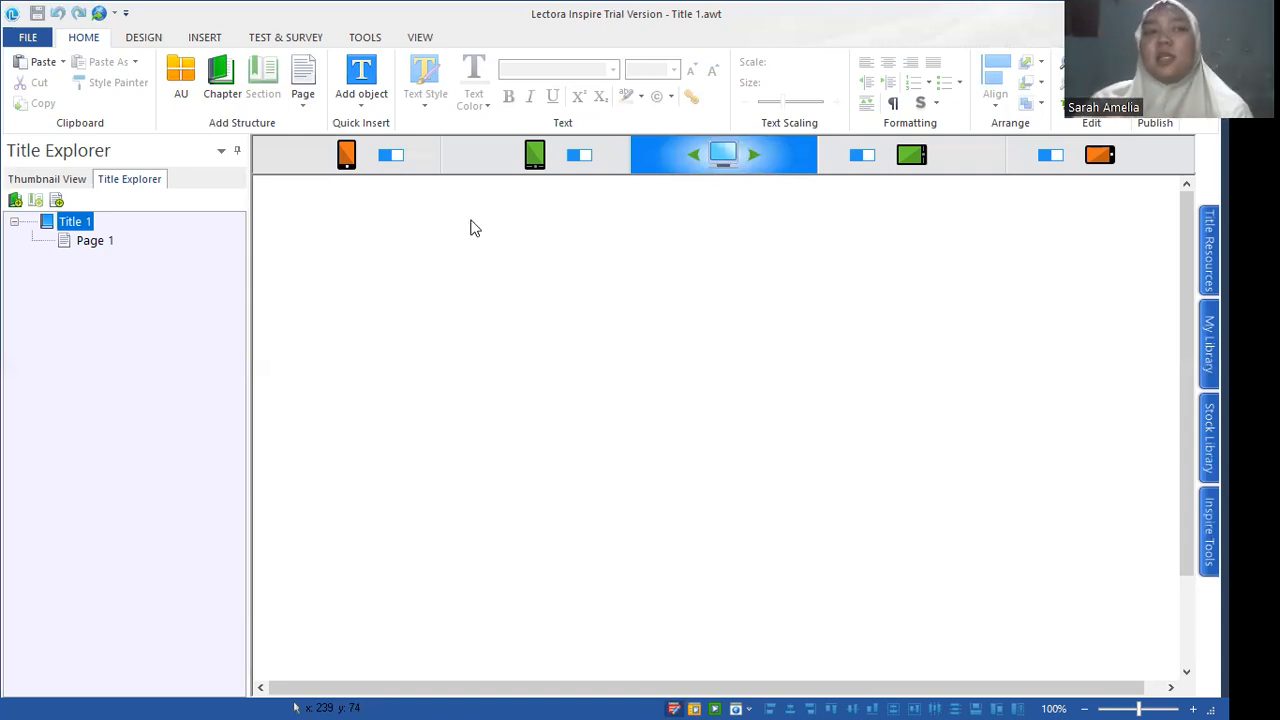
Review the file formats available for importing into and exporting from the current title.
left_click(24, 42)
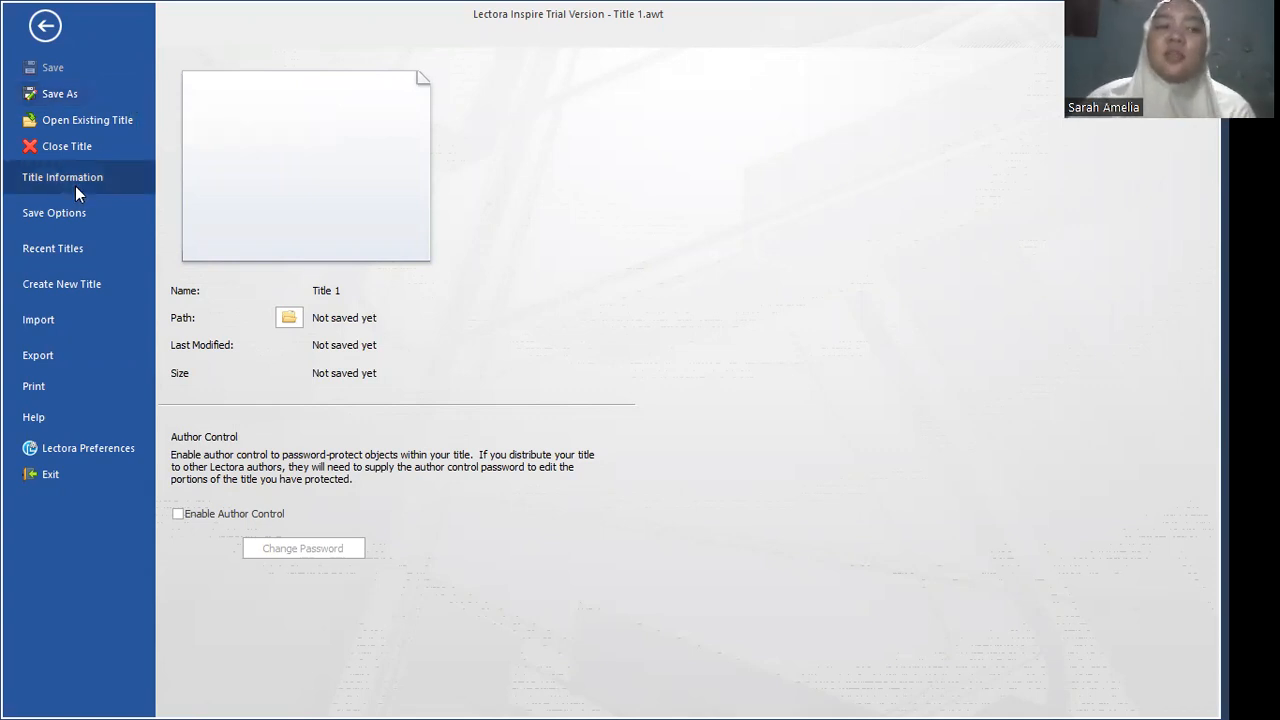
left_click(119, 312)
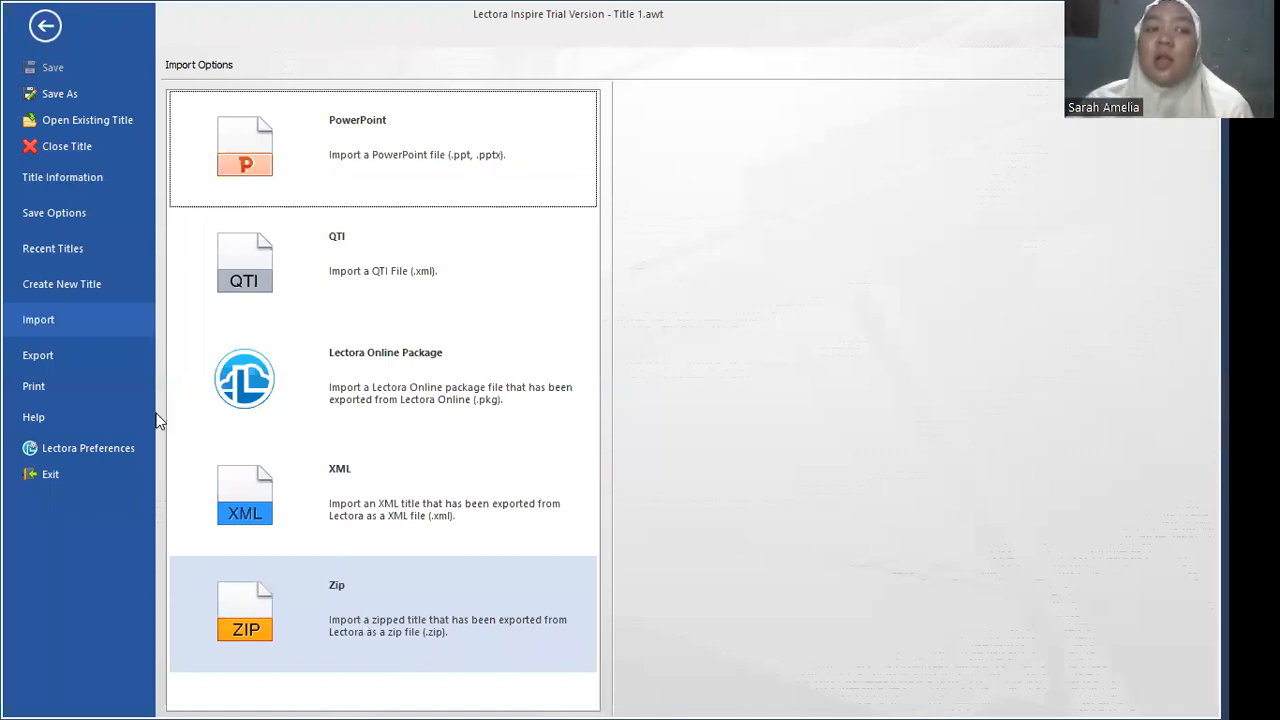
left_click(76, 350)
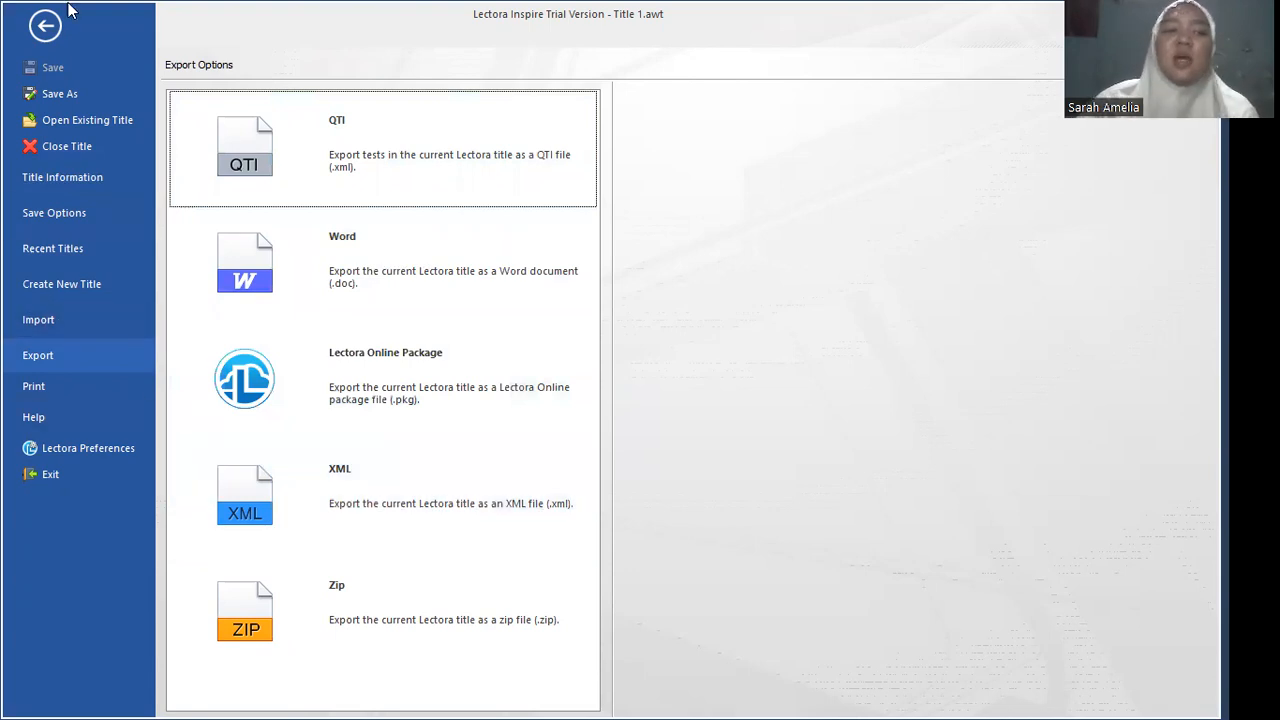
left_click(52, 34)
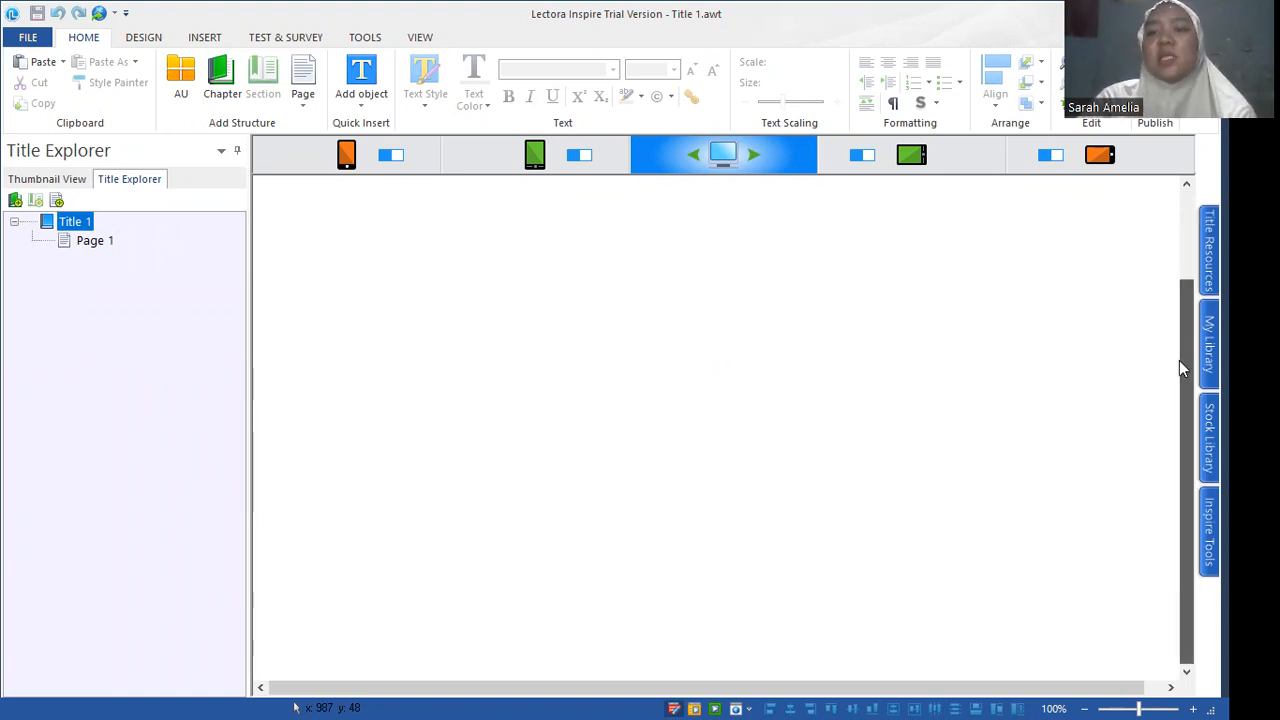
Browse the gallery of title themes and the background types offered by the Background Wizard.
left_click(94, 242)
left_click(75, 222)
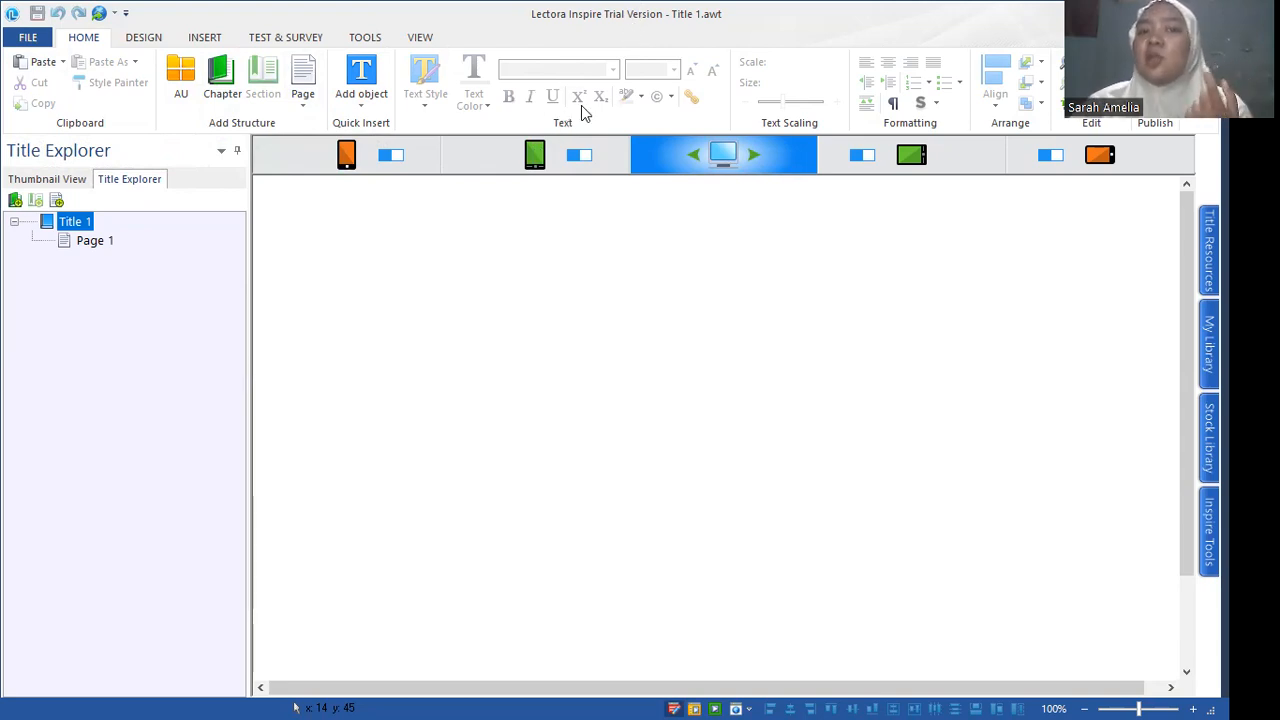
left_click(148, 40)
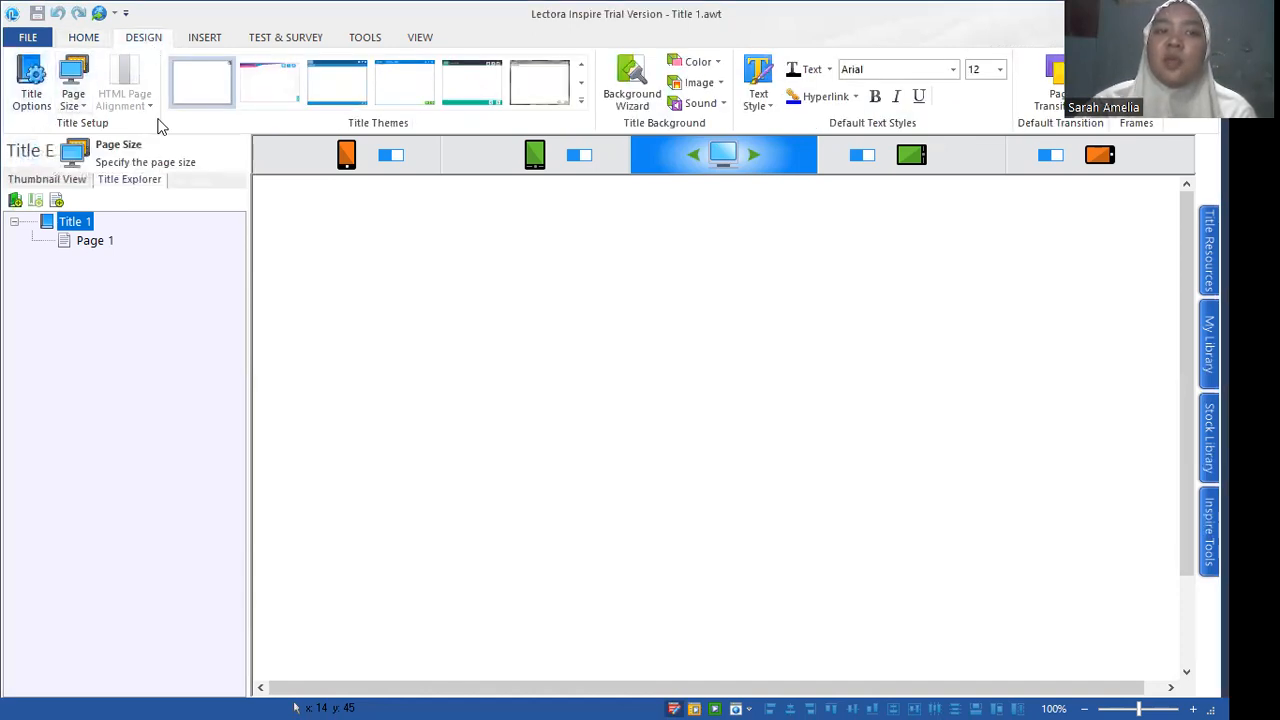
left_click(580, 102)
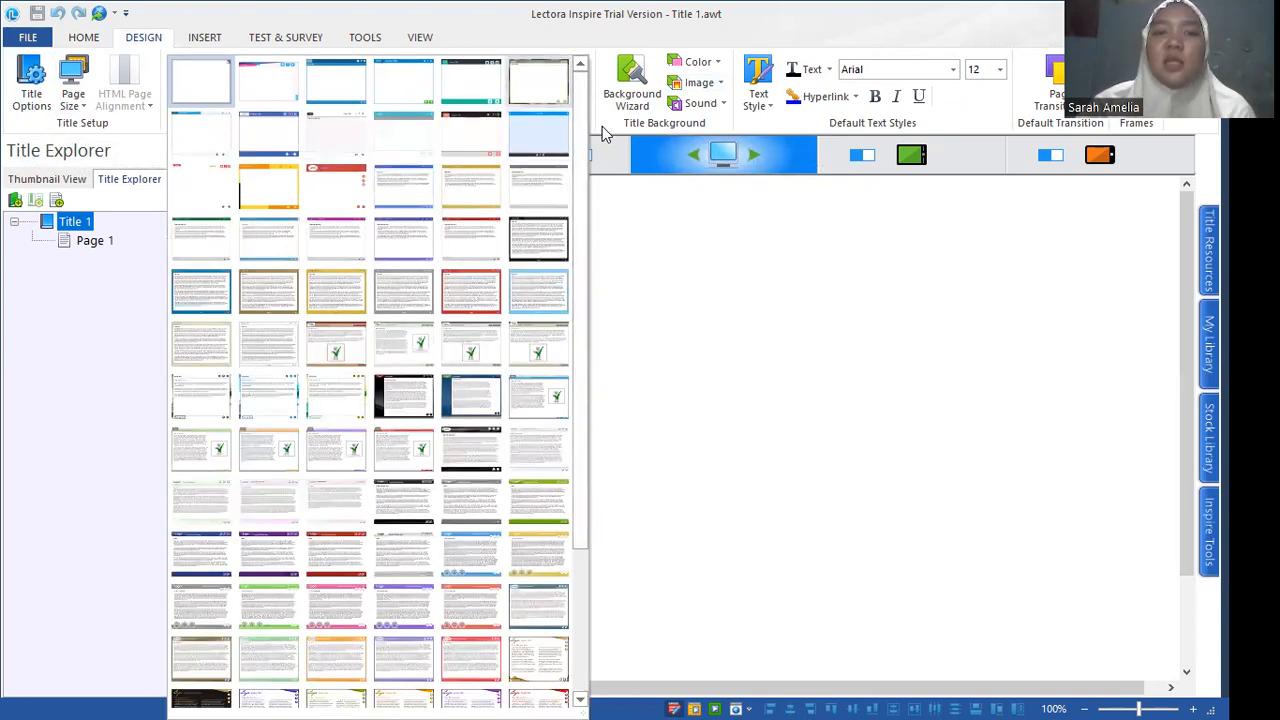
left_click_drag(585, 118, 613, 261)
left_click(611, 257)
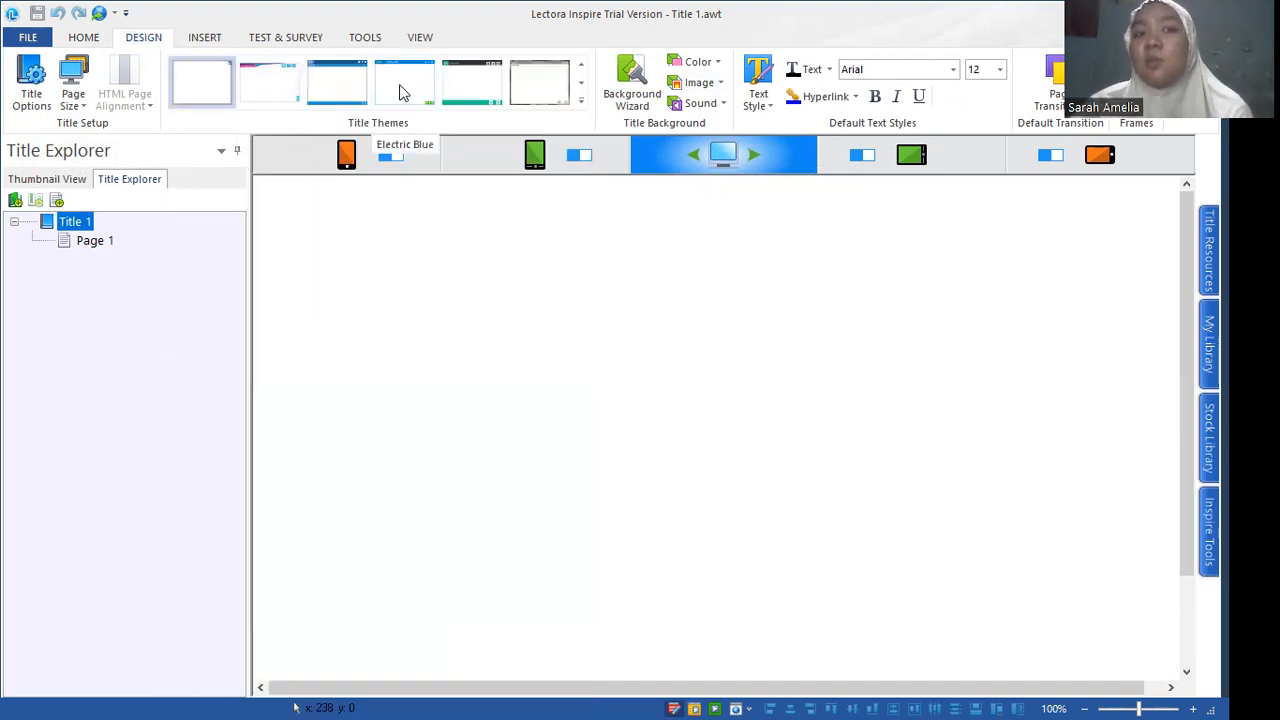
left_click(651, 76)
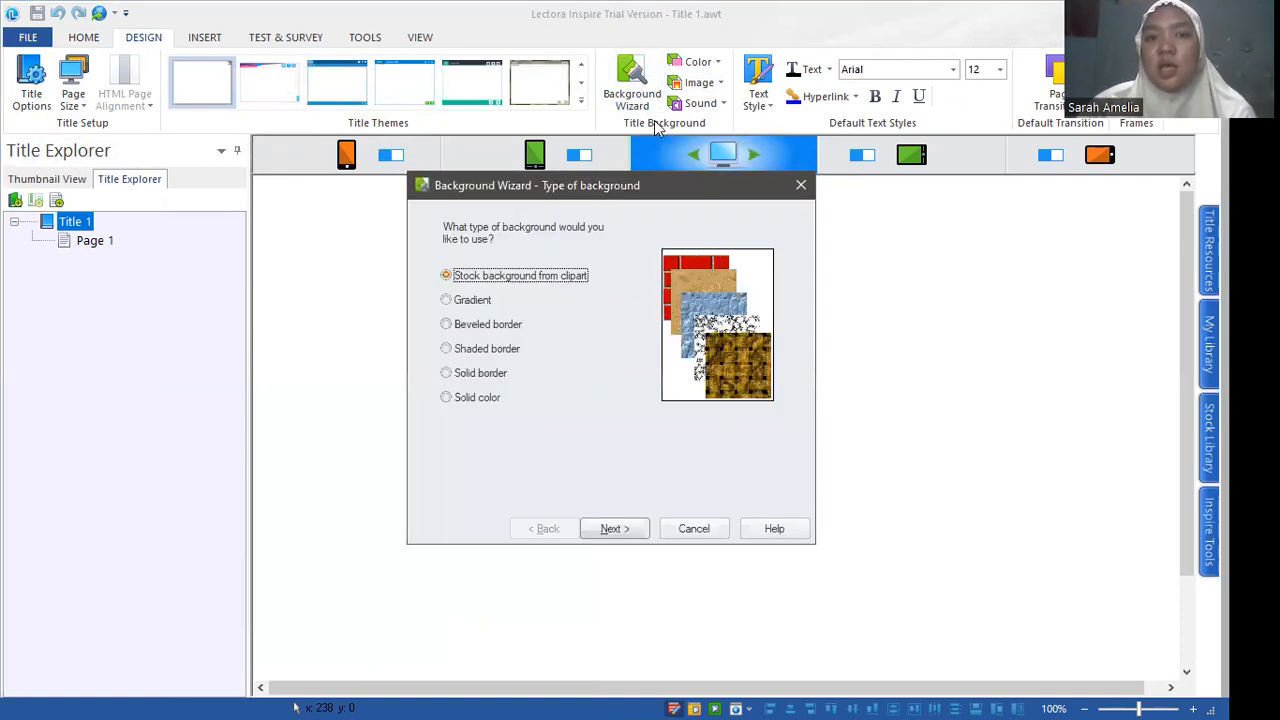
left_click(800, 187)
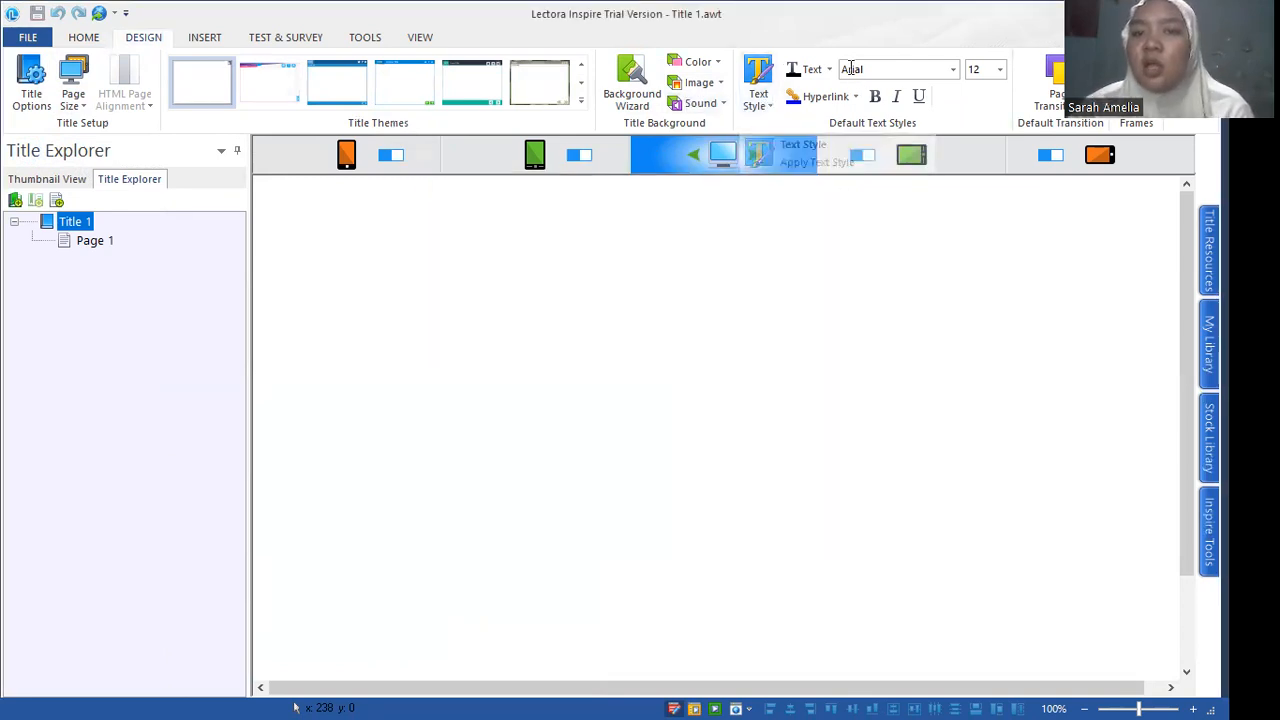
Browse the stock library's character poses, including the Arms Crossed images, without inserting one.
left_click(205, 45)
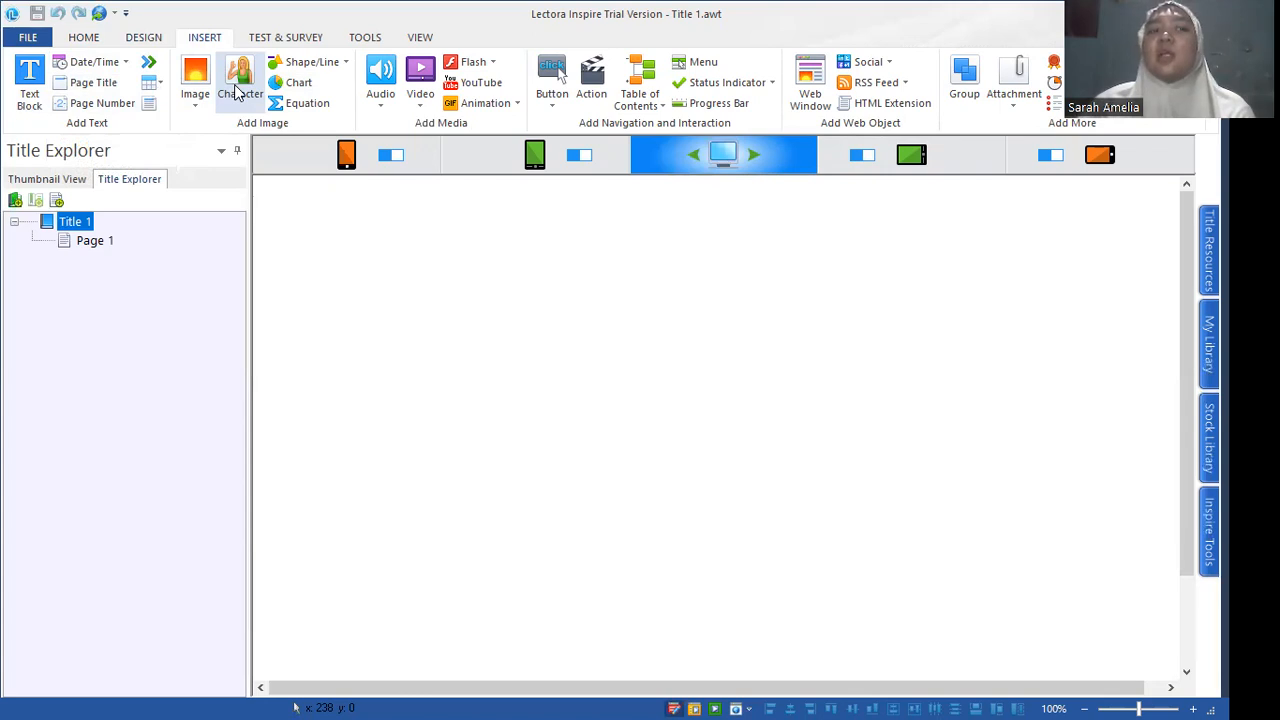
left_click(237, 91)
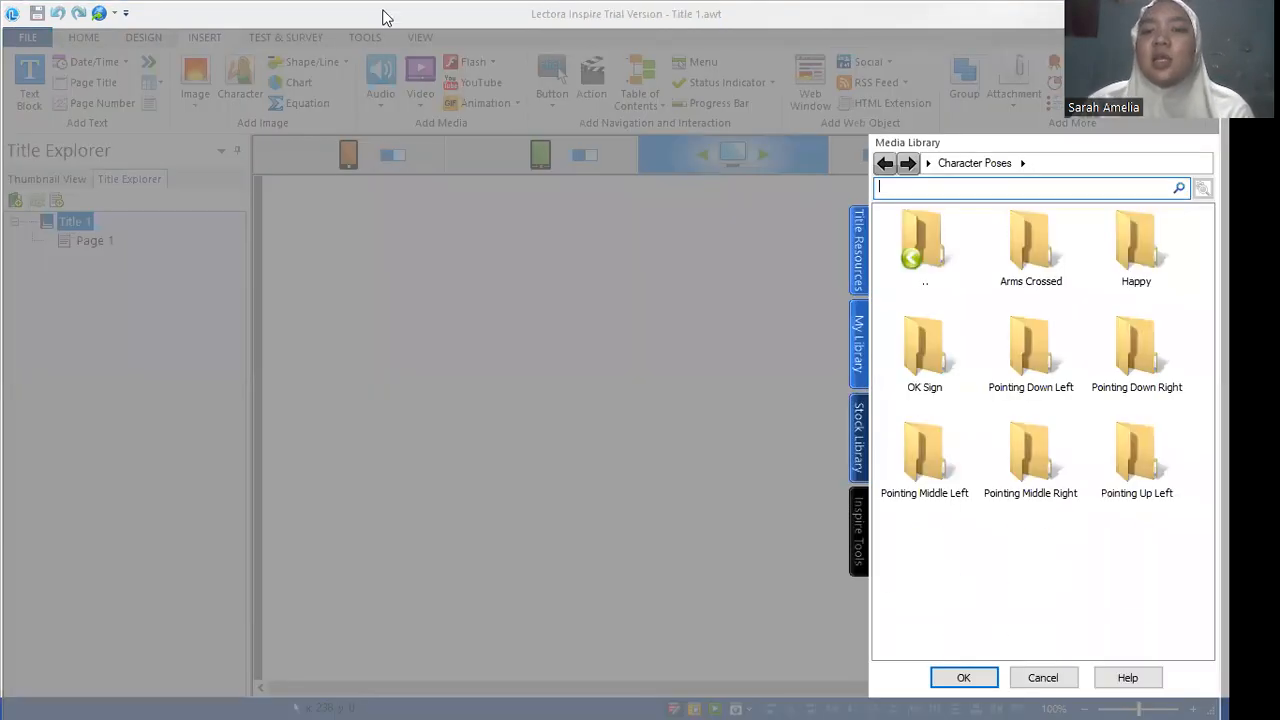
double_click(1037, 284)
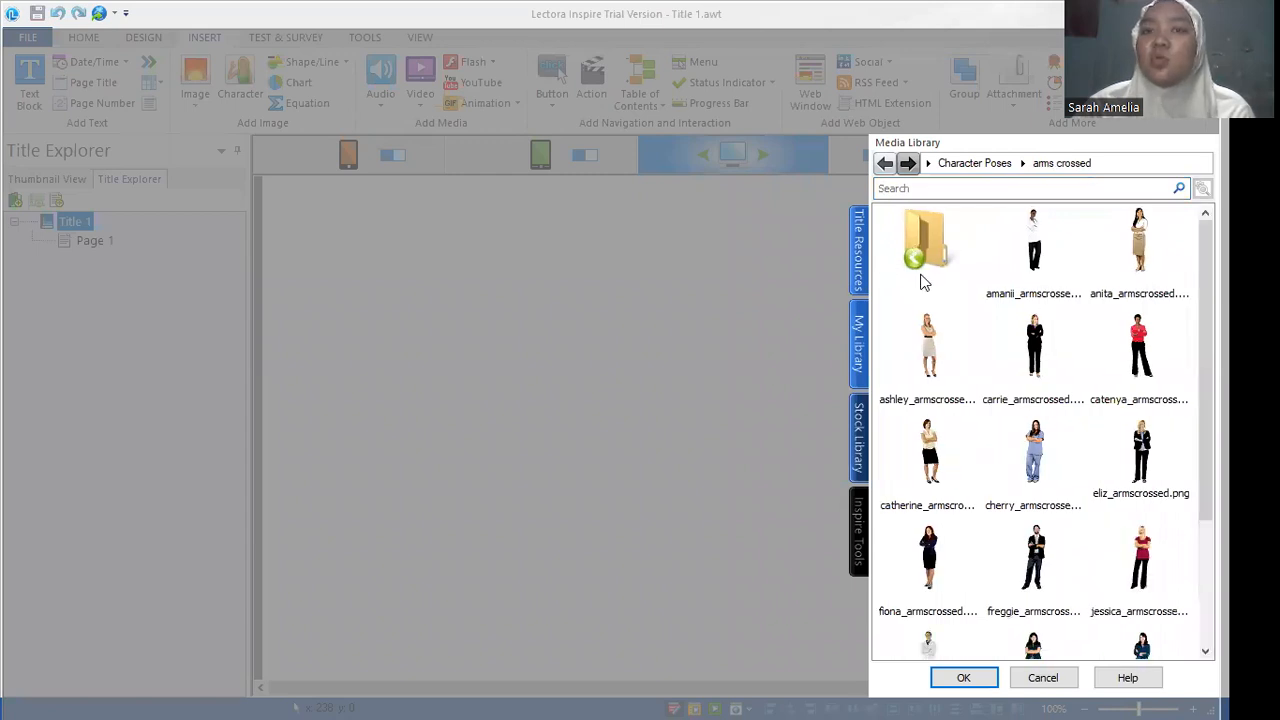
left_click(885, 164)
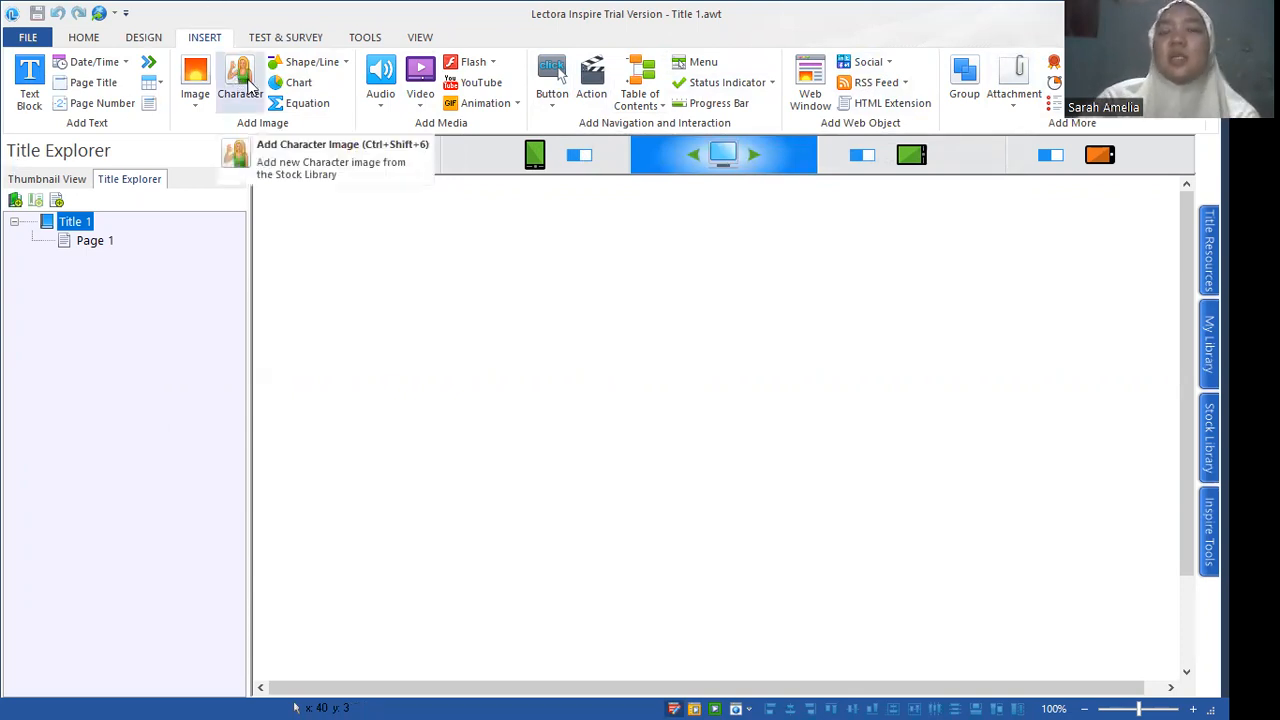
Add a trial test to the title and delete it again.
left_click(278, 36)
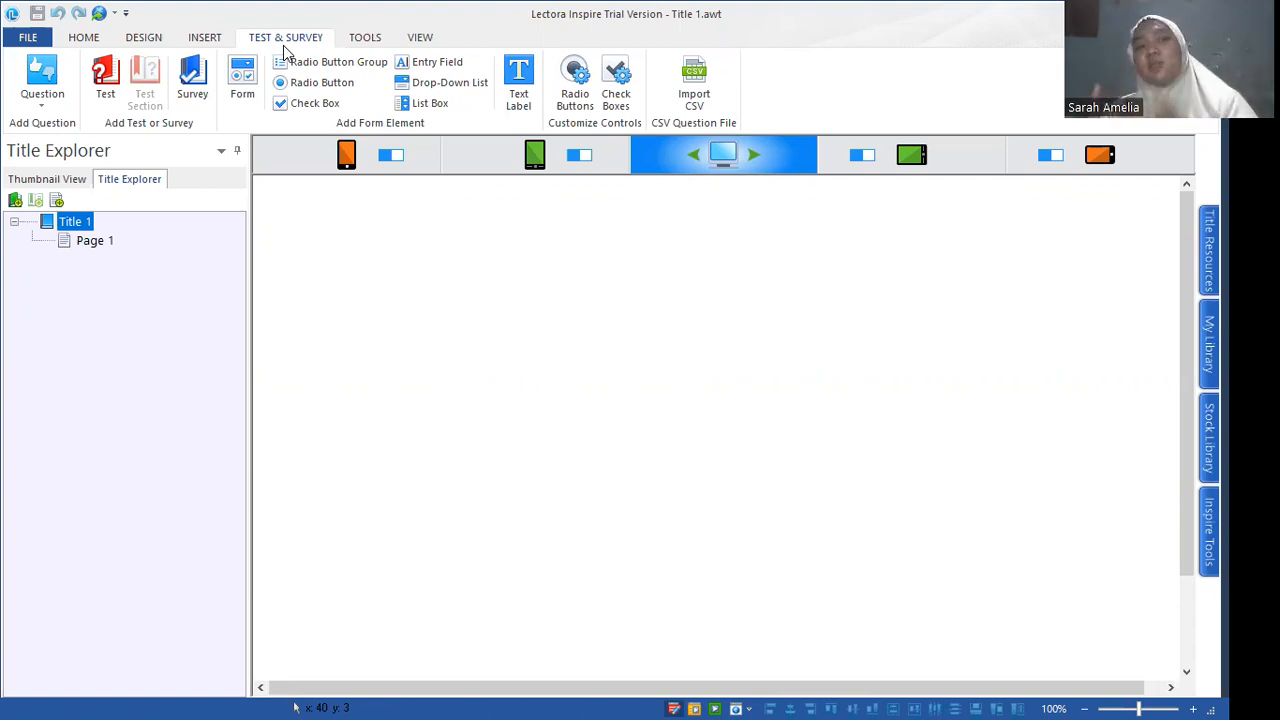
left_click(105, 76)
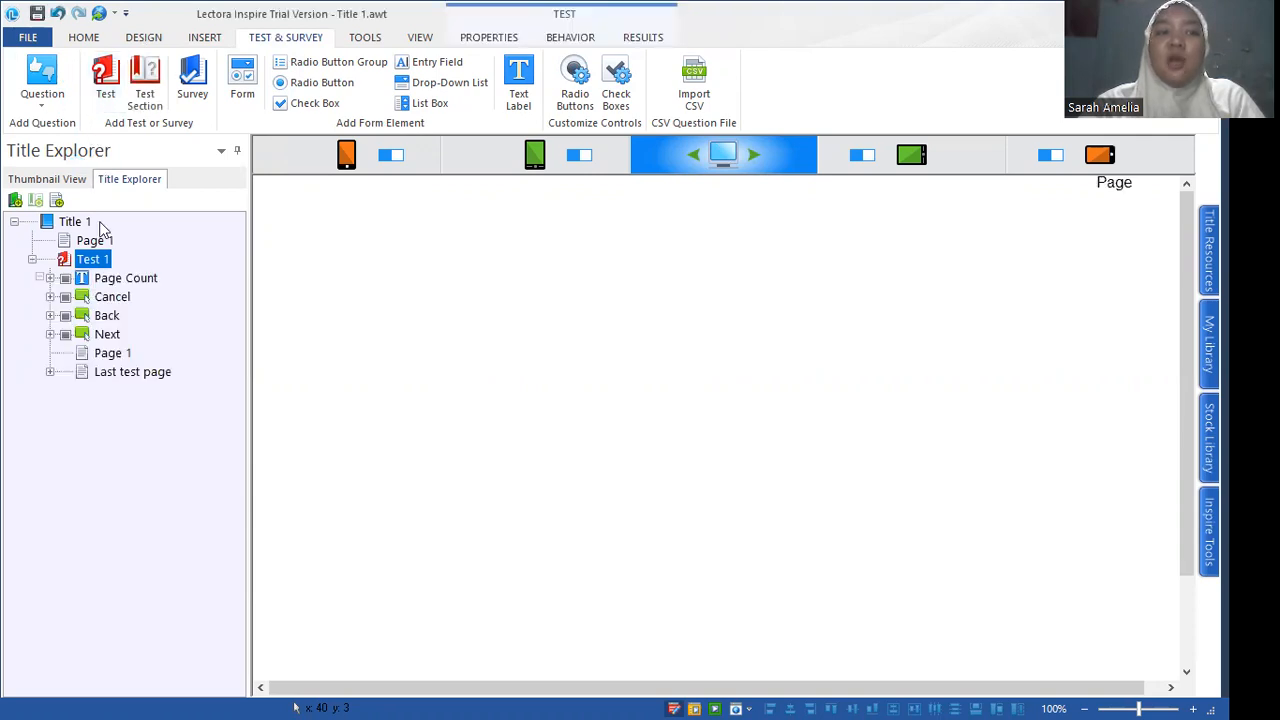
left_click(106, 355)
left_click(93, 260)
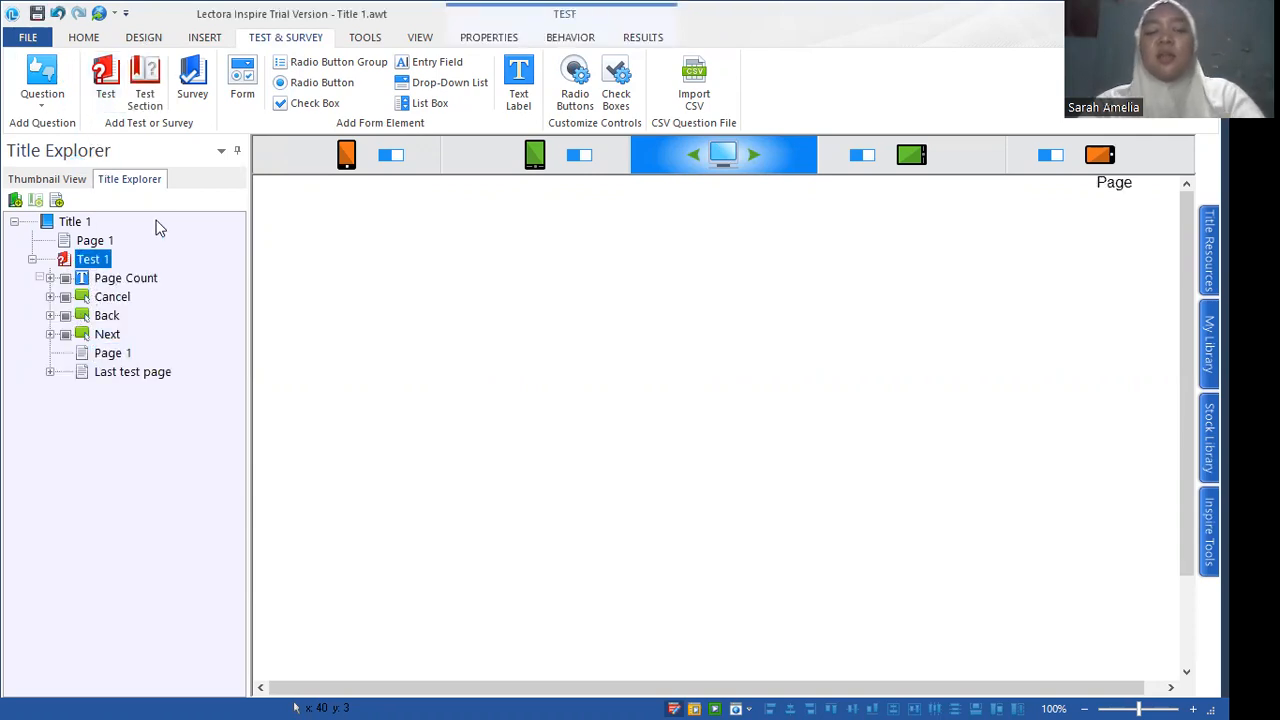
key("Delete")
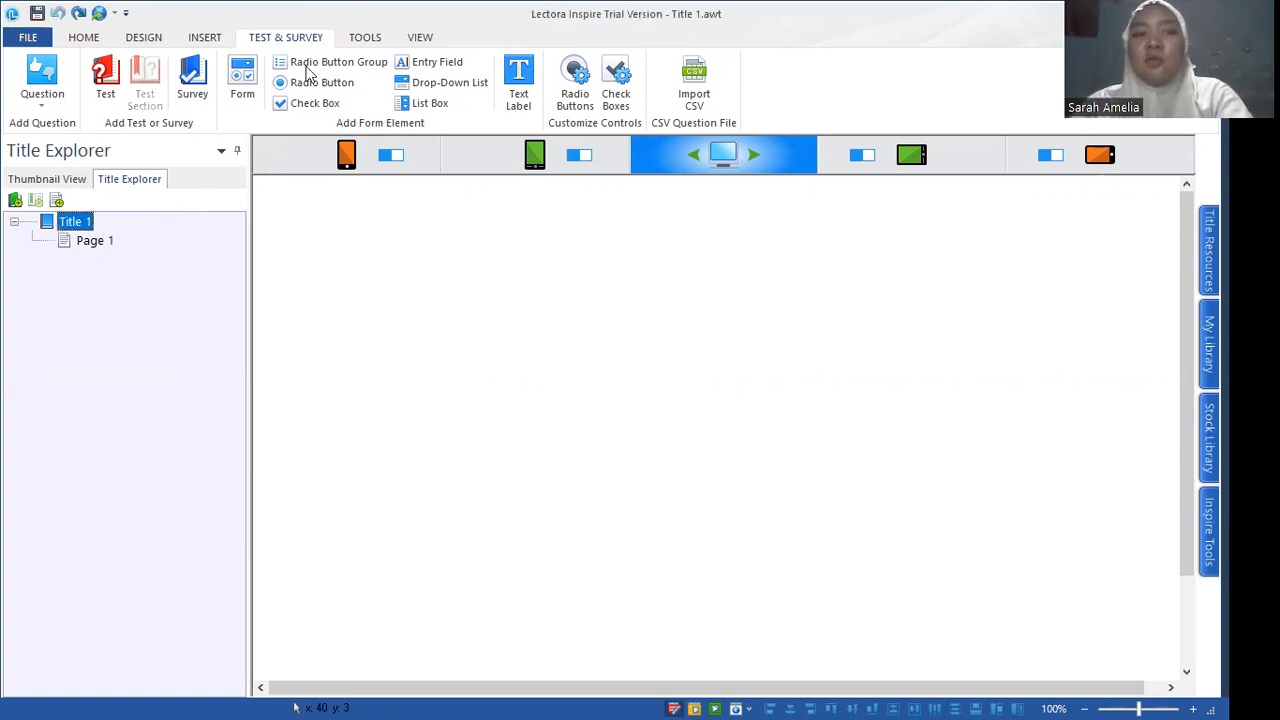
left_click(365, 37)
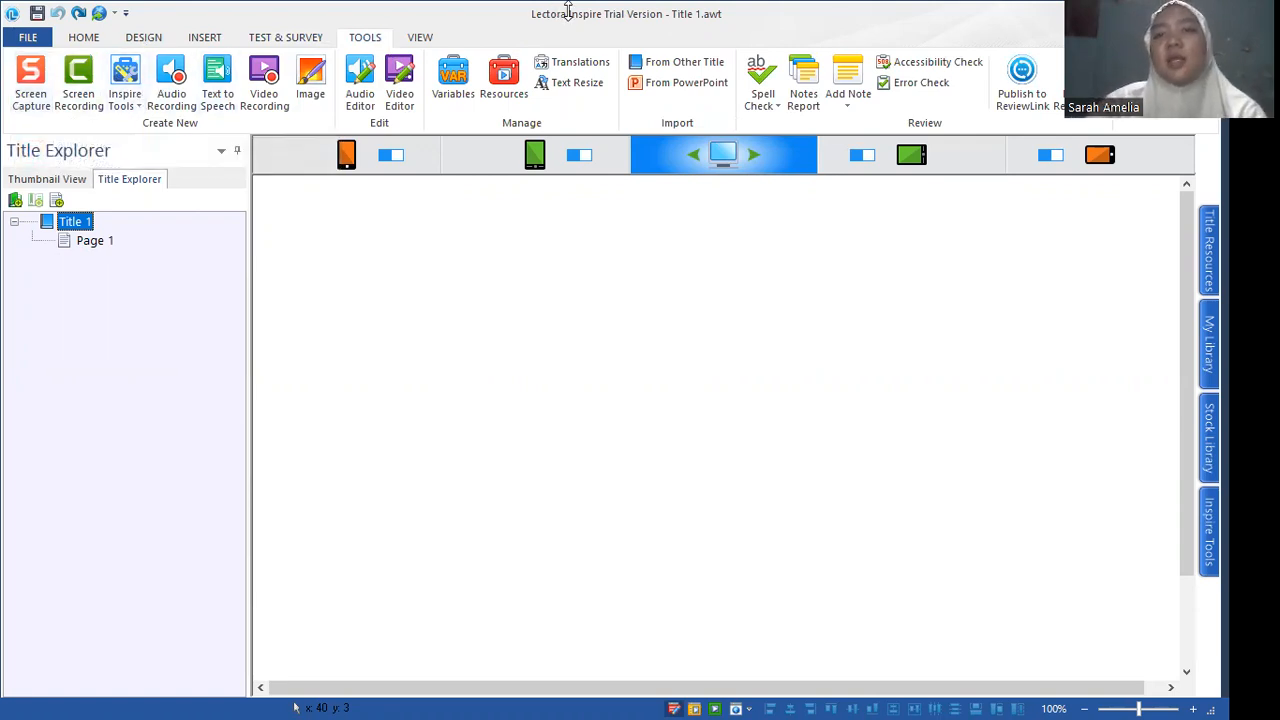
left_click(420, 35)
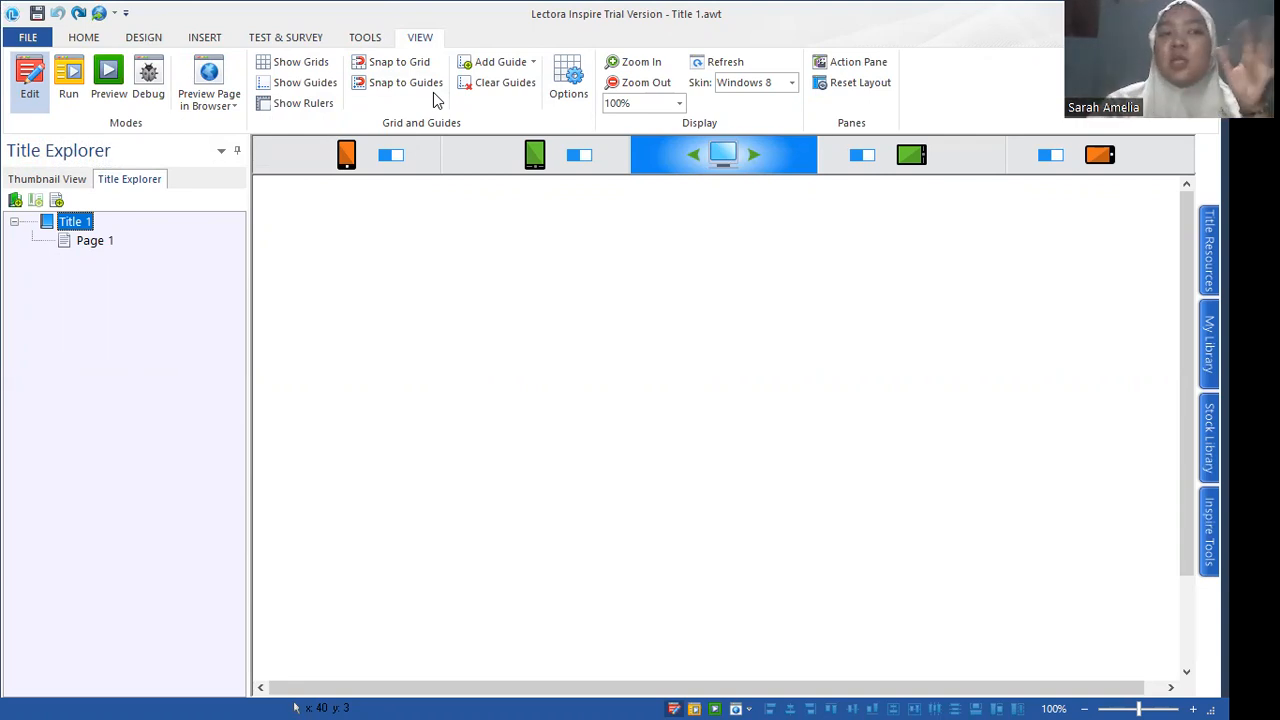
Rename the title in the project tree as "Coba lectora".
left_click(84, 42)
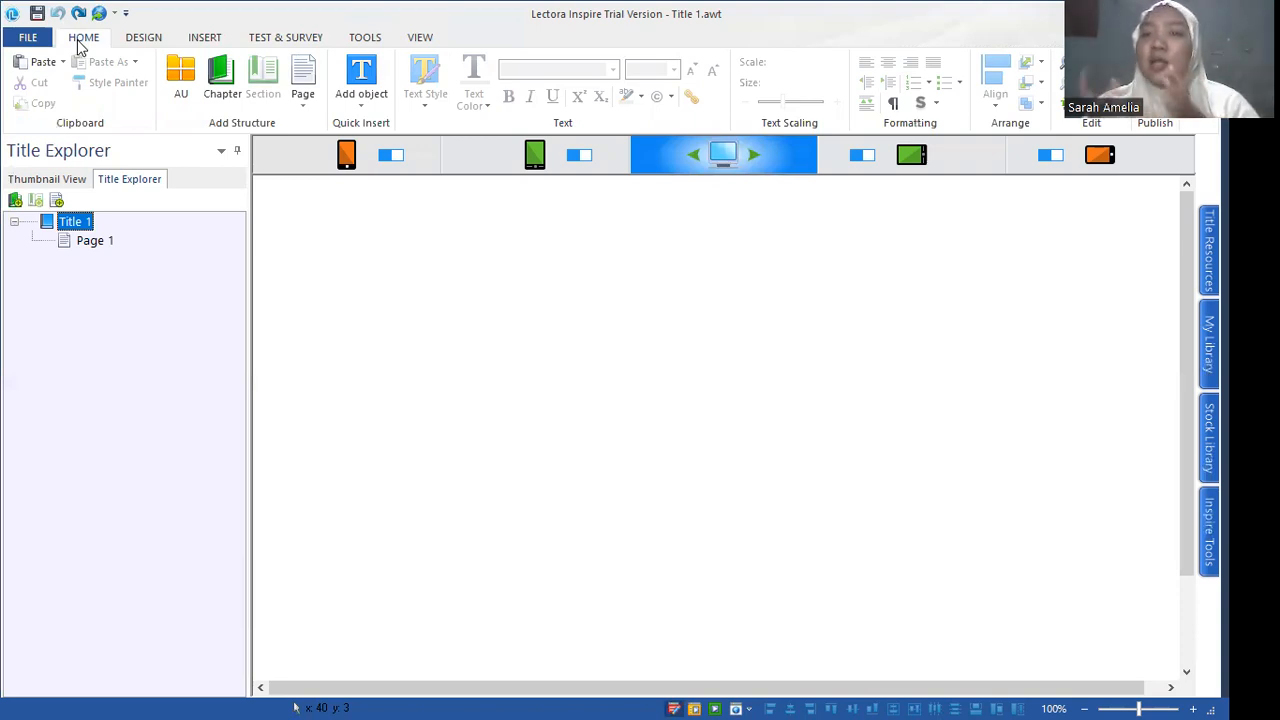
left_click(76, 221)
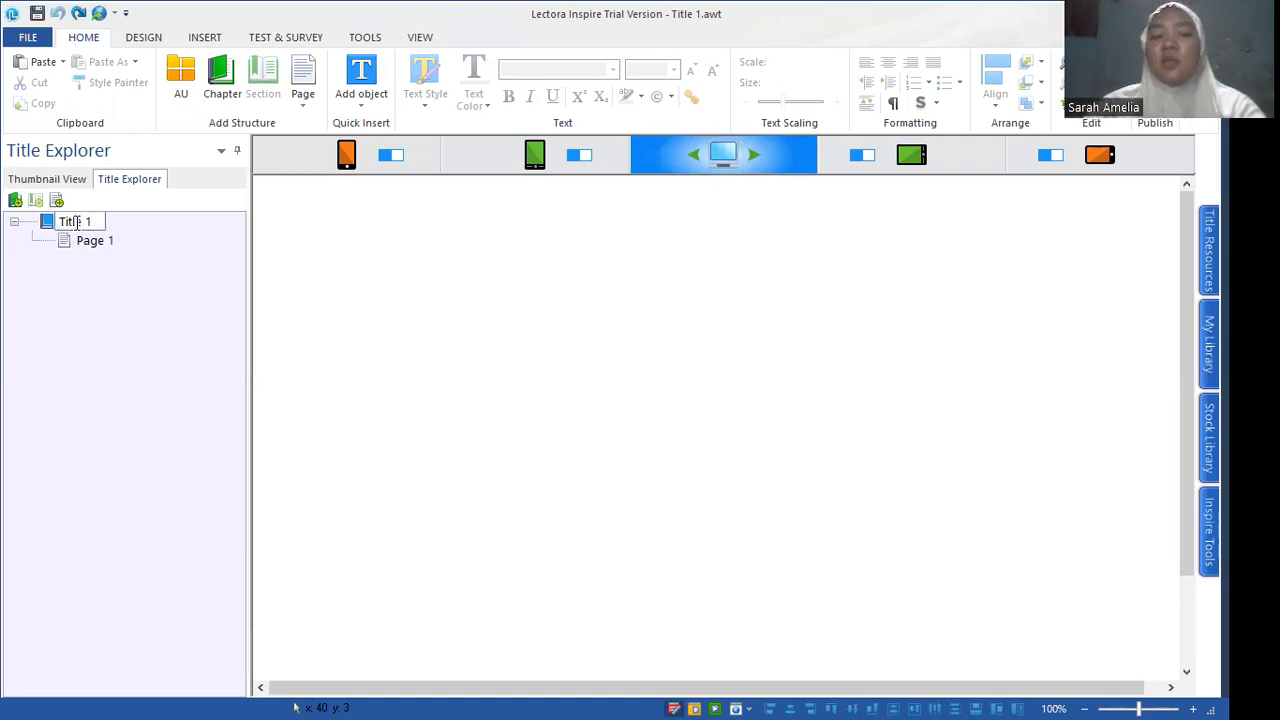
key("ctrl+a")
type("Co")
type("ba 1")
type("ector")
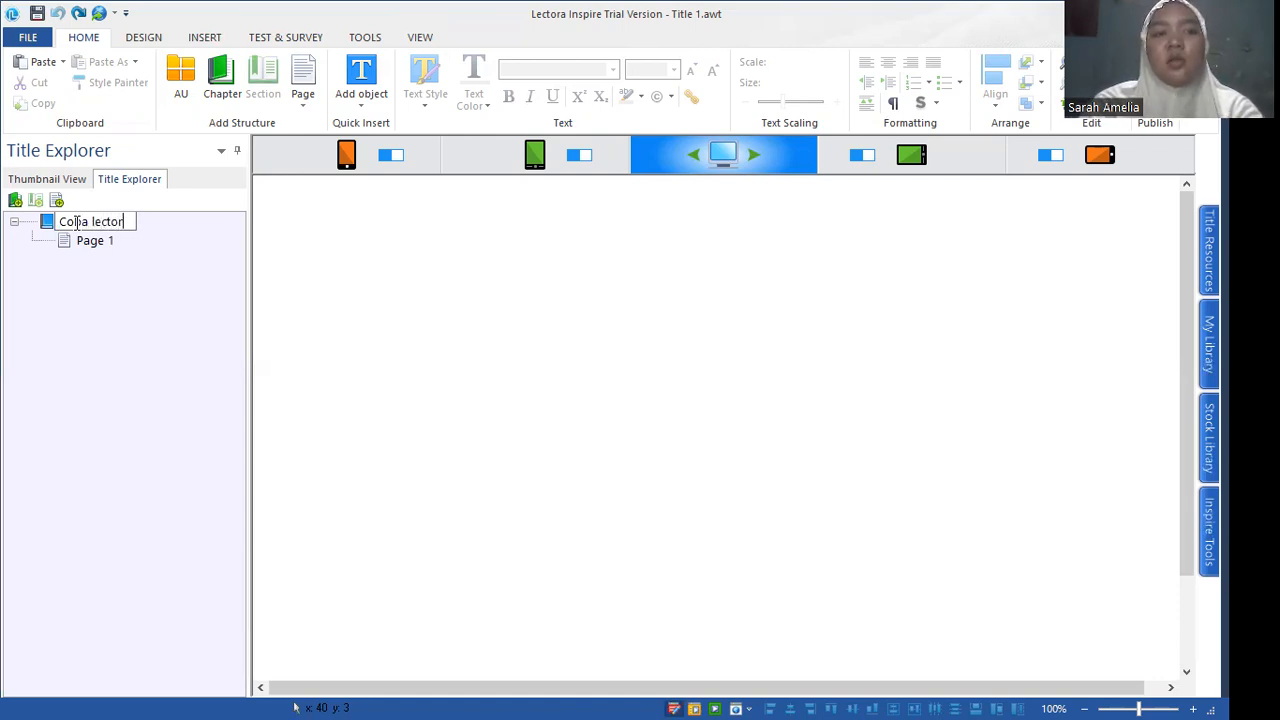
type("a")
key("Return")
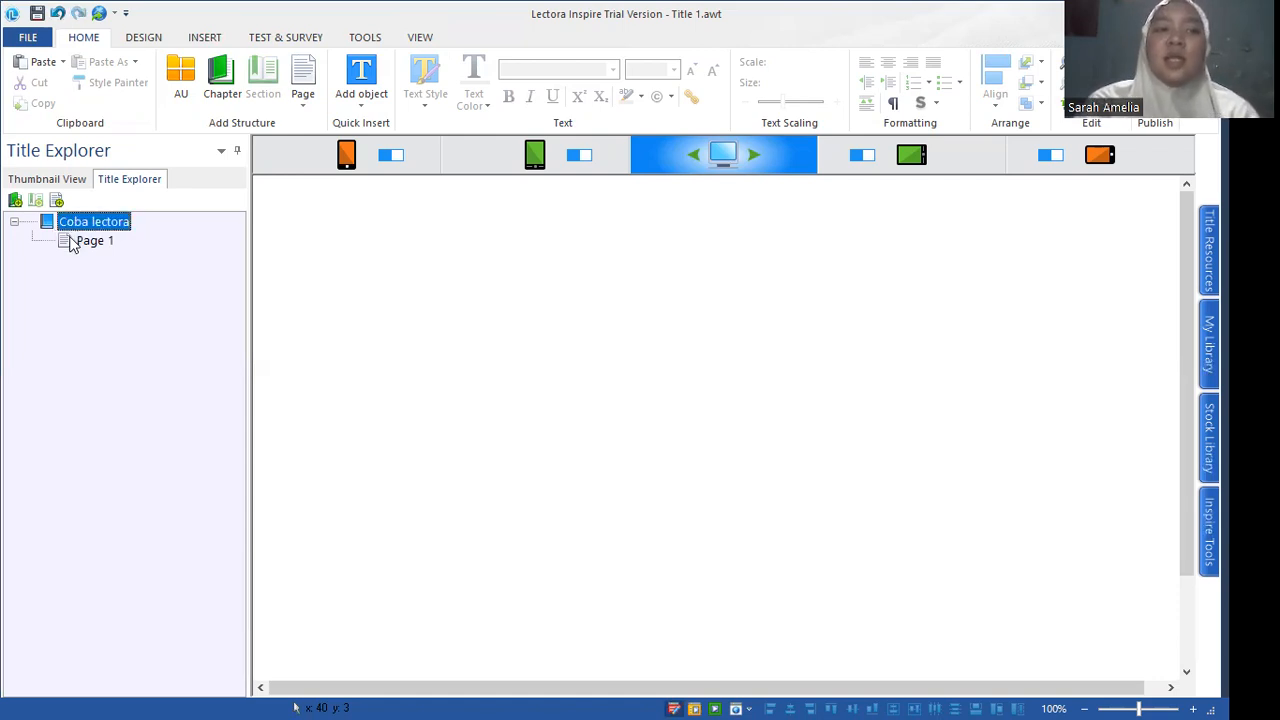
Add a new chapter after the title's first page.
left_click(68, 244)
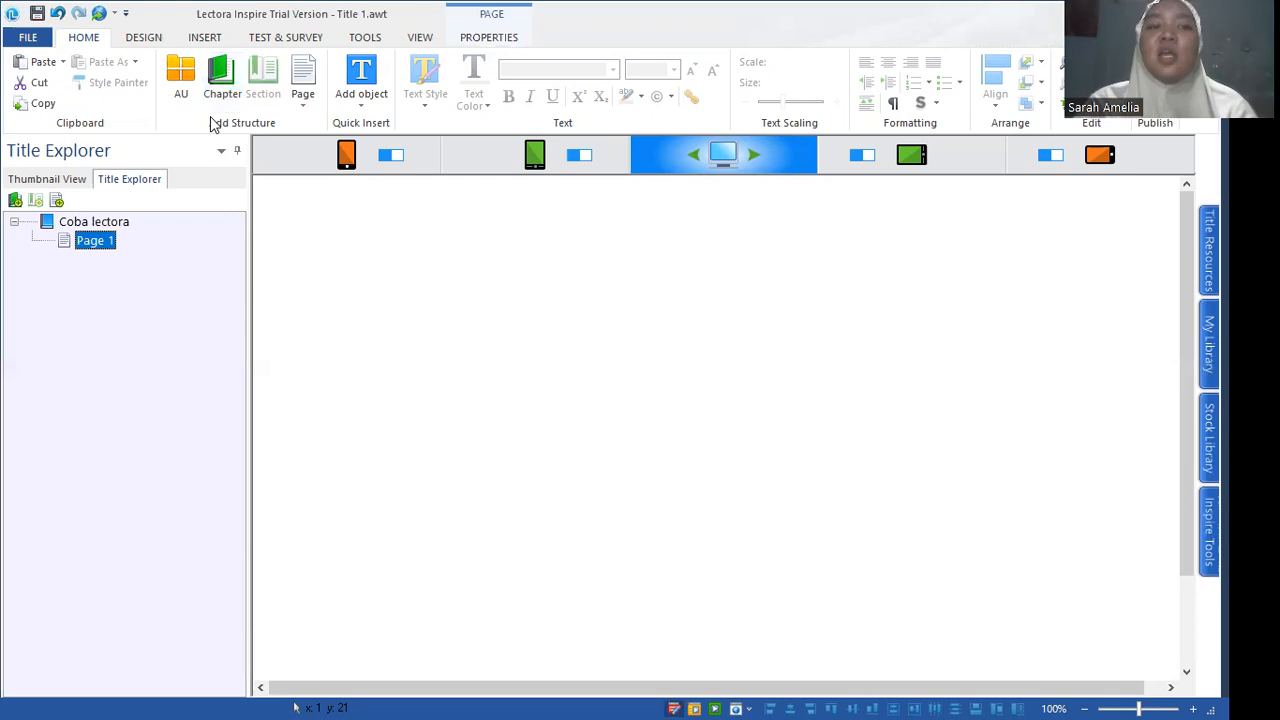
left_click(216, 100)
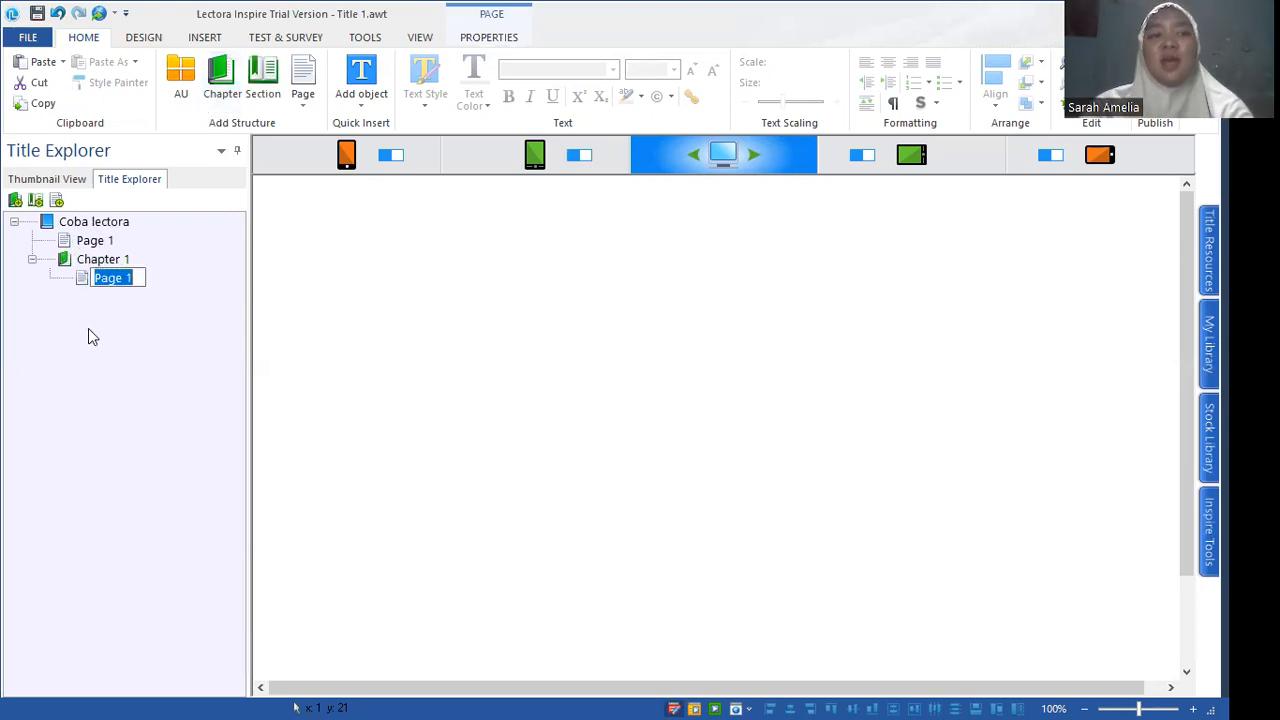
left_click(100, 262)
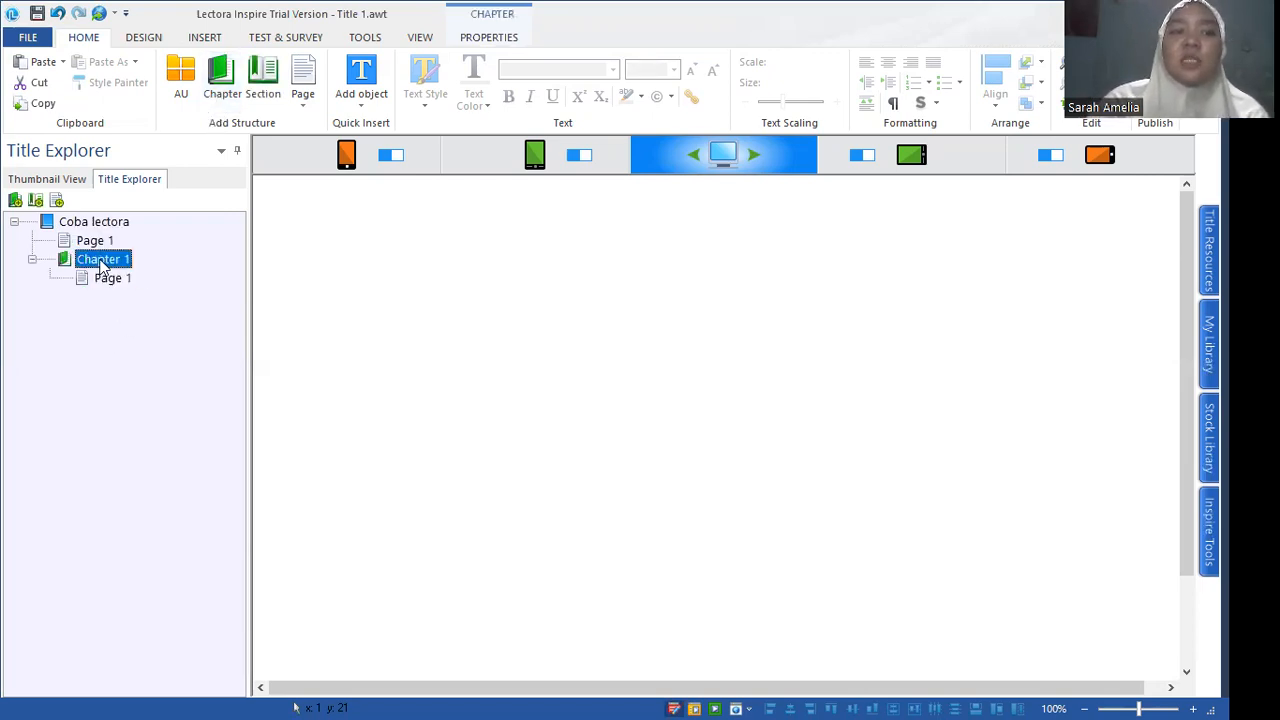
Add a text block to the title's opening Page 1.
left_click(86, 246)
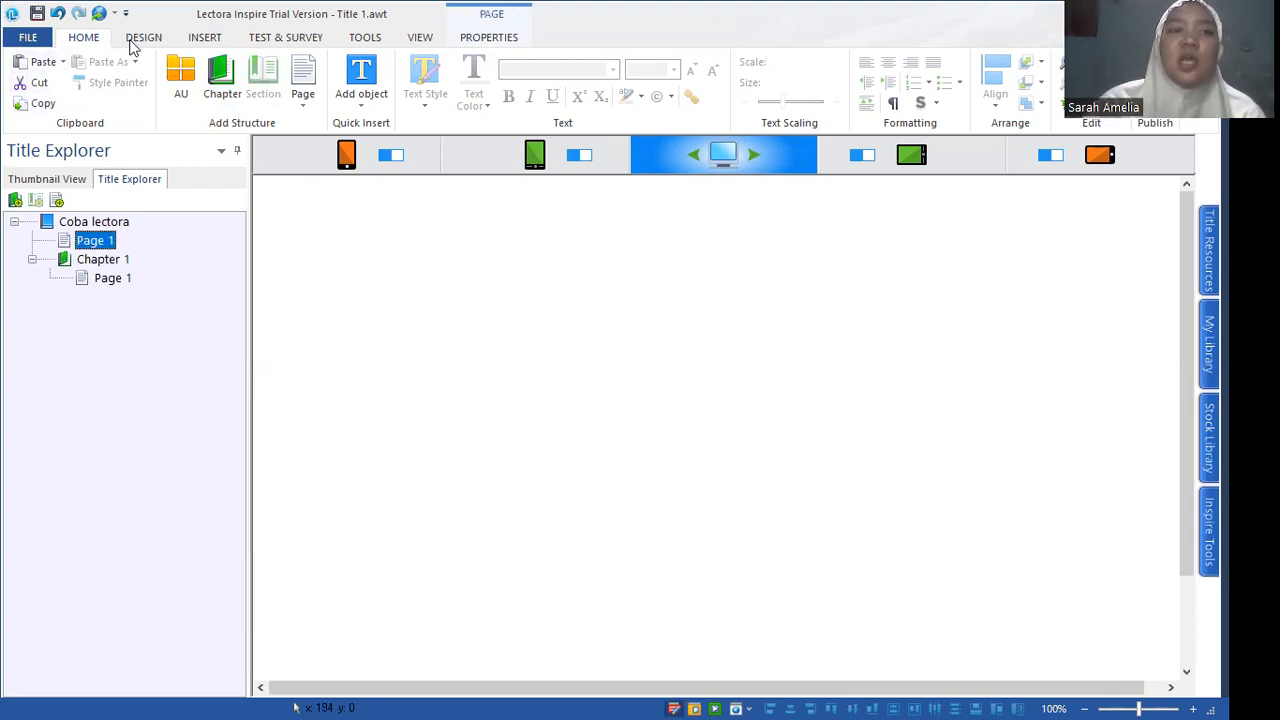
left_click(212, 40)
left_click(28, 88)
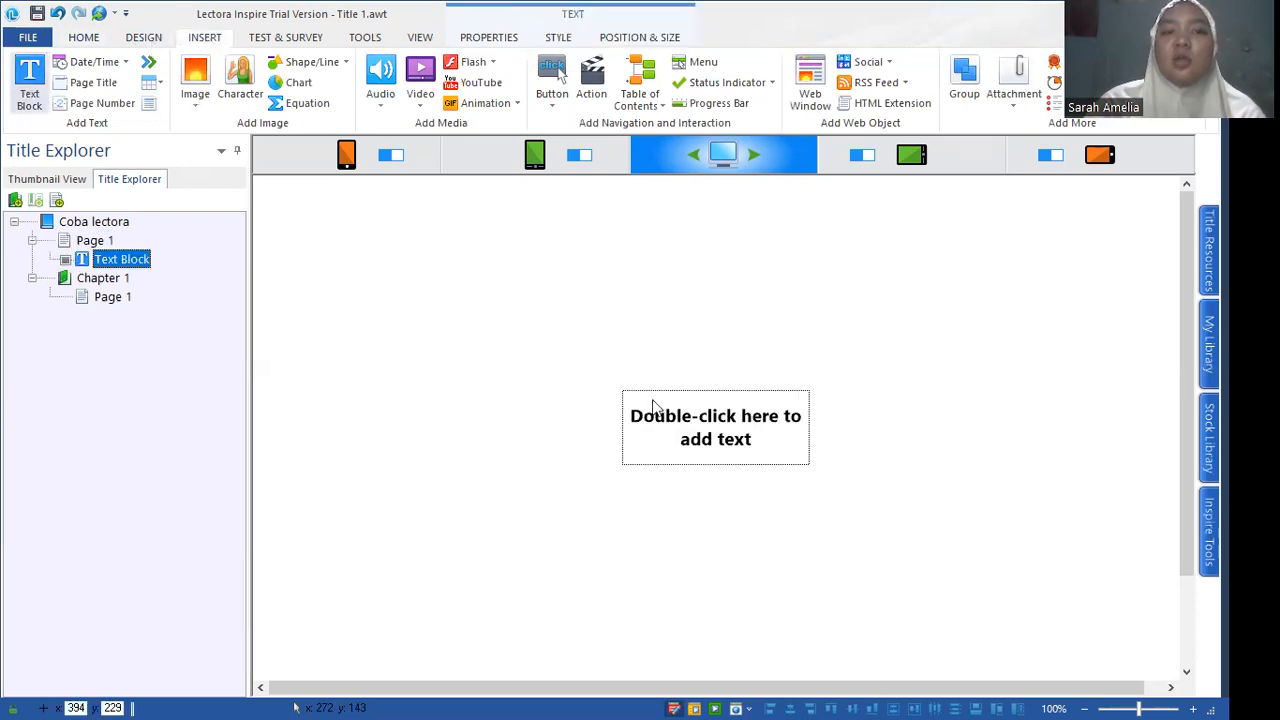
Enter "Selamat Datang di Media Pembelajaran Bangun Ruang" as the text of the new text block.
double_click(700, 420)
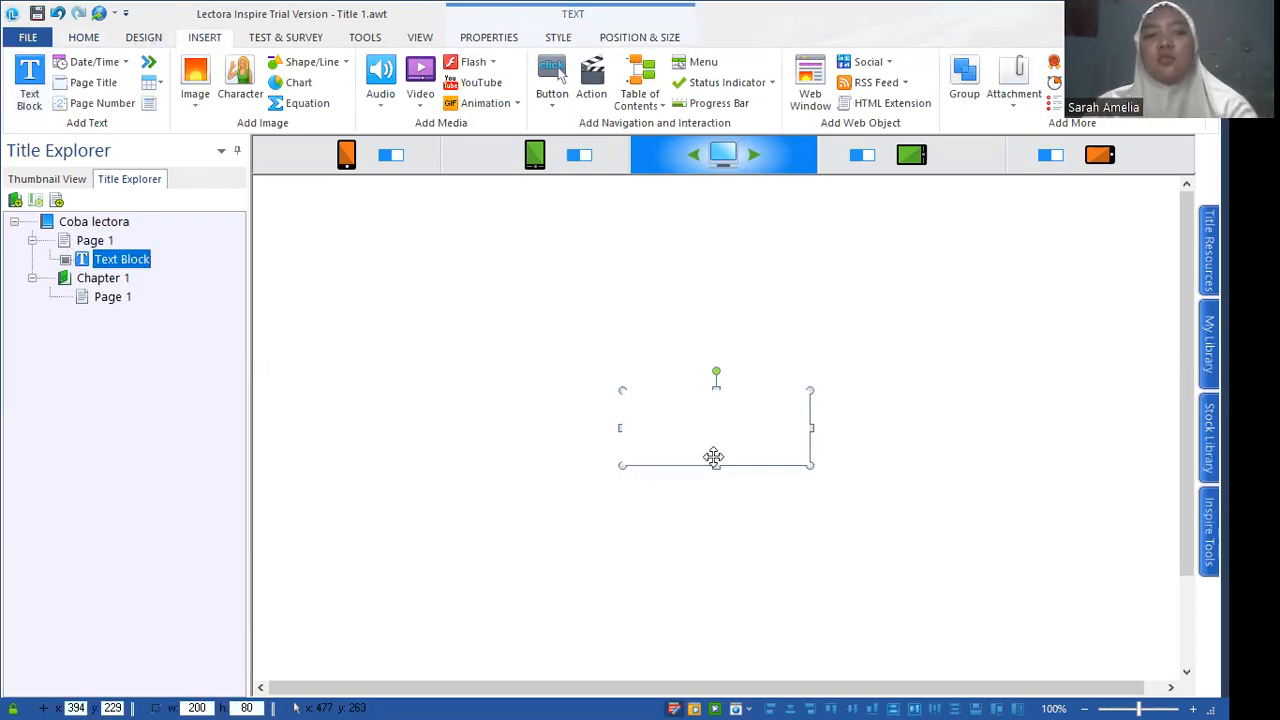
double_click(699, 420)
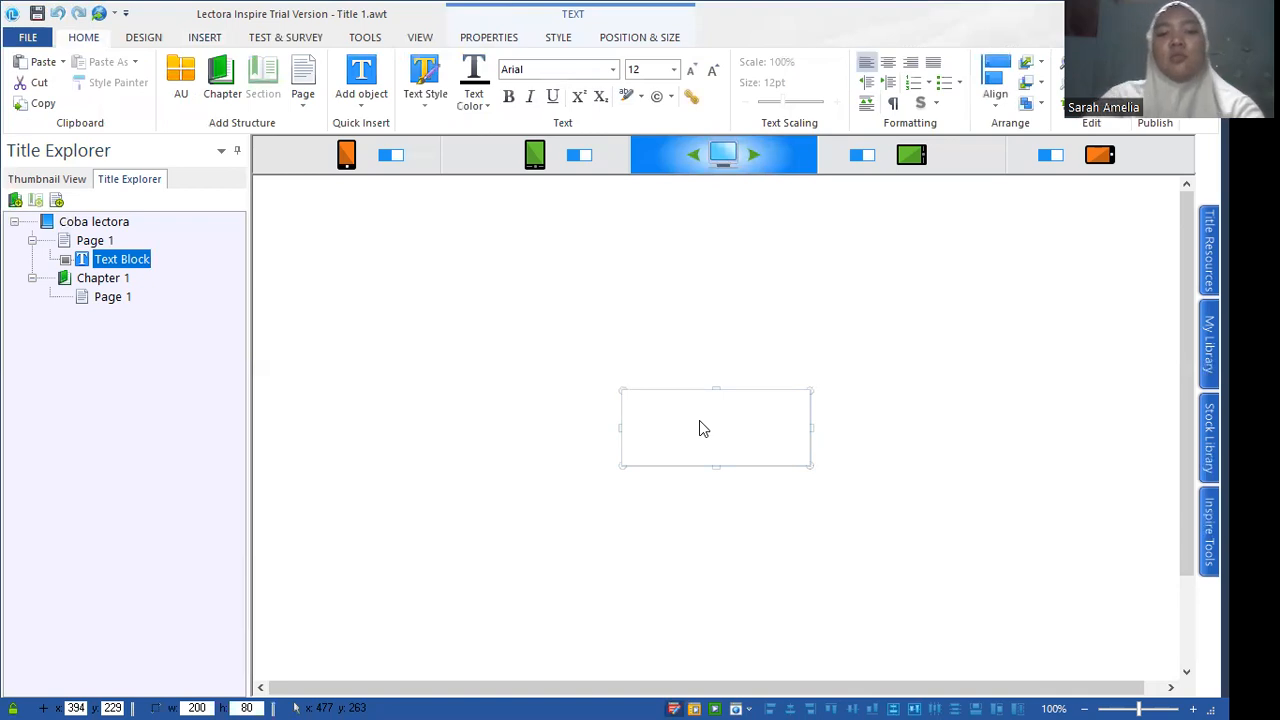
type("Selamatt")
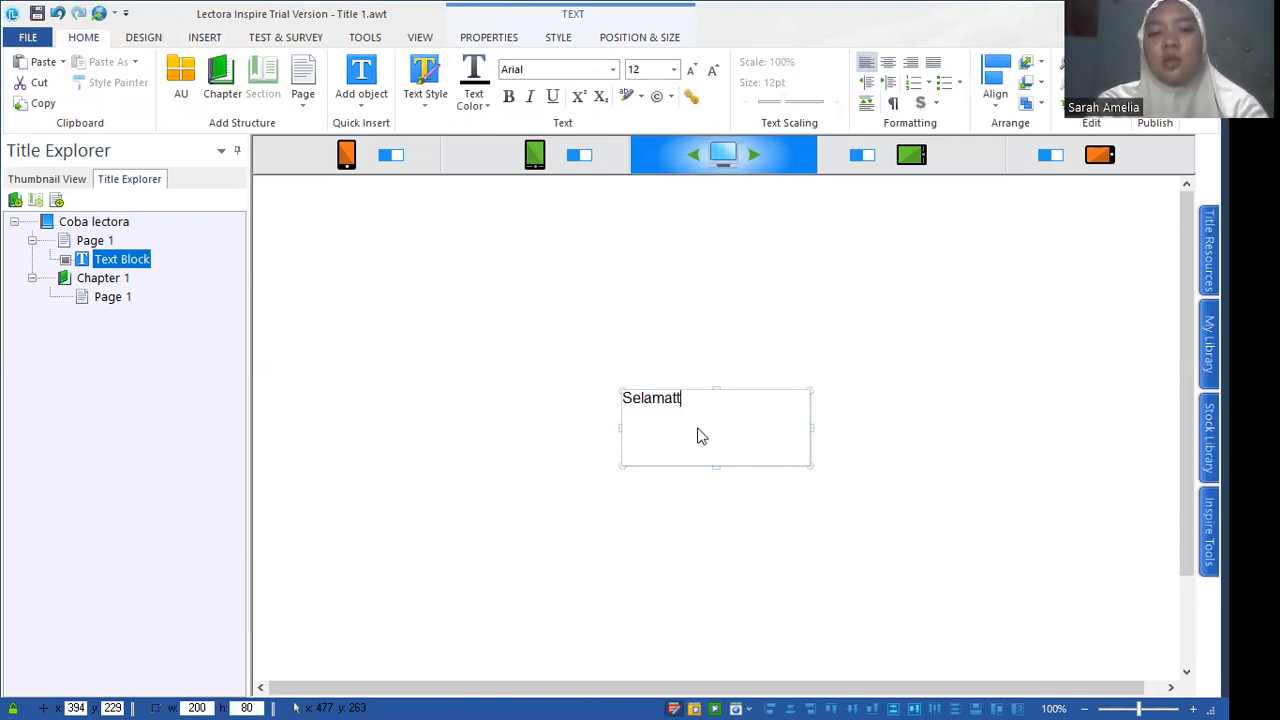
key("BackSpace")
type(" Datang di ")
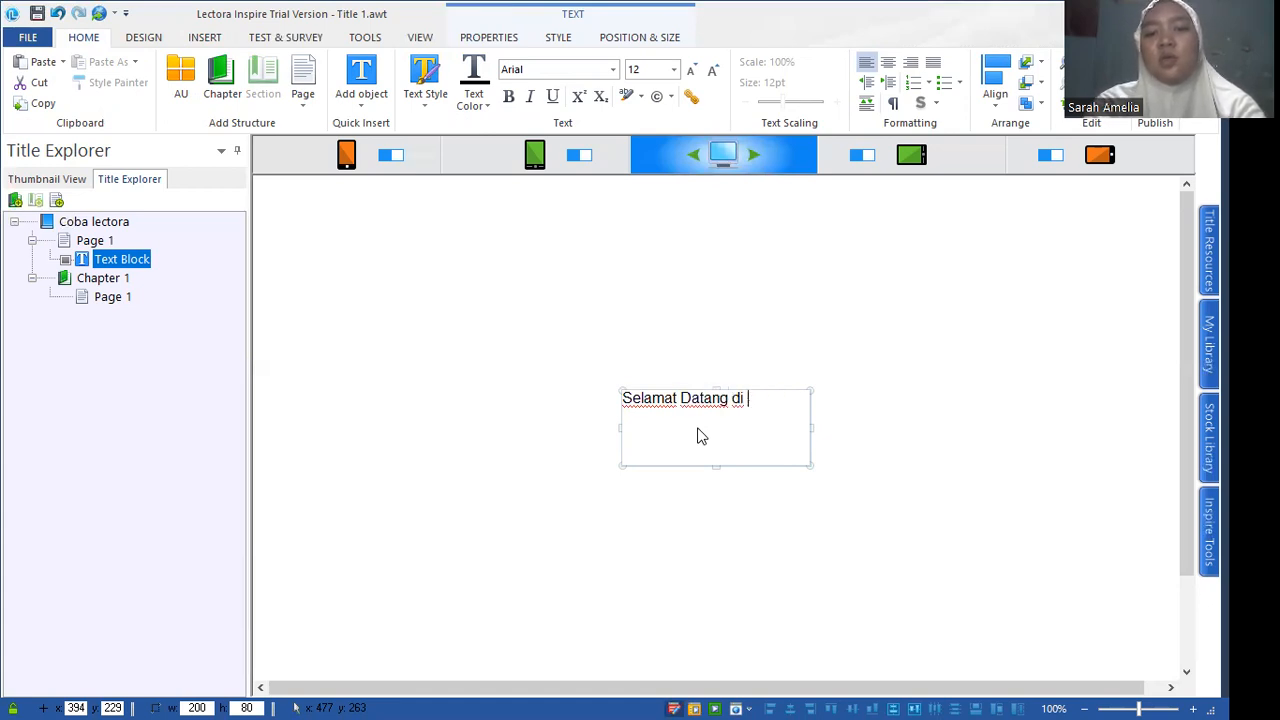
type("media Pem")
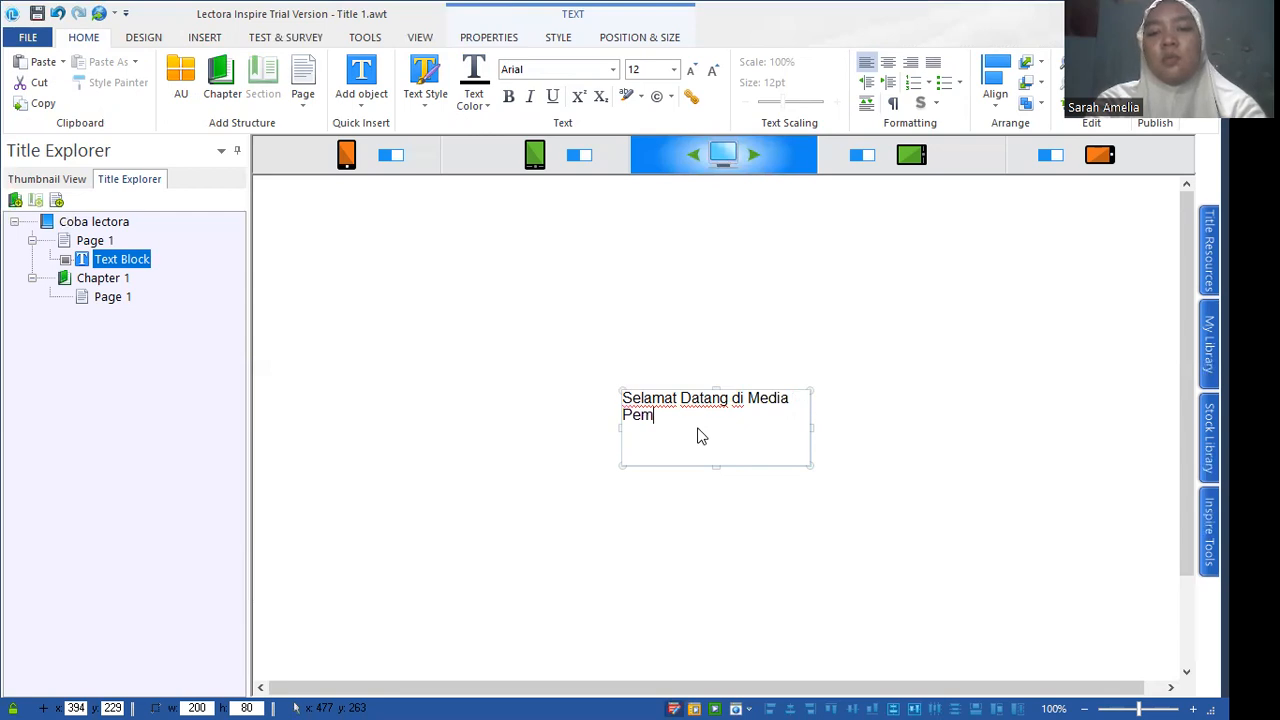
type("belajaran Bangun ")
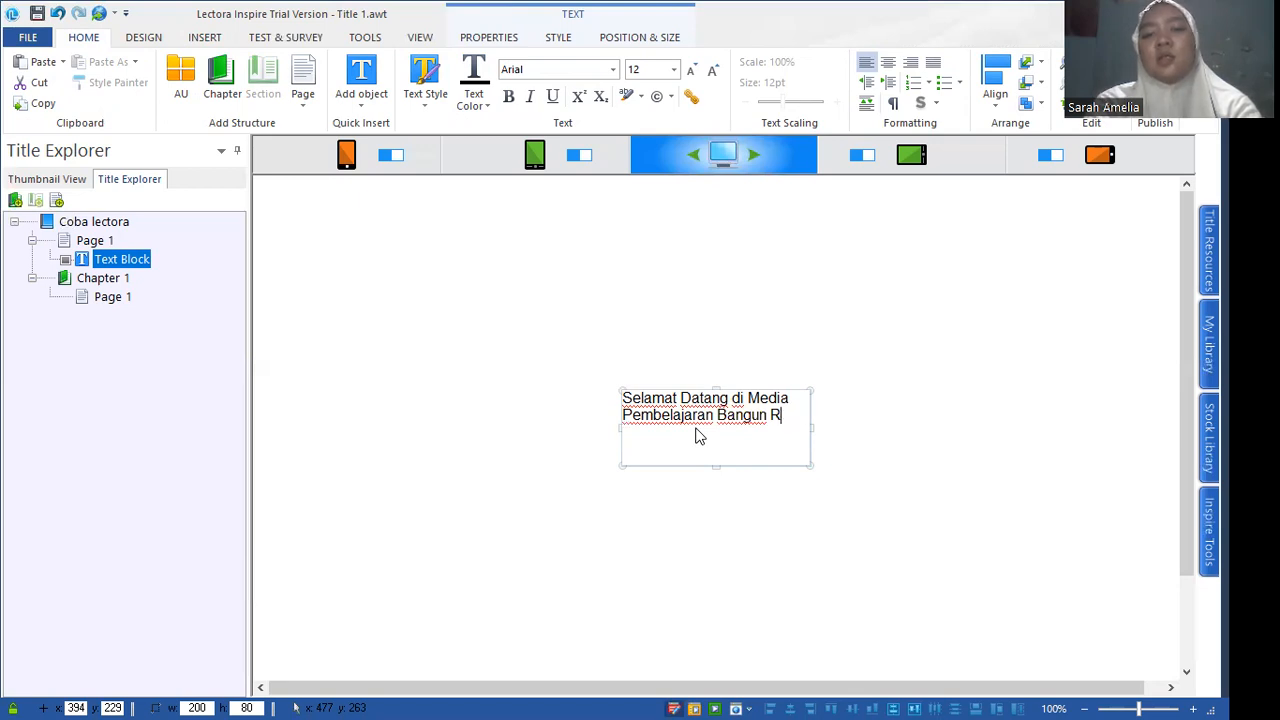
type("Ruang")
Set the font of the whole welcome text to Times New Roman.
key("ctrl+a")
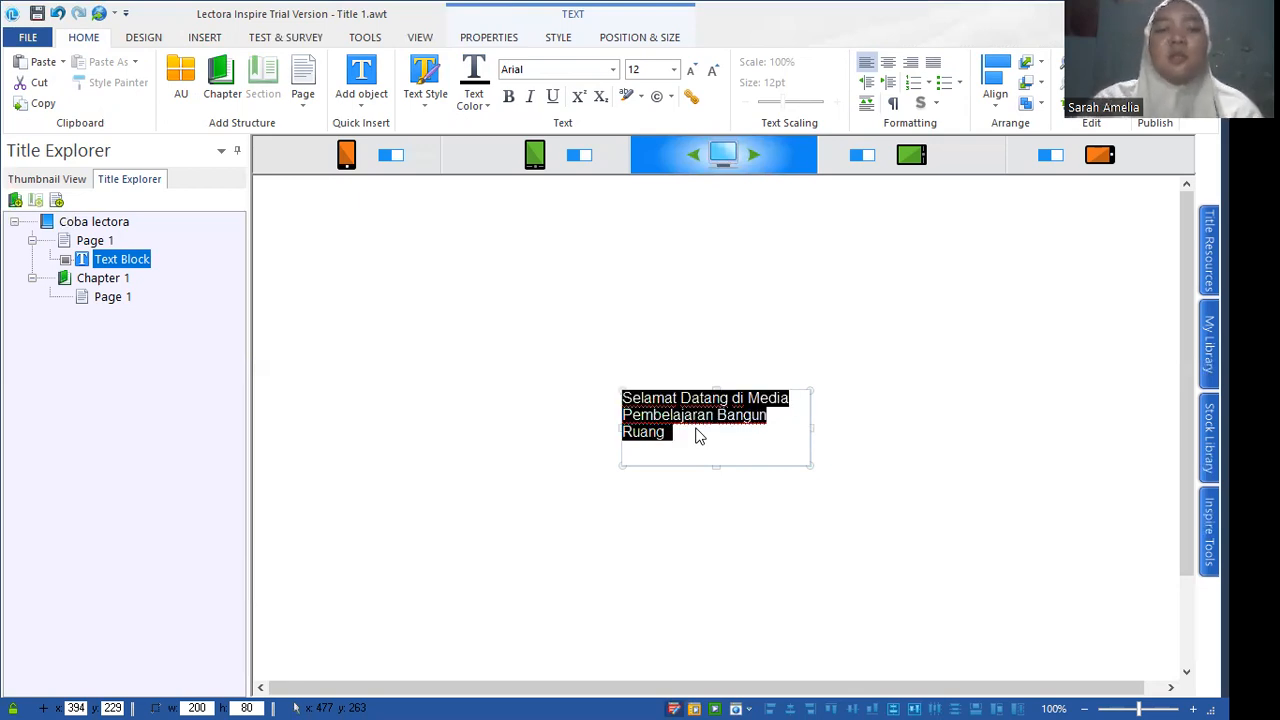
left_click(140, 38)
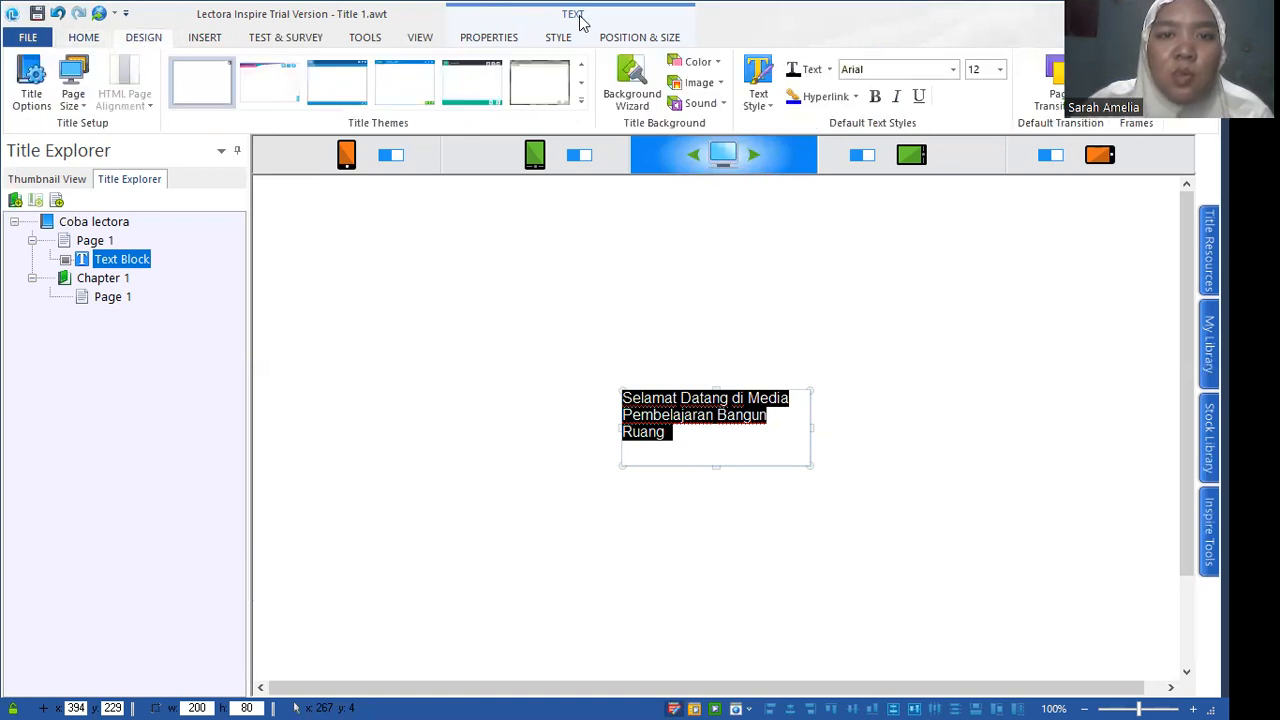
left_click(625, 38)
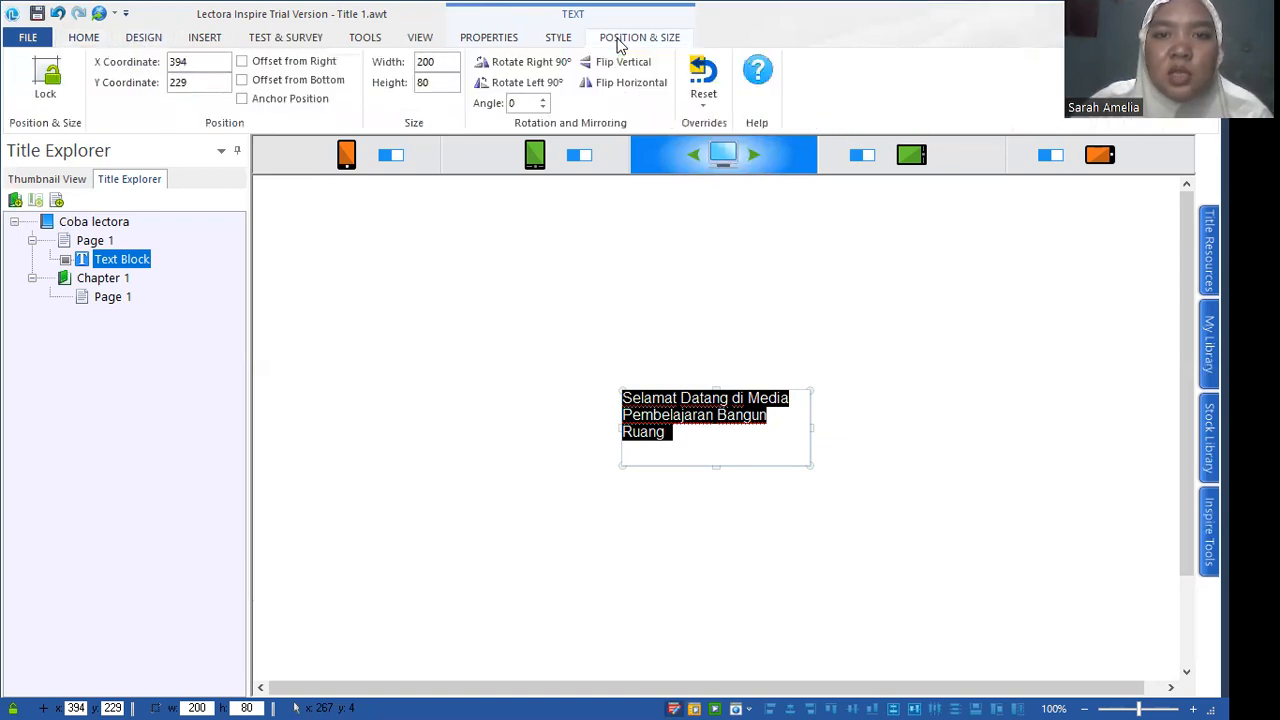
left_click(565, 40)
left_click(495, 39)
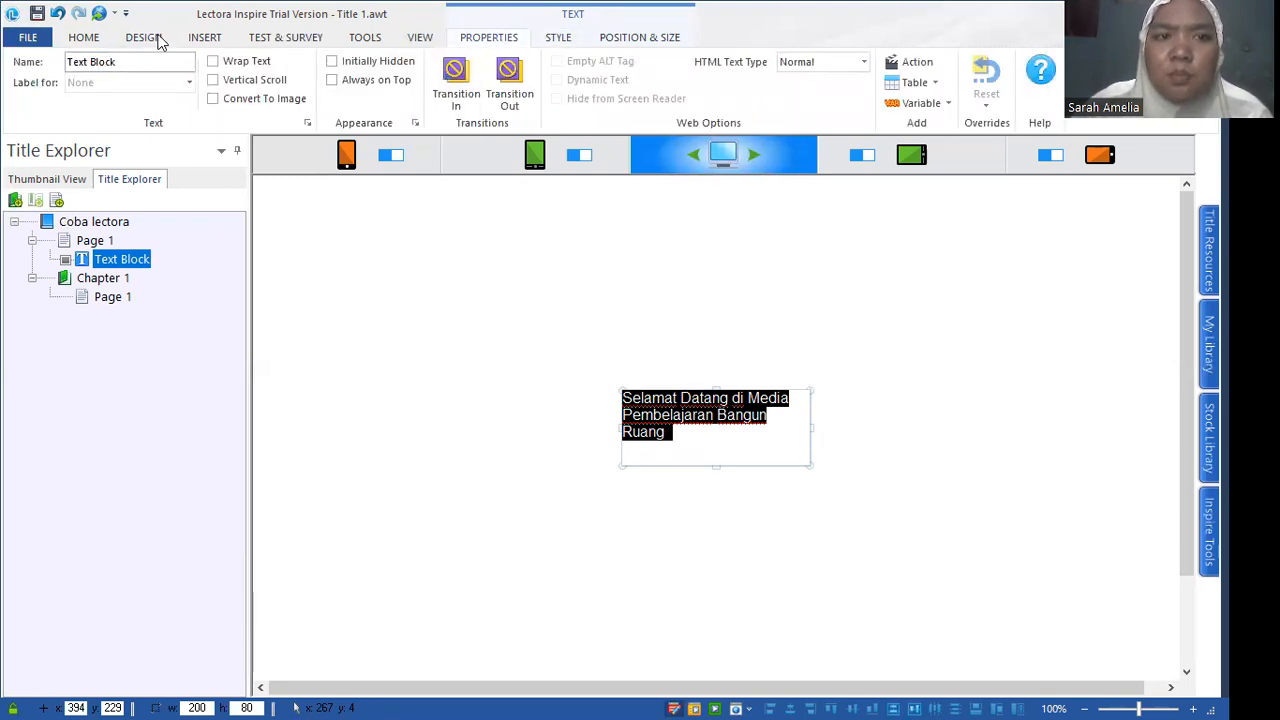
left_click(92, 38)
left_click(556, 69)
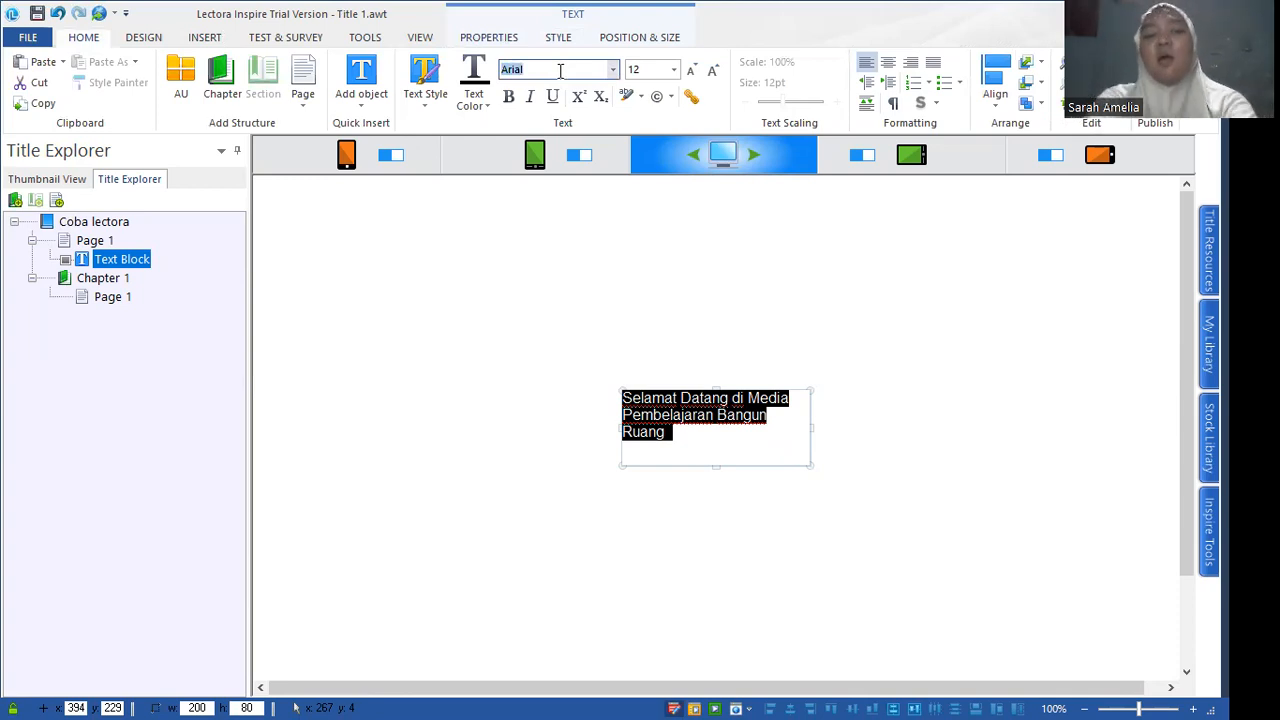
type("Times New Roman")
key("Return")
Set the welcome text's font size to 20 and make it bold.
left_click(659, 67)
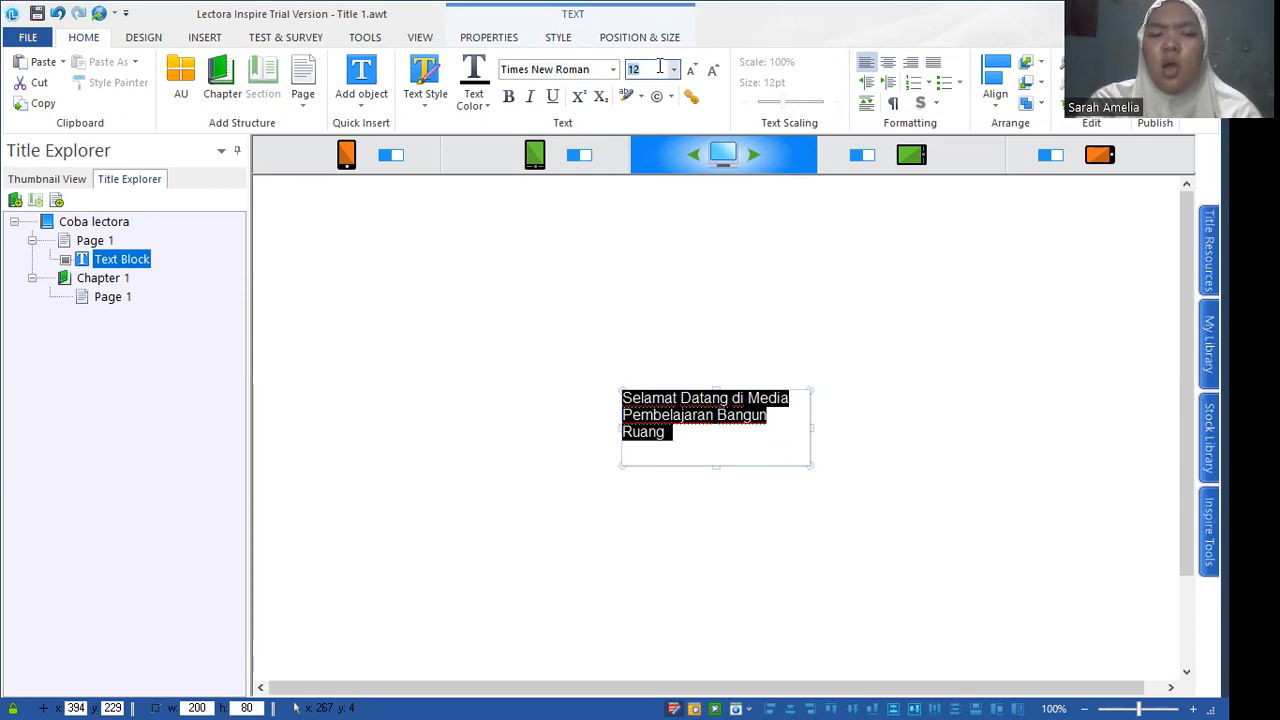
type("20")
key("Return")
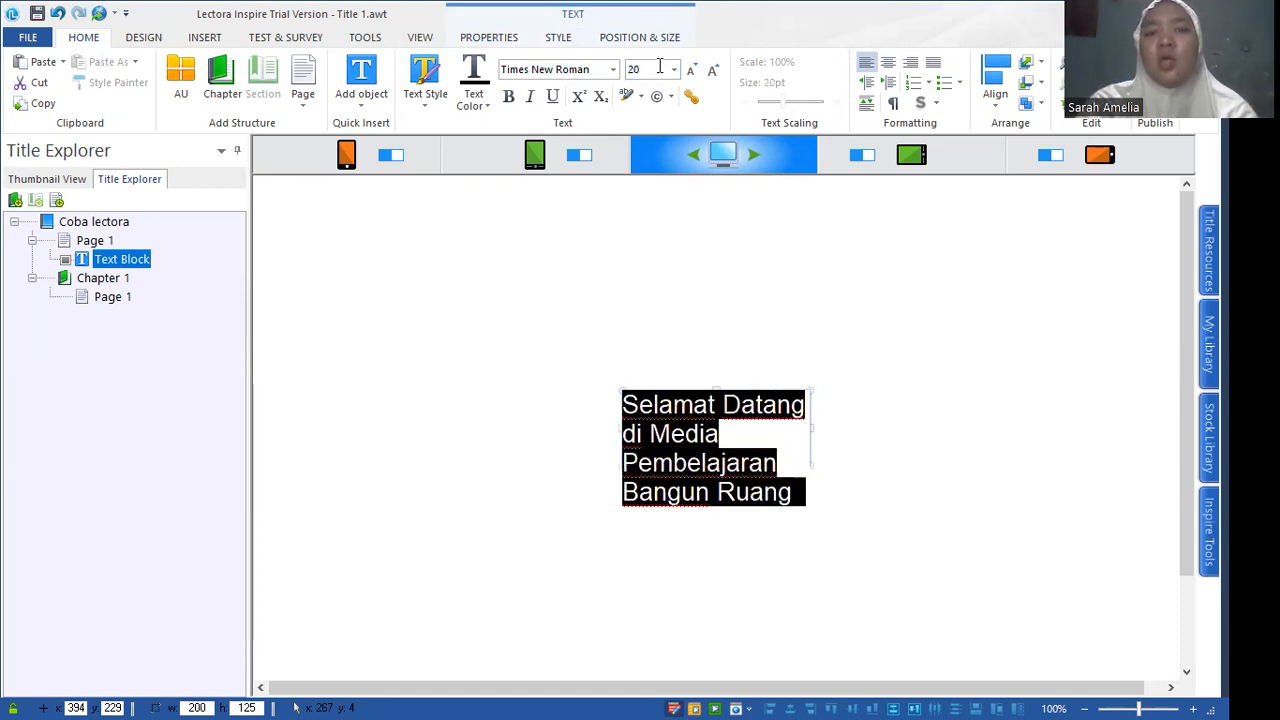
left_click(508, 96)
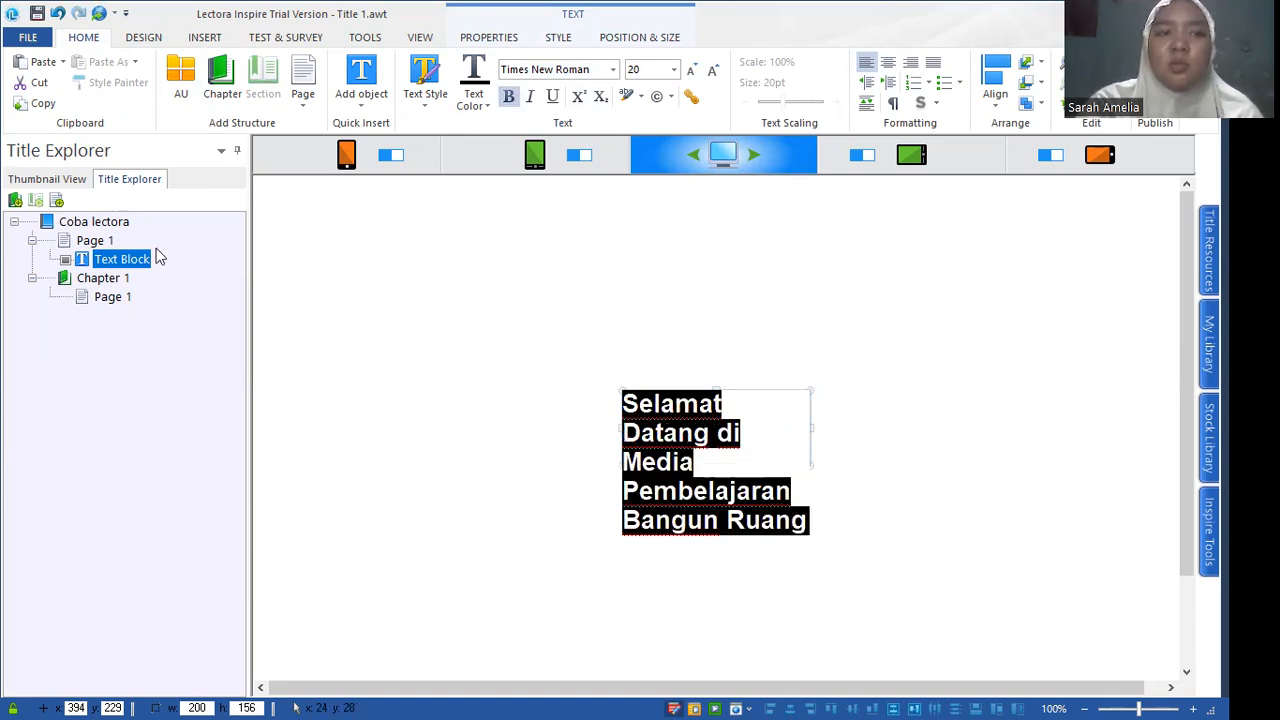
Move the welcome text block up to about x 386, y 110 and centre its text.
left_click(722, 393)
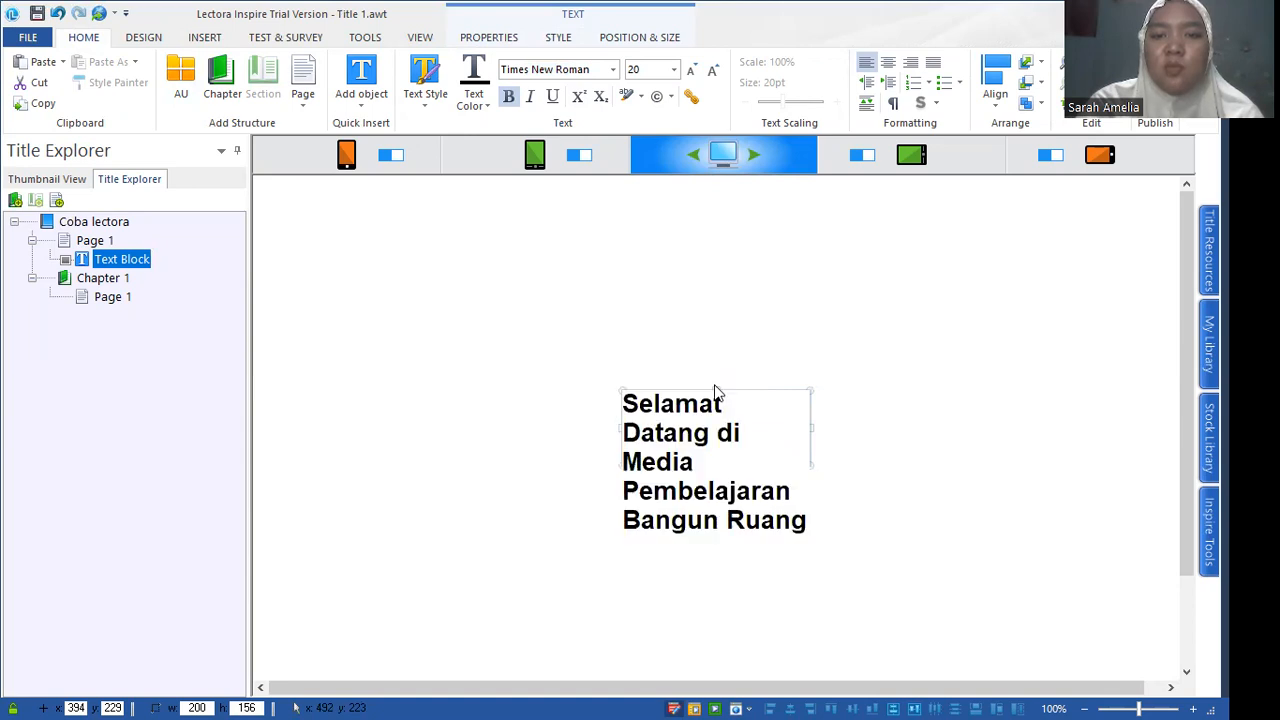
left_click(722, 393)
left_click_drag(722, 393, 708, 288)
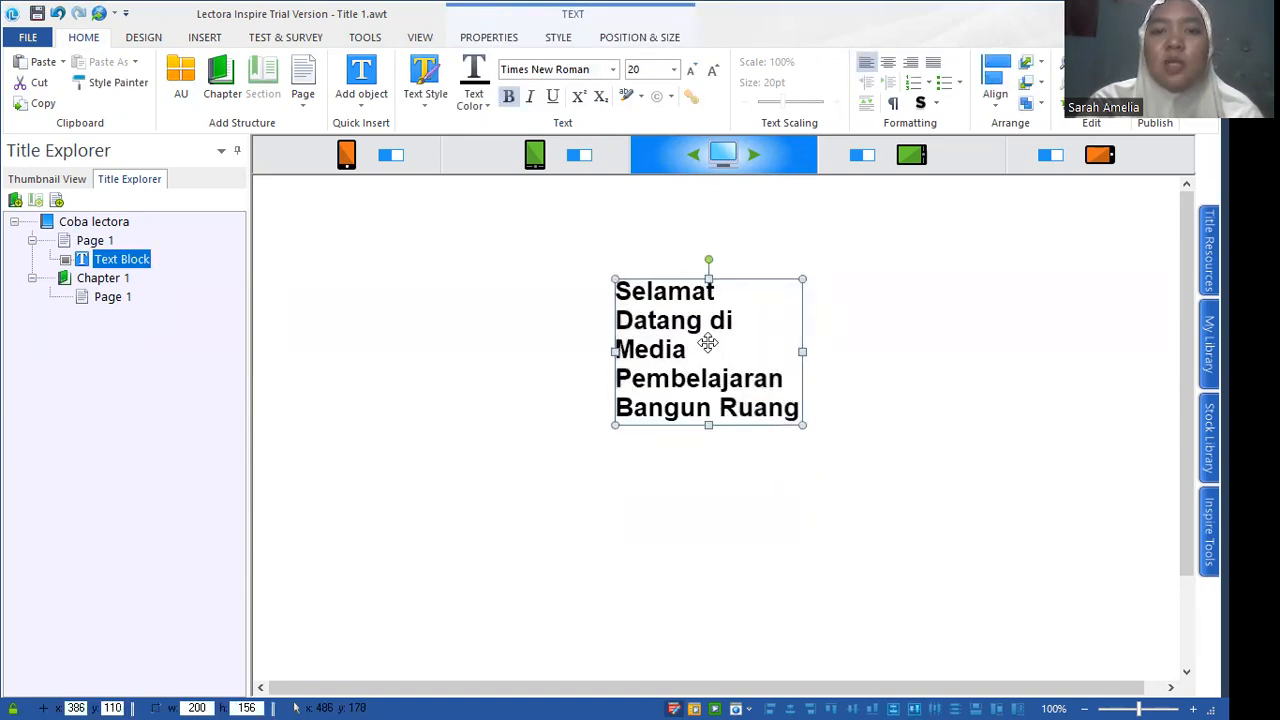
left_click(890, 66)
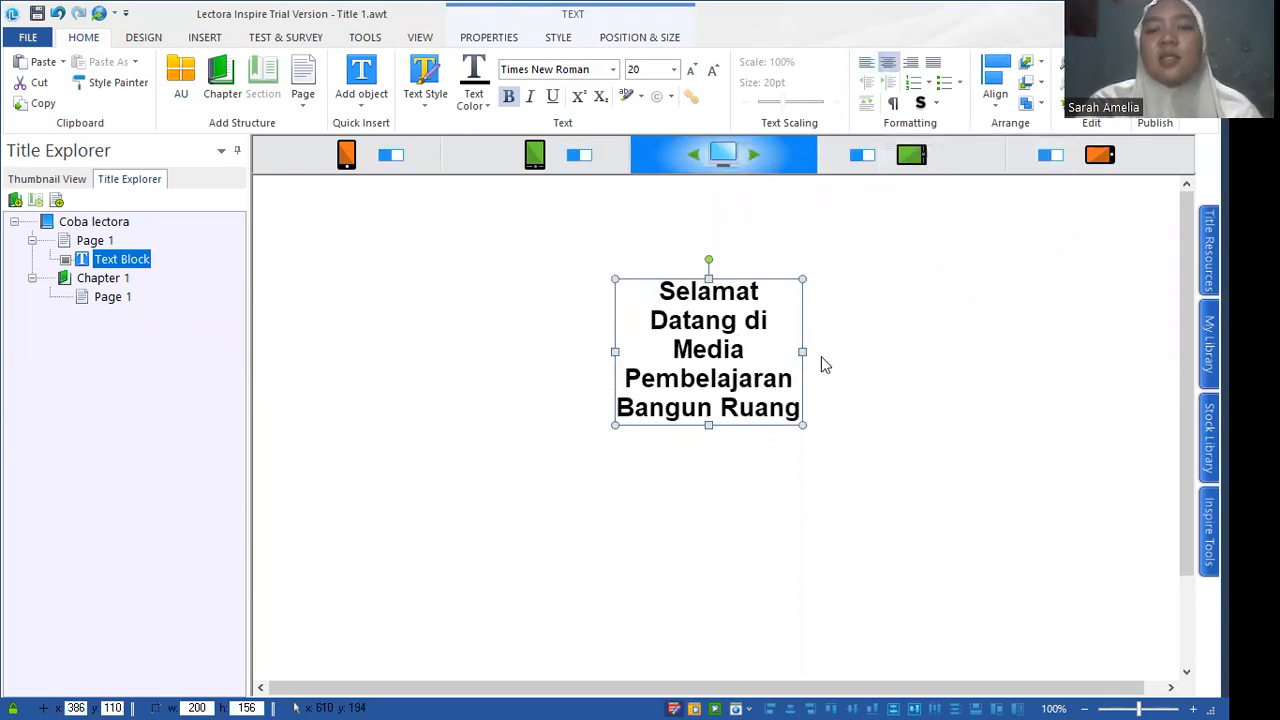
Widen the welcome text block to about 430 and move it to about x 293, y 148.
left_click_drag(800, 351, 1016, 334)
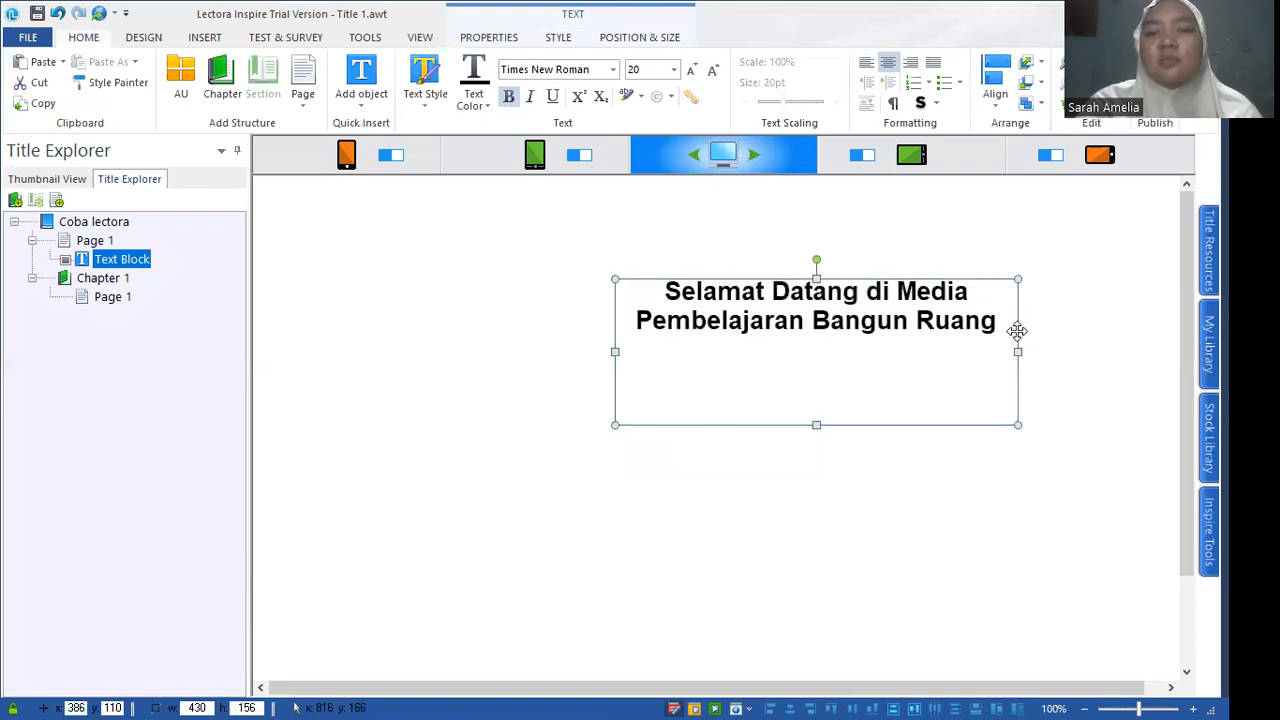
left_click(836, 290)
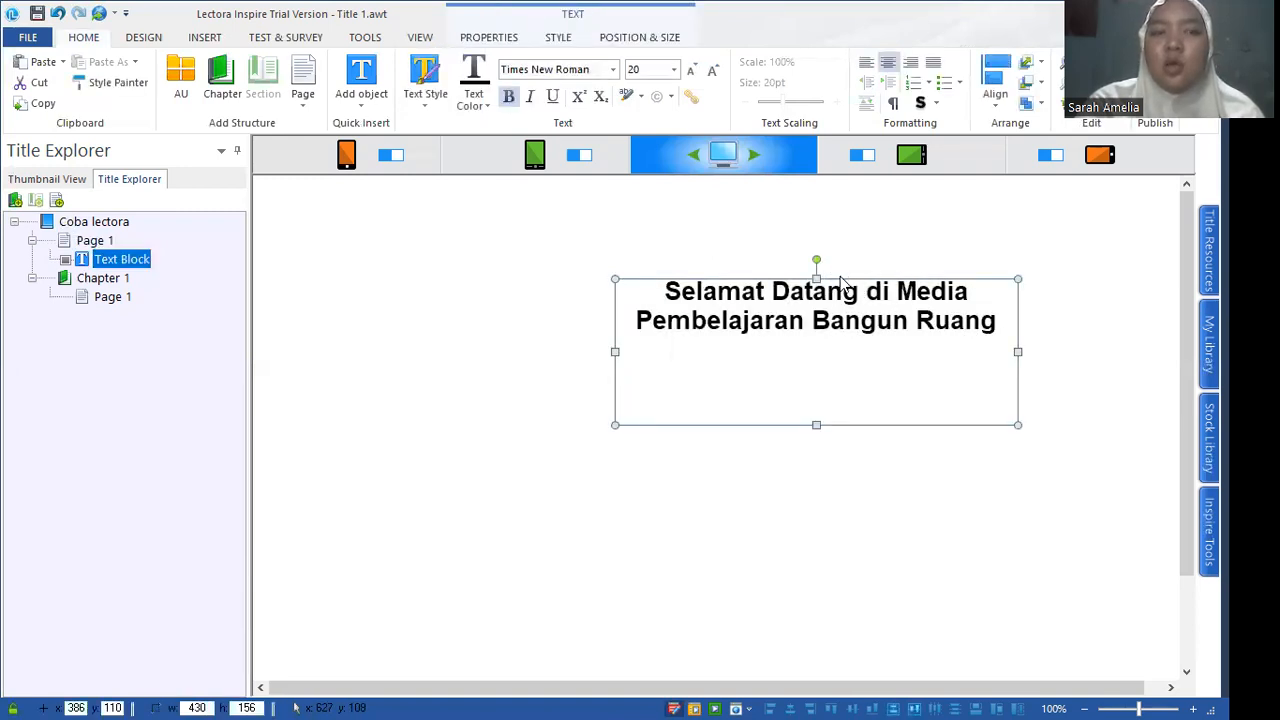
left_click_drag(839, 277, 752, 313)
Try the welcome text at font size 50.
left_click(656, 68)
type("50")
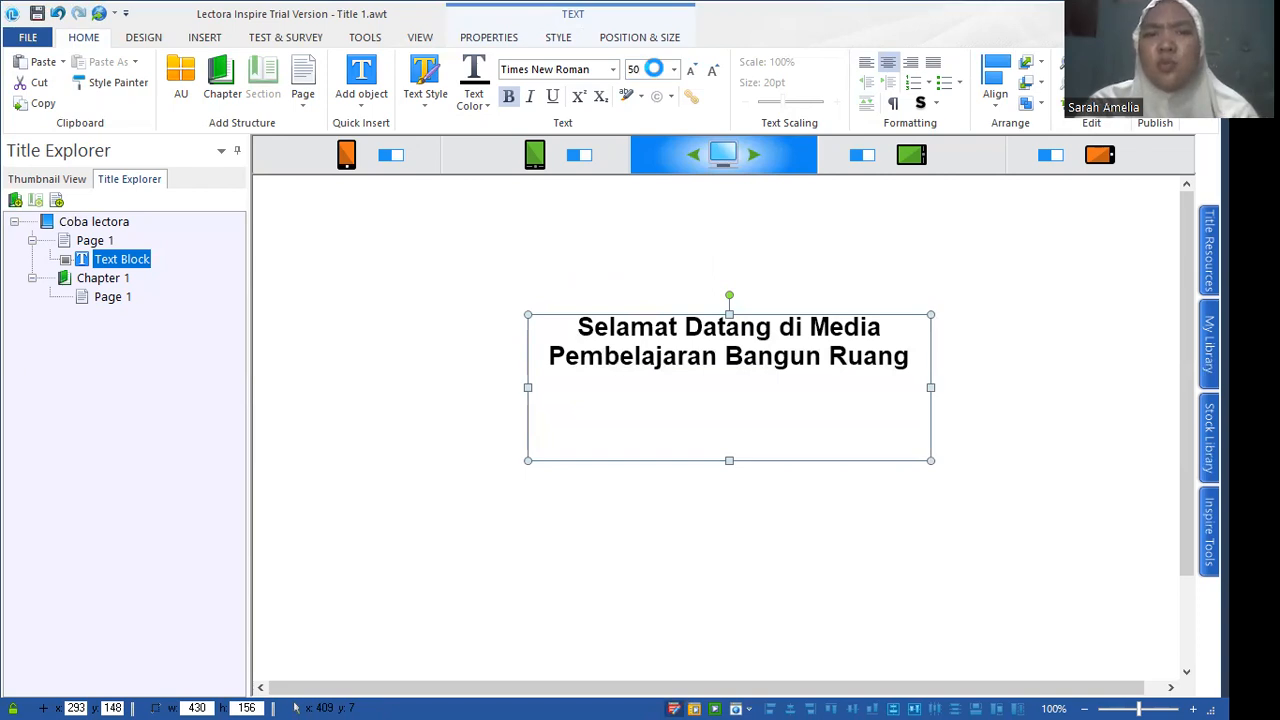
key("Return")
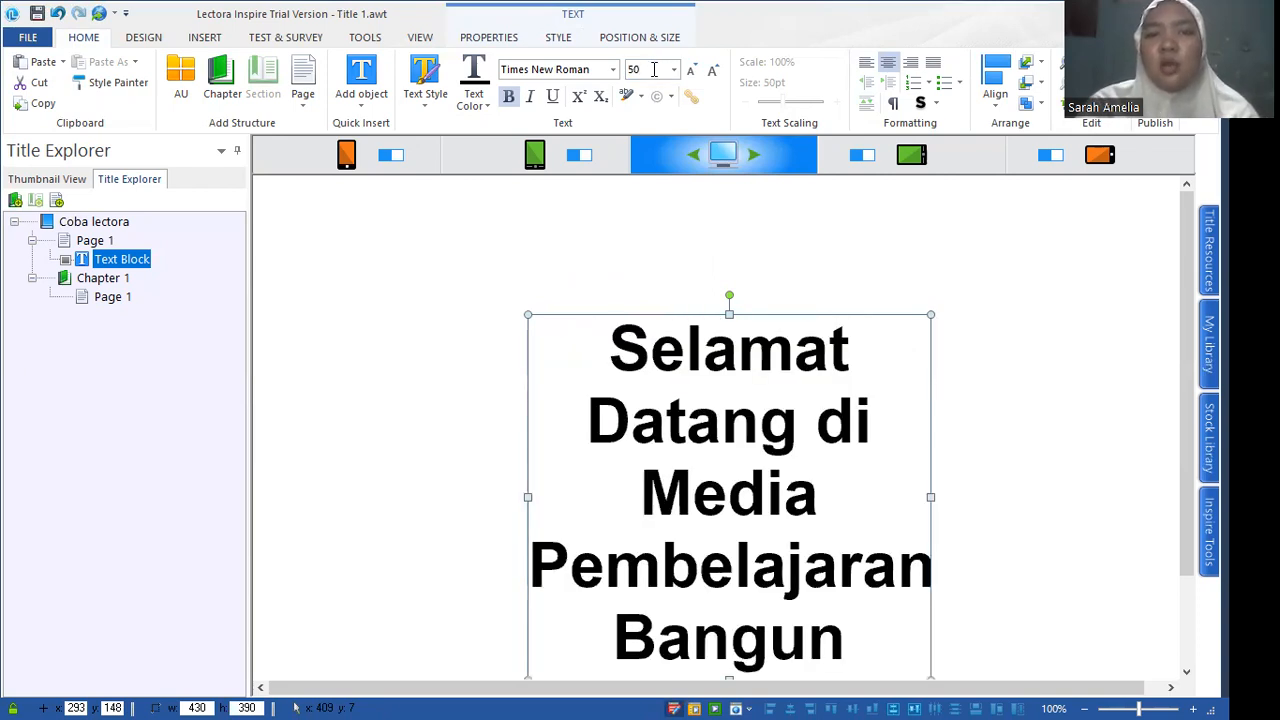
Set the welcome text's font size to 40.
left_click(654, 69)
type("40")
key("Return")
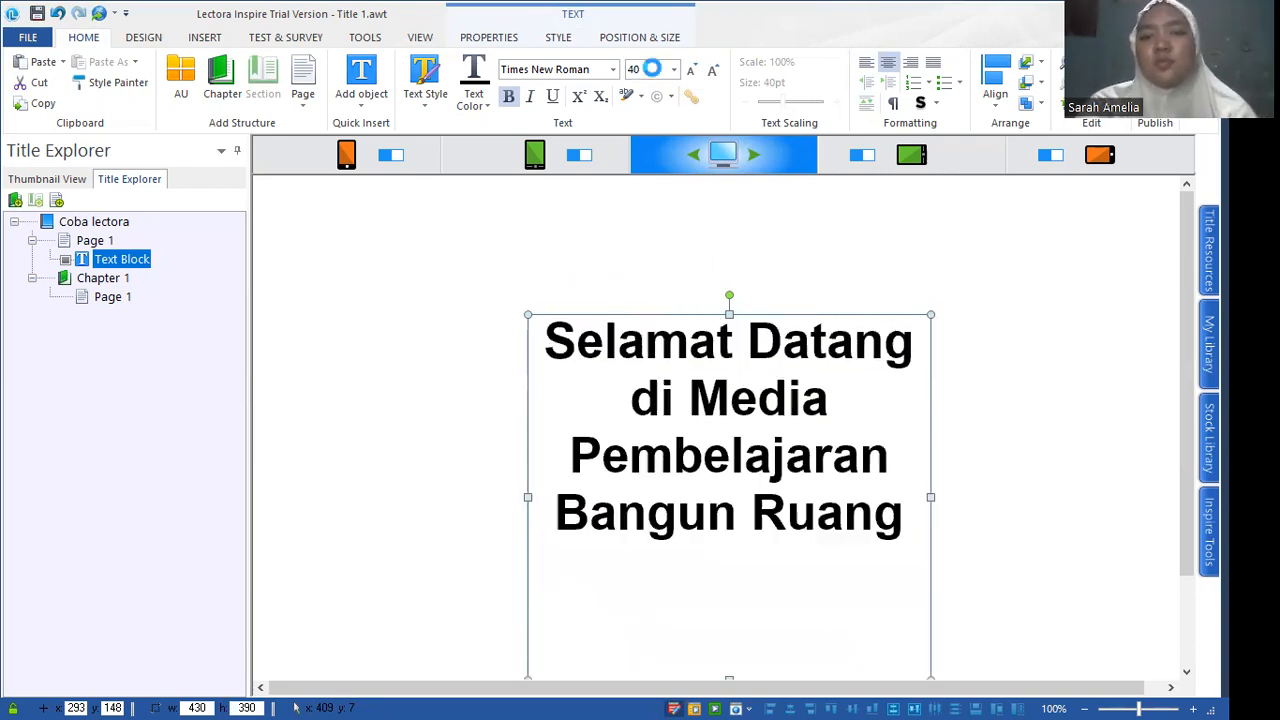
Widen the welcome text block to about 608 and move it to about x 211, y 141.
left_click_drag(930, 497, 1097, 485)
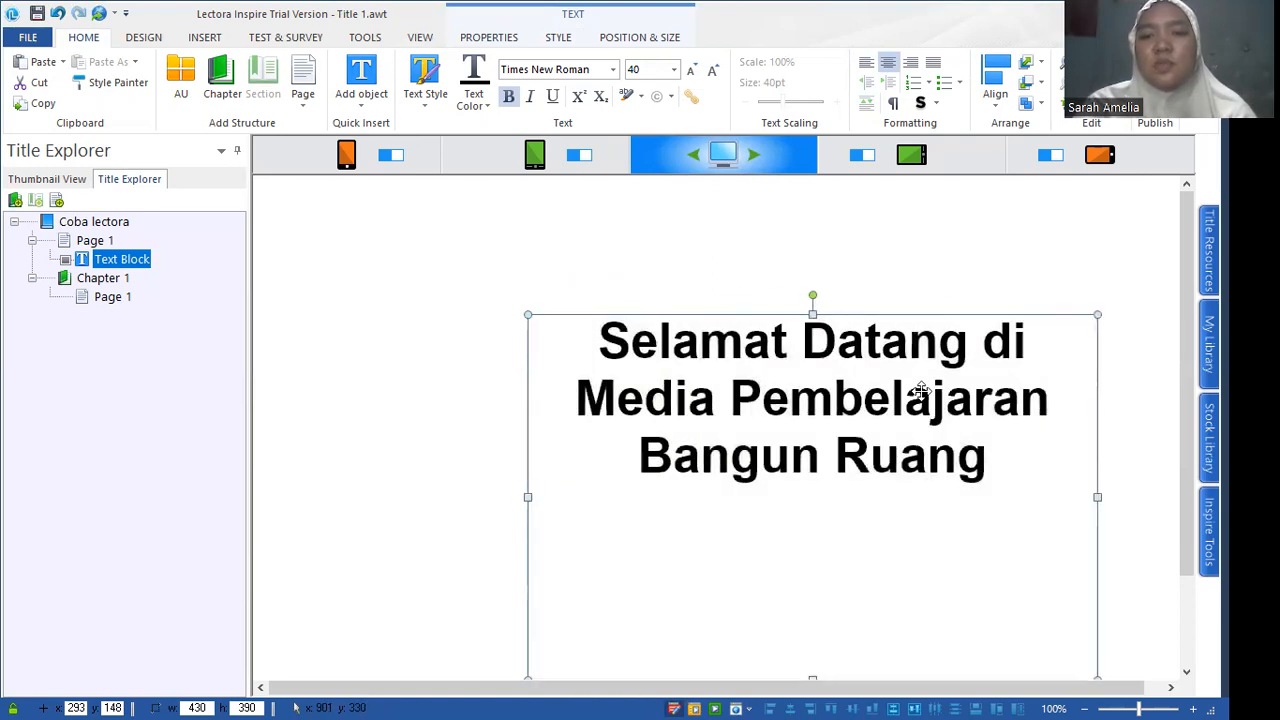
mouse_move(782, 320)
left_mouse_down()
mouse_move(677, 334)
mouse_move(692, 314)
mouse_move(764, 307)
left_mouse_up()
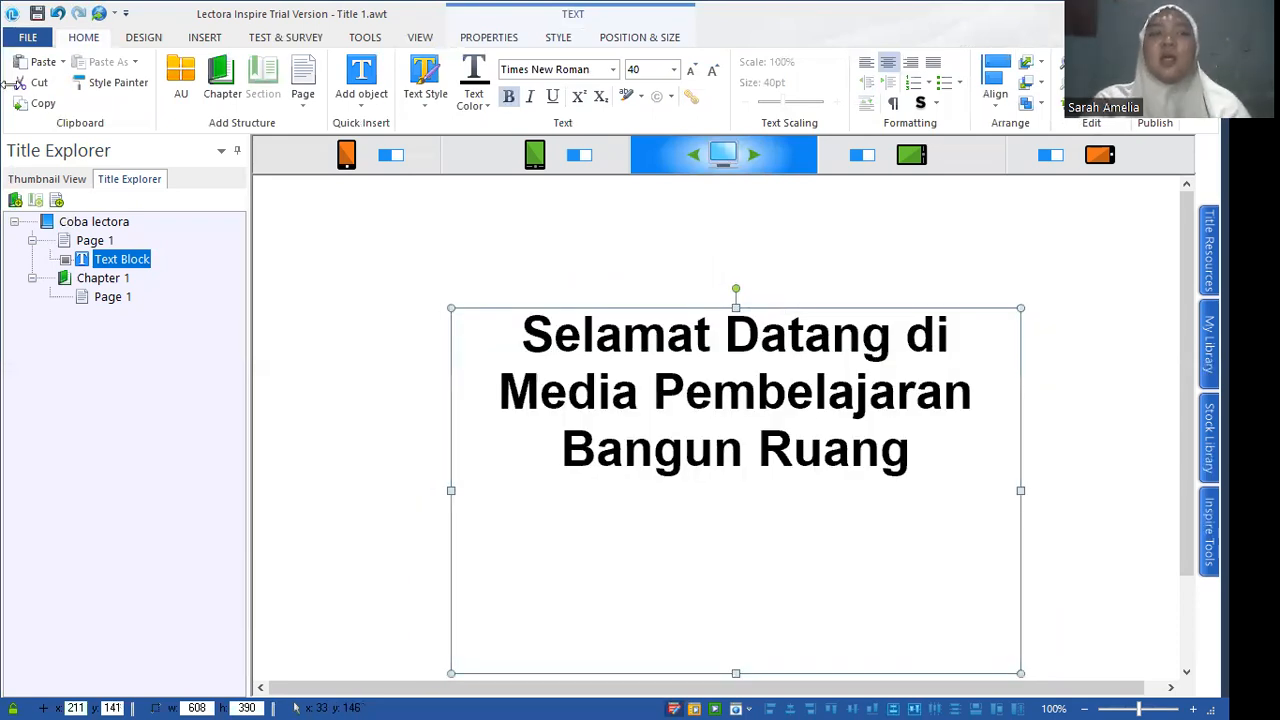
Insert a button on the first page and place it below the welcome text, at about x 435, y 376.
left_click(207, 41)
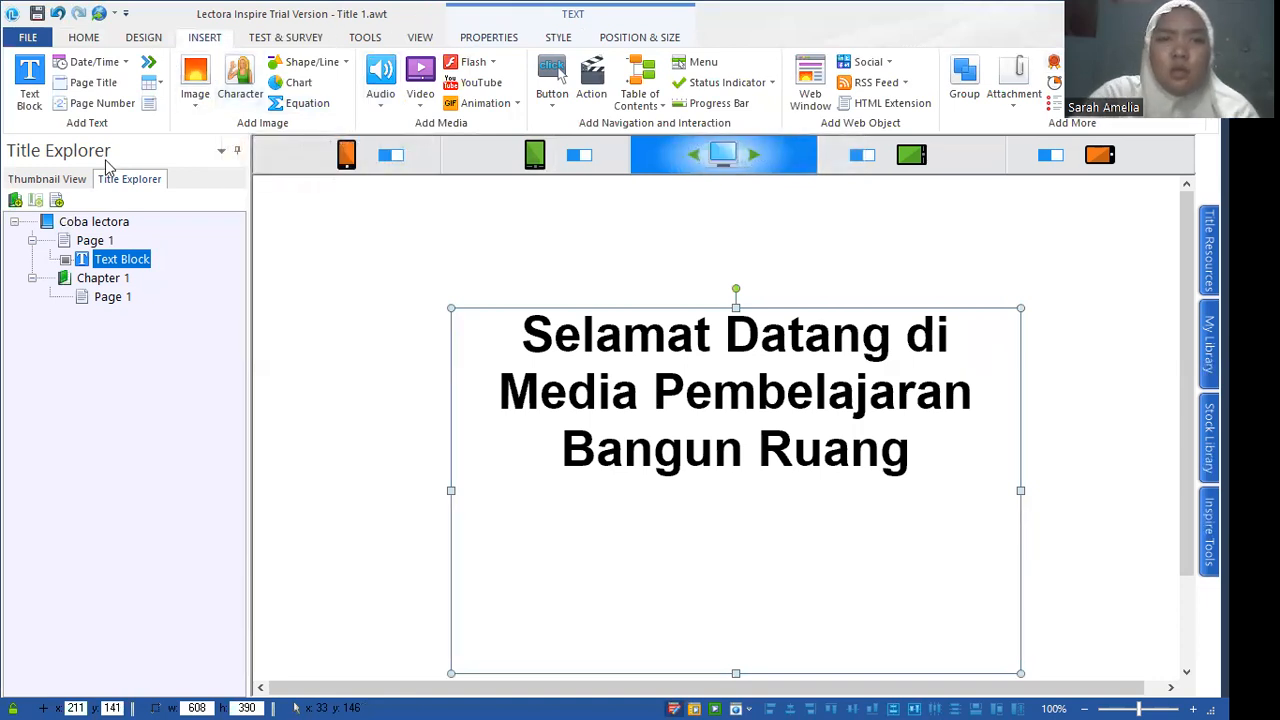
left_click(550, 72)
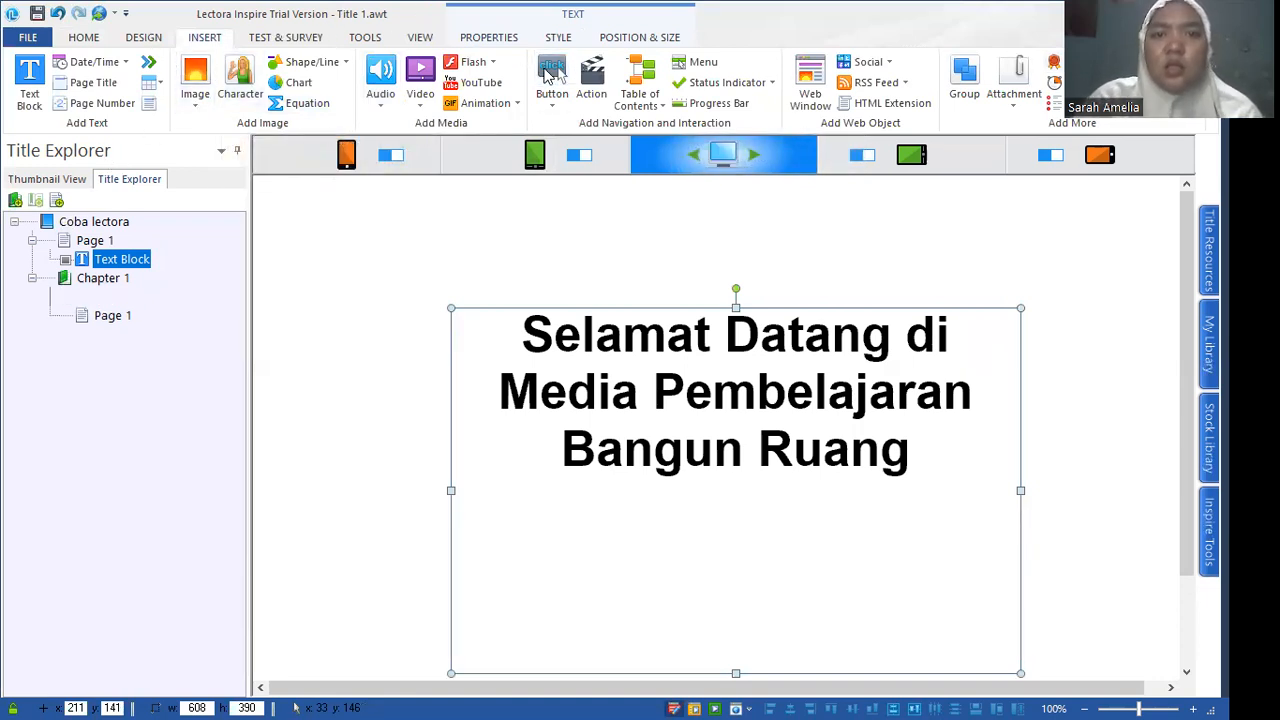
left_click_drag(735, 427, 734, 545)
Change the button's label to "Mulai" and deselect it.
double_click(734, 545)
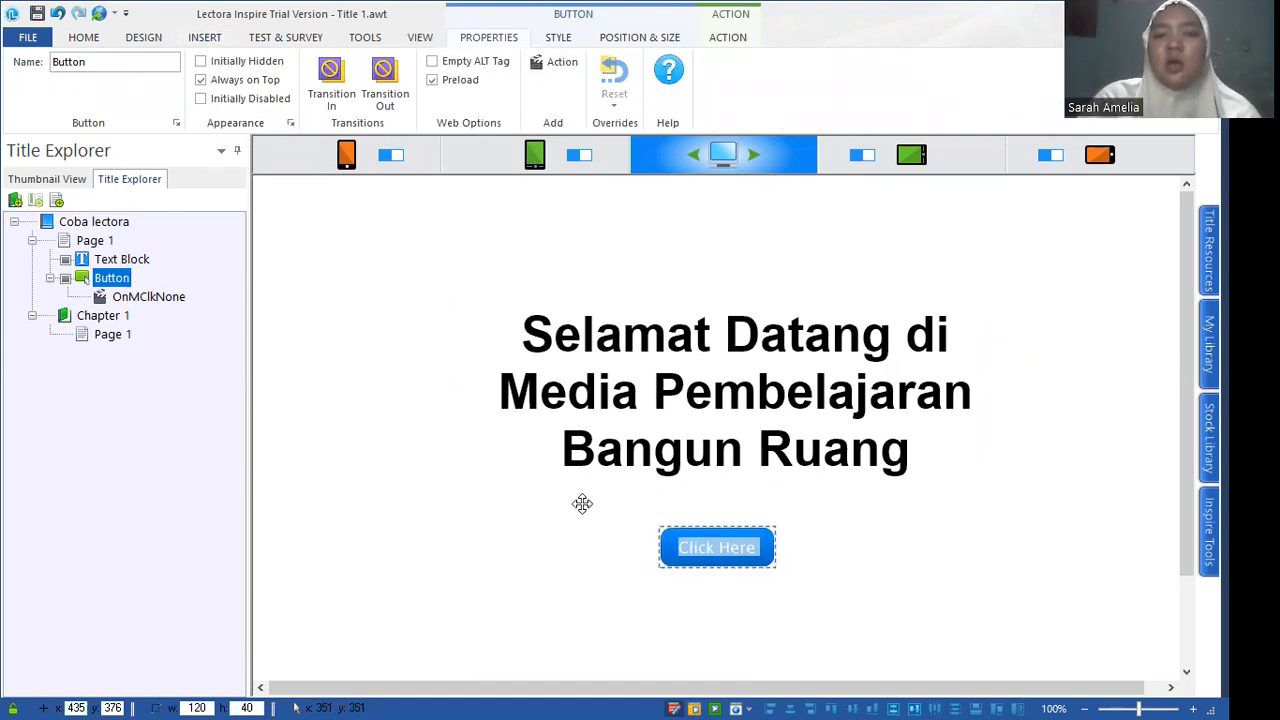
type("Mulai")
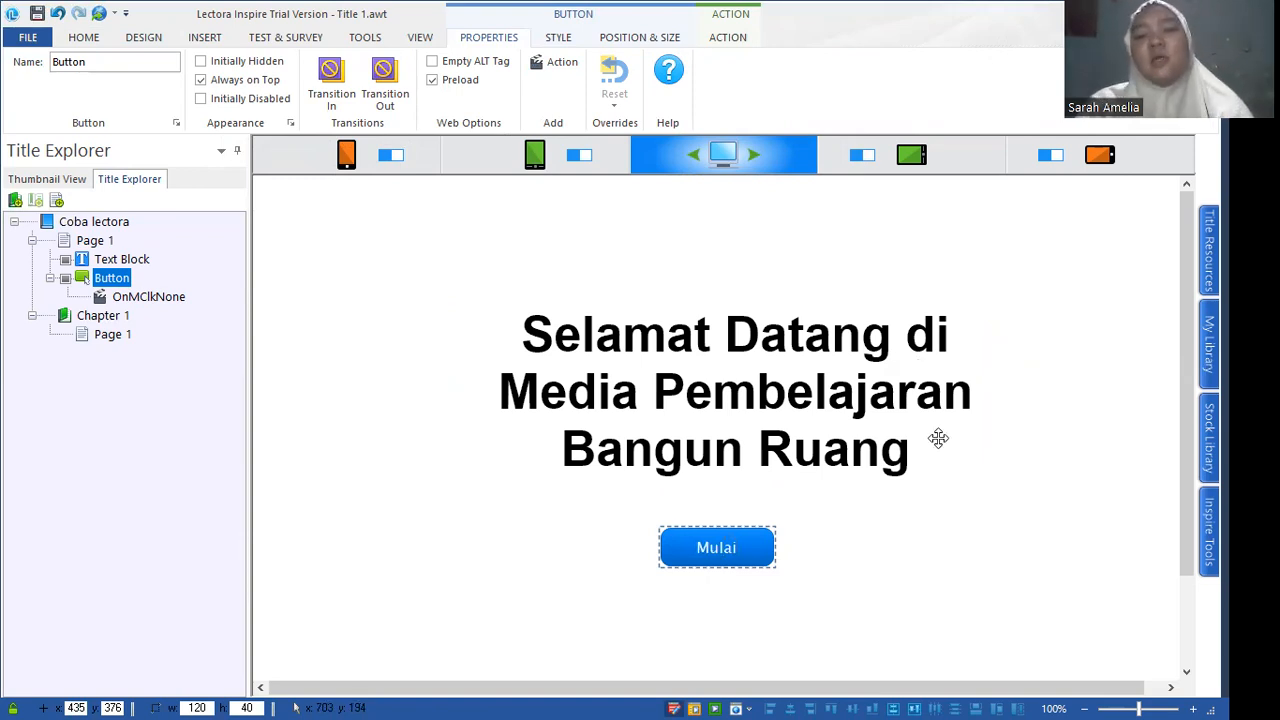
left_click(717, 541)
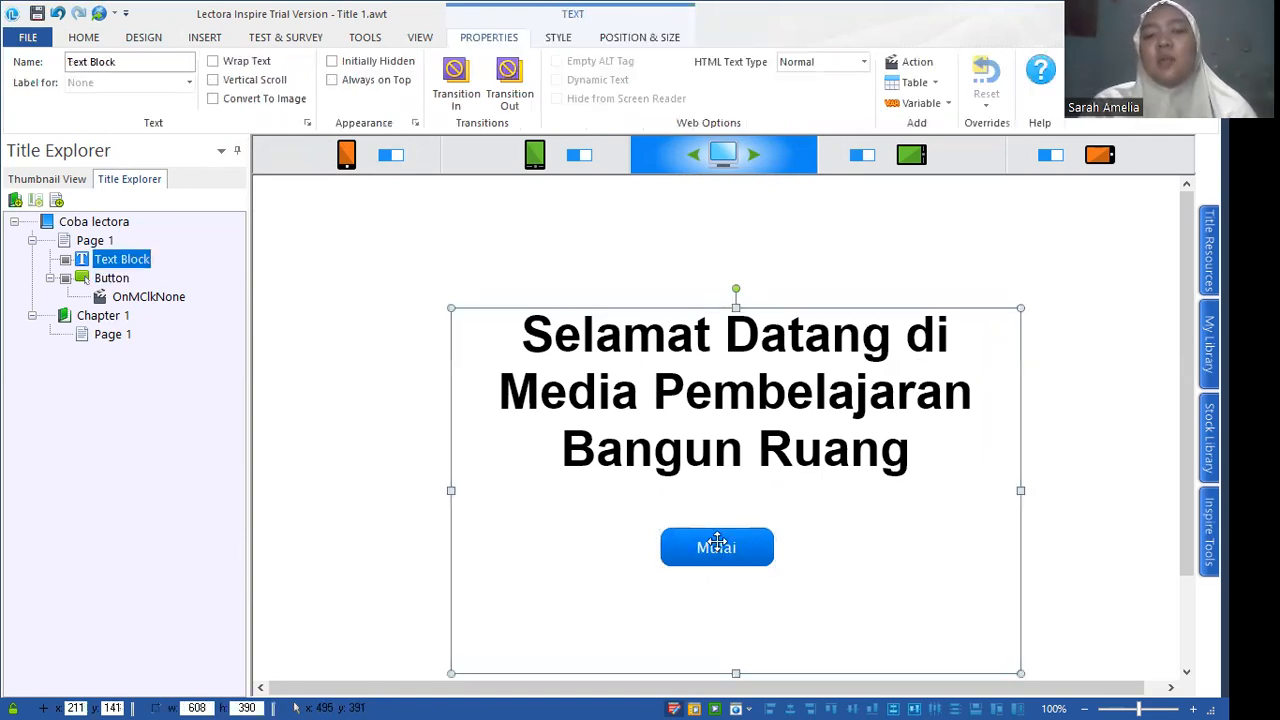
left_click(403, 411)
Give the "Mulai" button a Go To action on mouse click, with Next Page as its target.
left_click(704, 547)
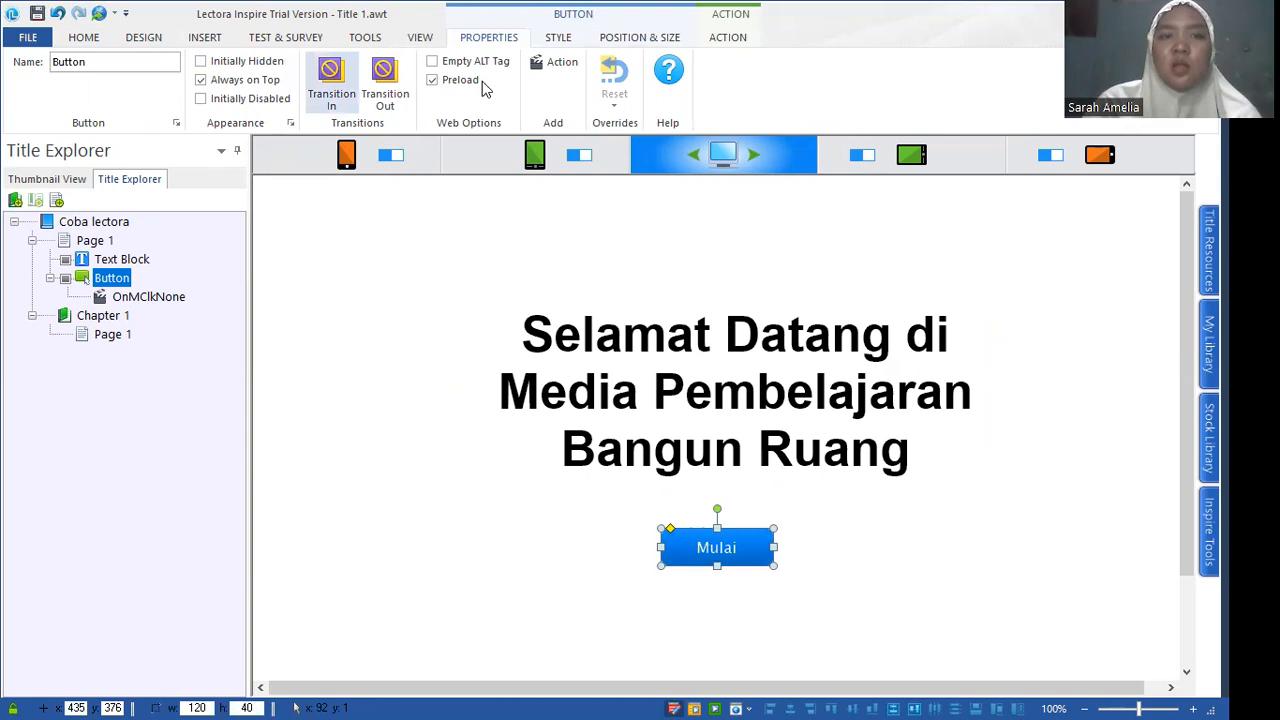
left_click(712, 40)
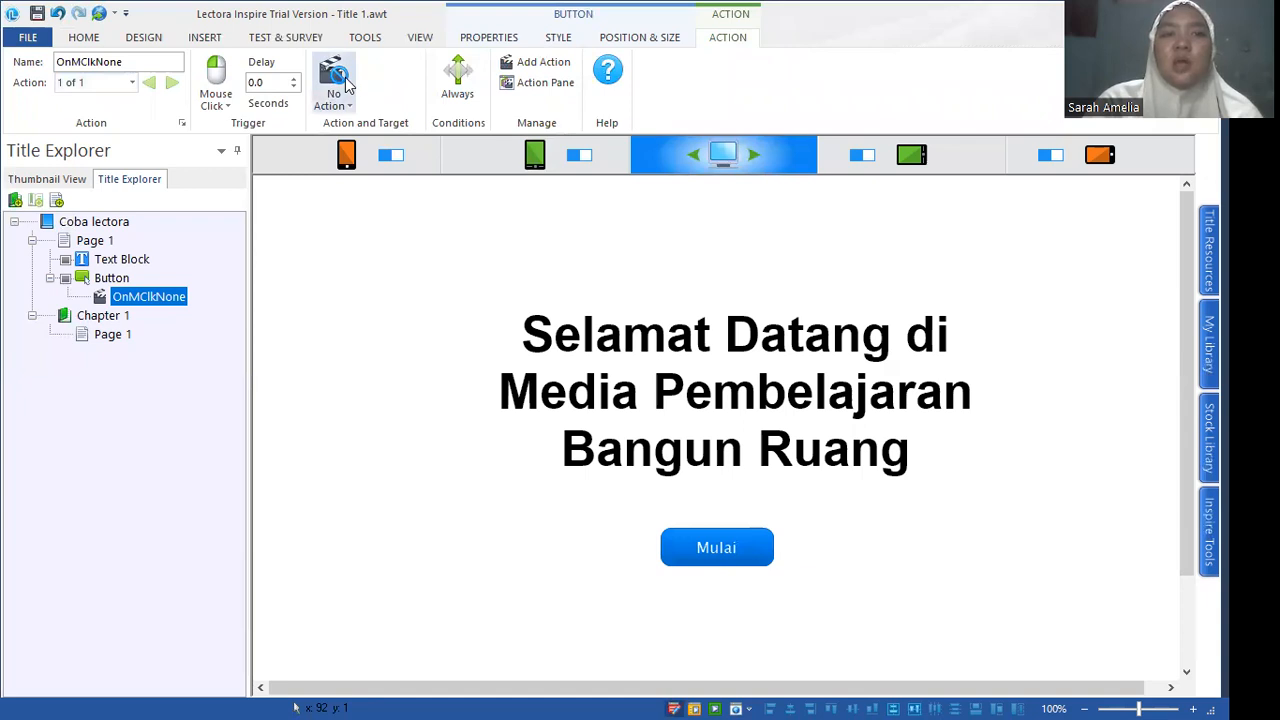
left_click(345, 86)
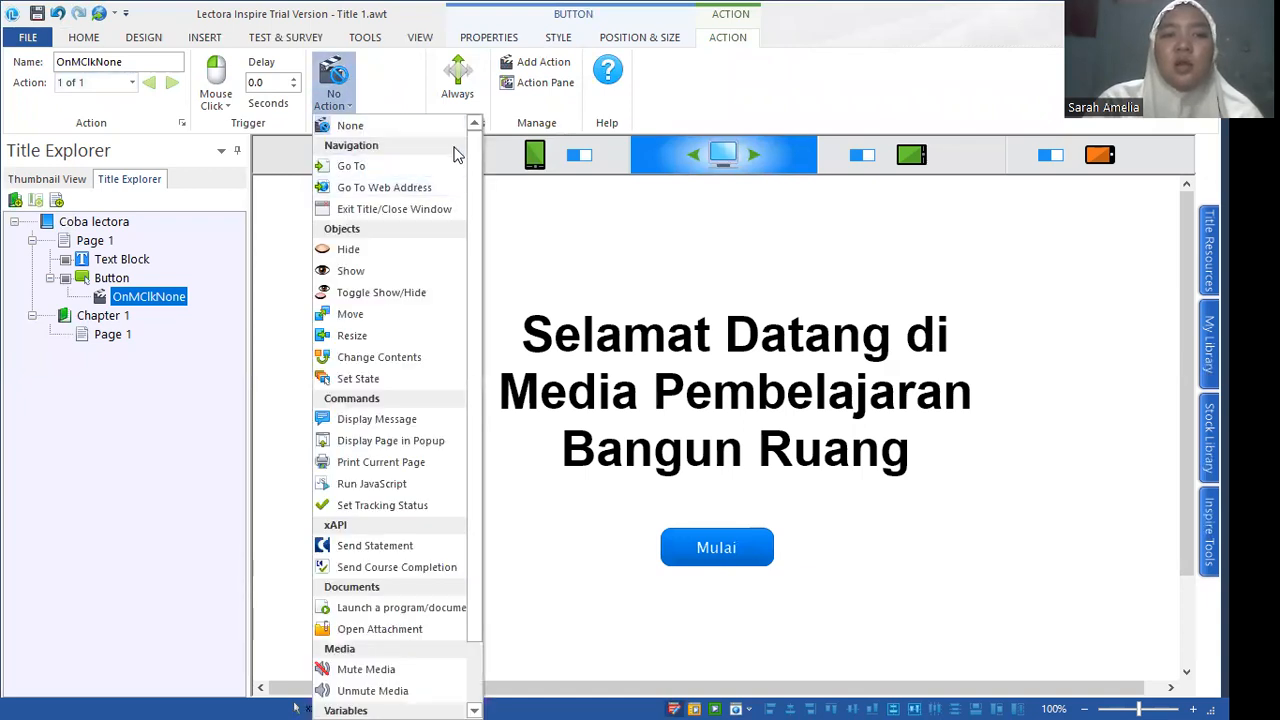
scroll(466, 165, "down", 2)
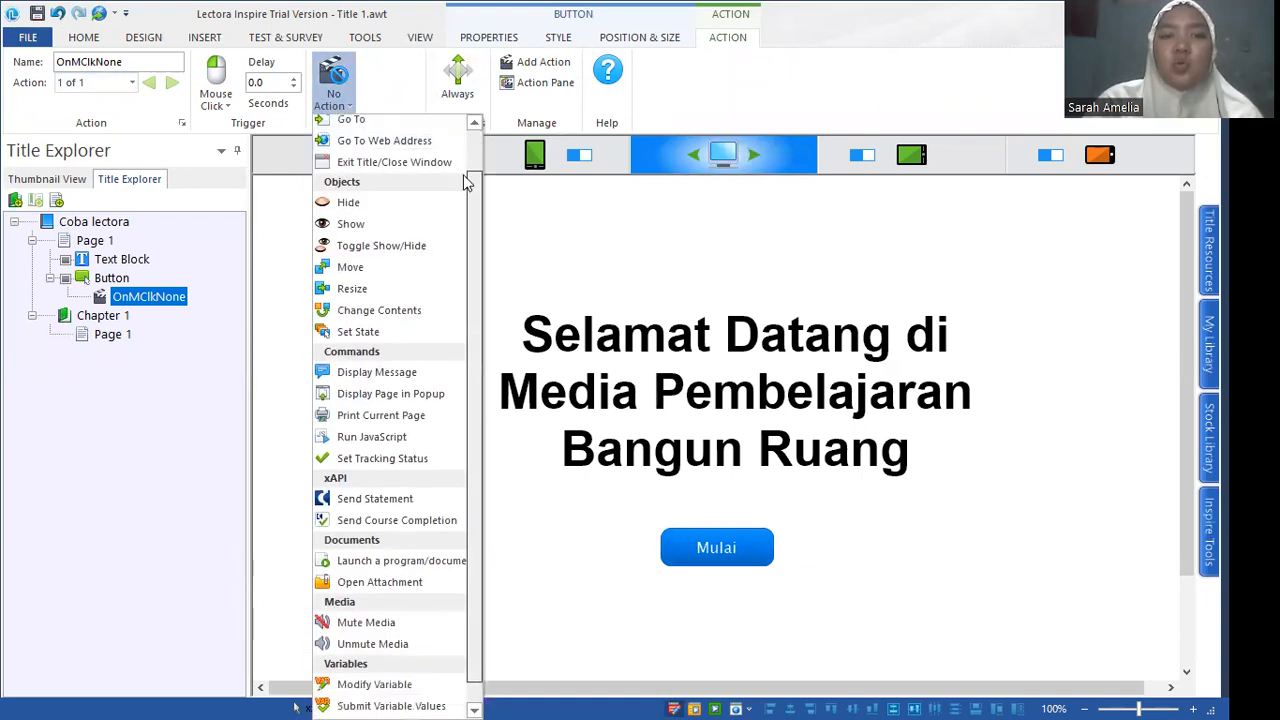
scroll(466, 180, "up", 2)
left_click(436, 163)
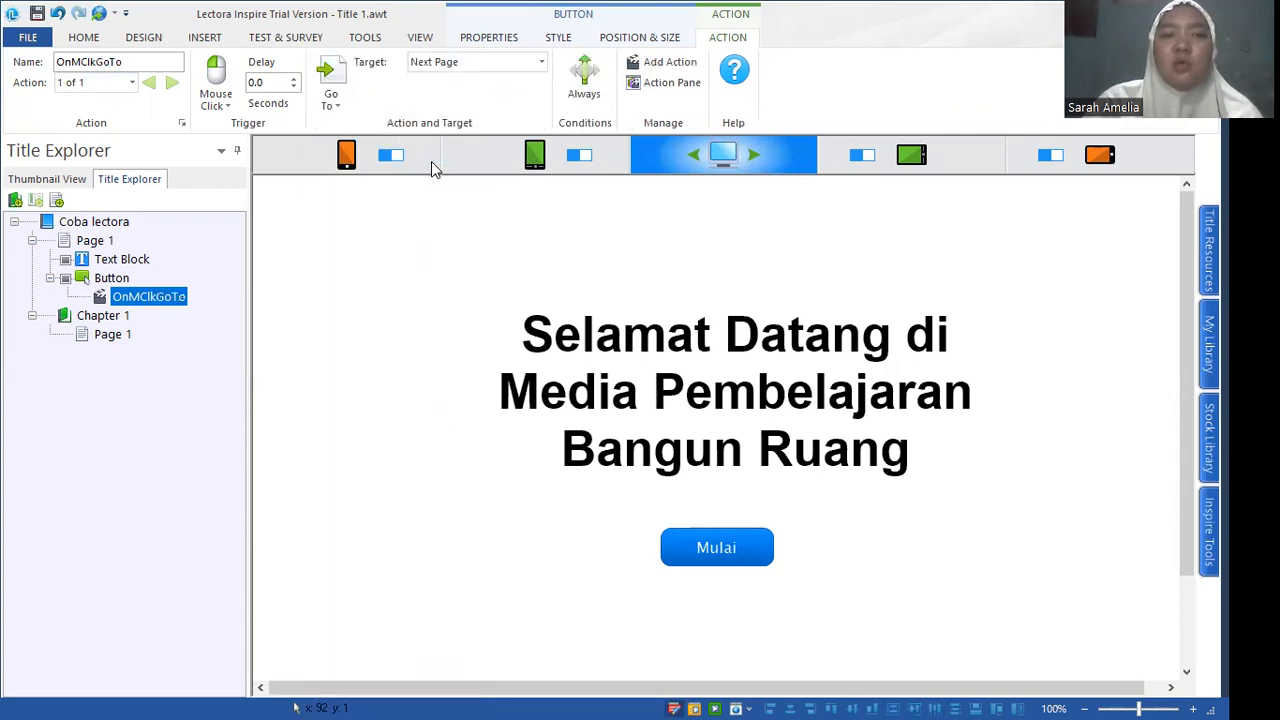
left_click(477, 65)
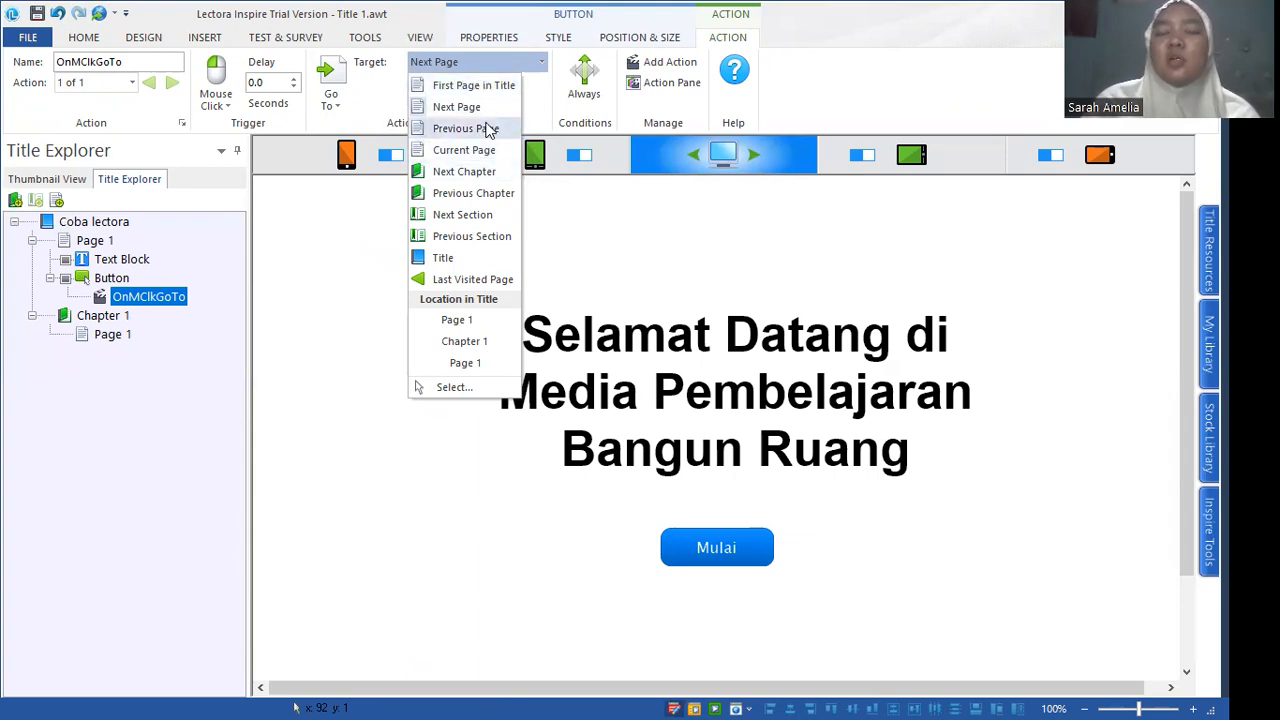
left_click(463, 64)
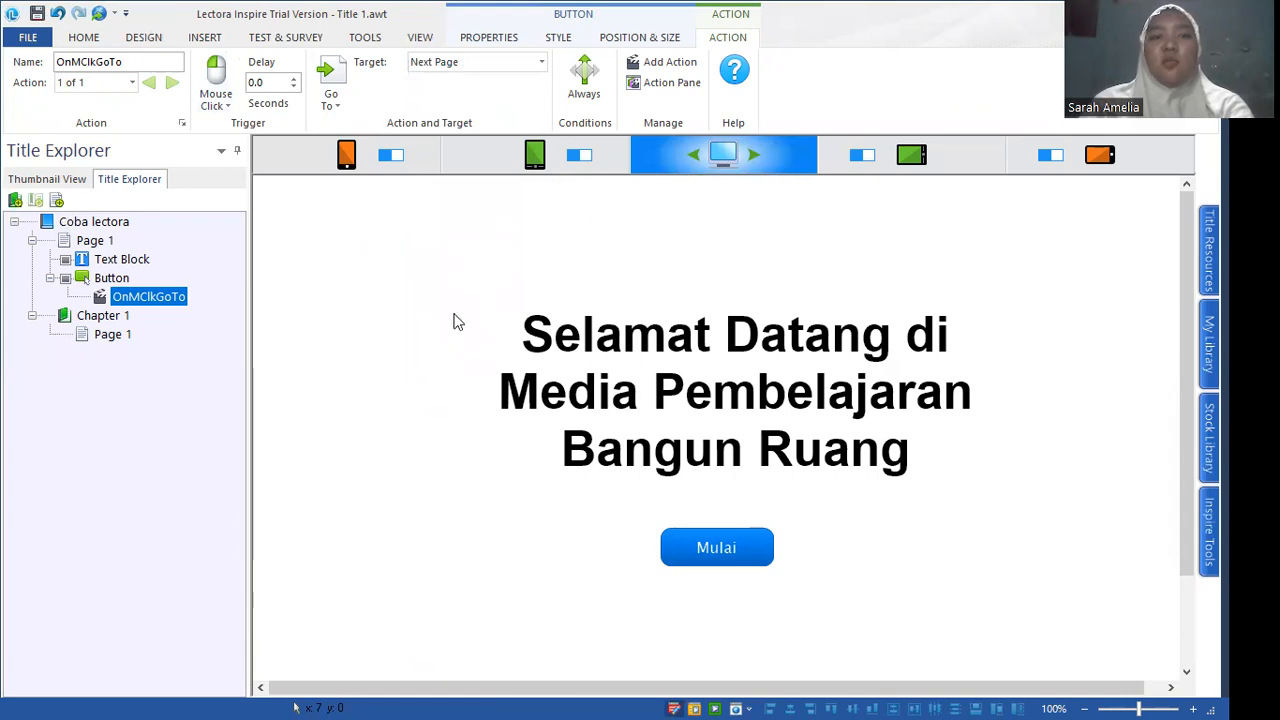
Add a new page directly after the title's first page, ahead of Chapter 1.
left_click(72, 317)
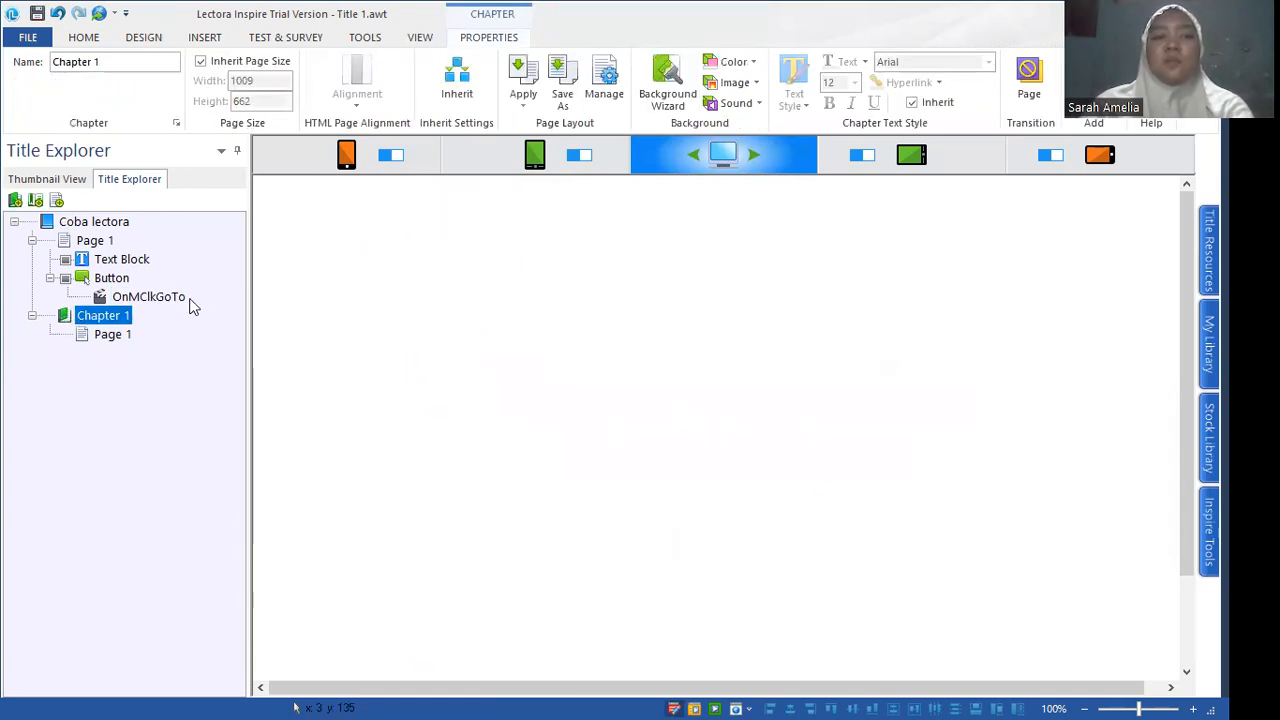
left_click(150, 297)
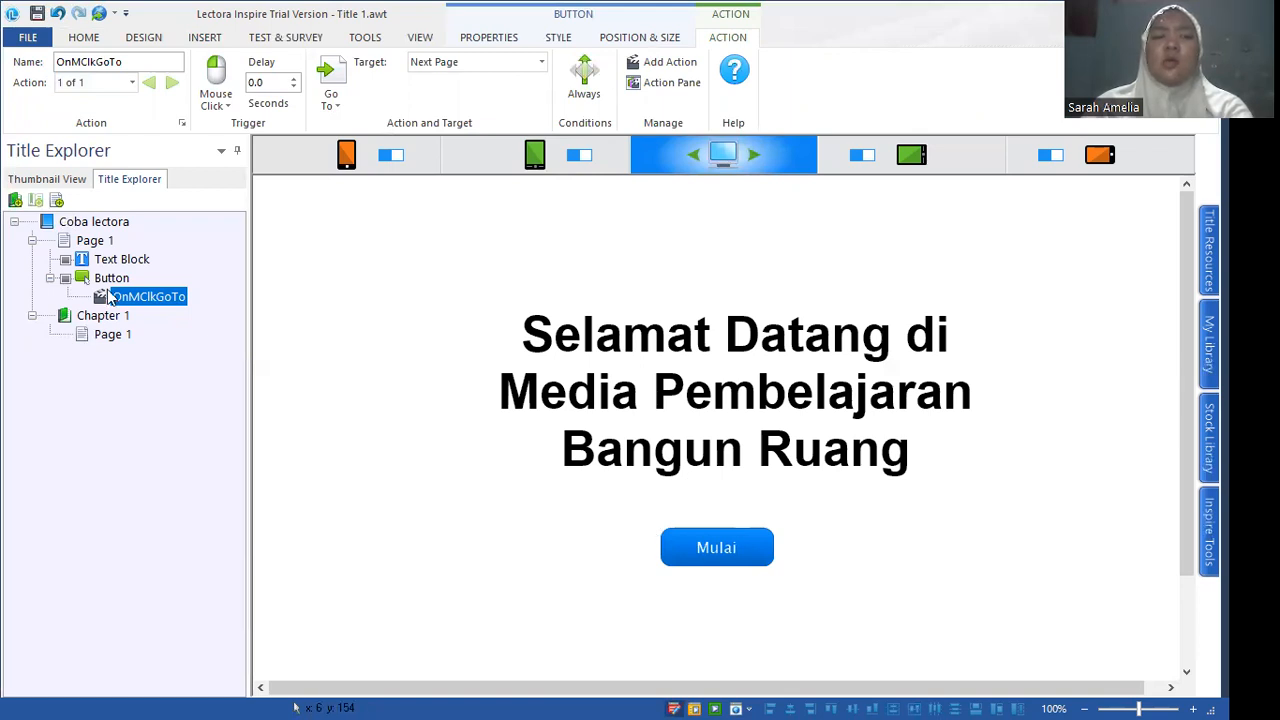
left_click(110, 279)
left_click(95, 240)
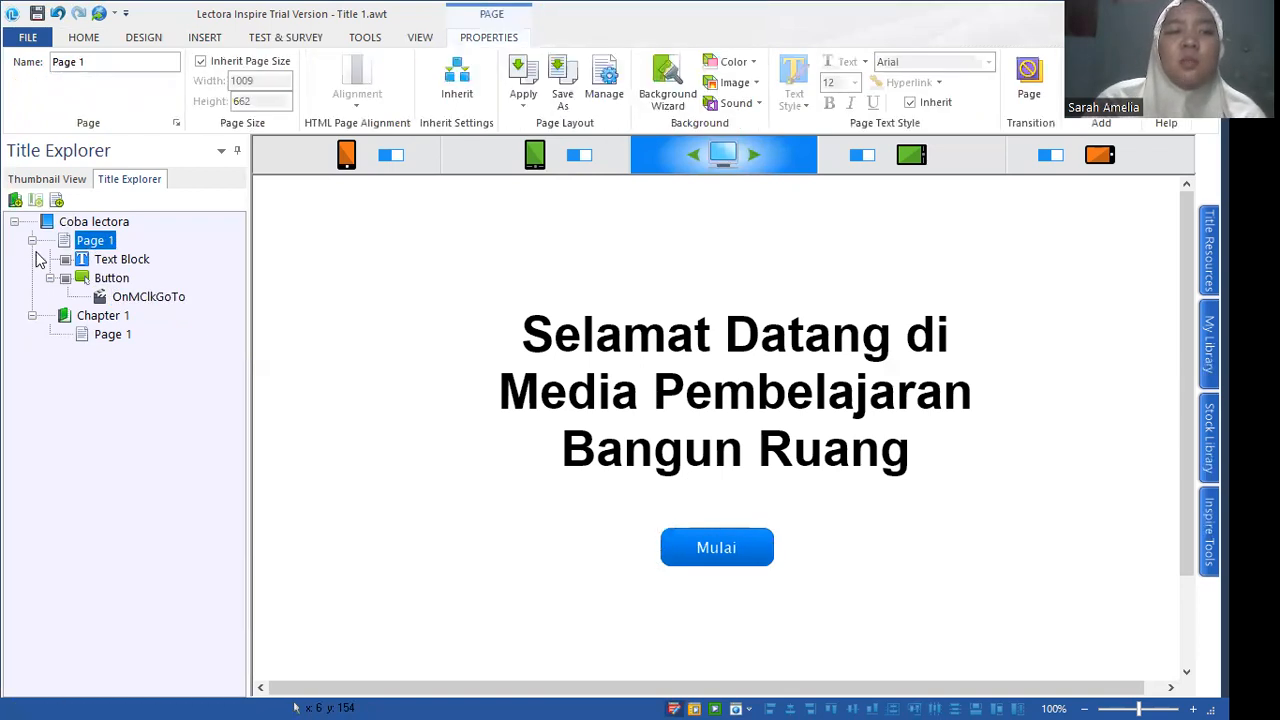
left_click(82, 38)
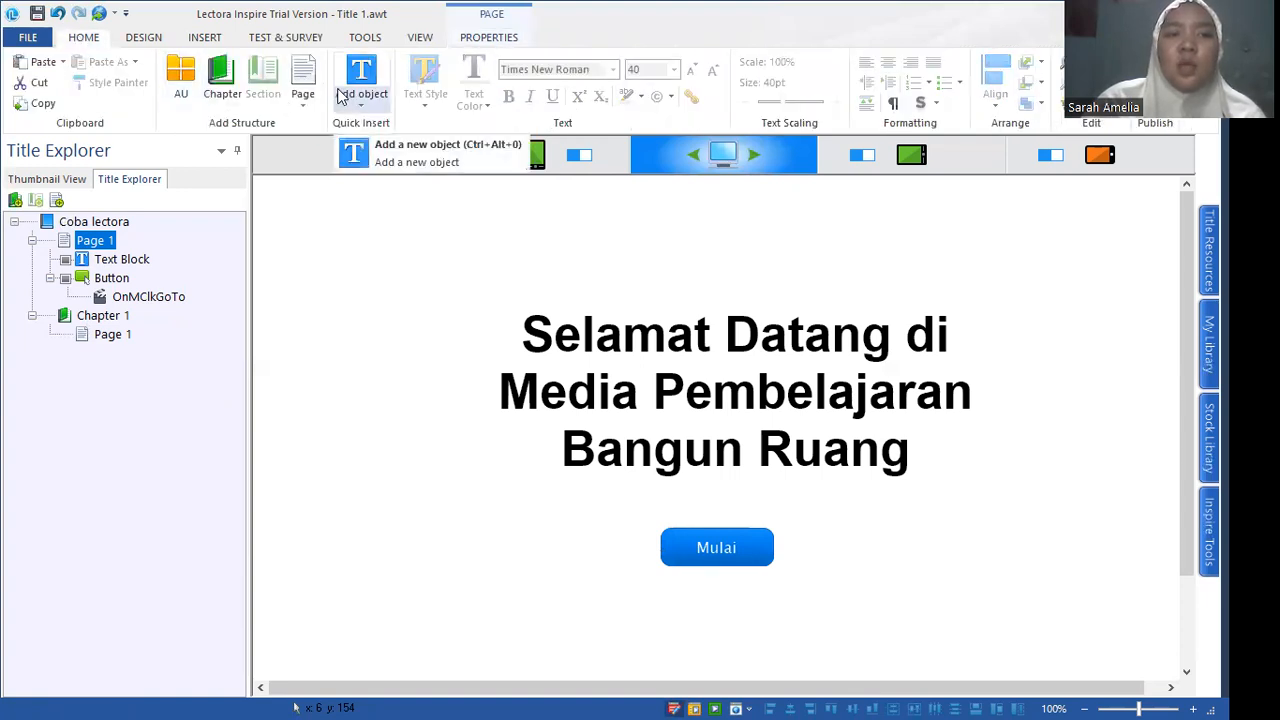
left_click(304, 80)
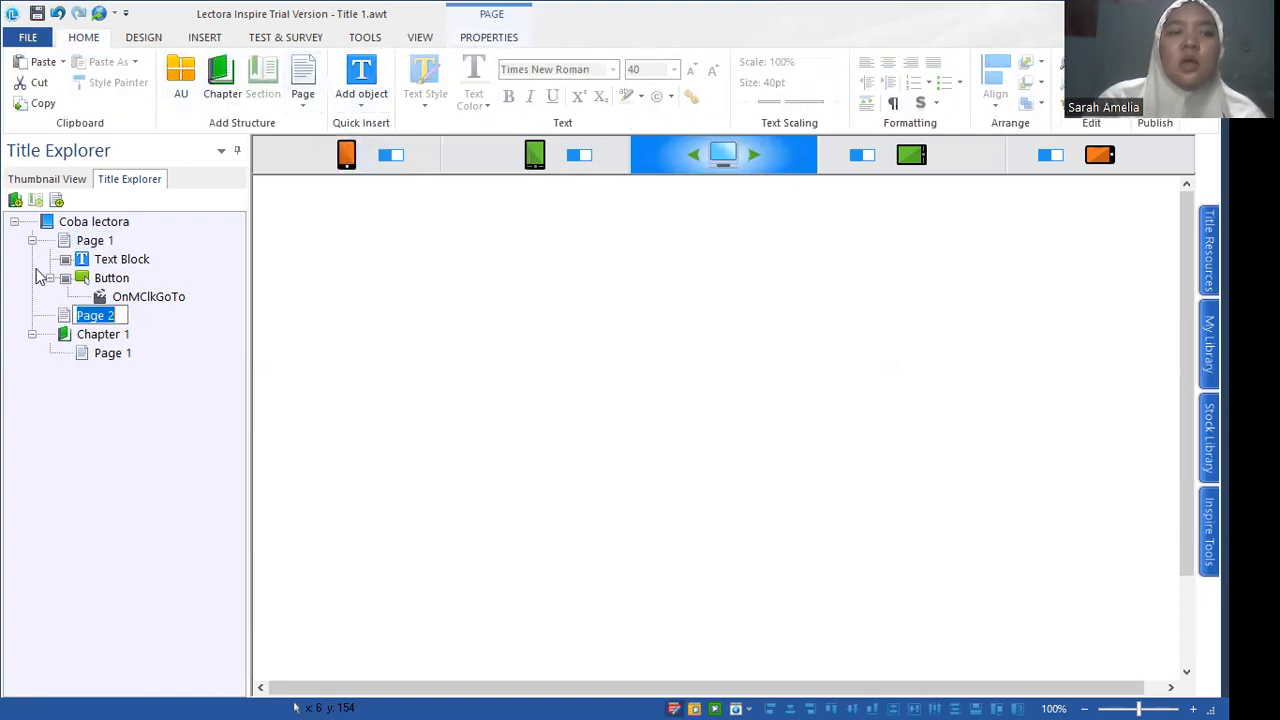
Rename the title's first page as "Welcome".
left_click(96, 241)
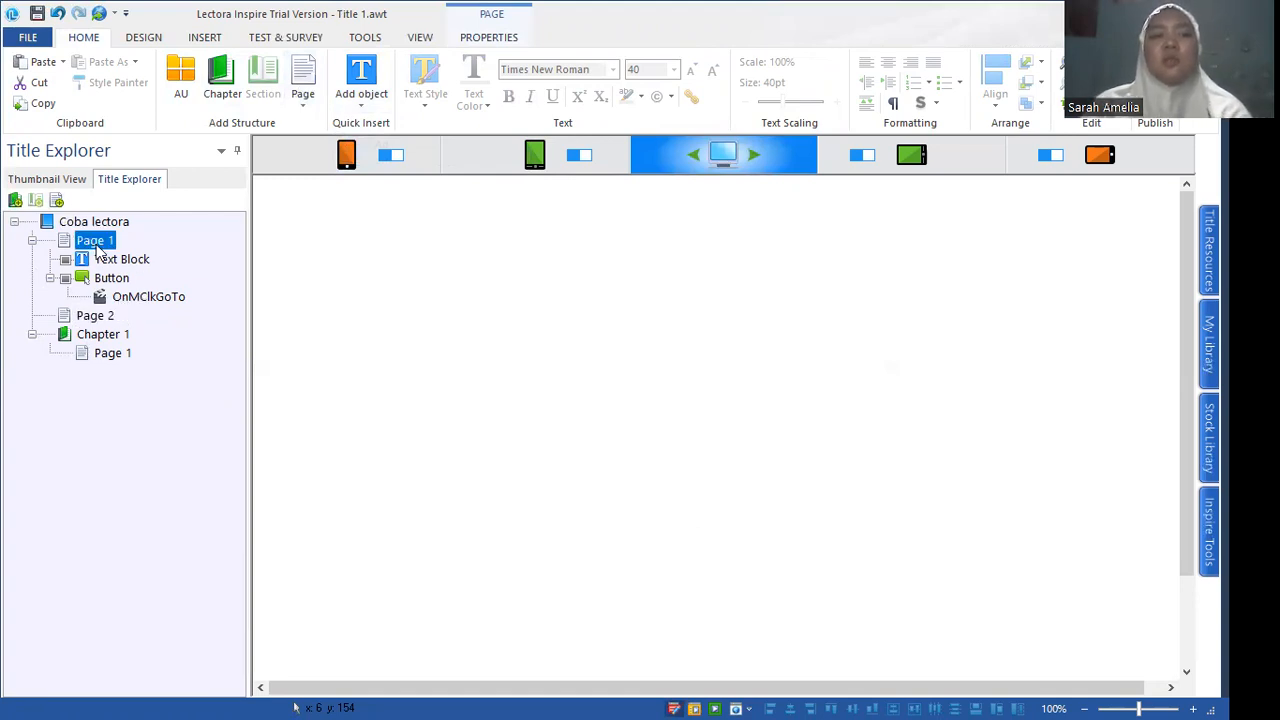
left_click(96, 241)
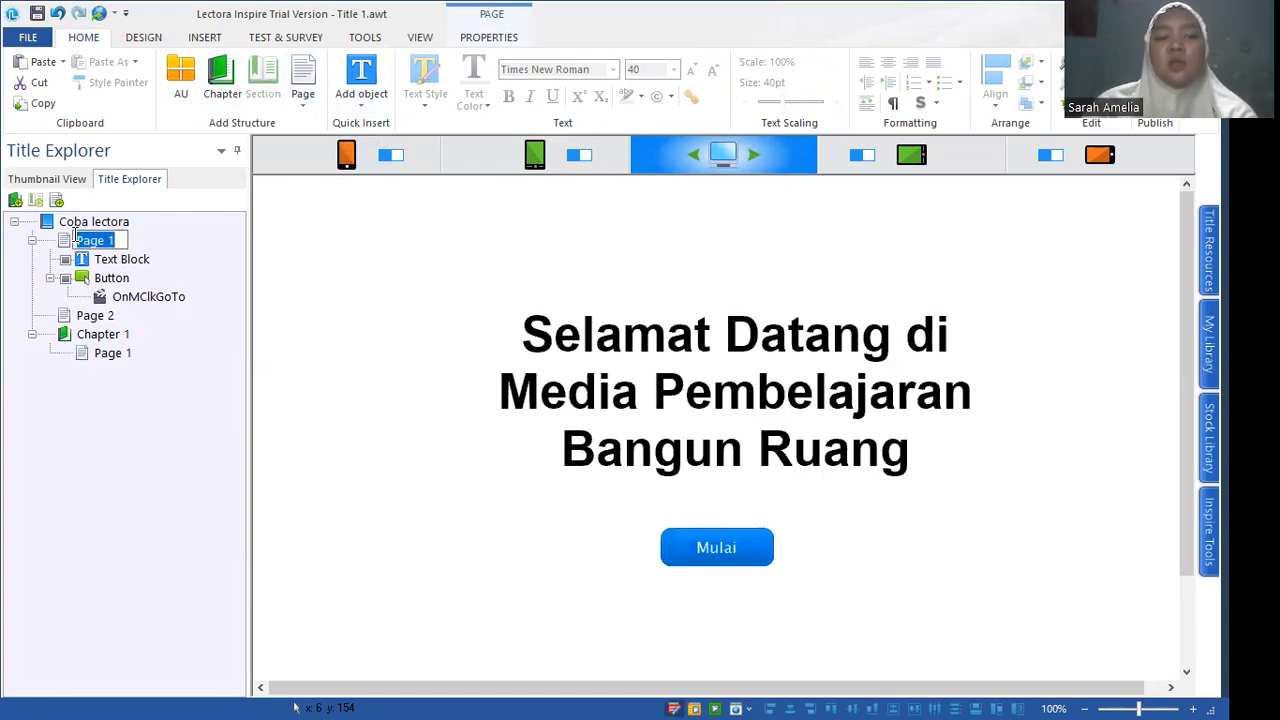
type("Wel")
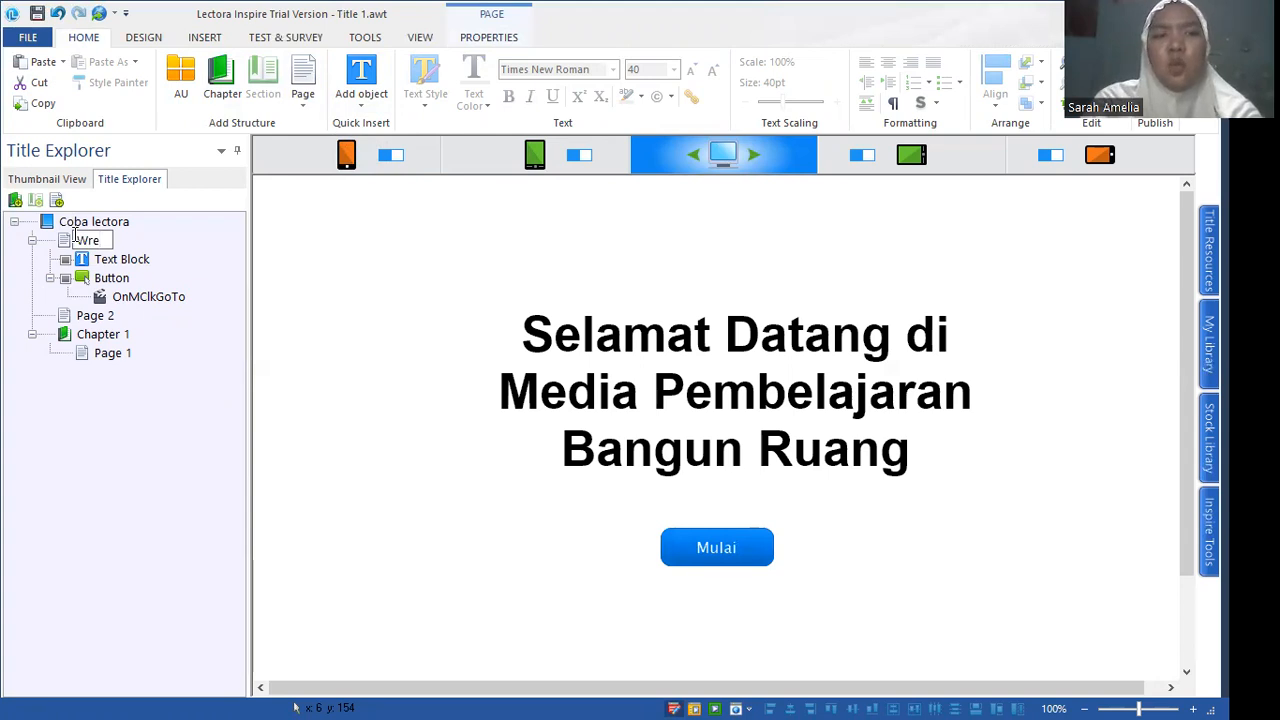
type("come")
key("Return")
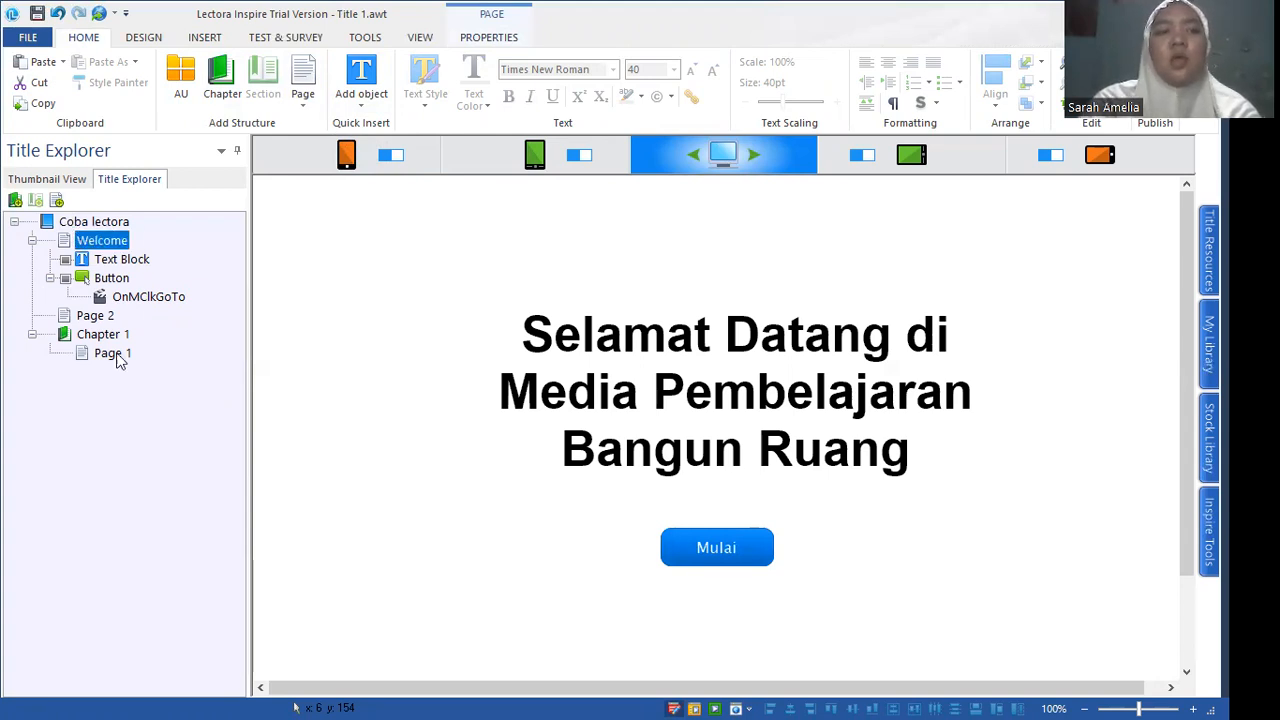
Rename Page 2 as "Identity".
left_click(101, 322)
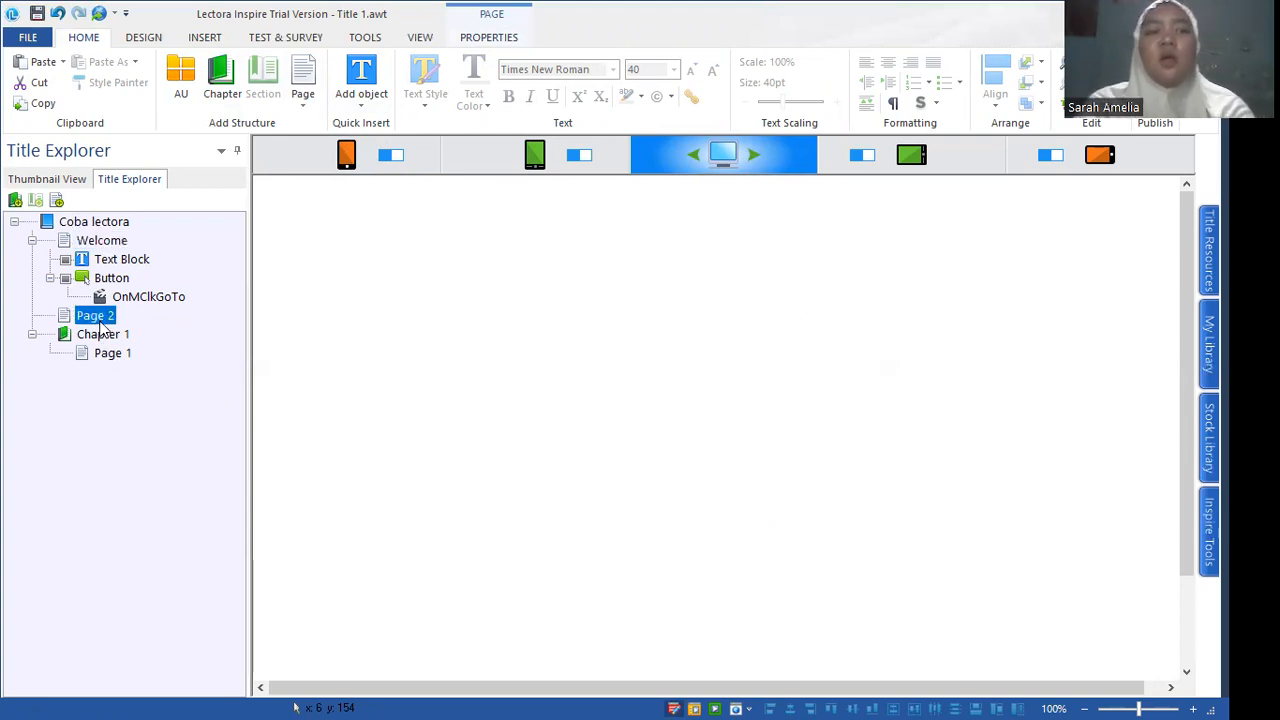
left_click(102, 317)
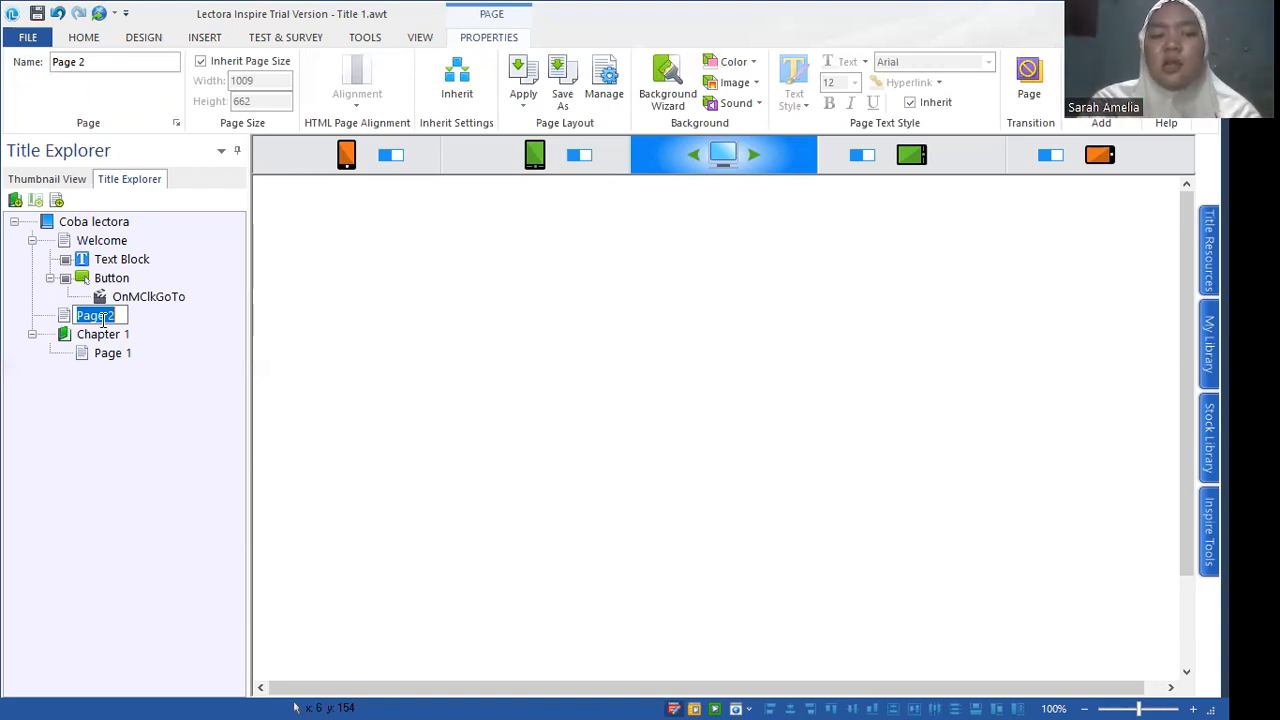
type("U")
type("dentity")
key("Return")
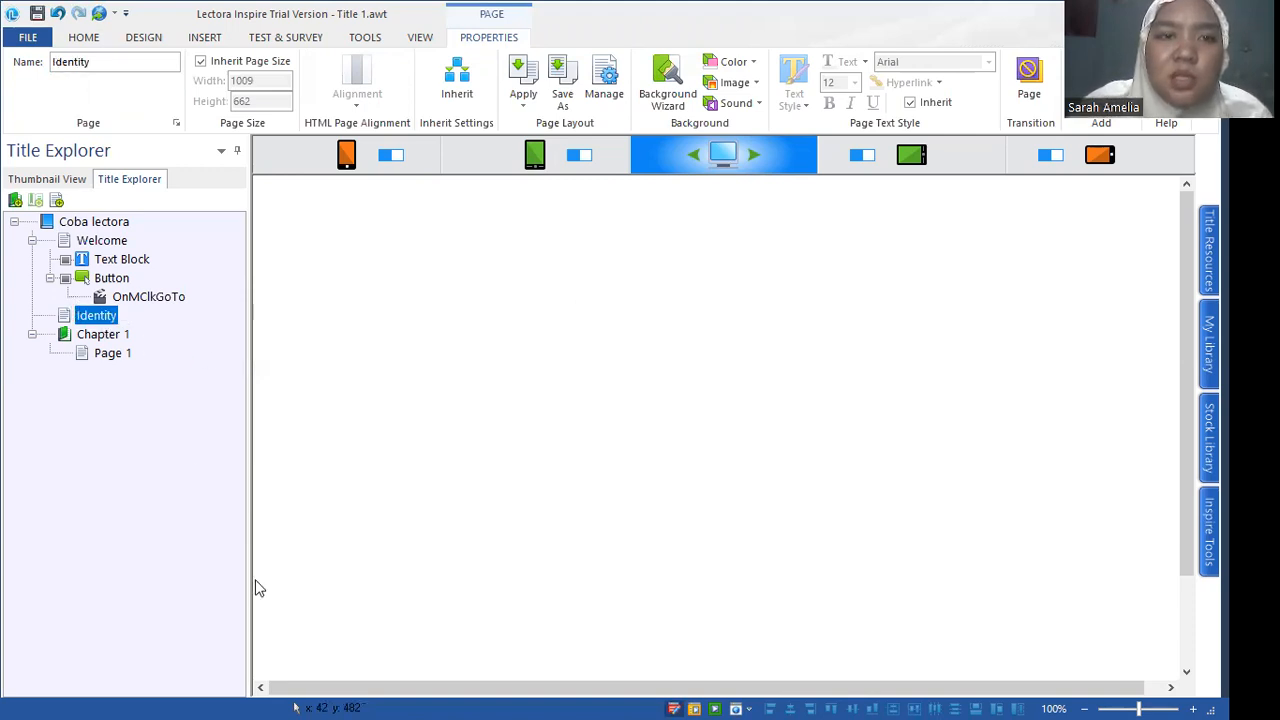
Try the blue banner theme on the title and replace it with the green camouflage theme.
left_click(107, 262)
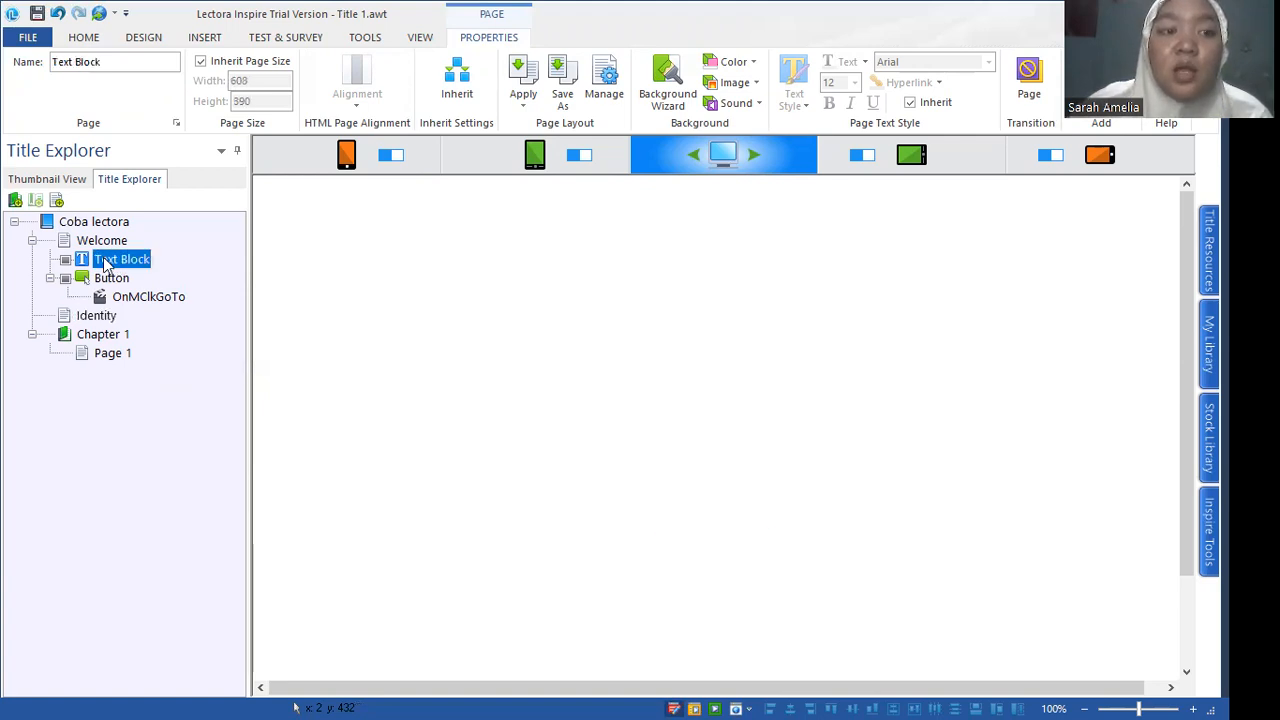
left_click(86, 40)
left_click(141, 40)
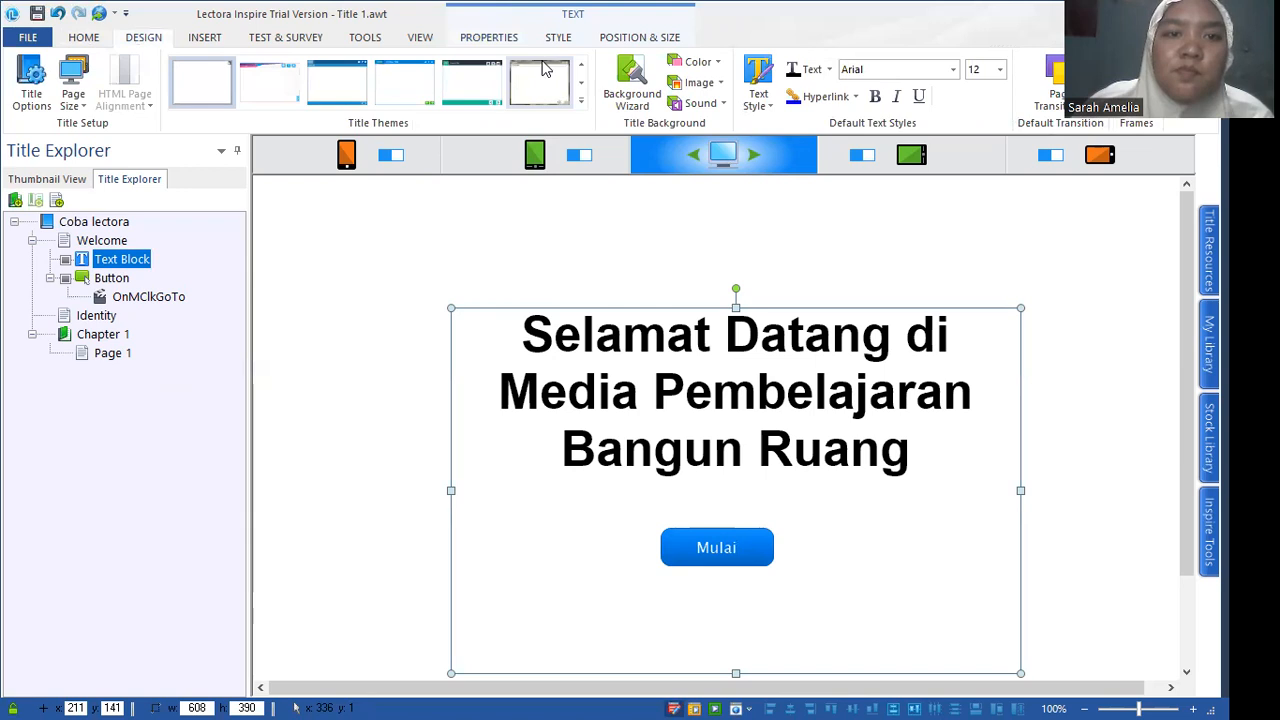
left_click(341, 79)
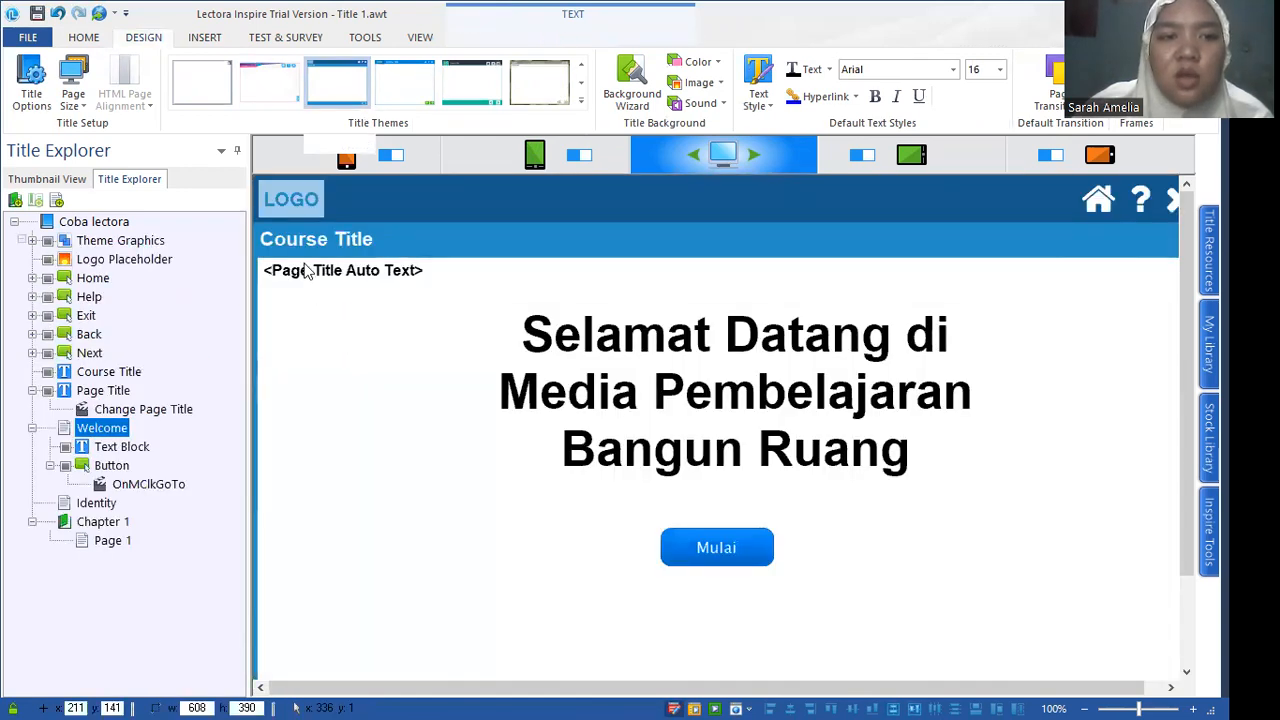
left_click(297, 272)
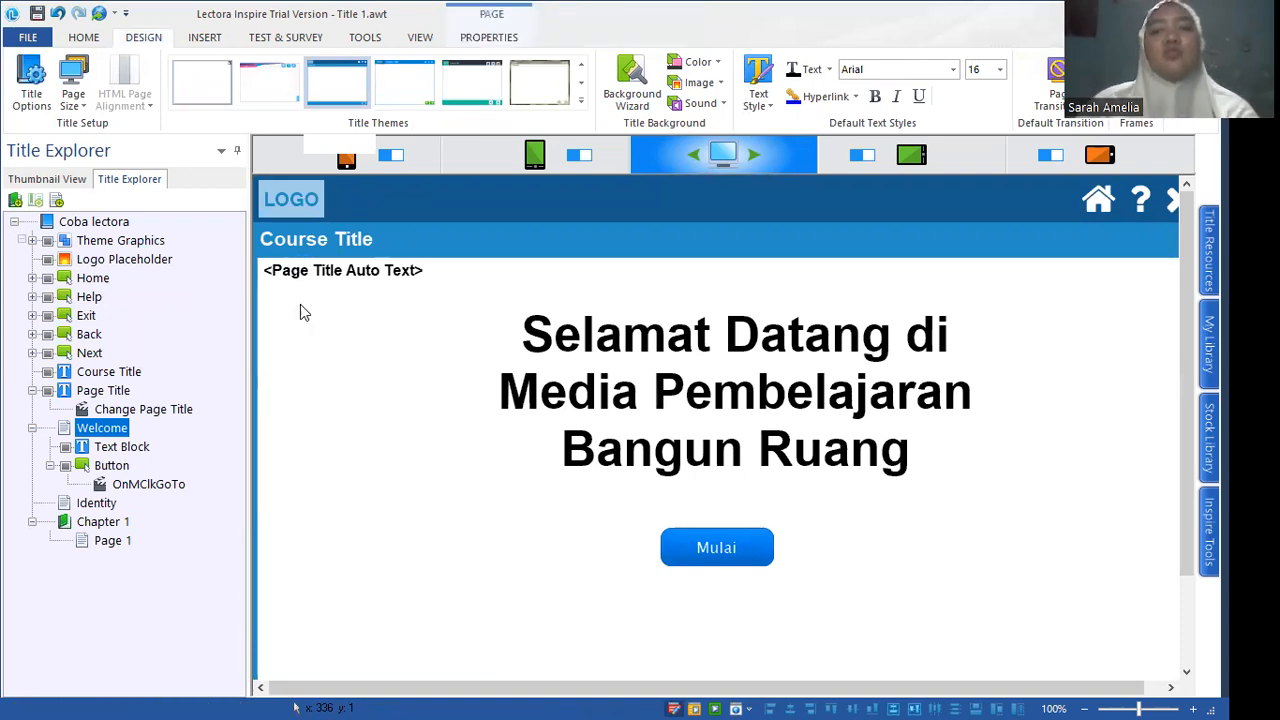
left_click(529, 88)
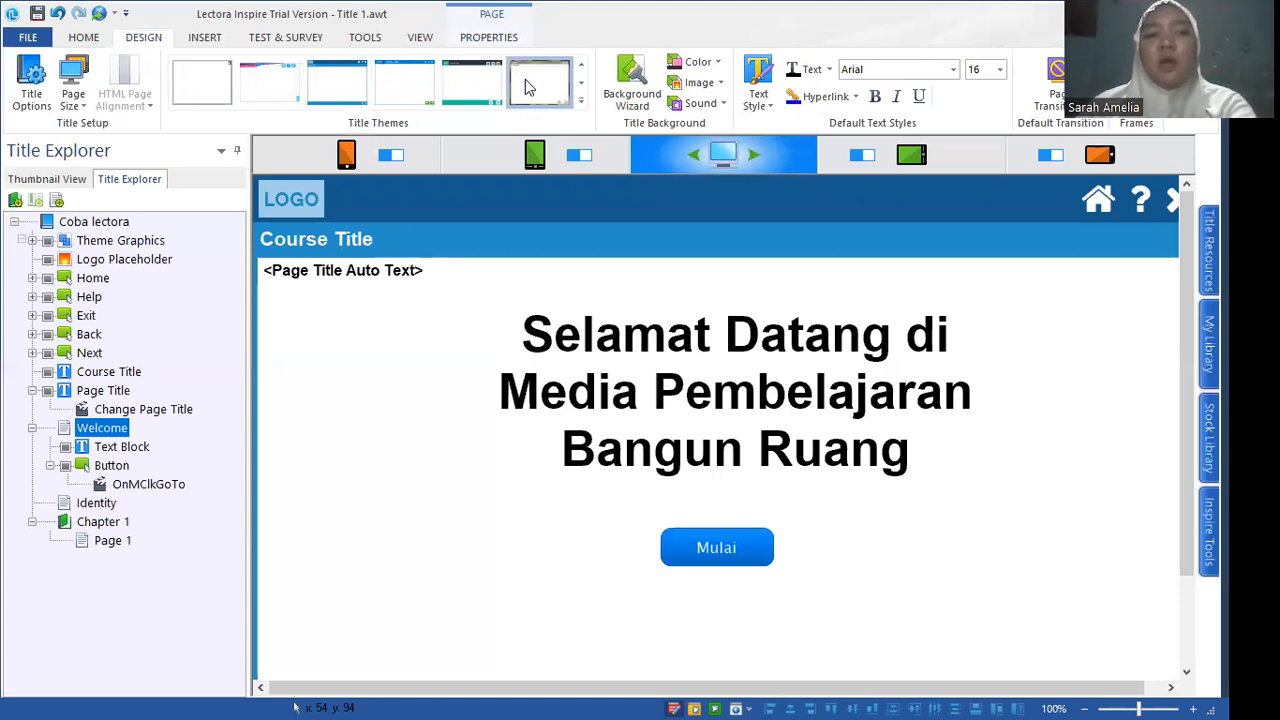
left_click(526, 82)
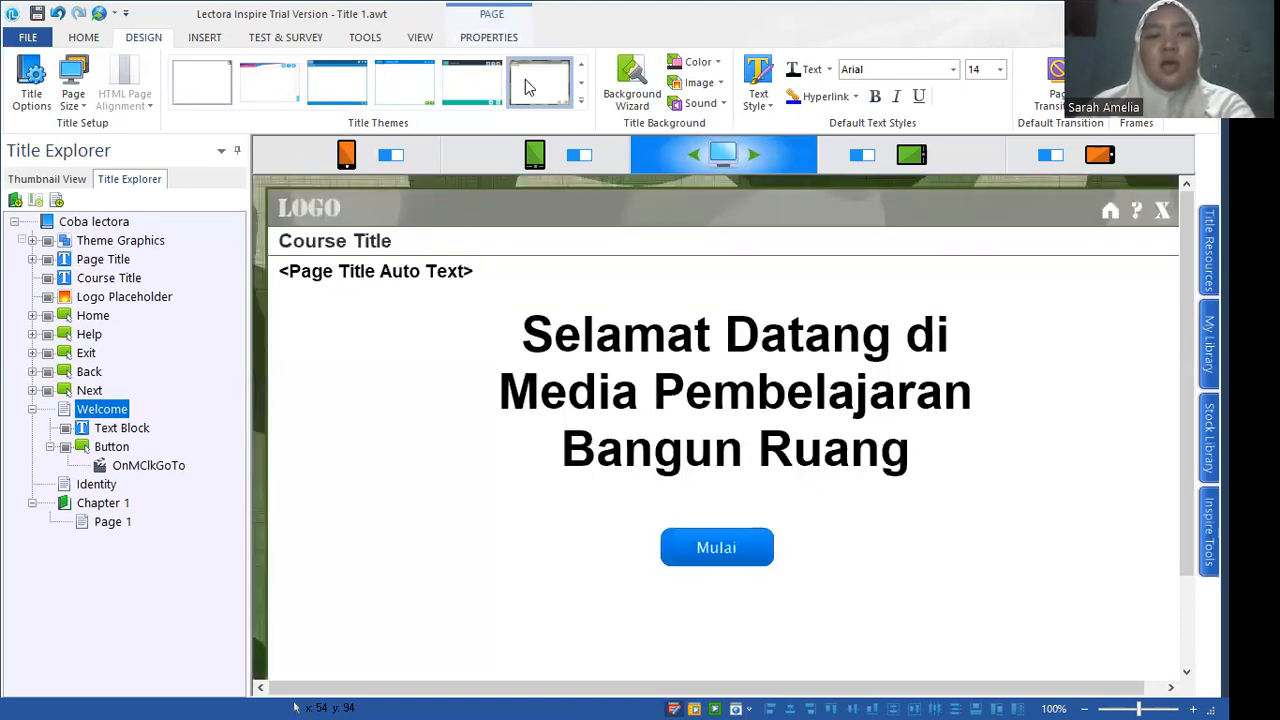
Delete the theme's logo placeholder and select the Course Title text.
left_click(90, 298)
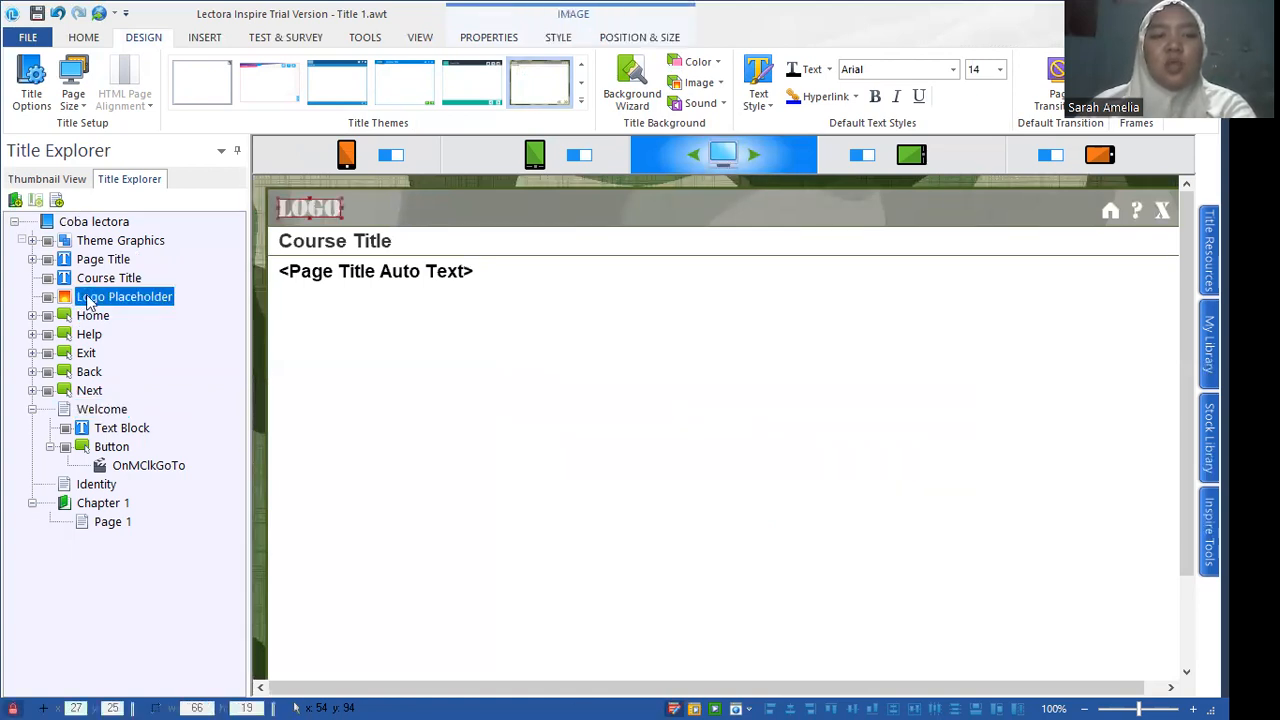
right_click(89, 303)
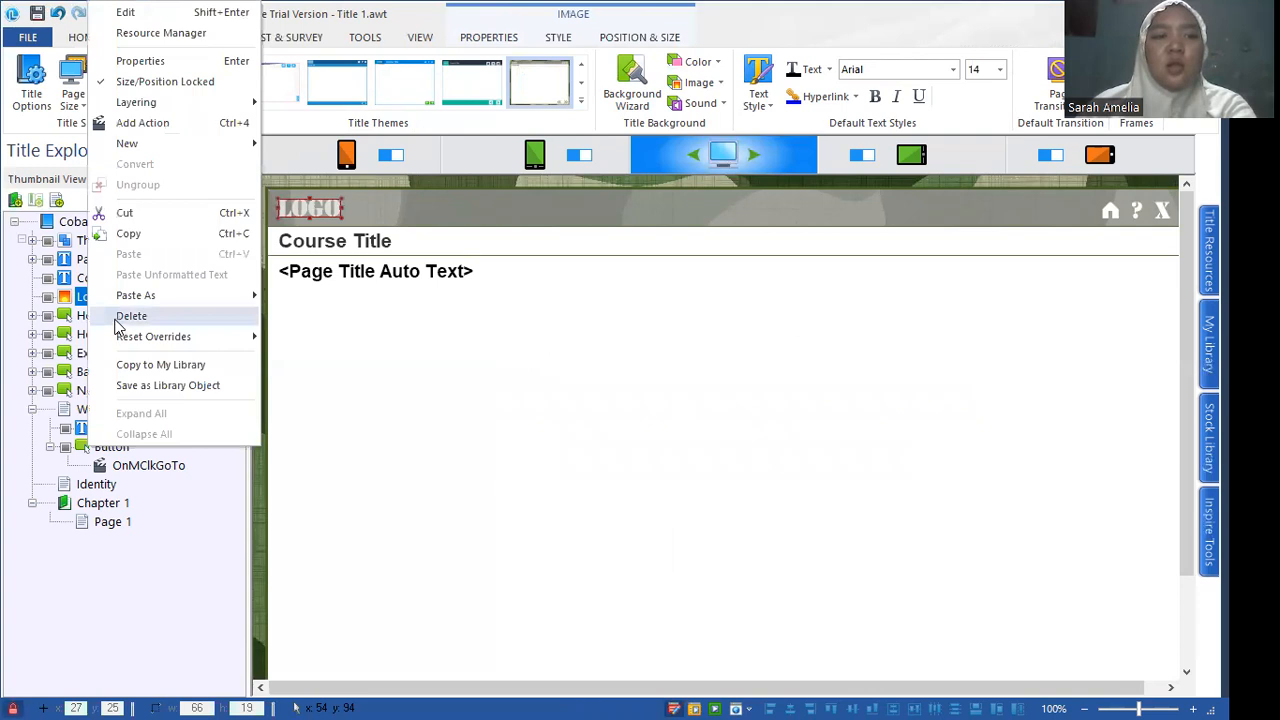
left_click(116, 322)
left_click(93, 283)
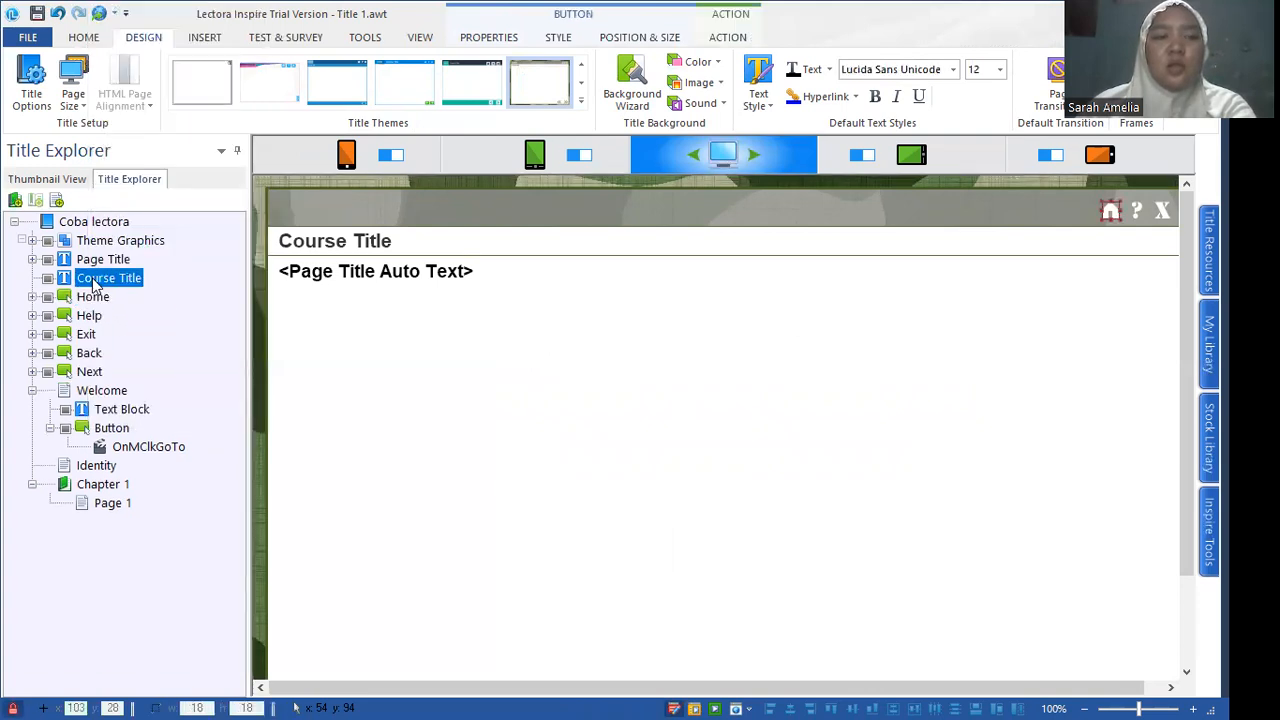
right_click(93, 283)
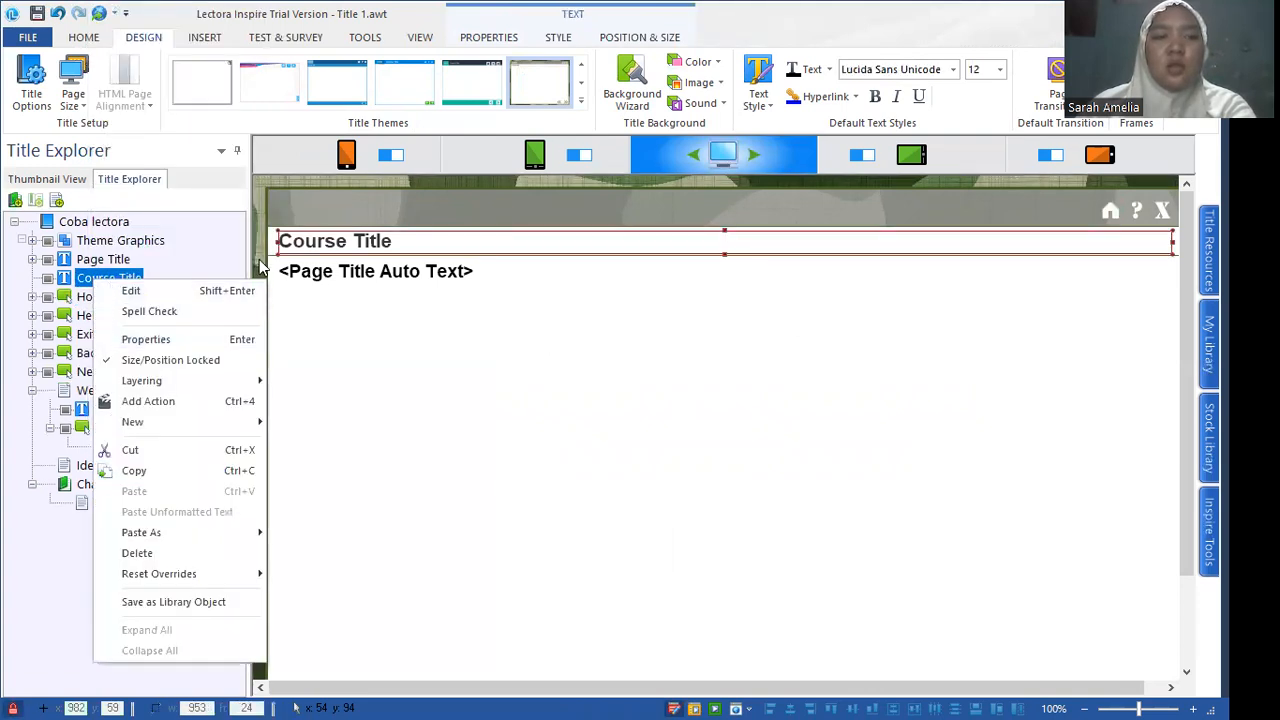
left_click(262, 270)
Undo the logo placeholder deletion and both title theme changes.
key("ctrl+z")
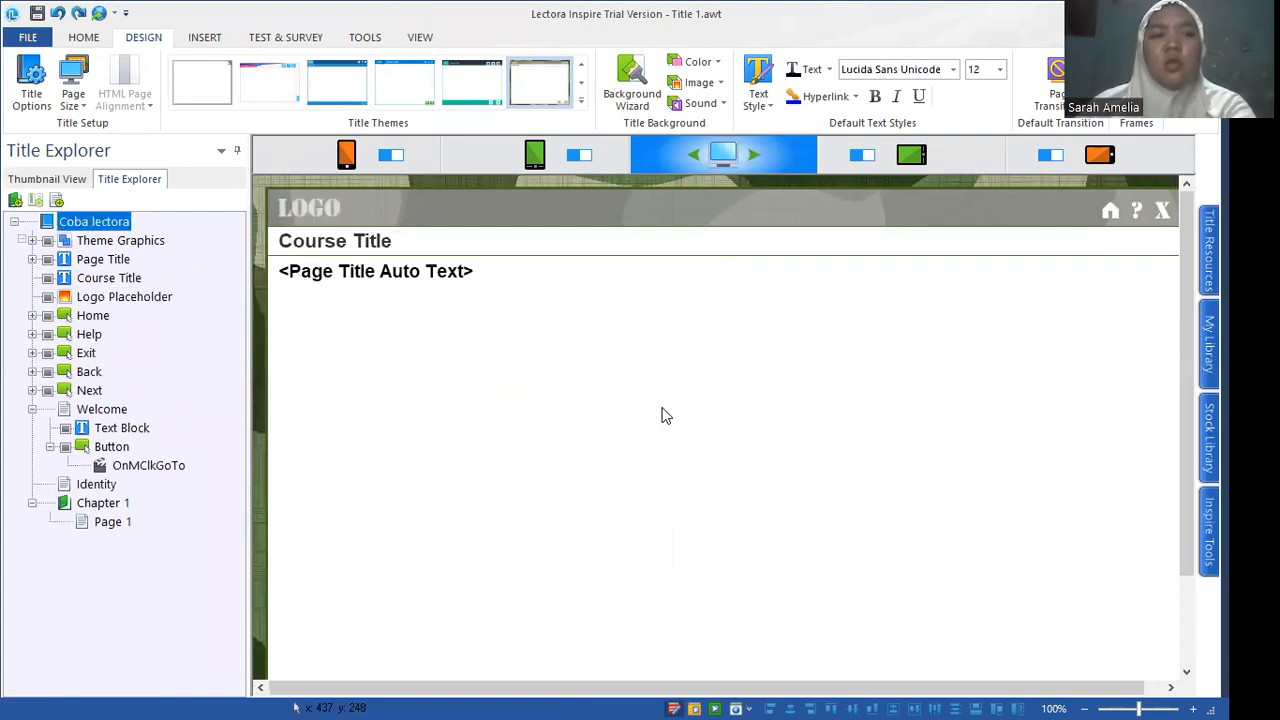
key("ctrl+z")
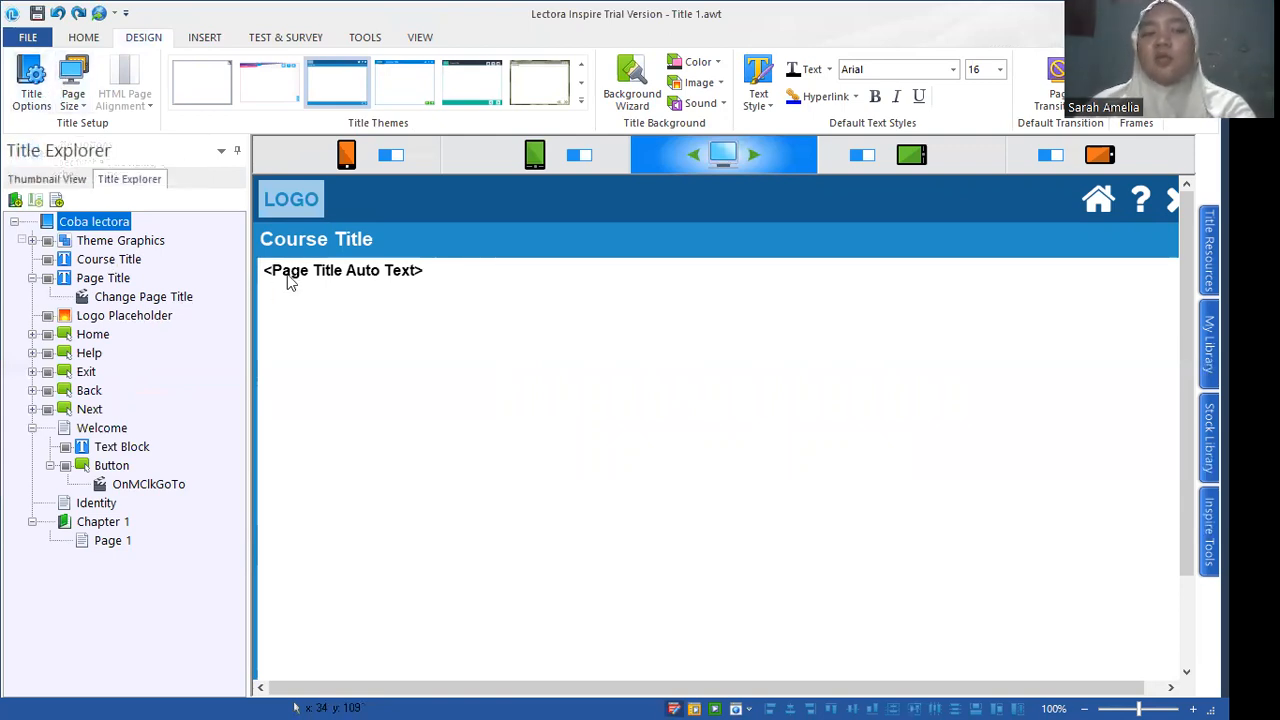
key("ctrl+z")
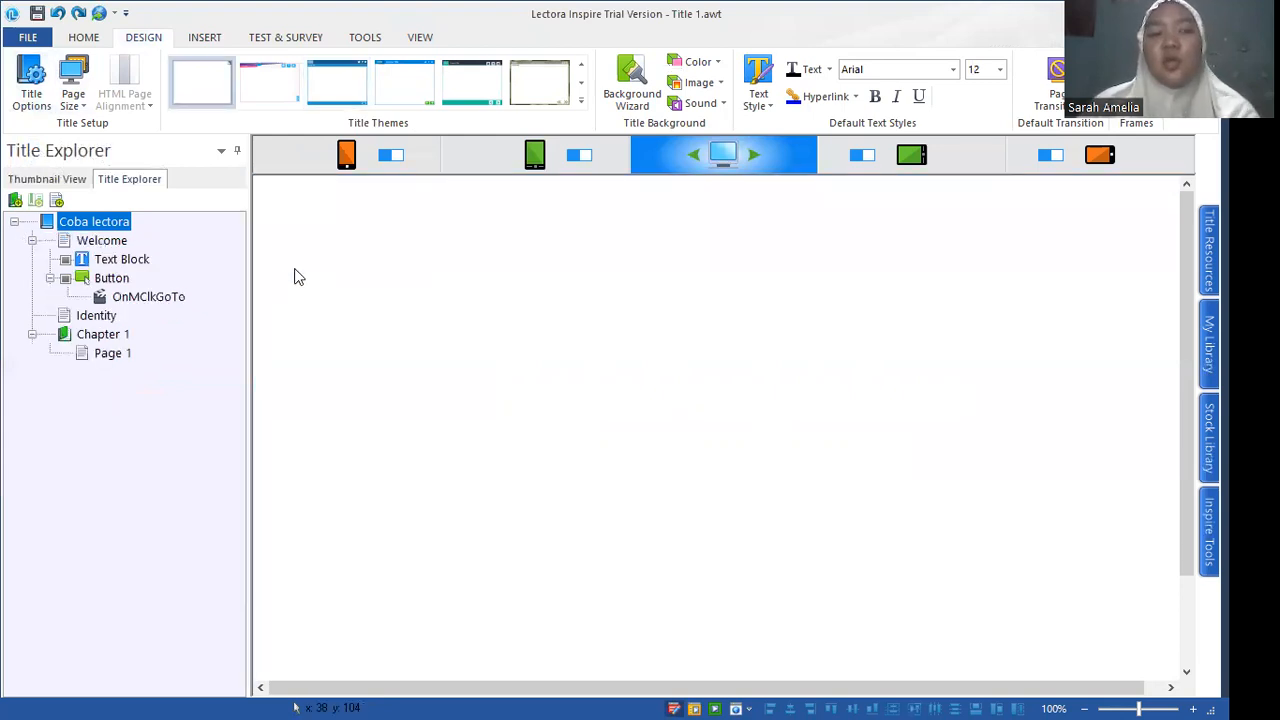
left_click(118, 243)
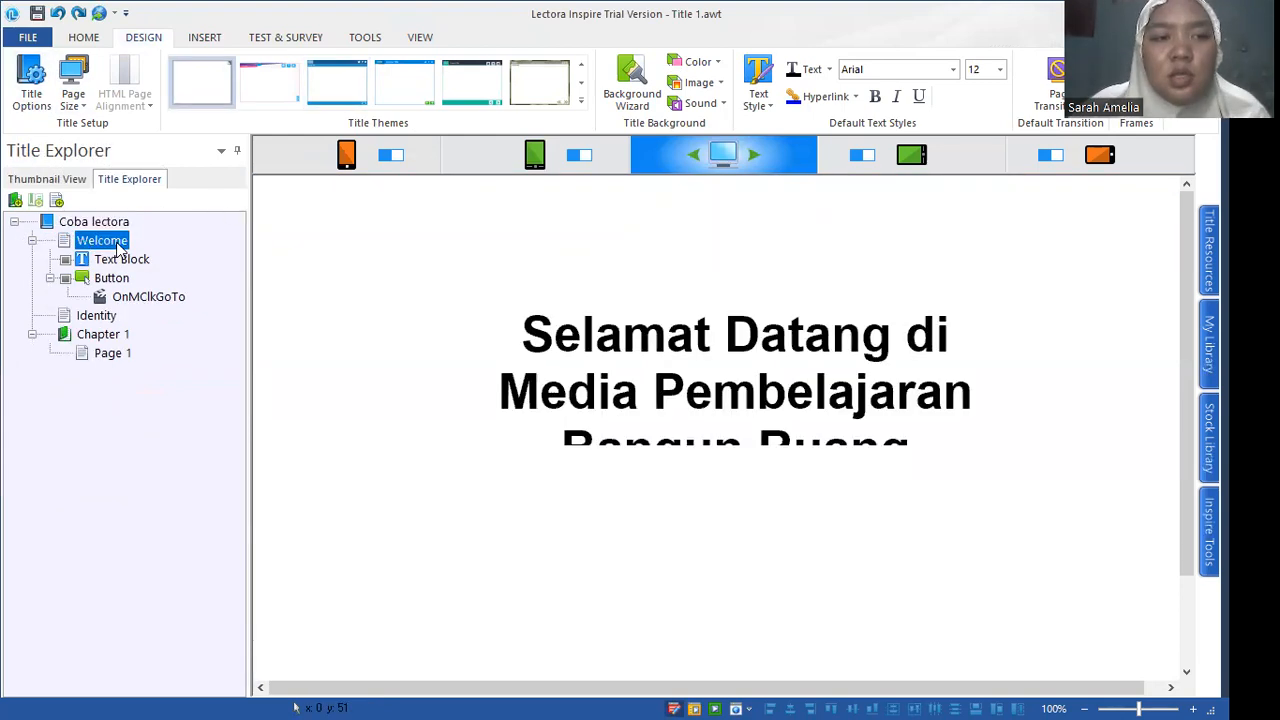
left_click(122, 261)
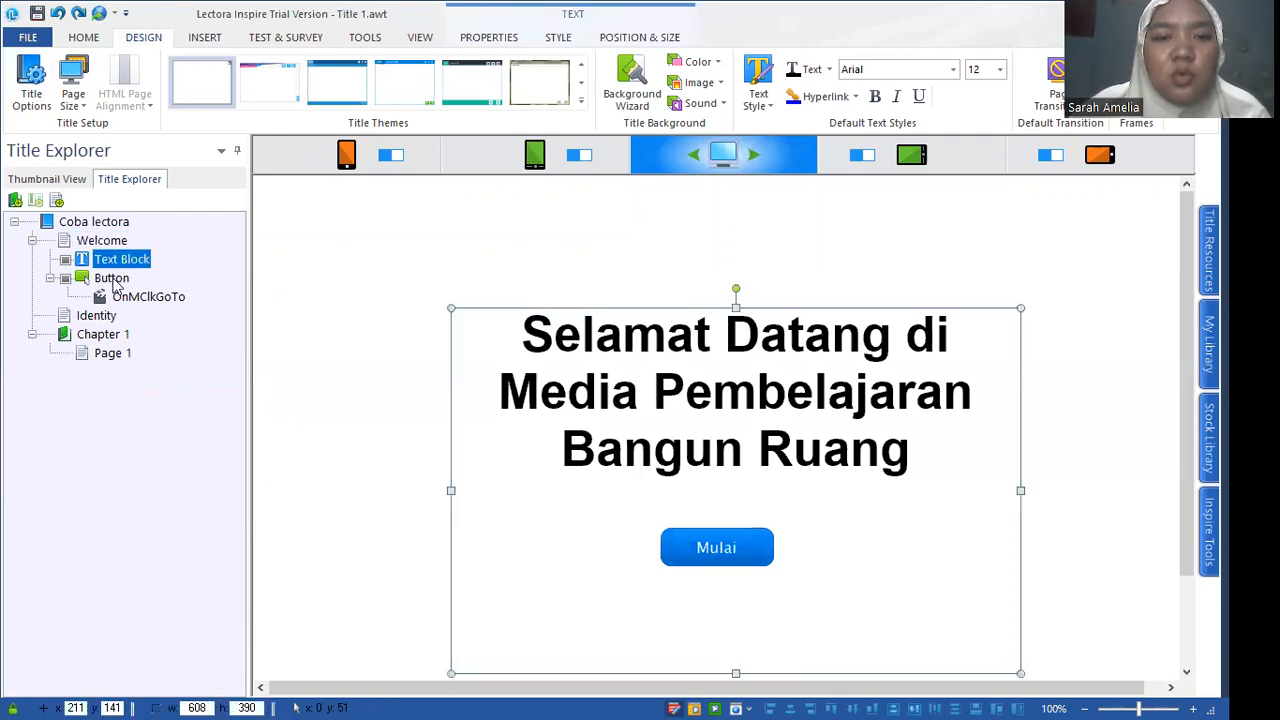
left_click(111, 279)
left_click(130, 296)
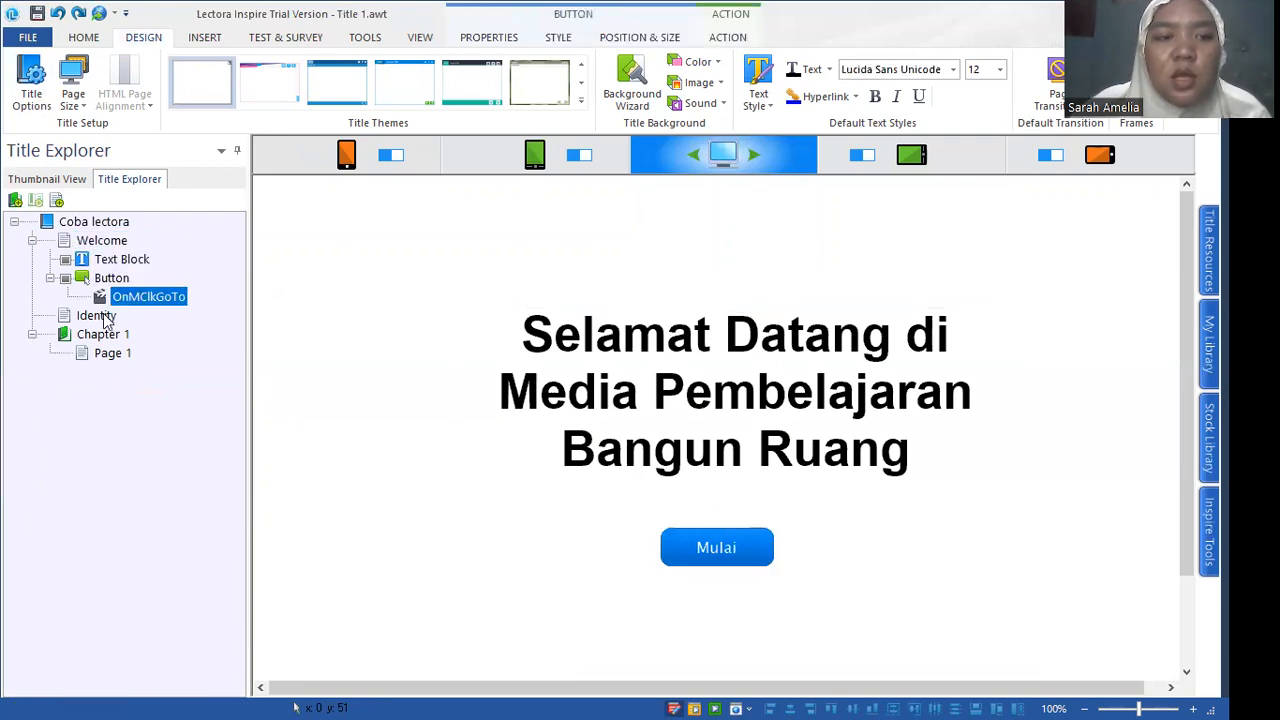
Try the green camouflage theme on the title, view it on the Welcome page, and undo it.
left_click(100, 316)
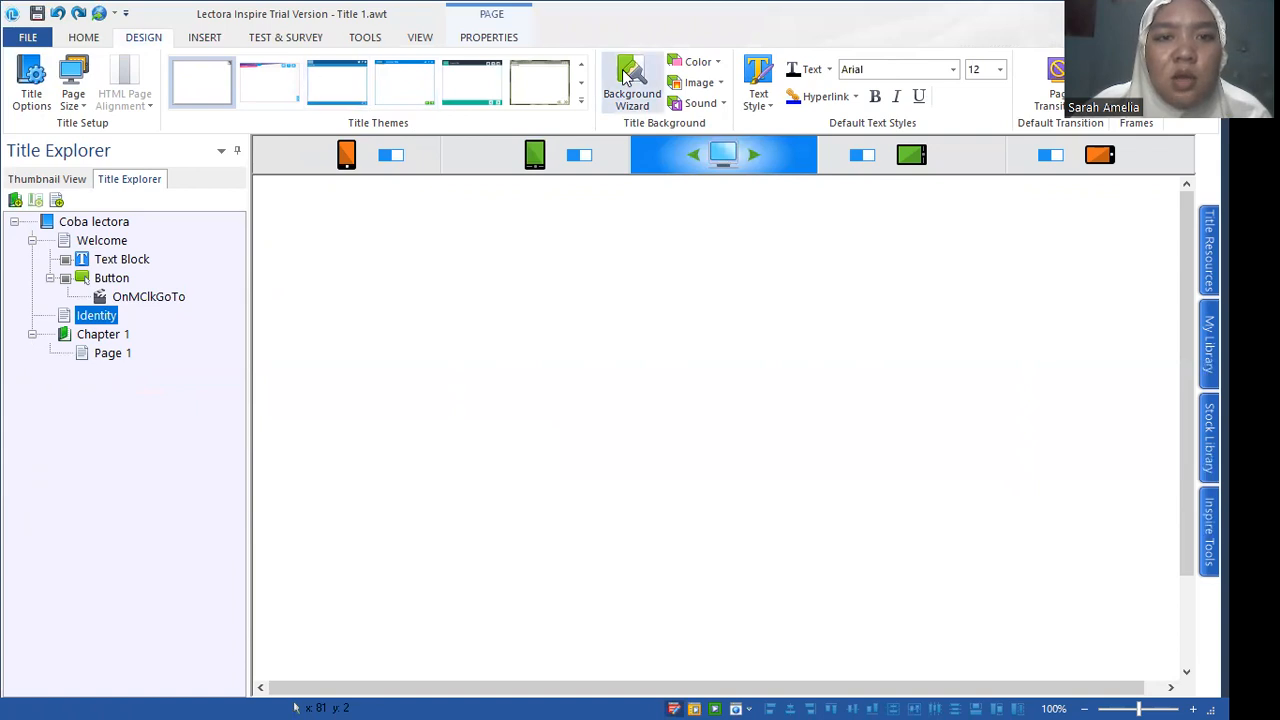
left_click(554, 84)
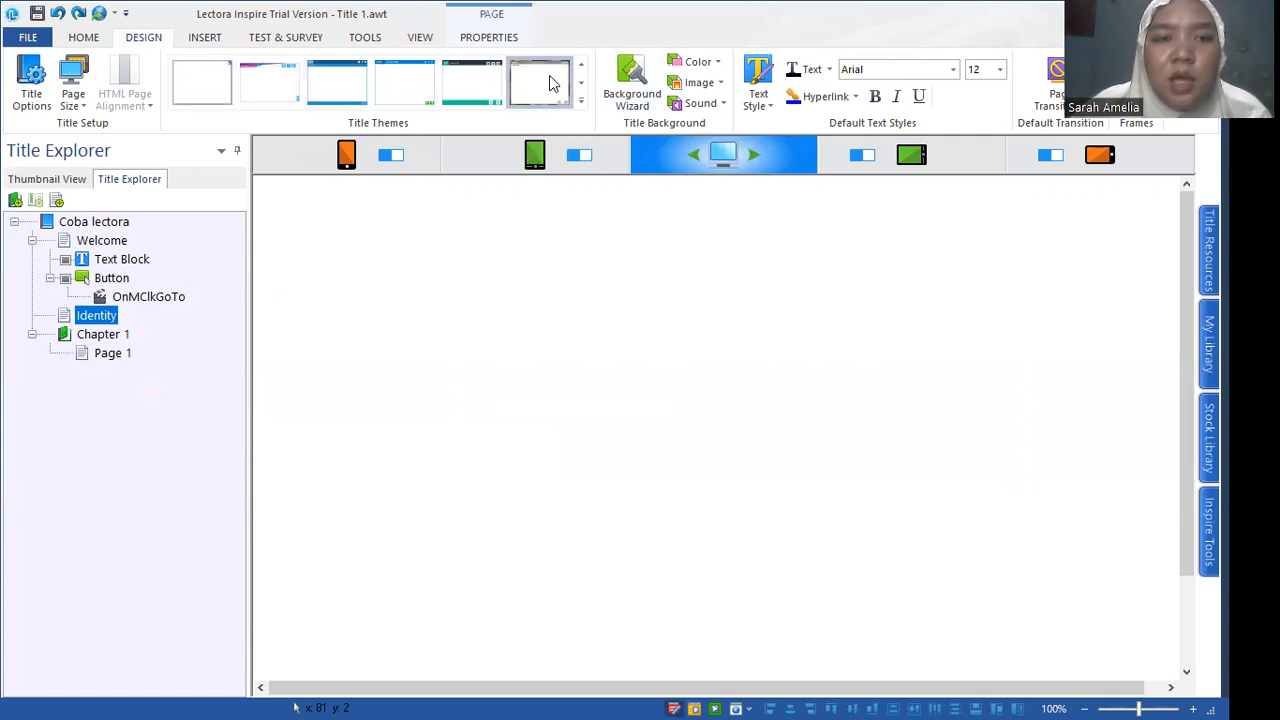
left_click(556, 84)
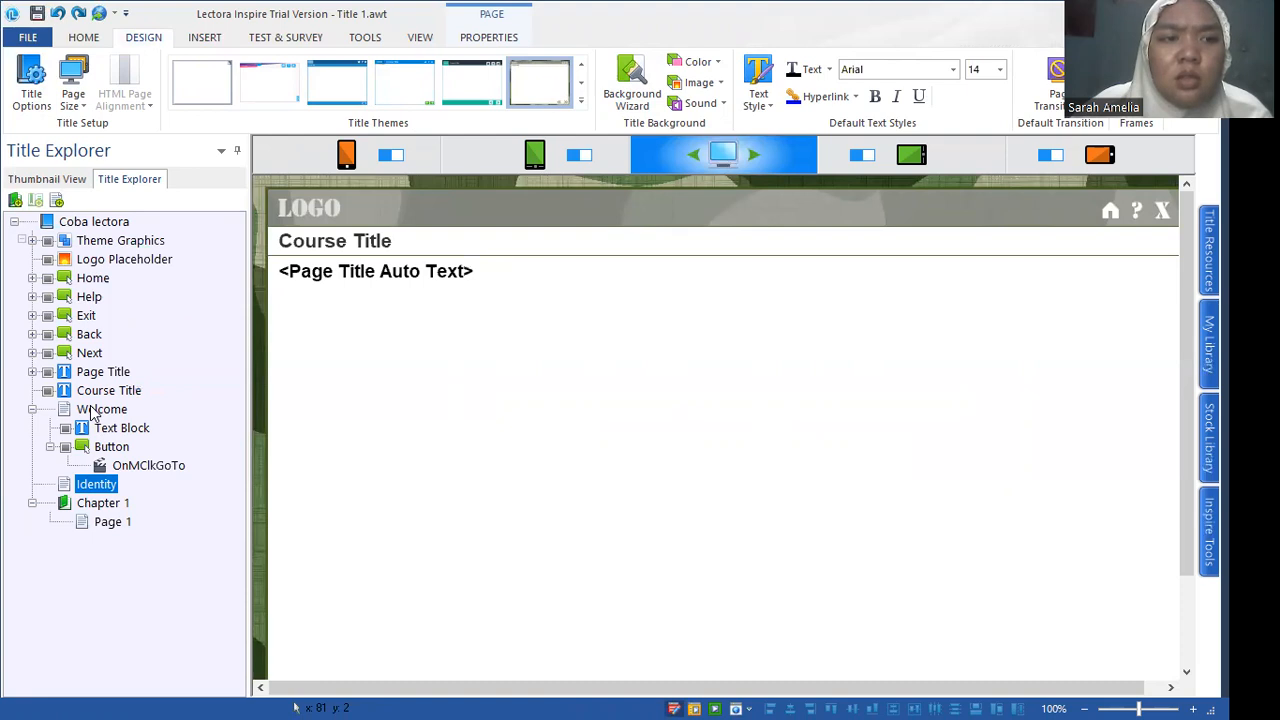
left_click(92, 410)
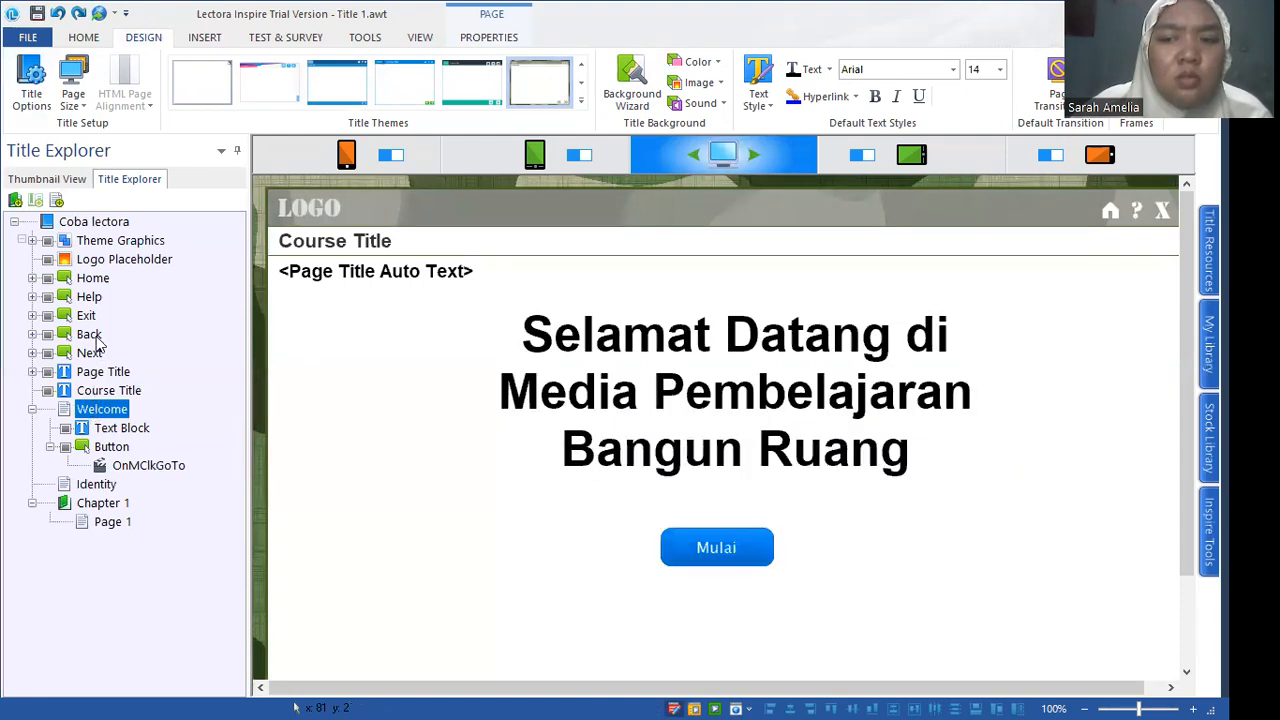
left_click(102, 297)
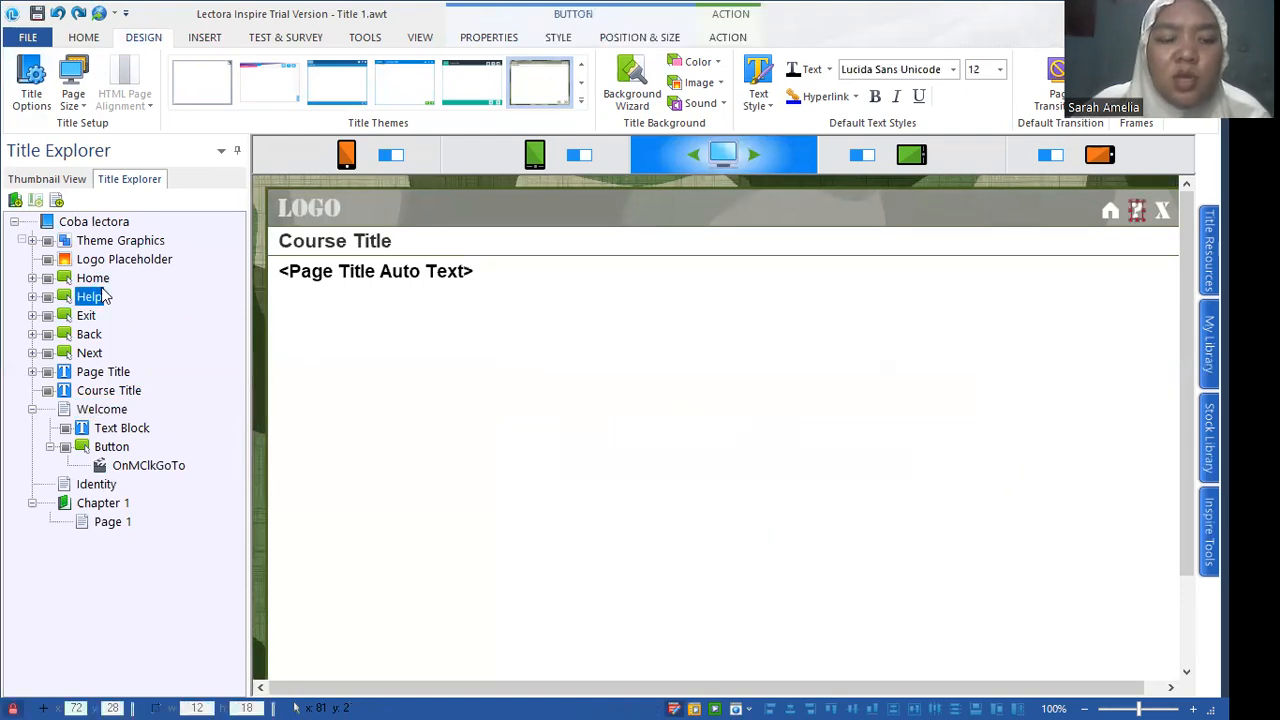
key("ctrl+z")
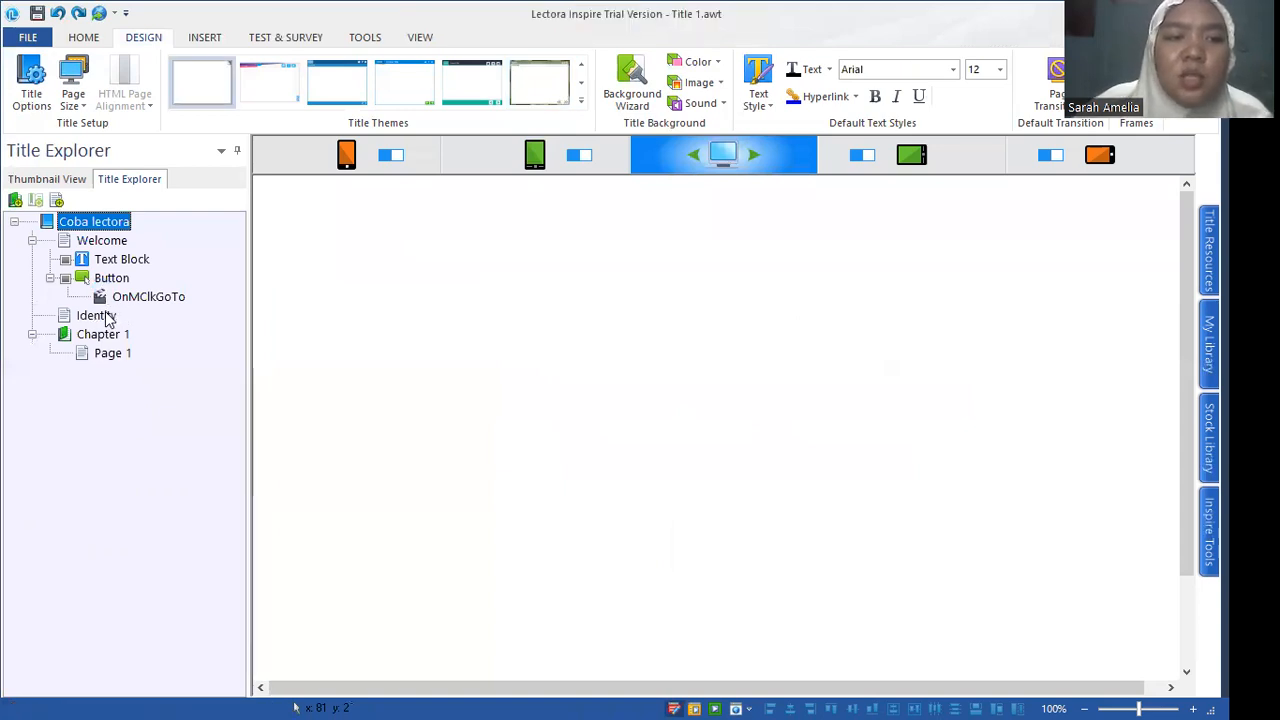
Start the Background Wizard from the Identity page and set its scope to all pages in the title.
left_click(108, 316)
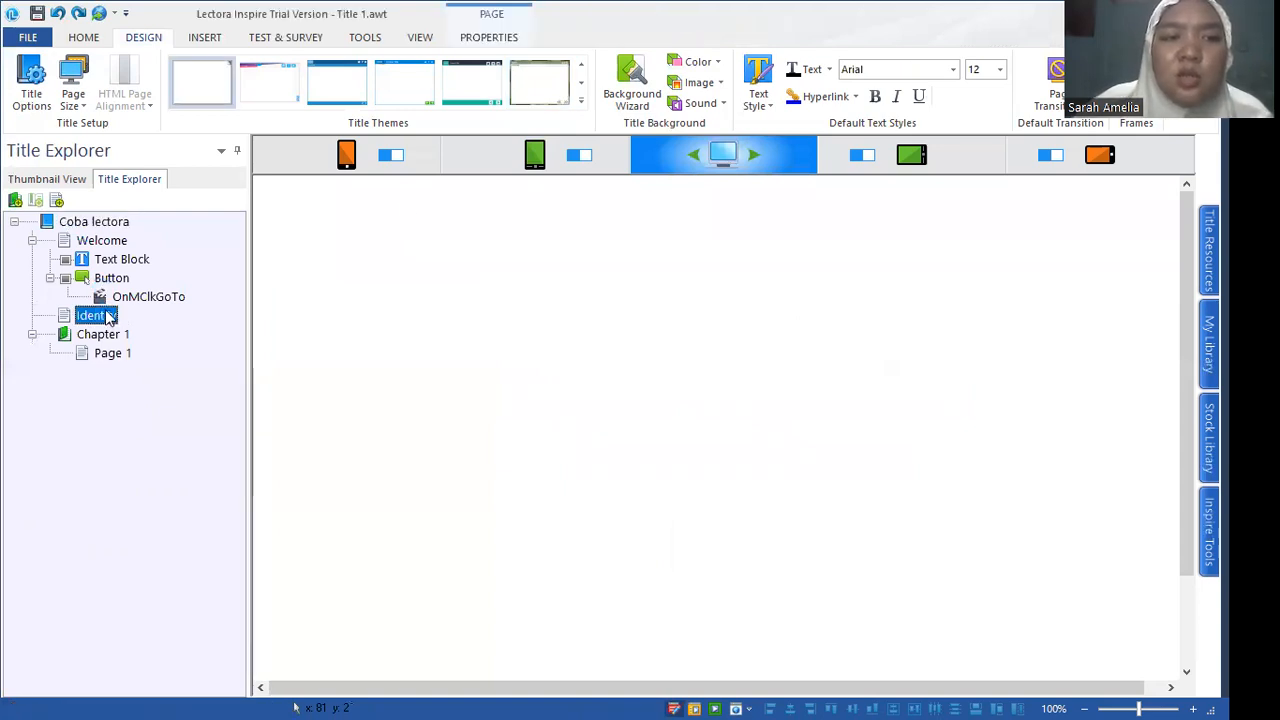
left_click(634, 75)
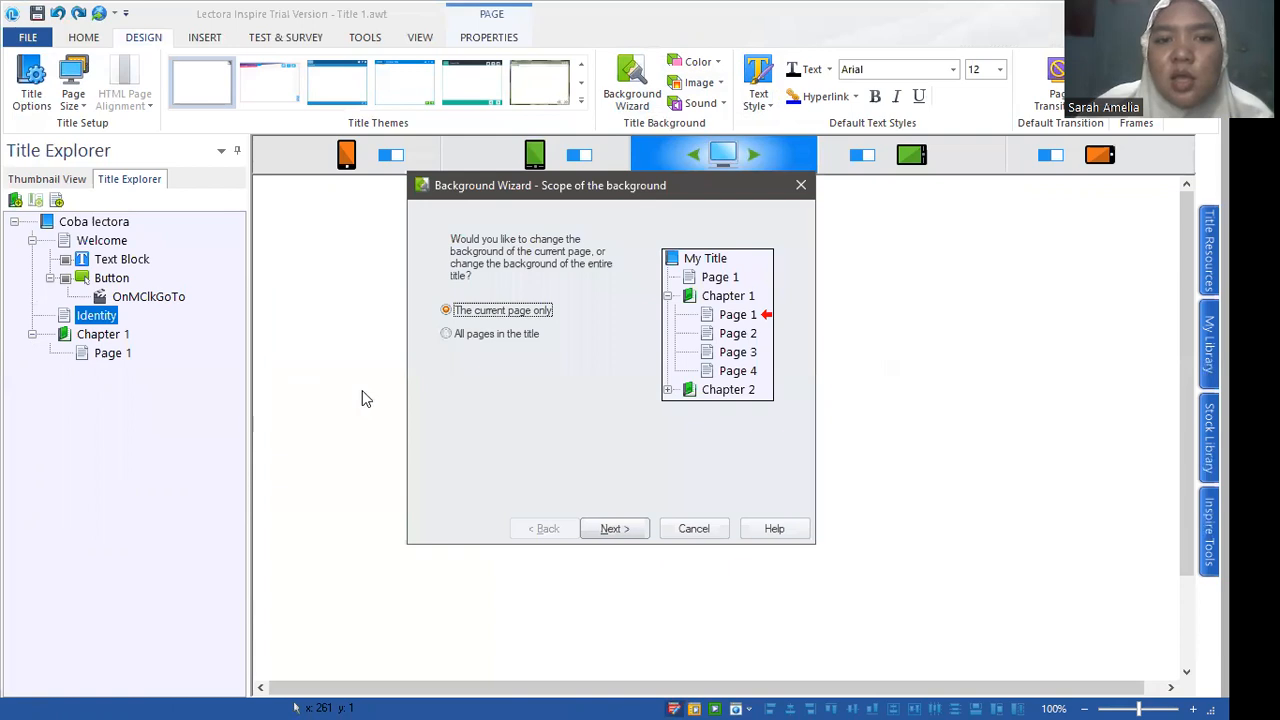
left_click(476, 339)
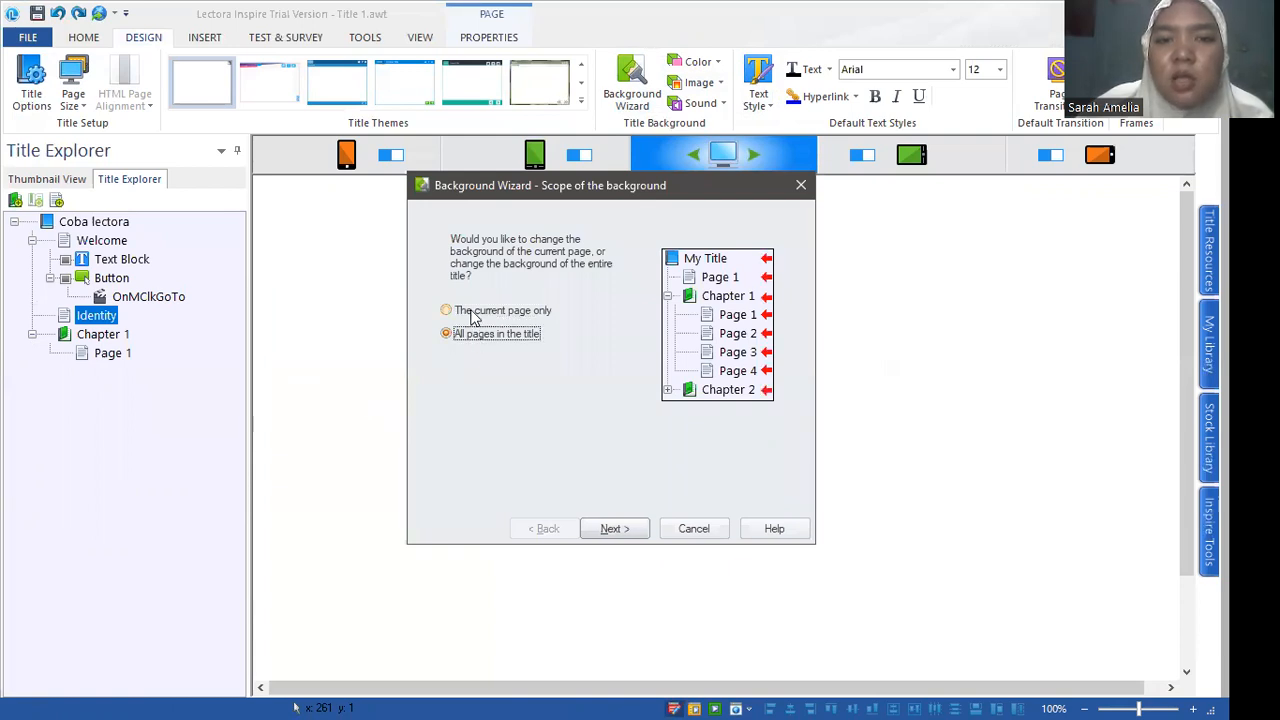
left_click(474, 314)
left_click(484, 343)
left_click(630, 528)
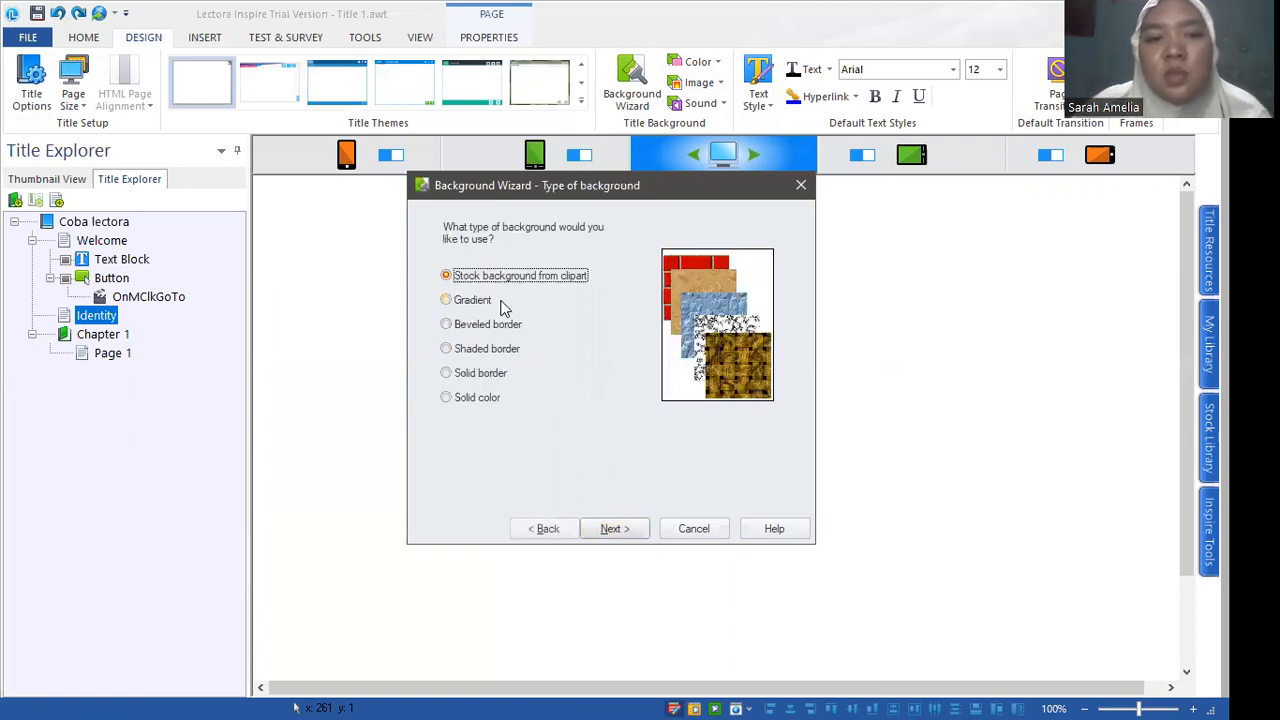
Compare the background types offered by the wizard and browse the HighTech stock clipart backgrounds.
left_click(477, 302)
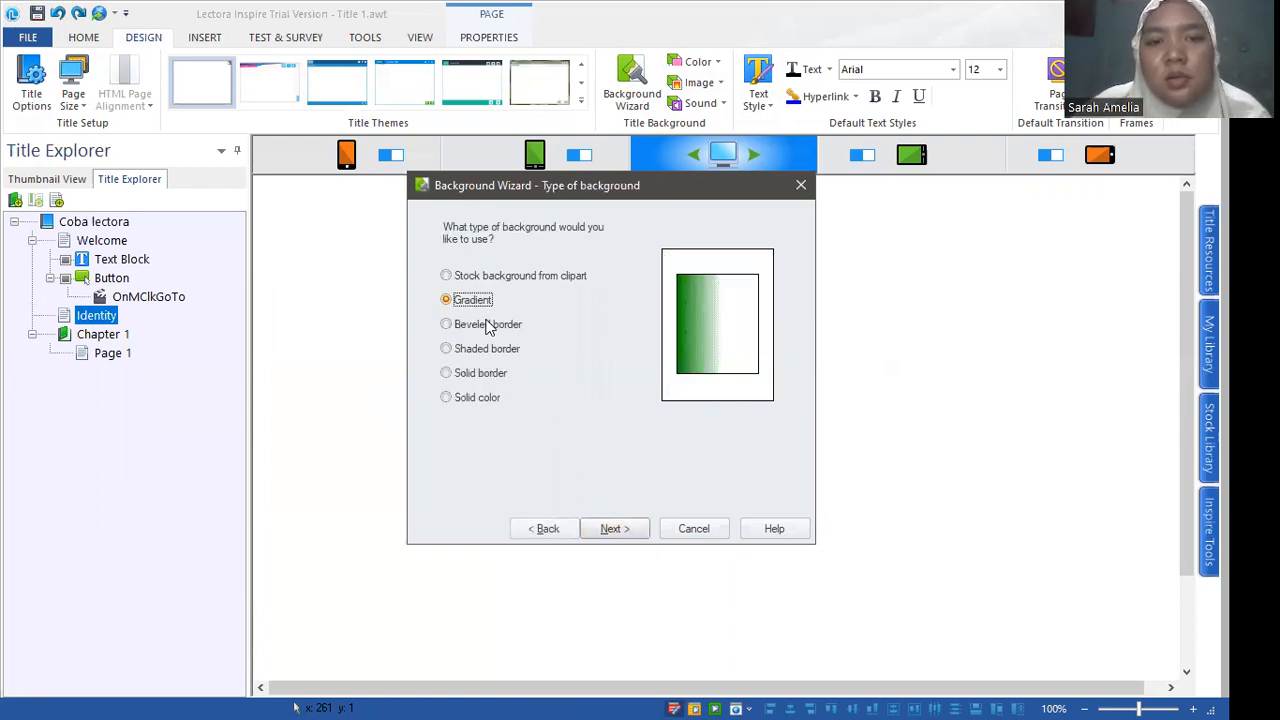
left_click(489, 330)
left_click(492, 350)
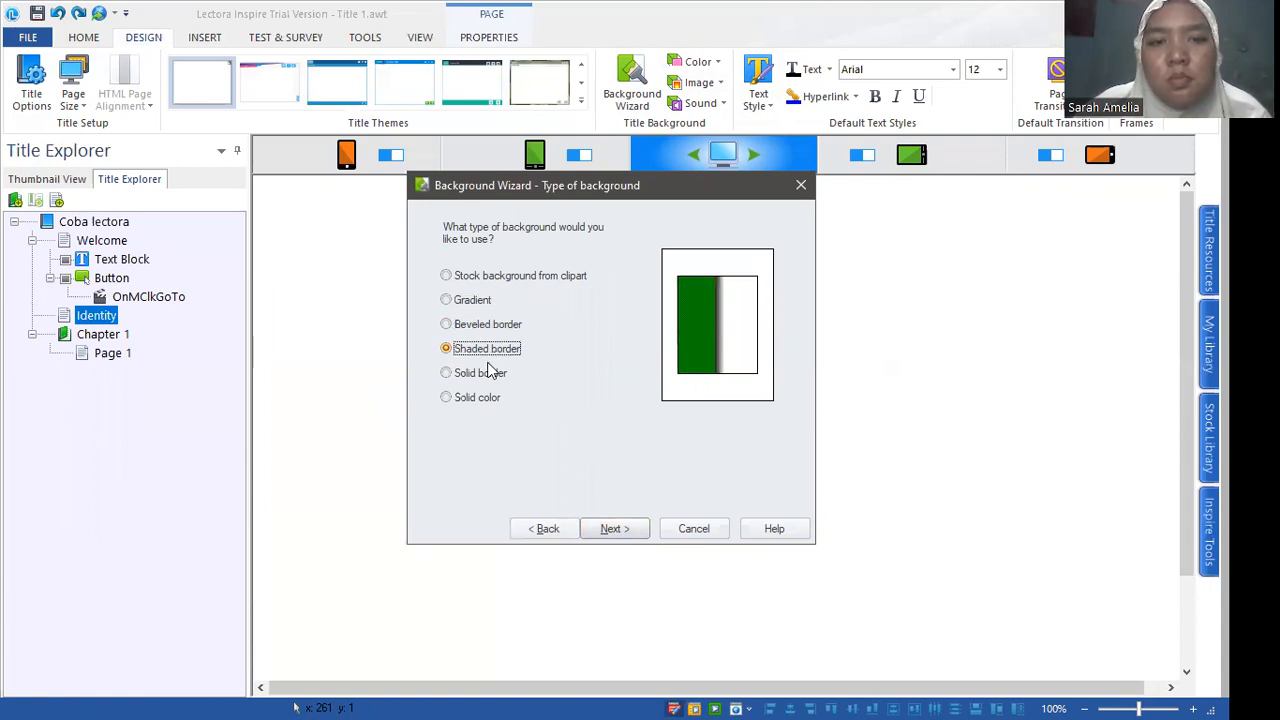
left_click(484, 375)
left_click(458, 278)
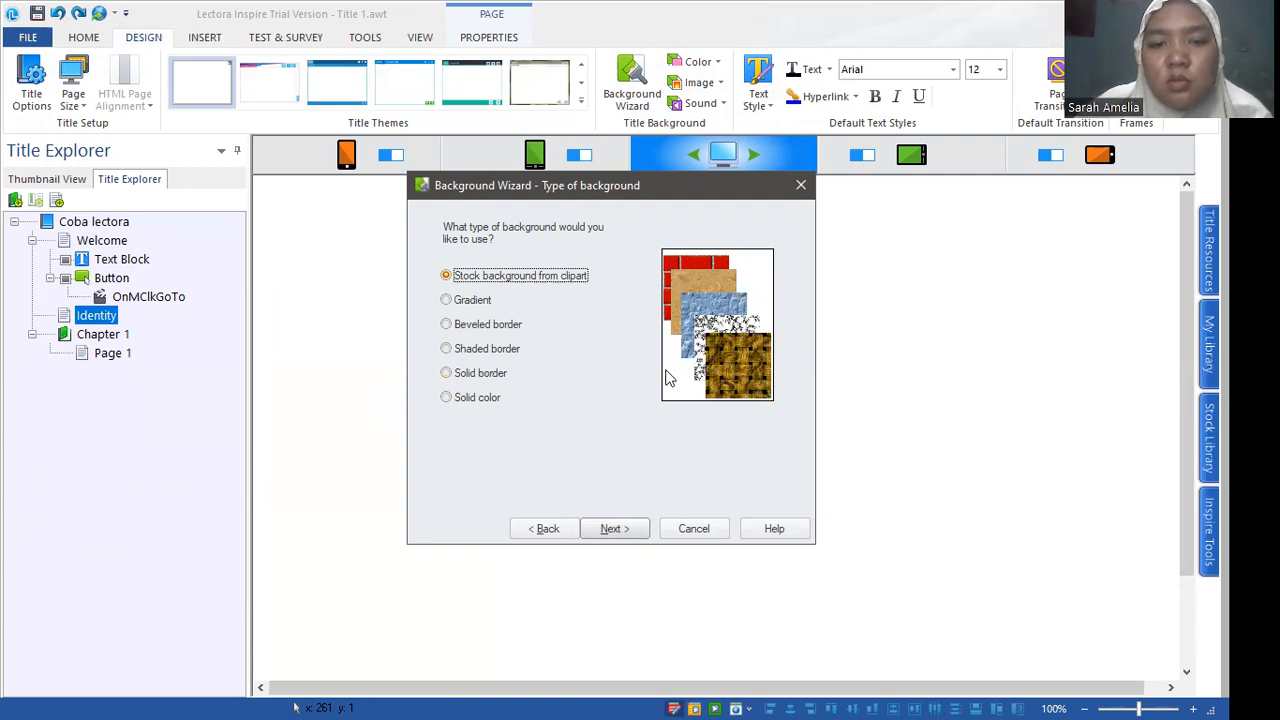
left_click(618, 531)
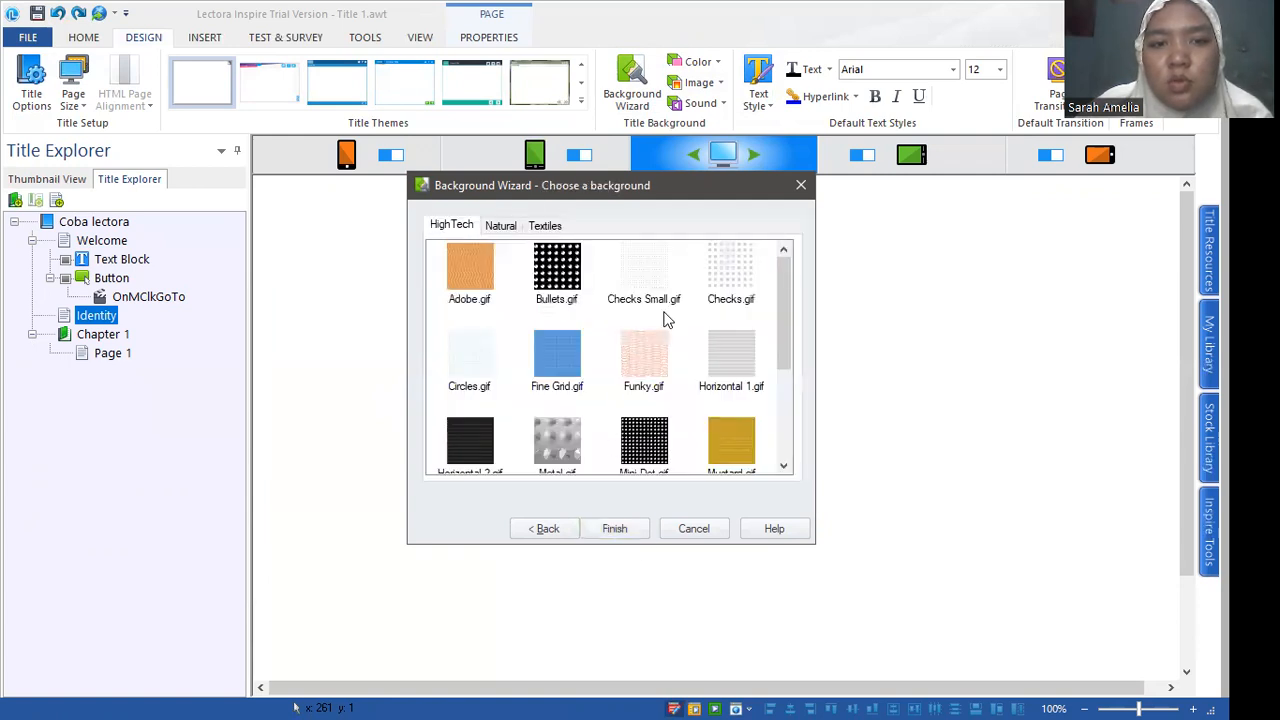
left_click_drag(780, 293, 785, 265)
left_click(540, 529)
left_click(484, 303)
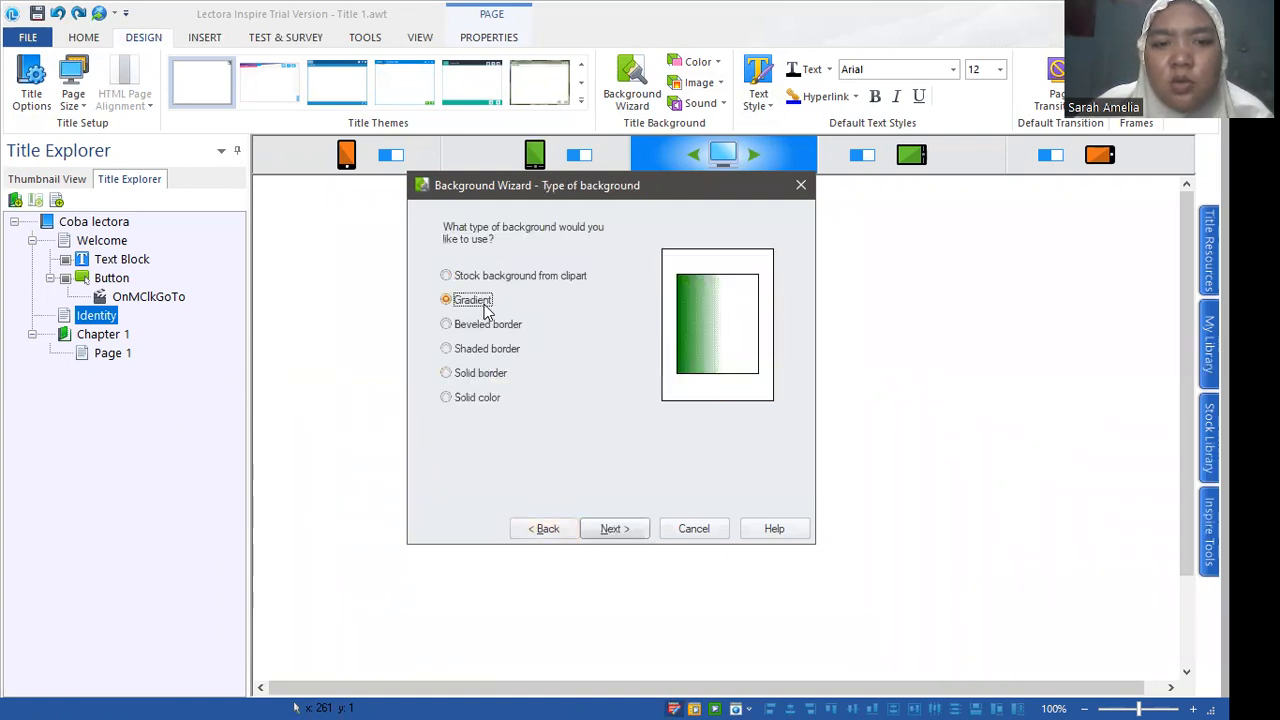
left_click(487, 349)
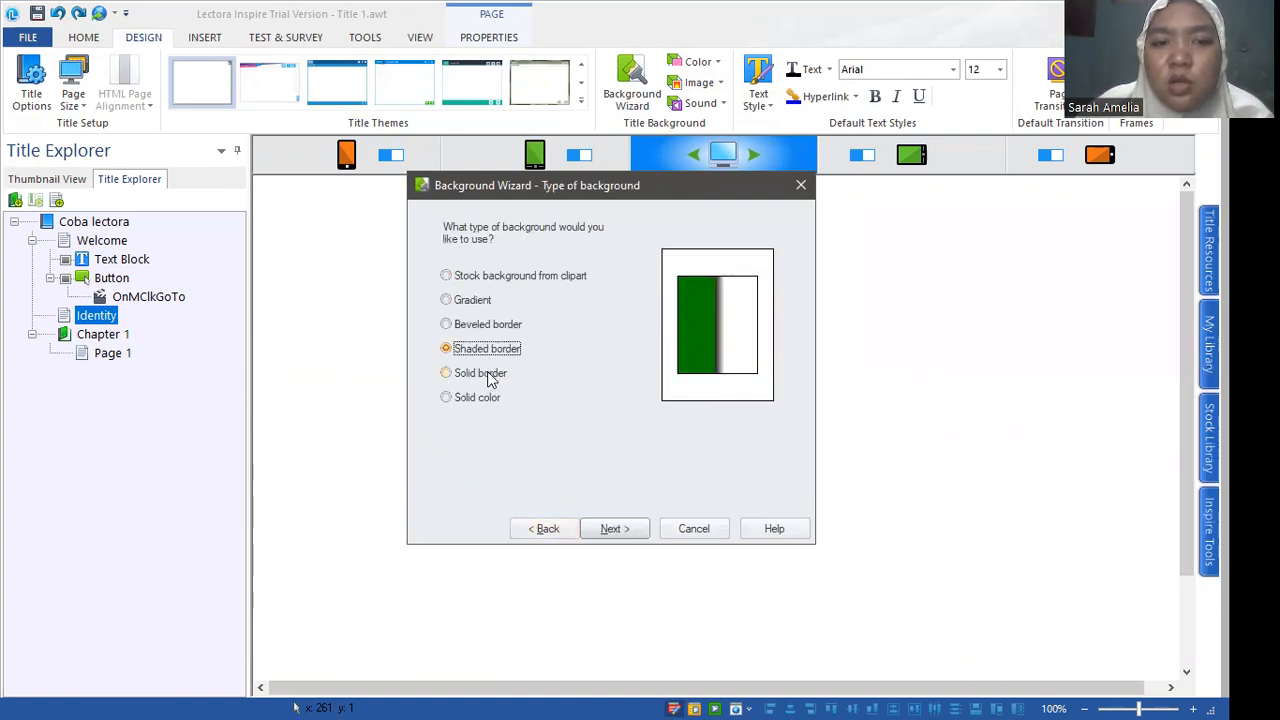
left_click(485, 373)
left_click(496, 399)
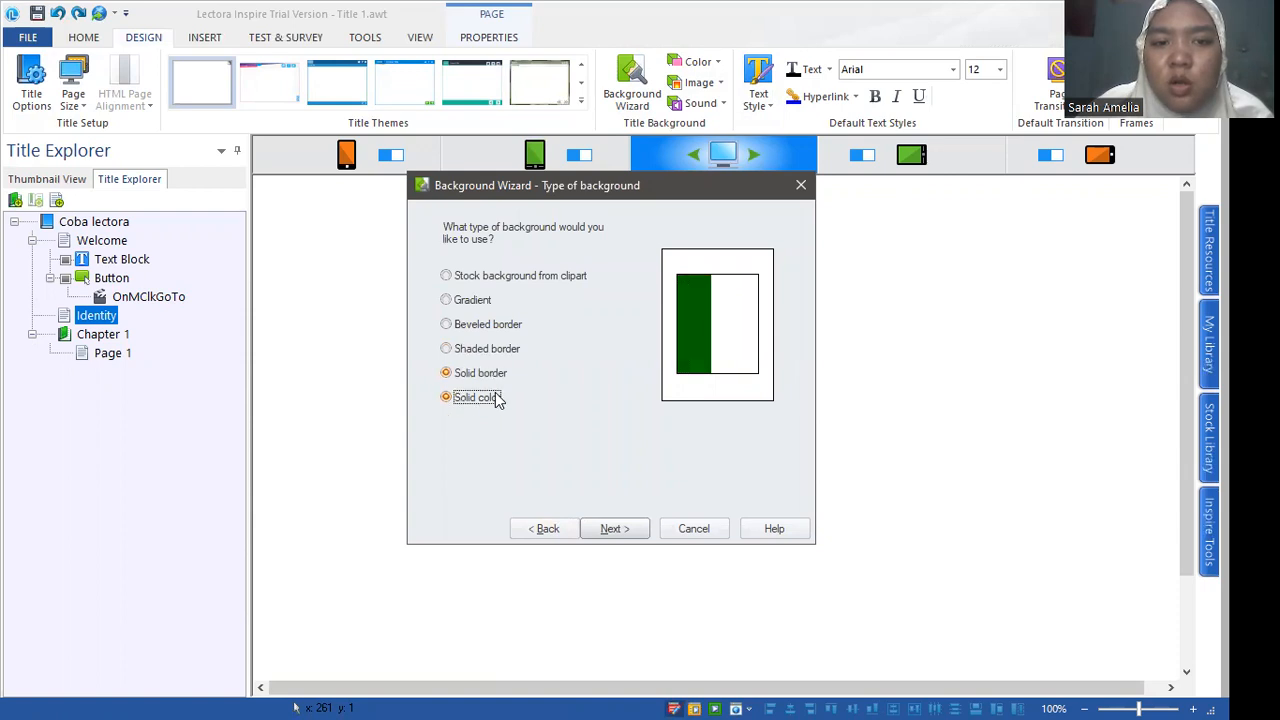
Apply a left-to-right gradient background from Gray to White with a gradient size of about 48% of the page.
left_click(477, 302)
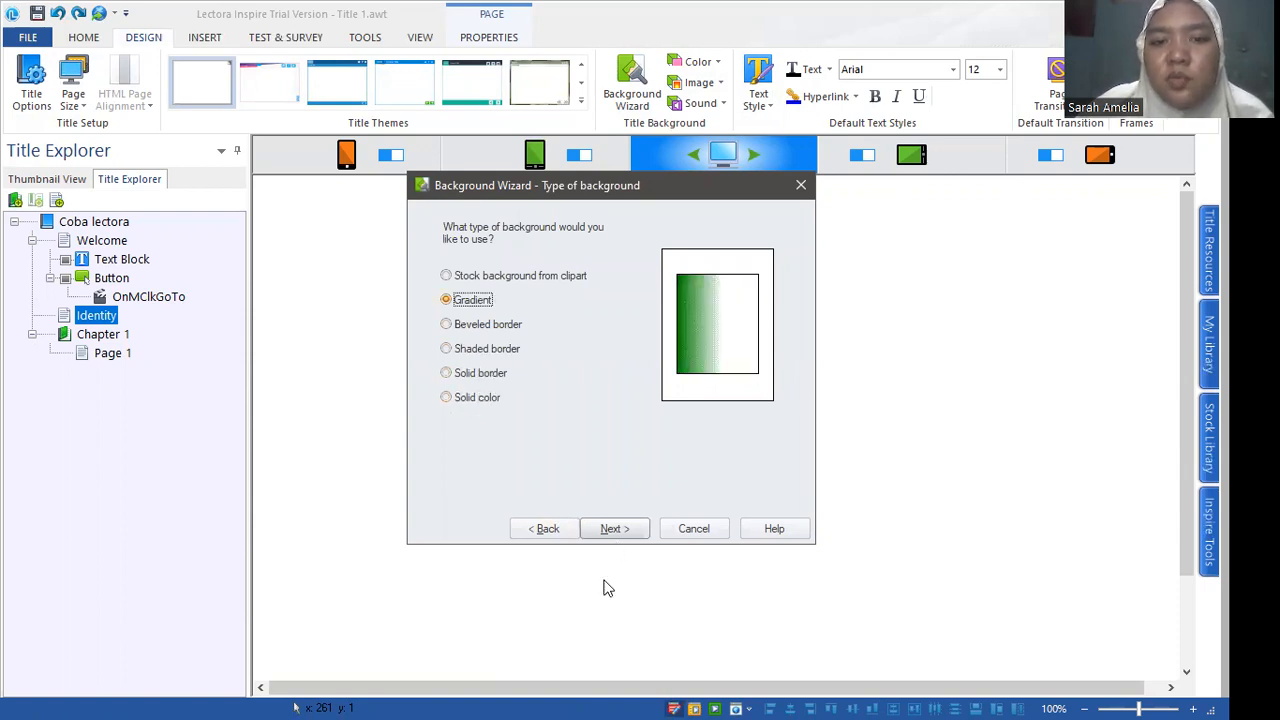
left_click(608, 532)
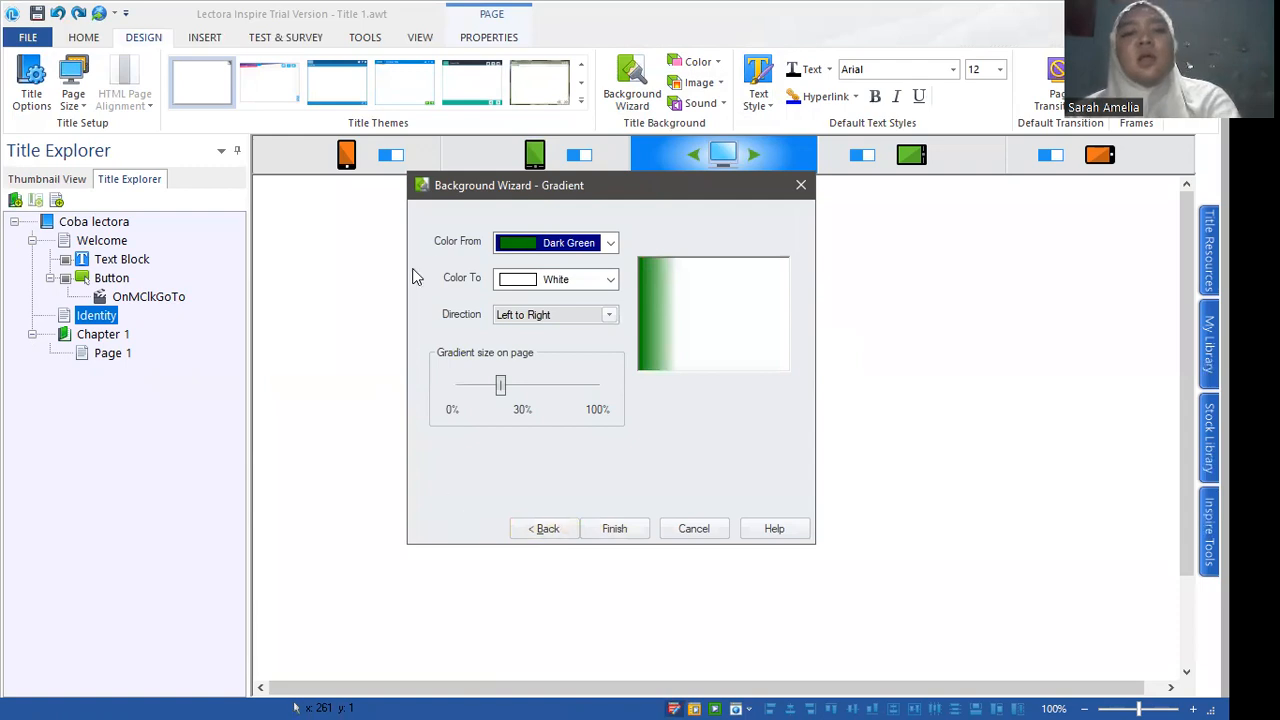
left_click(610, 246)
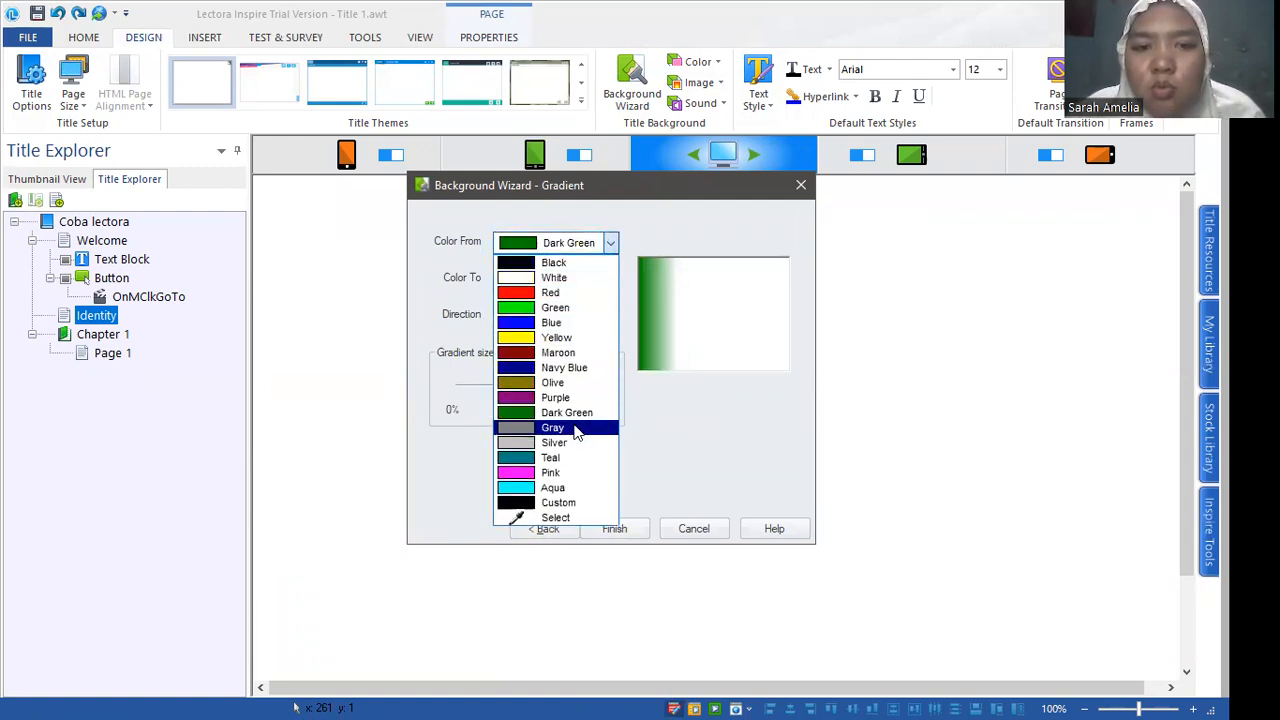
left_click(576, 428)
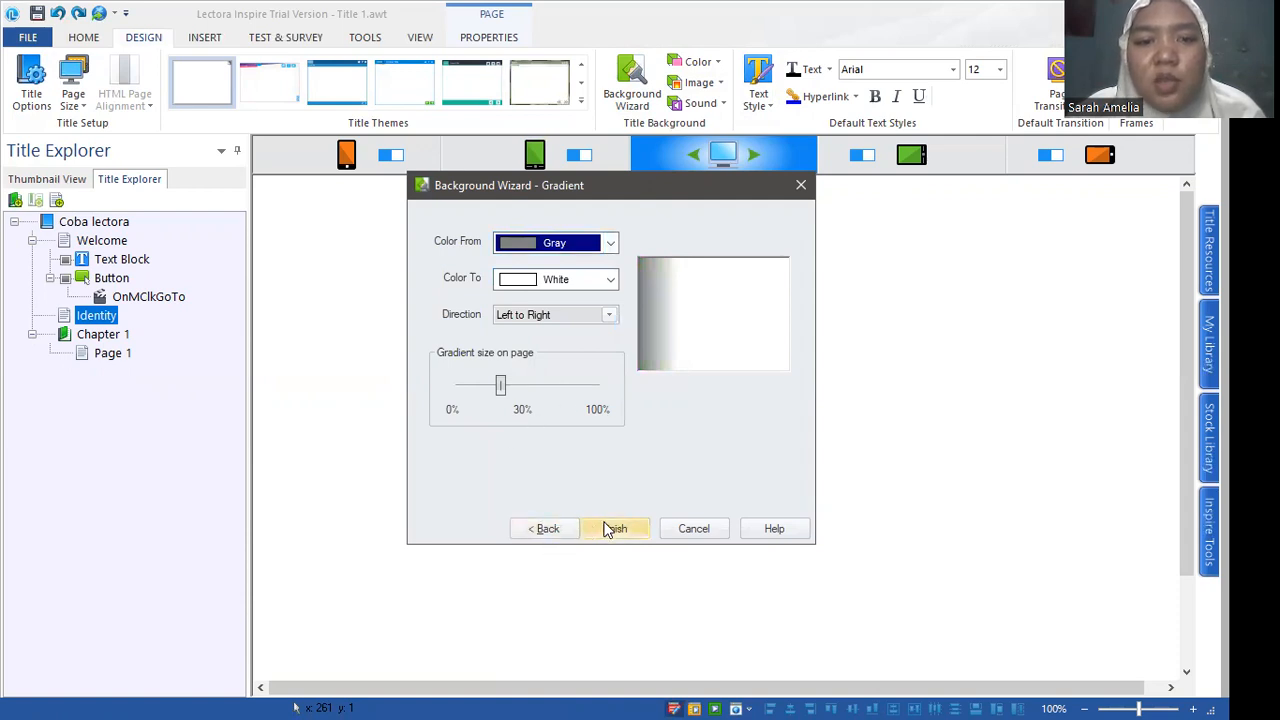
left_click_drag(501, 387, 527, 415)
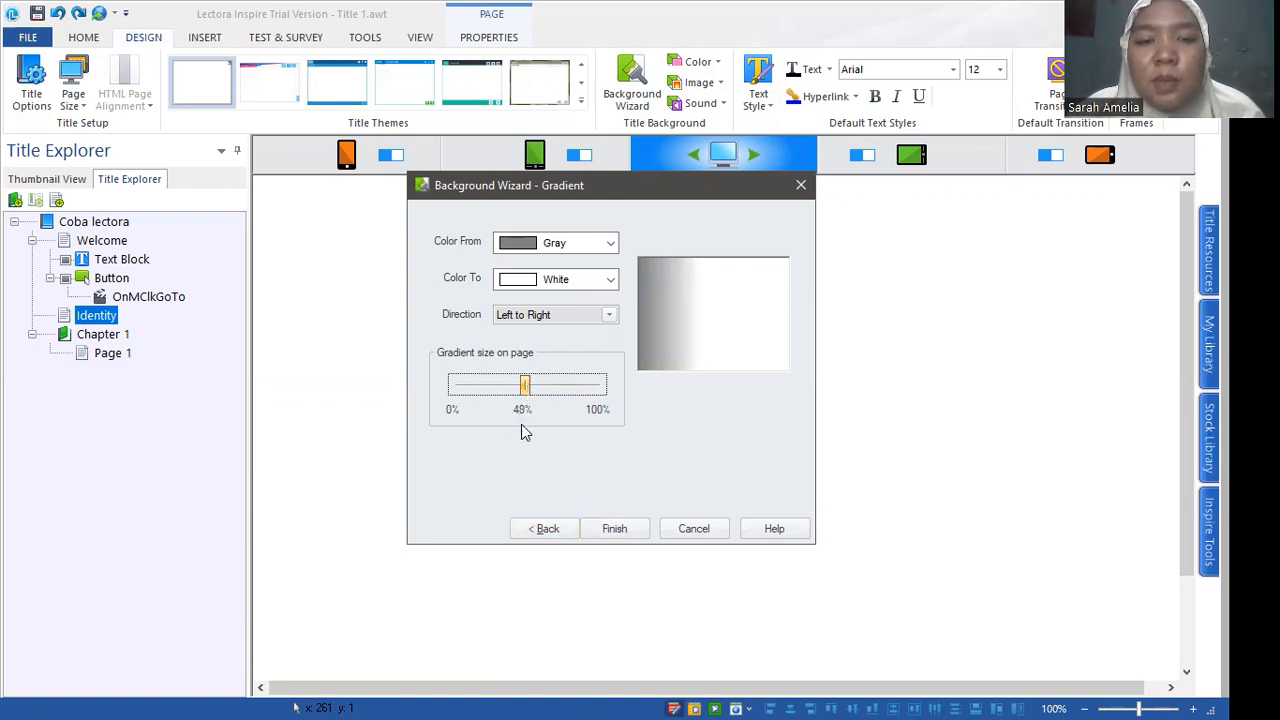
left_click(602, 530)
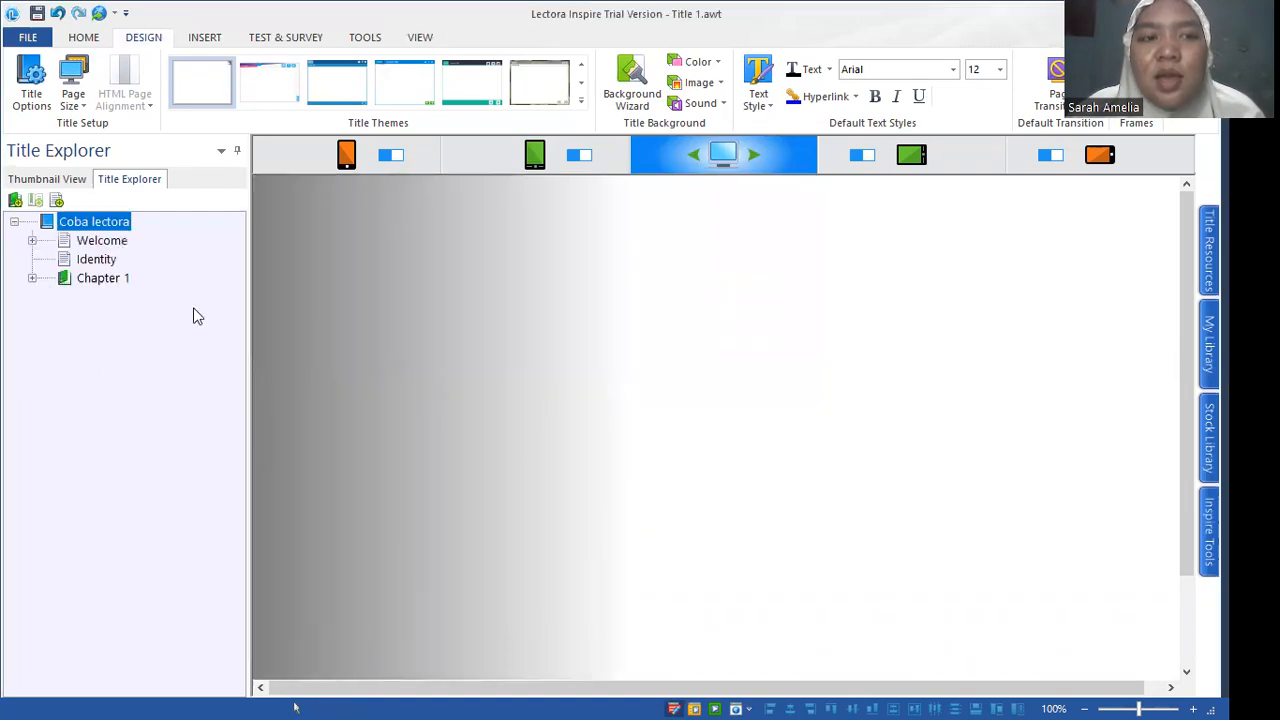
Check the background on the Welcome and Identity pages.
left_click(110, 243)
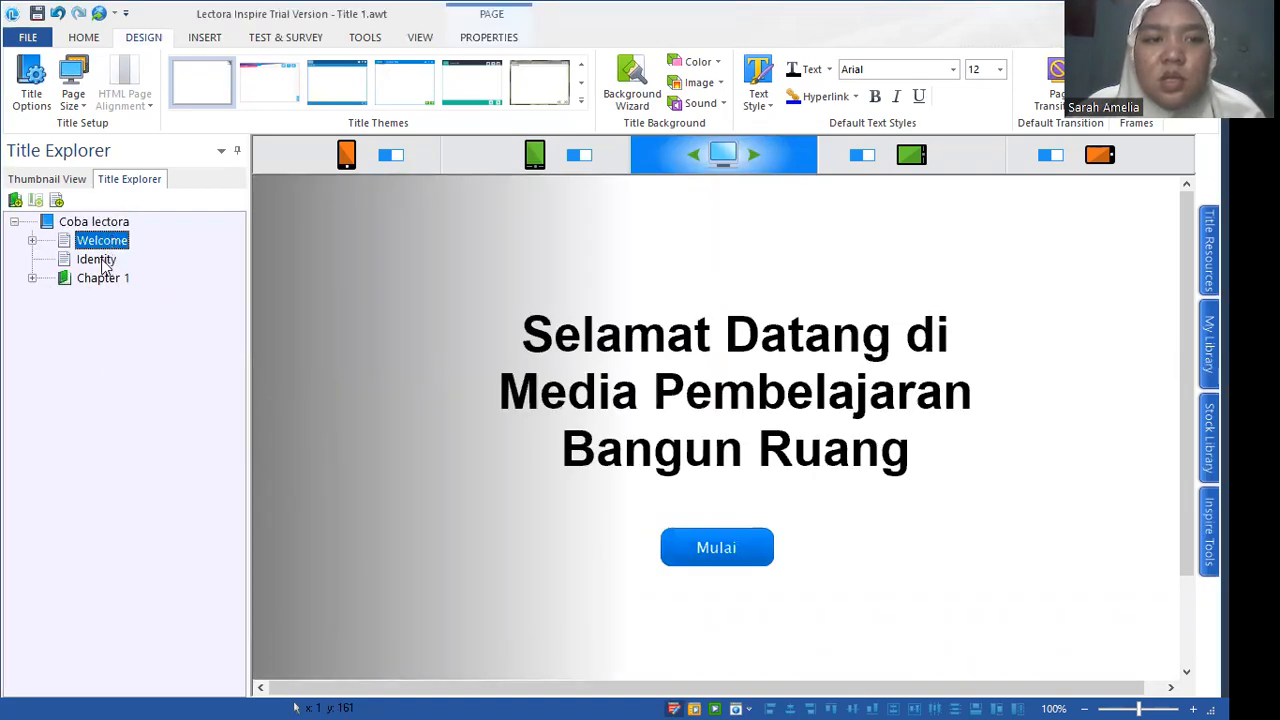
left_click(106, 262)
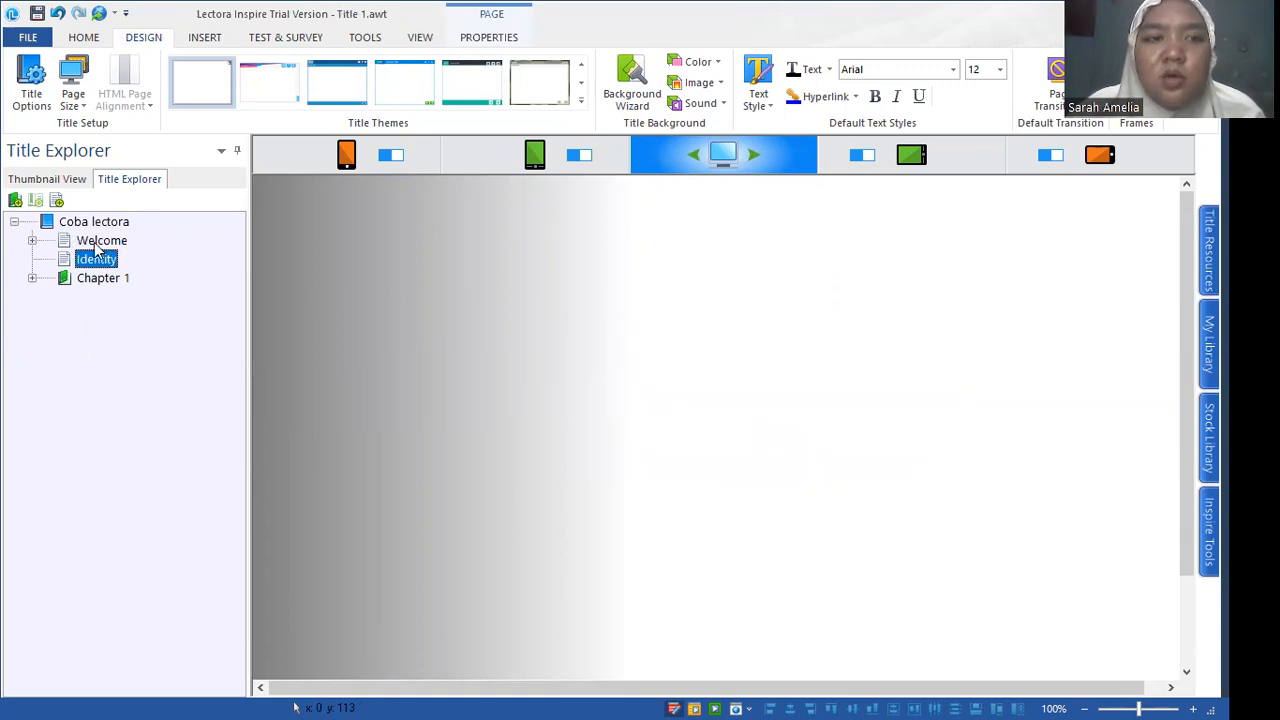
left_click(101, 241)
Change the shape type of the "Mulai" button on the Welcome page to the pill with fully rounded ends.
left_click(685, 552)
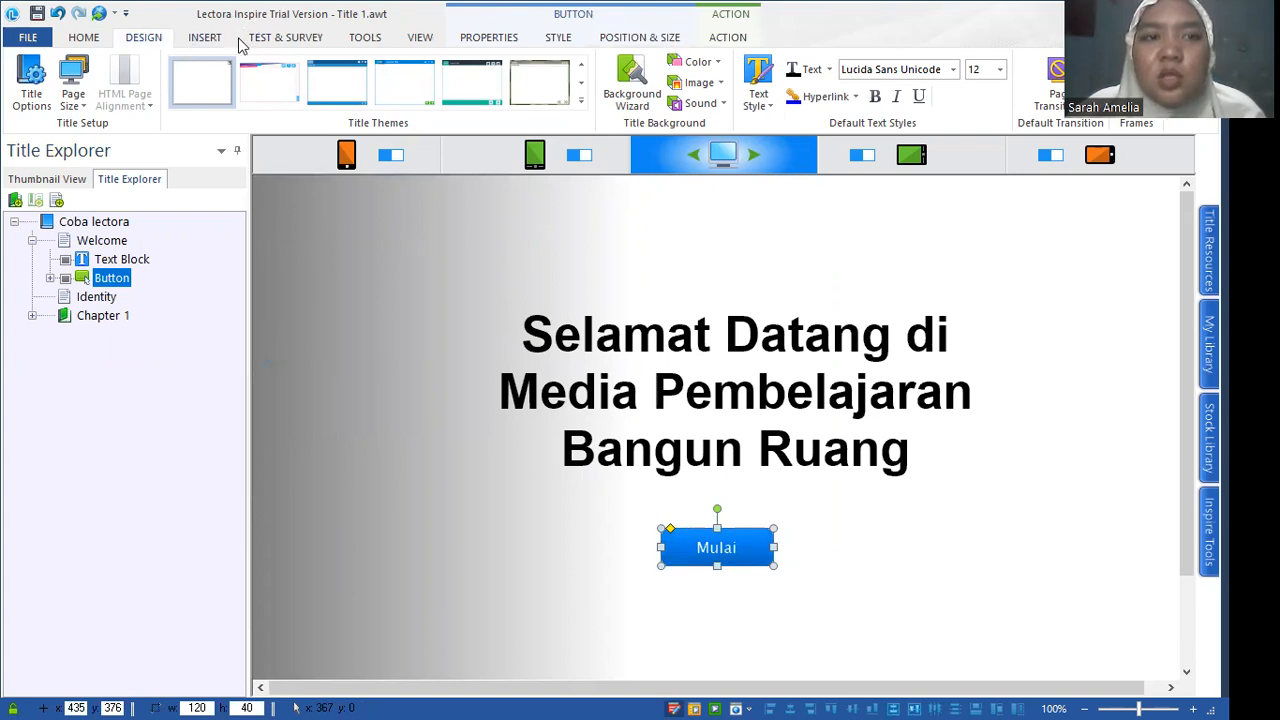
left_click(729, 38)
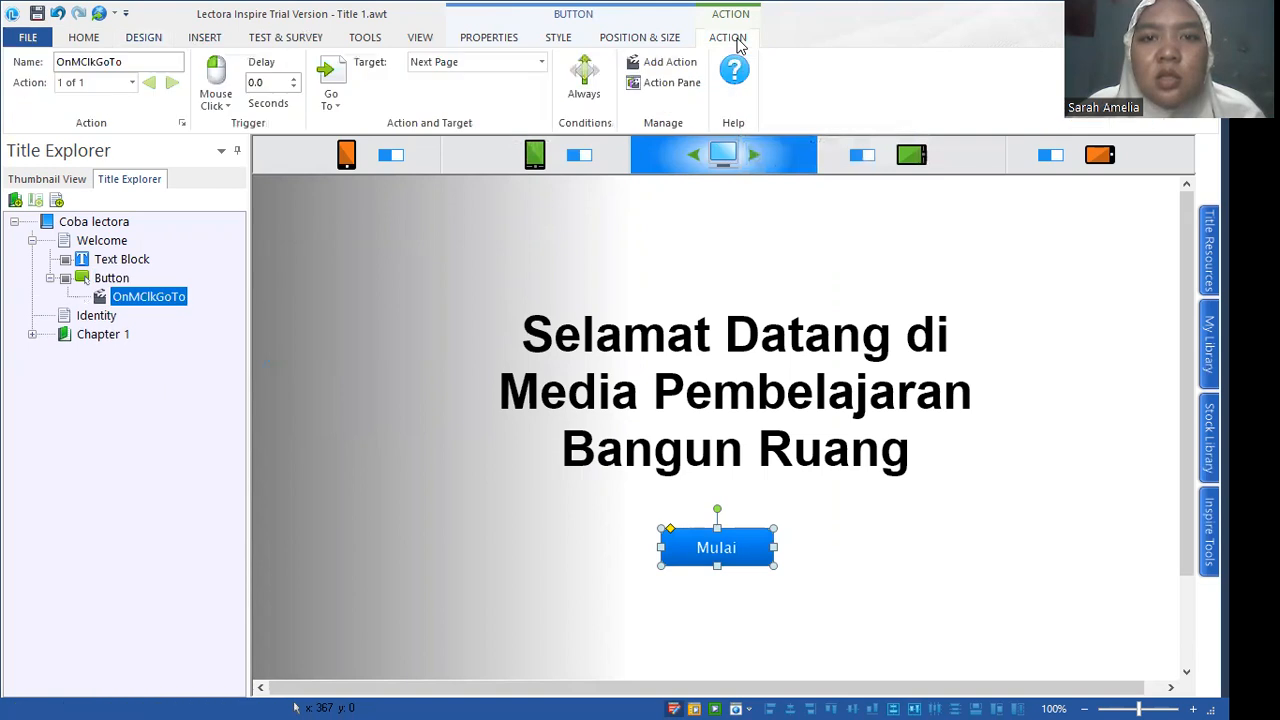
left_click(676, 38)
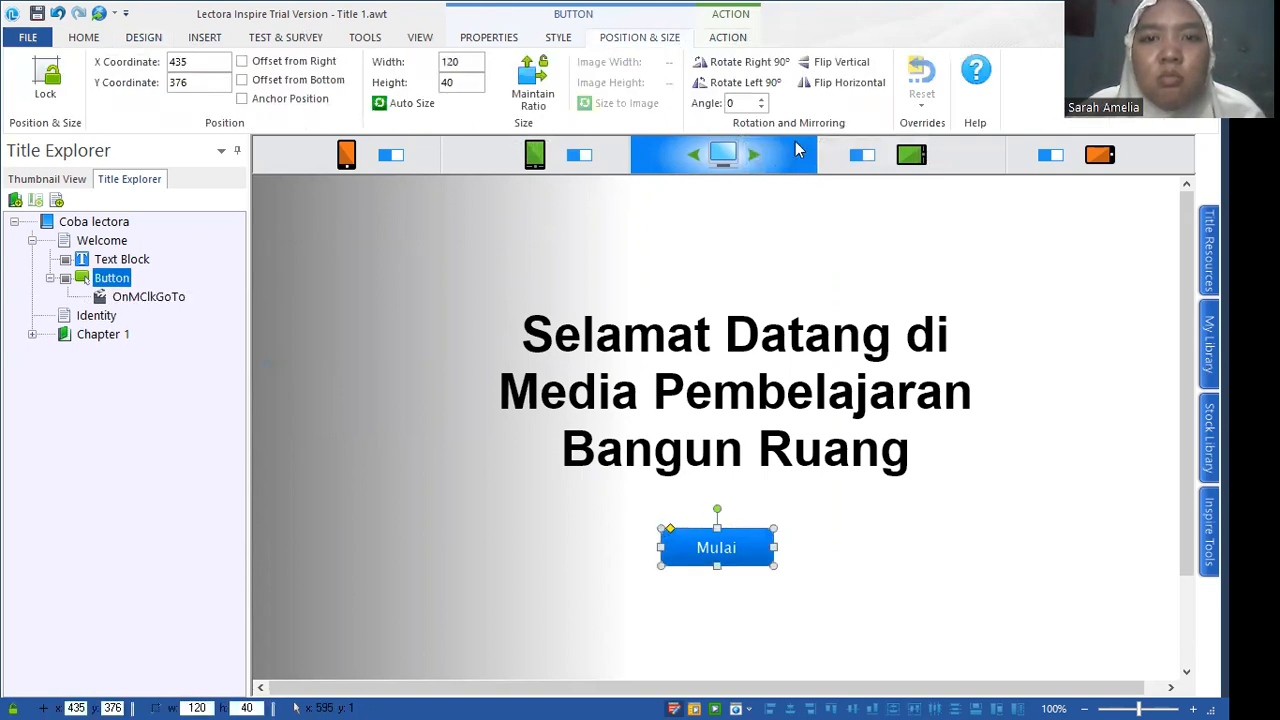
left_click(727, 38)
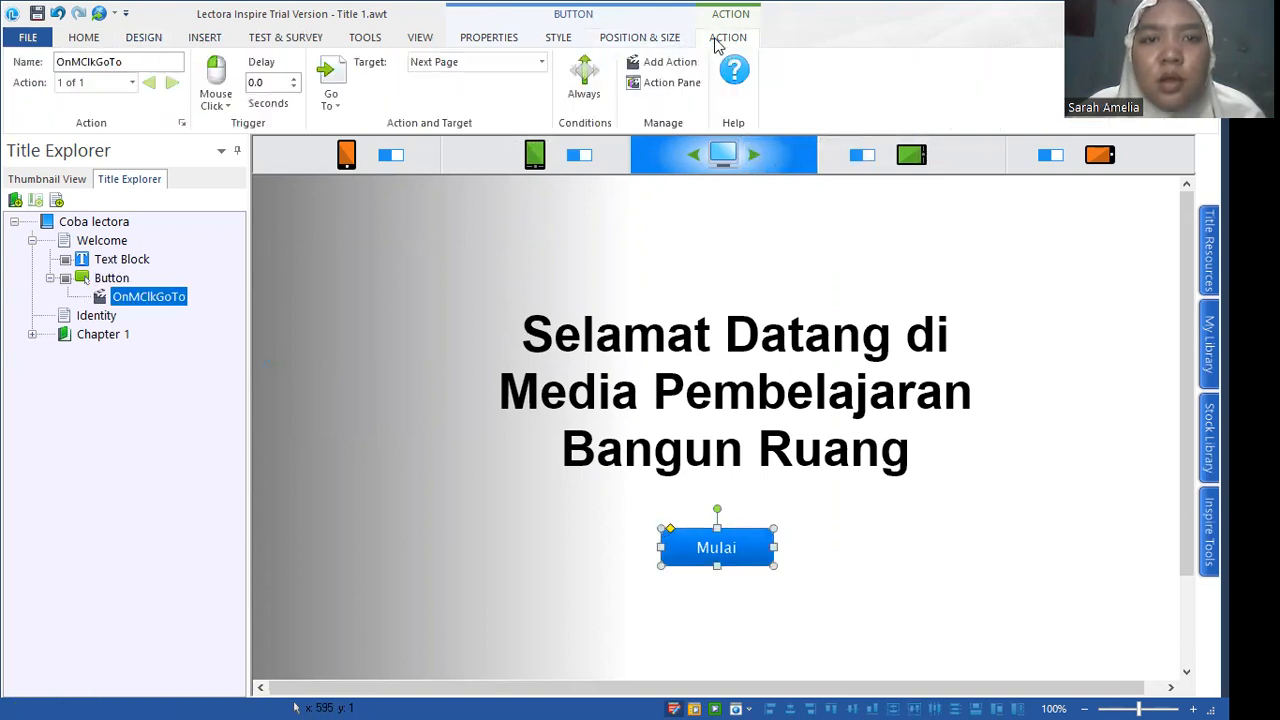
left_click(557, 37)
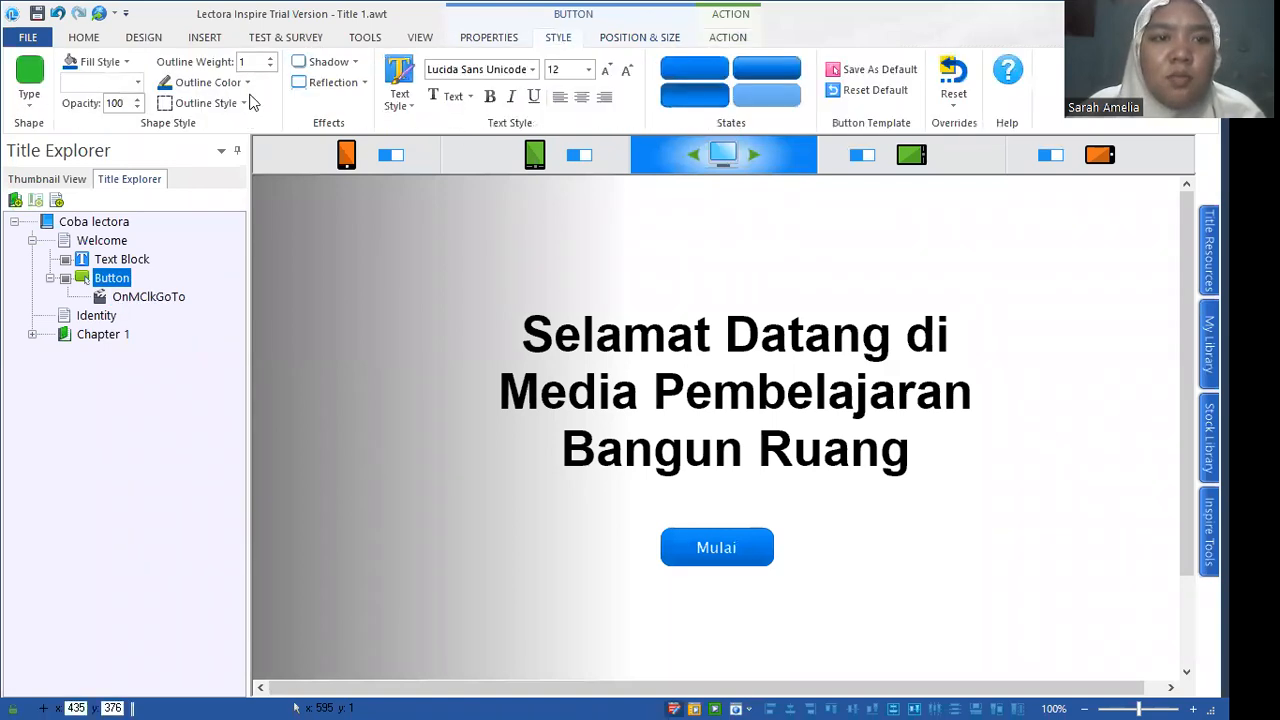
left_click(30, 97)
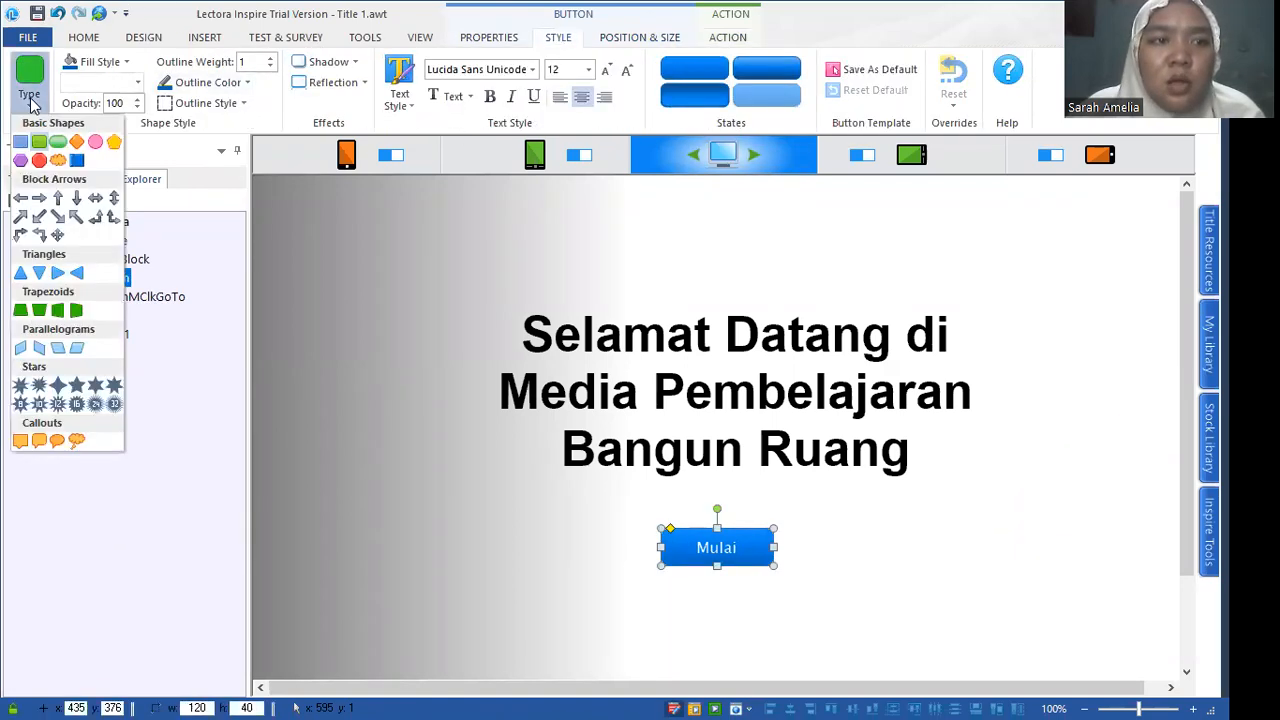
left_click(57, 143)
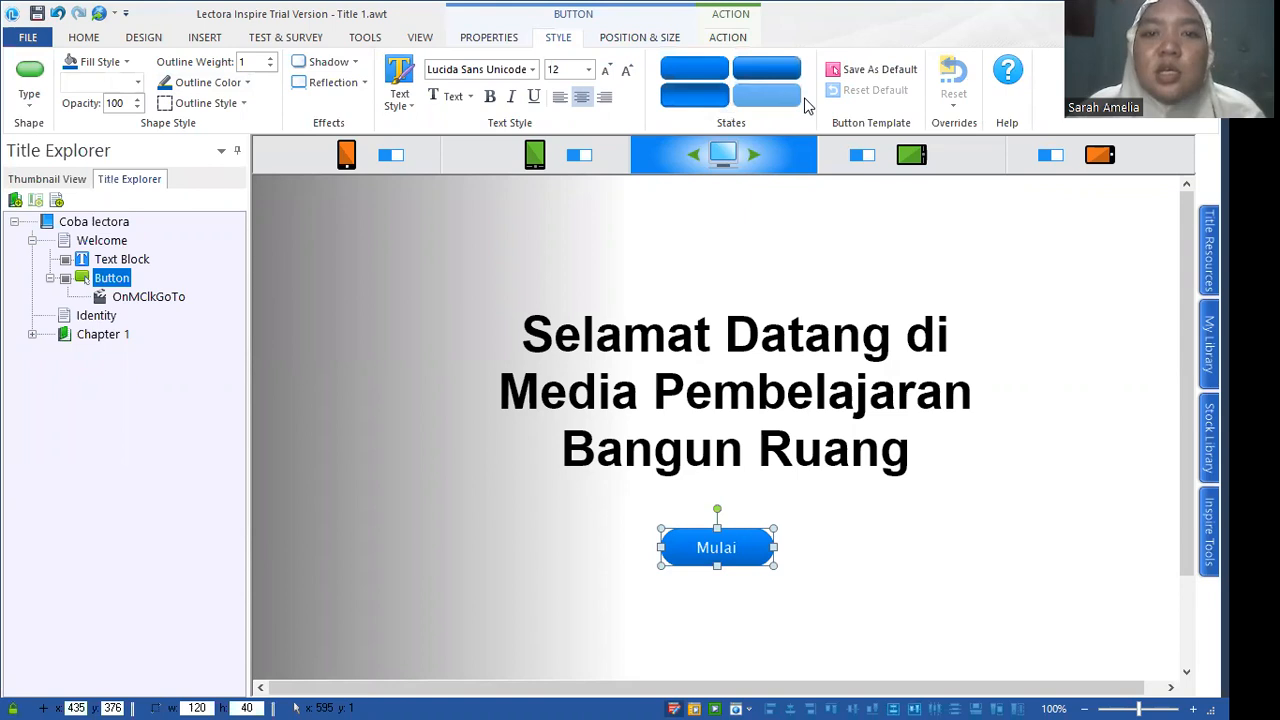
Review the "Mulai" button's states, select the Over state and accept the dialog.
left_click(728, 121)
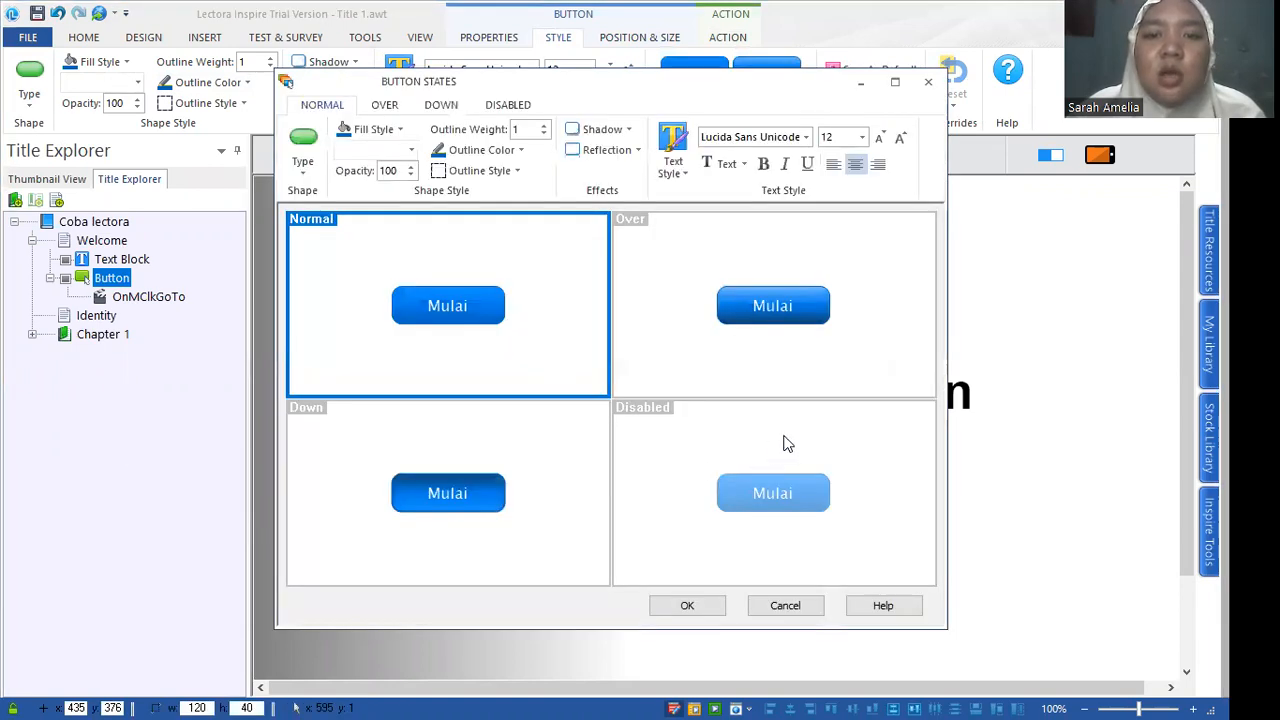
left_click(686, 368)
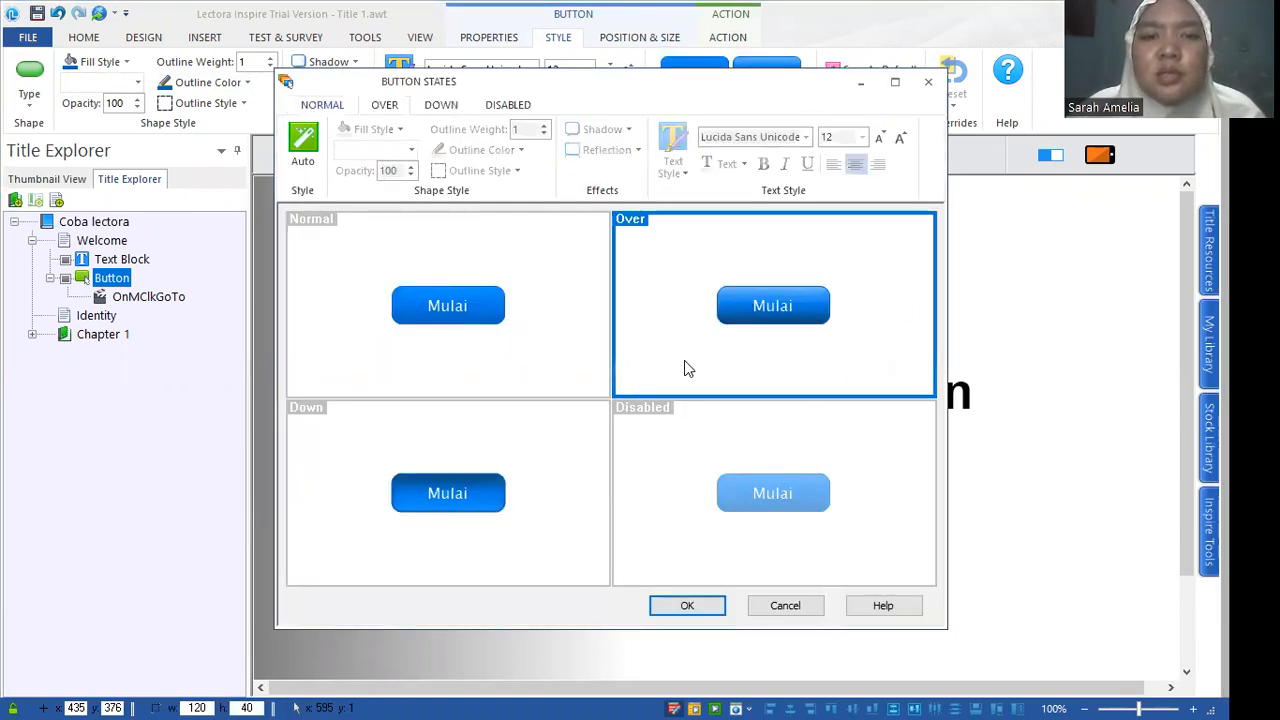
left_click(687, 606)
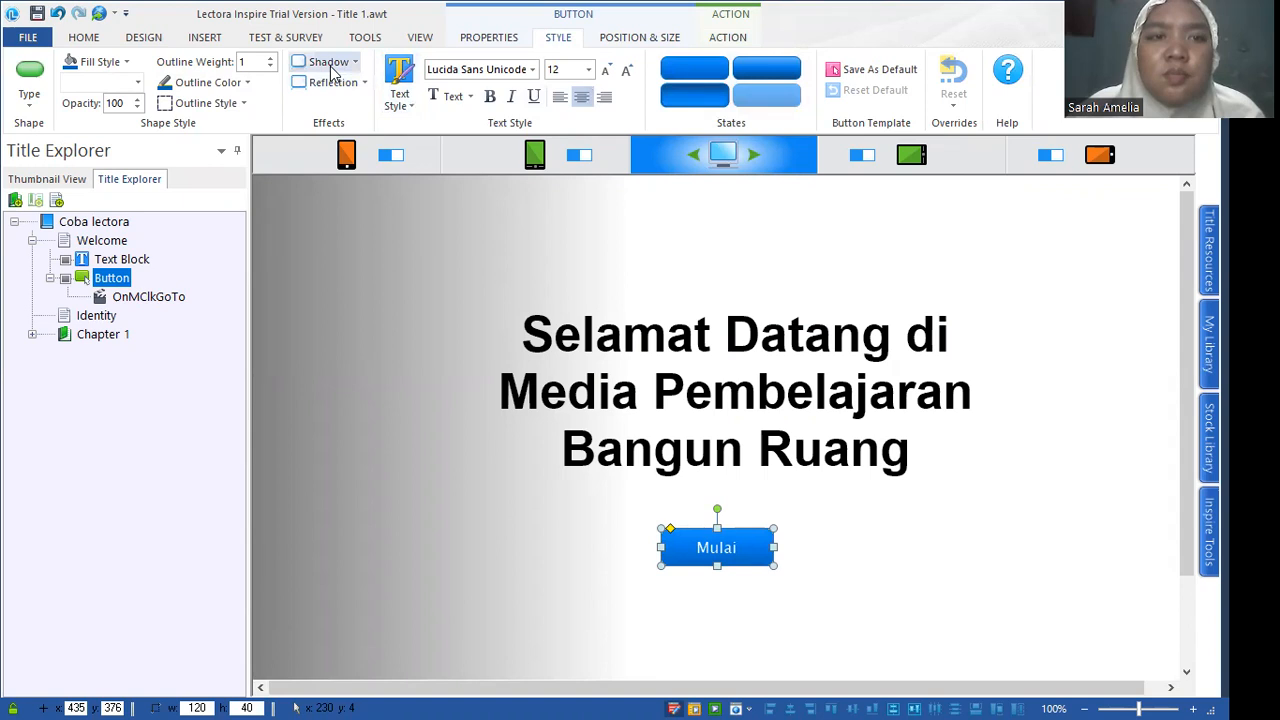
Set the outline and fill colors of the "Mulai" button on the Welcome page to gray.
left_click(185, 88)
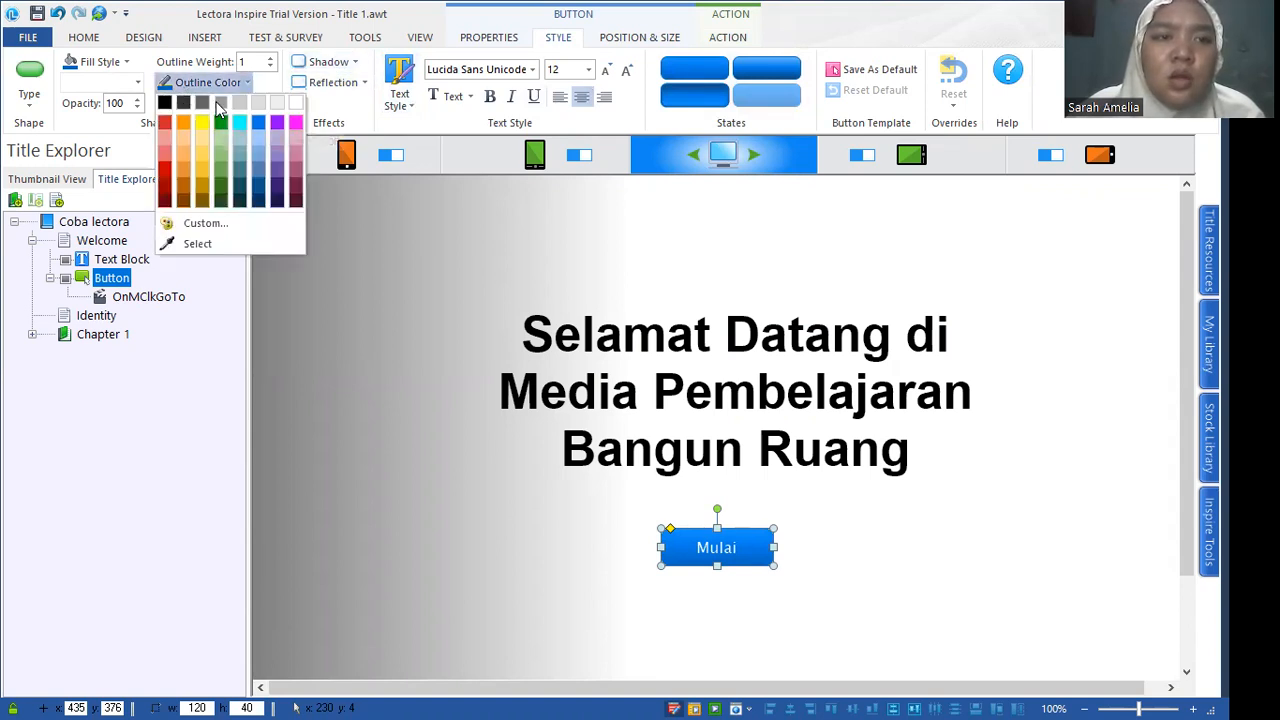
left_click(219, 103)
left_click(222, 109)
left_click(222, 109)
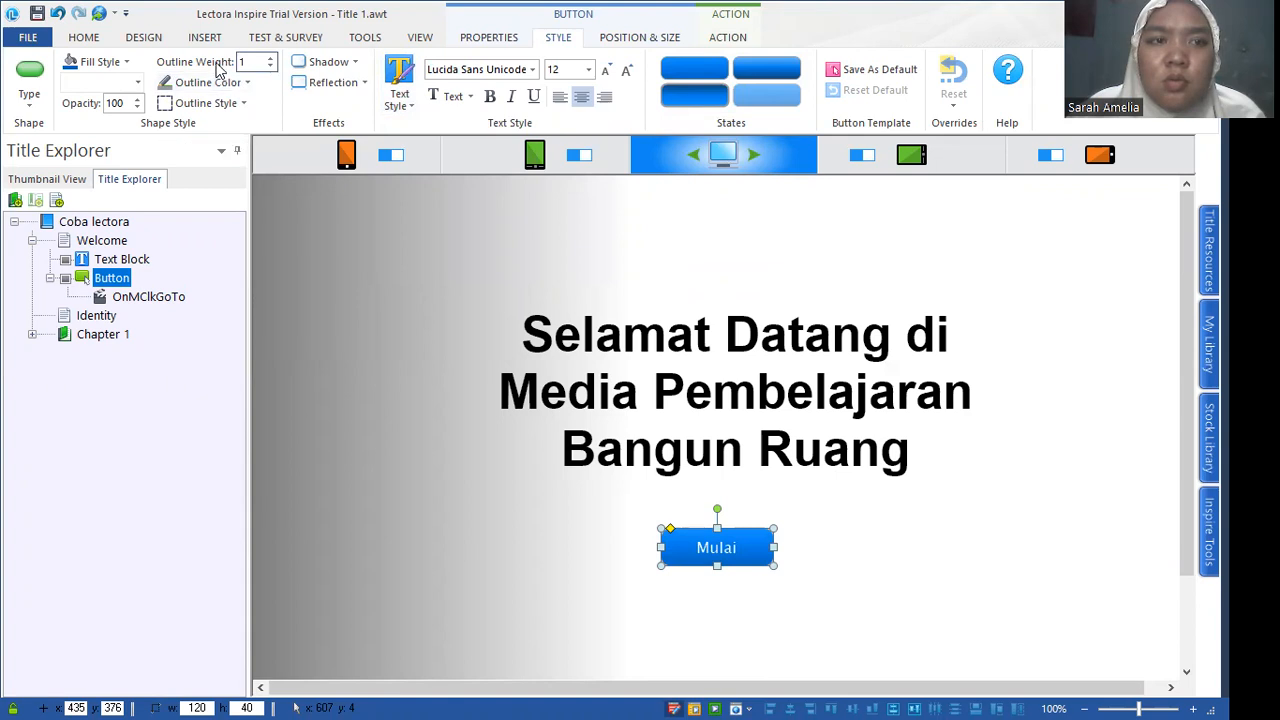
left_click(97, 63)
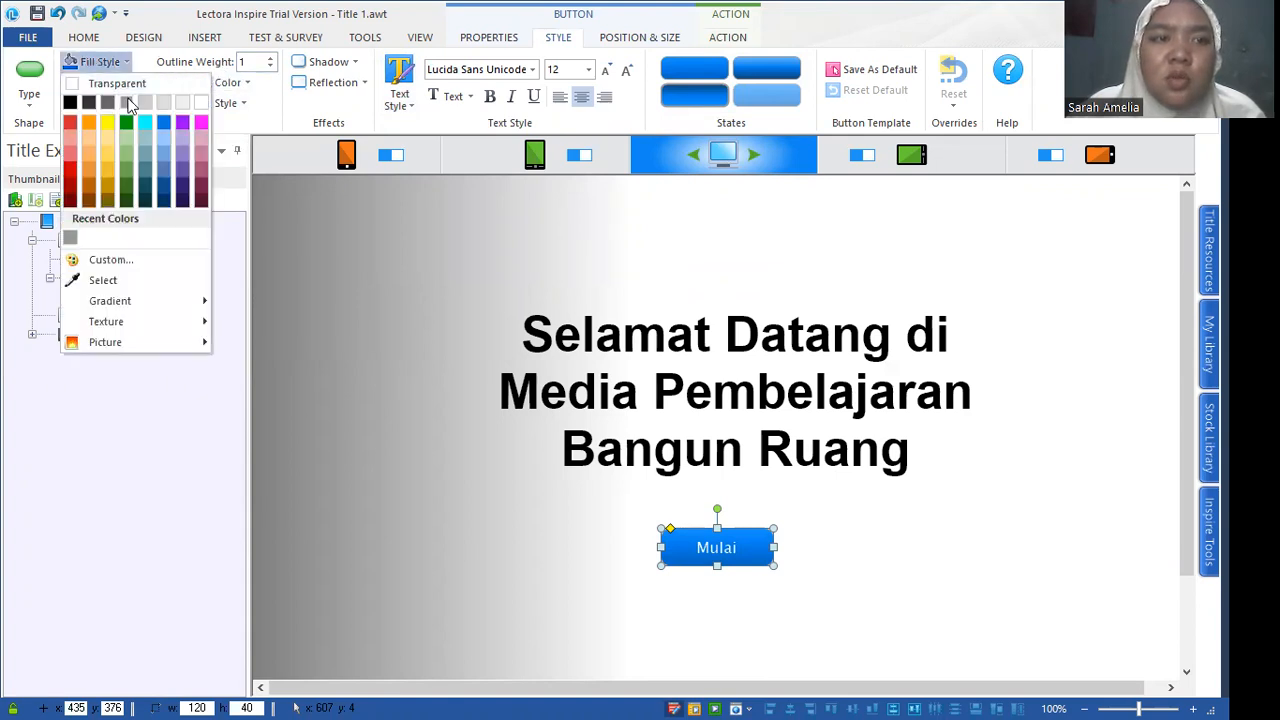
left_click(127, 102)
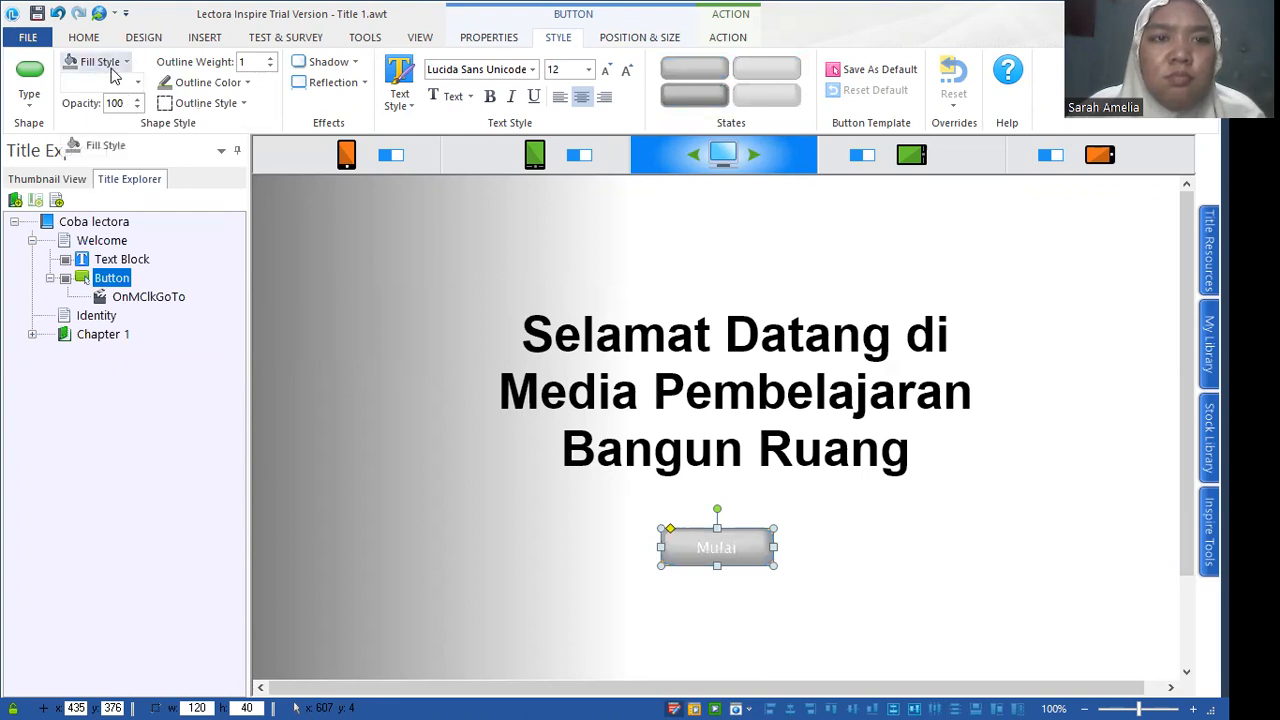
Shorten the Welcome page's heading text block to a height of about 198 so that it ends above the "Mulai" button.
left_click(995, 597)
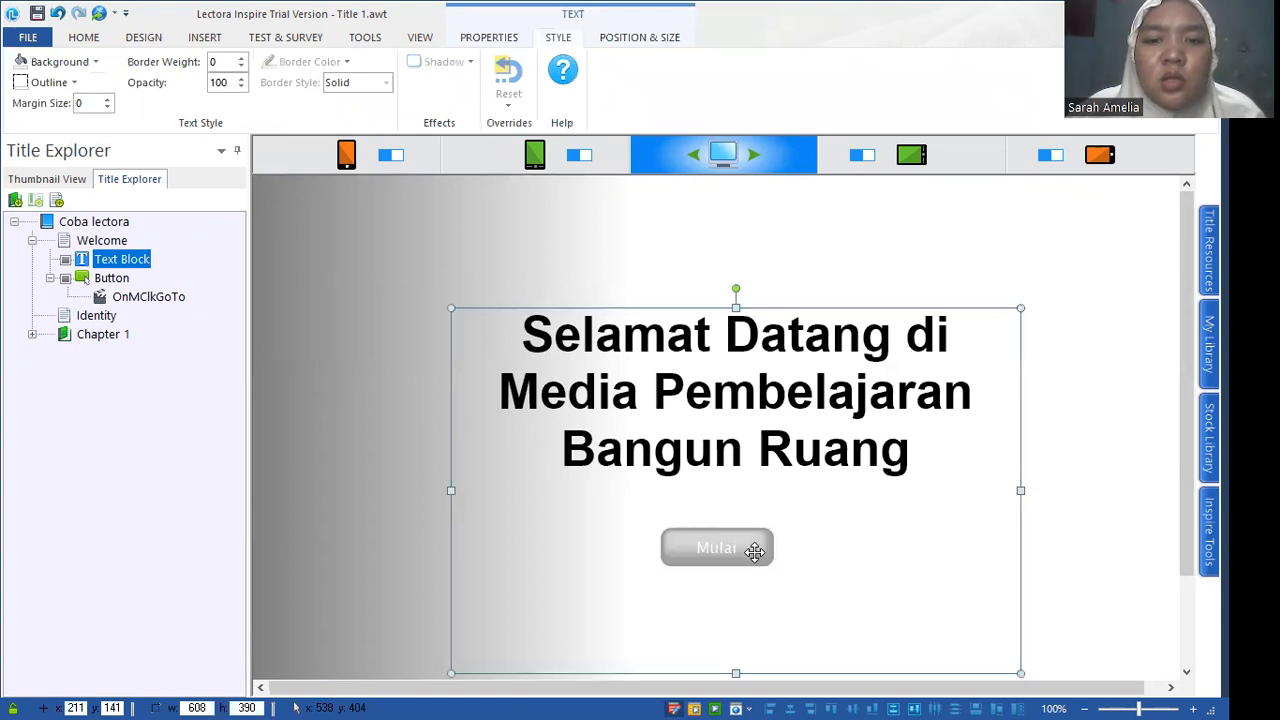
left_click_drag(759, 594, 766, 493)
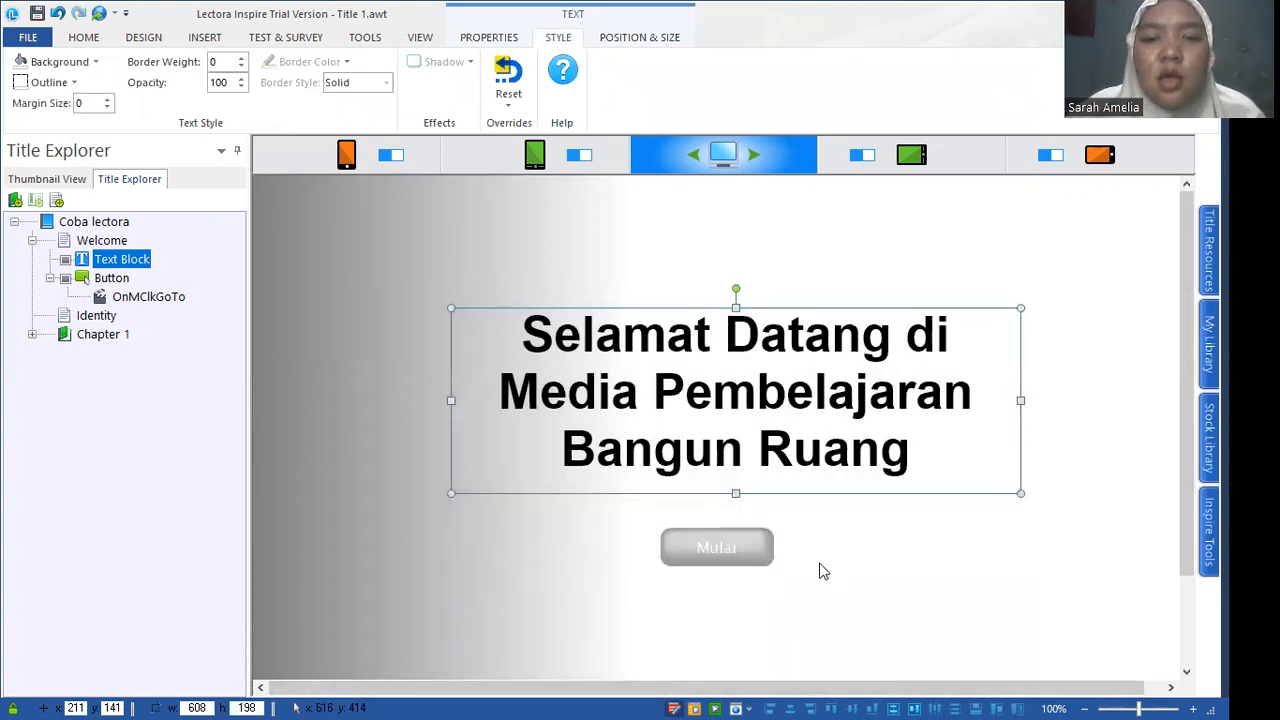
left_click(822, 570)
Change the text color of the "Mulai" button to black.
left_click(764, 553)
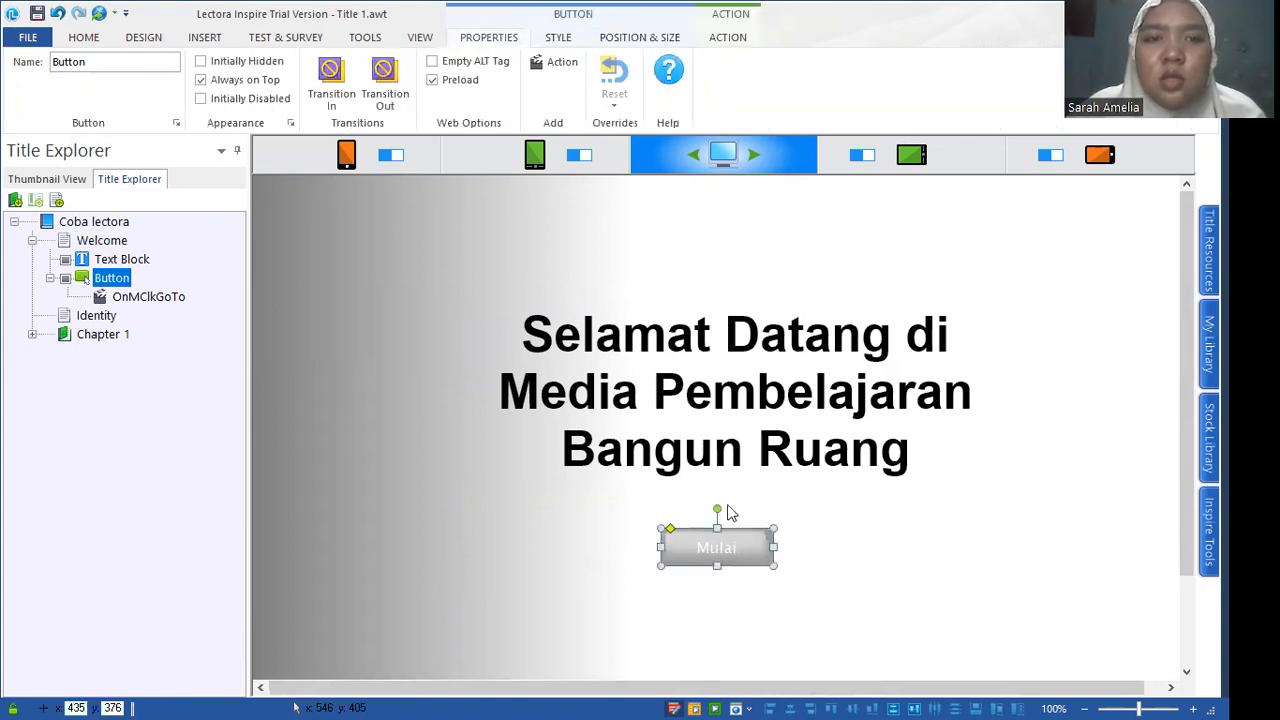
left_click(560, 38)
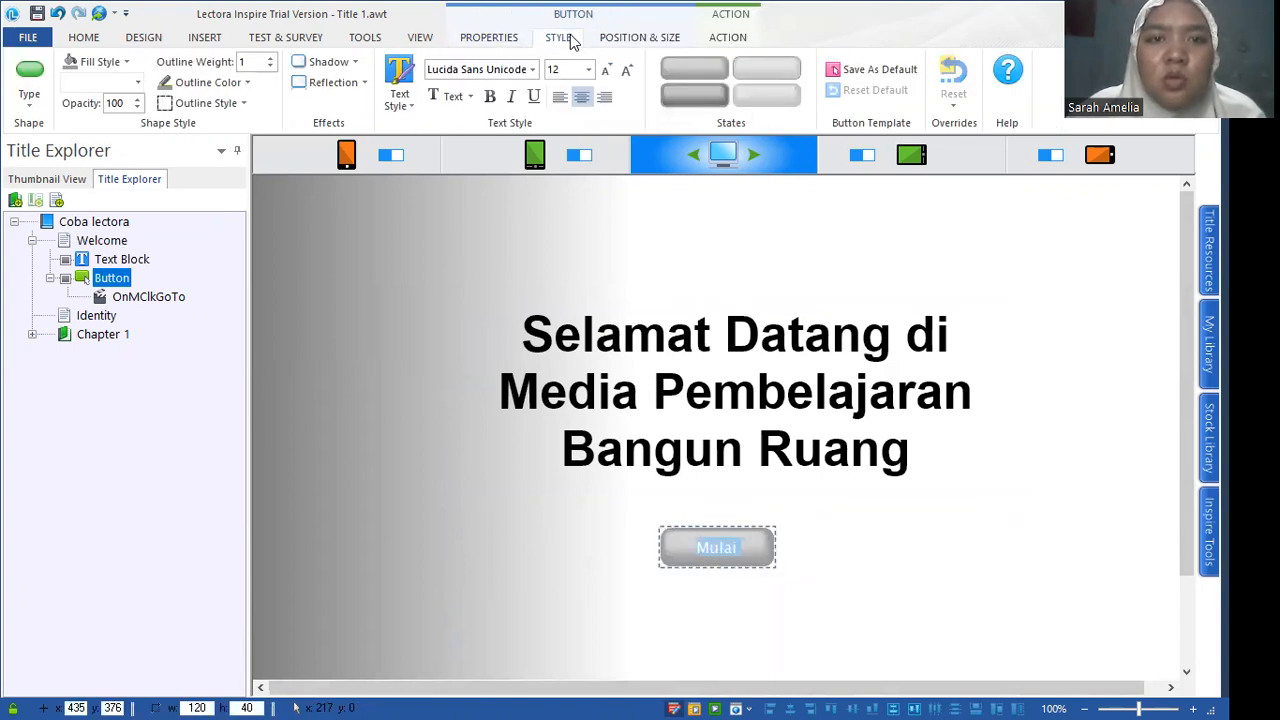
left_click(472, 98)
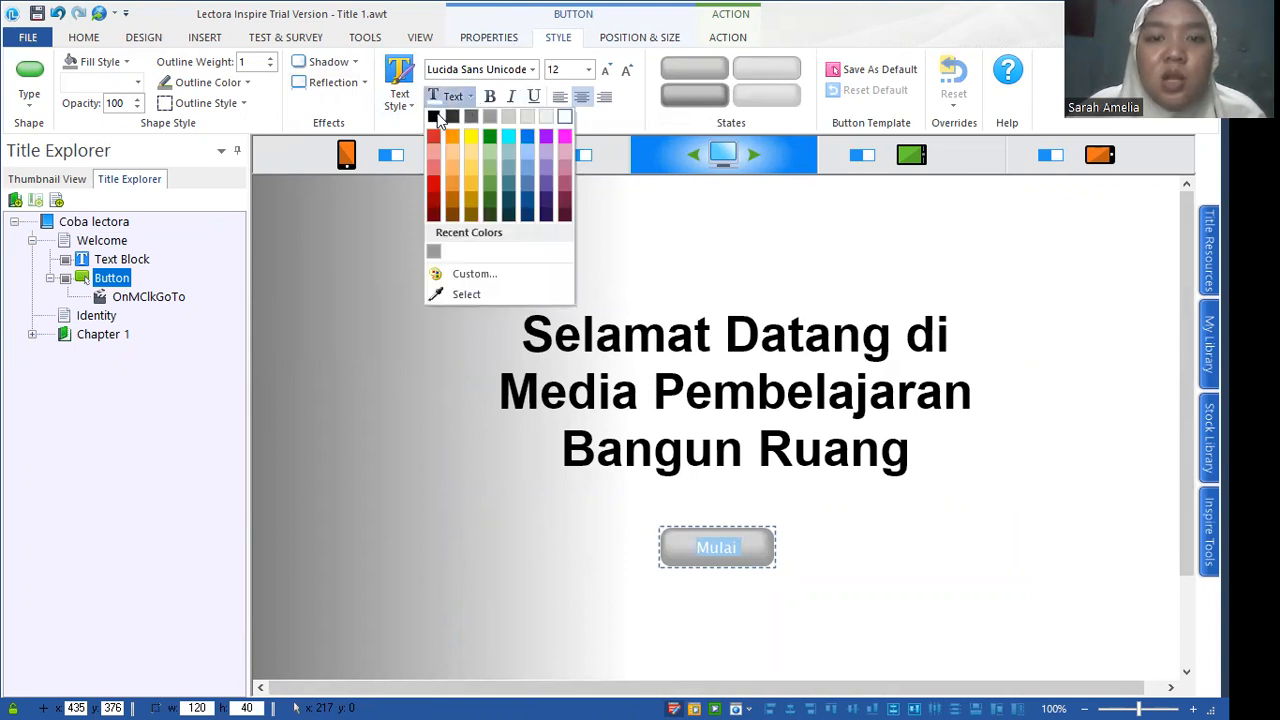
left_click(420, 237)
left_click(410, 325)
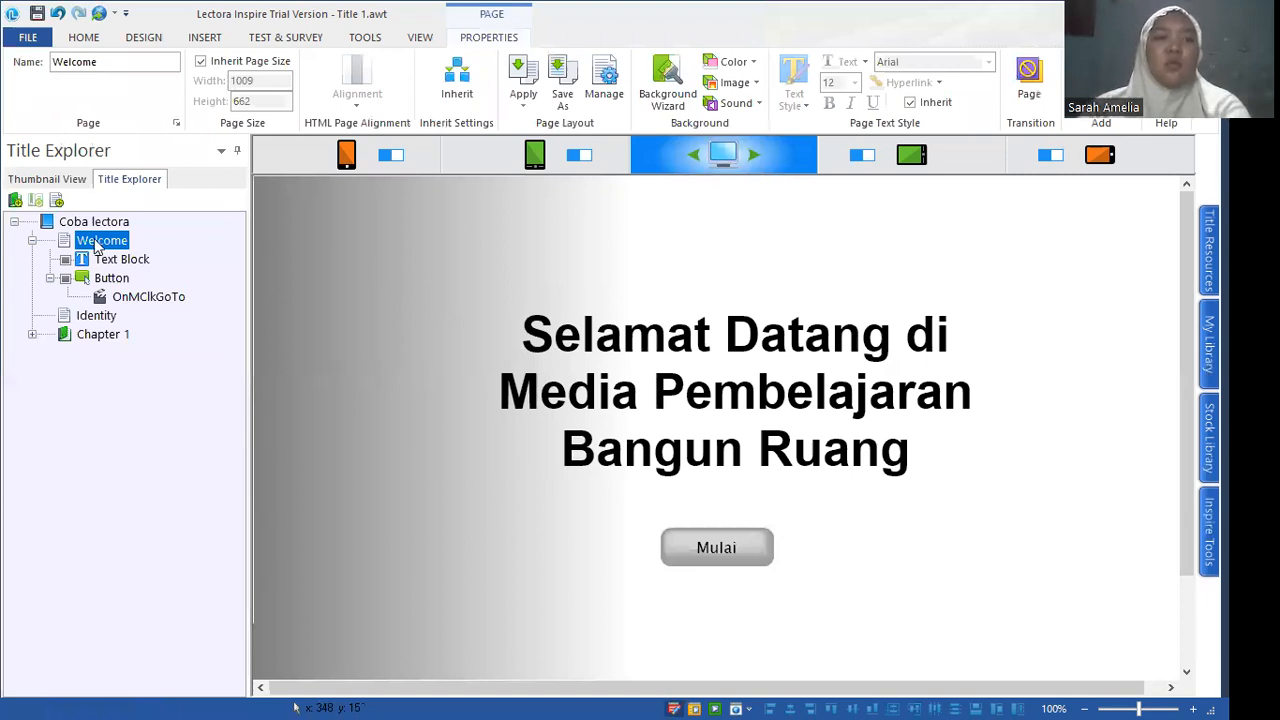
Add a text block to the Identity page reading "Isilah data dirimu dengan teliti".
left_click(98, 316)
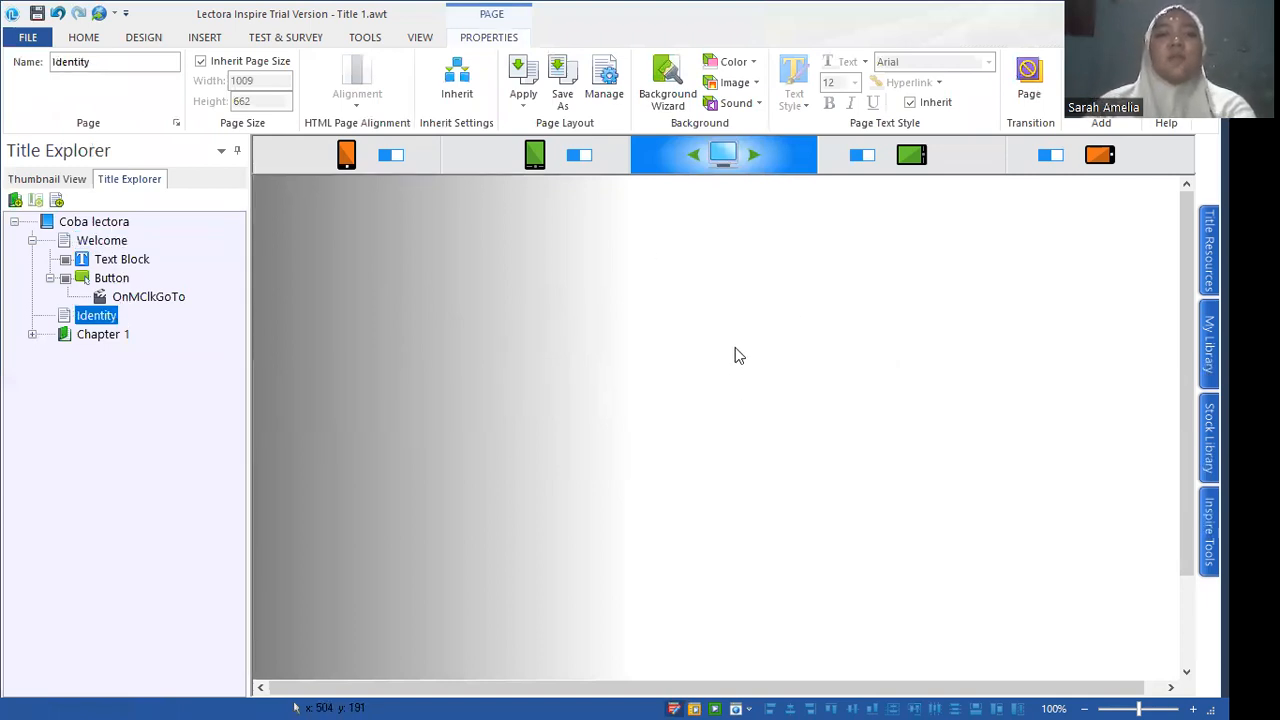
left_click(82, 40)
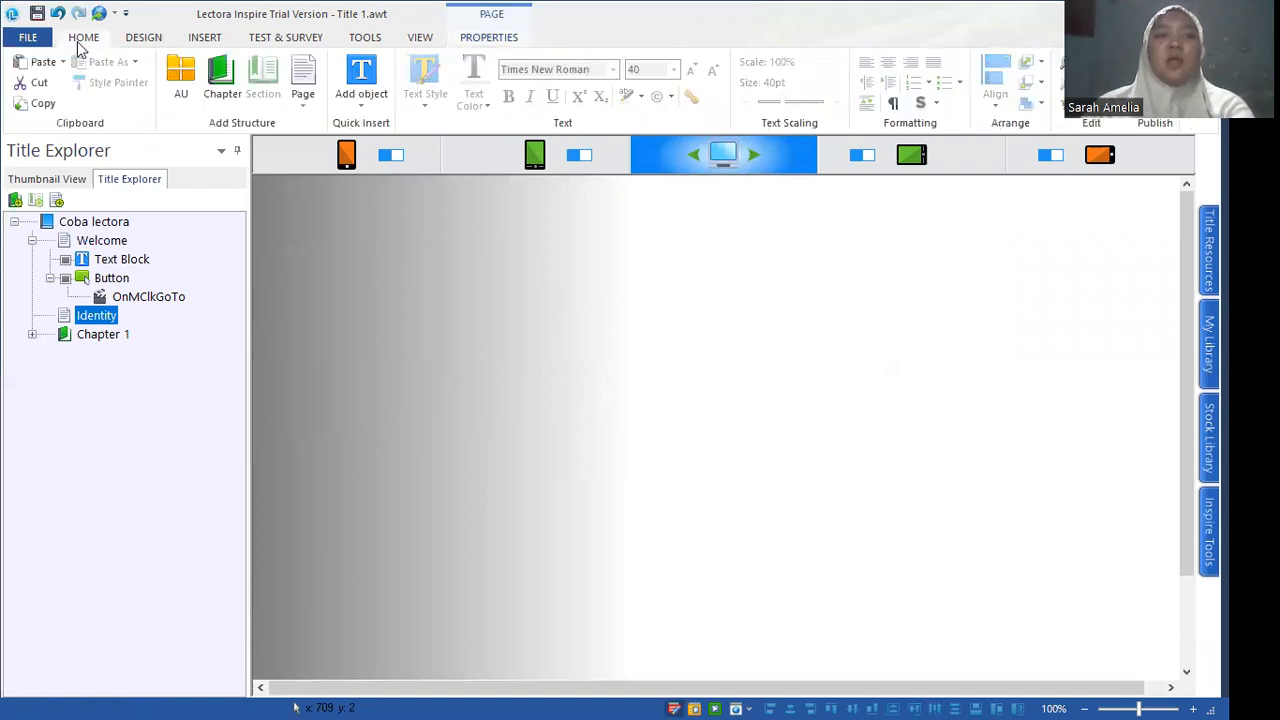
left_click(165, 38)
left_click(205, 38)
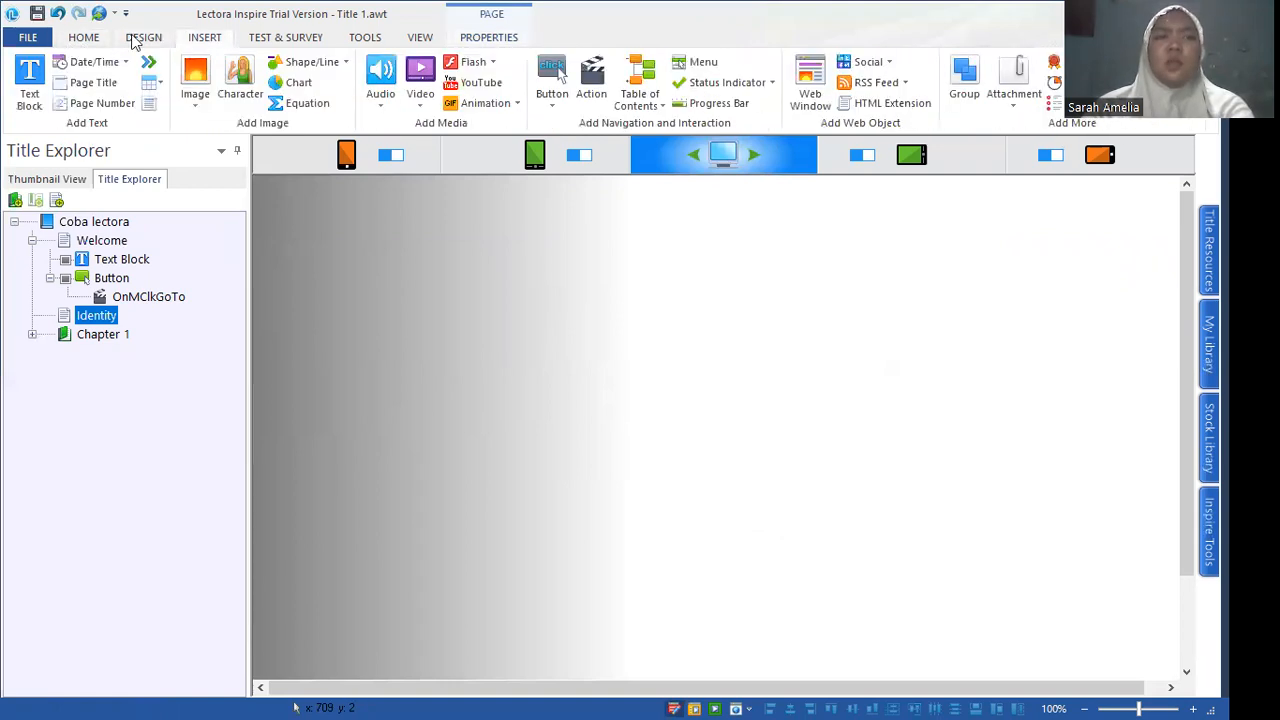
left_click(29, 80)
double_click(716, 430)
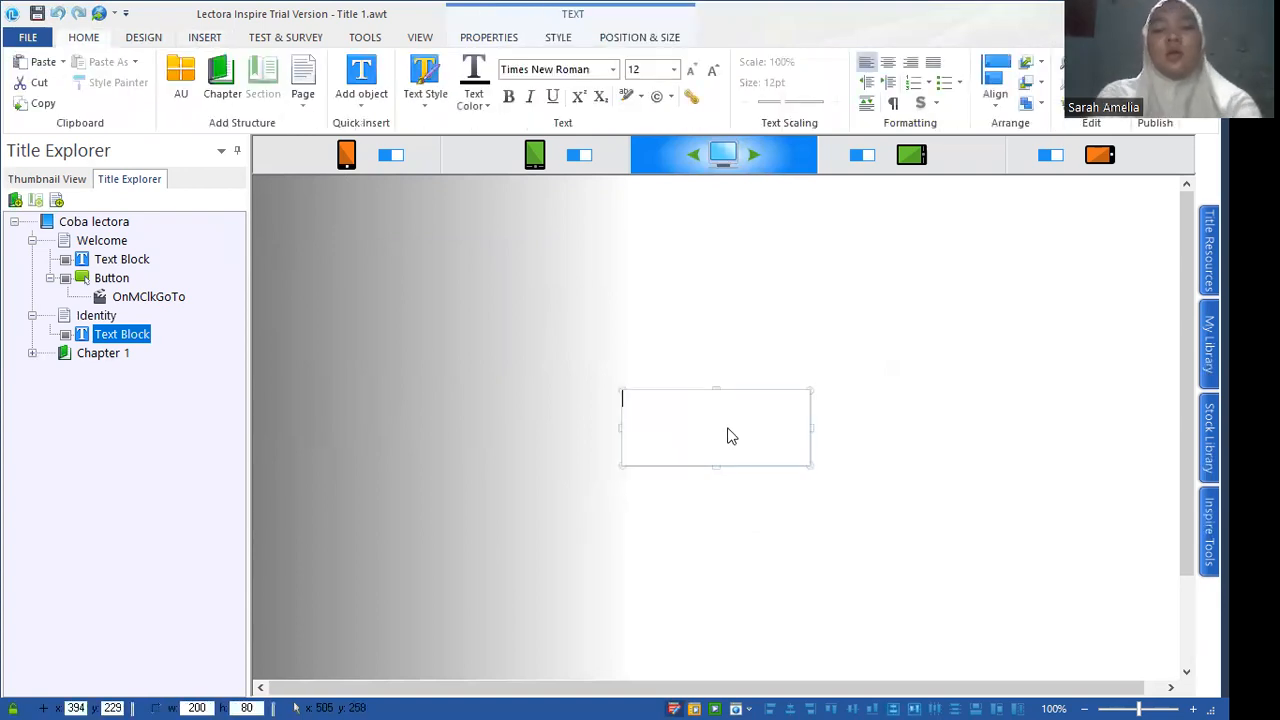
type("M")
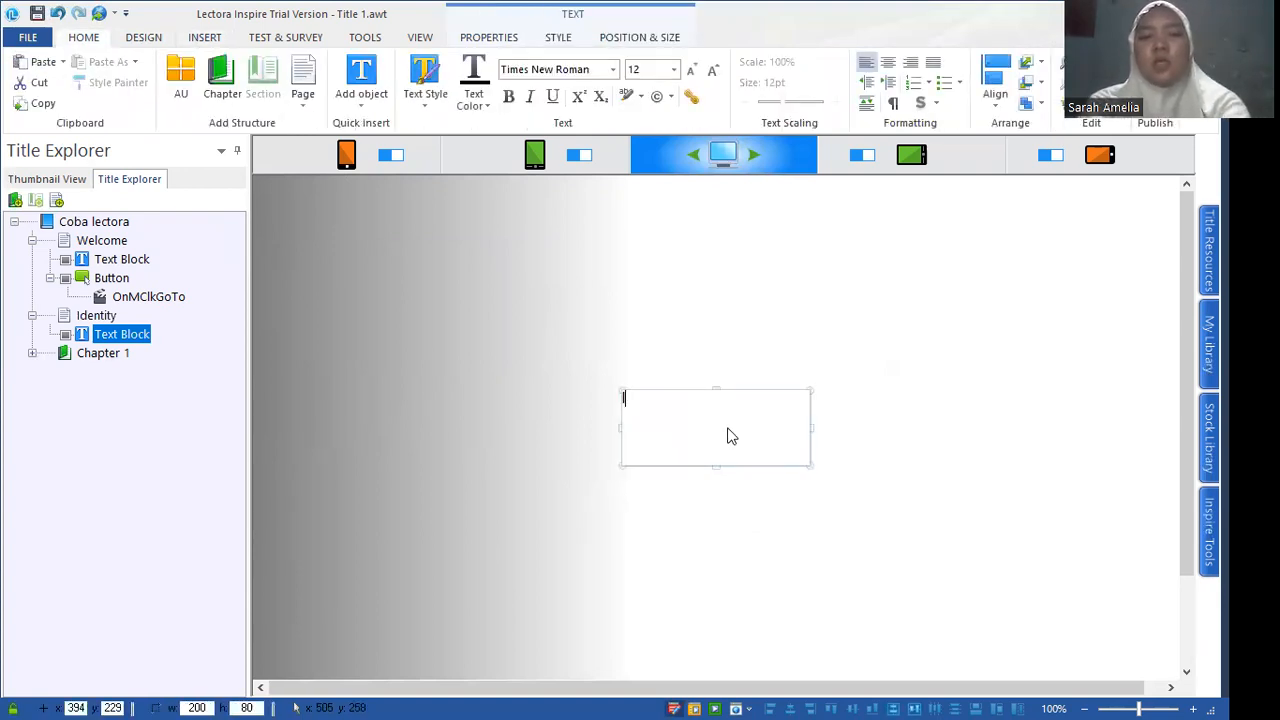
type("silah data ")
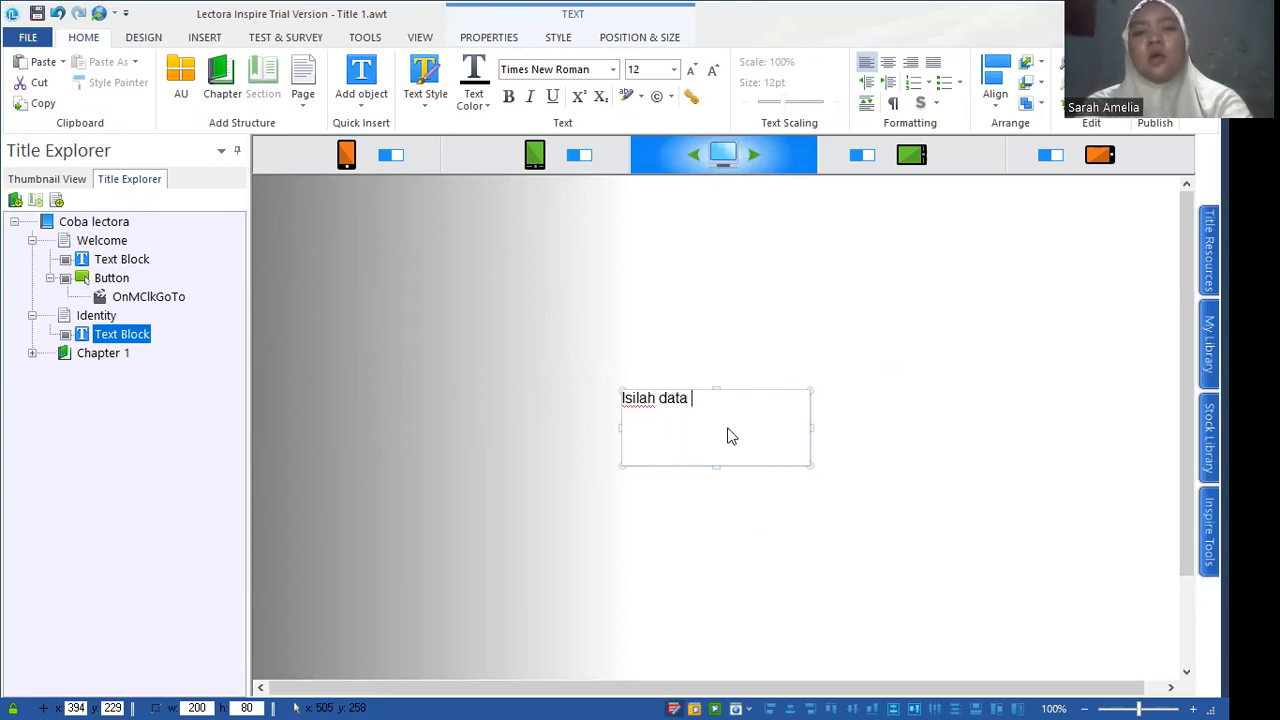
type("dirimu dengan teliti")
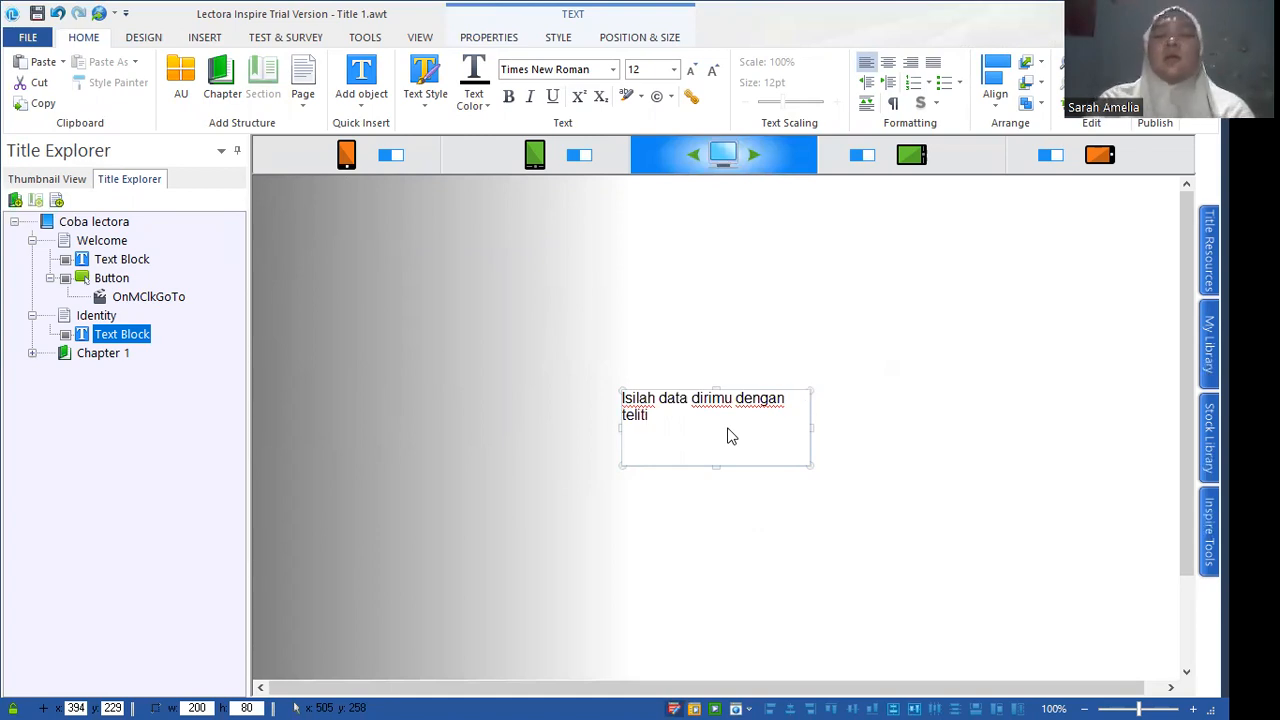
Set the Identity page's instruction text to size 25, widen its block to about 438 and move it to about x 104, y 98.
left_click_drag(810, 424, 892, 424)
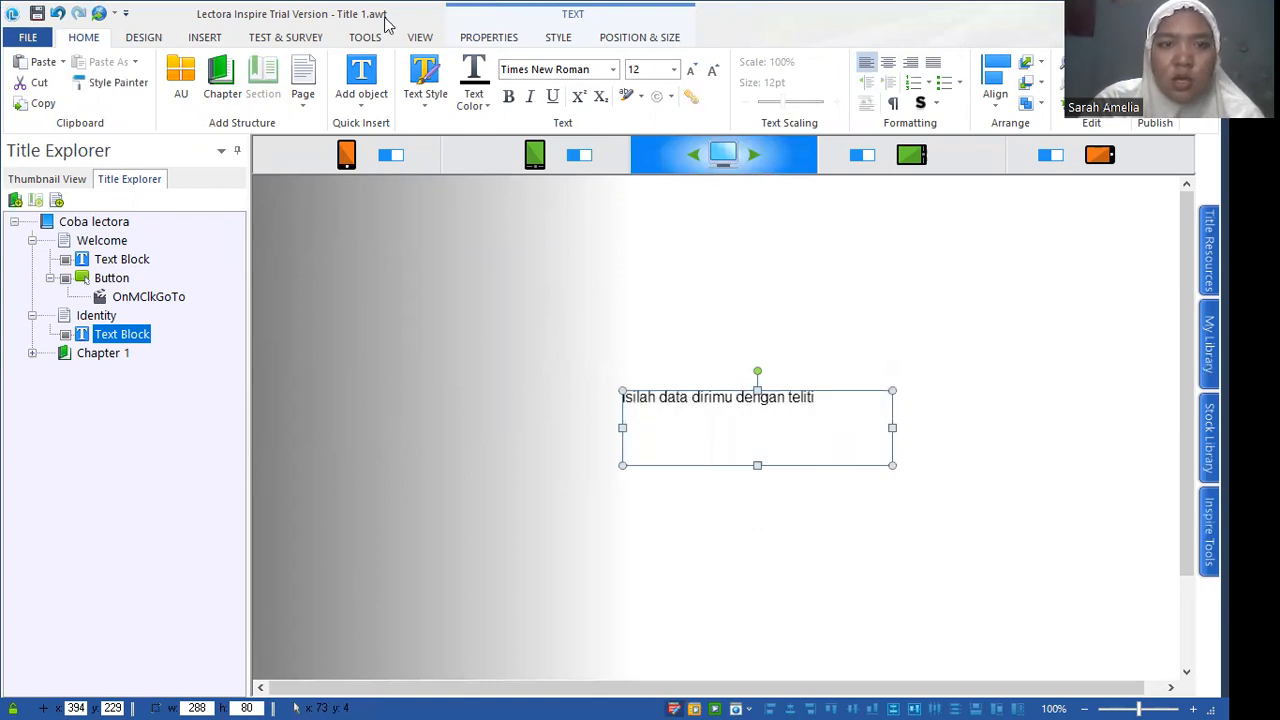
left_click(656, 68)
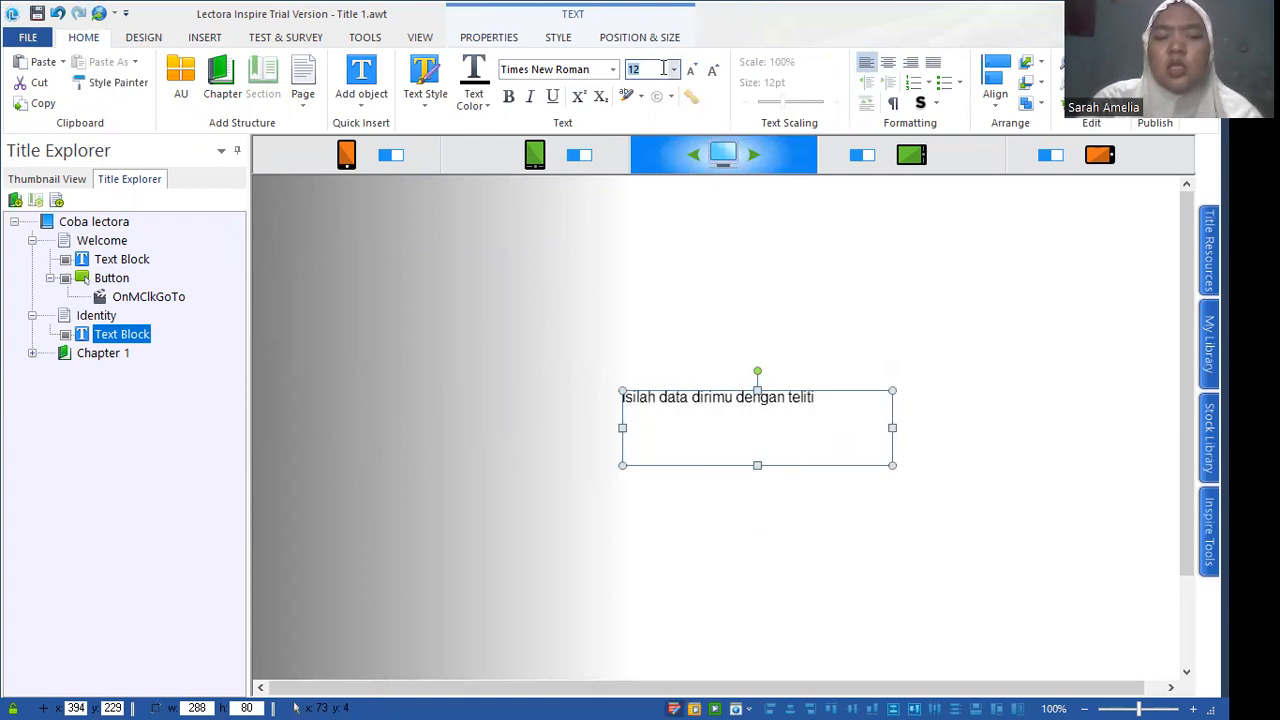
type("25")
key("Return")
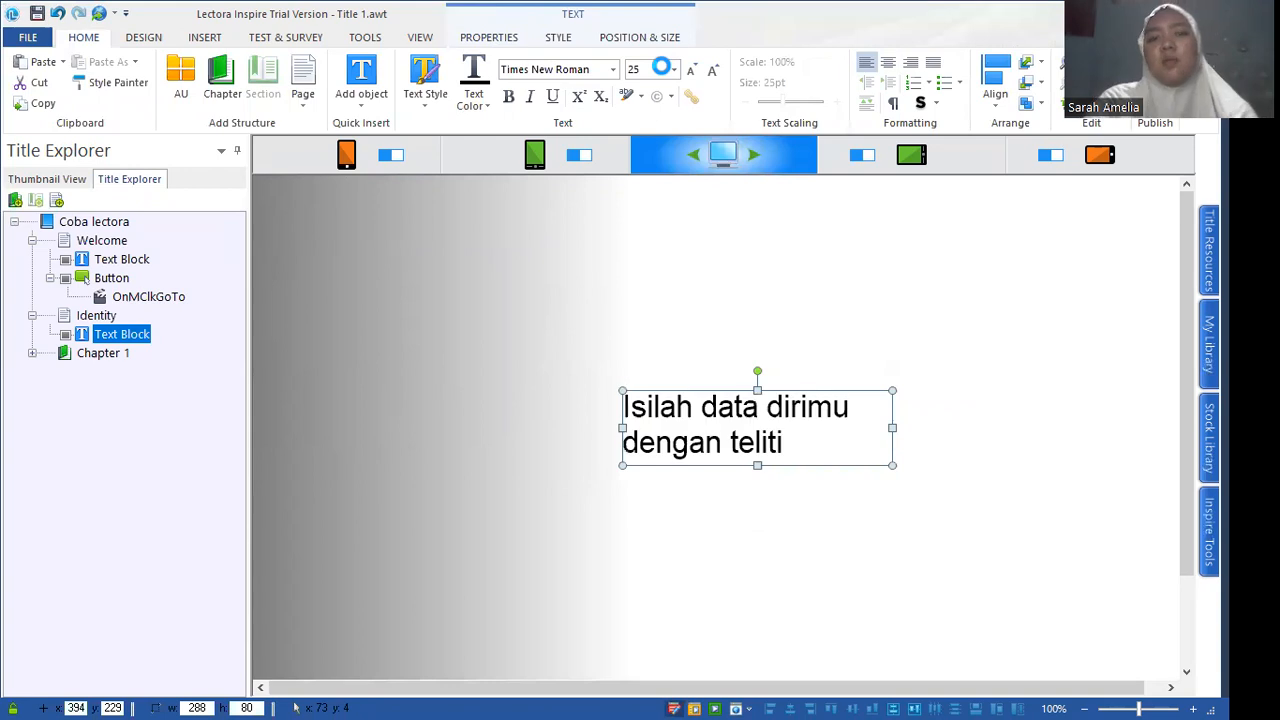
left_click_drag(897, 425, 1032, 427)
left_click_drag(877, 394, 574, 256)
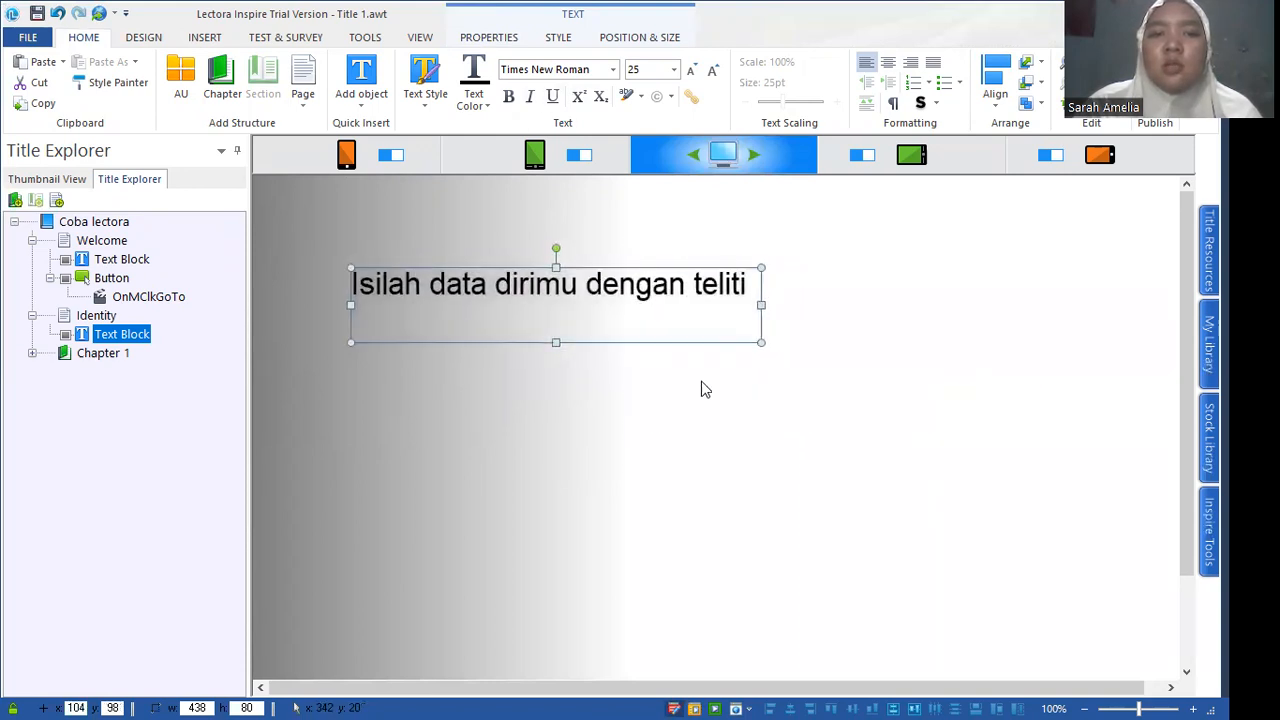
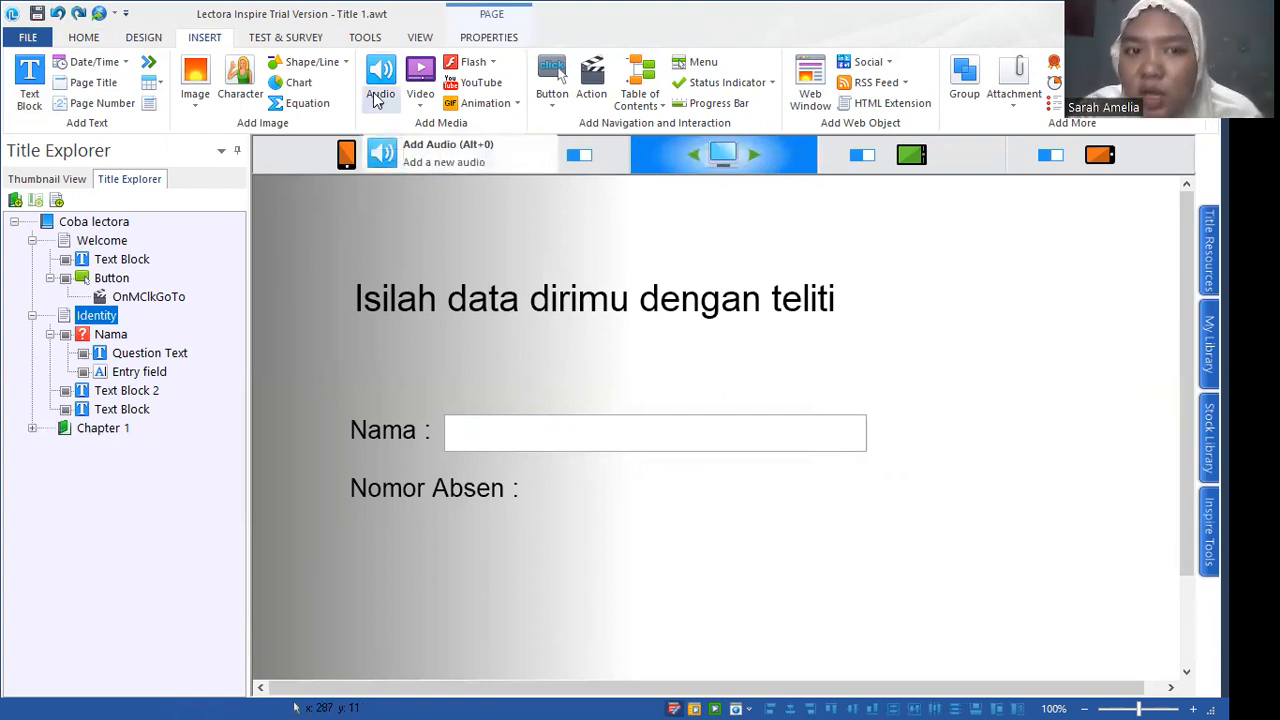
left_click(485, 40)
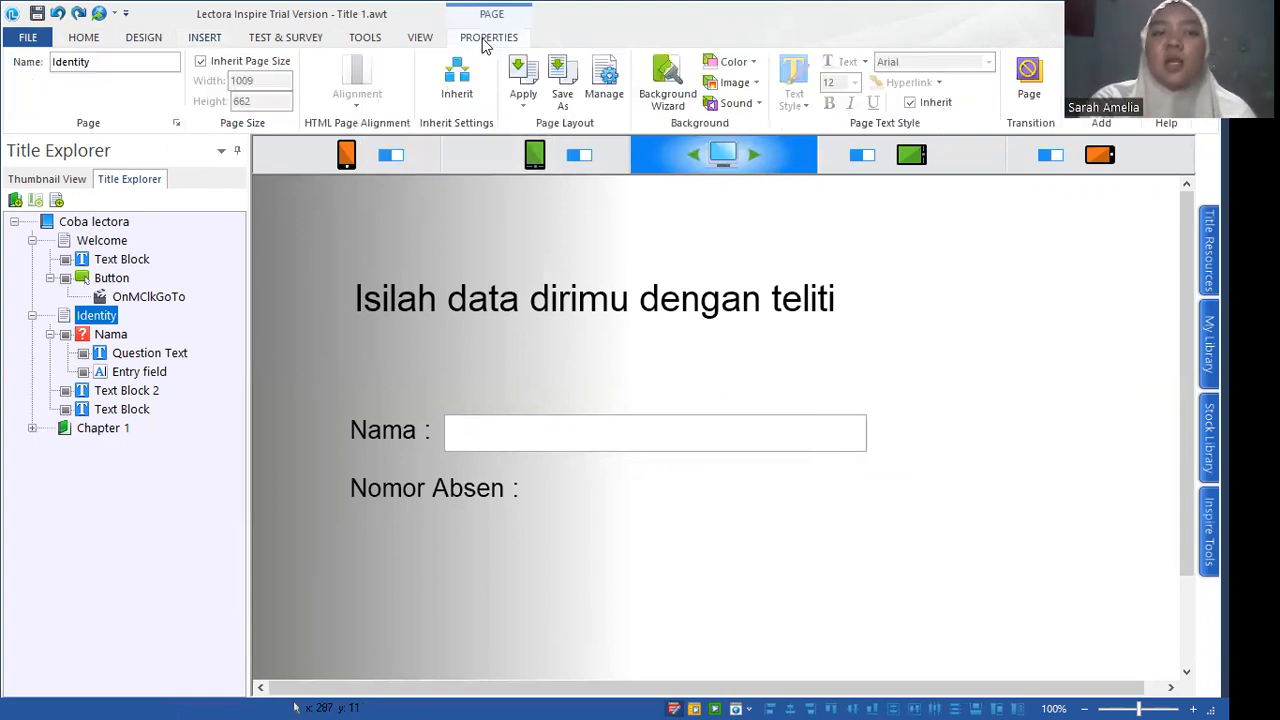
left_click(294, 37)
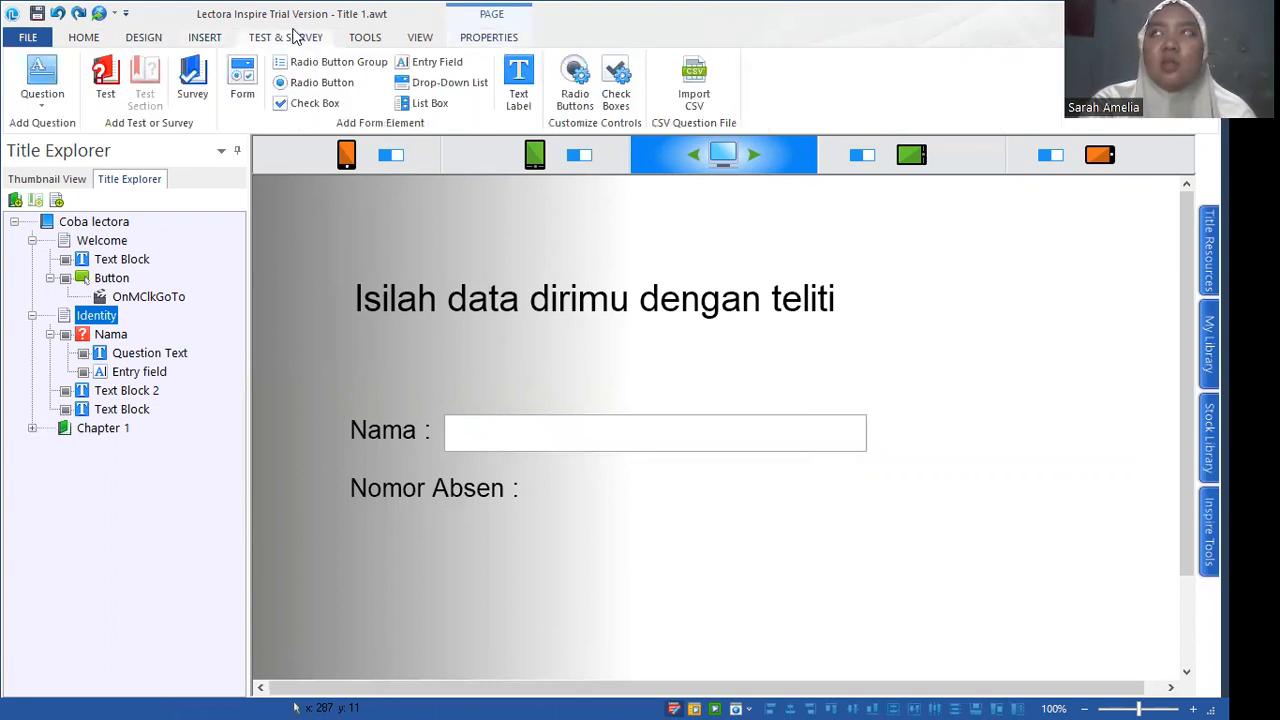
left_click(408, 40)
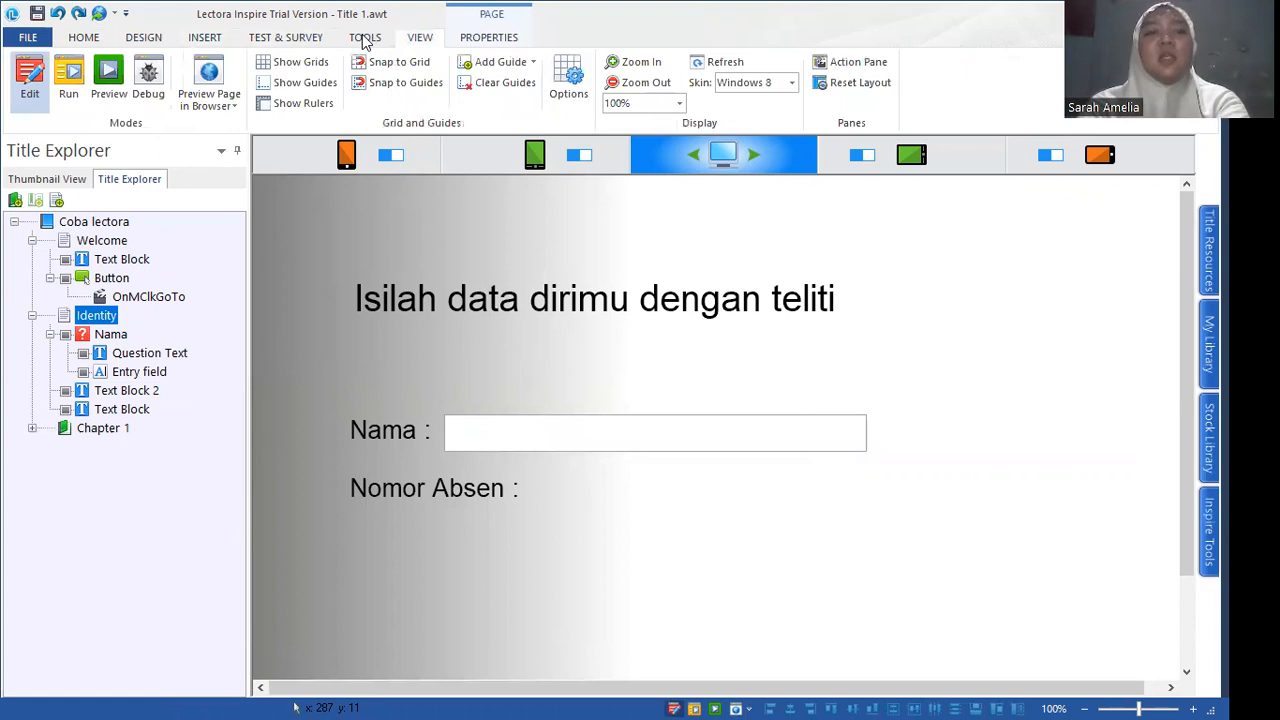
left_click(365, 38)
Add a short-answer question to the Identity page with the name "Absen", variable name "Question_absen" and question text "Absen".
left_click(312, 38)
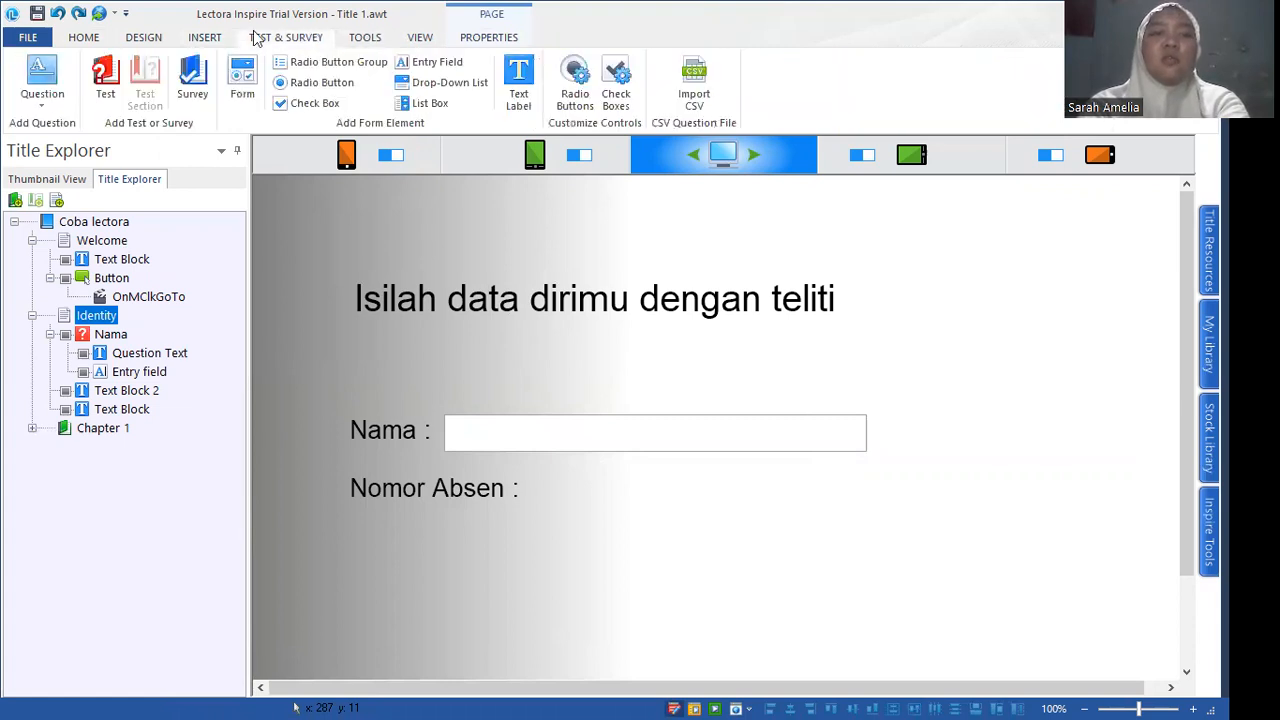
left_click(55, 106)
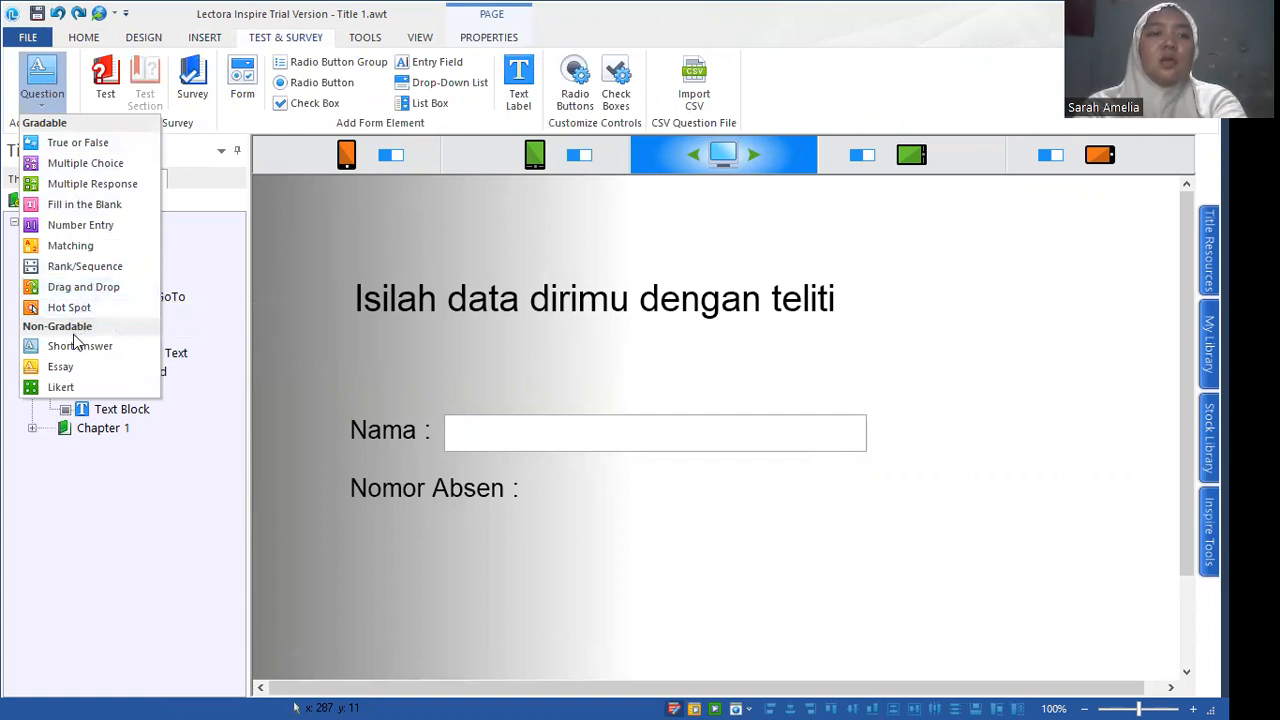
left_click(1116, 432)
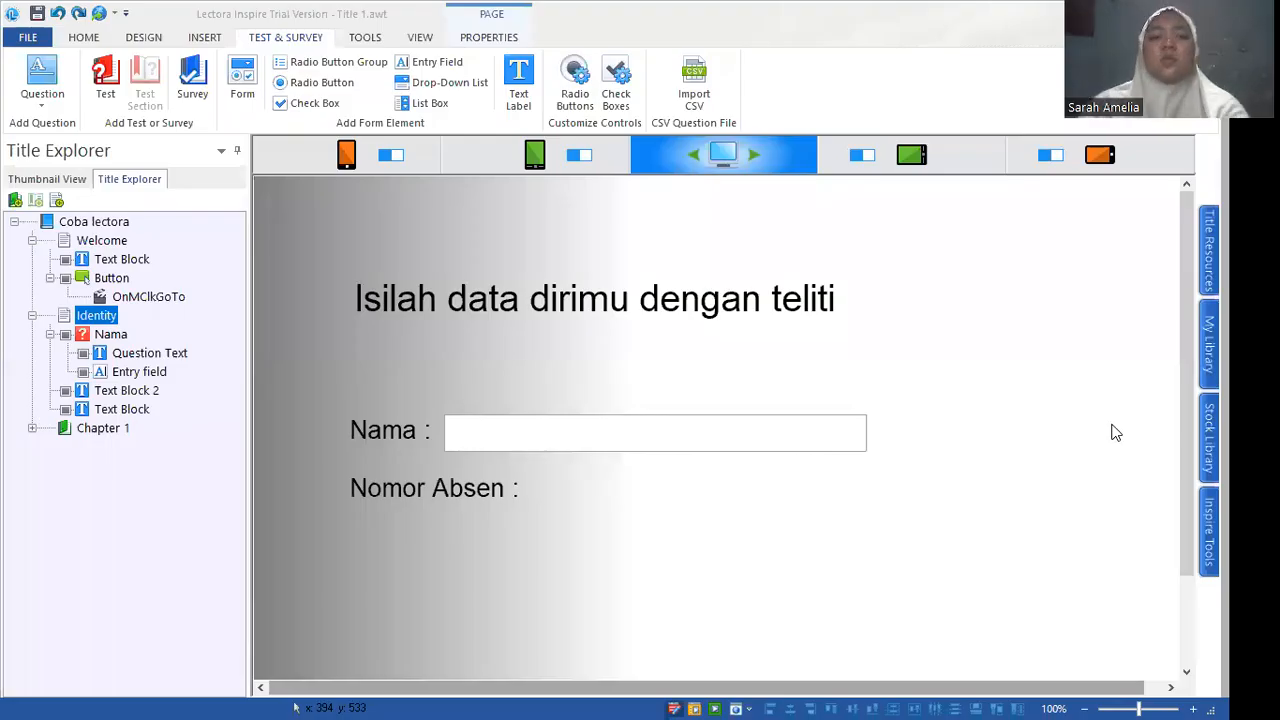
left_click(38, 84)
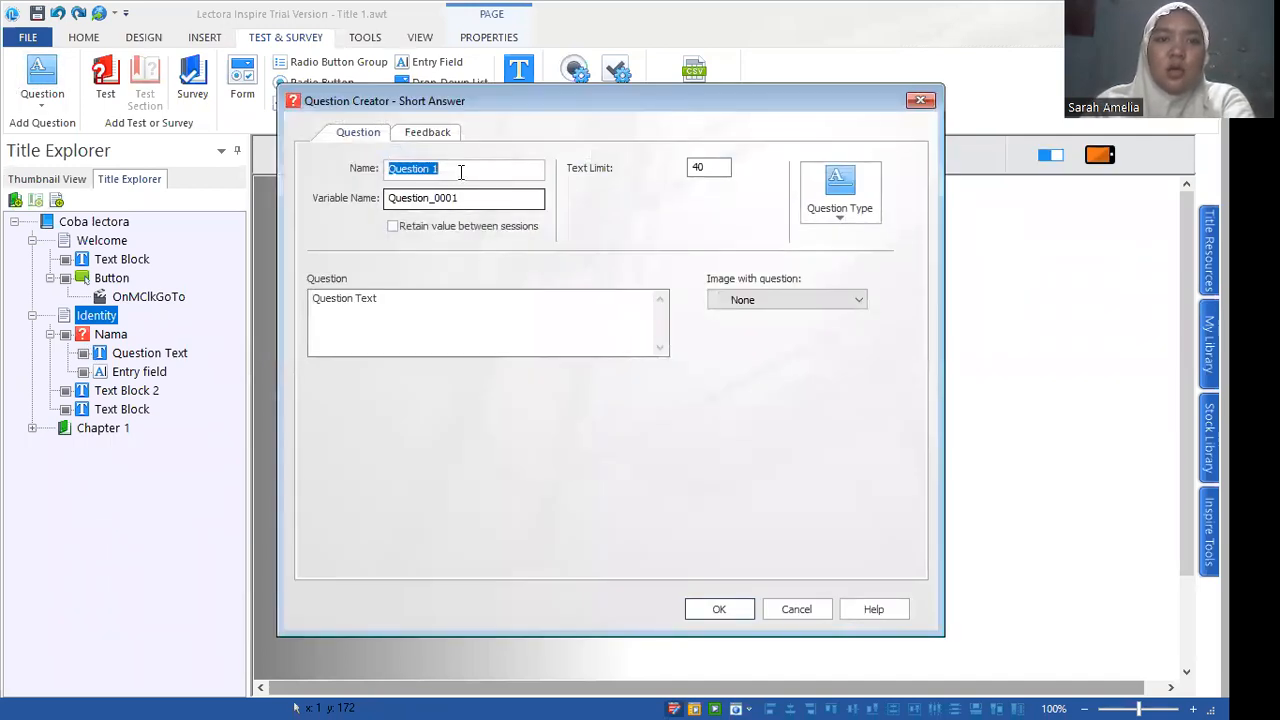
type("a")
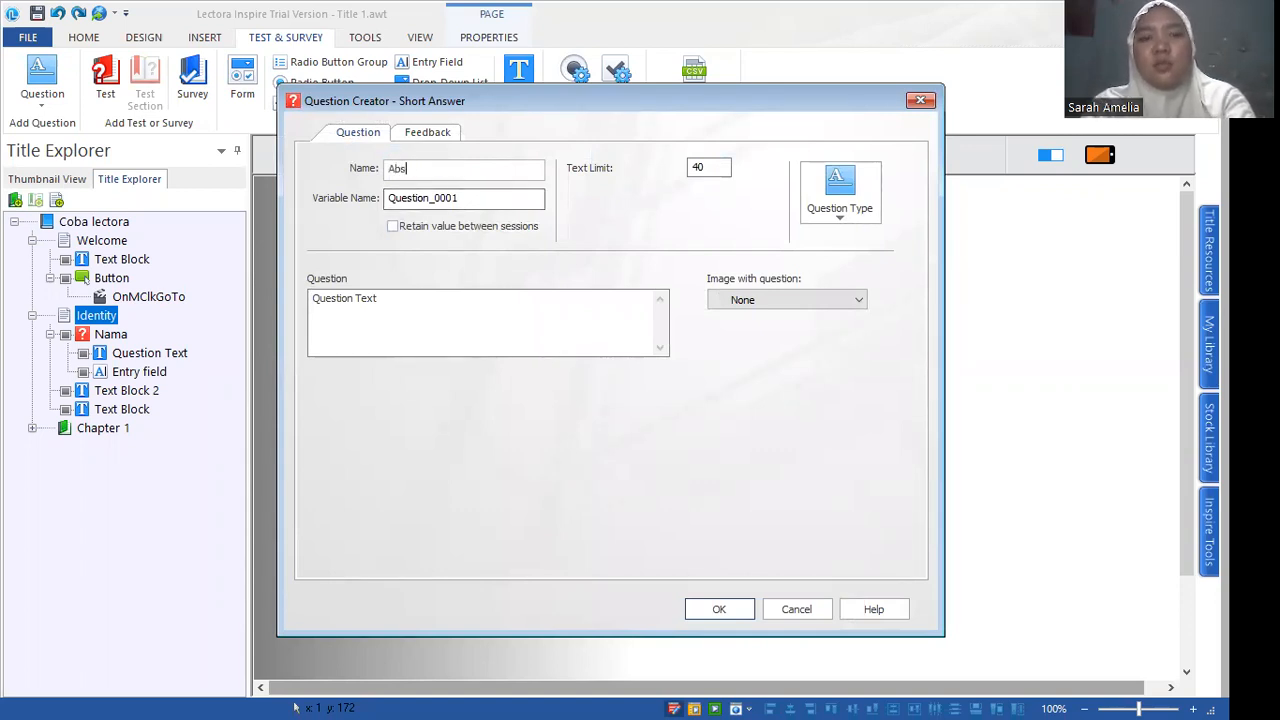
left_click(470, 197)
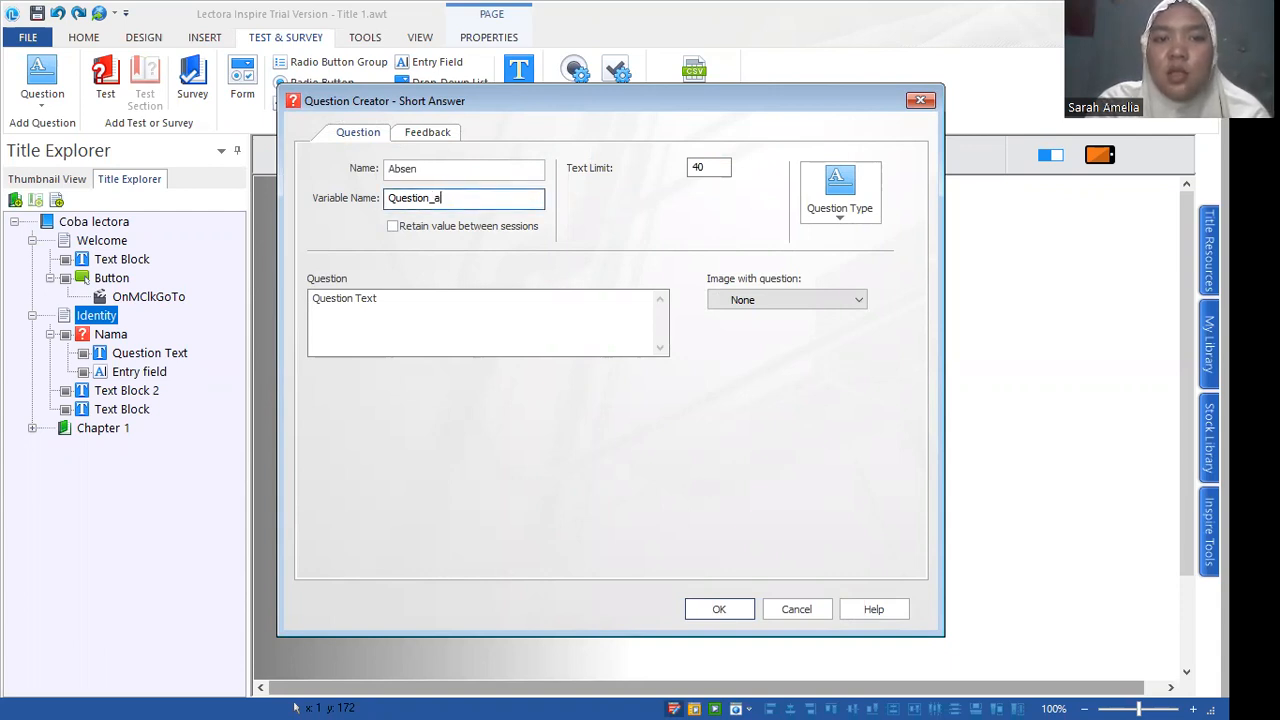
left_click(455, 318)
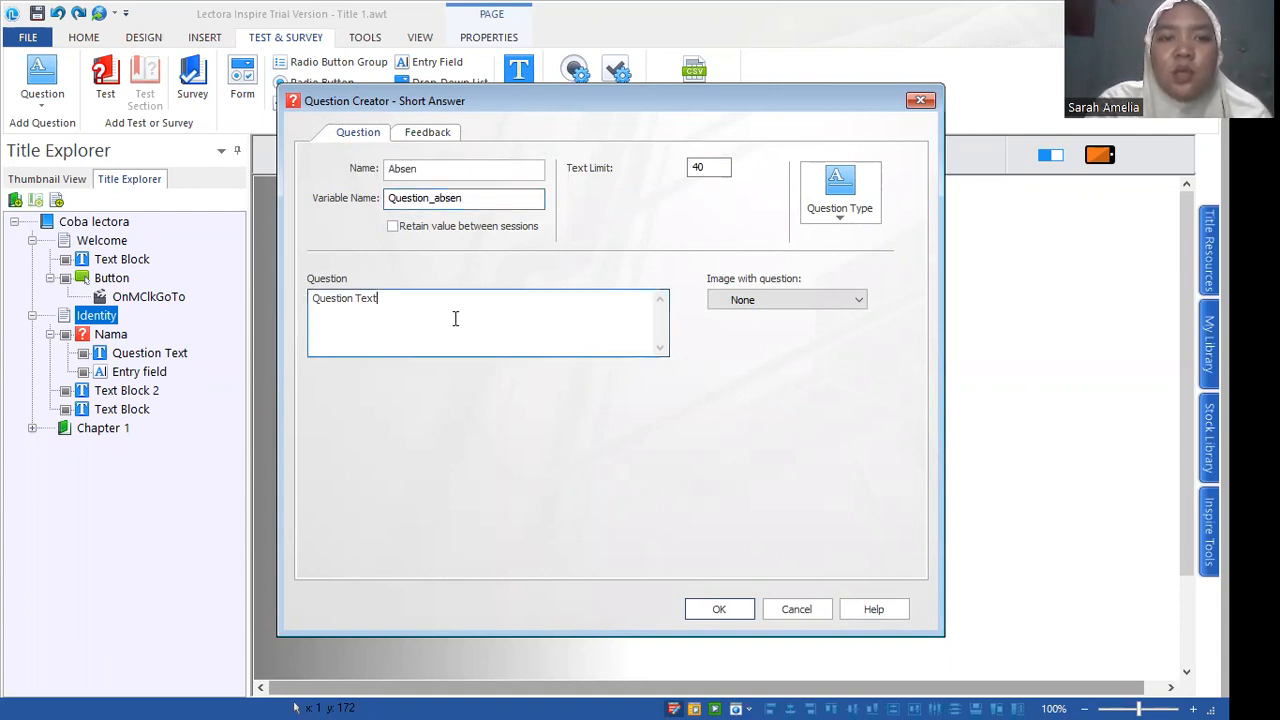
key("ctrl+a")
type("Abs")
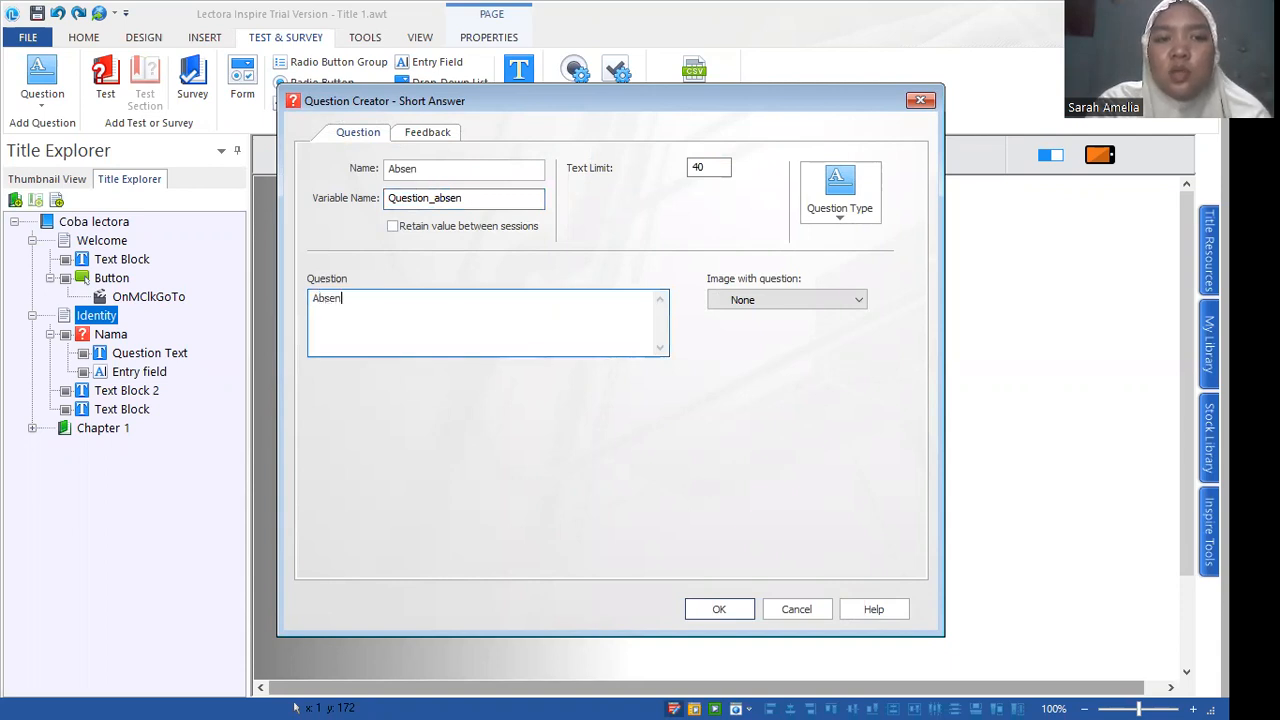
left_click(735, 613)
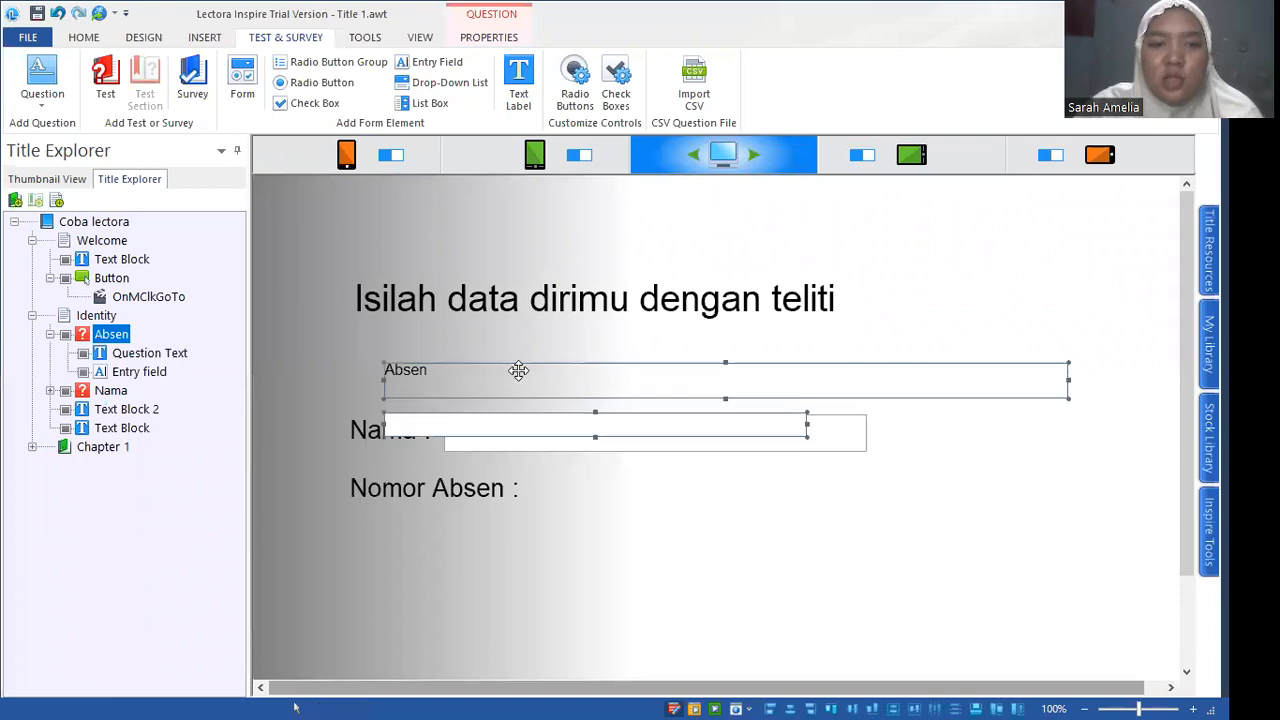
Move the "Absen" question so that its entry field sits beside the "Nomor Absen :" label.
left_click_drag(501, 375, 646, 437)
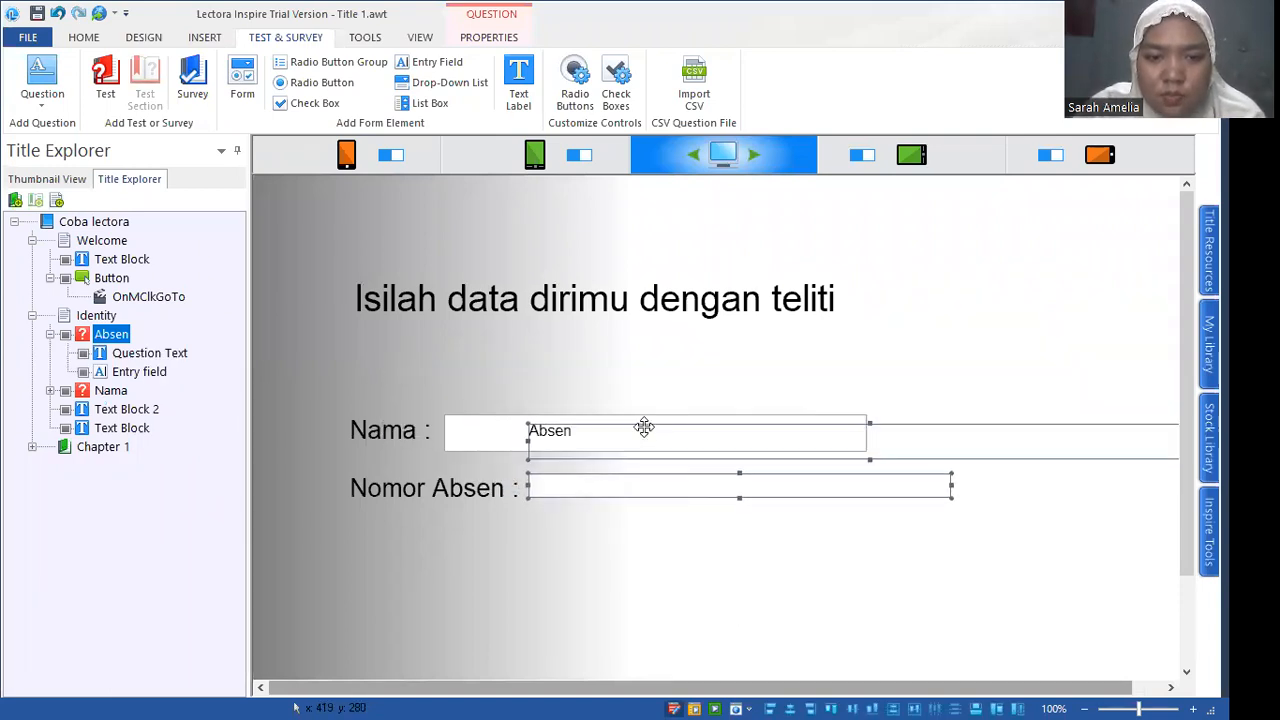
Undo the move of the "Absen" question and set its question text to size 20.
left_click(659, 347)
left_click(912, 440)
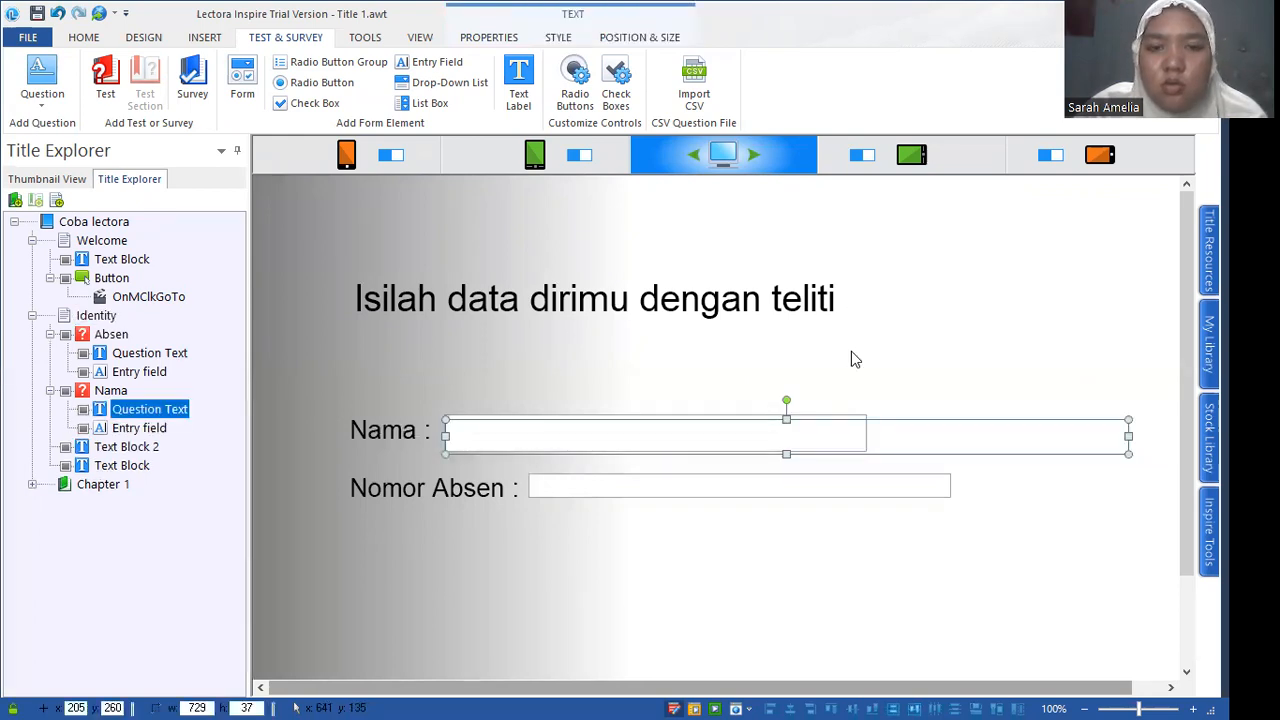
left_click(907, 347)
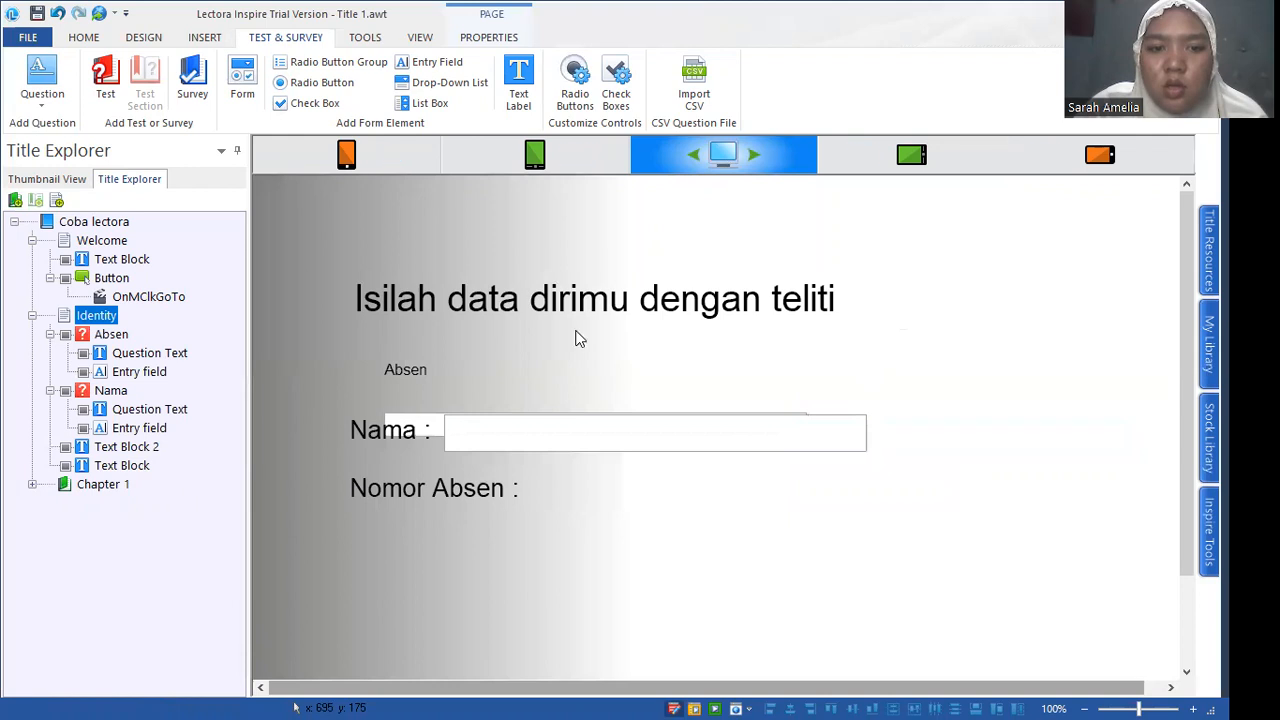
left_click(417, 370)
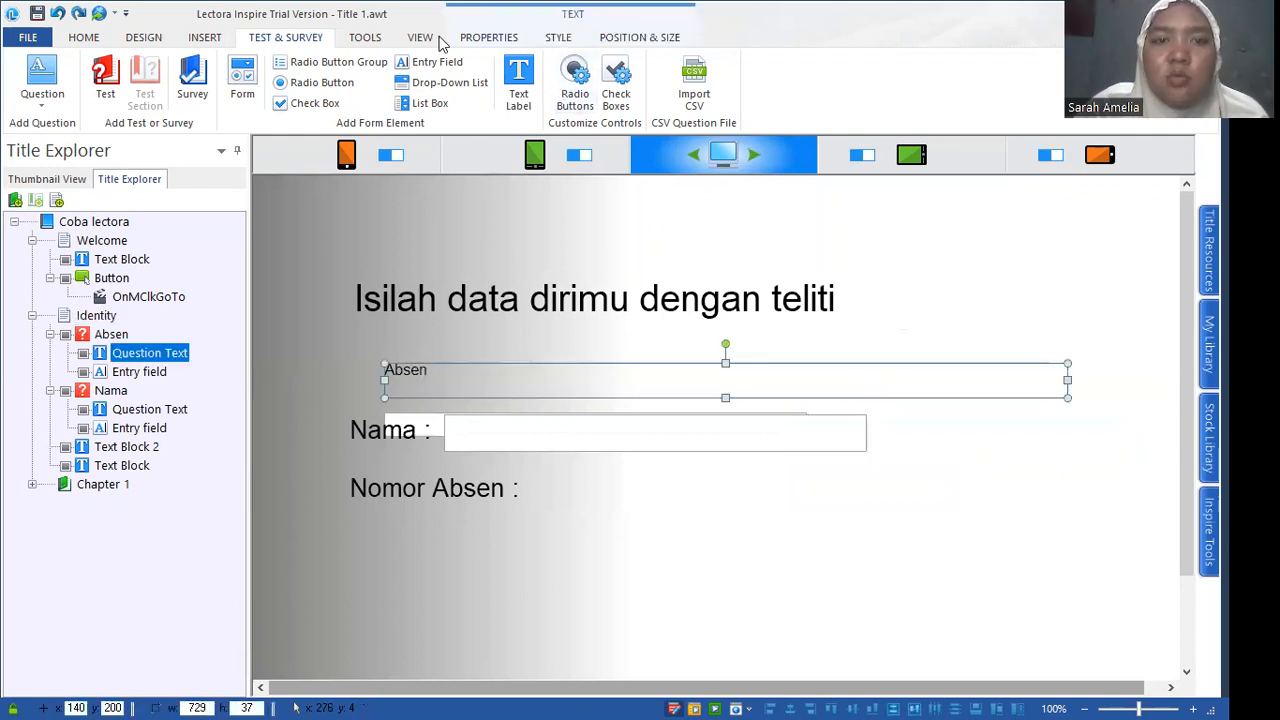
left_click(80, 38)
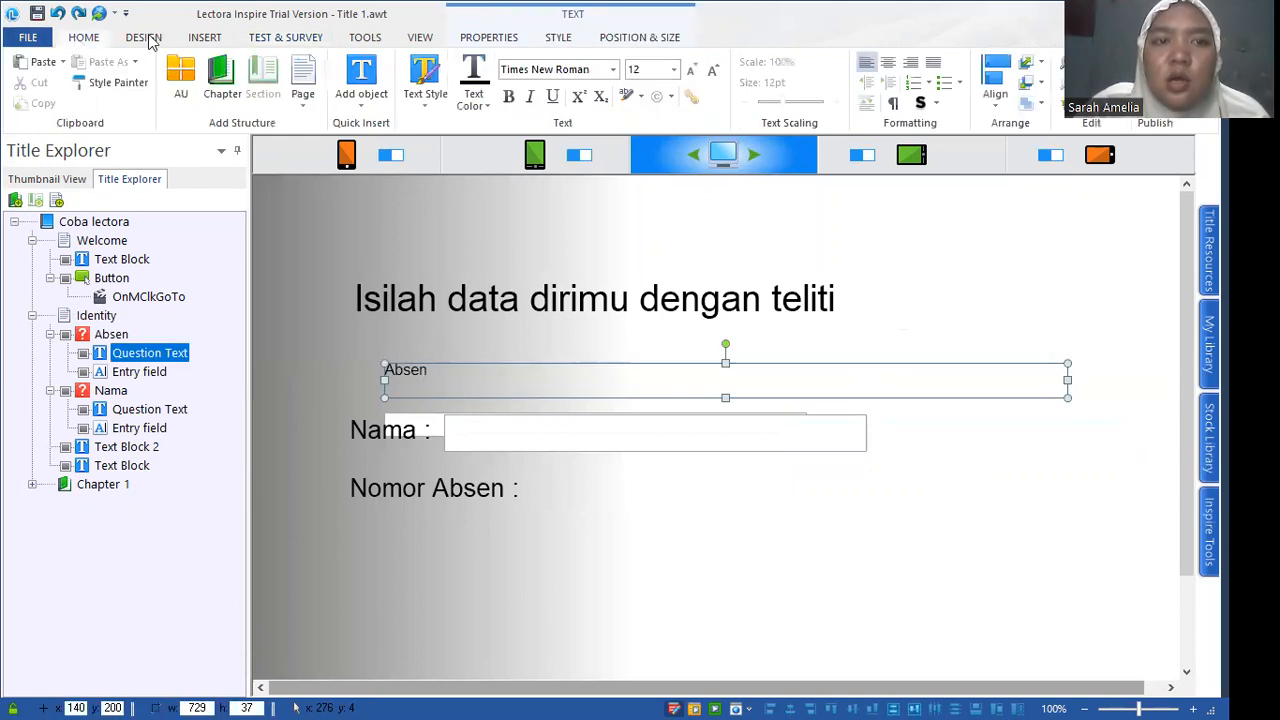
type("20")
key("Return")
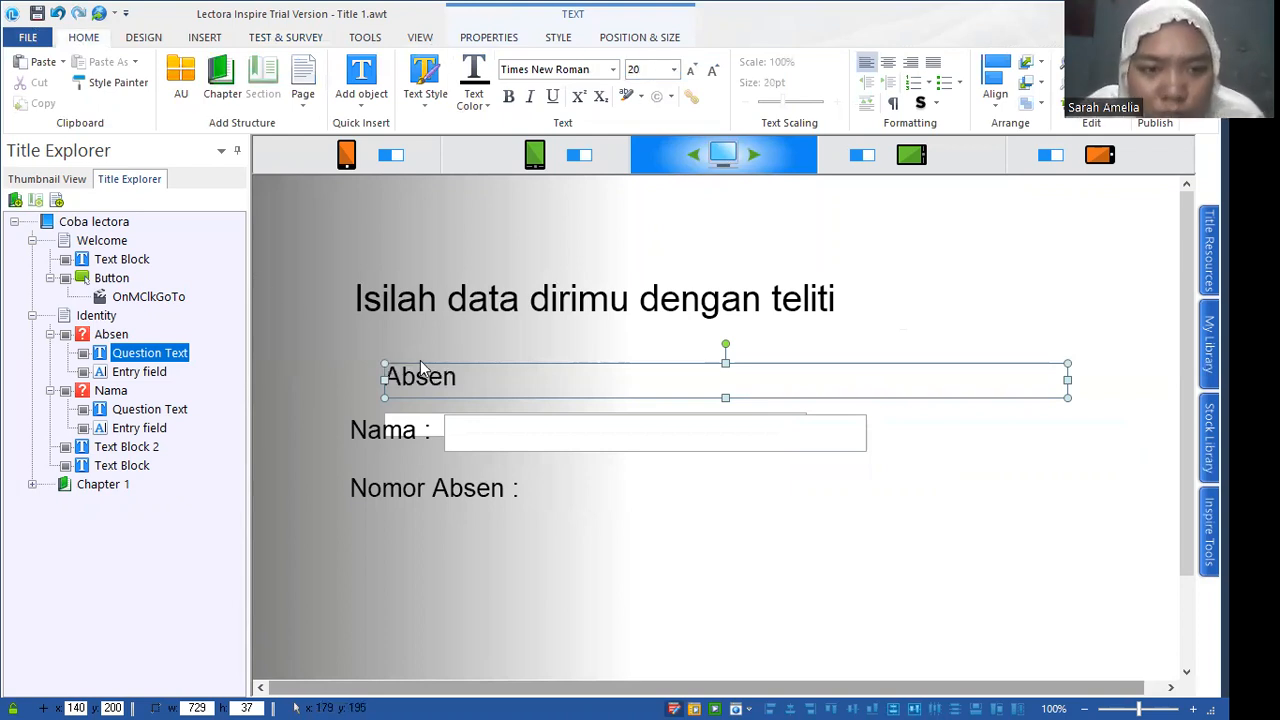
Move the "Absen" entry field beside the "Nomor Absen :" label at about x 293, y 317 and increase its height to about 41.
left_click(425, 422)
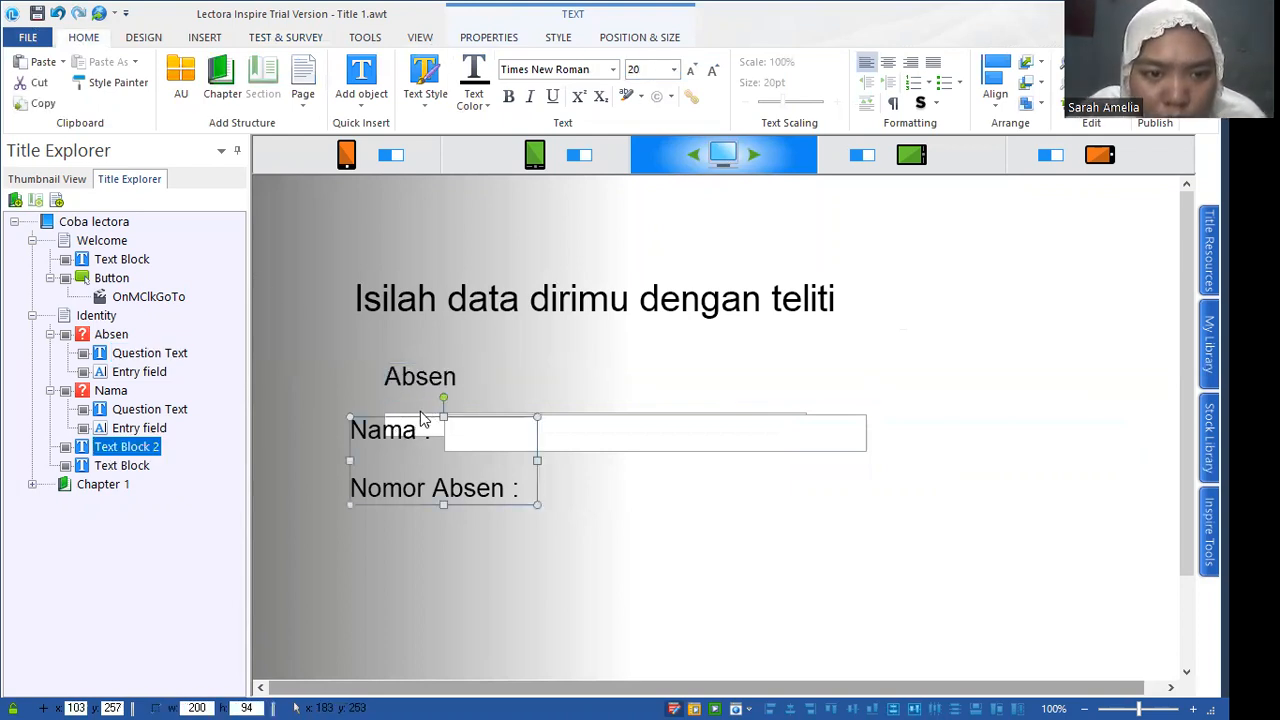
left_click(391, 412)
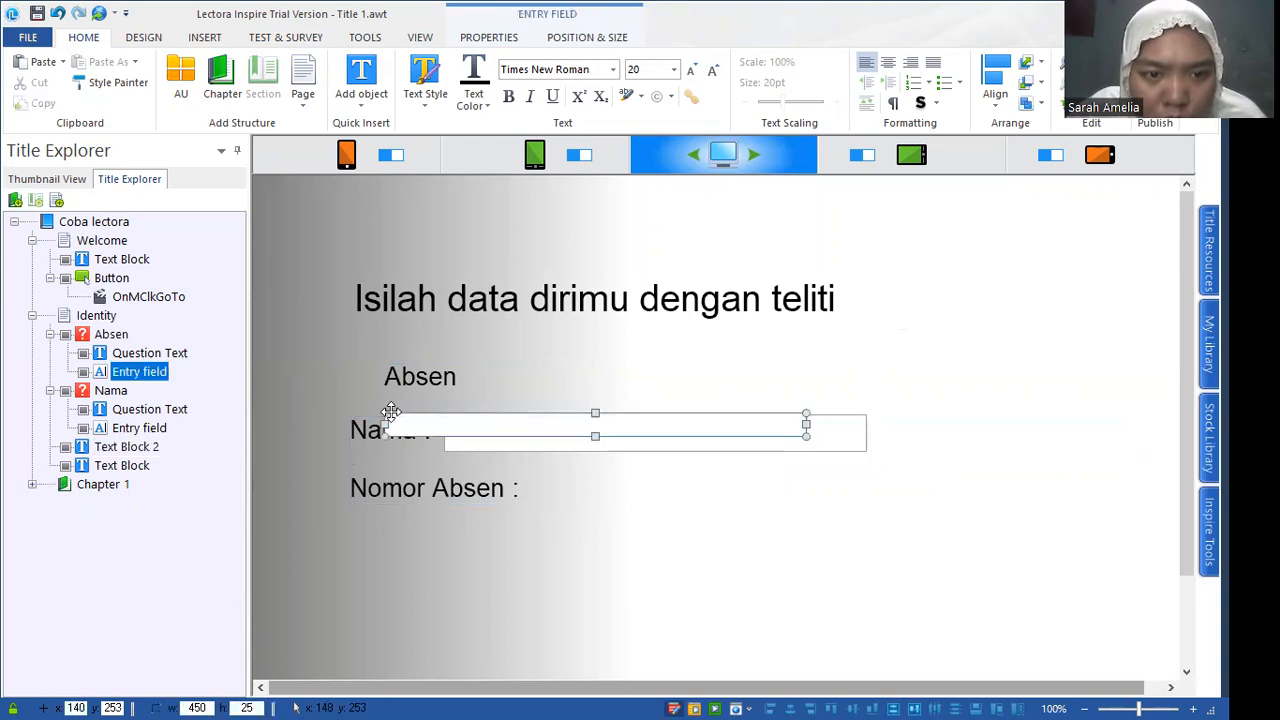
left_click_drag(429, 417, 571, 476)
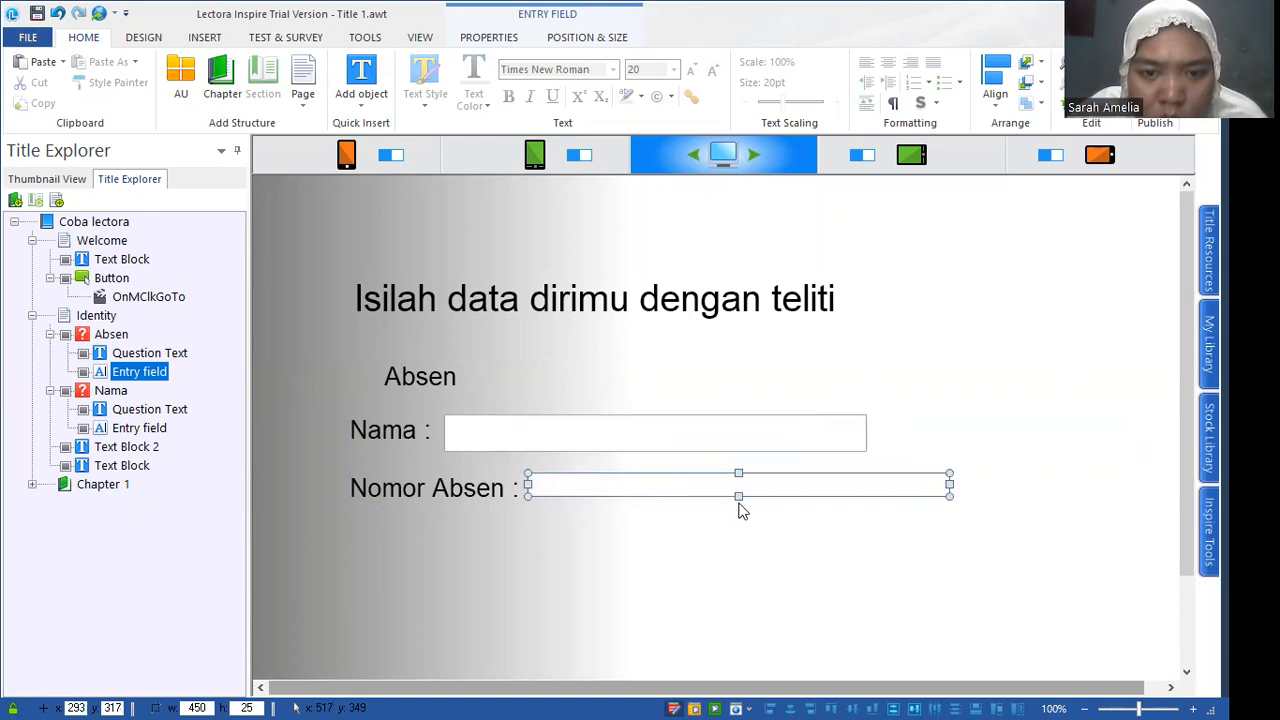
left_click_drag(738, 496, 738, 511)
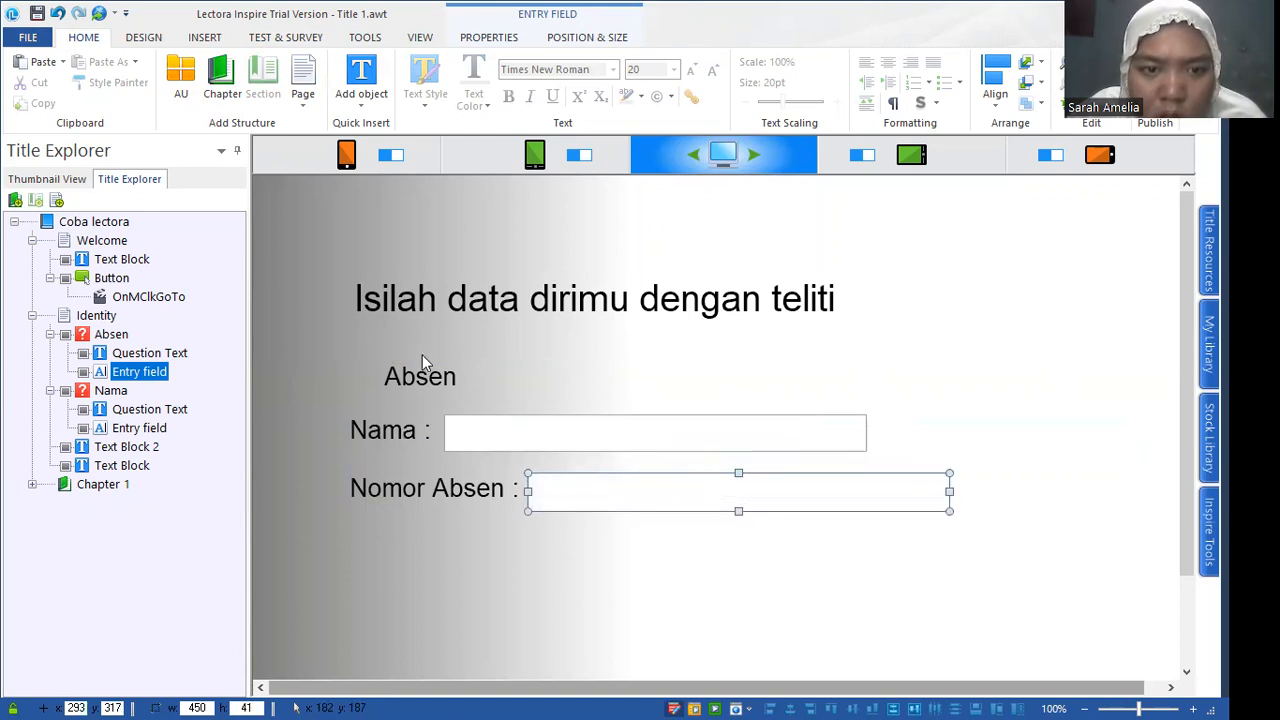
Move the "Absen" question text onto its entry field at about x 292, y 318 and delete its wording.
left_click(418, 380)
left_click_drag(418, 380, 614, 487)
double_click(614, 487)
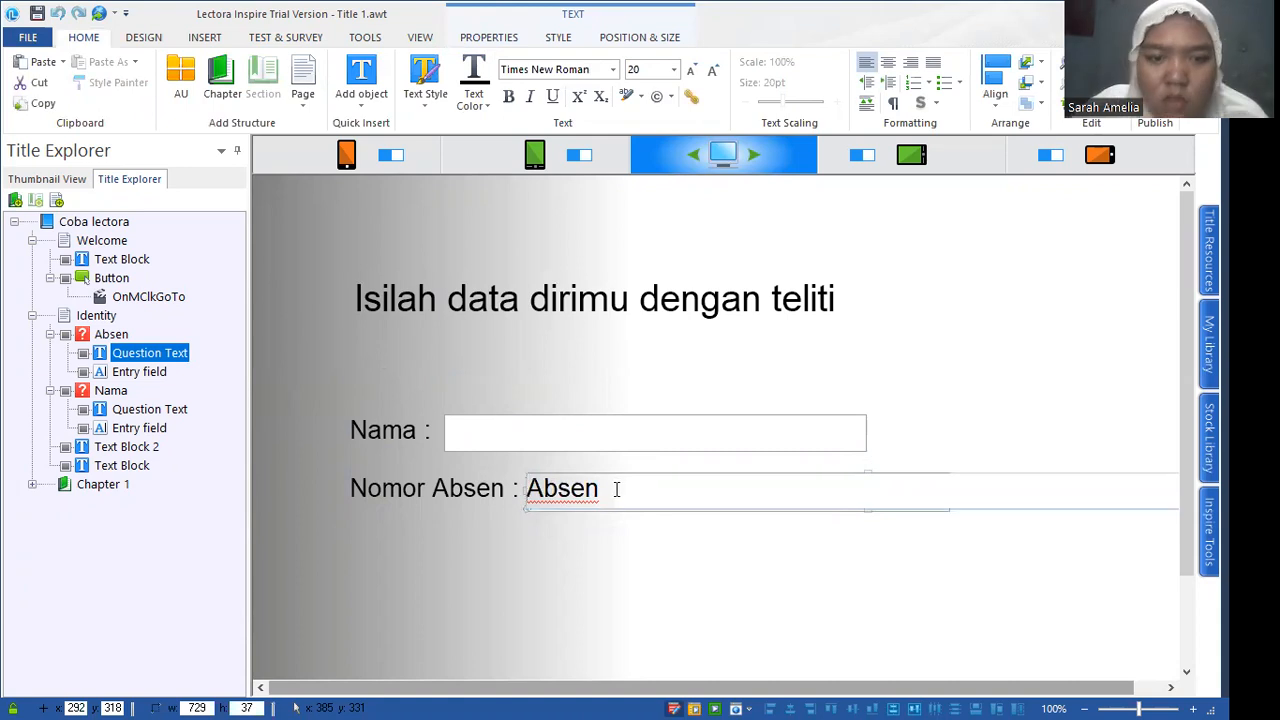
double_click(579, 488)
key("BackSpace")
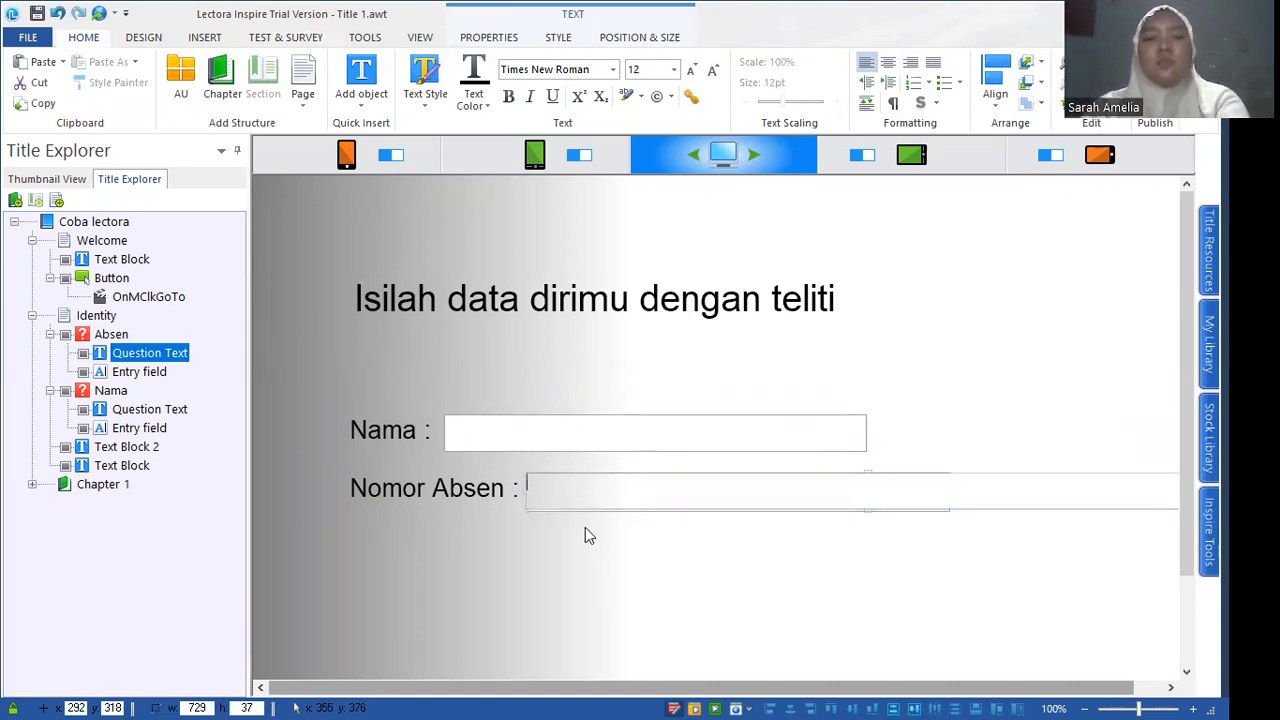
Set the font size of the emptied "Absen" question text to 20.
left_click(648, 70)
key("Return")
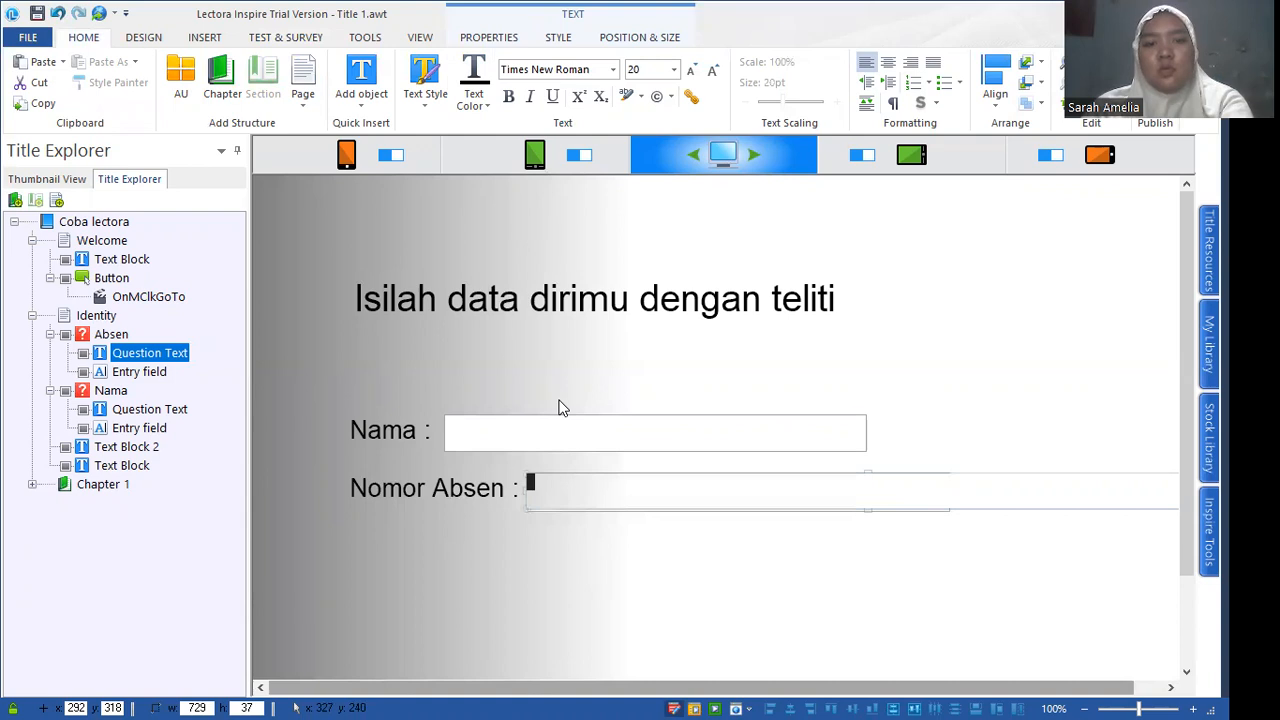
left_click(651, 73)
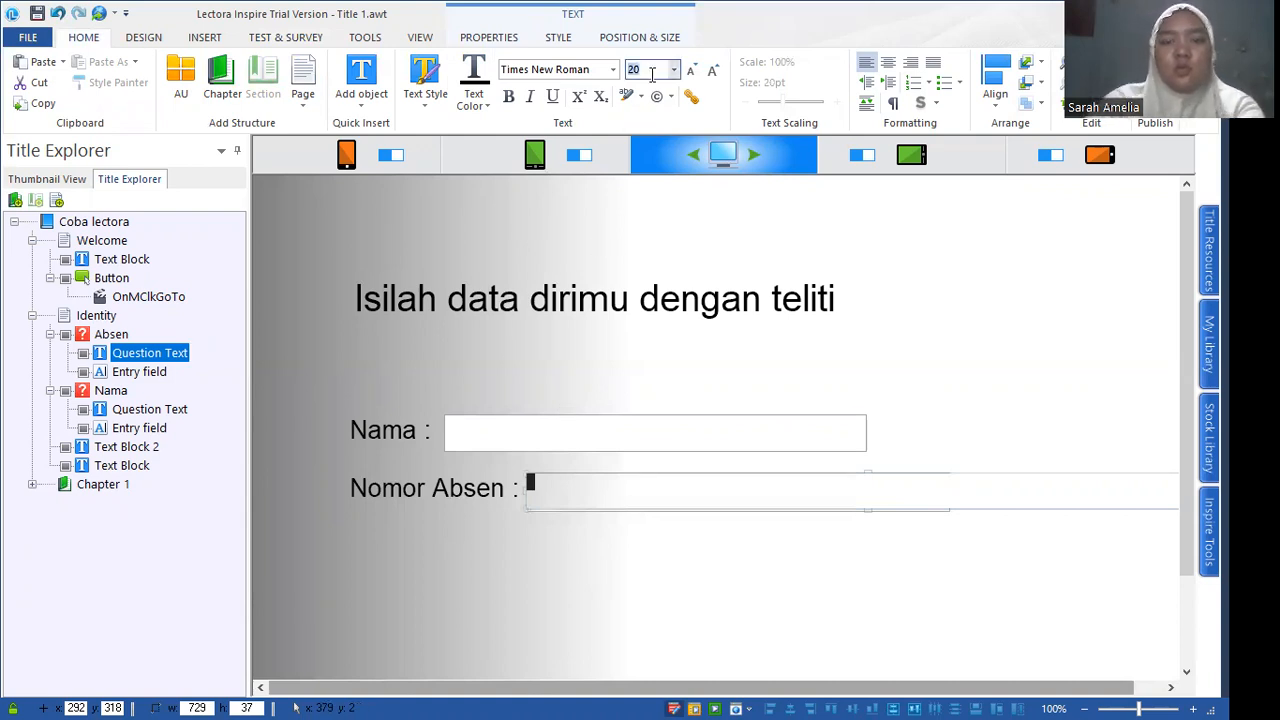
key("Return")
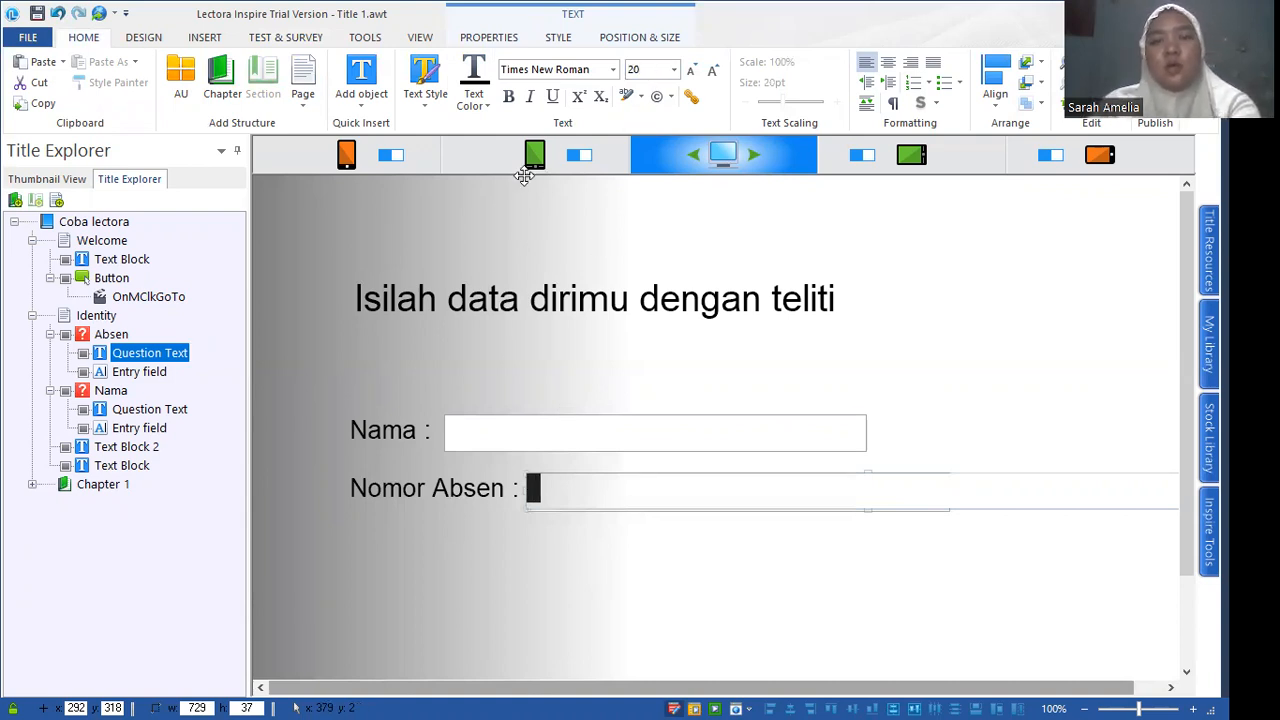
left_click(587, 574)
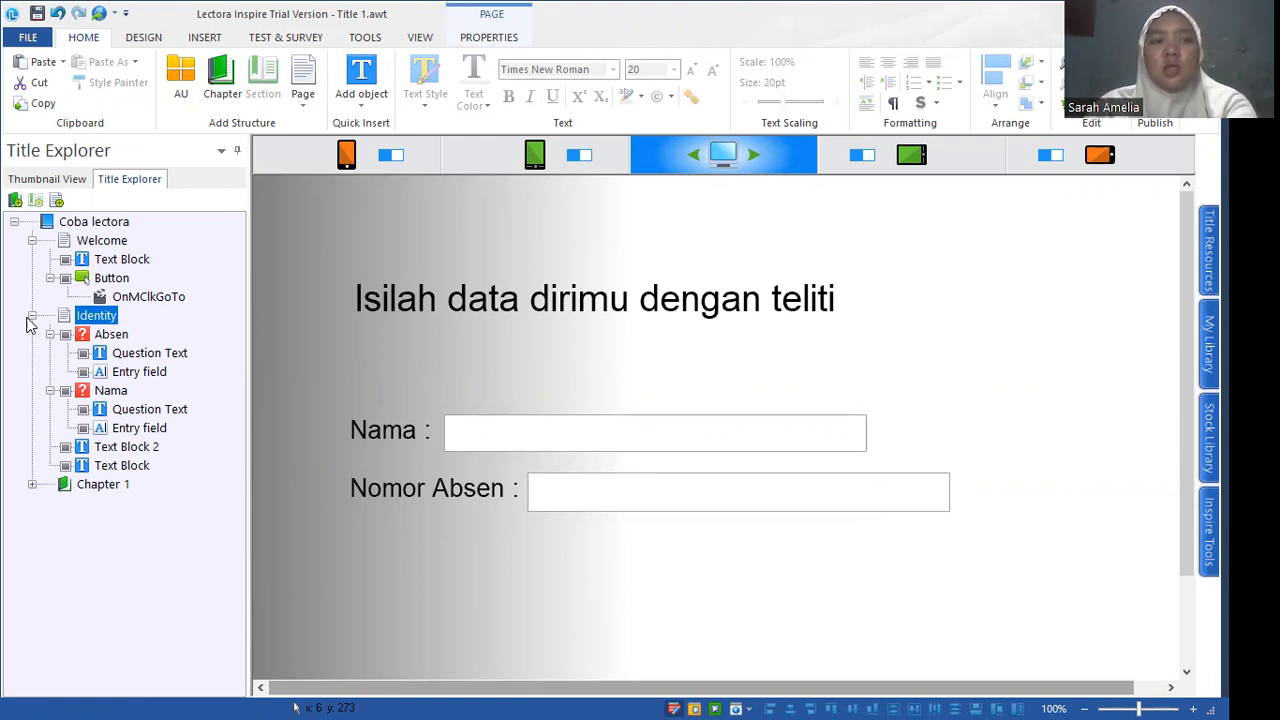
Insert a button on the Identity page and move it below the entry fields to about x 451, y 410.
left_click(32, 241)
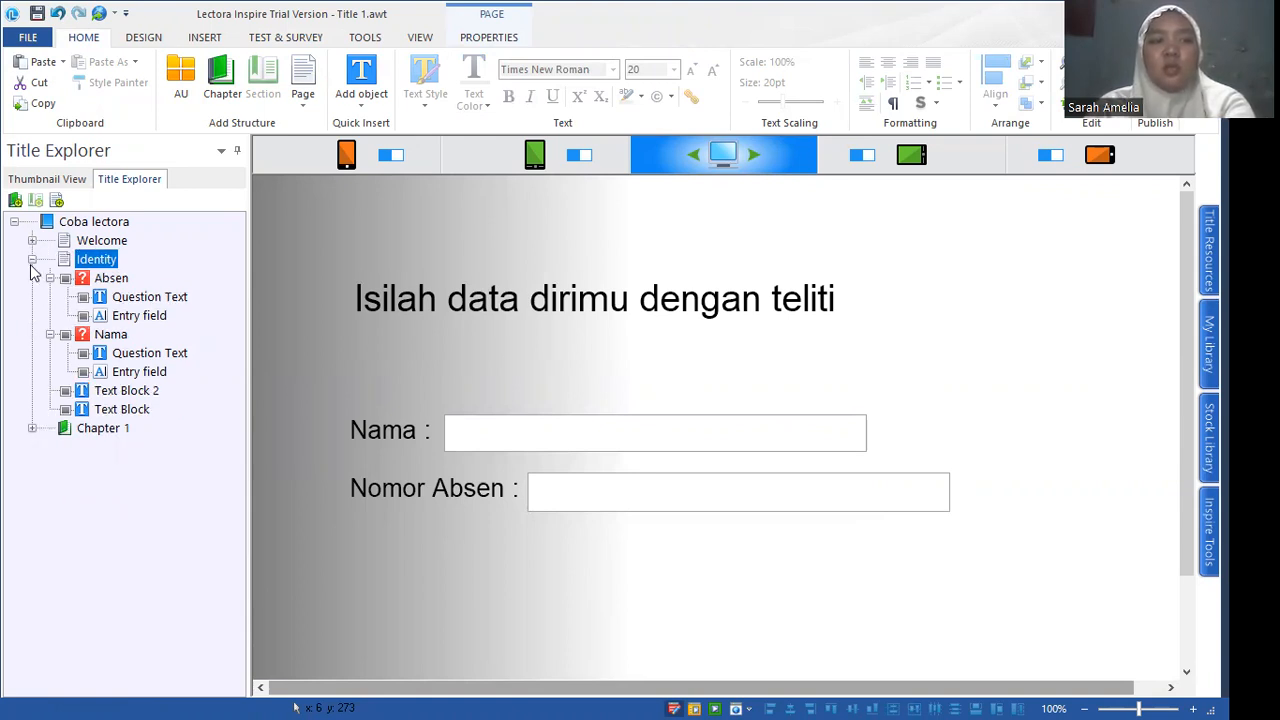
left_click(32, 260)
left_click(92, 280)
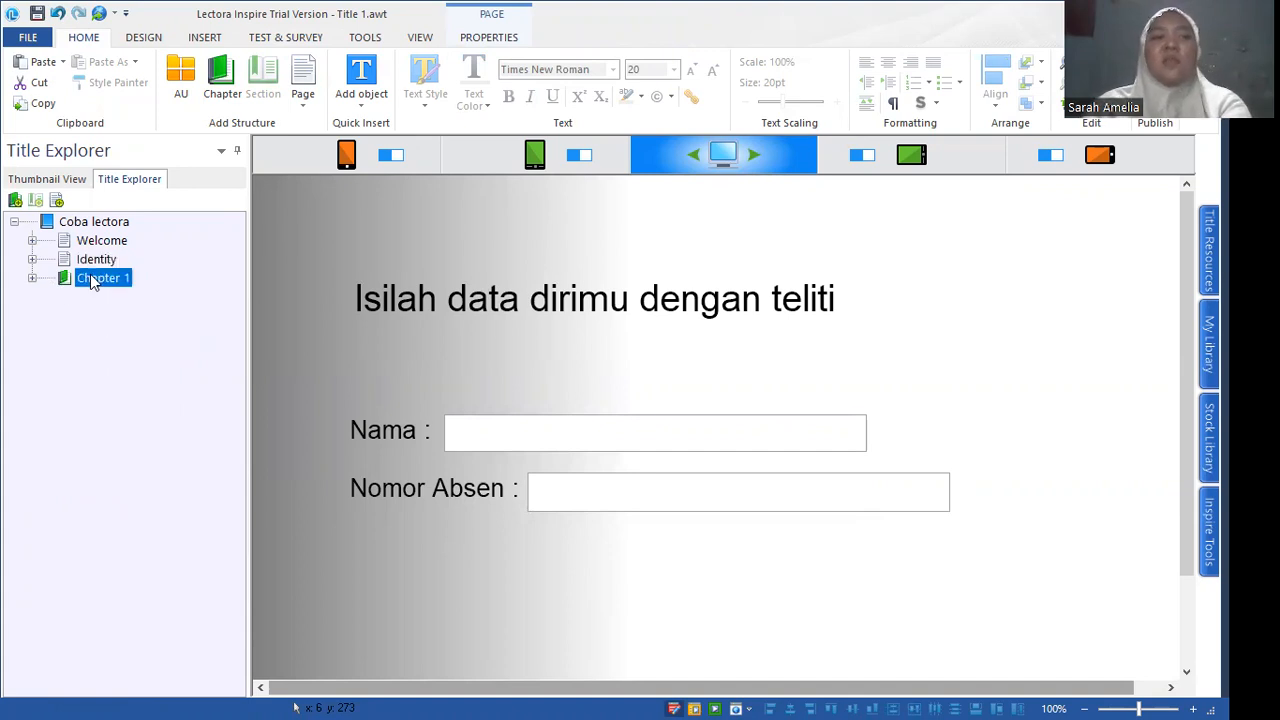
left_click(87, 261)
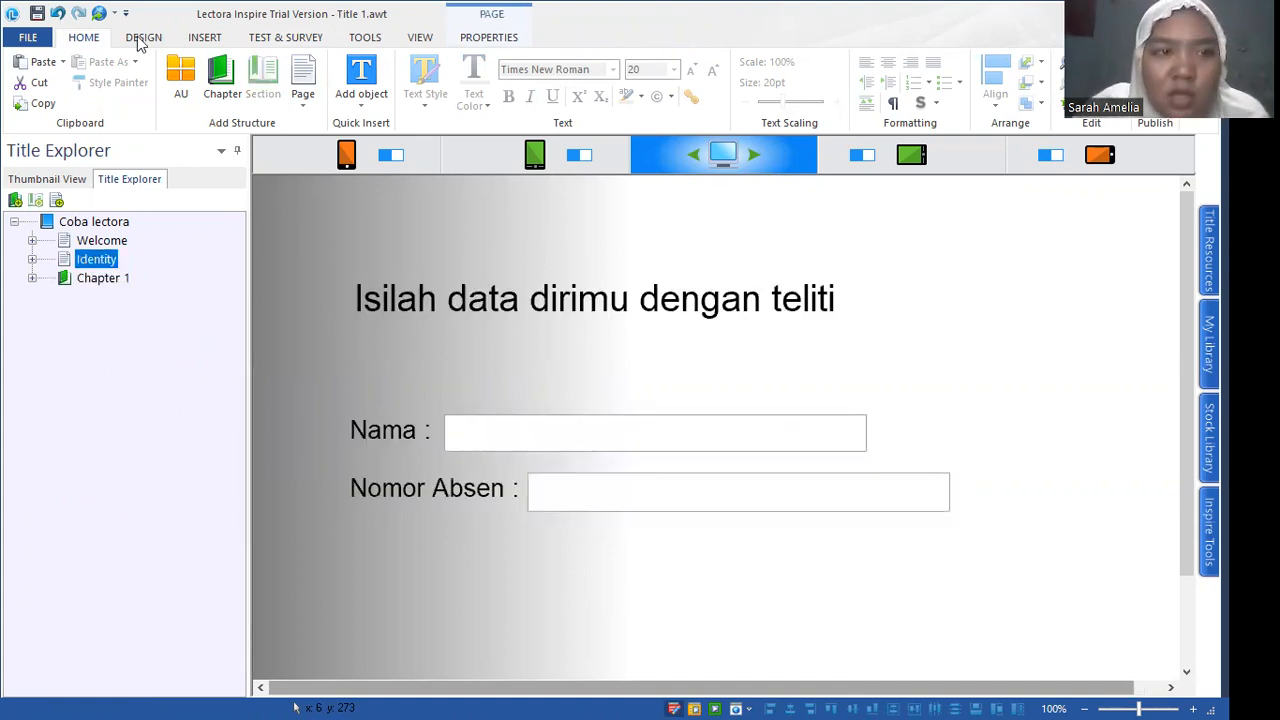
left_click(204, 37)
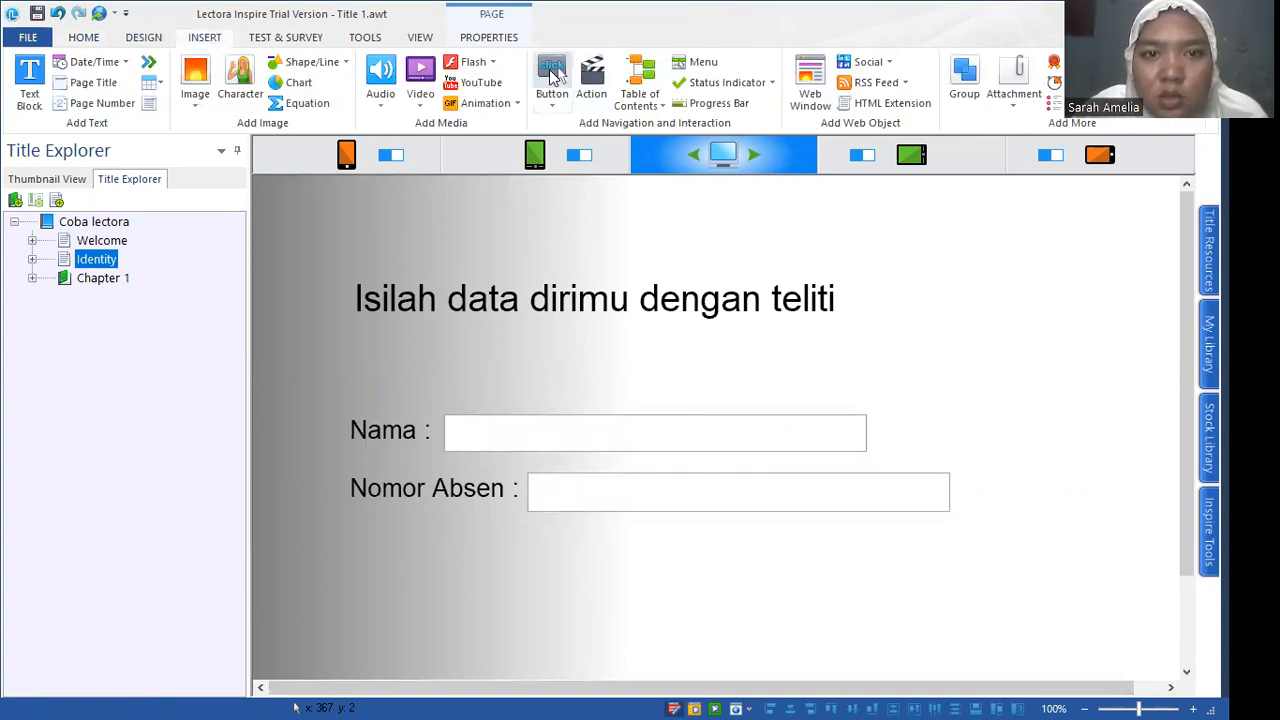
left_click(552, 72)
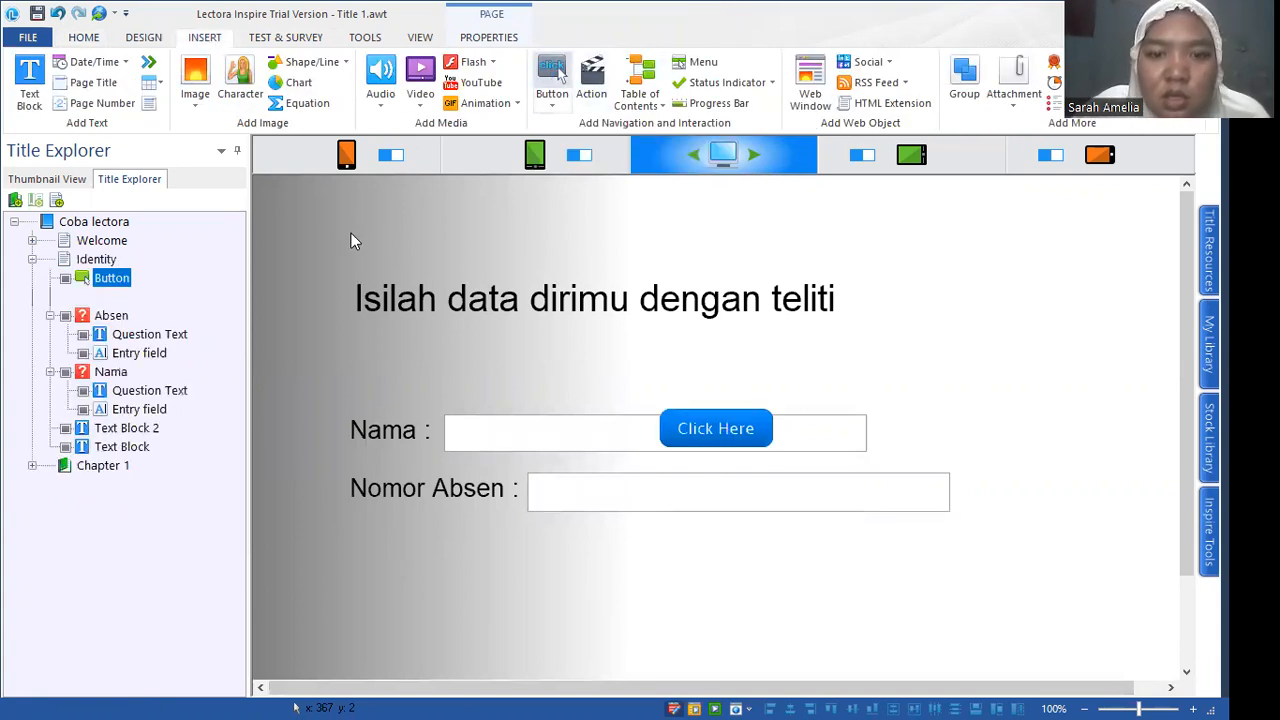
left_click_drag(725, 418, 743, 572)
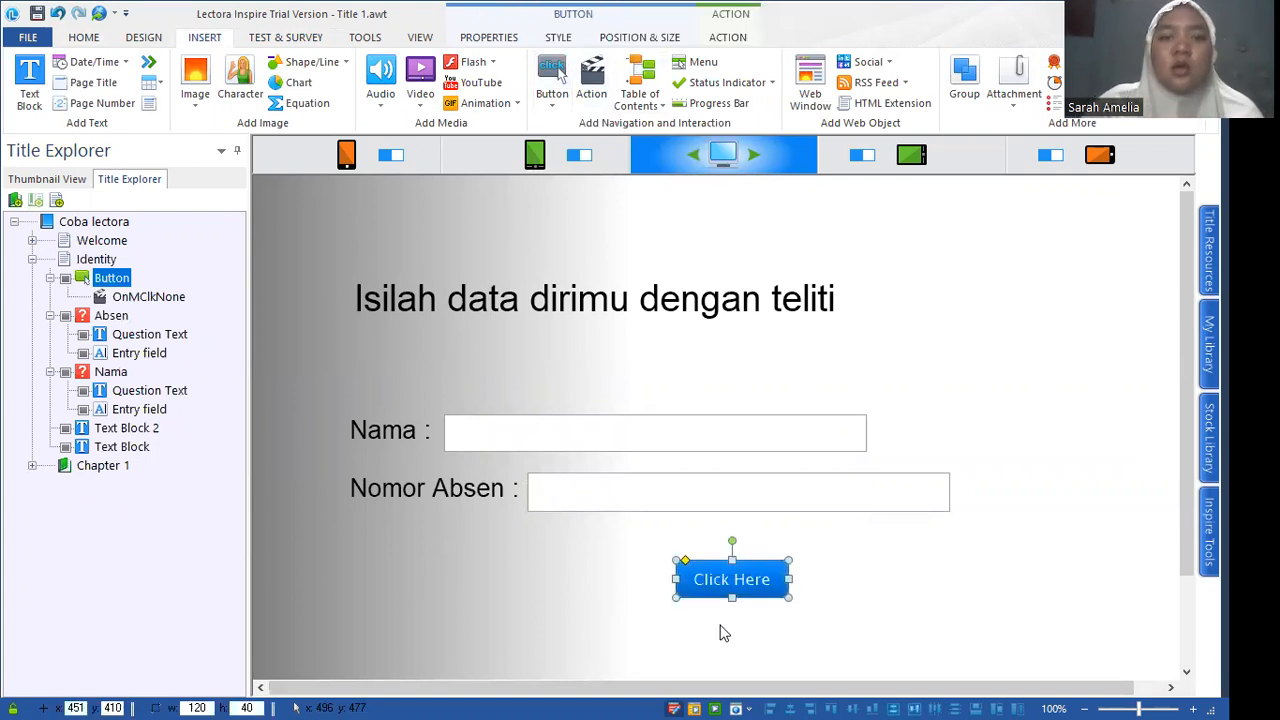
Replace the new button's label with "Mulai".
left_click(748, 580)
double_click(748, 580)
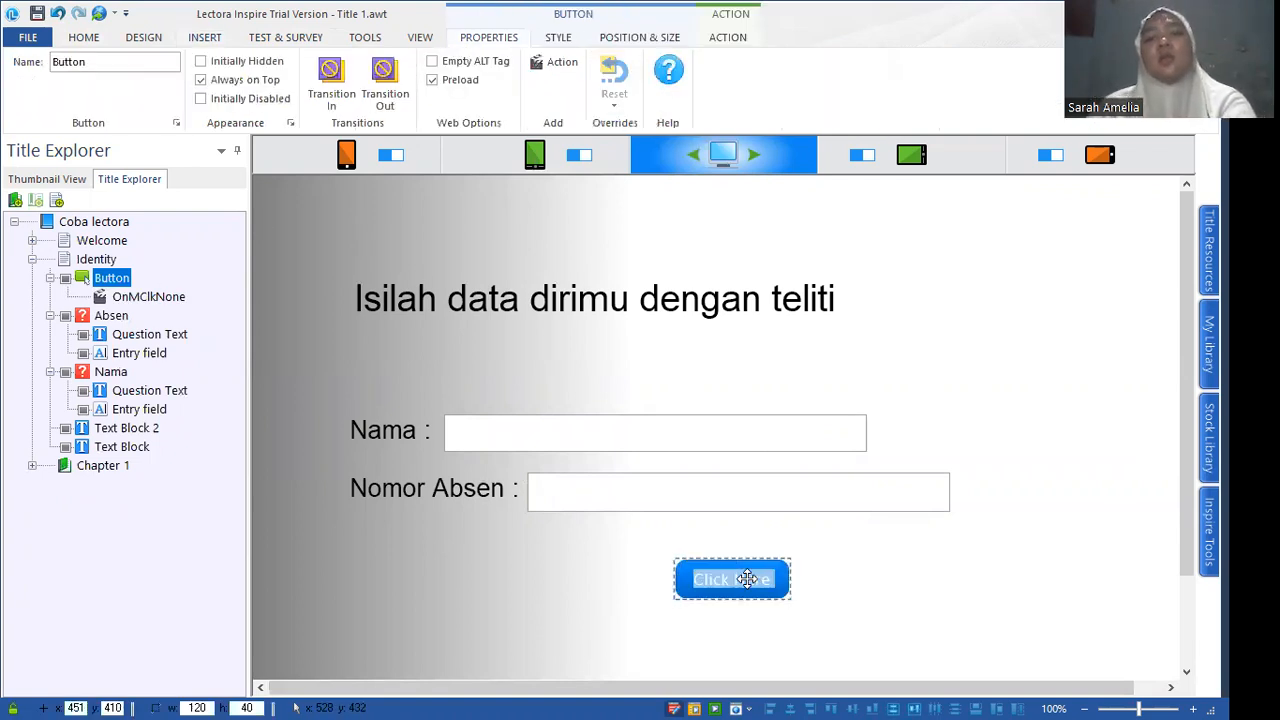
type("Starr")
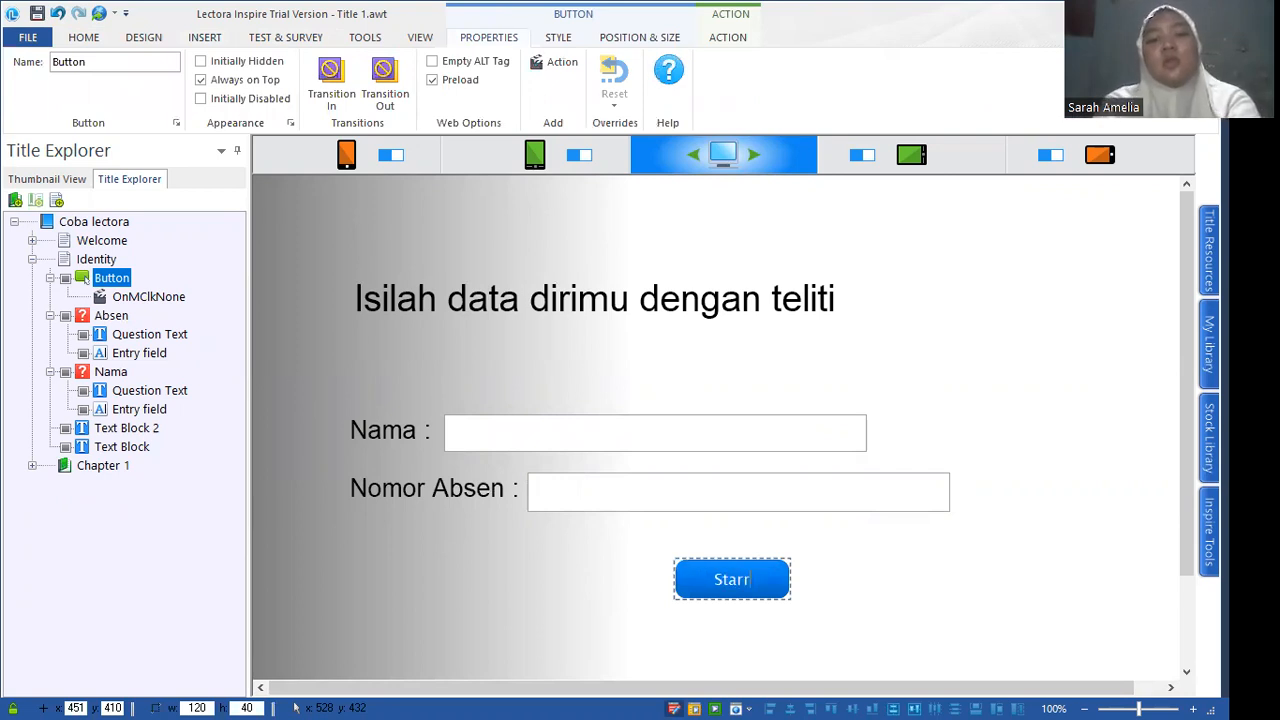
type("t")
key("BackSpace")
key("BackSpace")
key("BackSpace")
key("ctrl+a")
key("BackSpace")
type("Mulai")
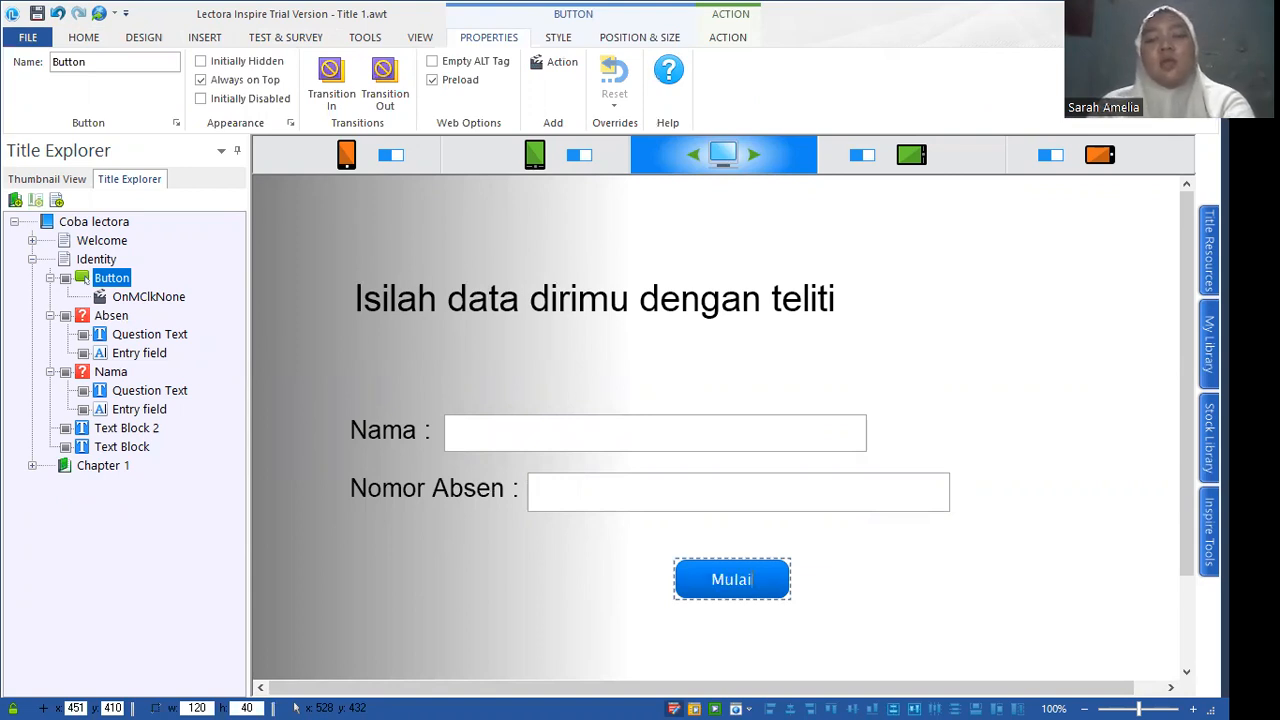
Change the "Mulai" button's shape to the basic shape with fully rounded ends.
left_click(84, 38)
left_click(137, 37)
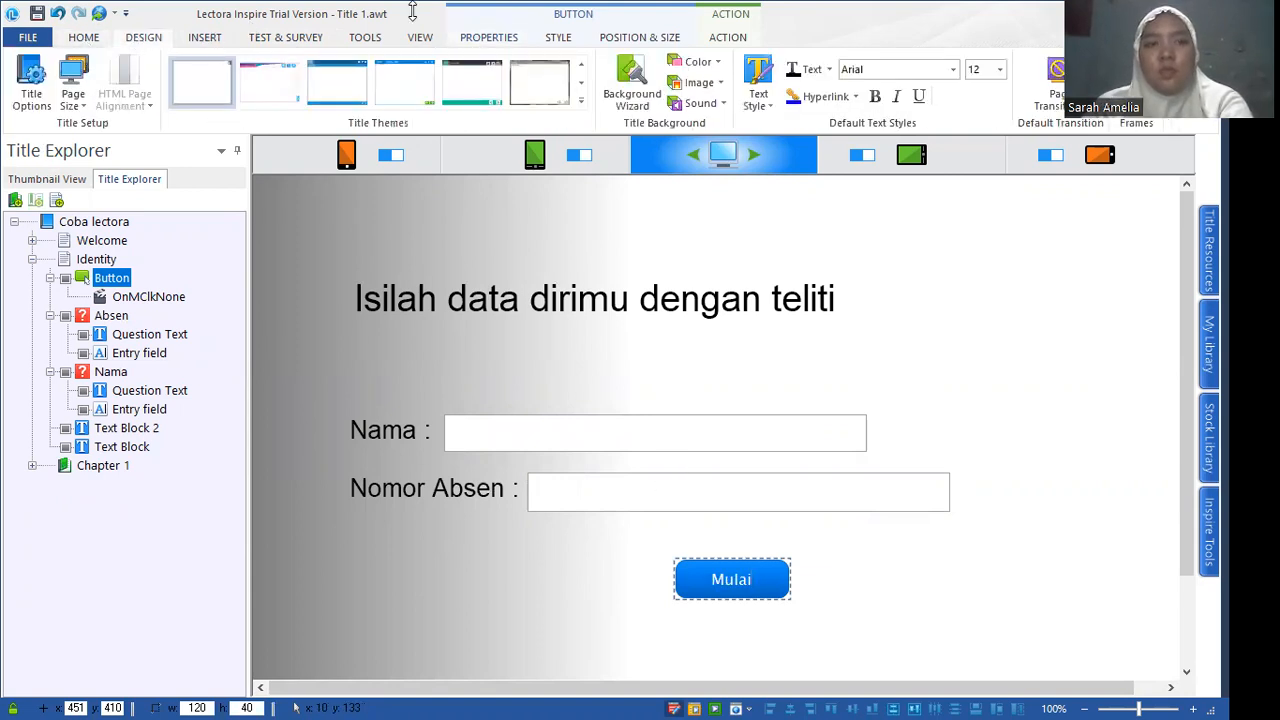
left_click(559, 40)
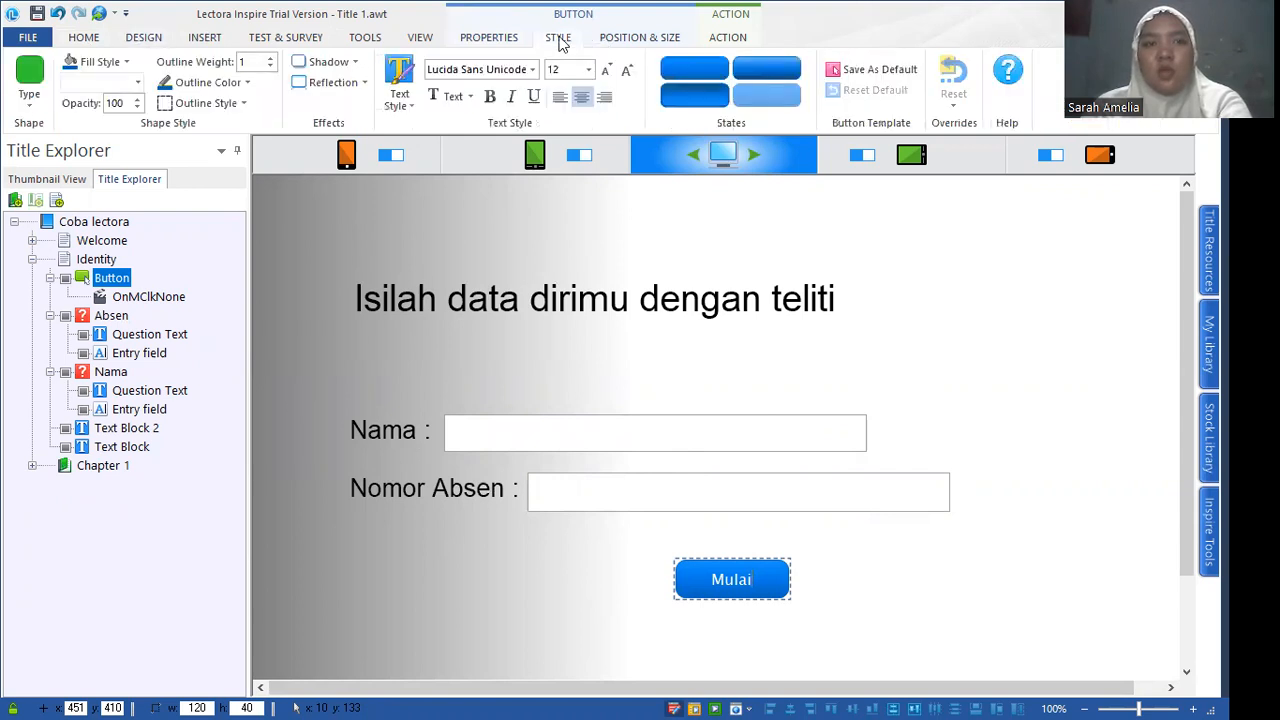
left_click(29, 95)
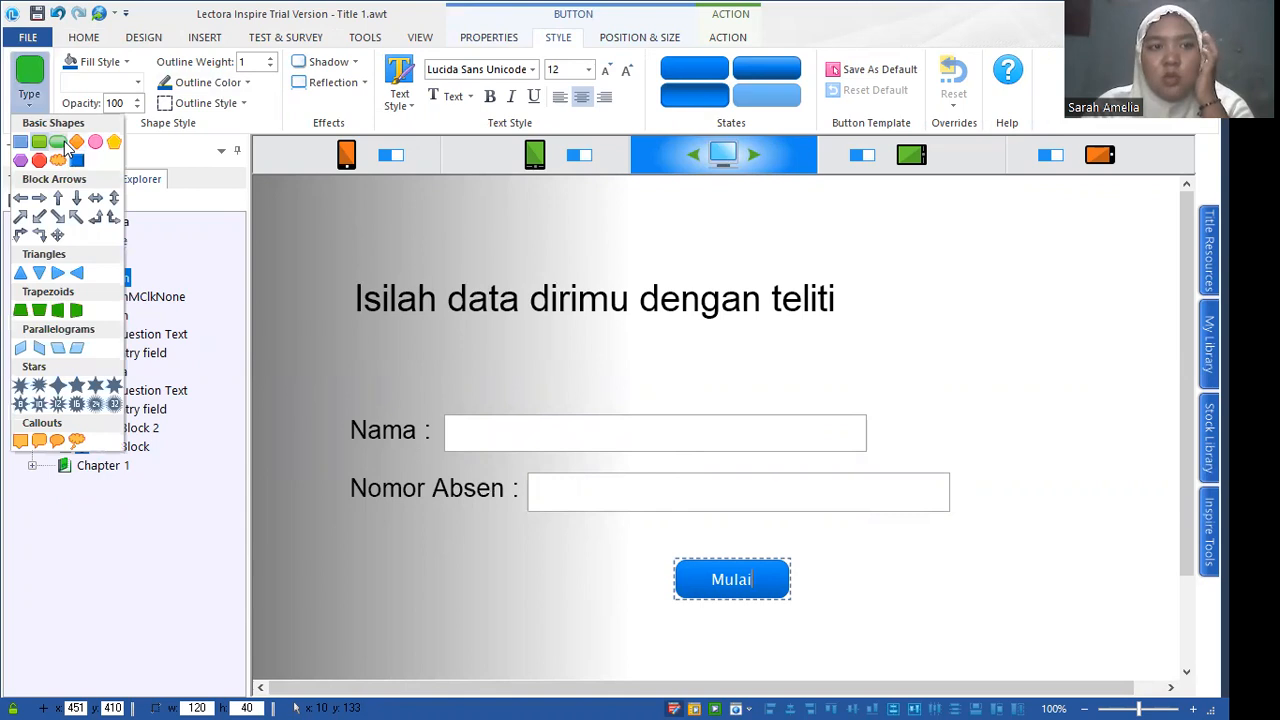
left_click(63, 143)
Give the "Mulai" button a medium gray fill and a dark gray outline.
left_click(100, 62)
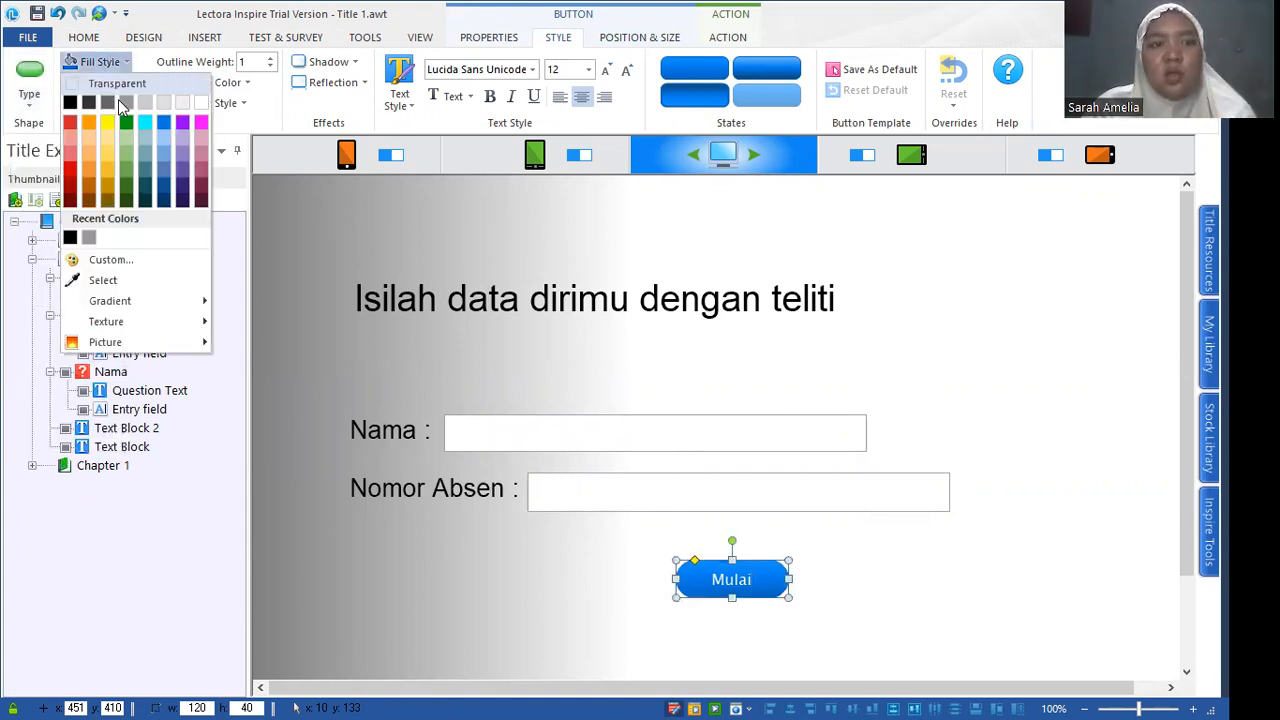
left_click(125, 106)
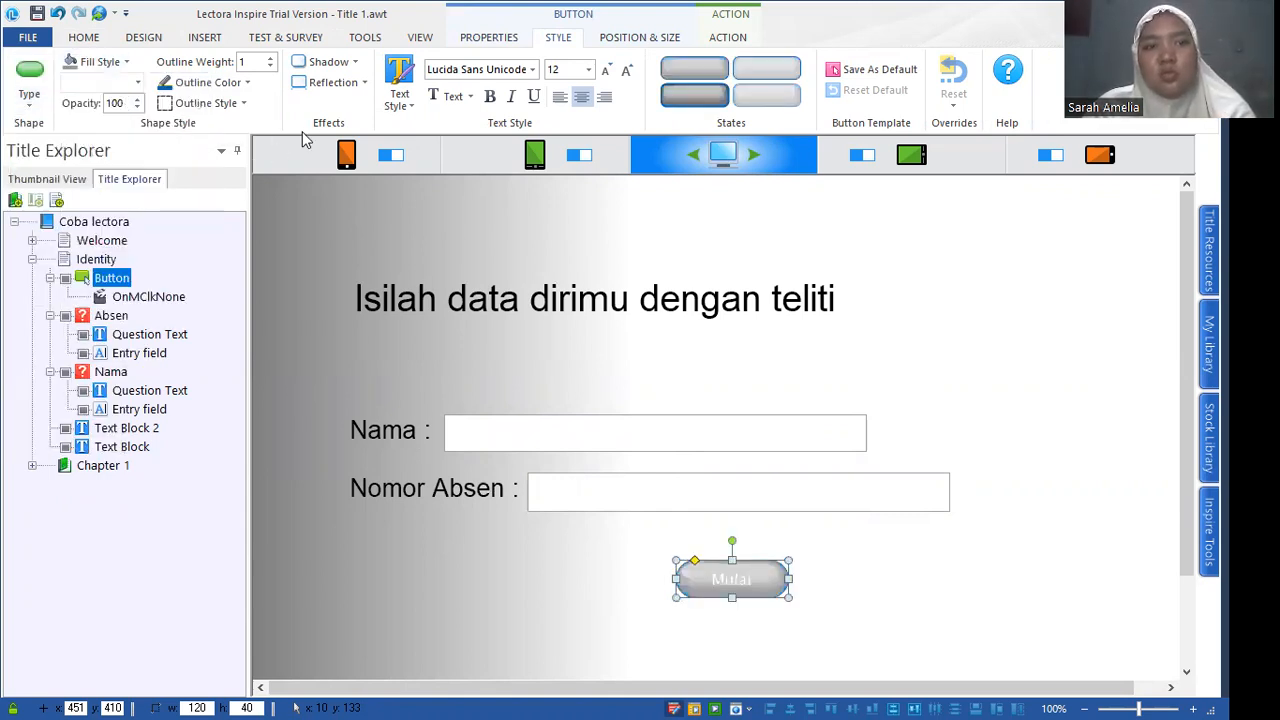
left_click(228, 86)
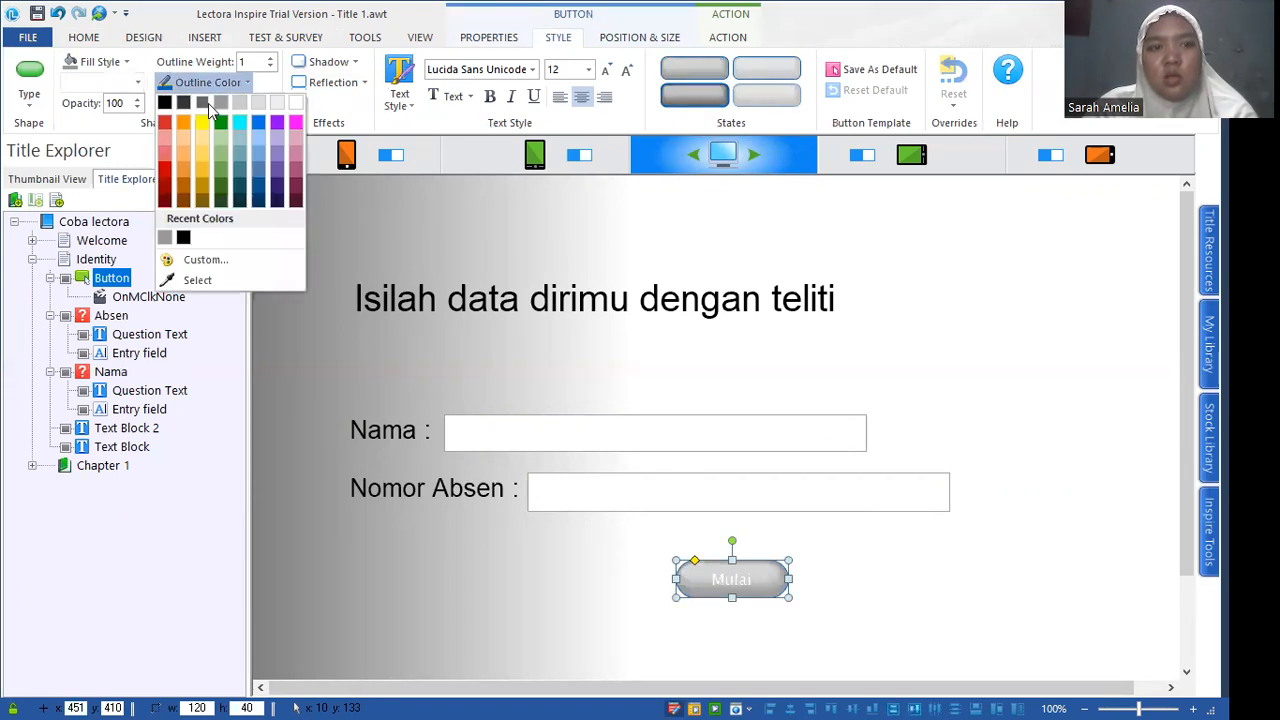
left_click(208, 103)
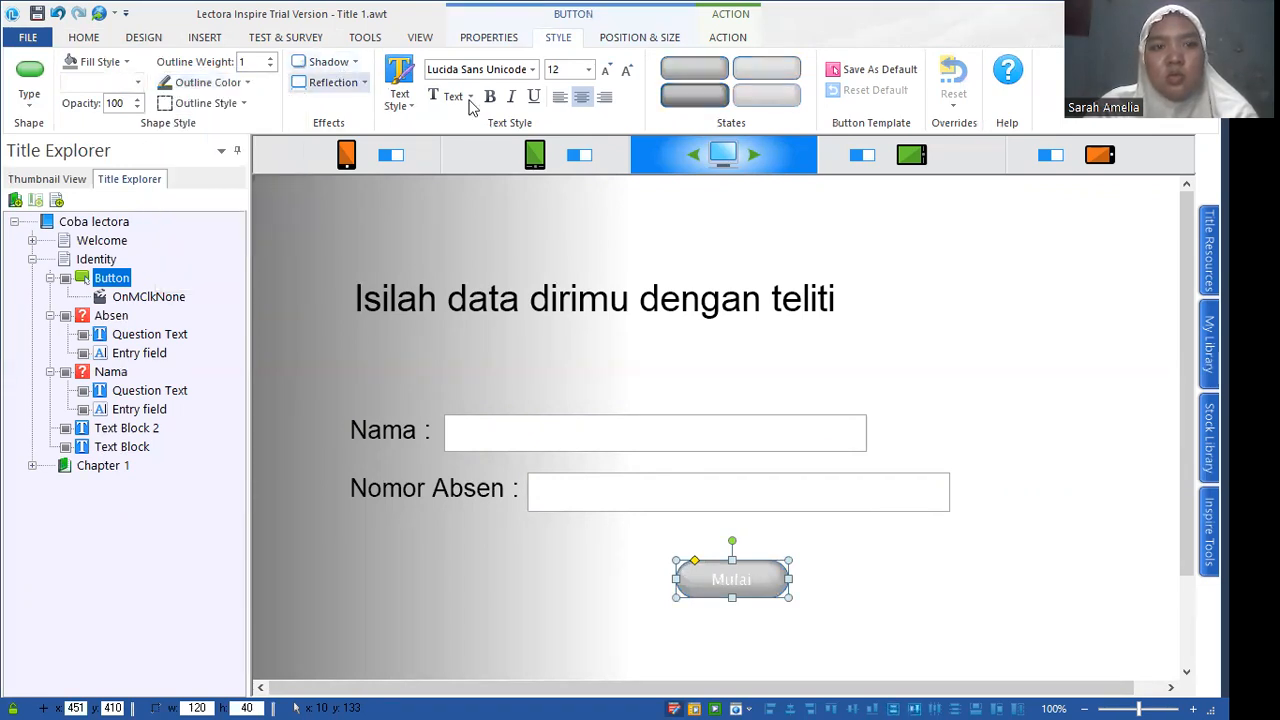
Set the "Mulai" button's text color to black.
left_click(407, 108)
left_click(403, 104)
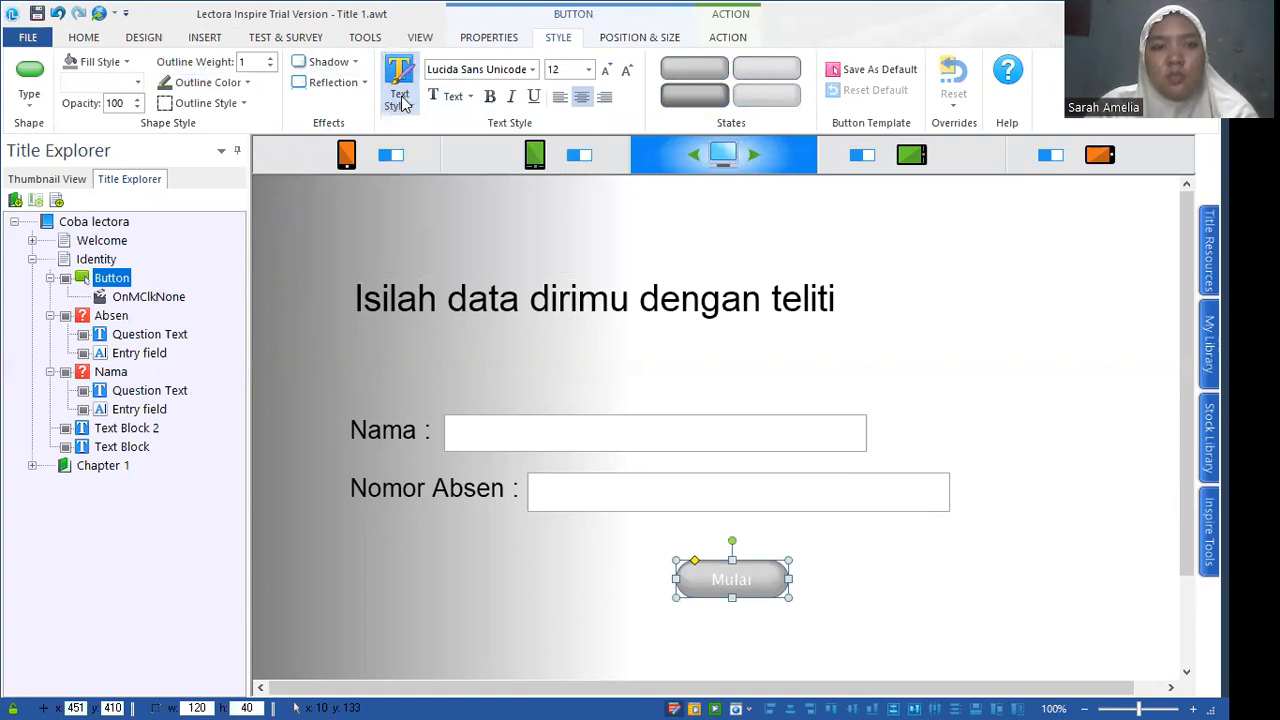
left_click(451, 104)
left_click(432, 120)
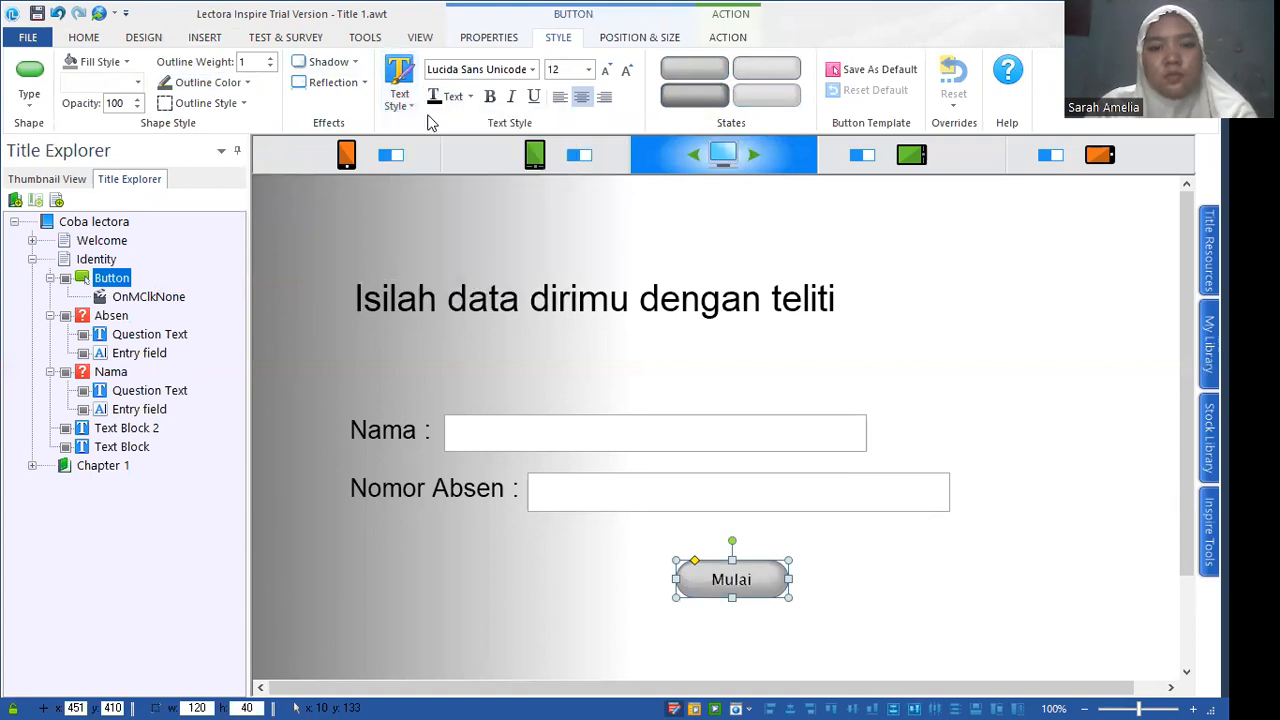
Set the "Mulai" button's mouse-click action to Go To with Next Page as the target, and nudge the button slightly up and left.
left_click(832, 597)
left_click(773, 570)
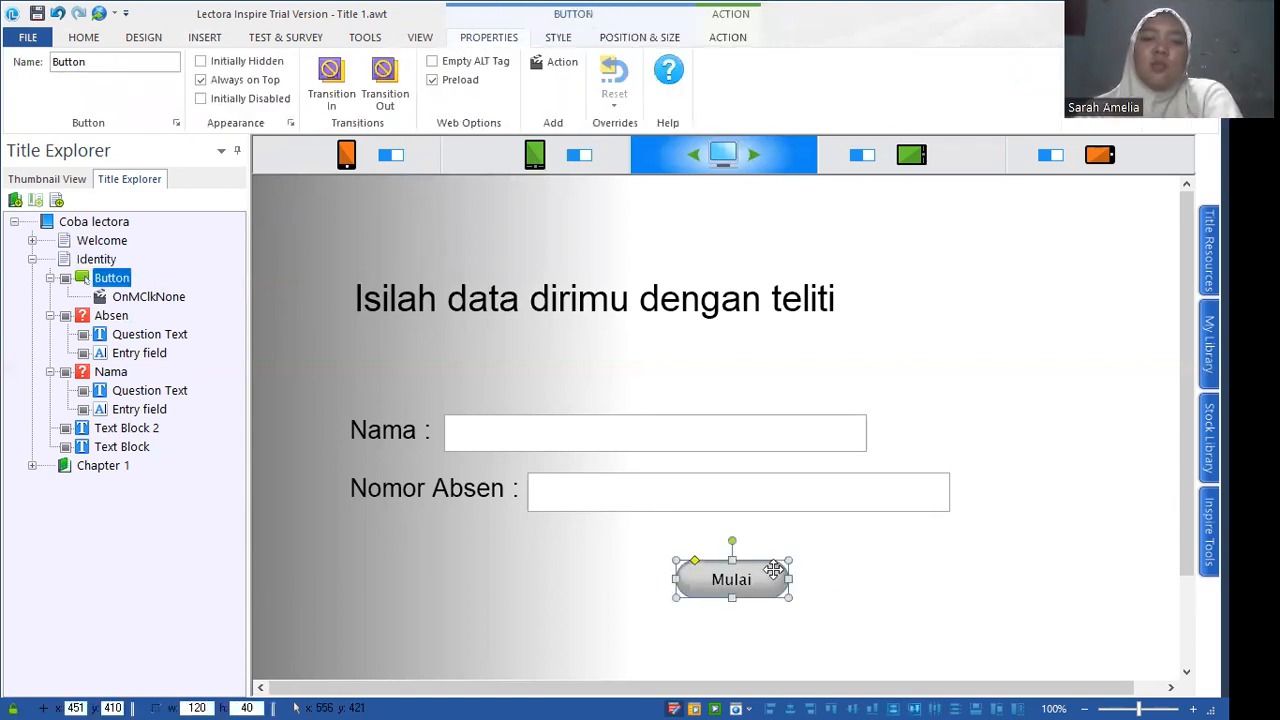
left_click(742, 43)
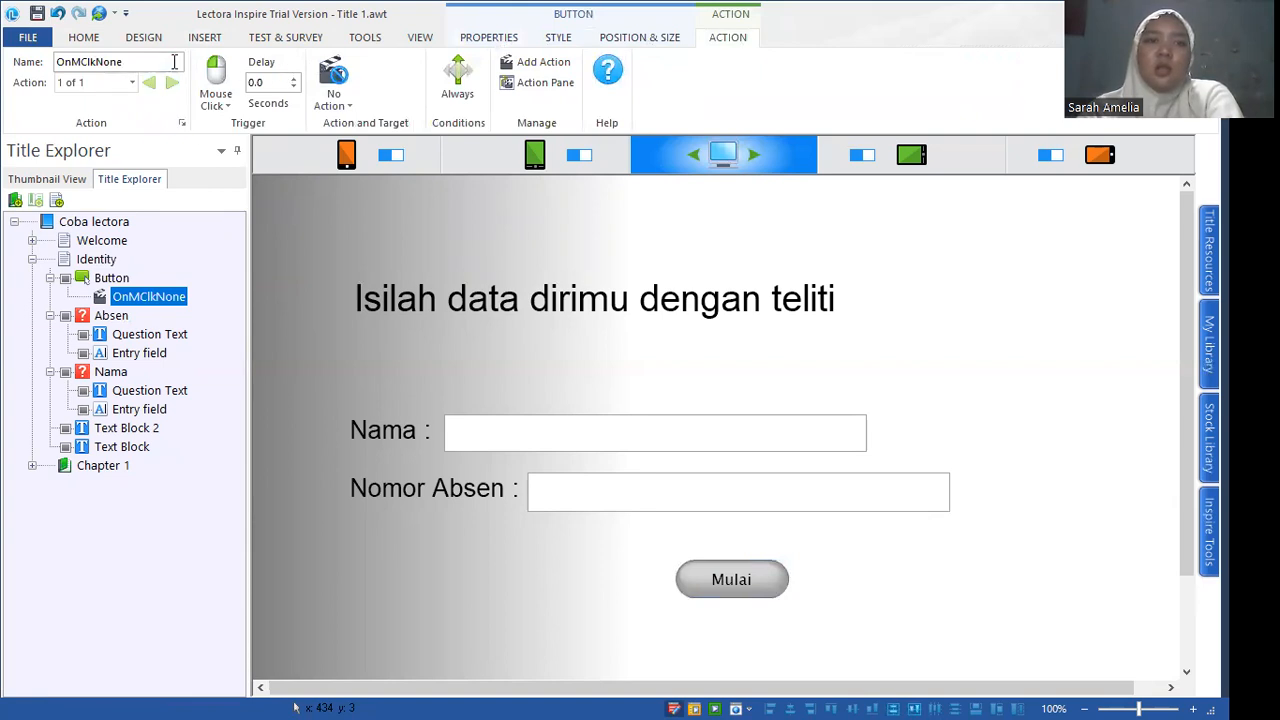
left_click(335, 85)
left_click(350, 166)
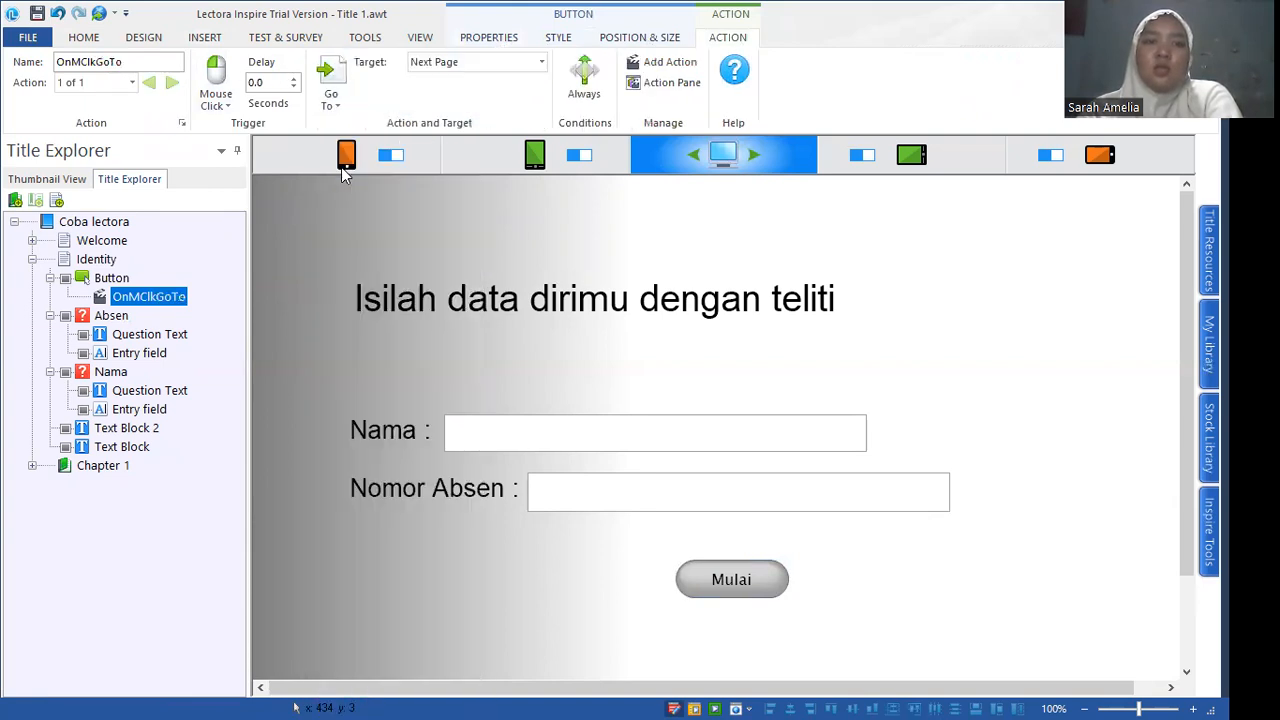
left_click(463, 64)
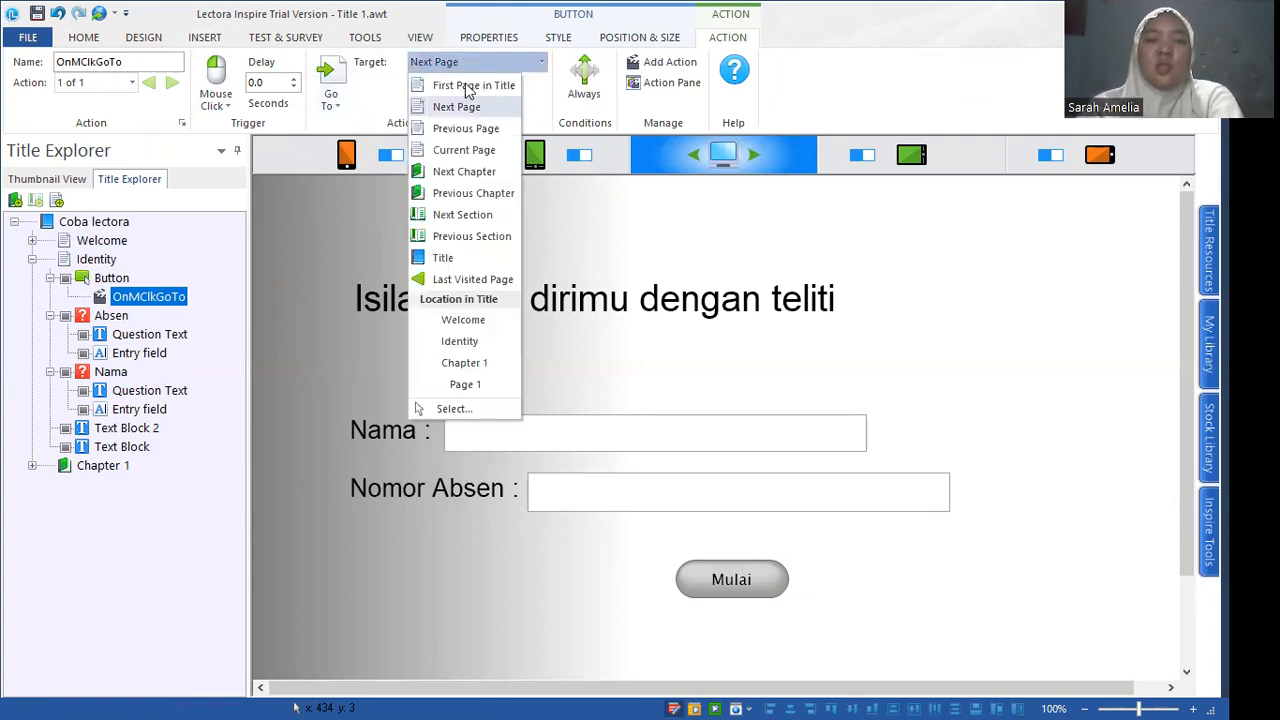
left_click(463, 171)
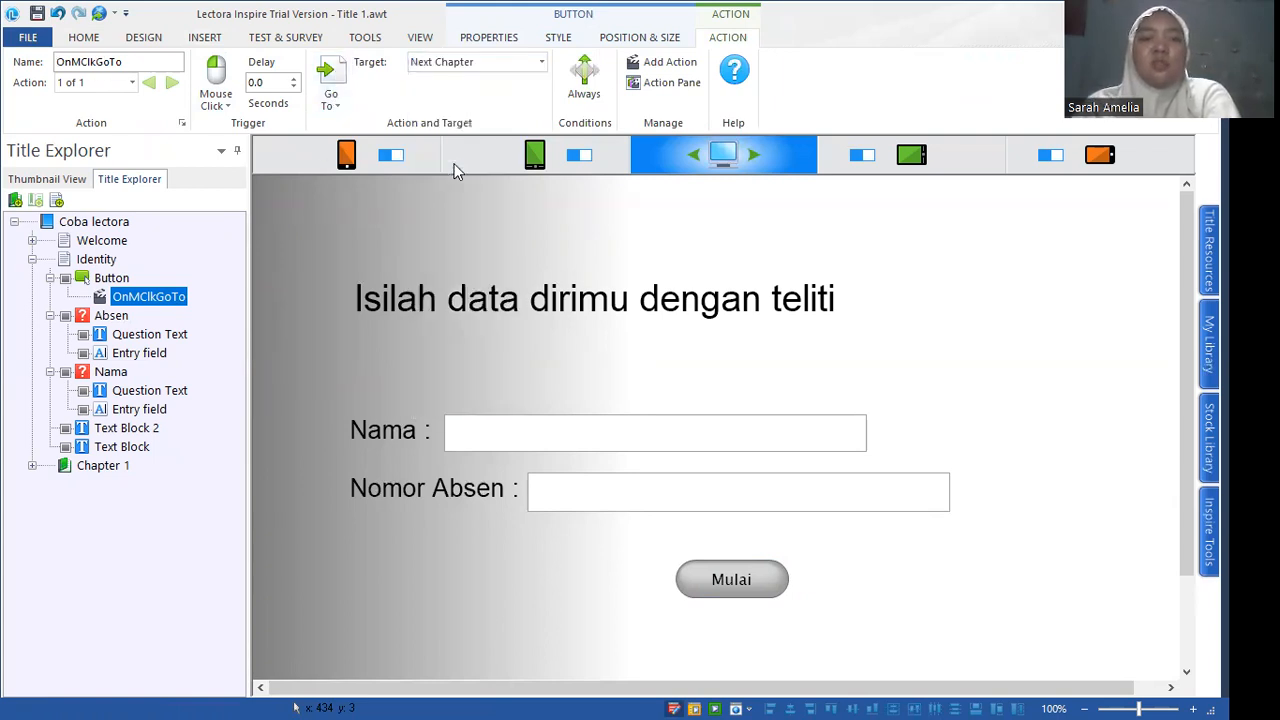
left_click(486, 66)
left_click(468, 105)
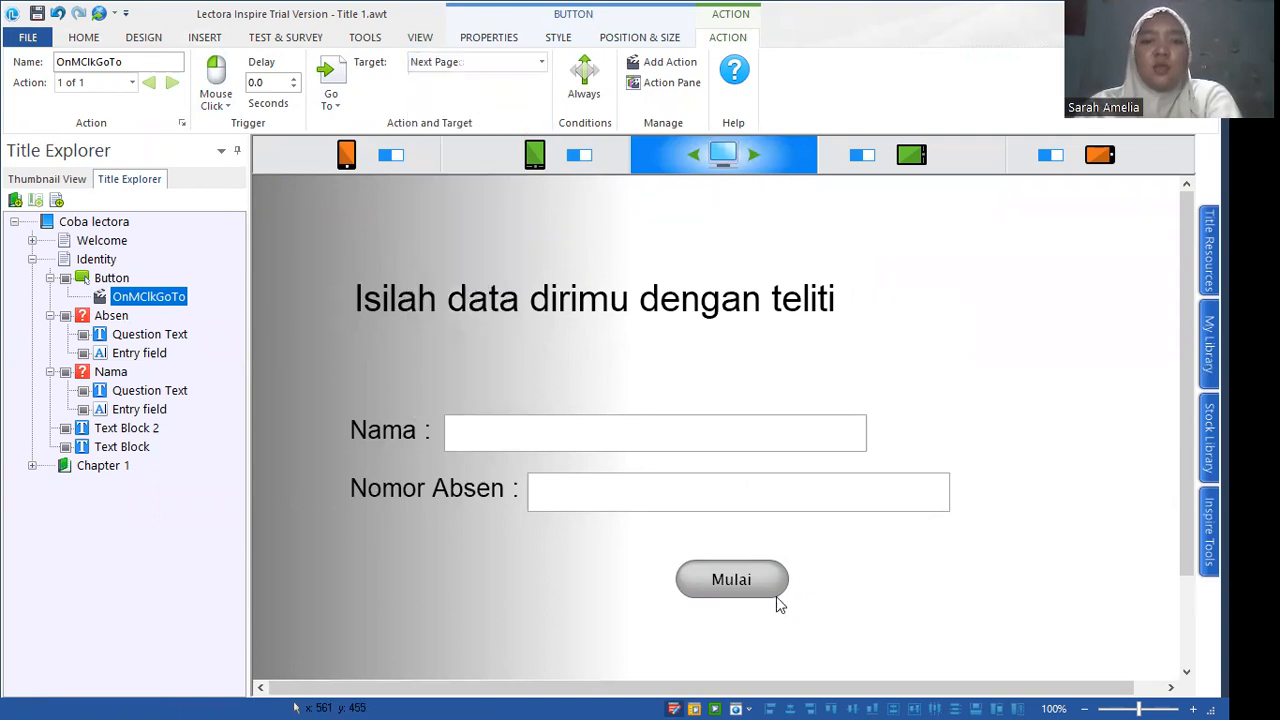
left_click(766, 578)
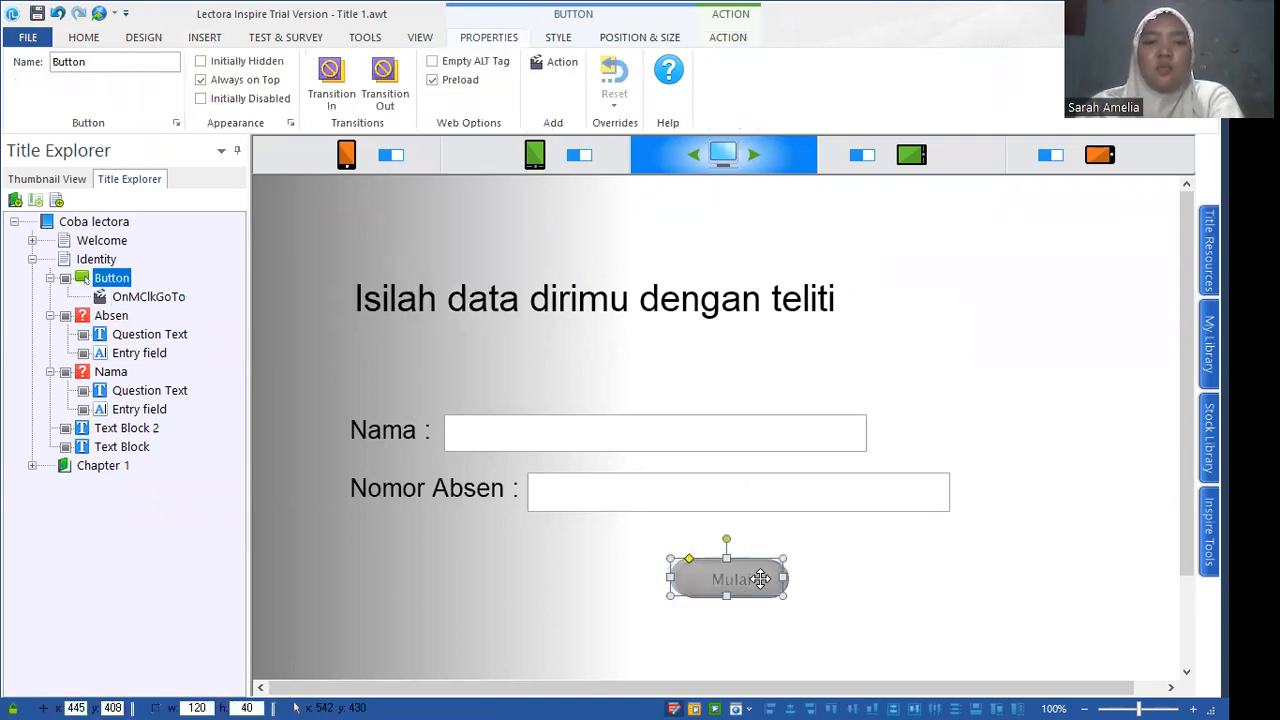
left_click(418, 591)
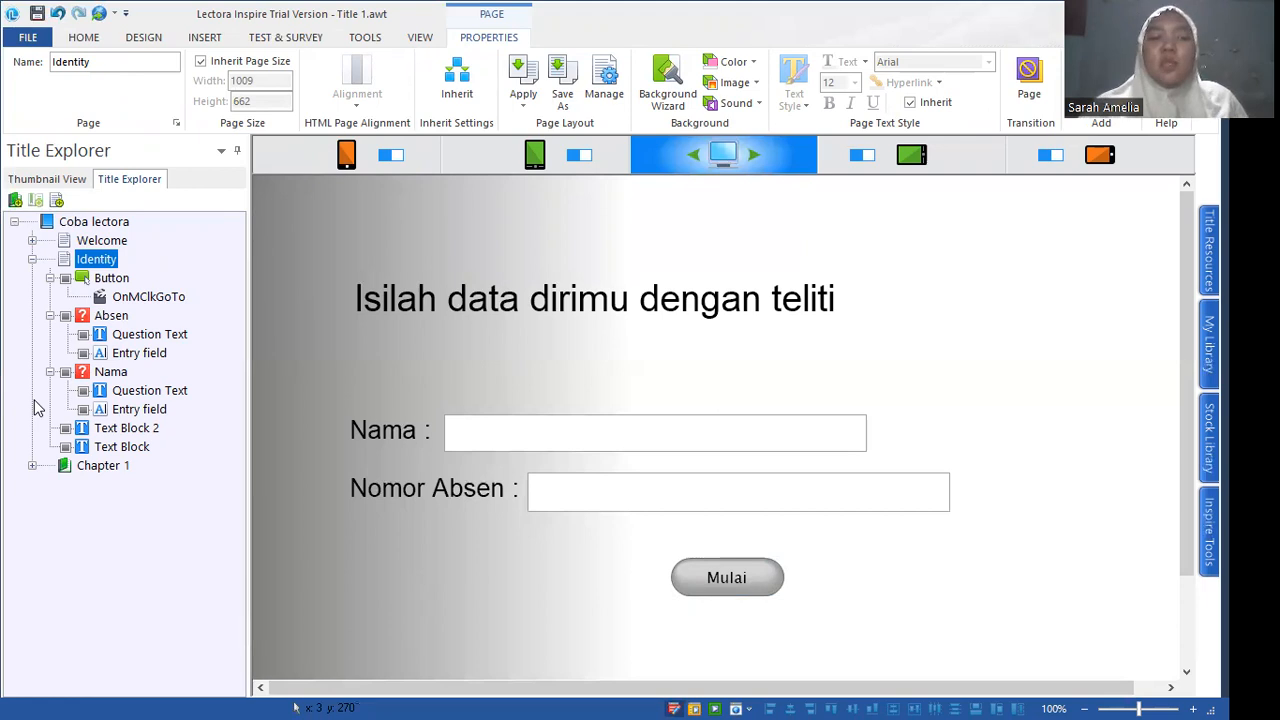
Rename the chapter "Chapter 1" as "Kuis".
left_click(112, 470)
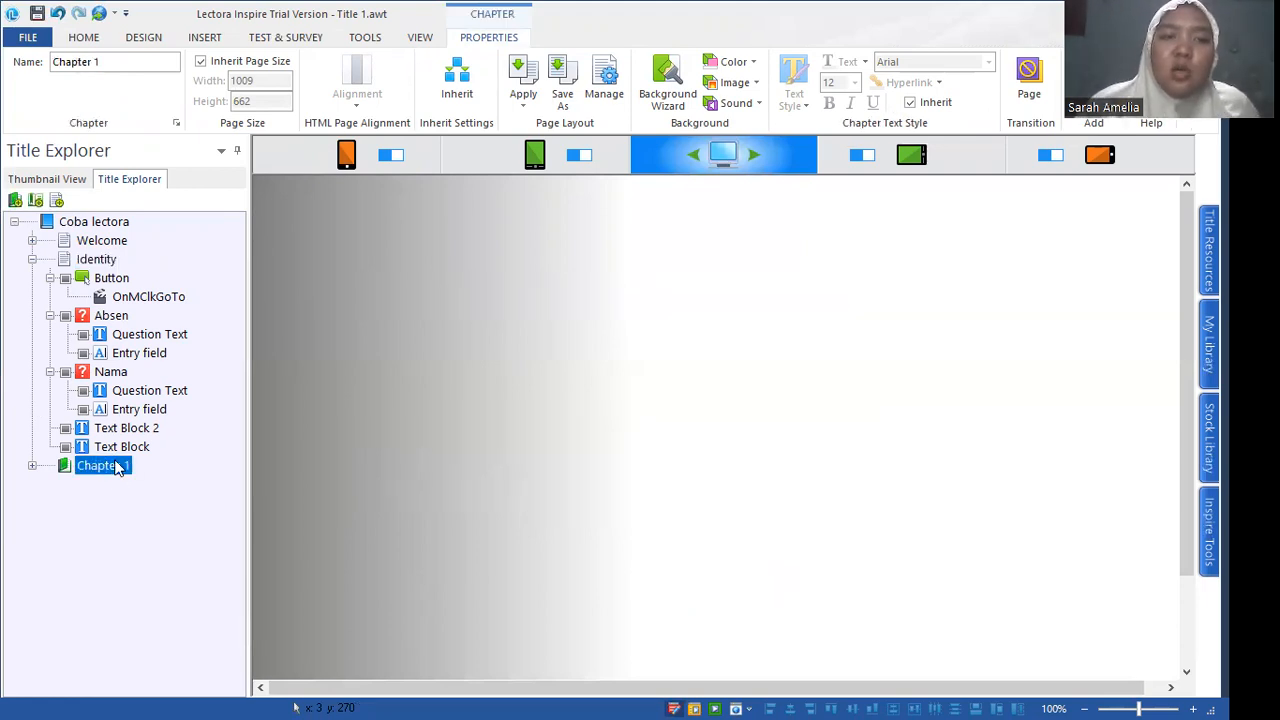
left_click(118, 468)
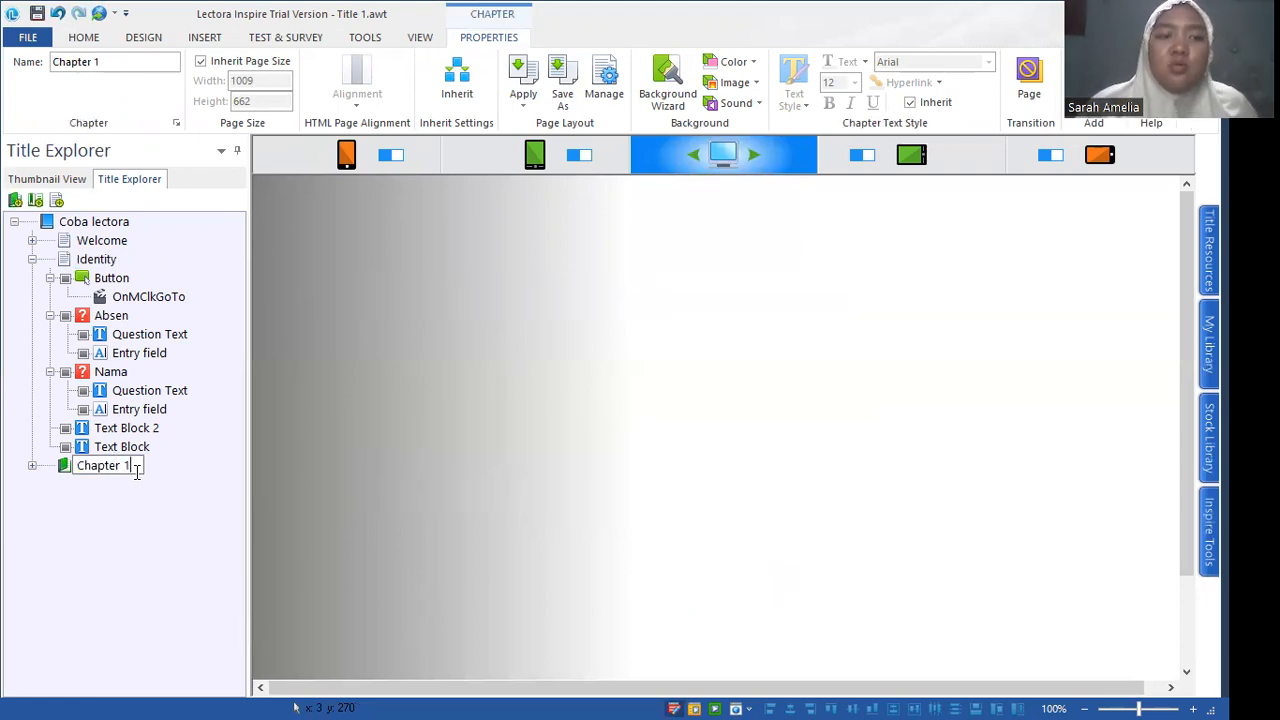
key("ctrl+a")
key("BackSpace")
type("Kuis")
key("Return")
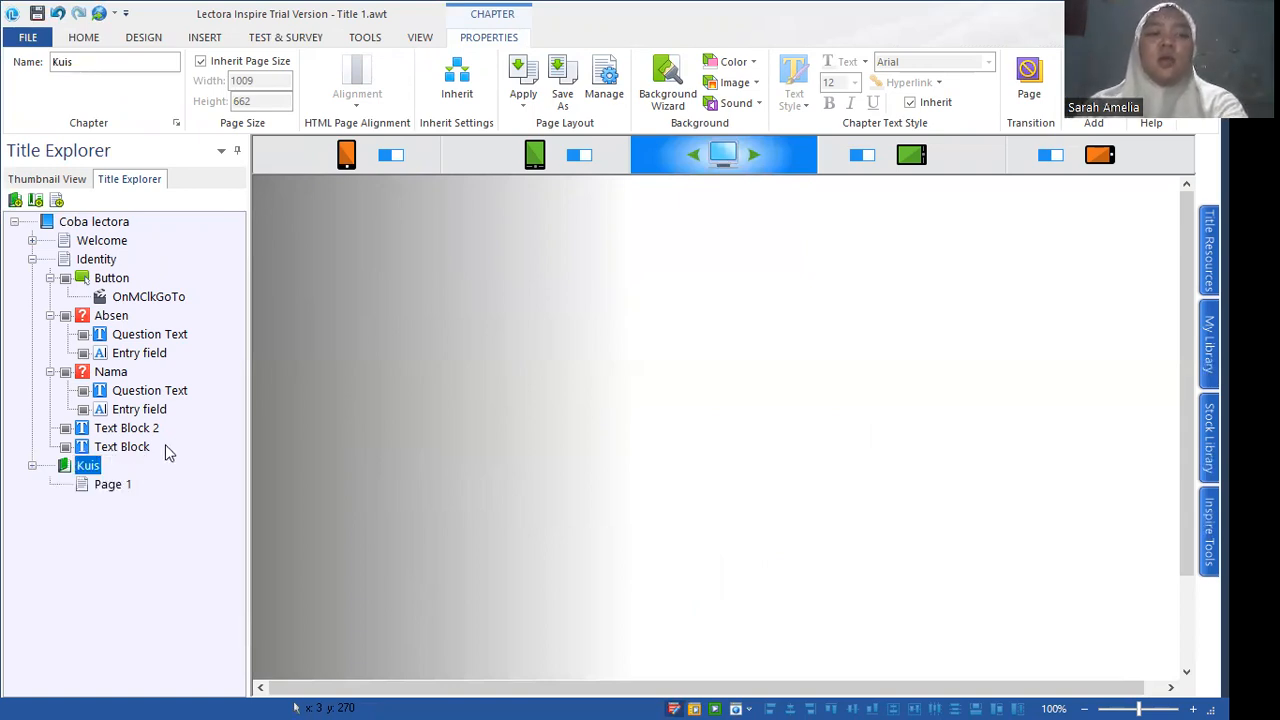
Rename the page inside the "Kuis" chapter as "Kuis 1".
left_click(112, 488)
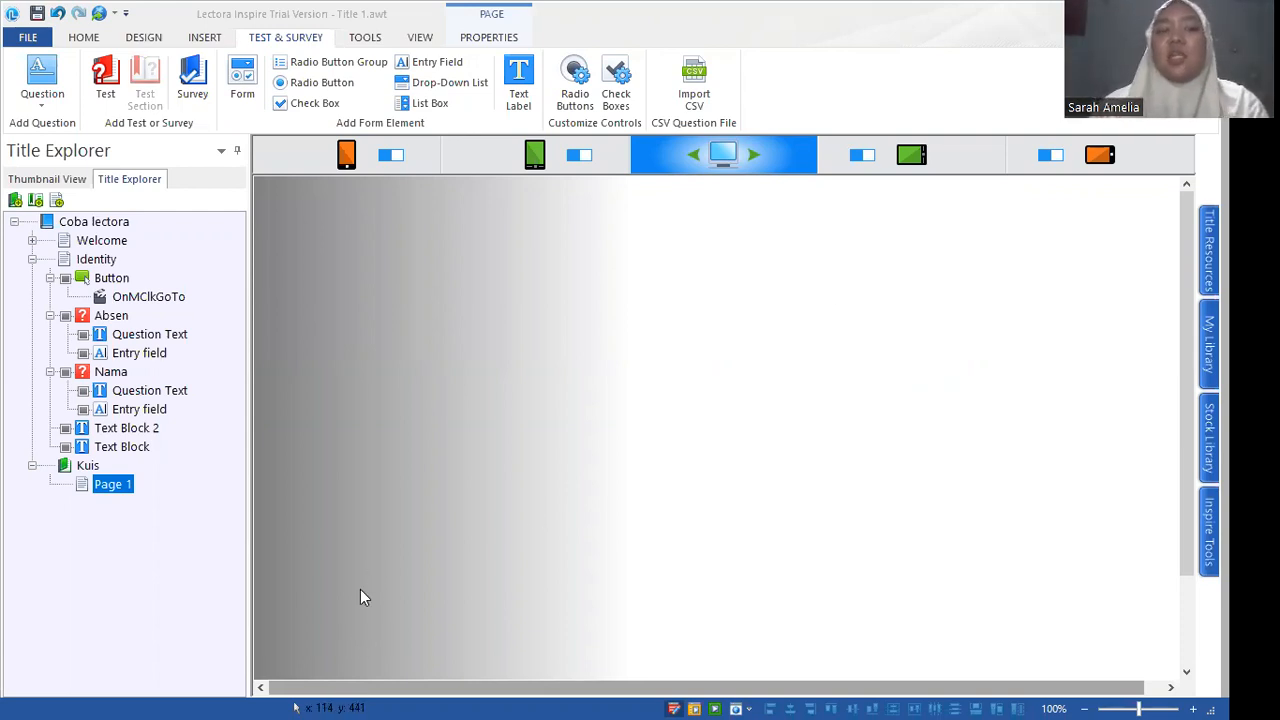
left_click(86, 466)
left_click(111, 486)
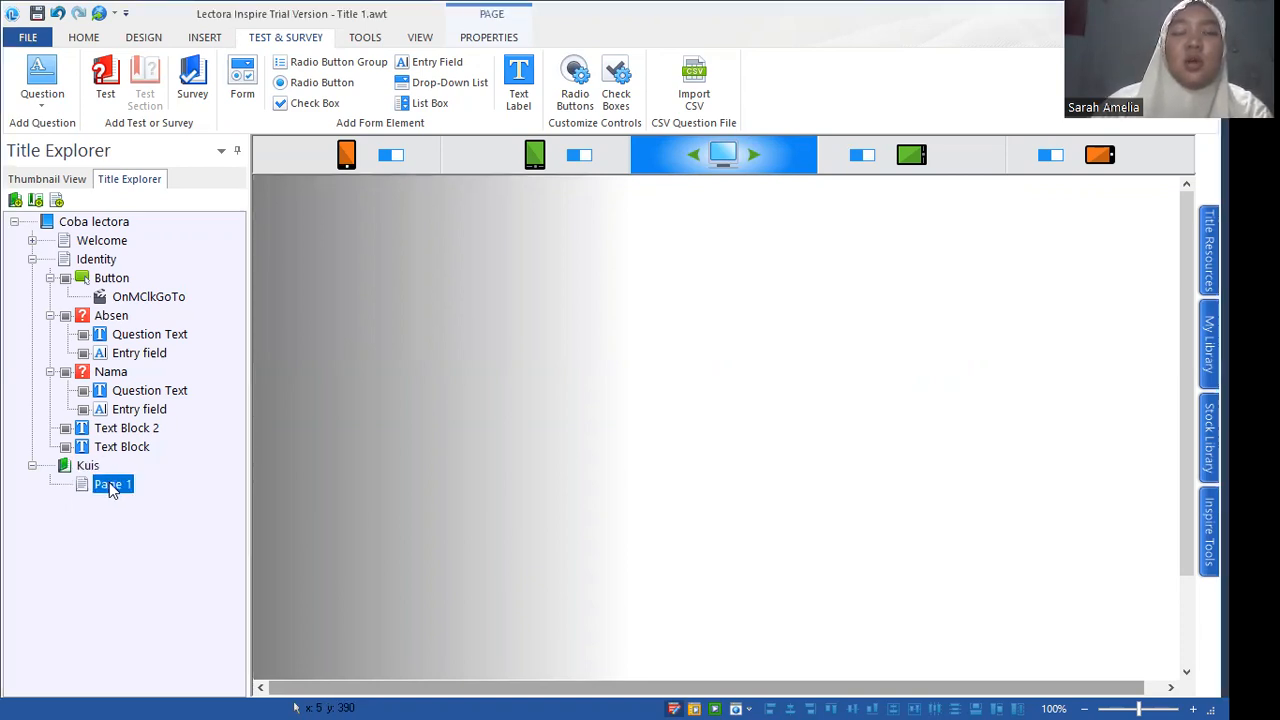
left_click(111, 486)
type("Kuis 1")
key("Return")
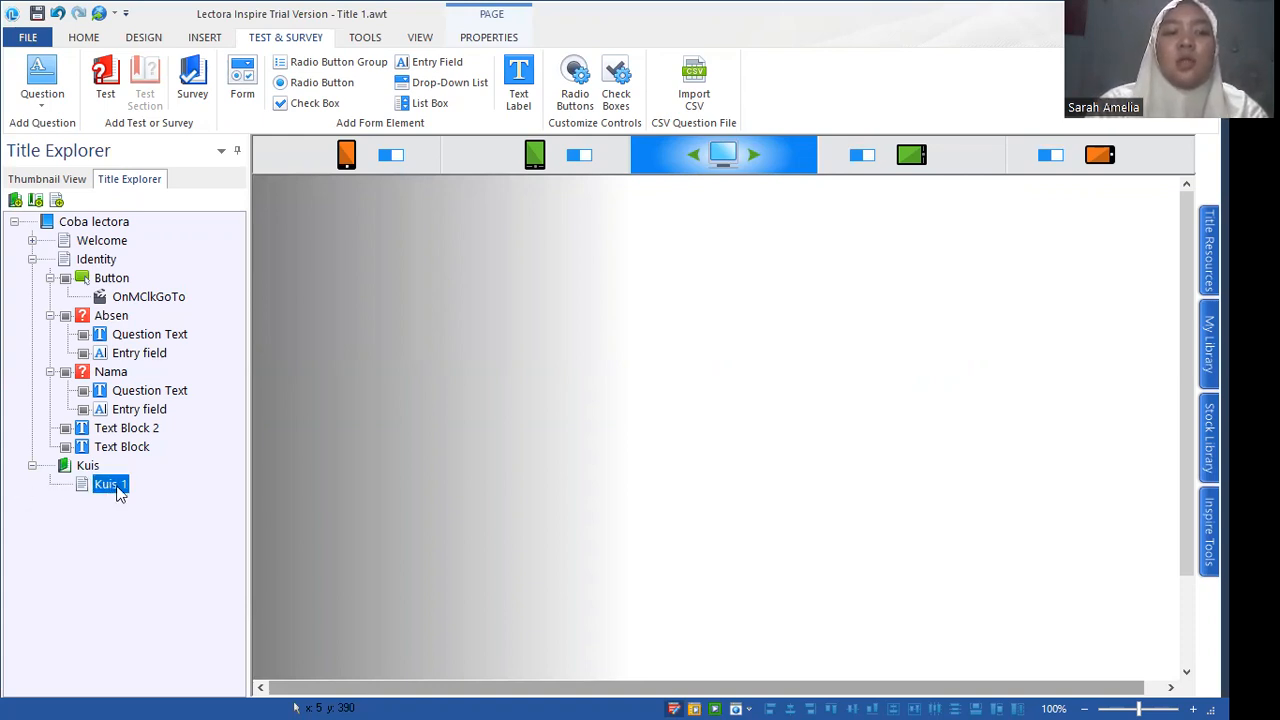
left_click(33, 466)
left_click(33, 466)
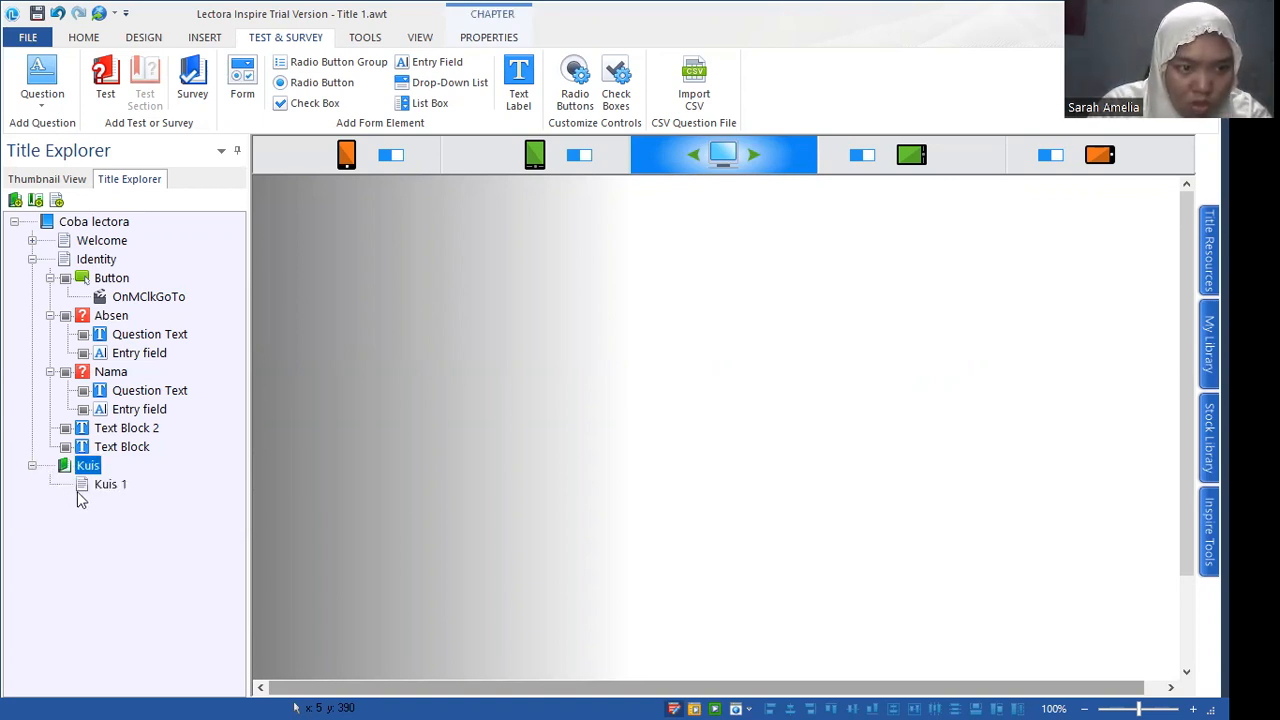
Add three more pages after "Kuis 1" in the "Kuis" chapter and name the last one "Hasil akhir".
left_click(92, 487)
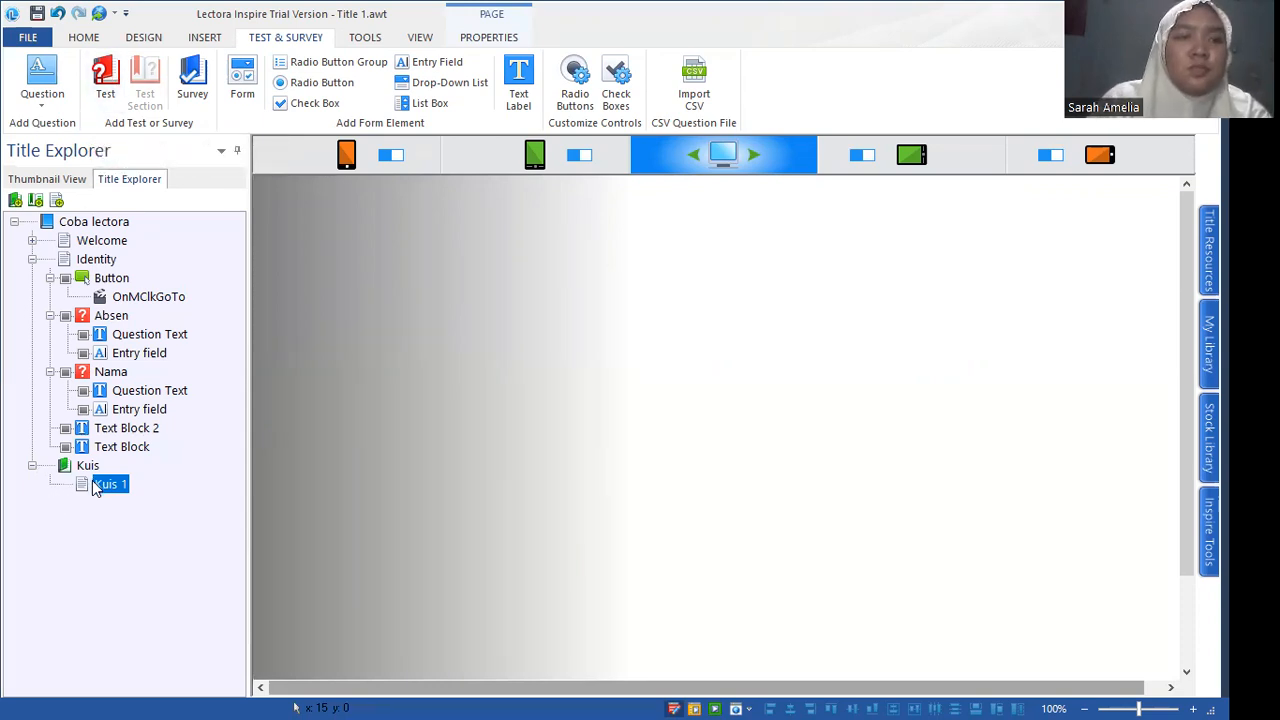
left_click(205, 40)
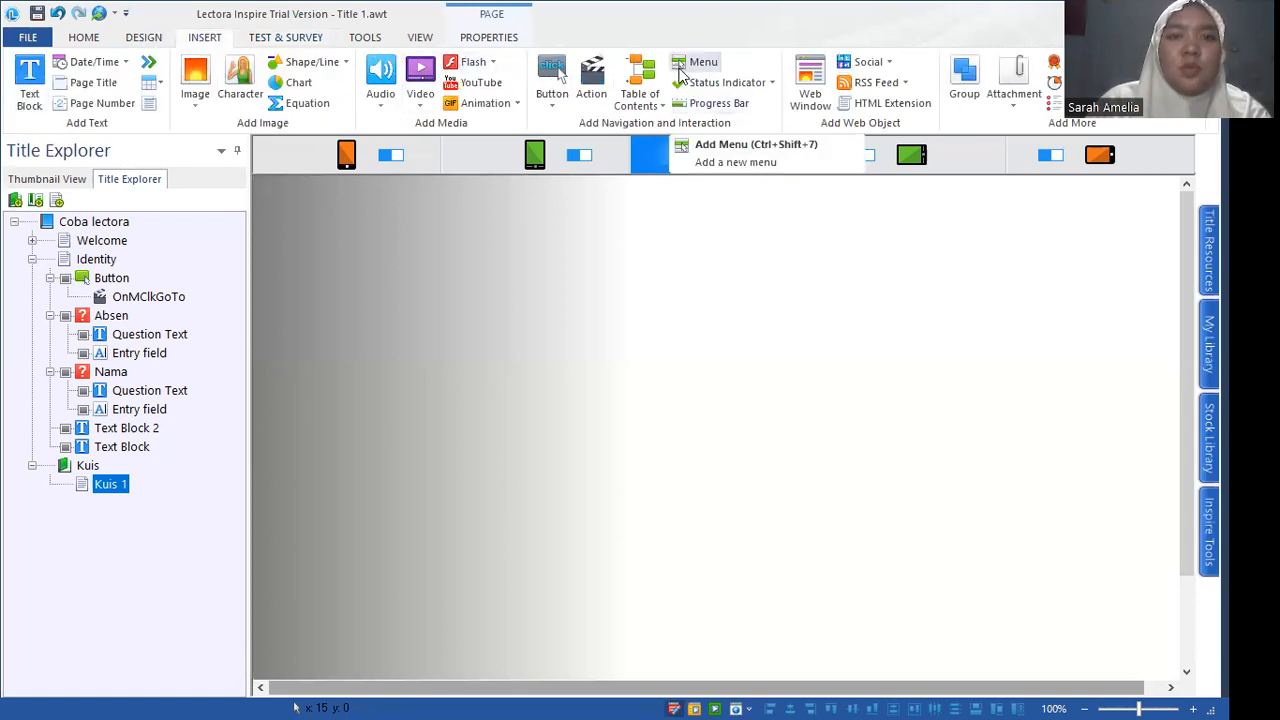
left_click(145, 37)
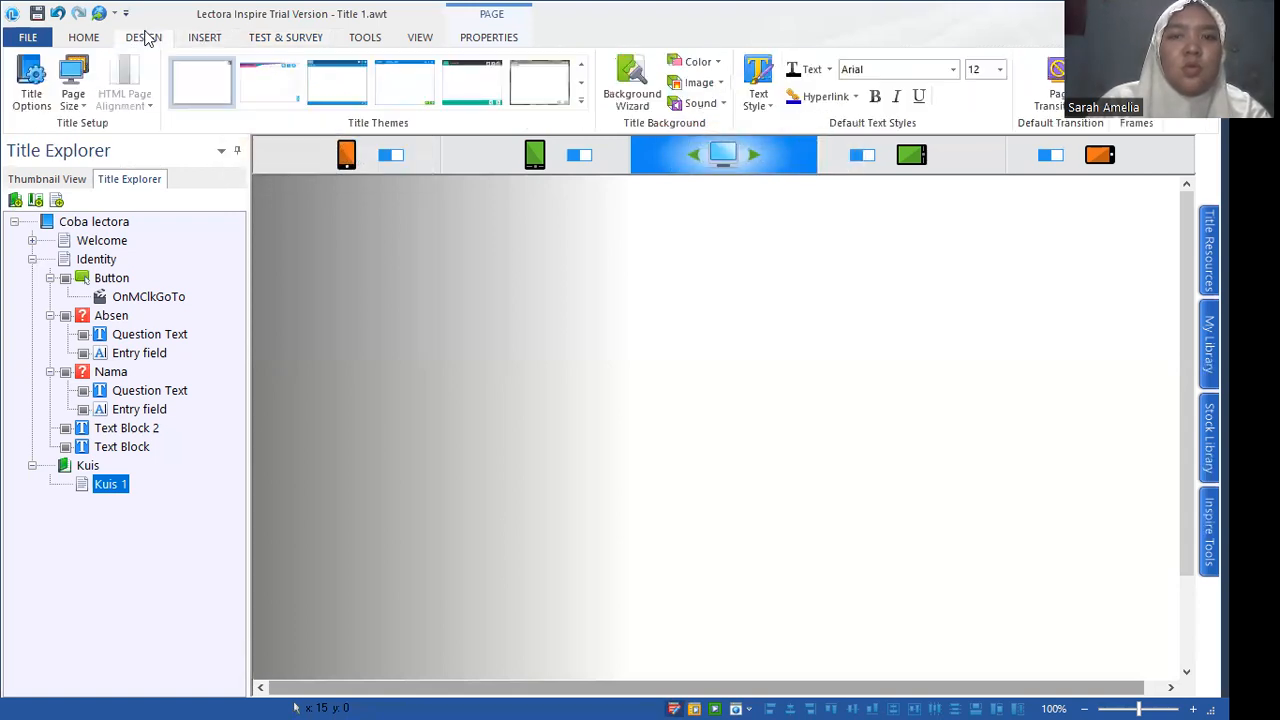
left_click(84, 40)
left_click(298, 72)
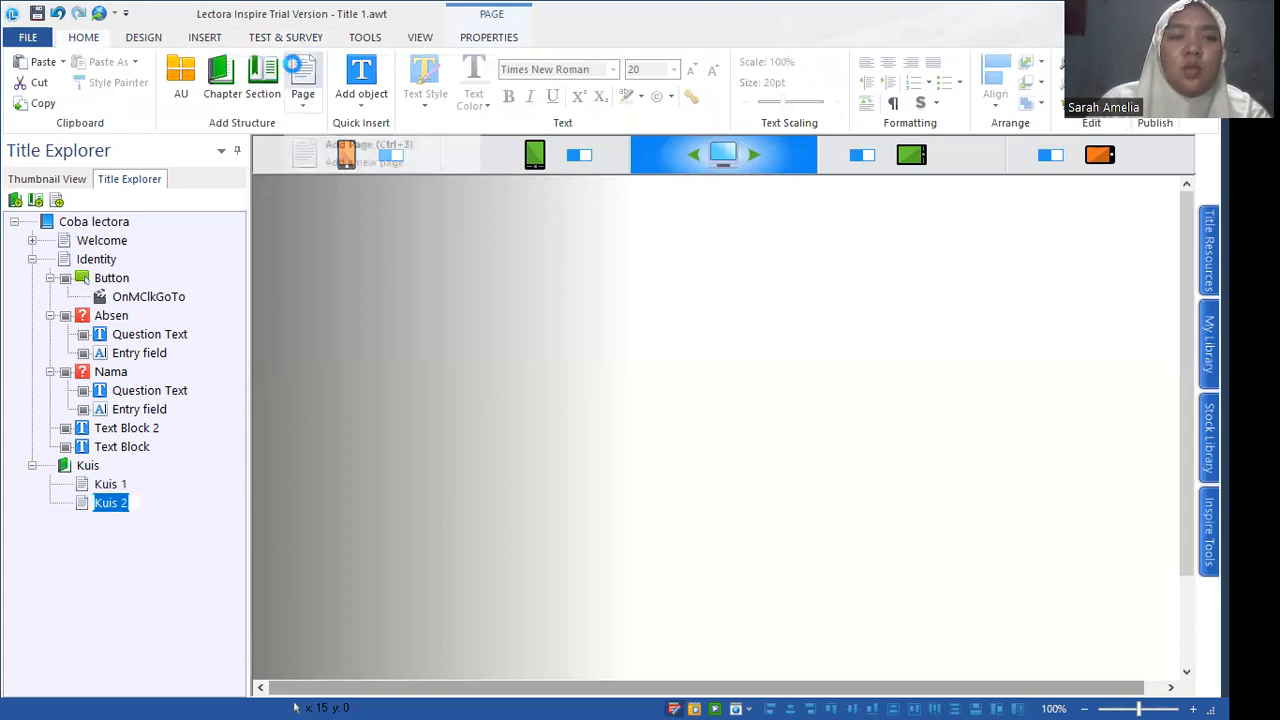
left_click(298, 74)
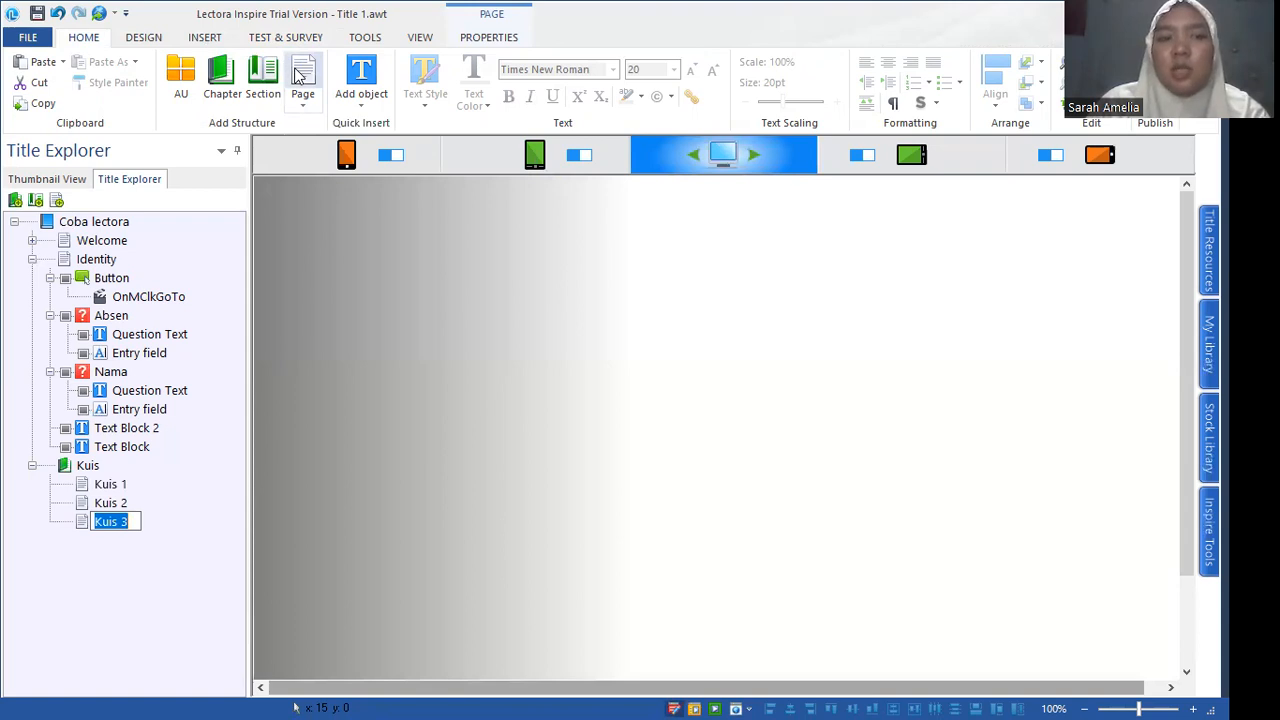
left_click(298, 74)
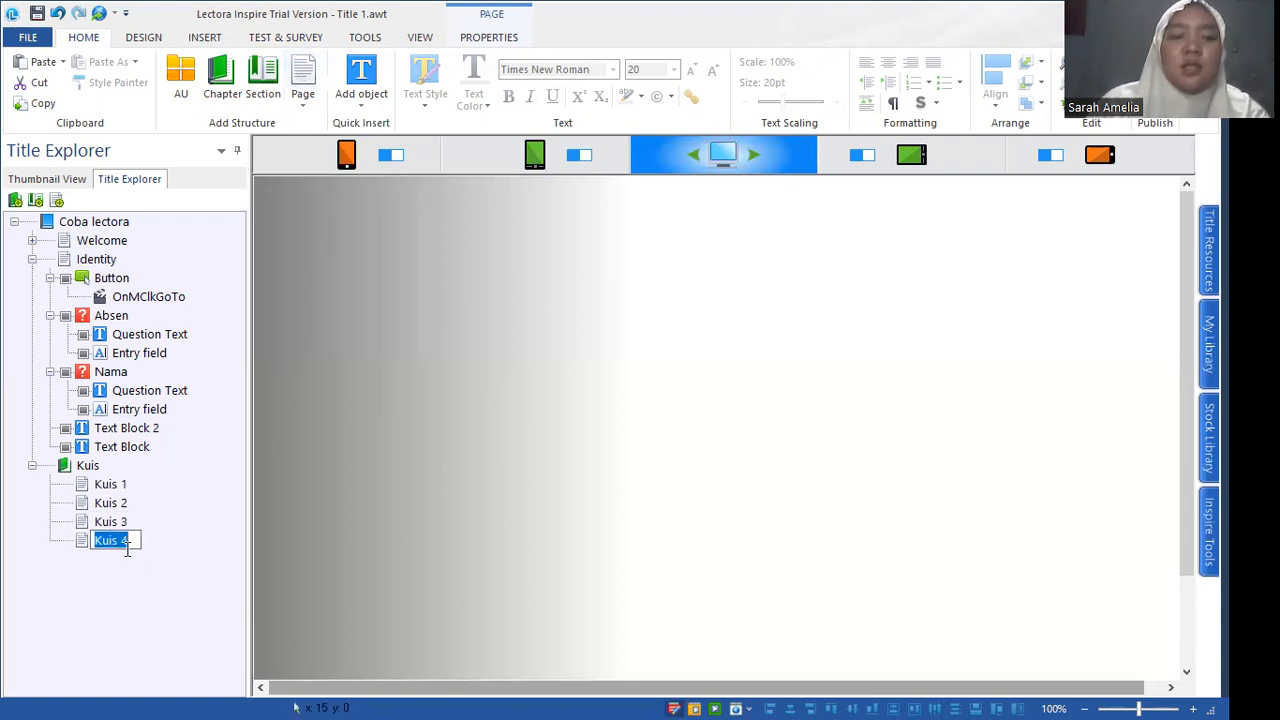
type("Hasil akhir")
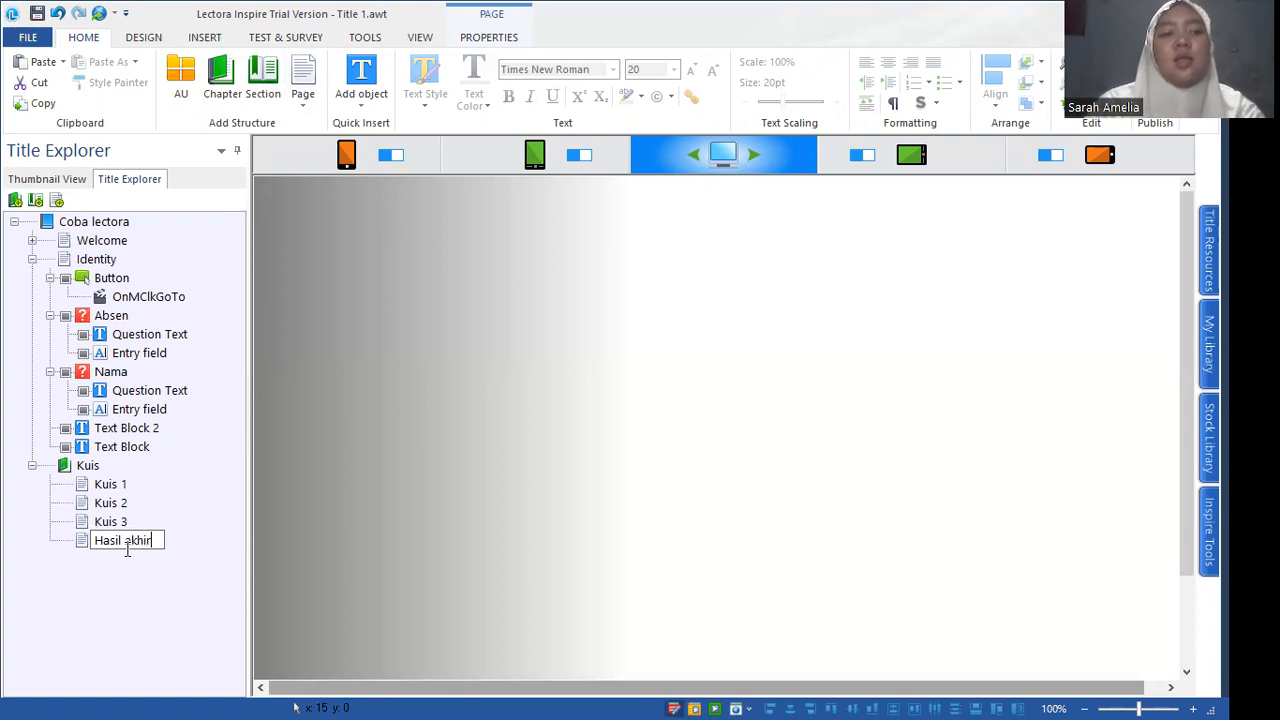
key("Return")
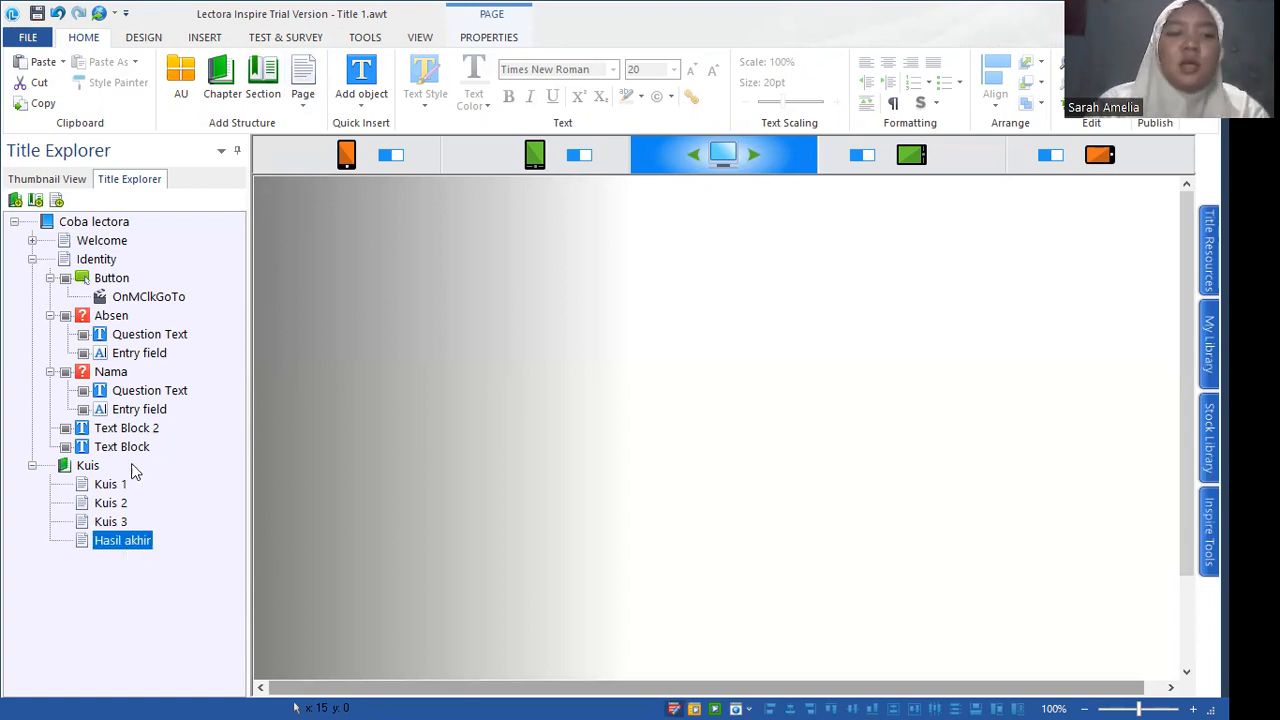
Add a text block reading "Kuis 1" to the "Kuis 1" page.
left_click(106, 489)
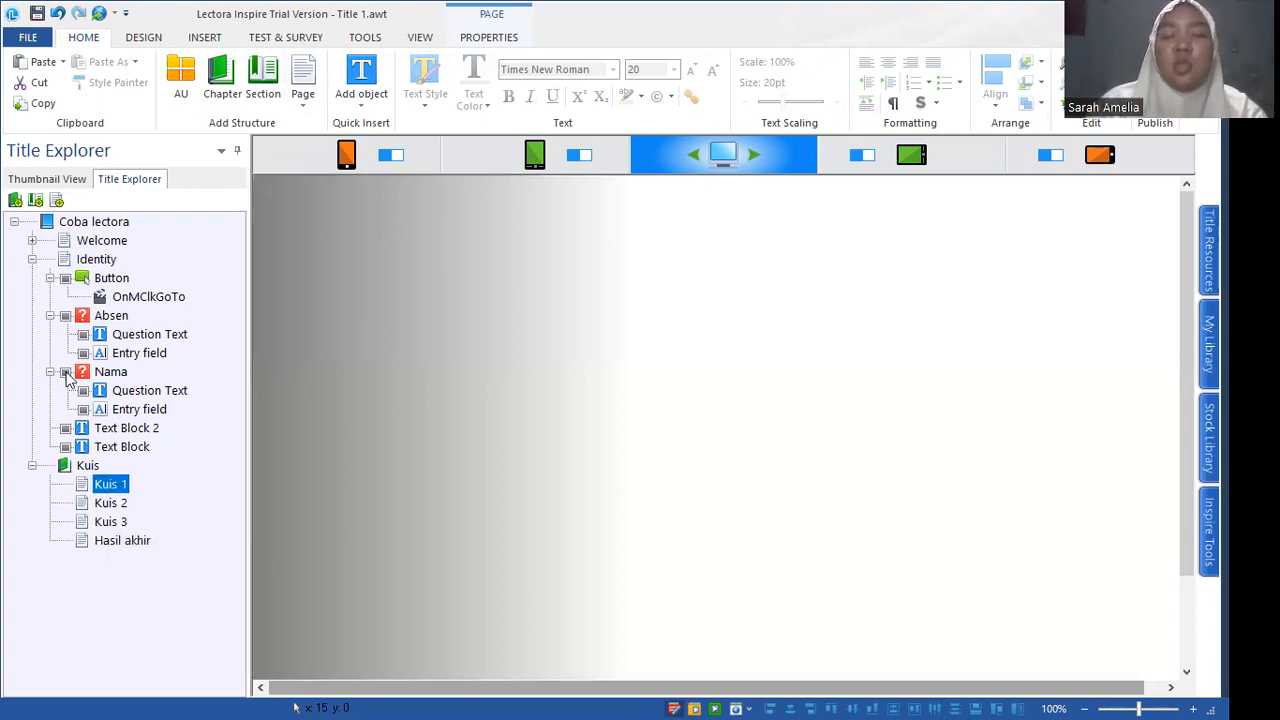
left_click(145, 37)
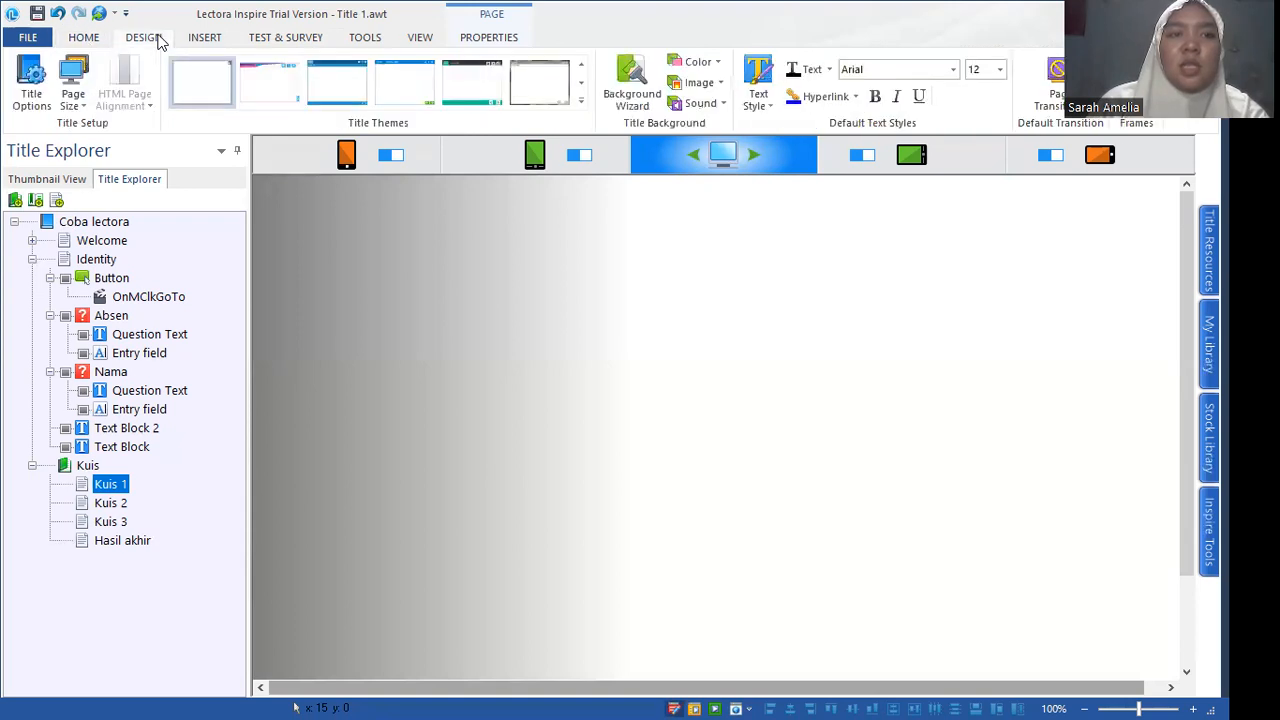
left_click(200, 37)
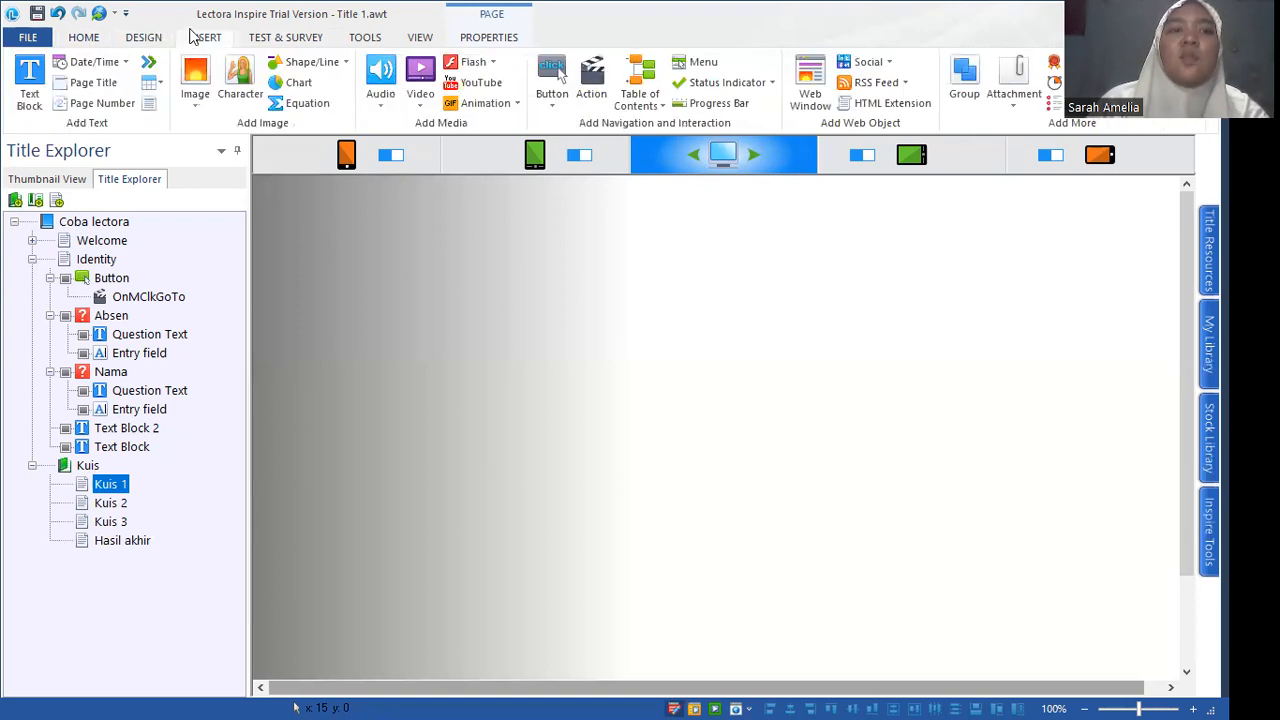
left_click(24, 80)
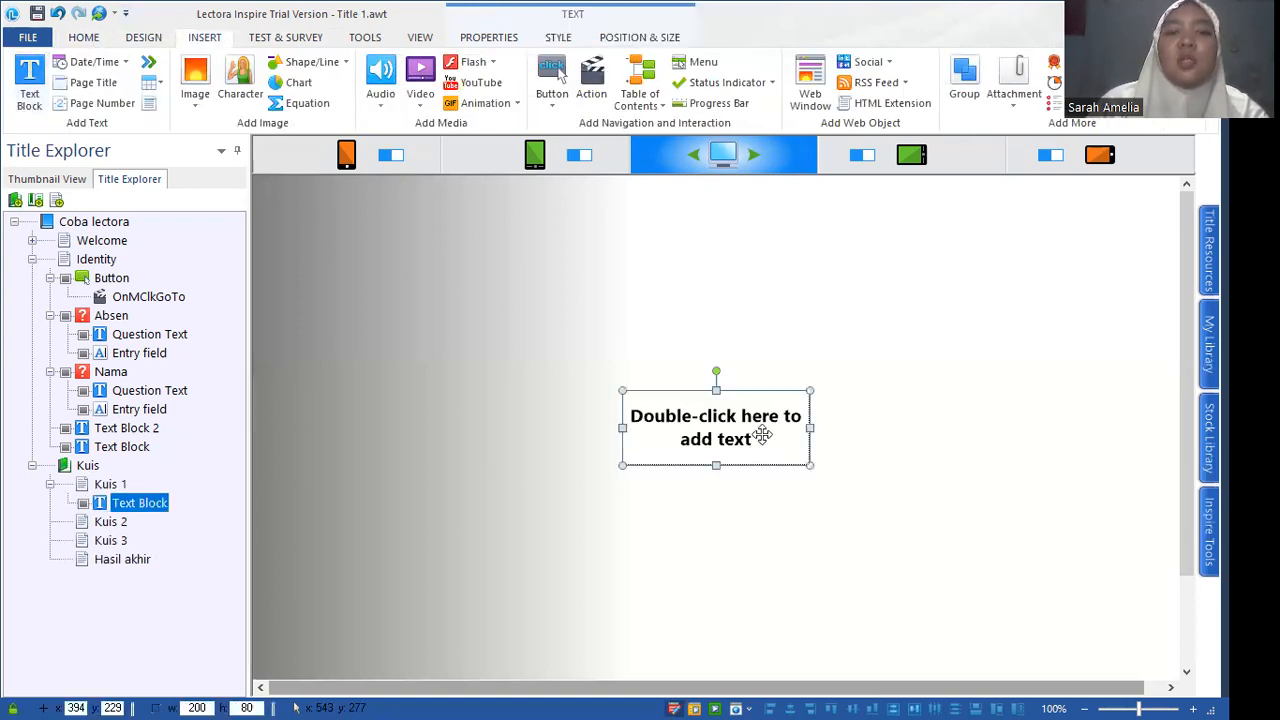
double_click(735, 426)
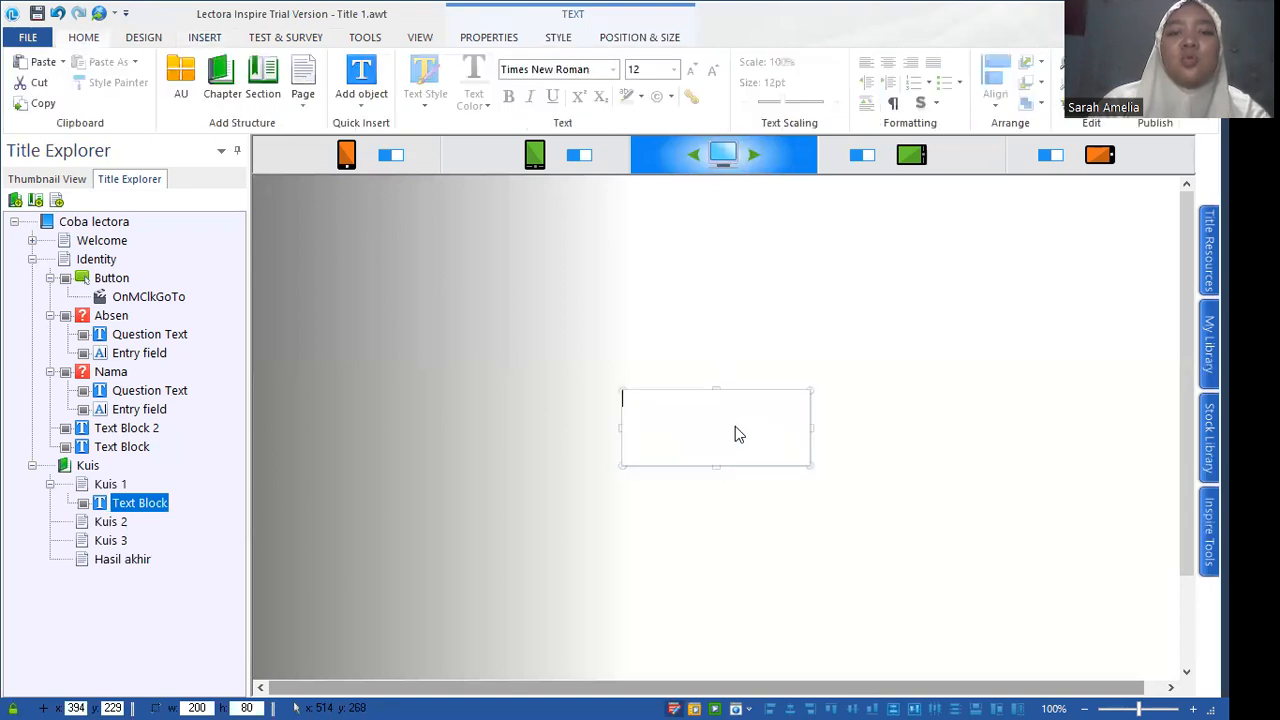
type("Kuis 1")
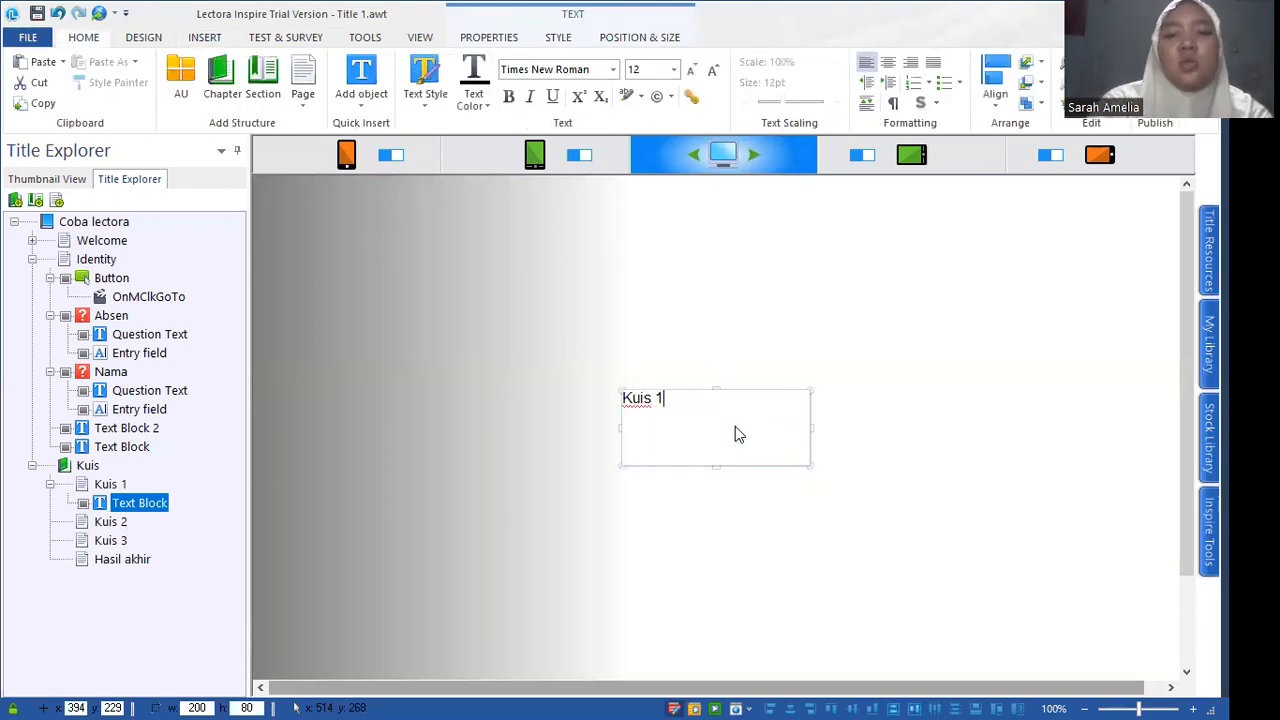
left_click(868, 446)
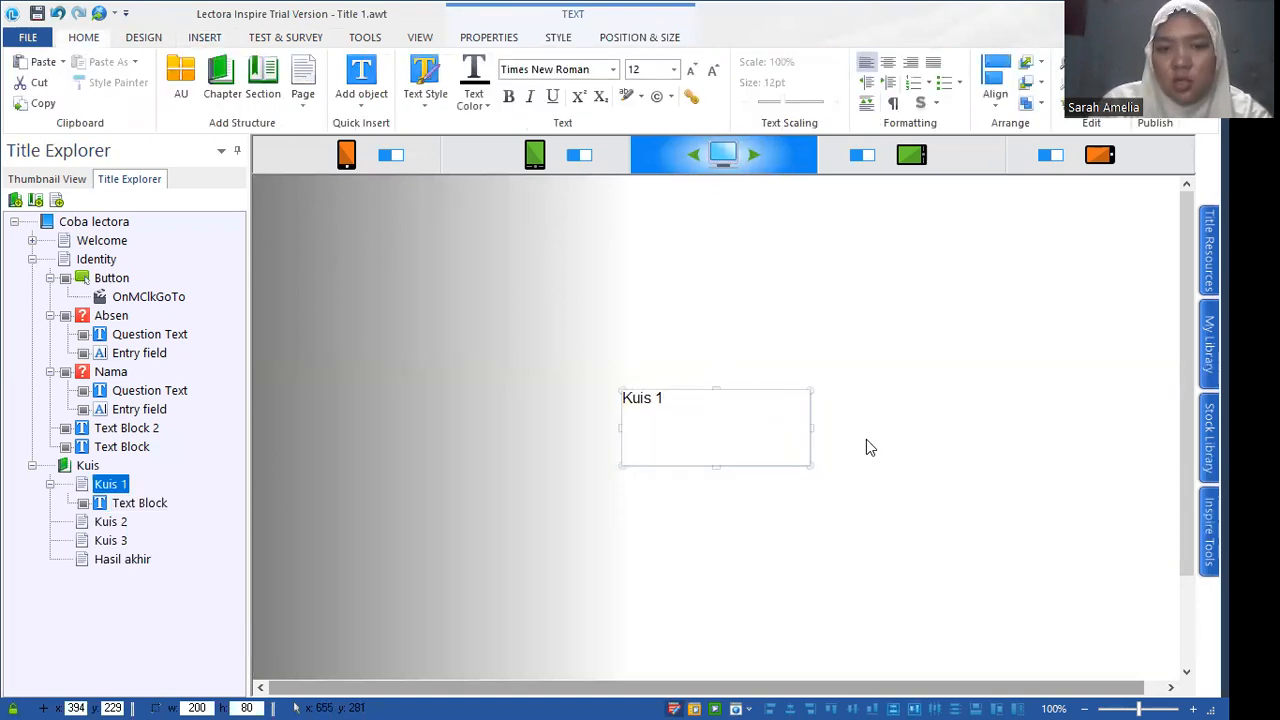
Set the font size of the "Kuis 1" text block to 20.
left_click(694, 400)
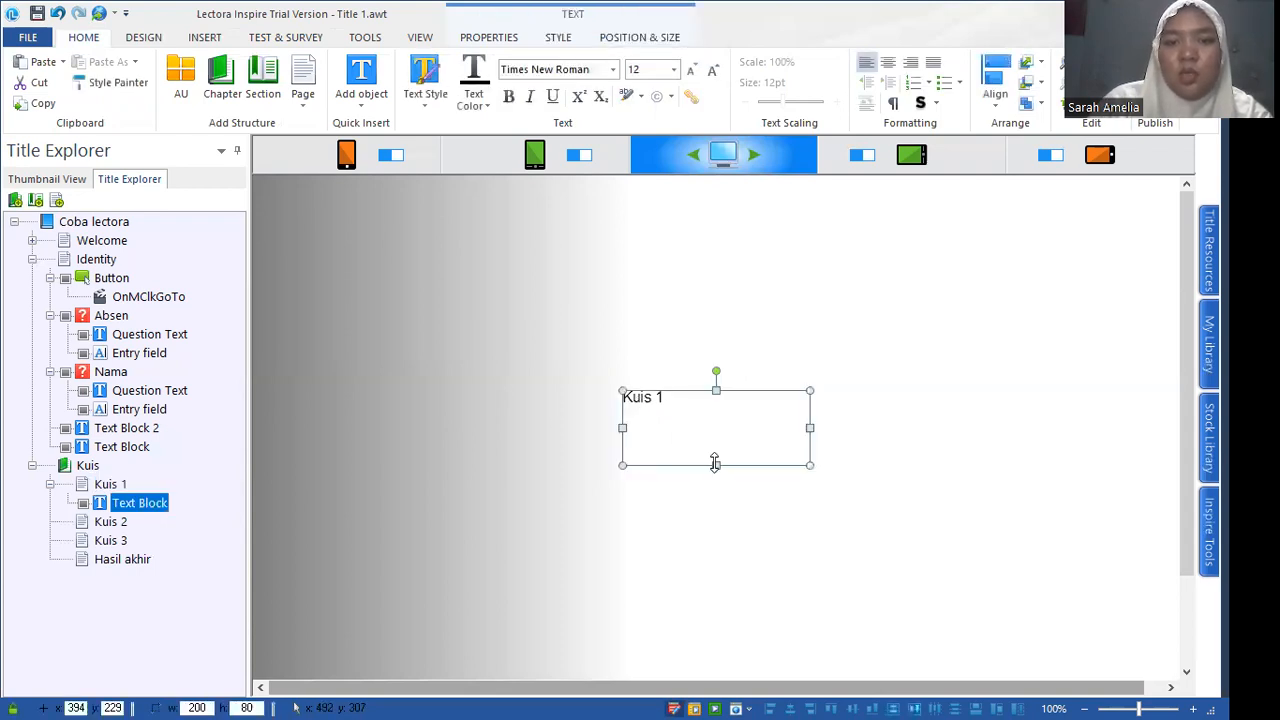
left_click(645, 68)
type("20")
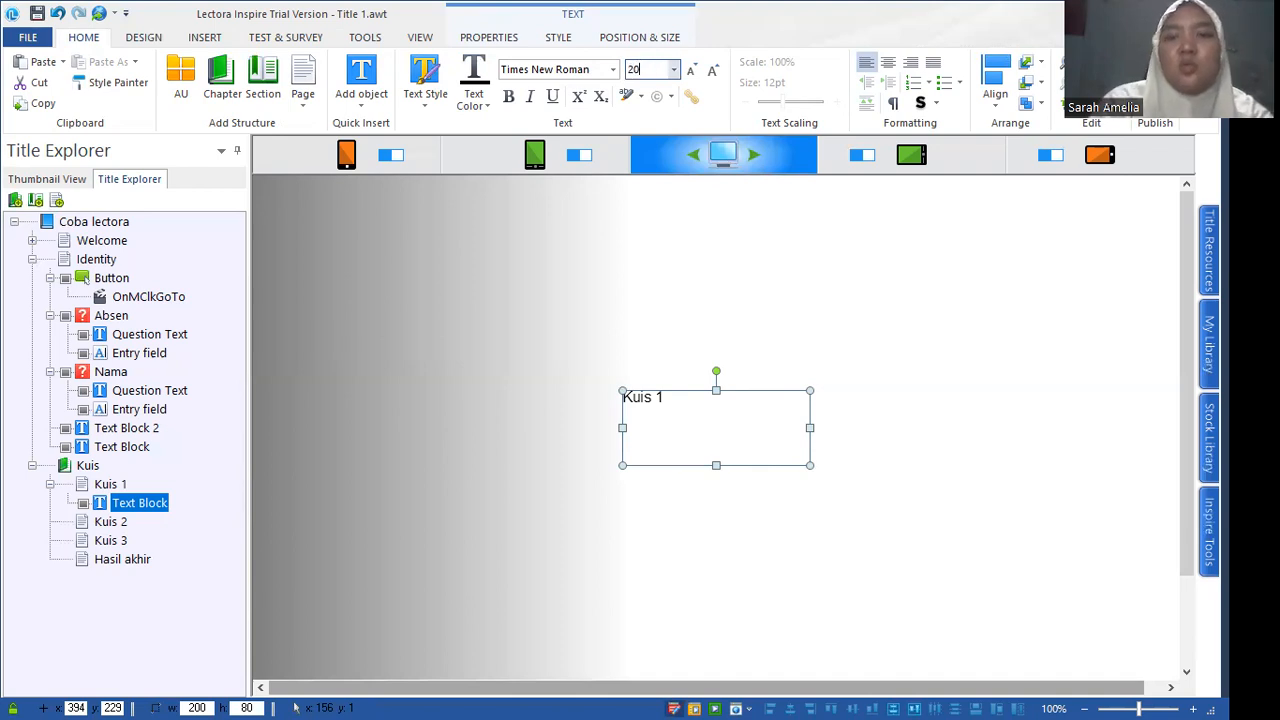
key("Return")
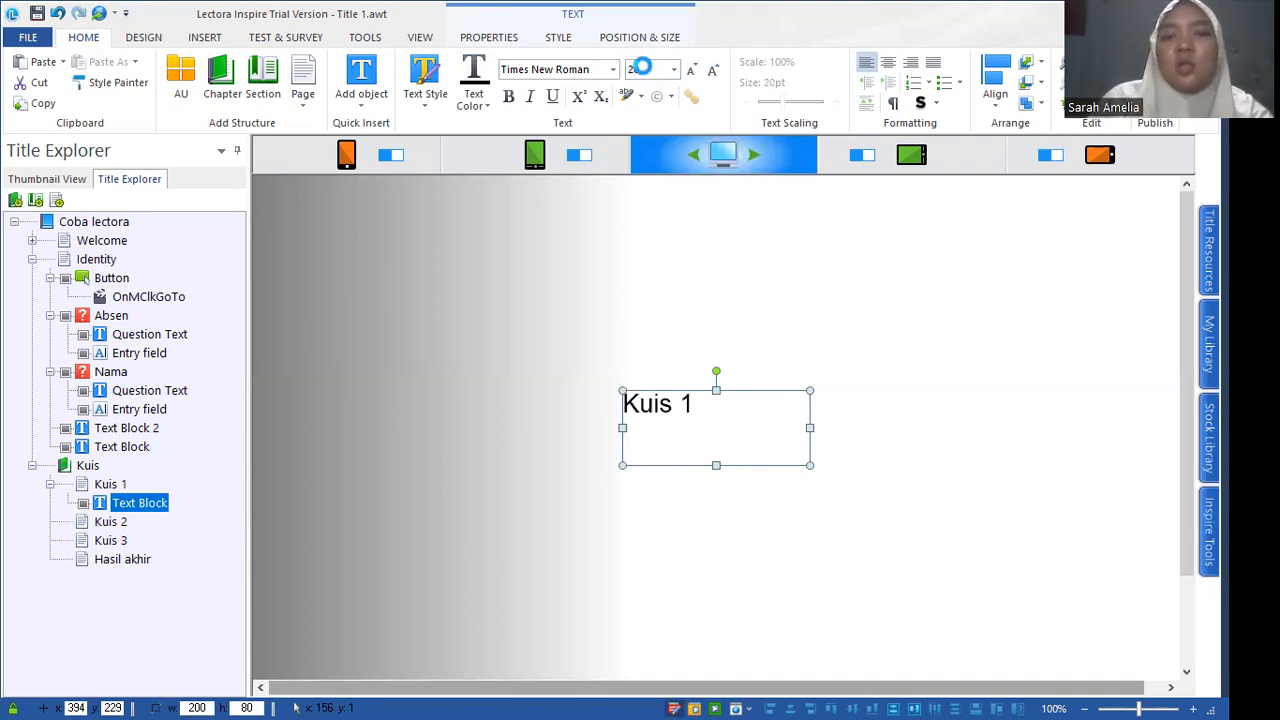
Shorten the "Kuis 1" text block to a height of about 40 and move it to the page's upper-left corner, about x 59, y 38.
left_click_drag(714, 462, 715, 430)
left_click(711, 436)
left_click(675, 403)
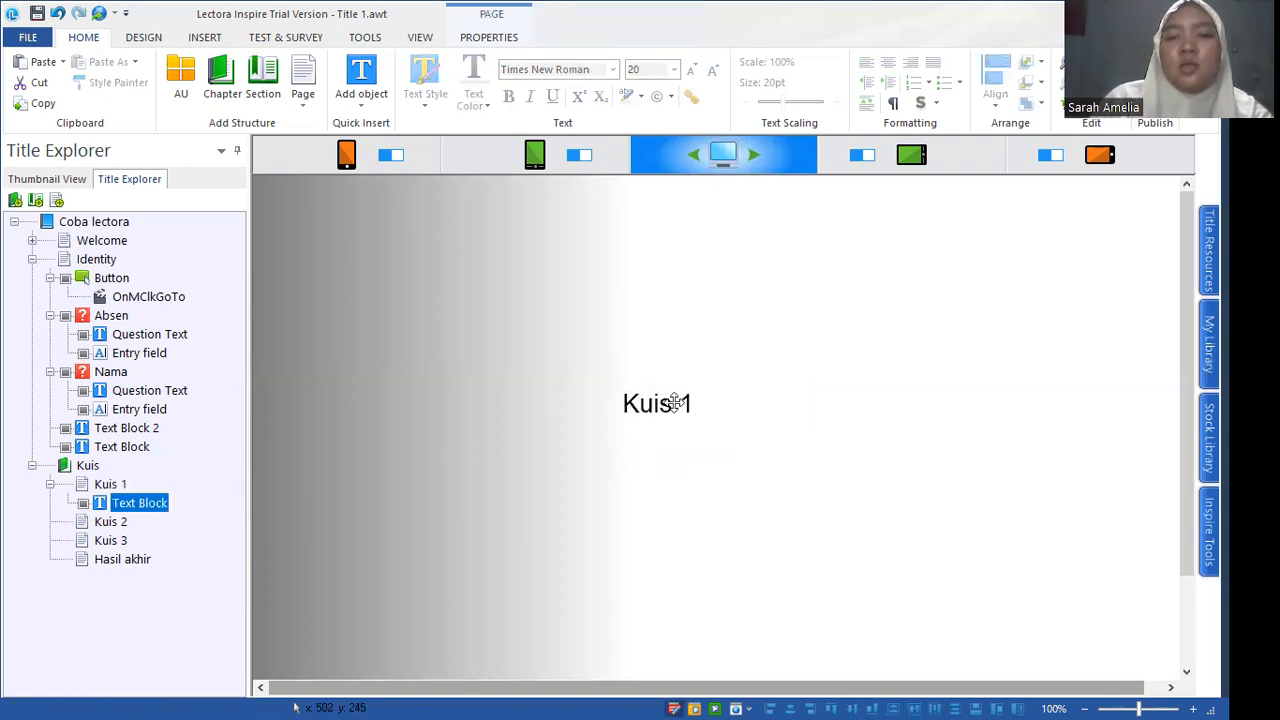
left_click_drag(700, 390, 392, 213)
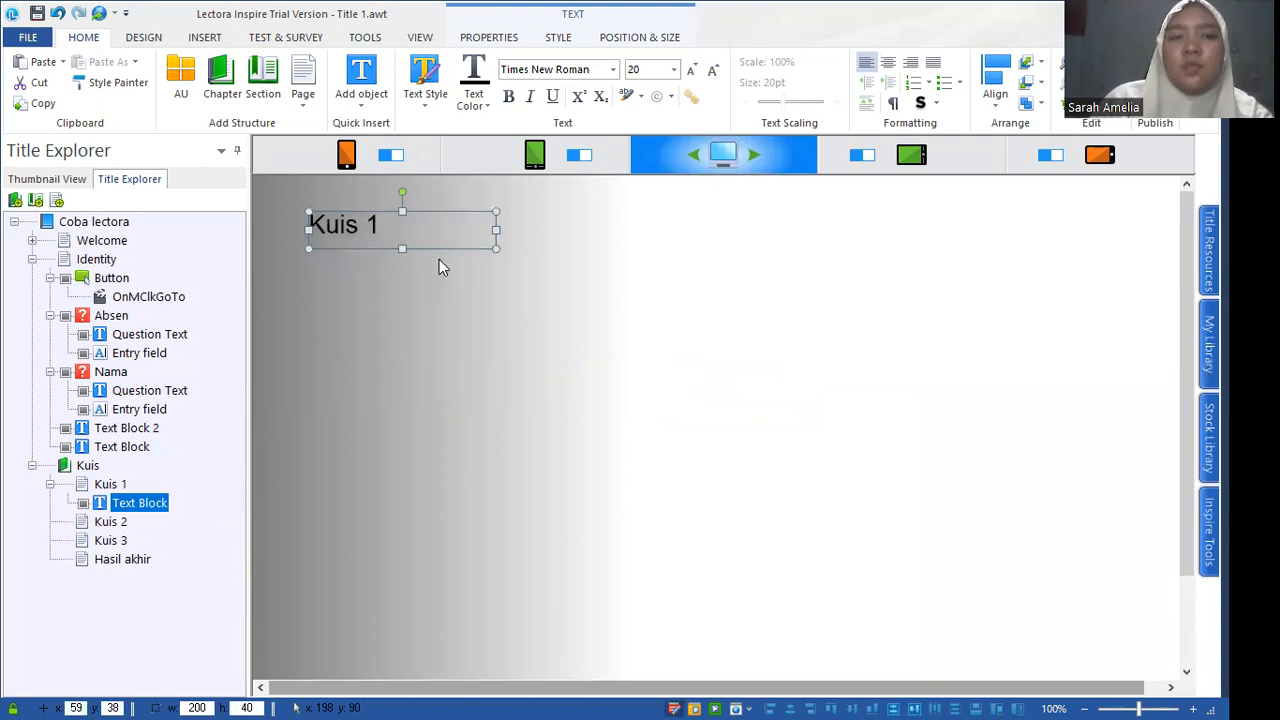
Start a new question on the "Kuis 1" page, naming it "Kuis 1" with the variable name "Question_1".
left_click(439, 259)
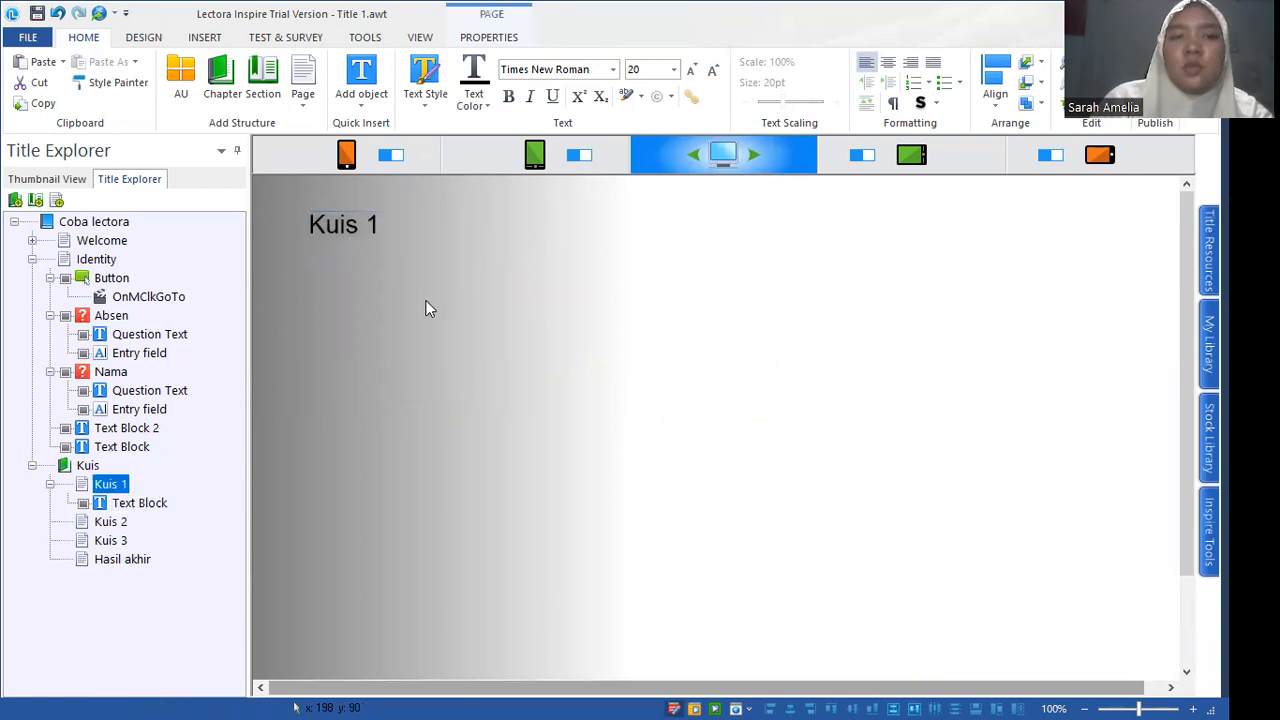
left_click(200, 37)
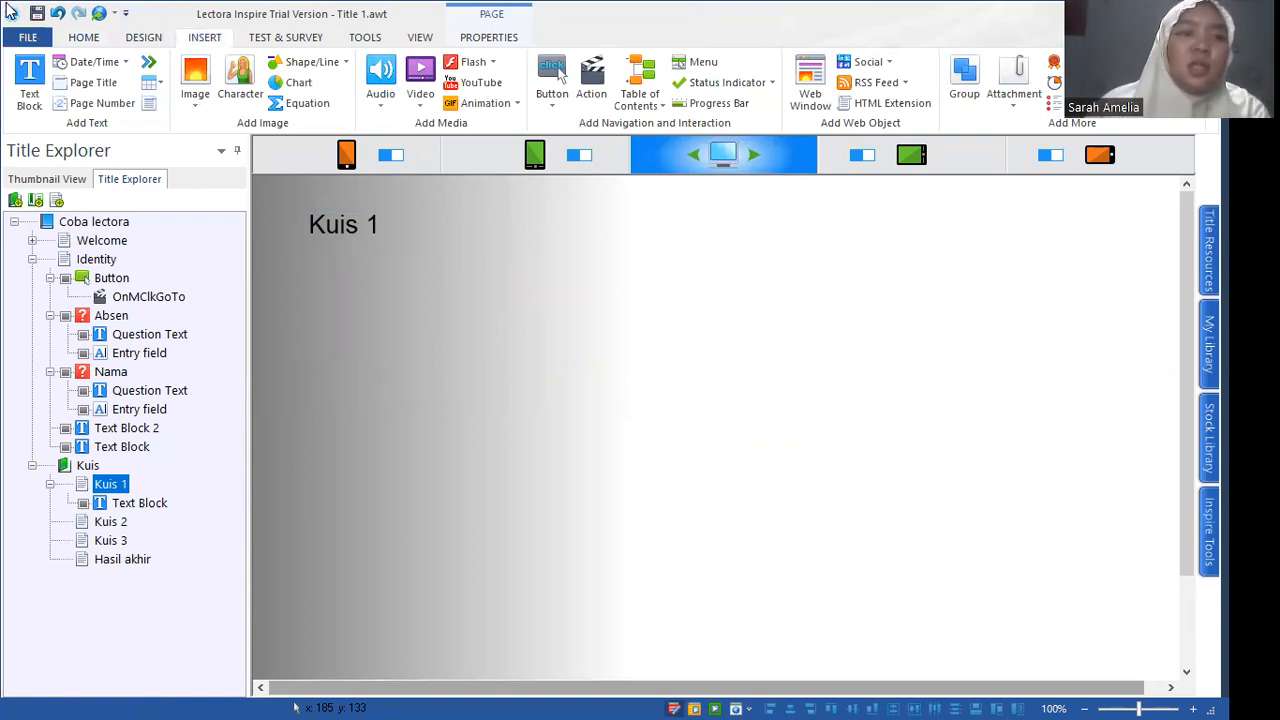
left_click(313, 36)
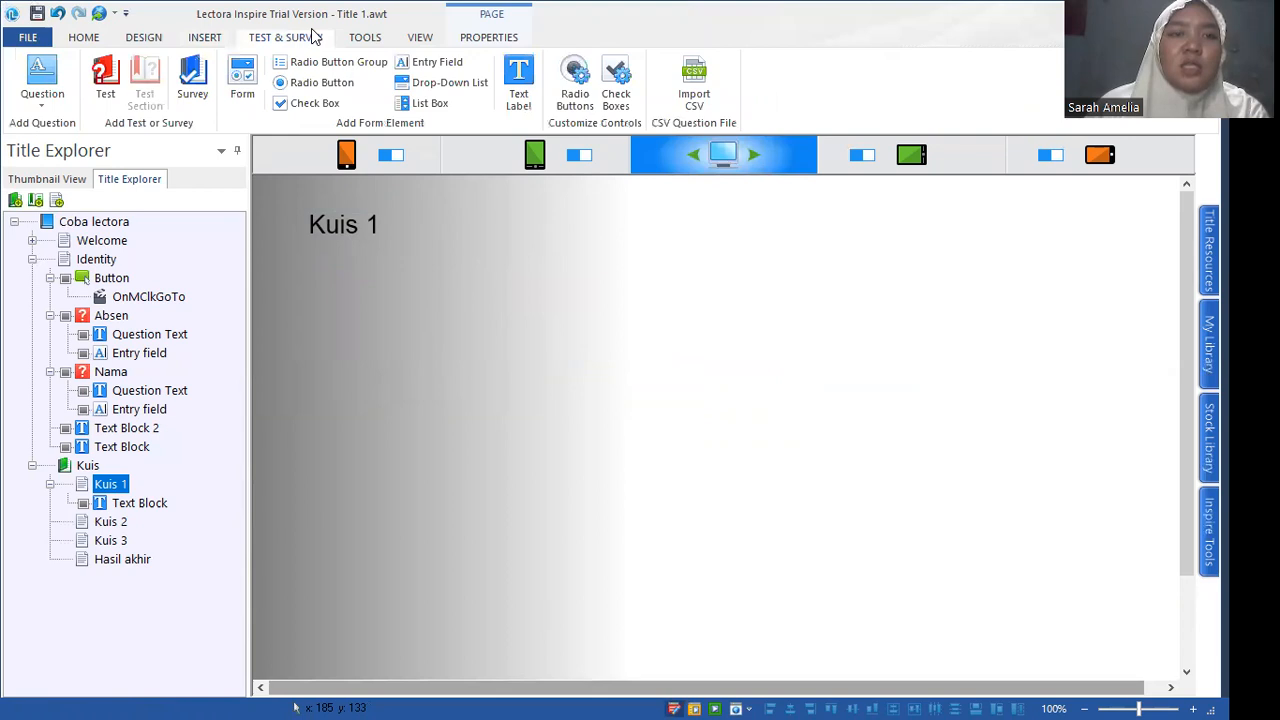
left_click(62, 62)
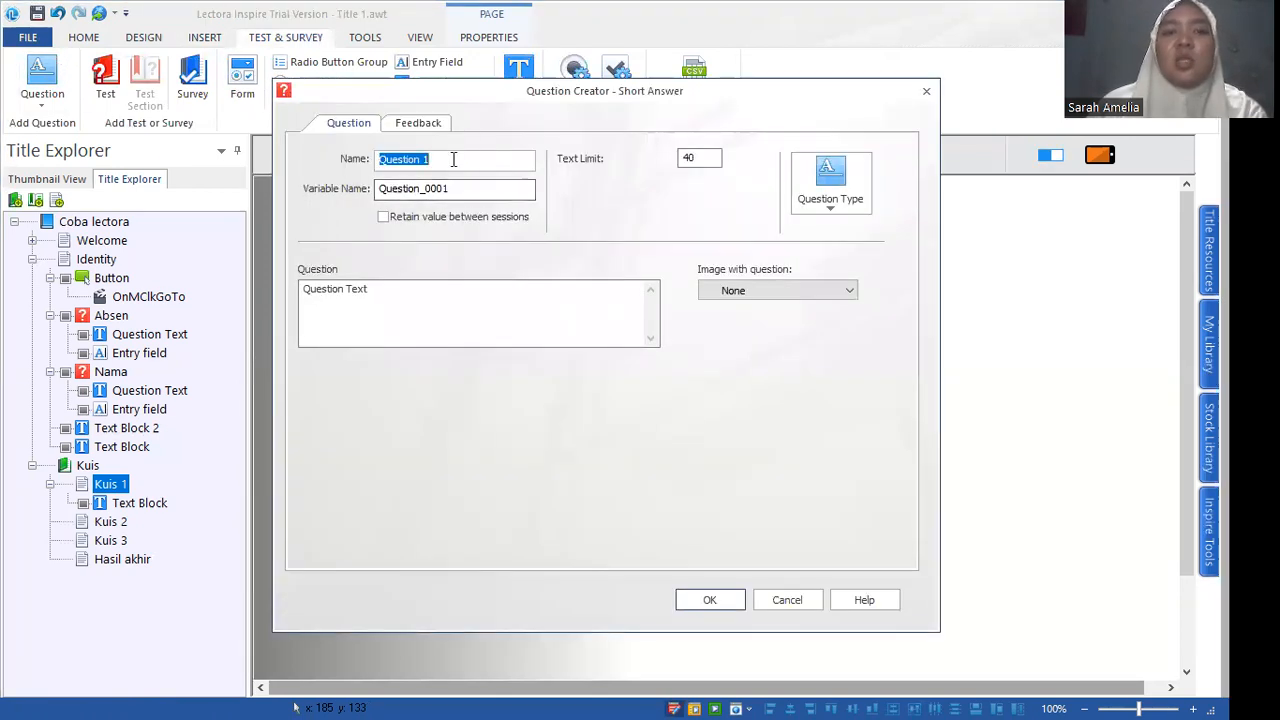
type("Kuis 1")
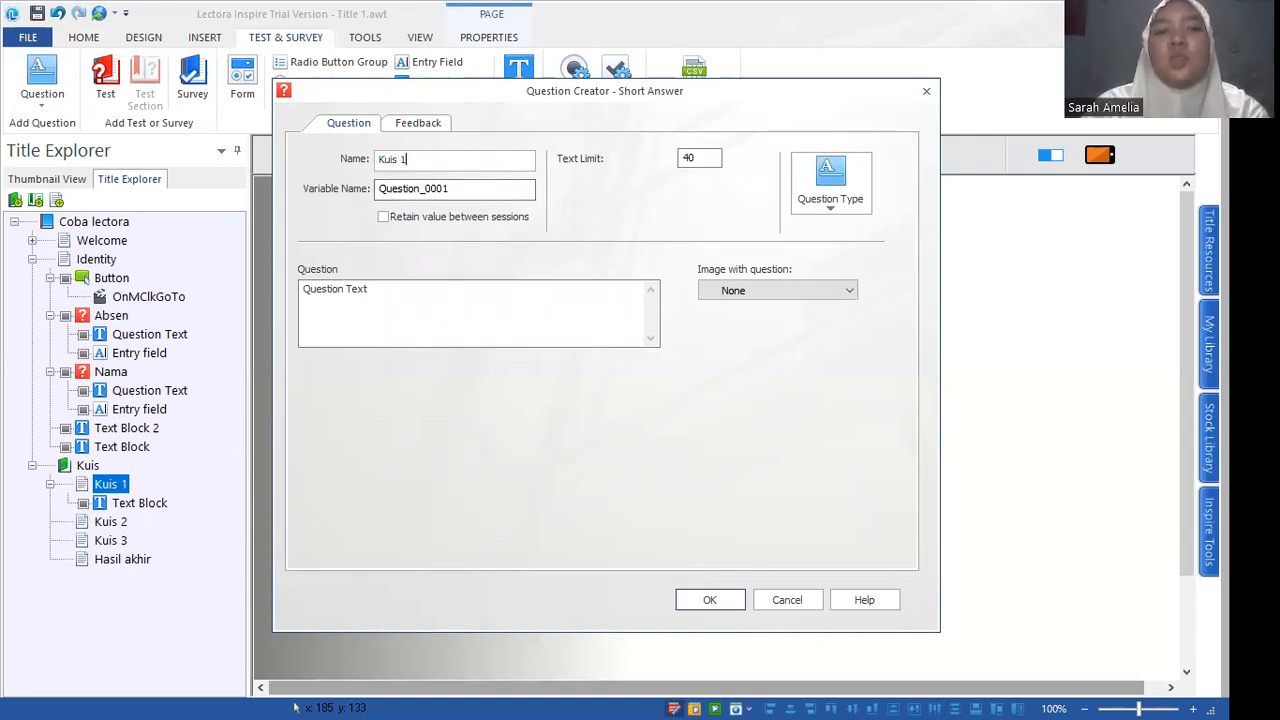
key("Tab")
key("End")
key("BackSpace")
key("BackSpace")
key("BackSpace")
key("BackSpace")
type("1")
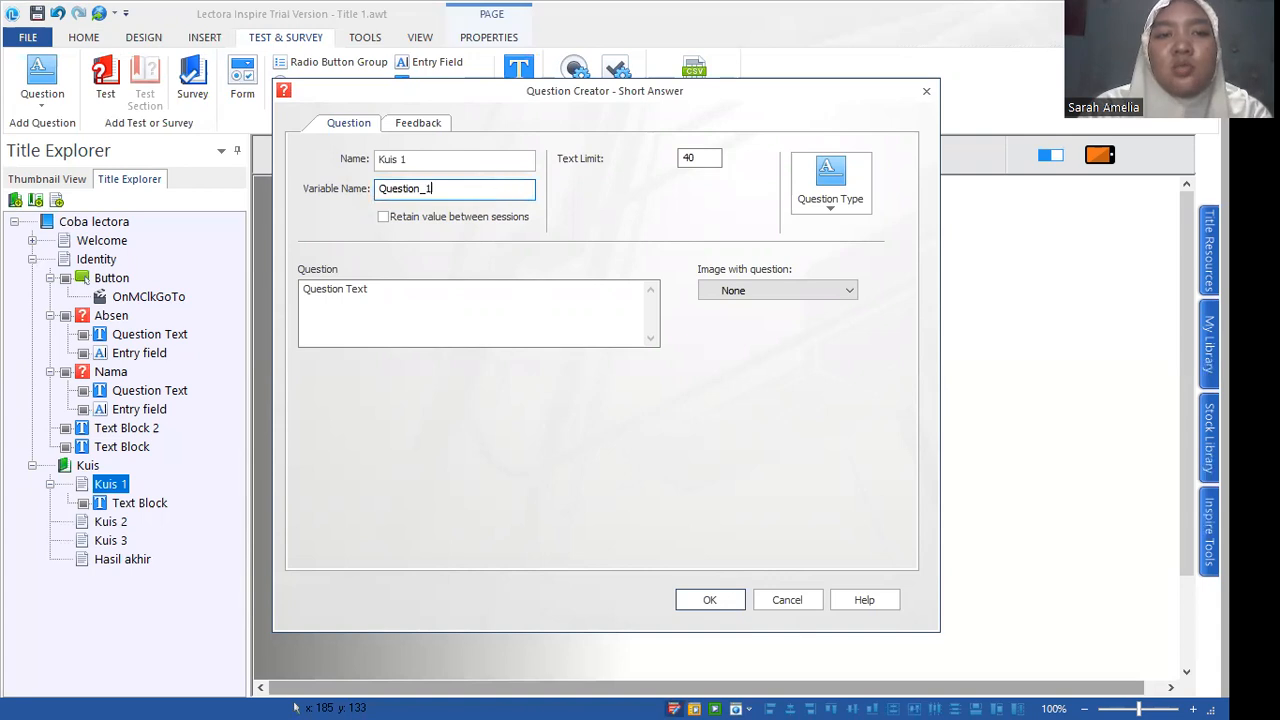
Set the question type to True or False and enter the question "Apakah balok memiliki besar sisi yang sama?".
left_click(836, 195)
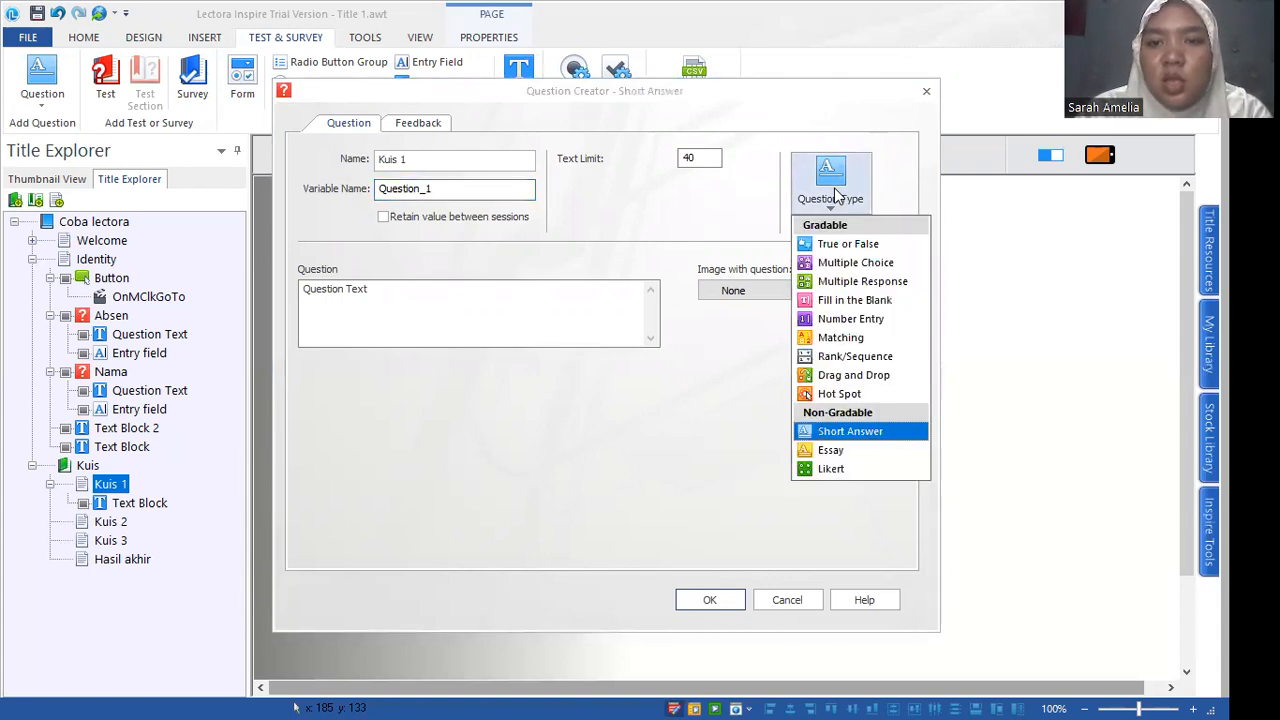
left_click(830, 250)
left_click(437, 292)
key("ctrl+a")
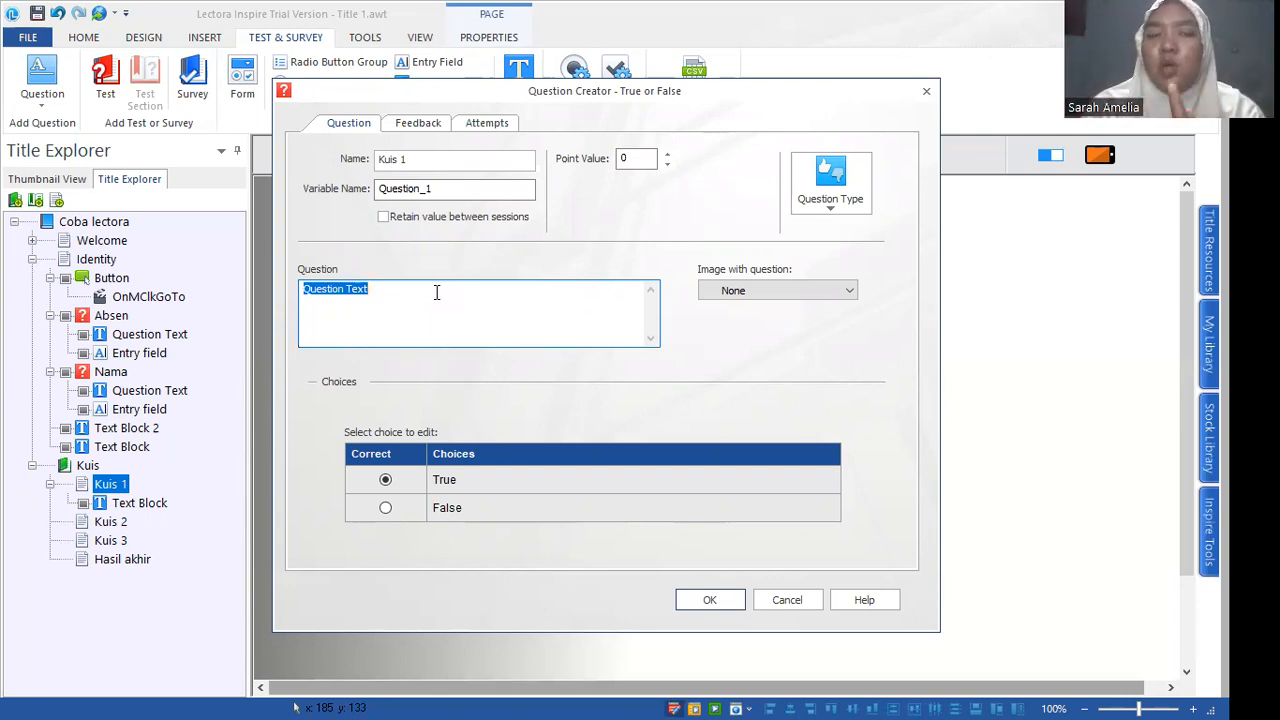
type("Apakah b")
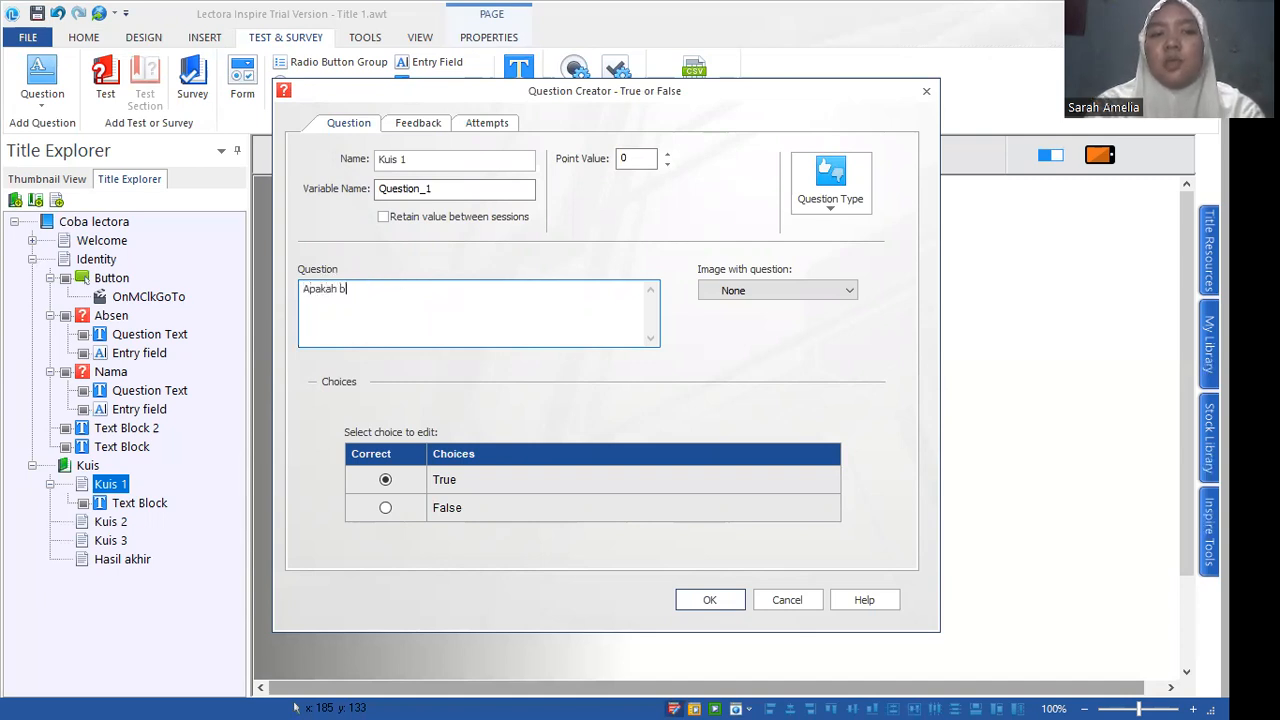
type("alo")
type("k mem")
type("i")
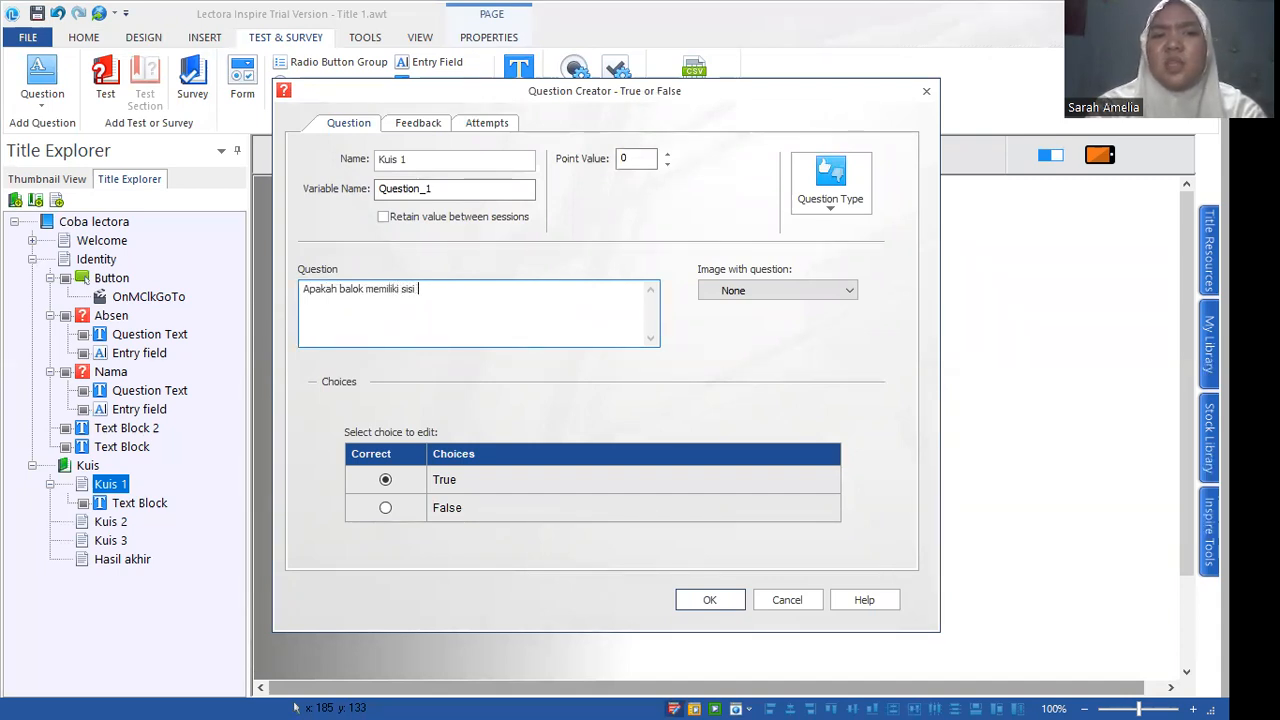
type("lki sisi yang sama?")
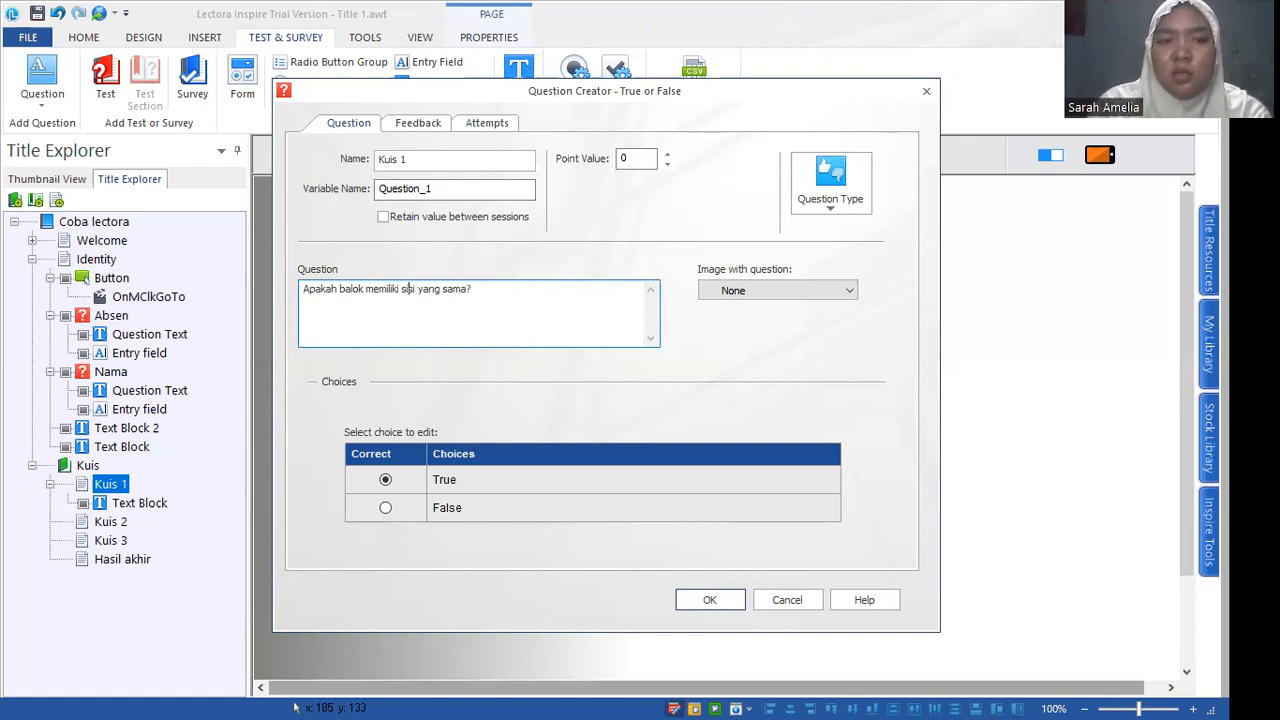
type("besar")
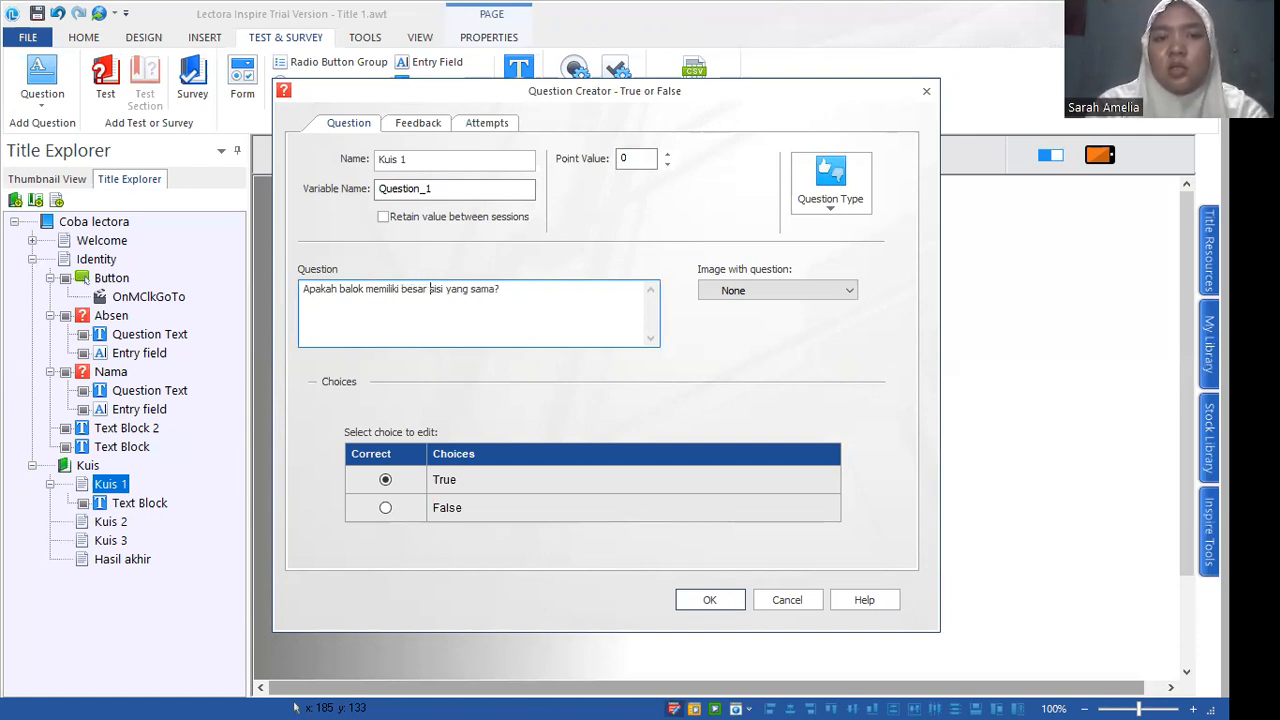
Replace "sisi" with "rusuk" in the question text, mark False as the correct answer and create the question.
left_click(450, 486)
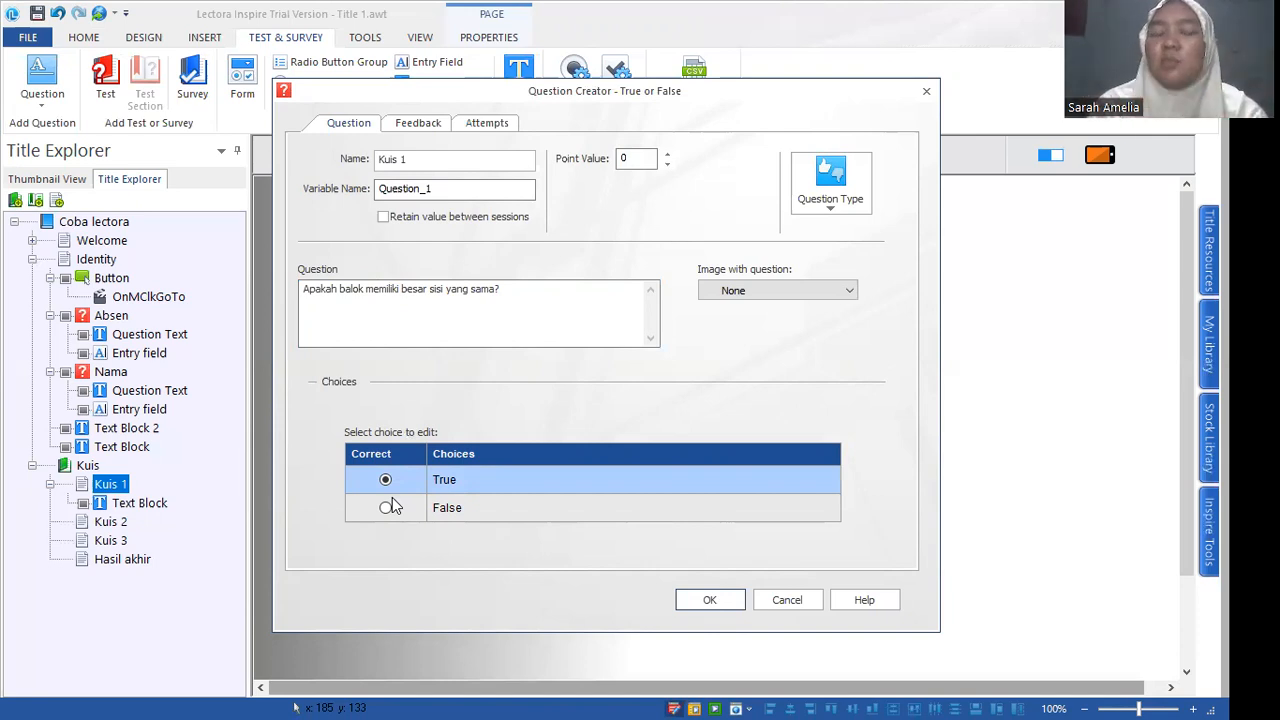
left_click_drag(440, 290, 433, 289)
type("rusuk")
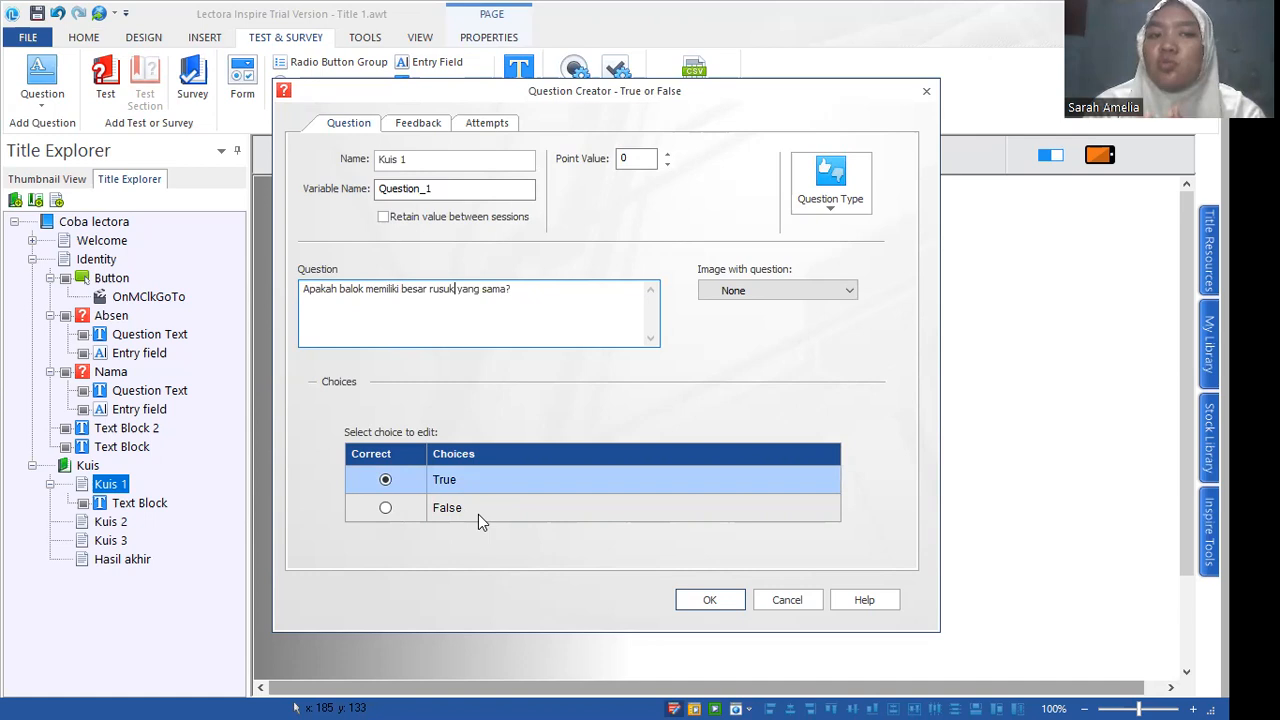
left_click(386, 508)
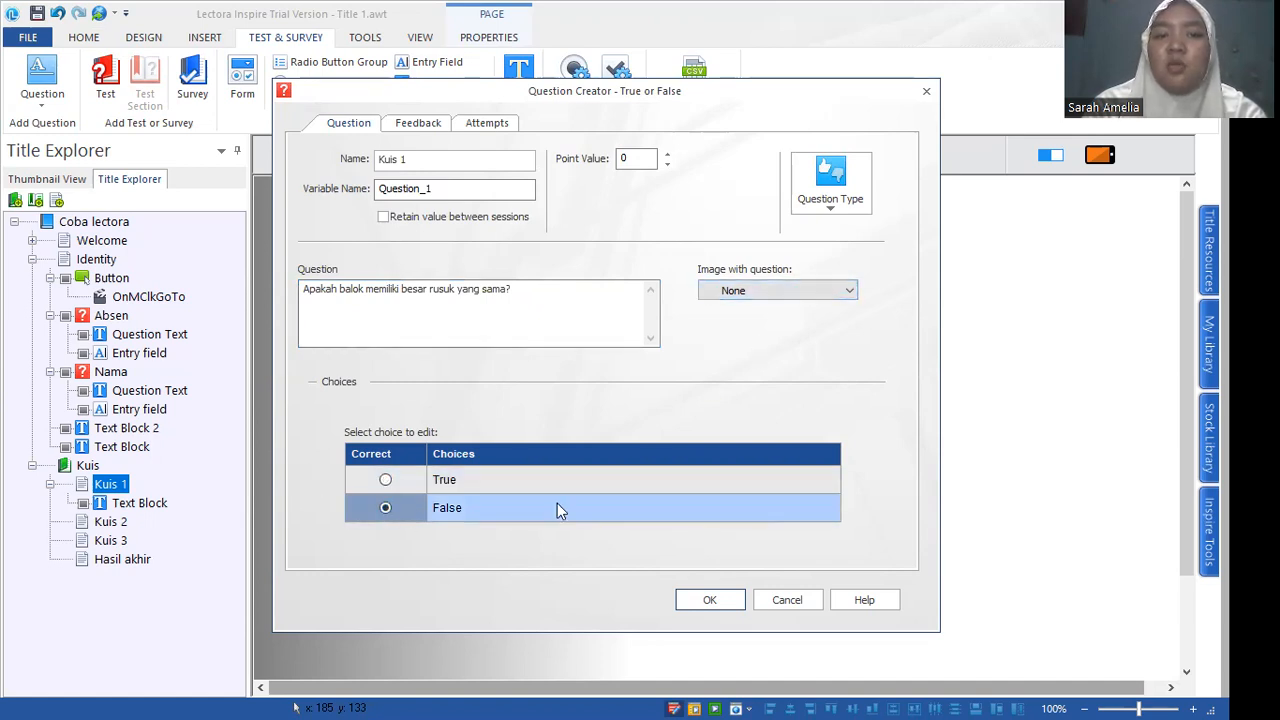
left_click(427, 127)
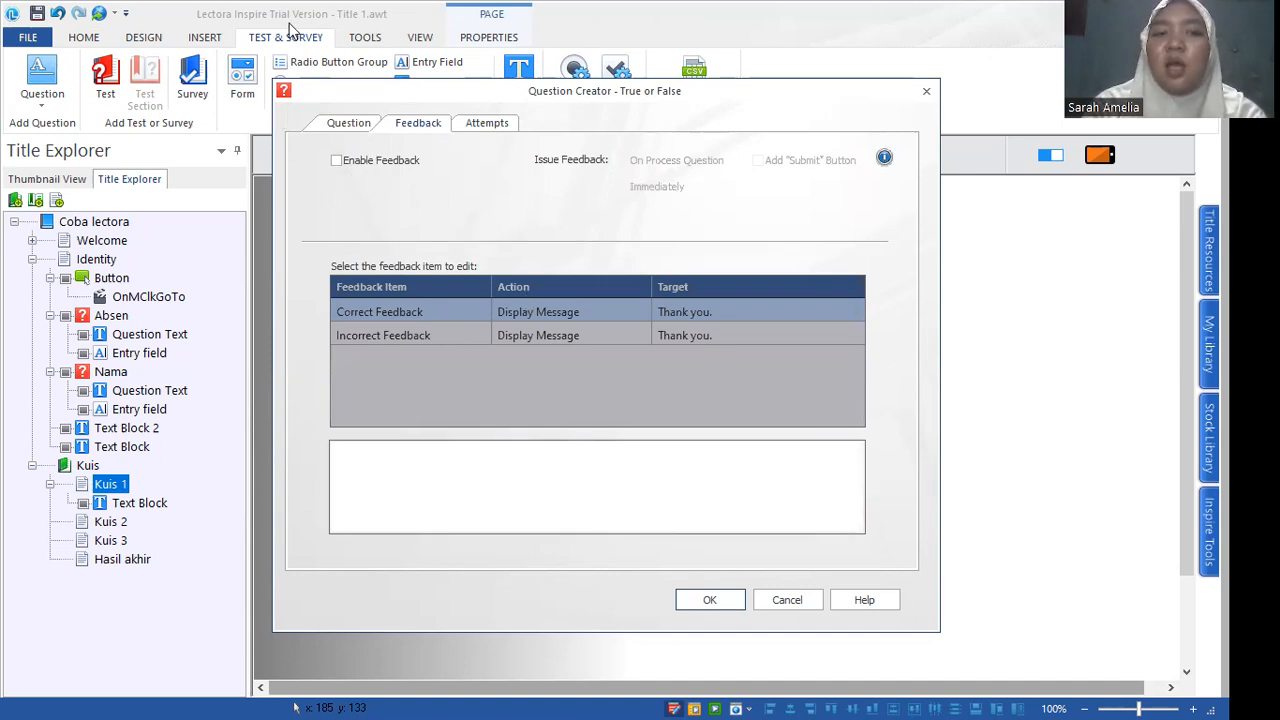
left_click(350, 122)
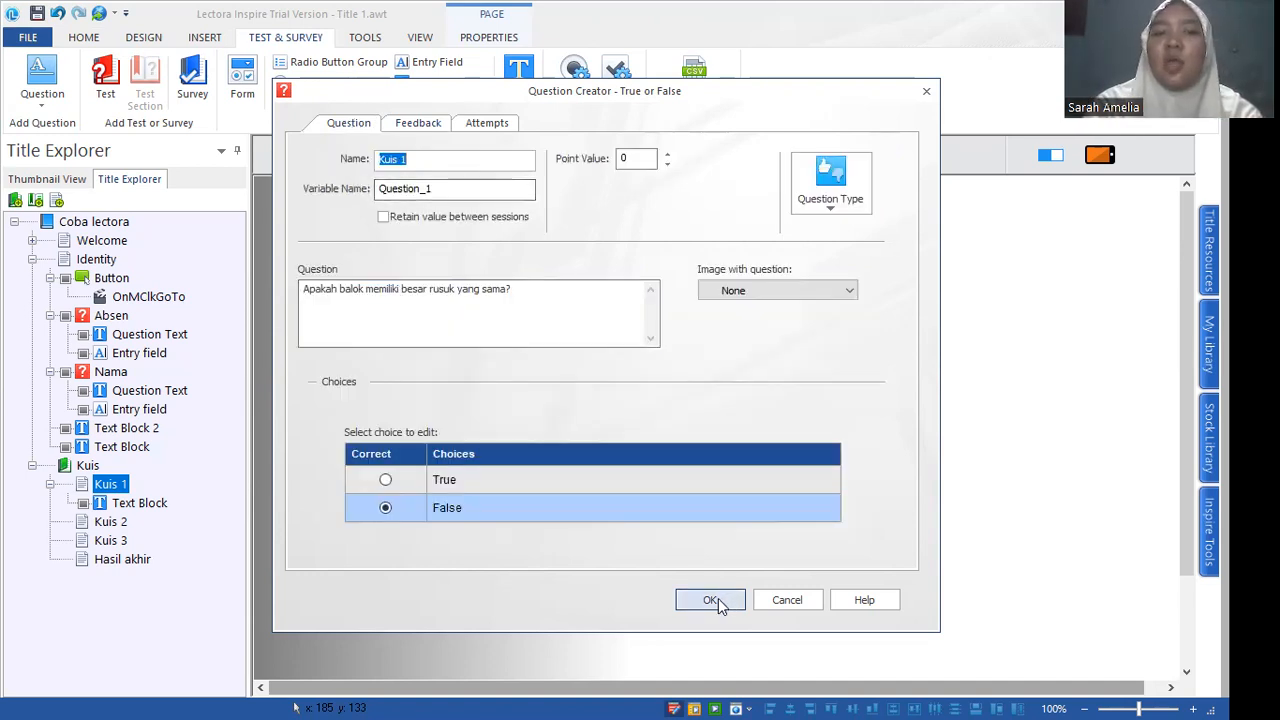
left_click(718, 598)
Move the True or False question up to just below the "Kuis 1" heading, aligned with its left edge.
left_click(560, 454)
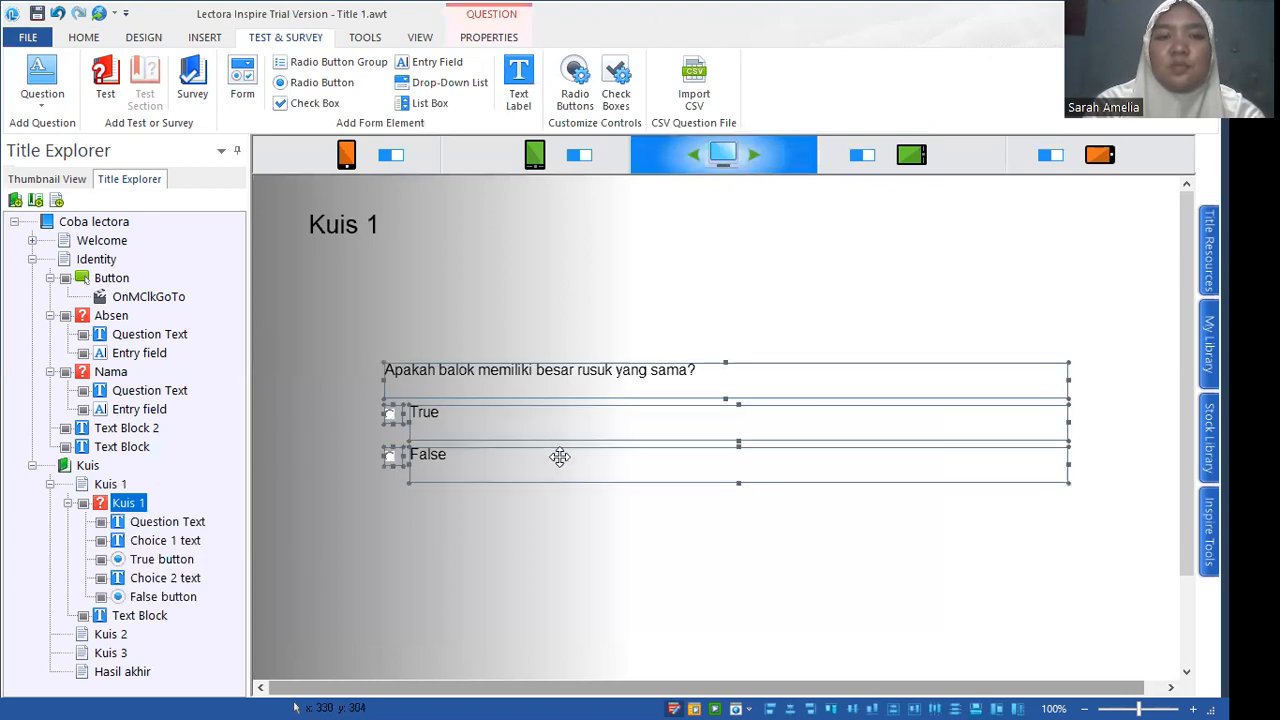
left_click_drag(543, 380, 468, 289)
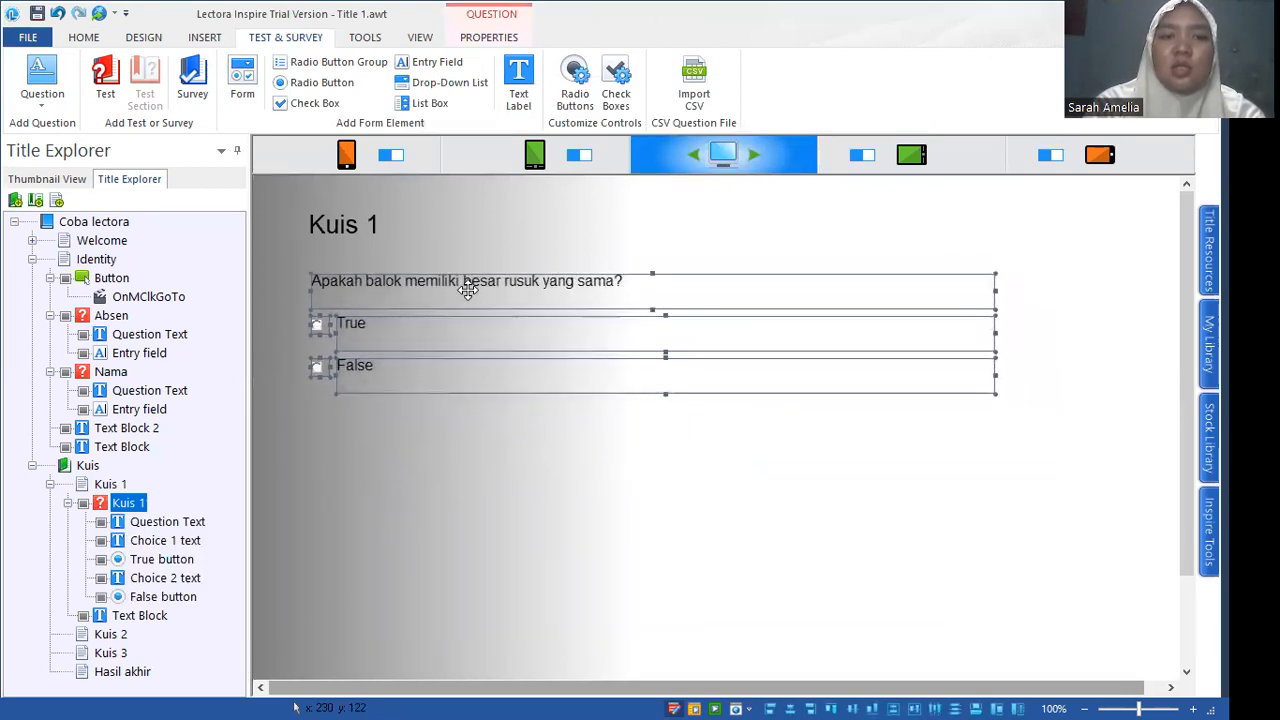
left_click(536, 486)
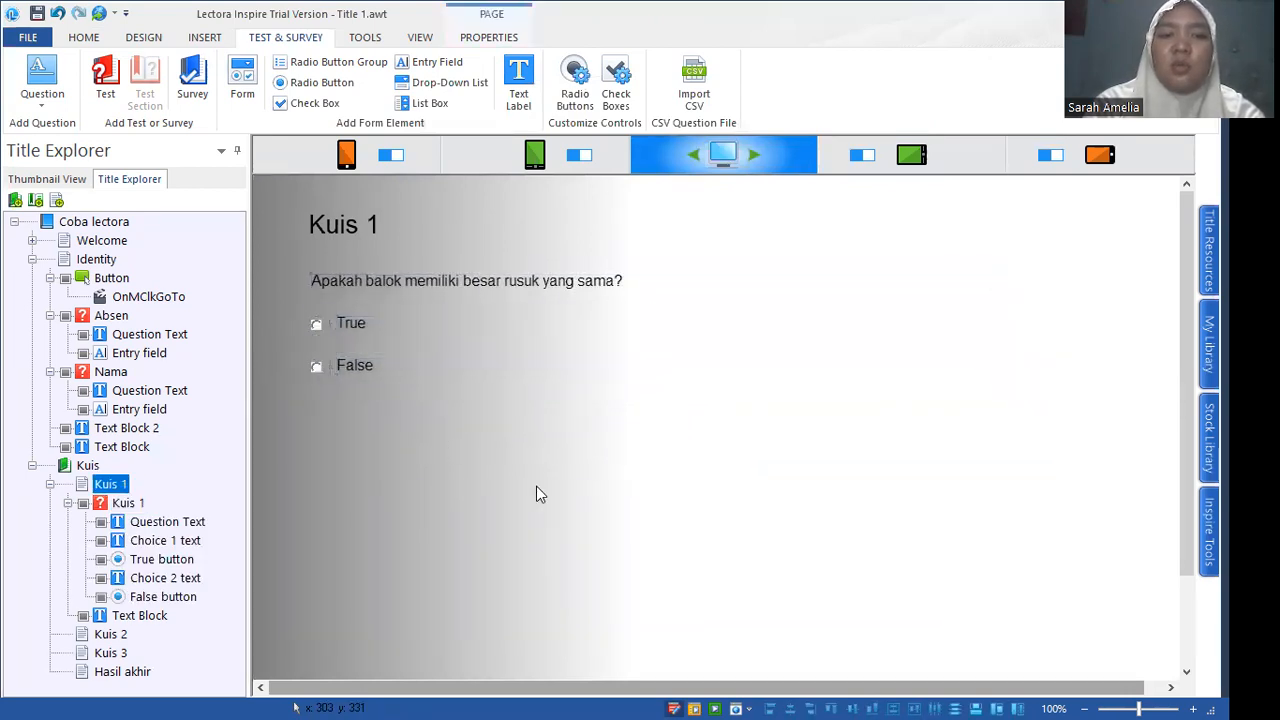
Add a button to the "Kuis 1" page.
left_click(163, 41)
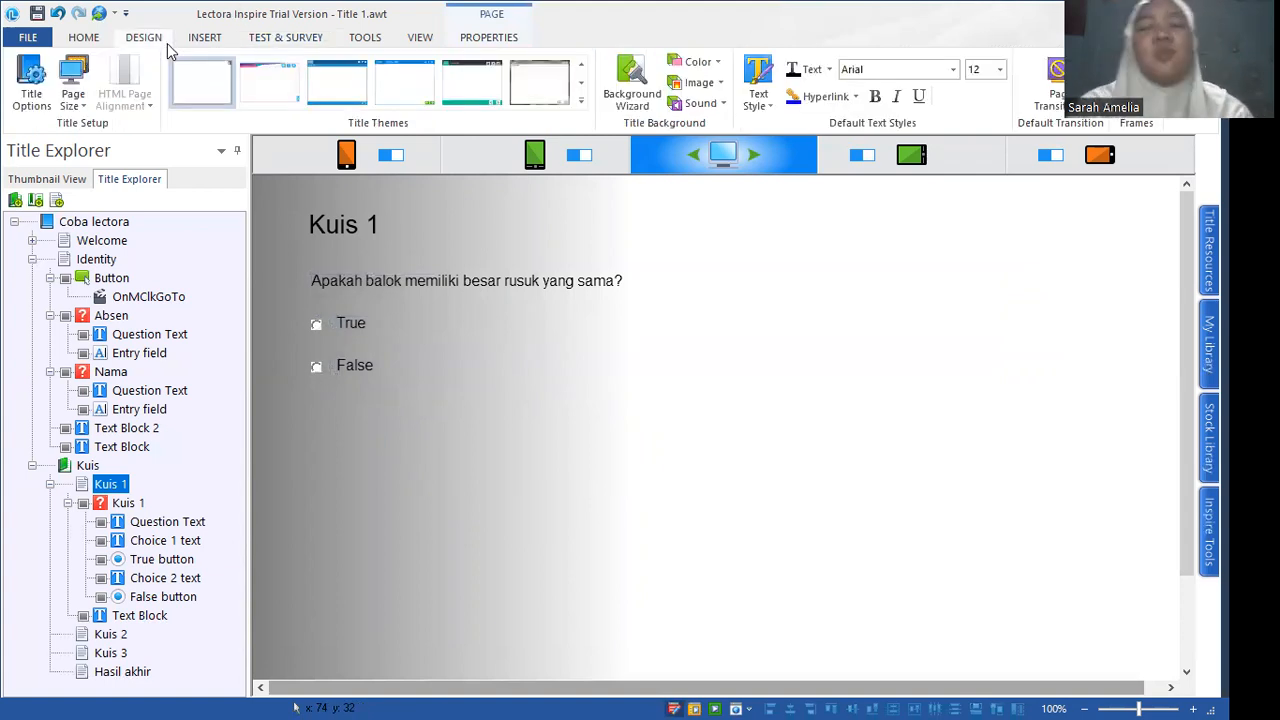
left_click(113, 51)
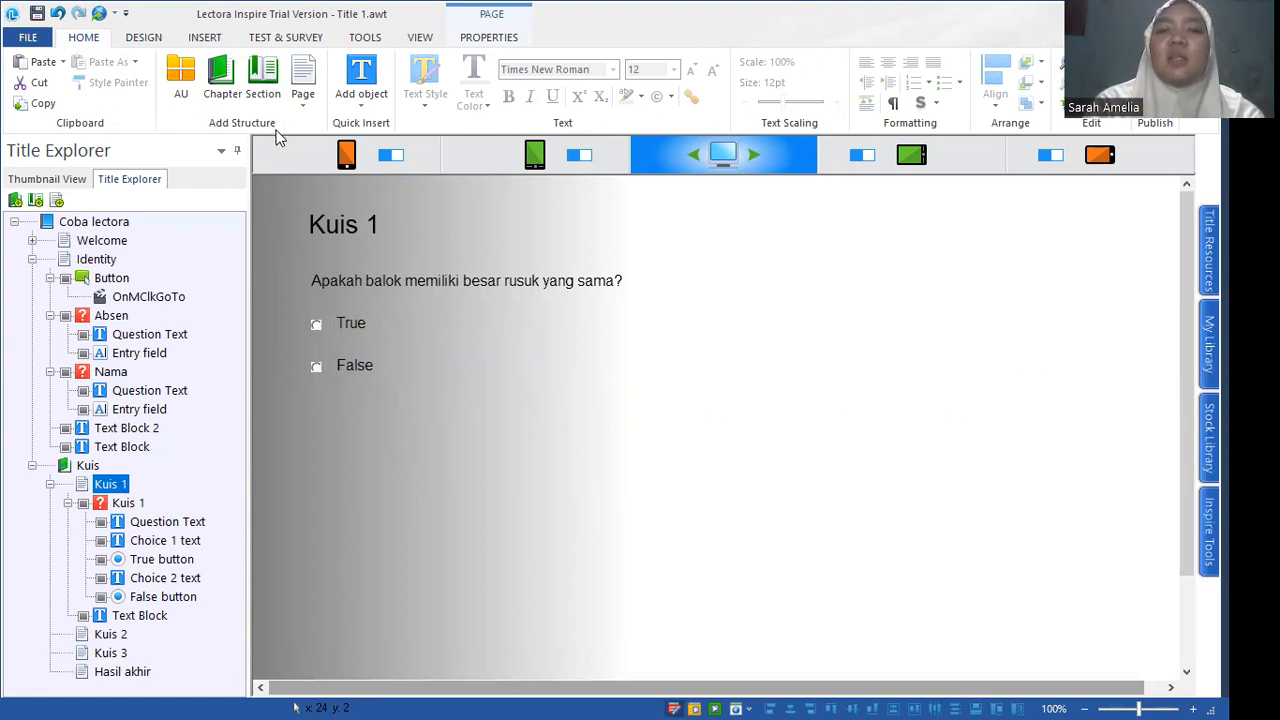
left_click(142, 38)
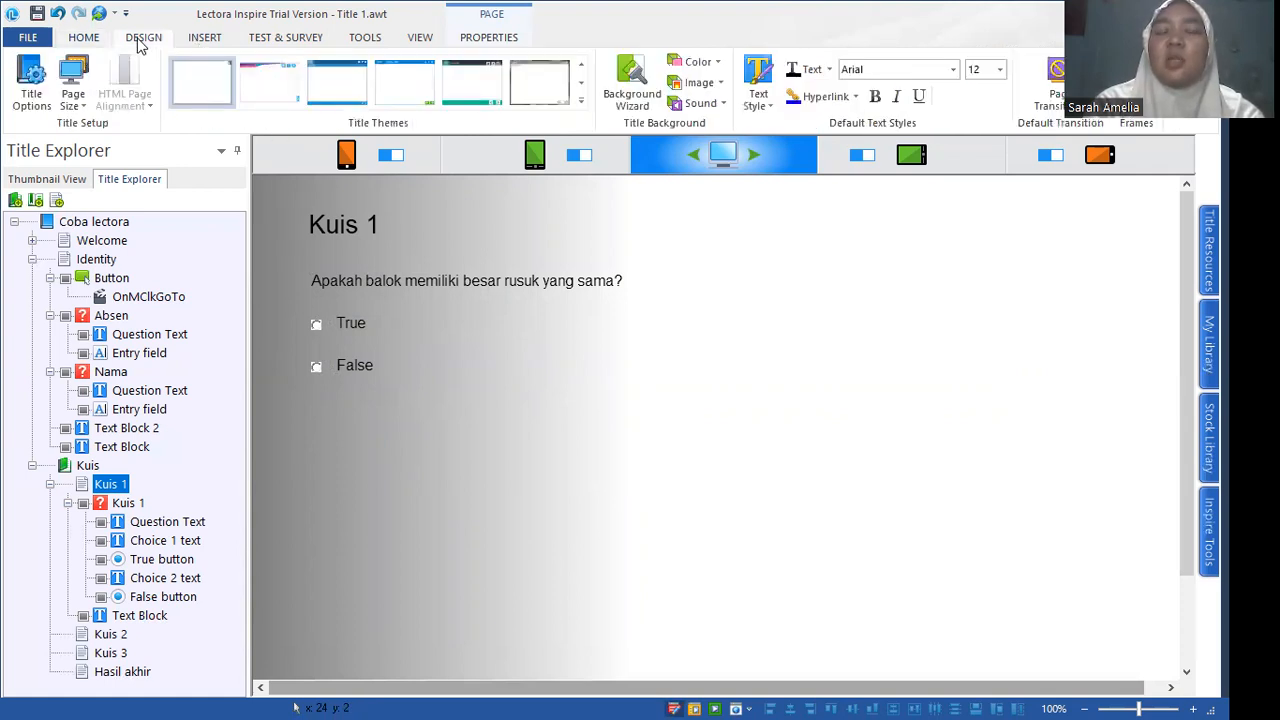
left_click(187, 40)
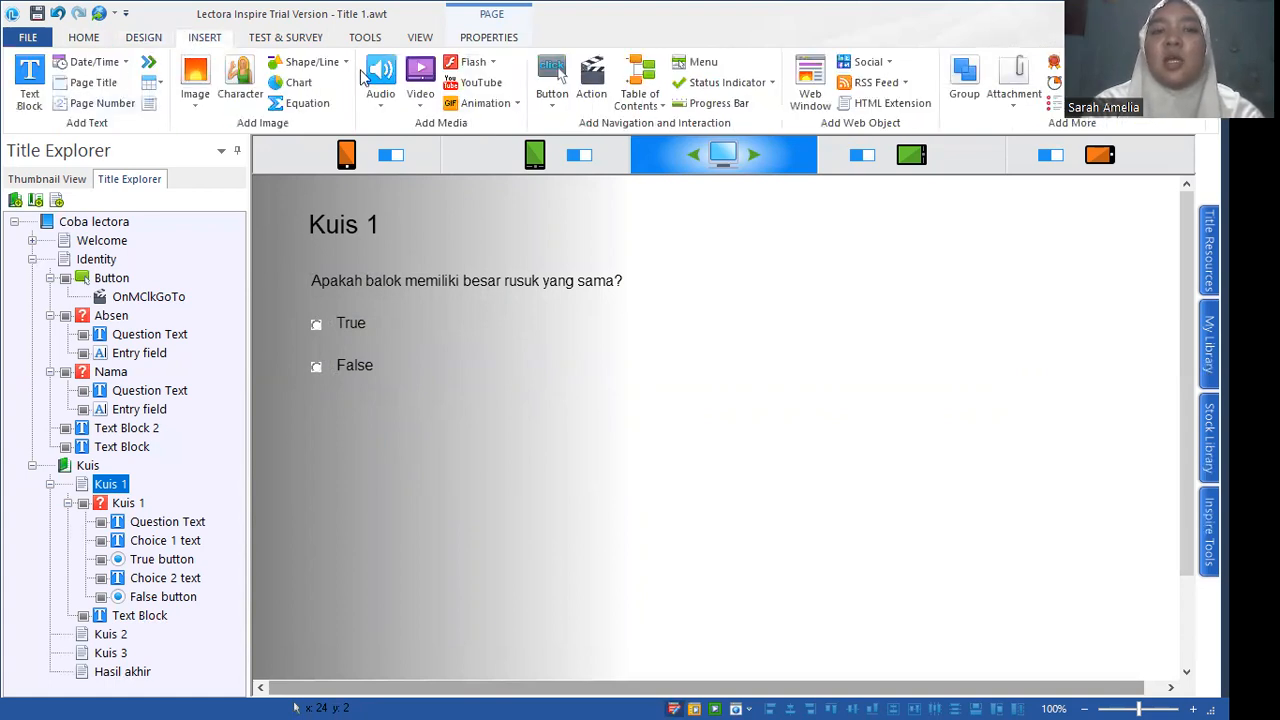
left_click(553, 70)
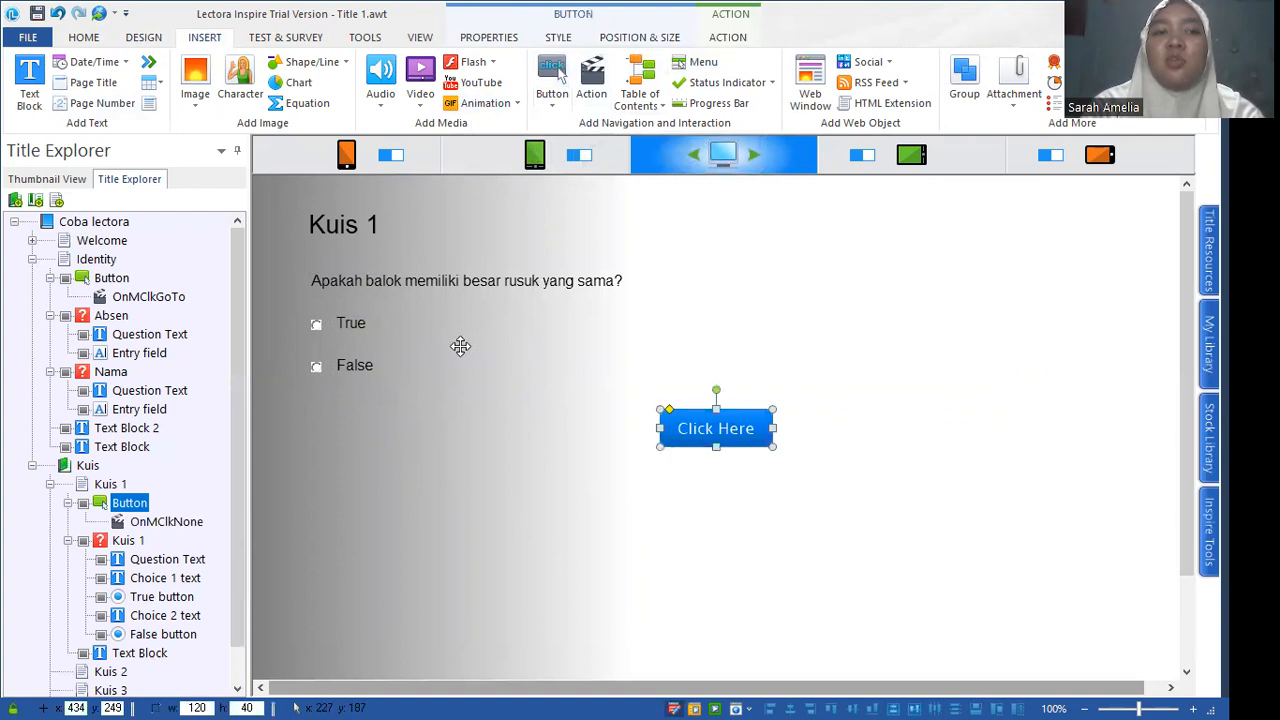
Change the new button's shape to a rectangle with fully rounded ends and fill it with medium gray.
left_click(708, 37)
left_click(670, 37)
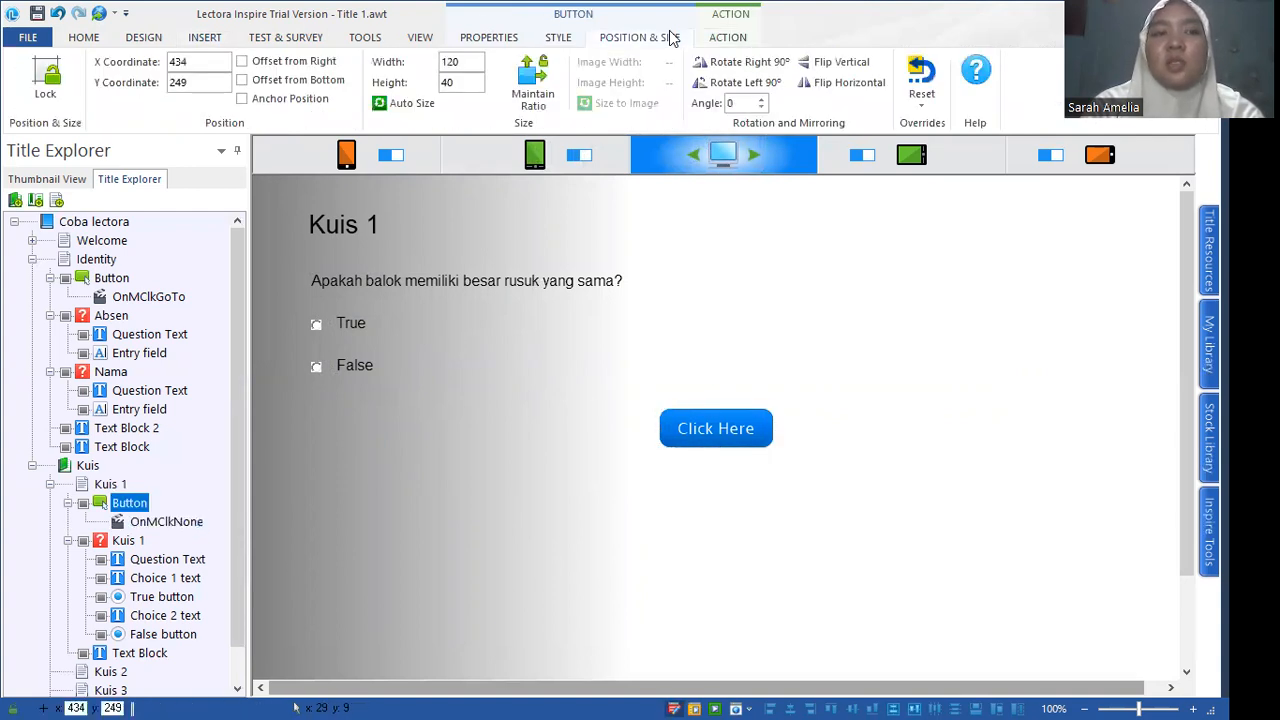
left_click(558, 37)
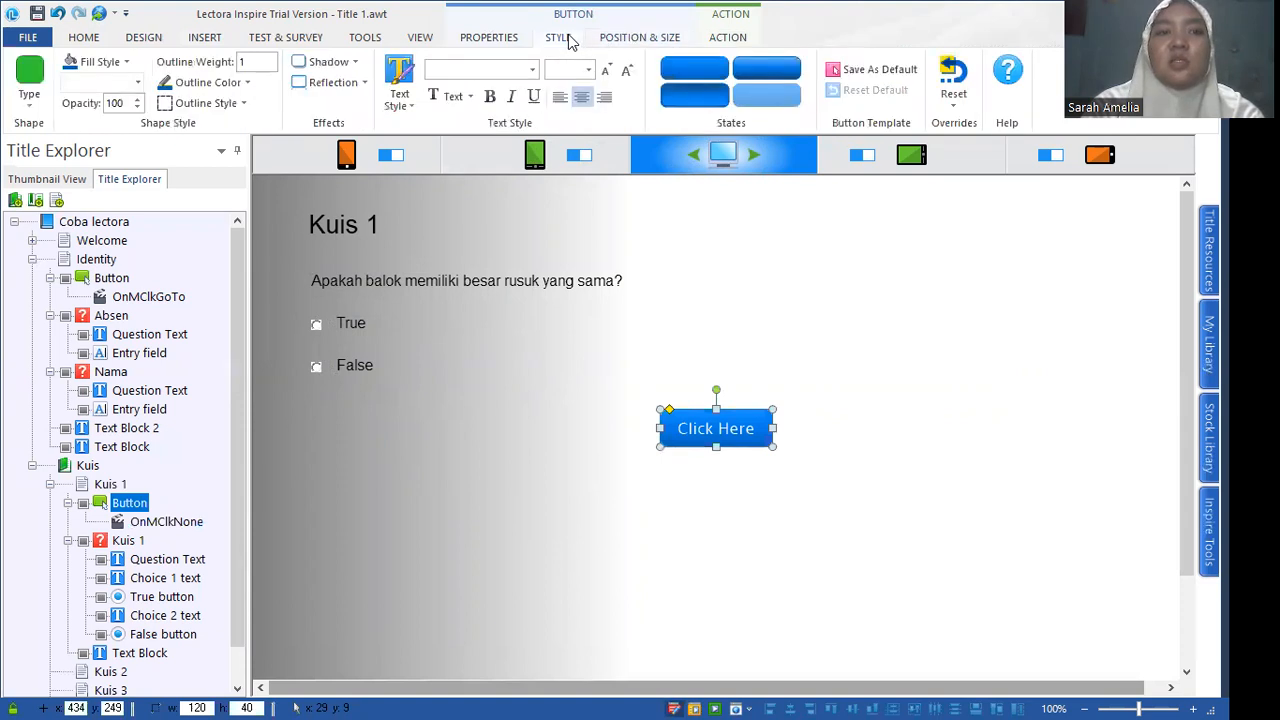
left_click(44, 96)
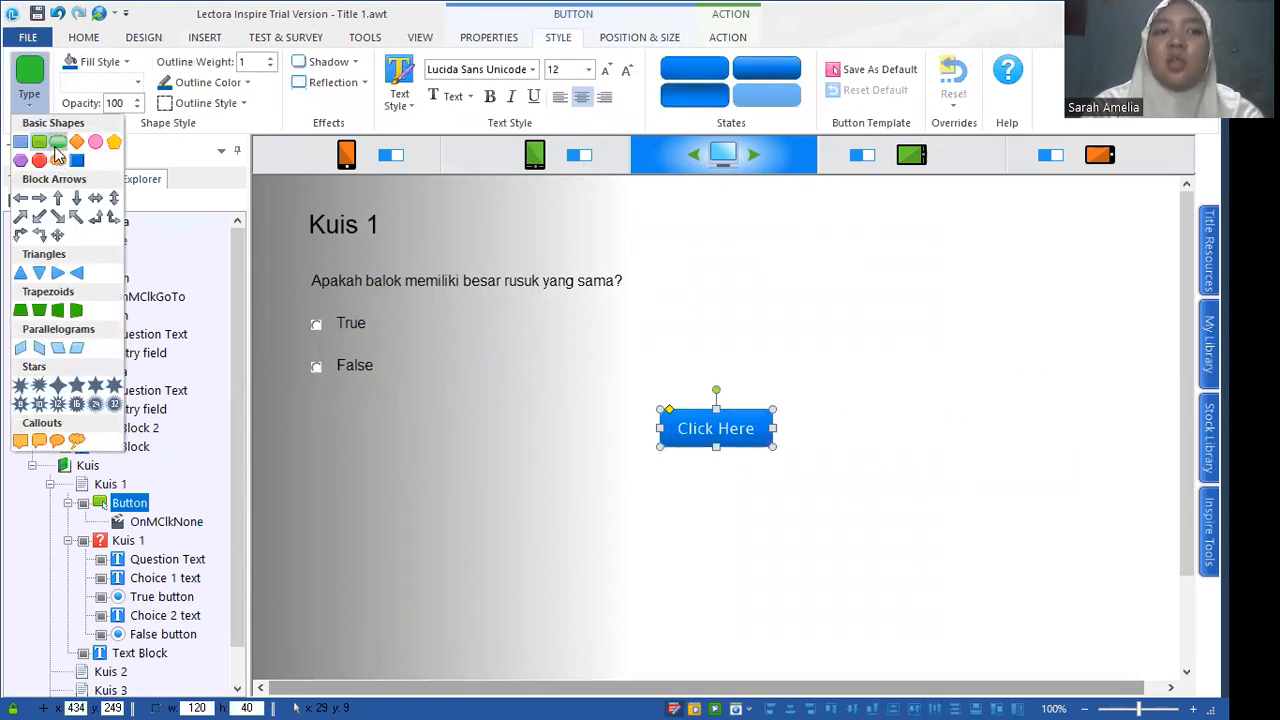
left_click(57, 142)
left_click(100, 63)
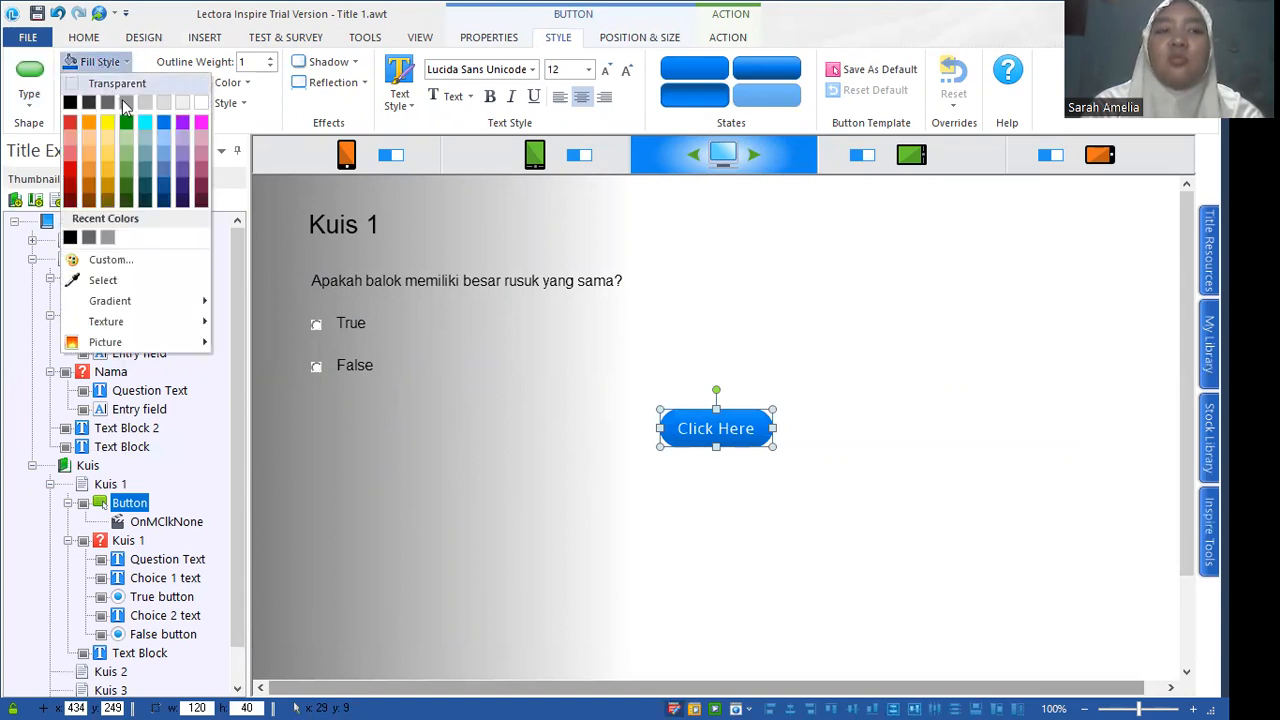
left_click(124, 105)
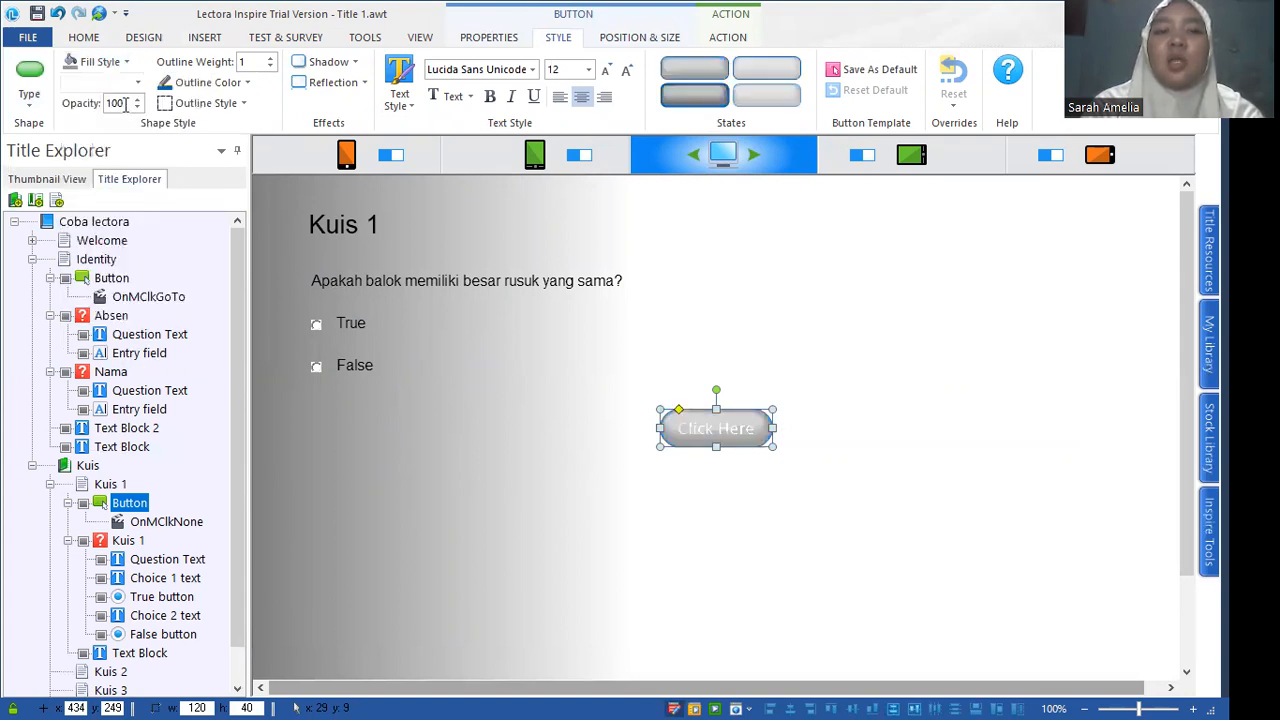
Set the button's outline color to dark gray and its text color to black.
left_click(215, 84)
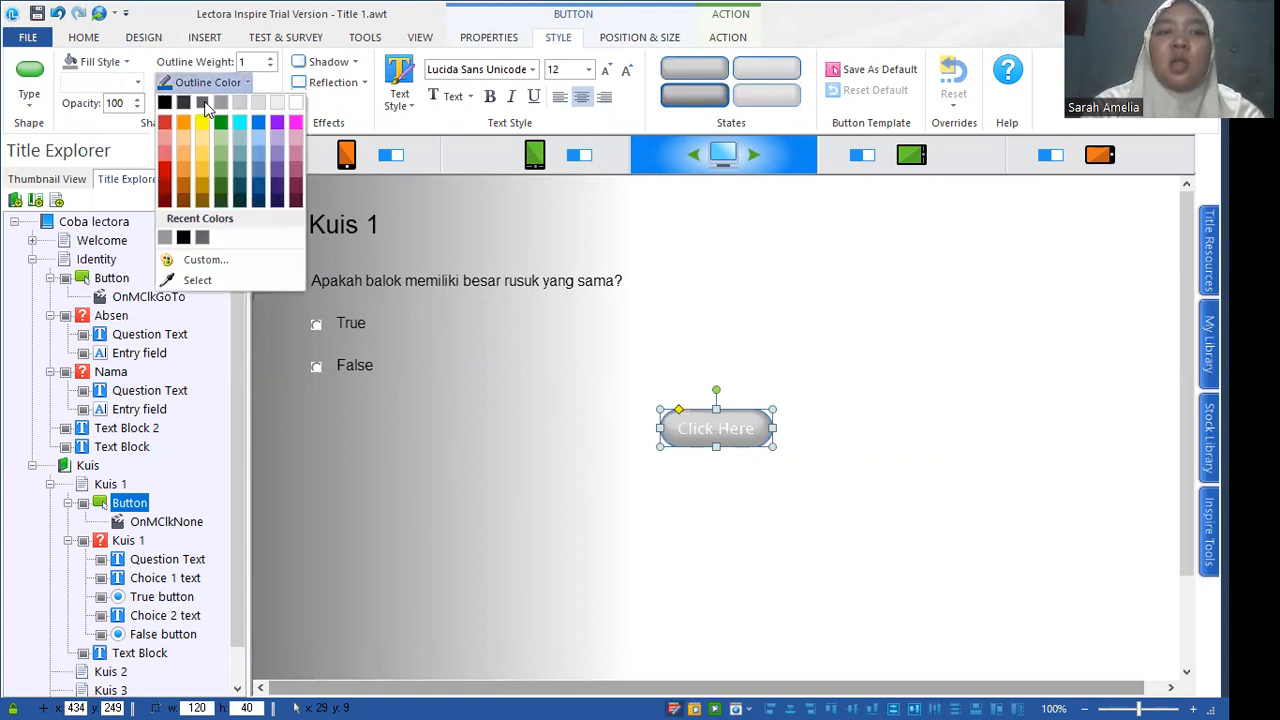
left_click(203, 103)
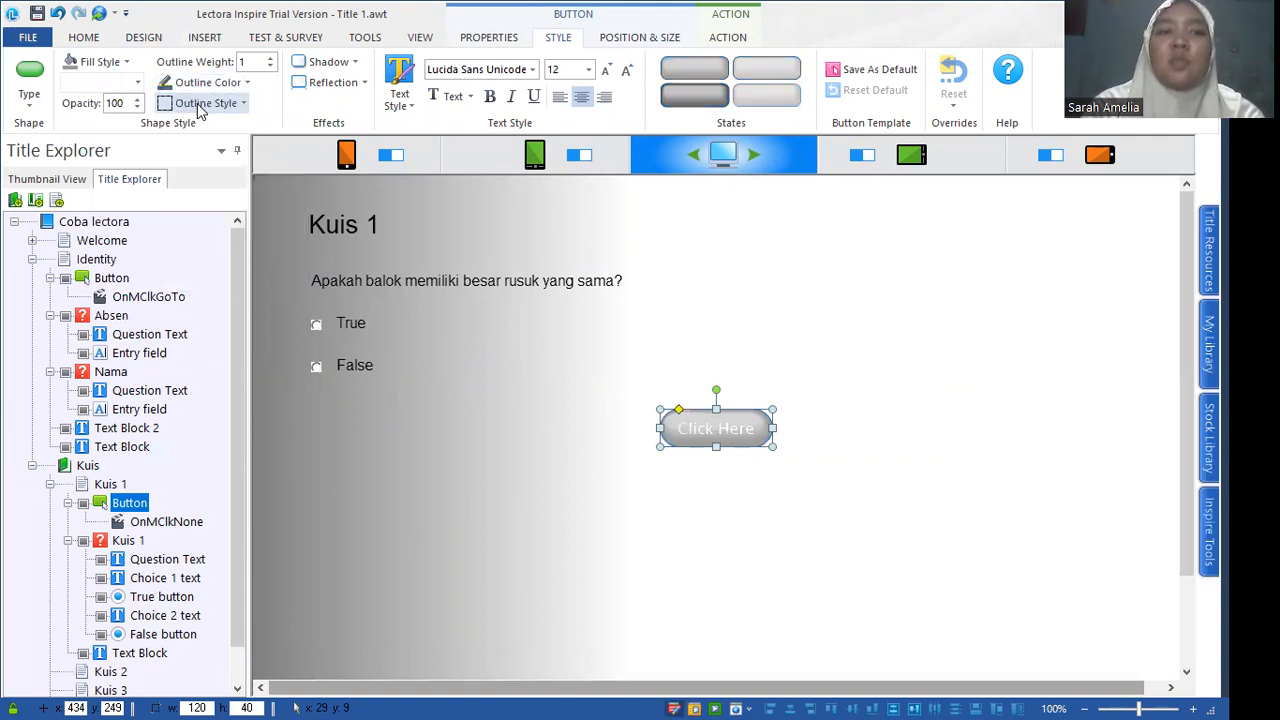
left_click(458, 97)
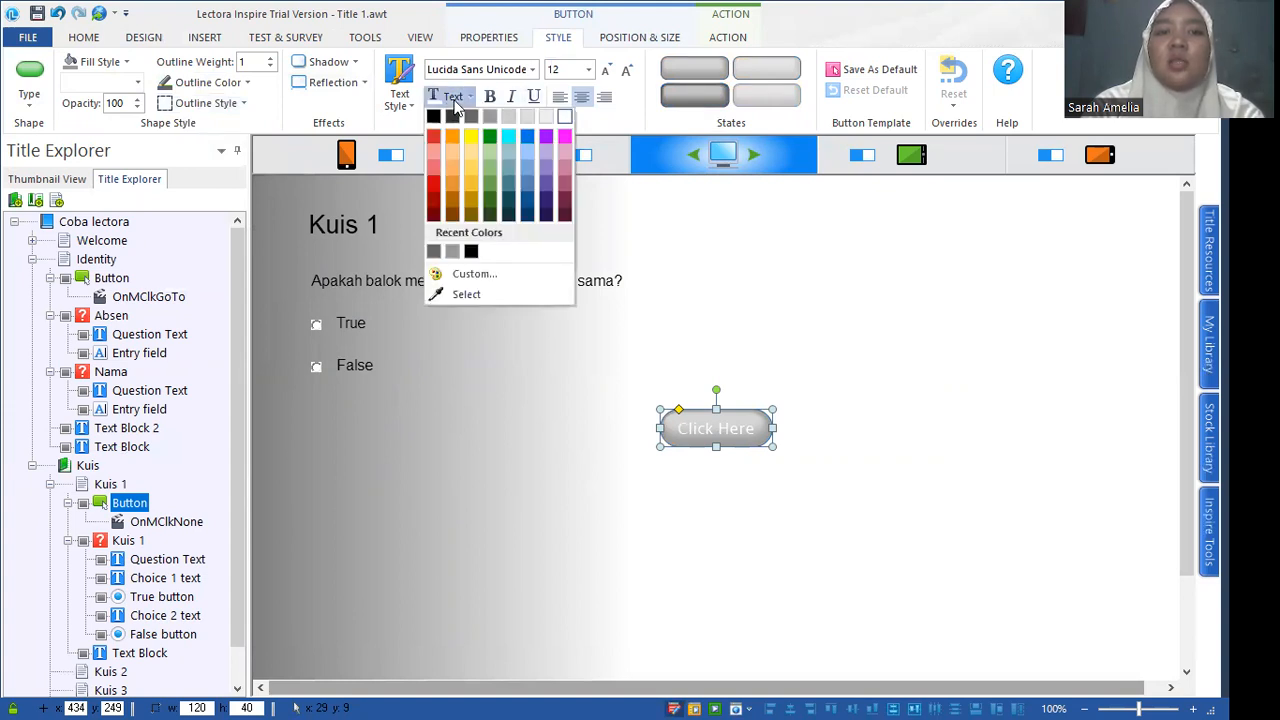
left_click(434, 117)
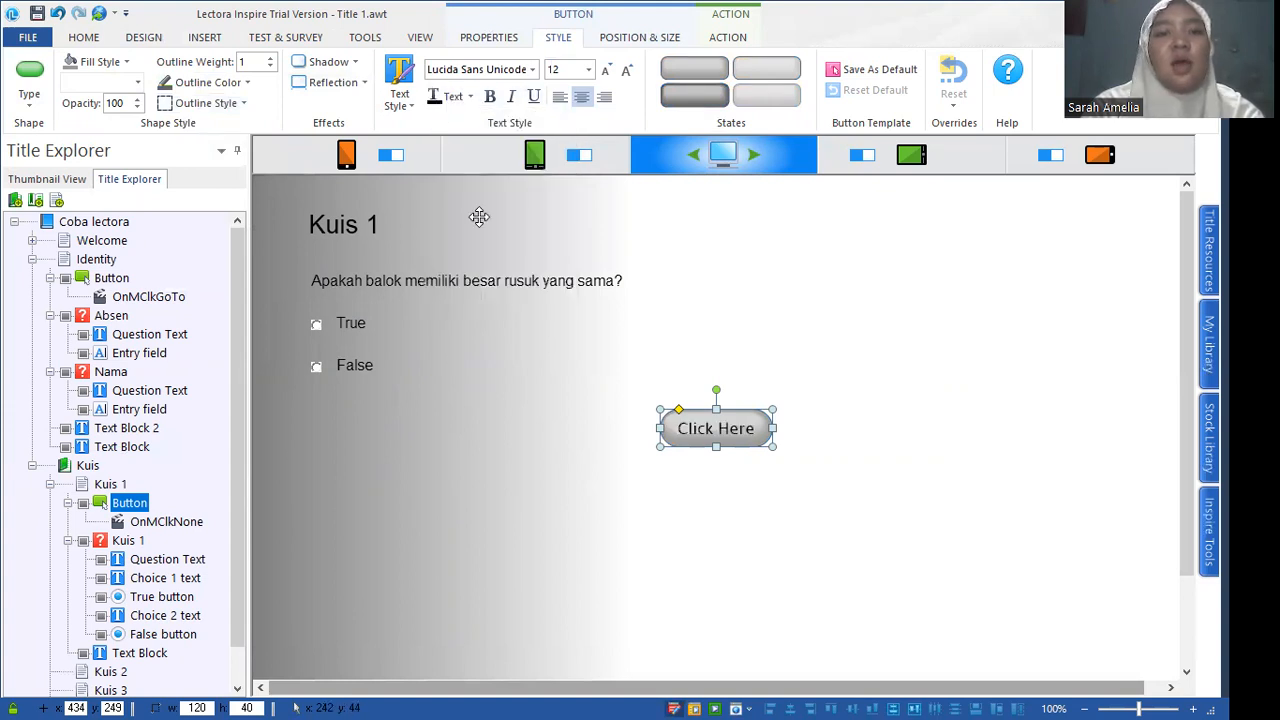
Set the "Click Here" button's mouse click action to Go To with Next Page as its target.
left_click(708, 40)
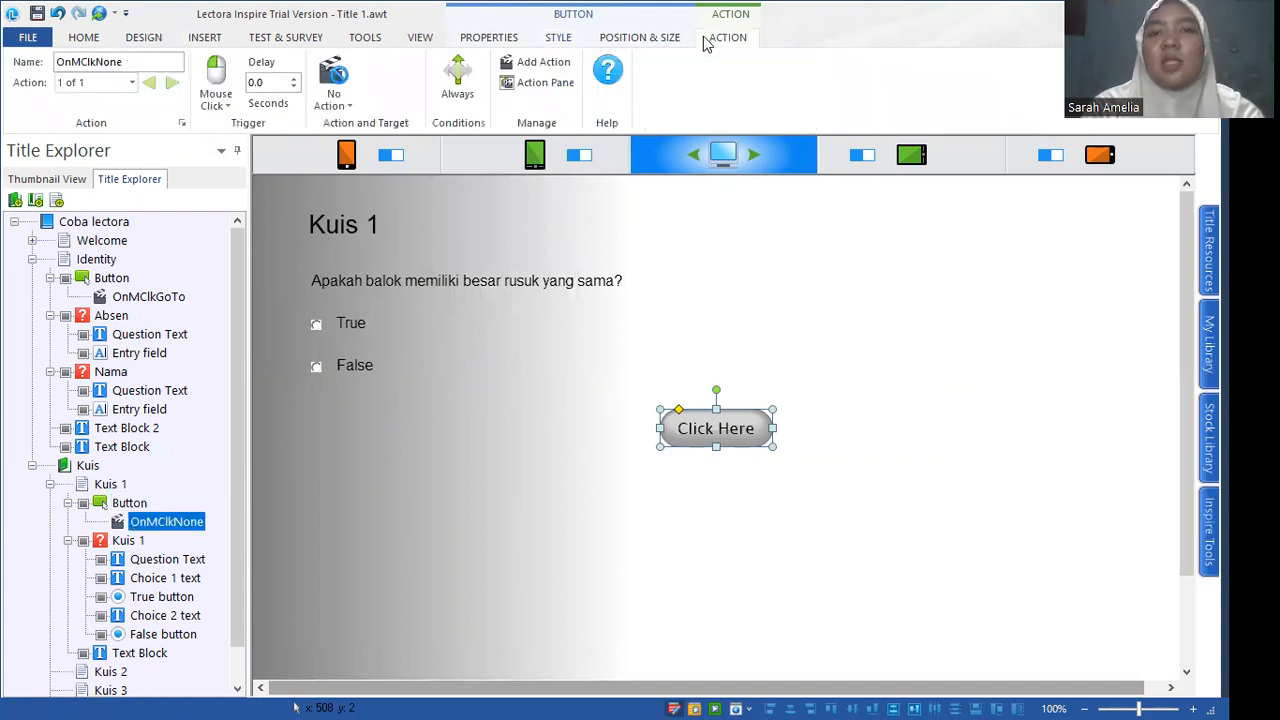
left_click(338, 78)
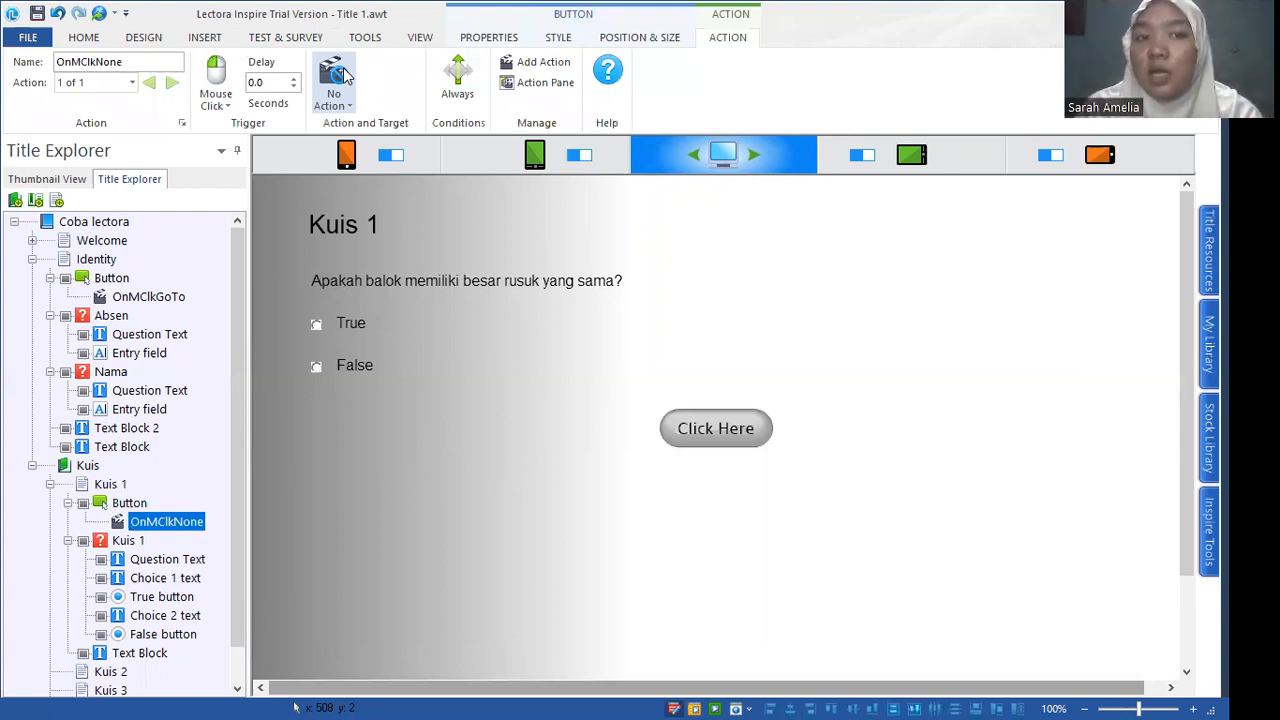
left_click(343, 75)
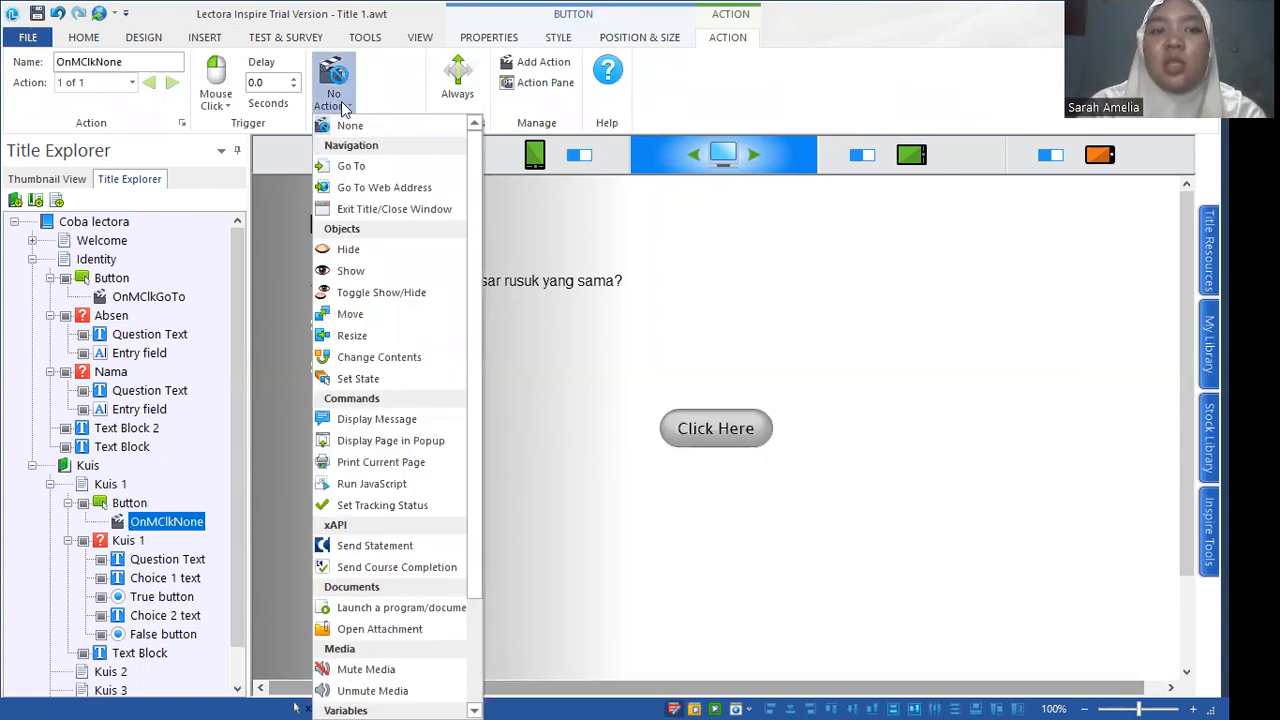
left_click(345, 166)
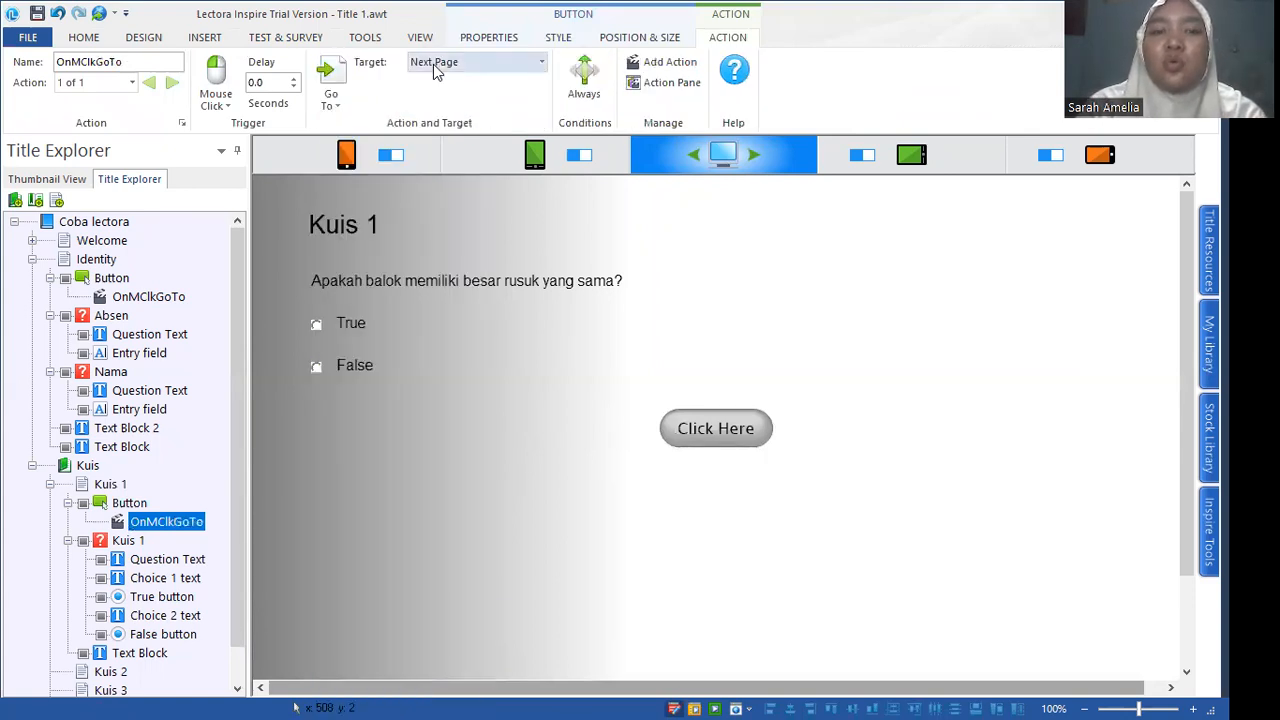
left_click(433, 64)
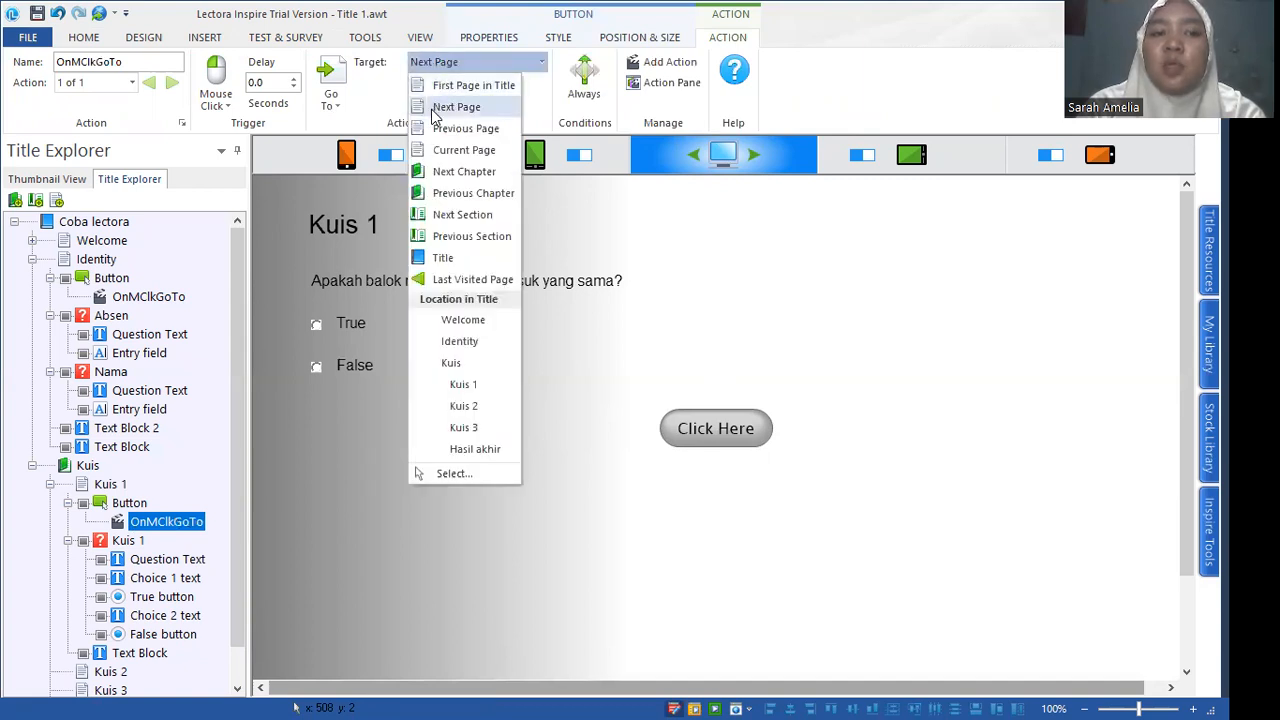
left_click(436, 107)
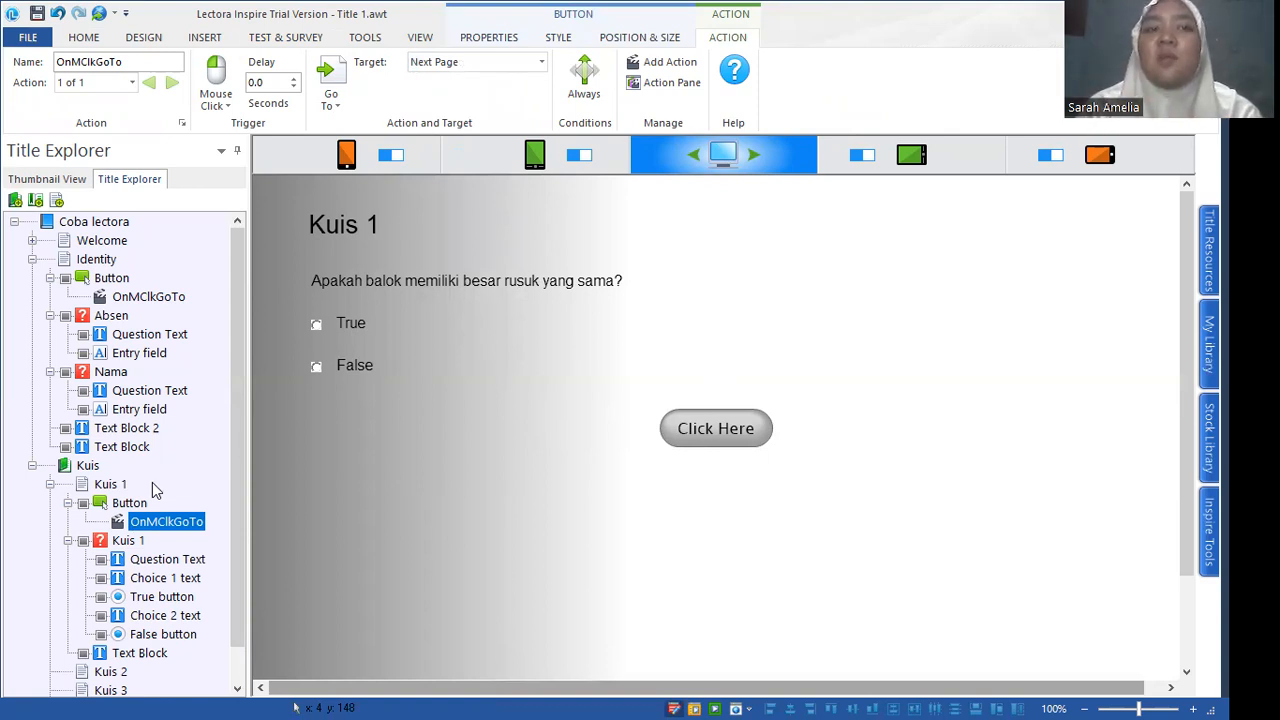
Add a second action to the "Click Here" button on the "Kuis 1" page.
left_click(643, 66)
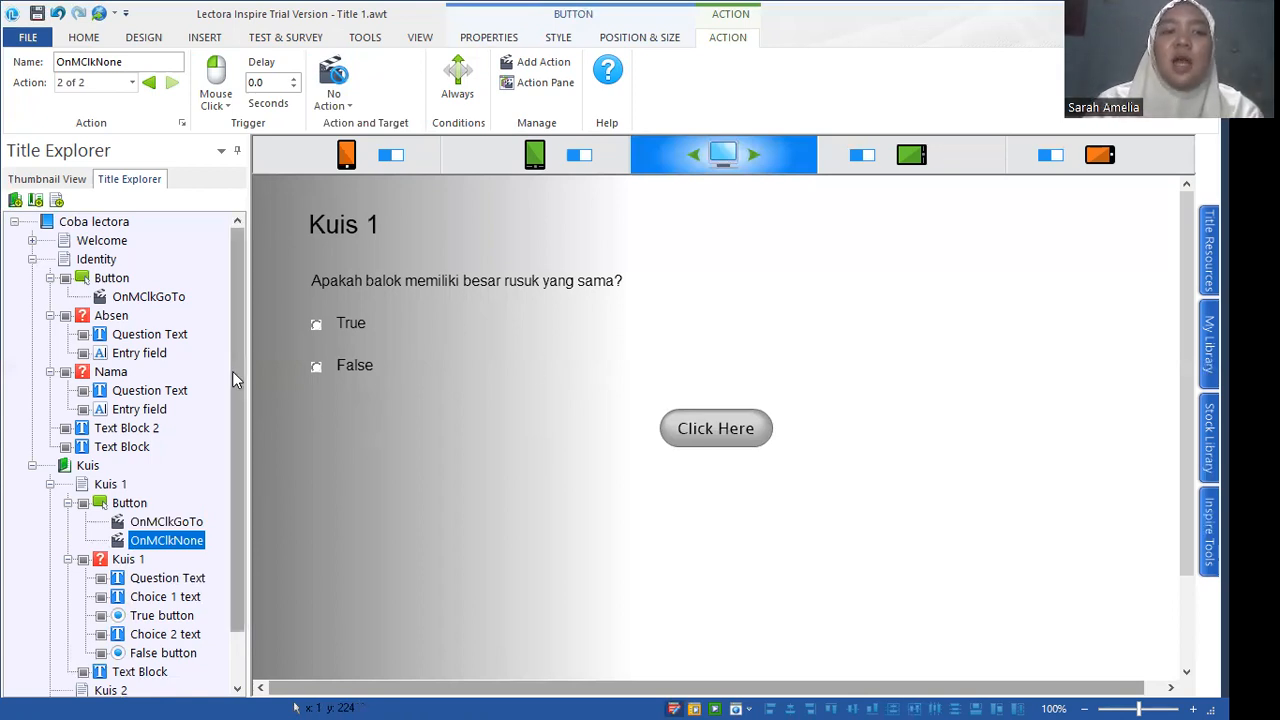
Change the label of the "Click Here" button on the Kuis 1 page to "Next".
scroll(234, 373, "down", 1)
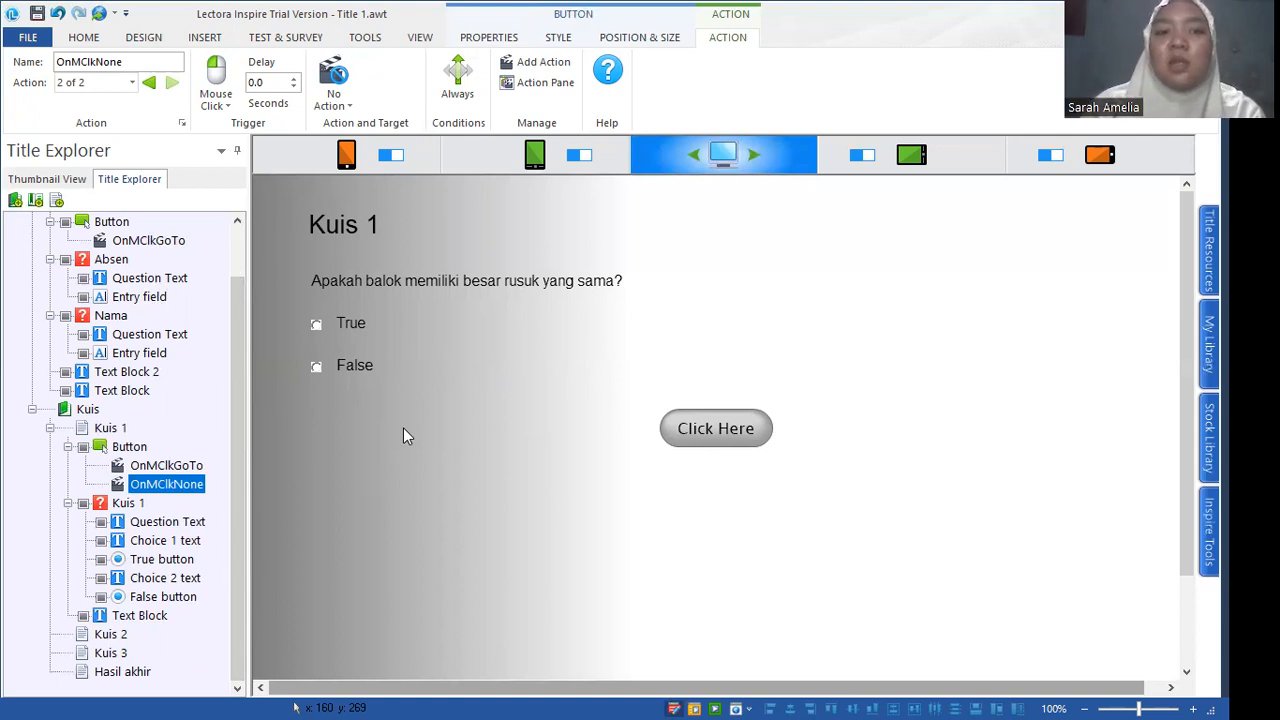
left_click(700, 415)
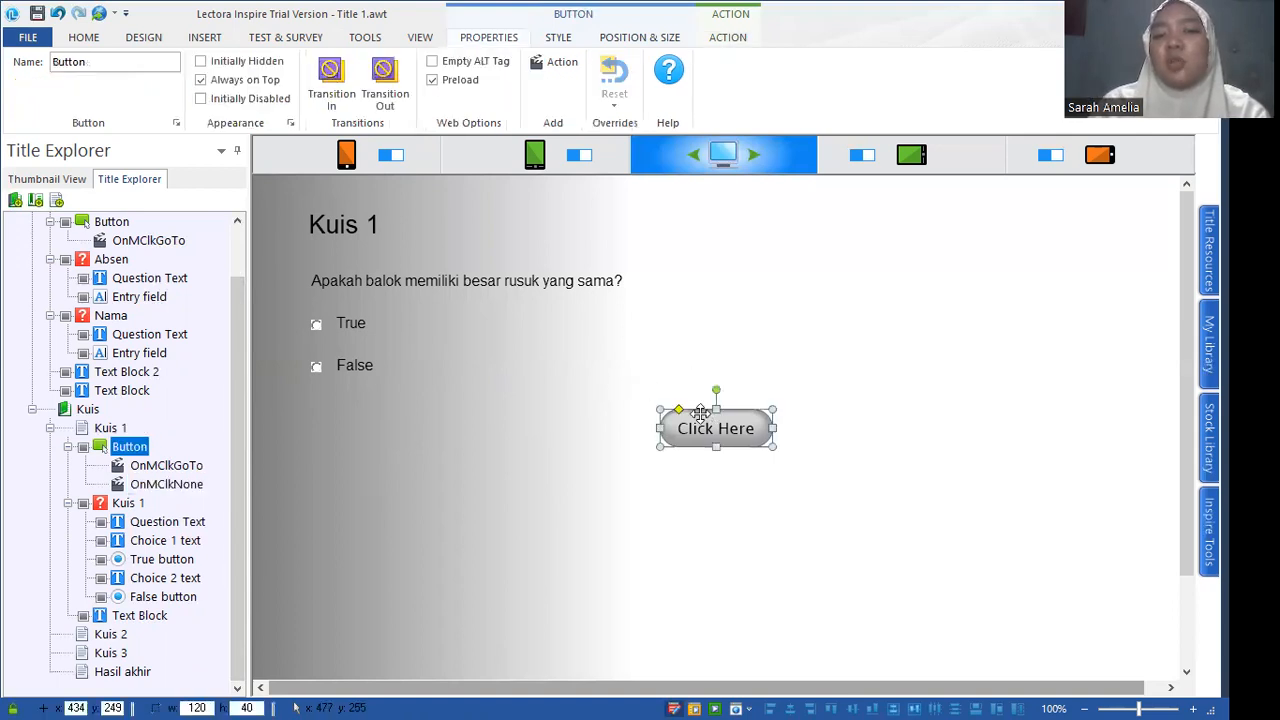
double_click(700, 429)
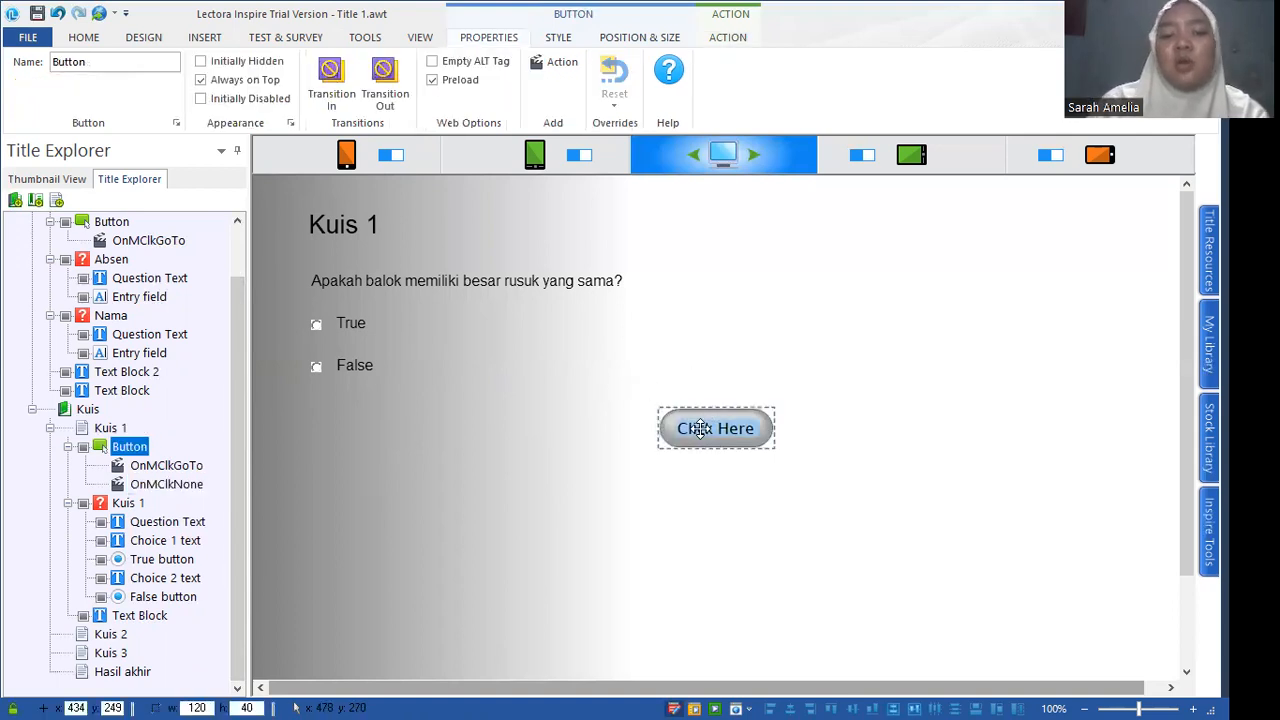
type("Next")
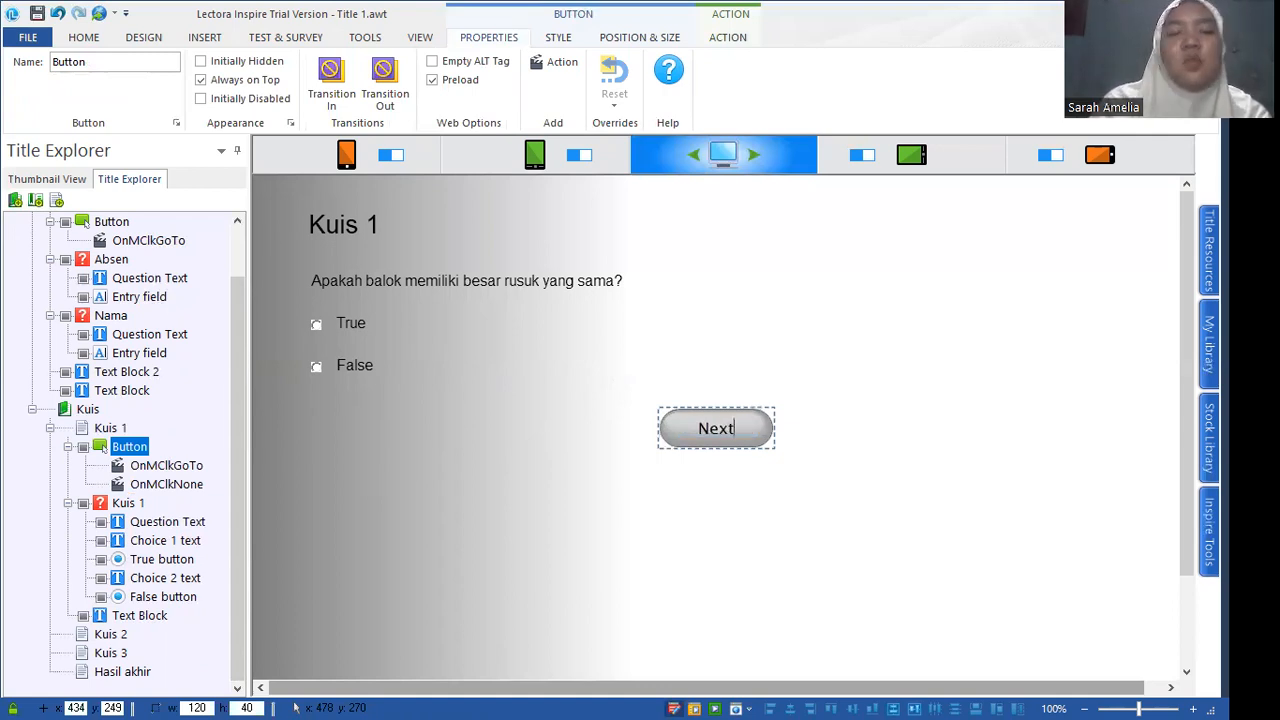
left_click(588, 466)
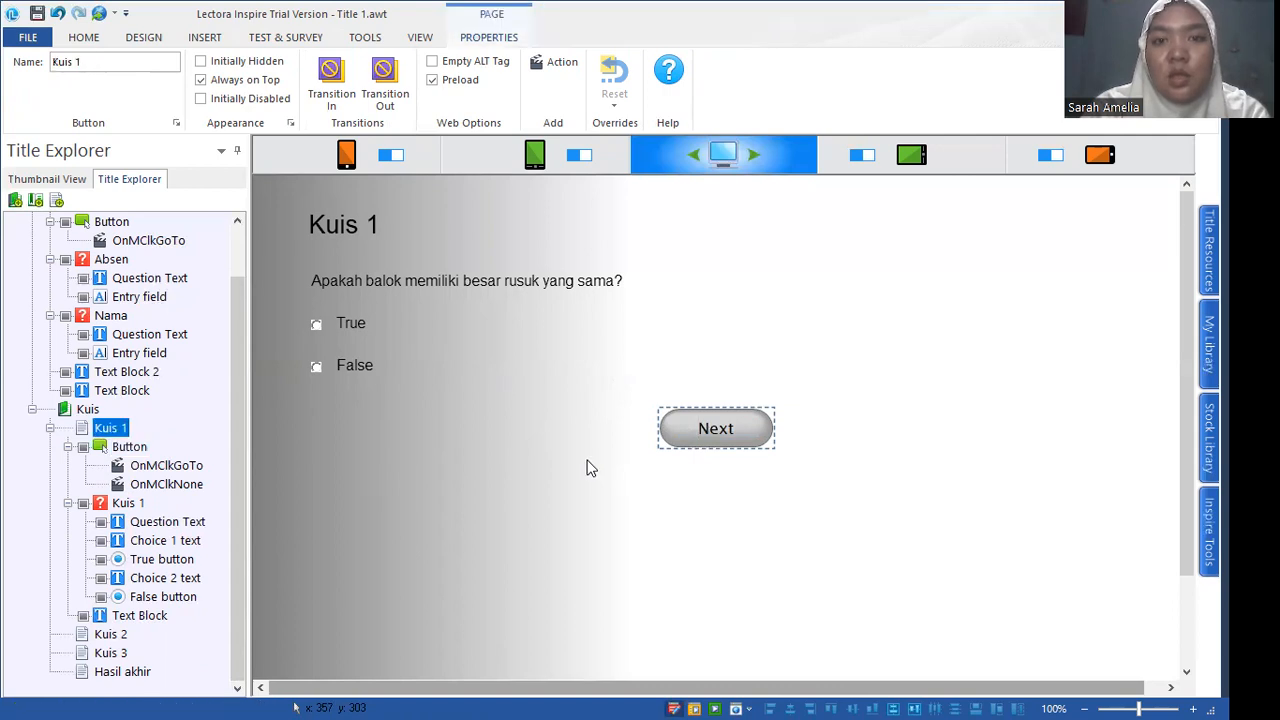
Set the Next button's second, still empty mouse-click action to Modify Variable.
left_click(698, 441)
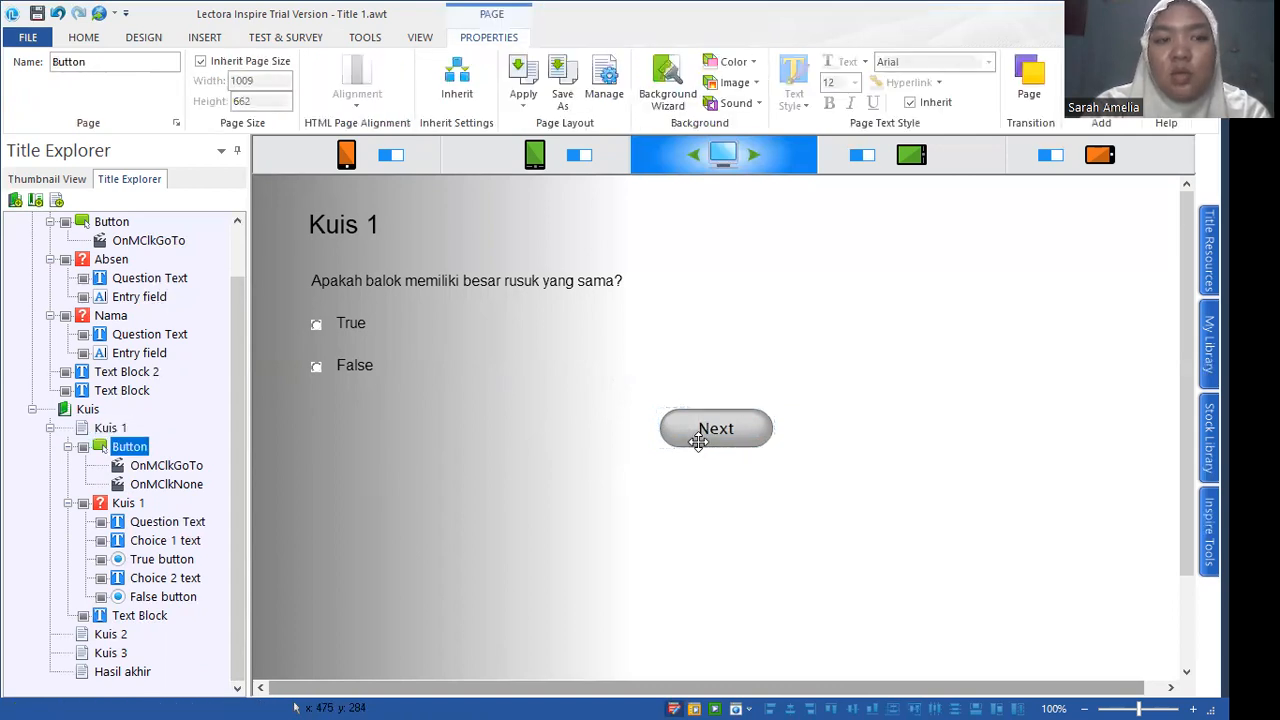
left_click(170, 485)
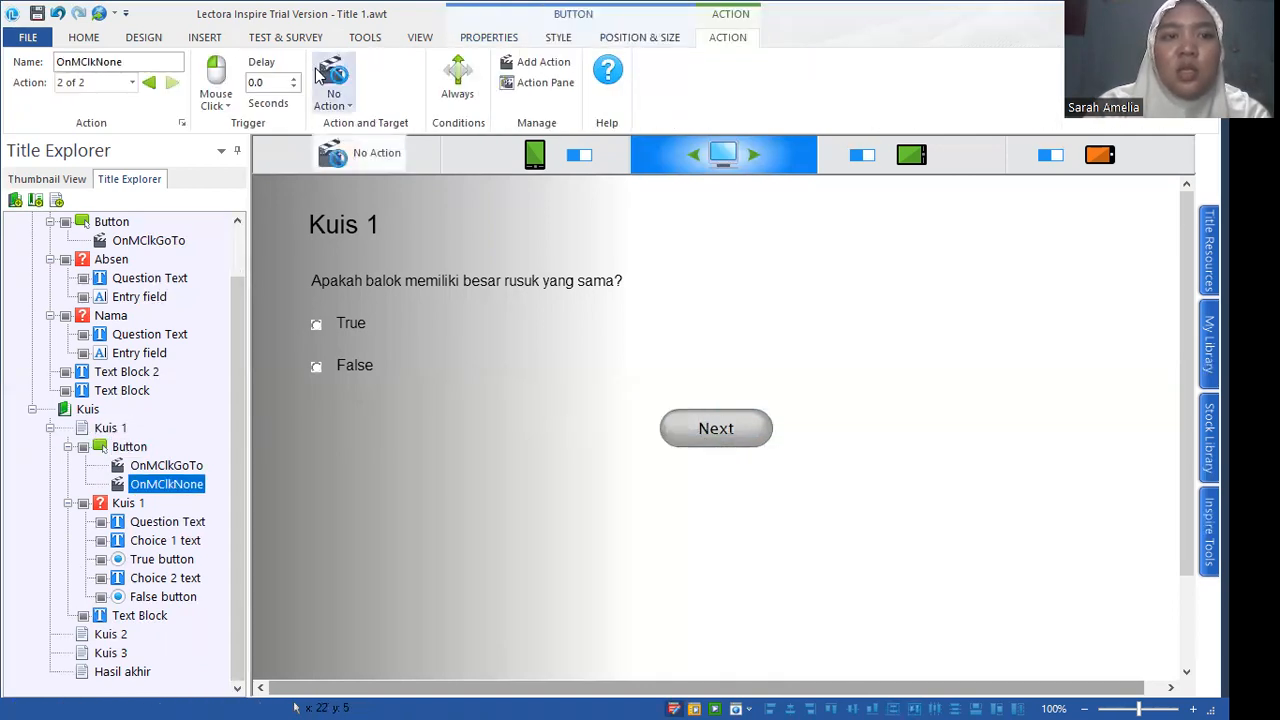
left_click(330, 80)
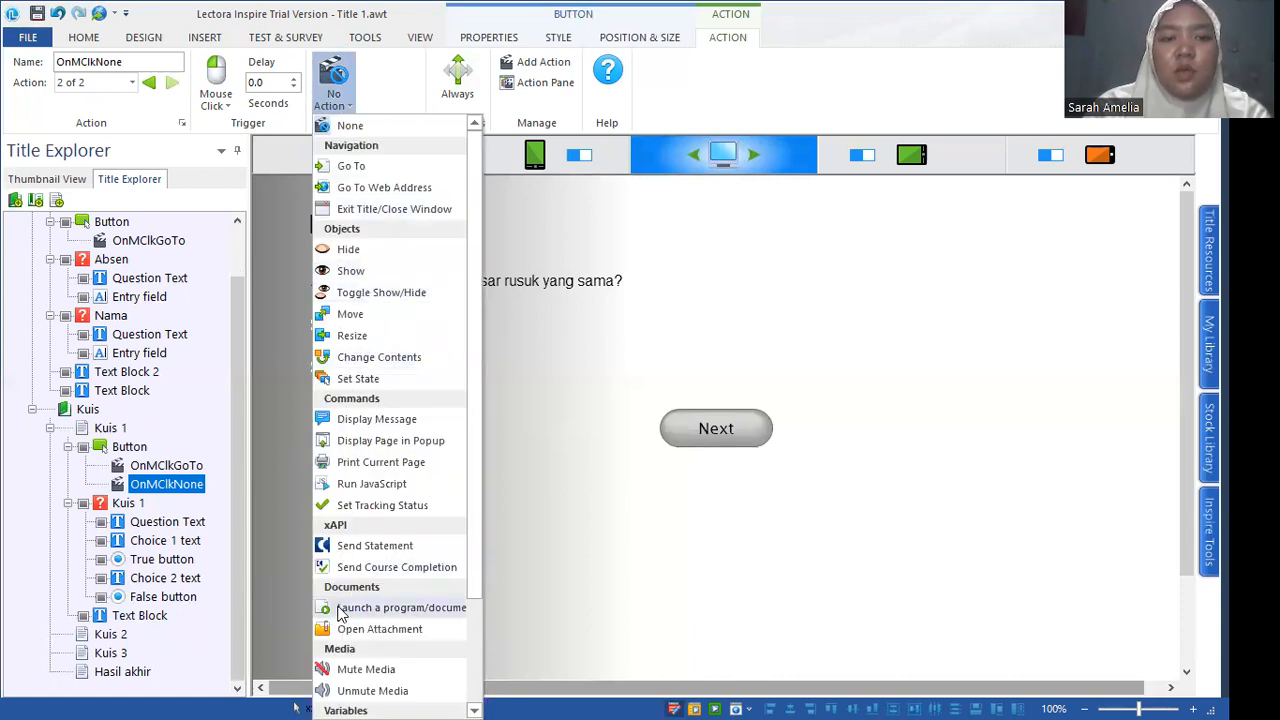
scroll(470, 420, "down", 2)
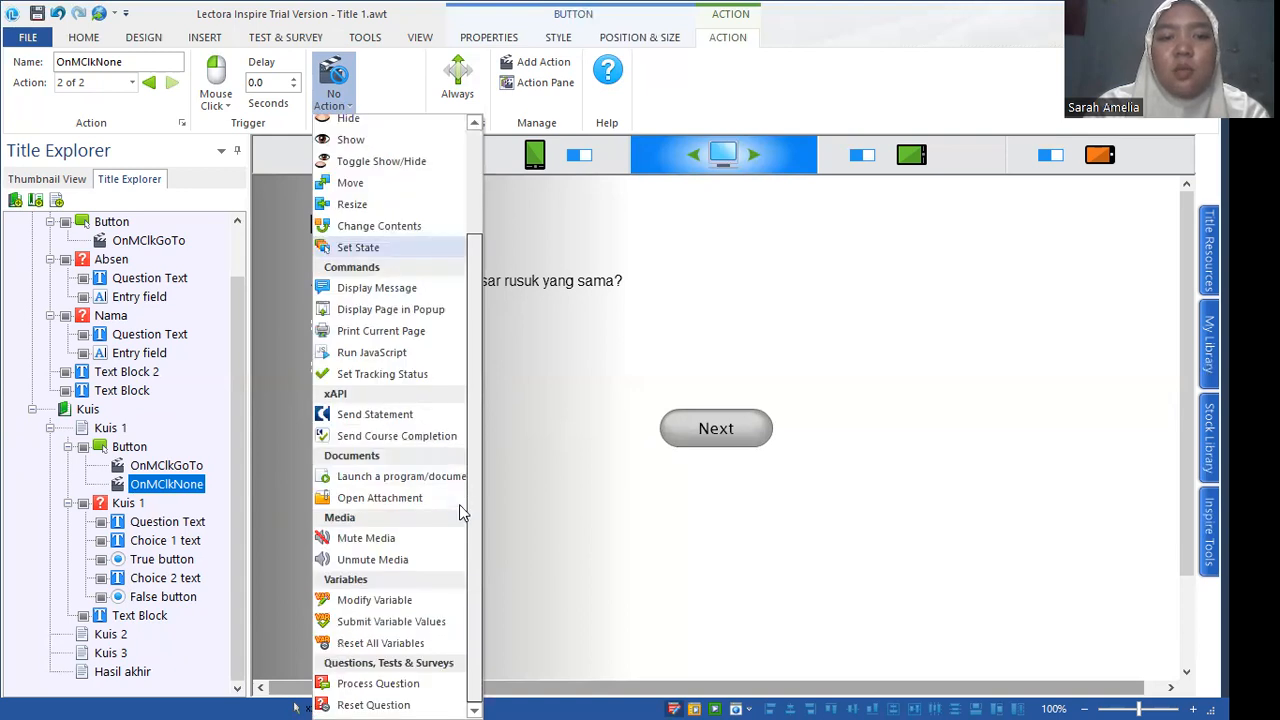
left_click(372, 600)
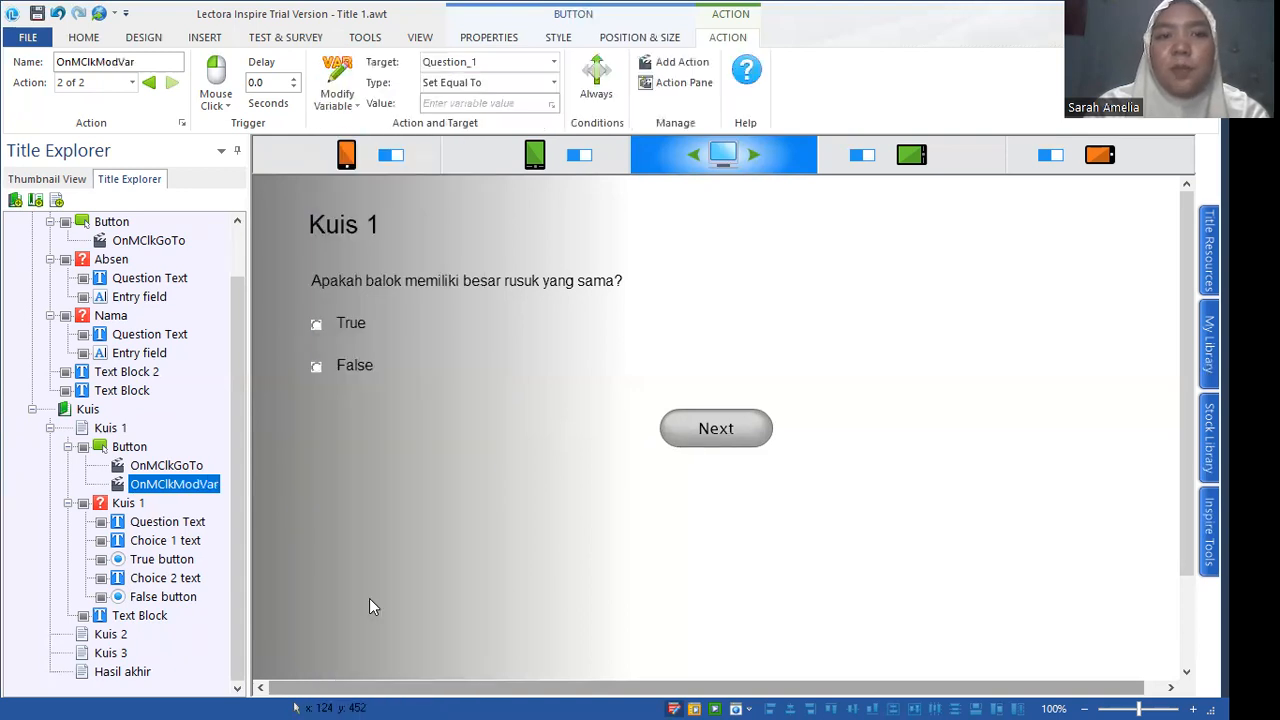
Create a new variable named Hasil_akhir with initial value 0 as the target of the Modify Variable action.
left_click(449, 64)
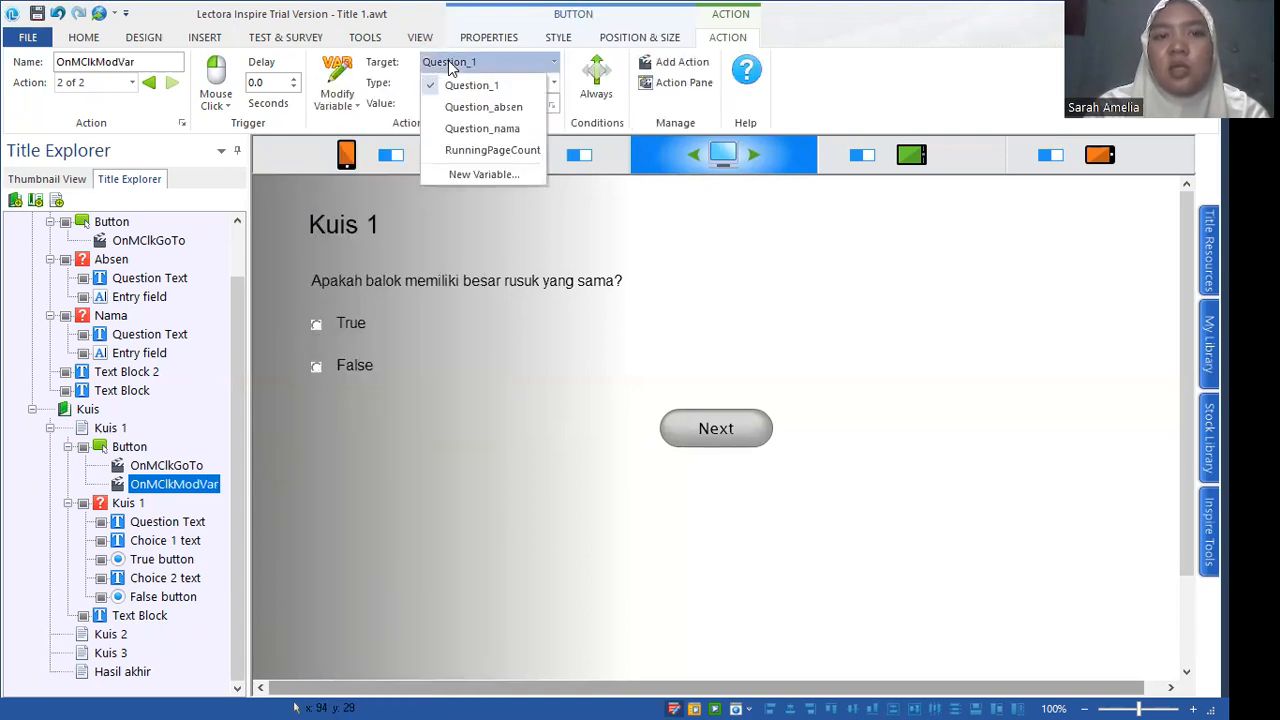
left_click(444, 170)
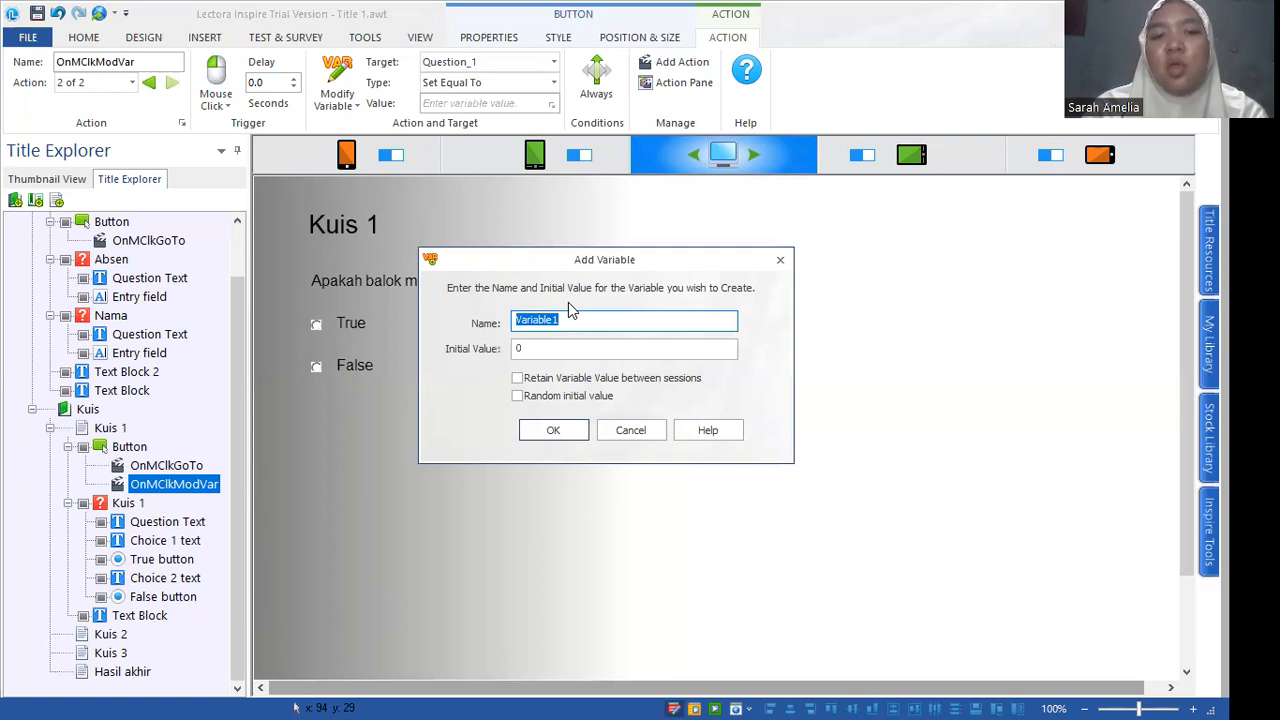
type("Hasil")
key("BackSpace")
key("BackSpace")
key("BackSpace")
key("BackSpace")
key("BackSpace")
type("Hasil_A")
key("BackSpace")
type("akhir")
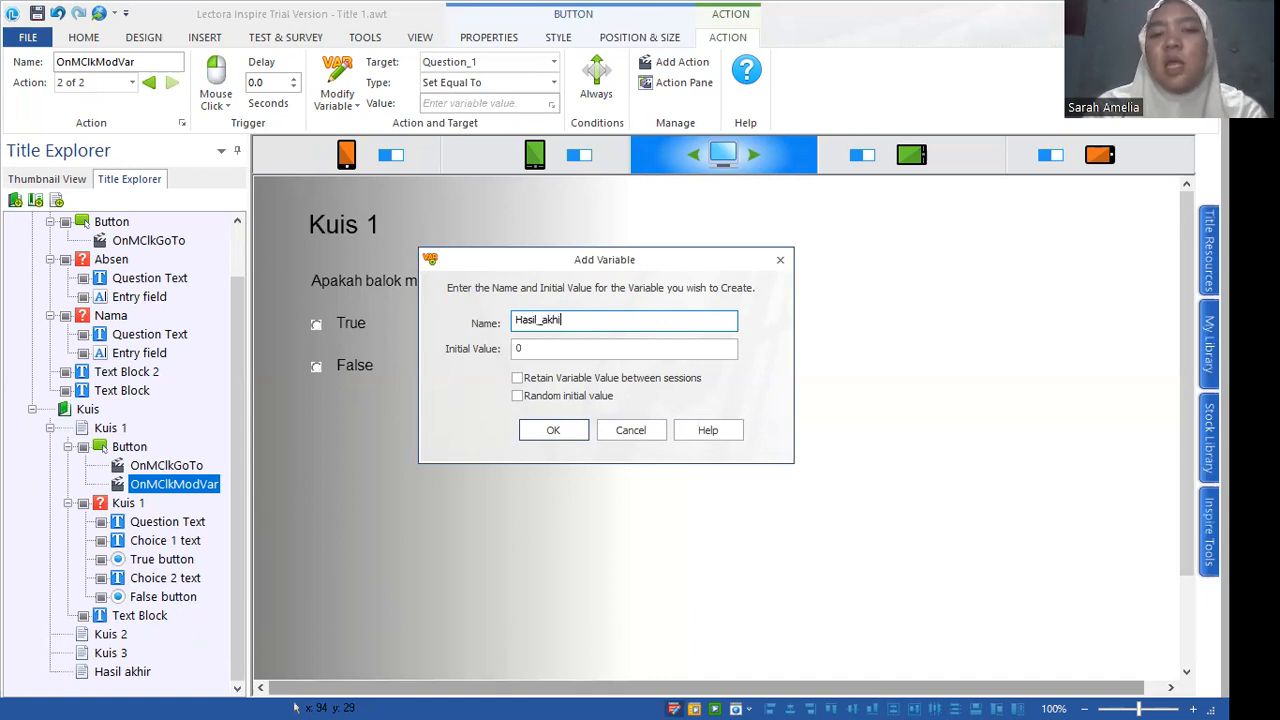
left_click(554, 431)
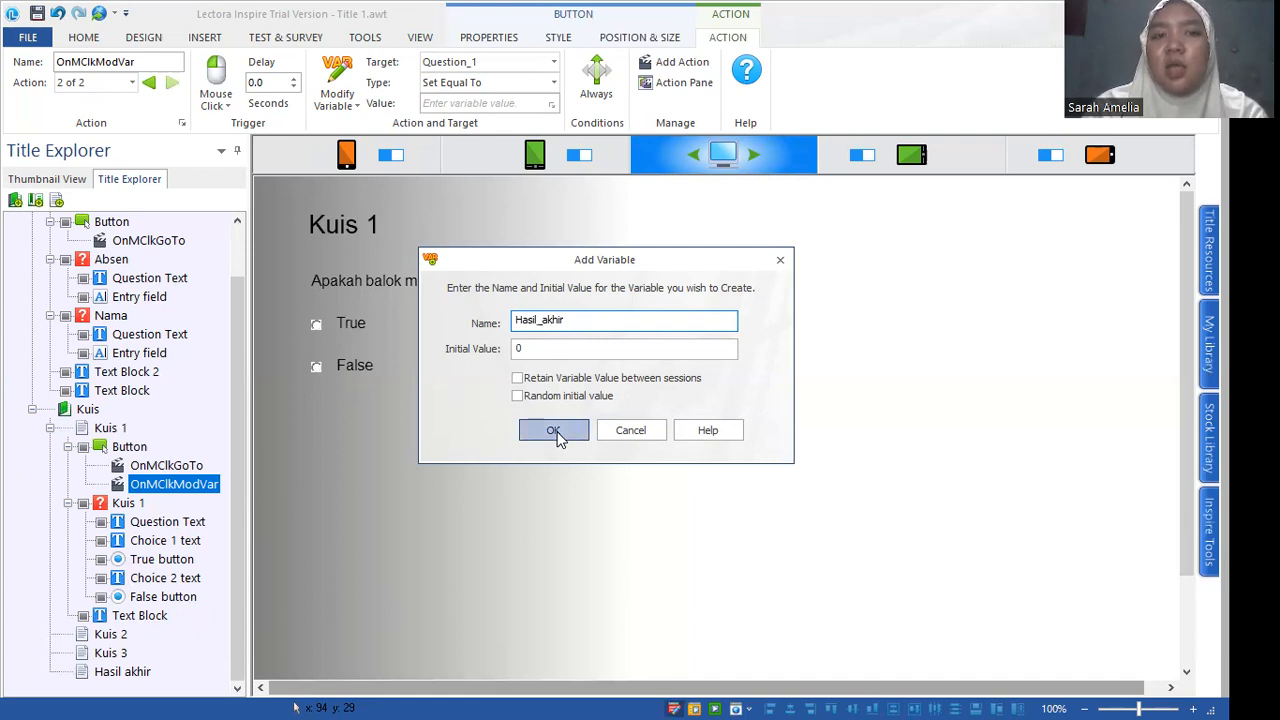
Make the action add 20 to the Hasil_akhir variable using the Add to Variable type.
left_click(545, 88)
left_click(488, 150)
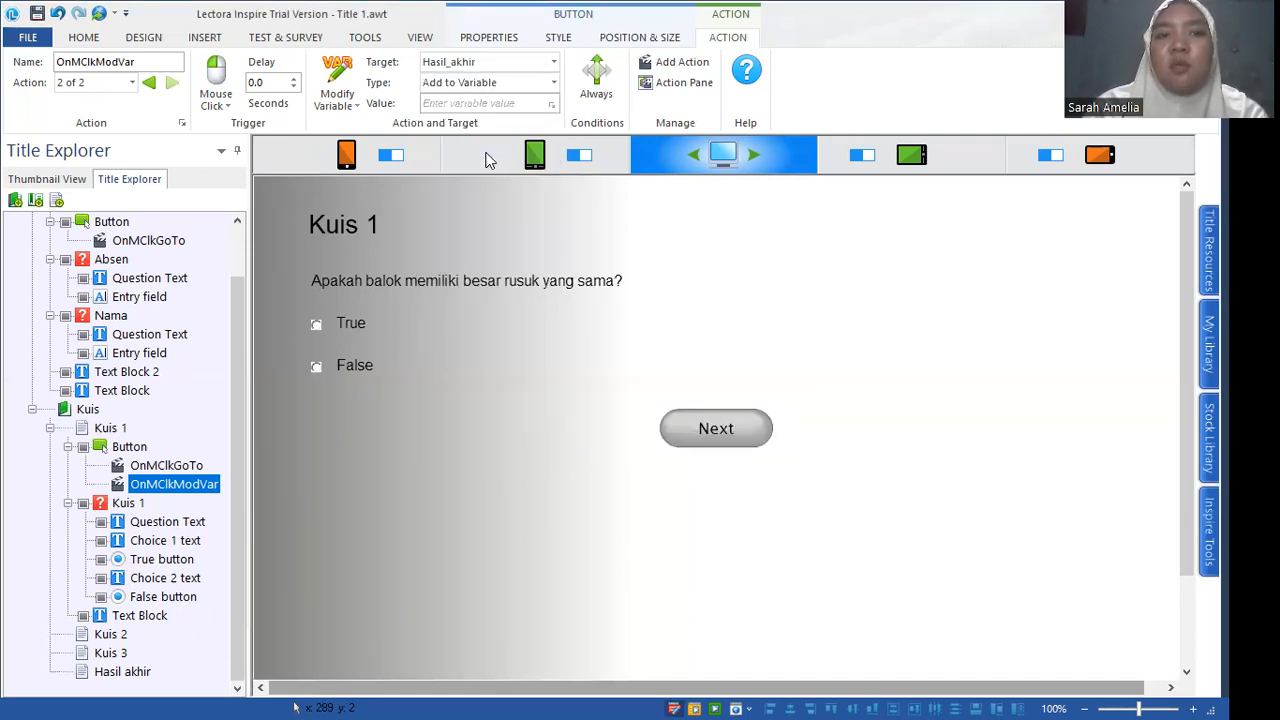
left_click(496, 103)
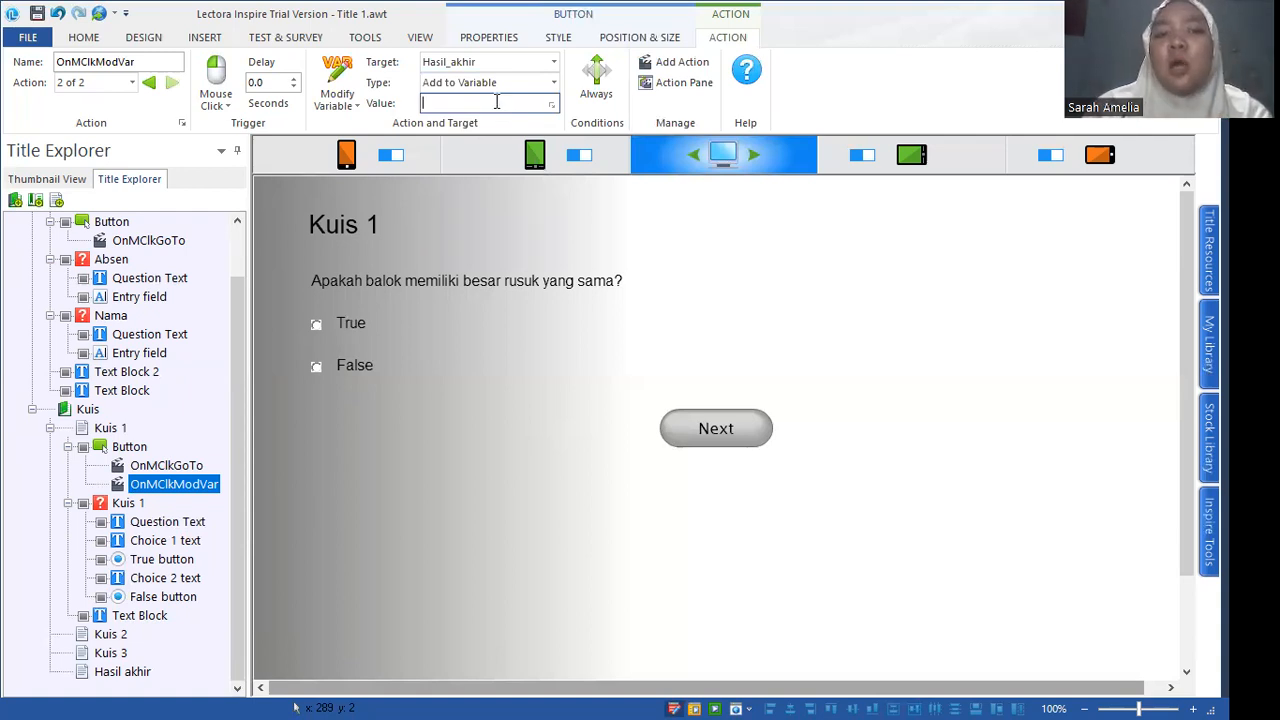
type("20")
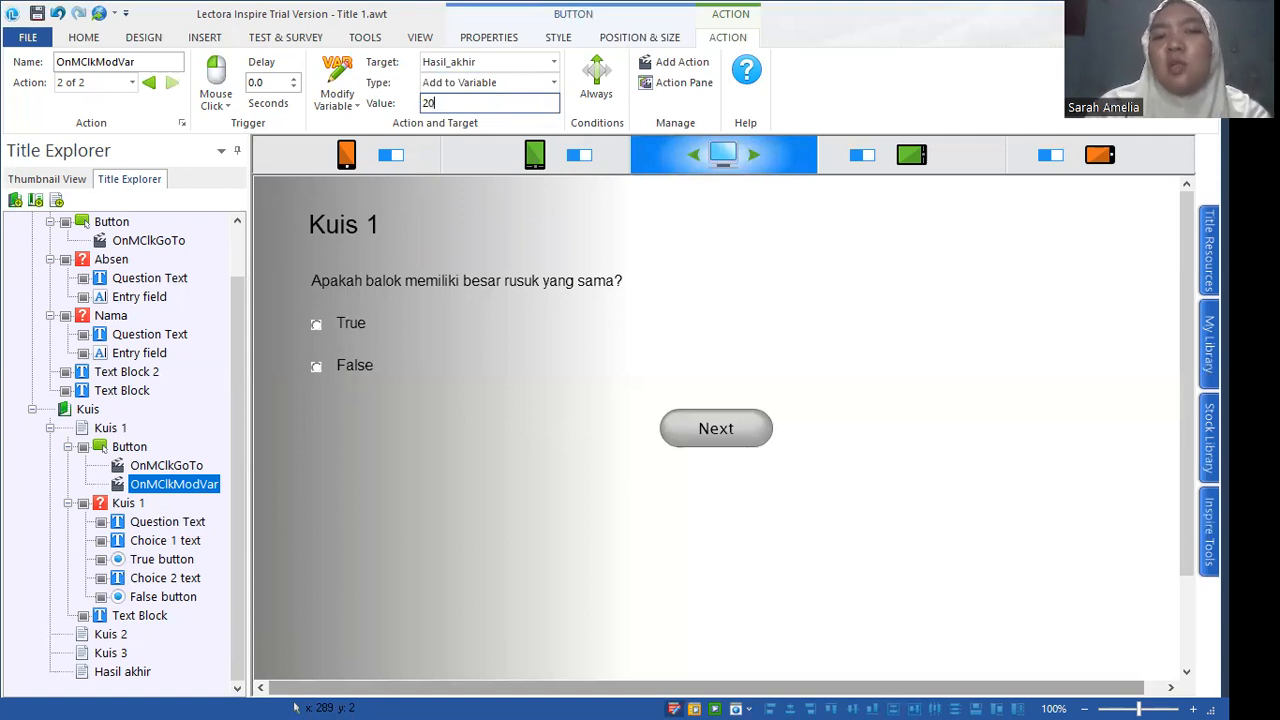
Add a condition to the Modify Variable action so it runs only when Question_1 Is Correct.
left_click(596, 93)
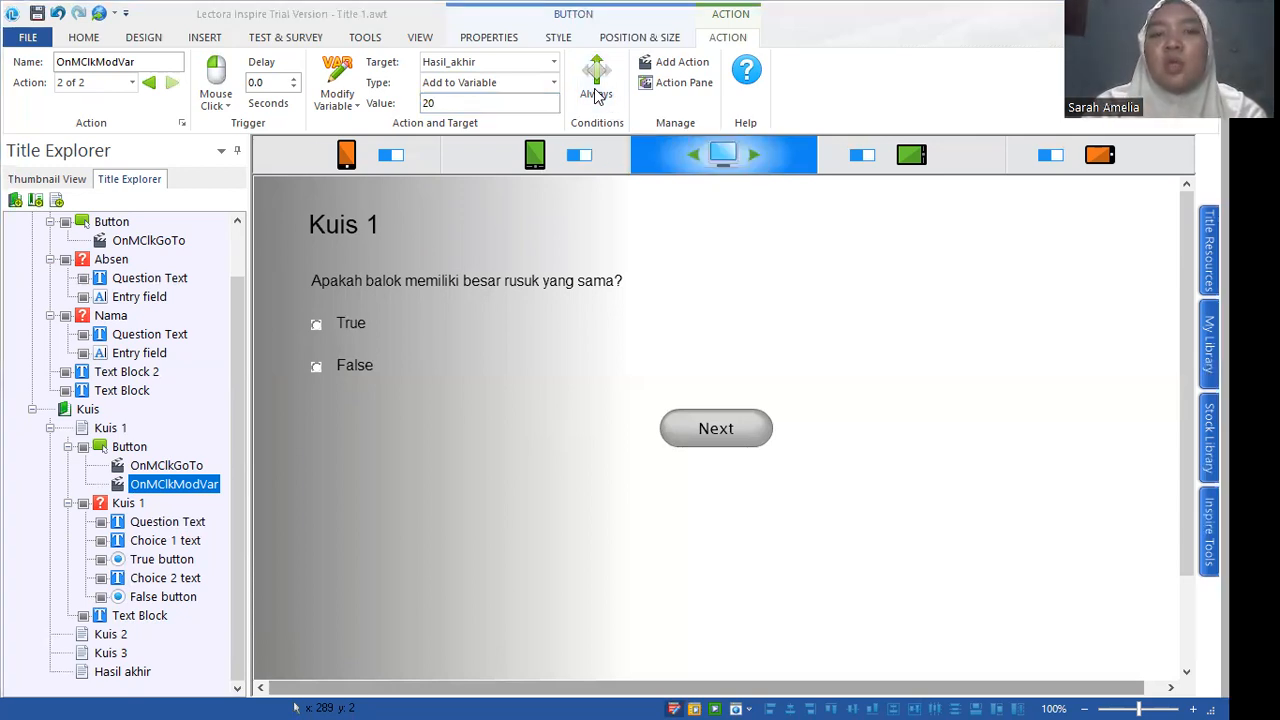
left_click(481, 246)
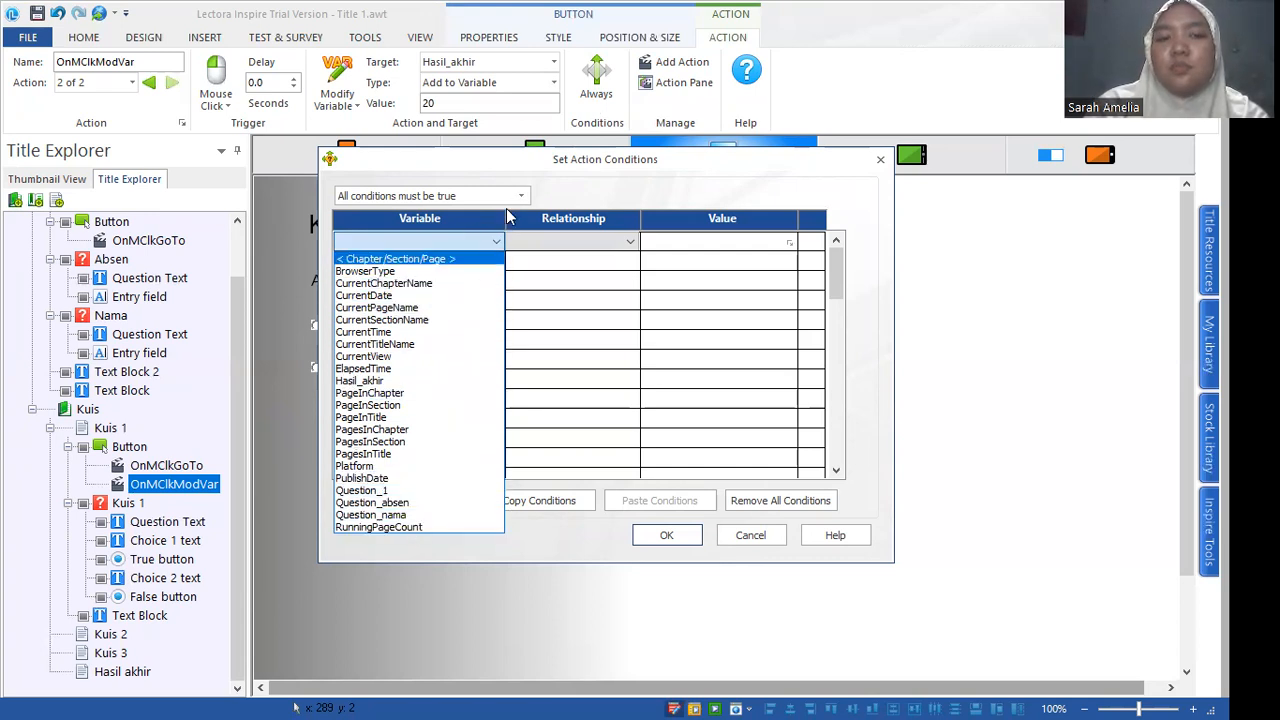
left_click(490, 244)
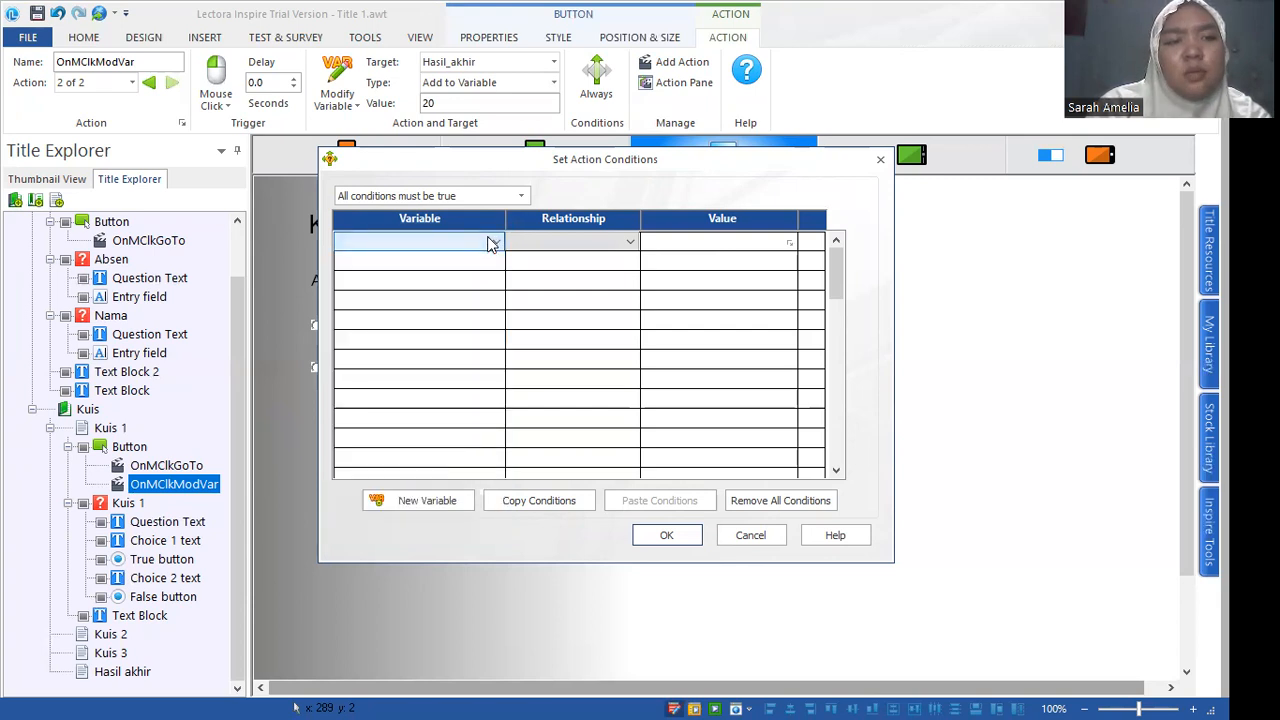
left_click(490, 244)
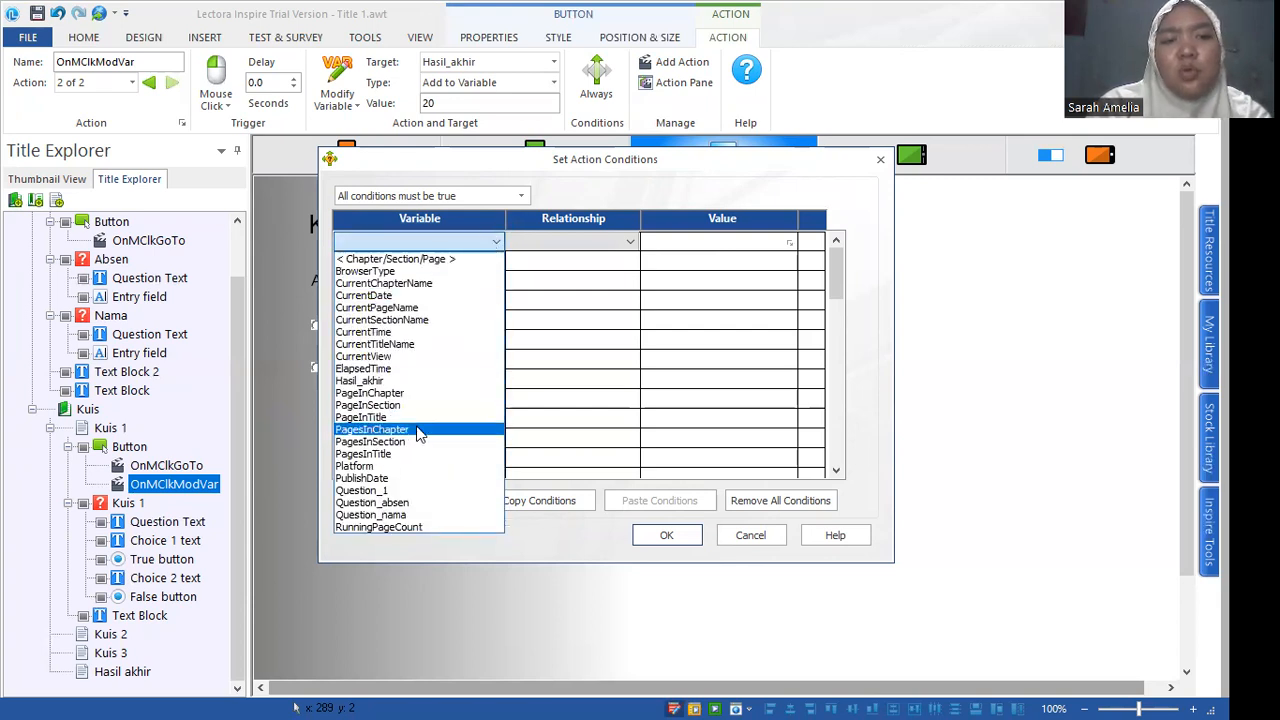
left_click(967, 698)
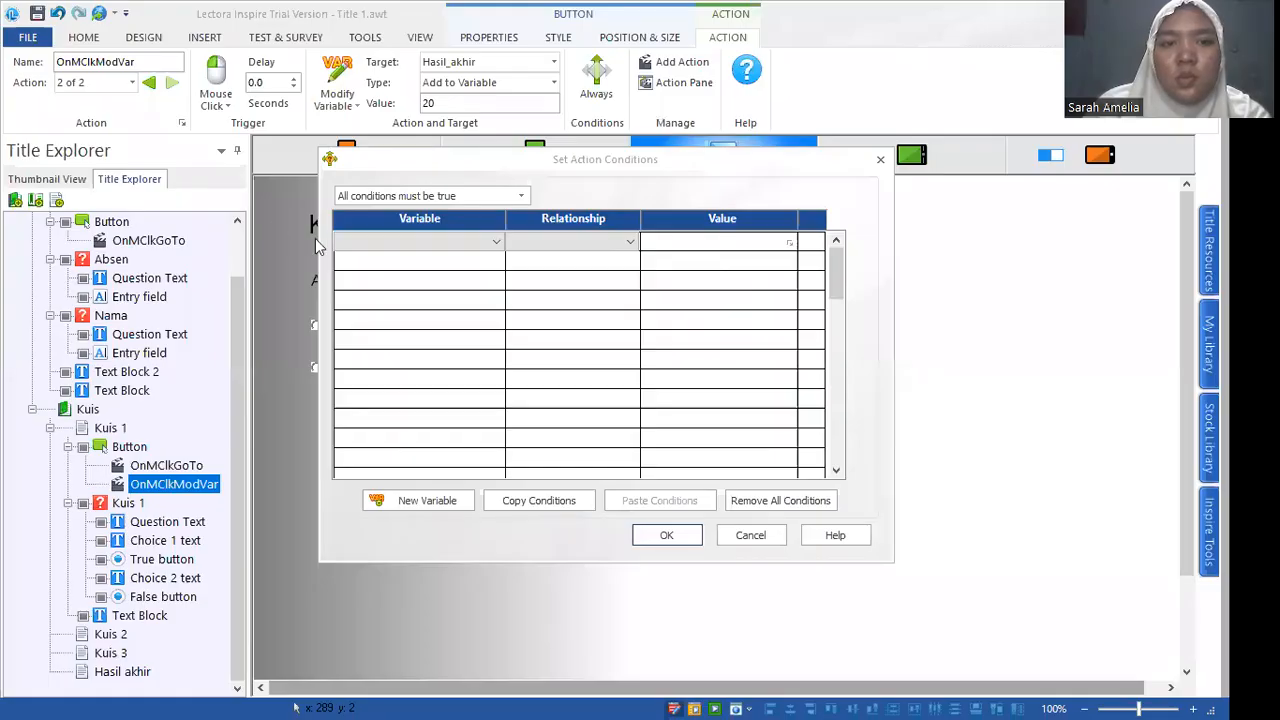
left_click(463, 254)
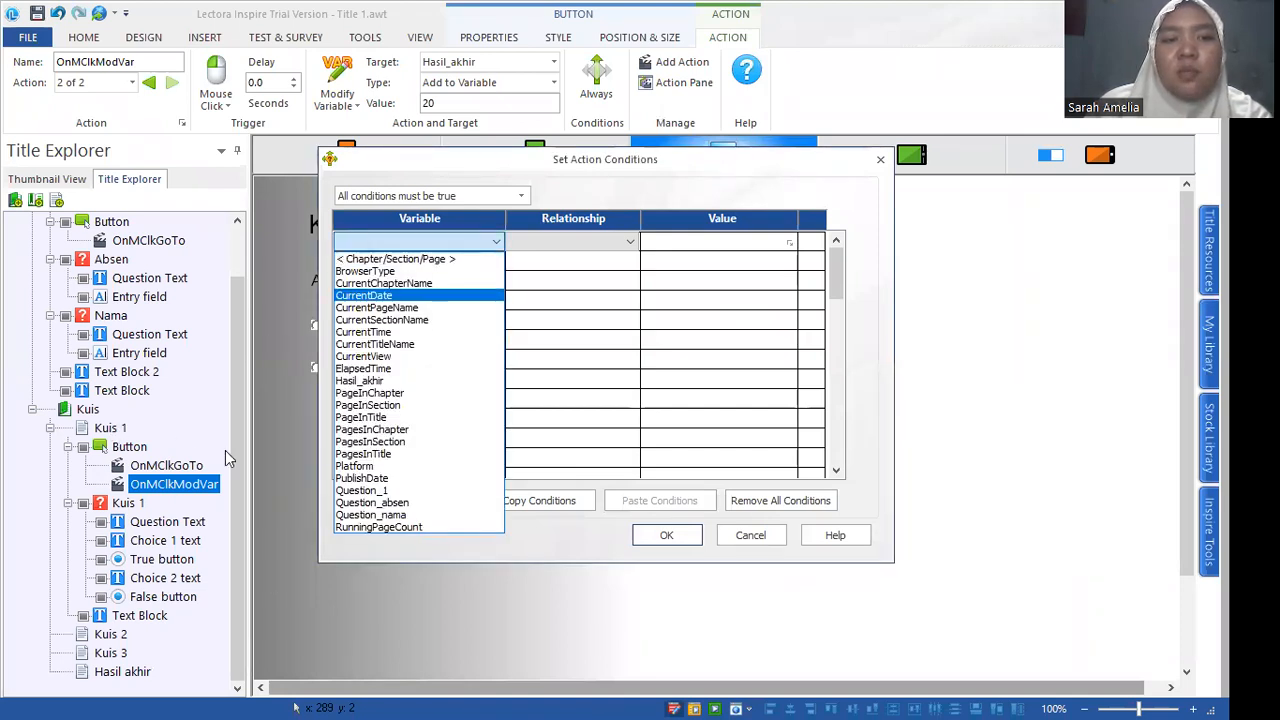
left_click(370, 490)
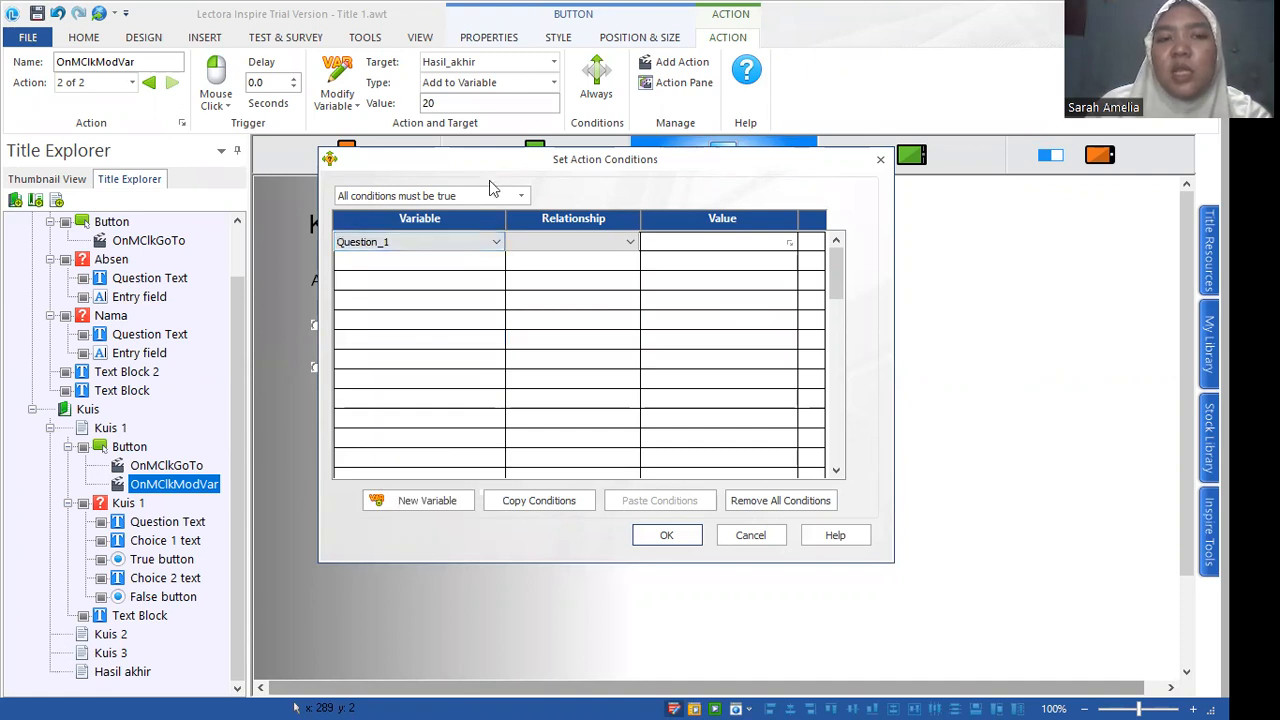
left_click(631, 242)
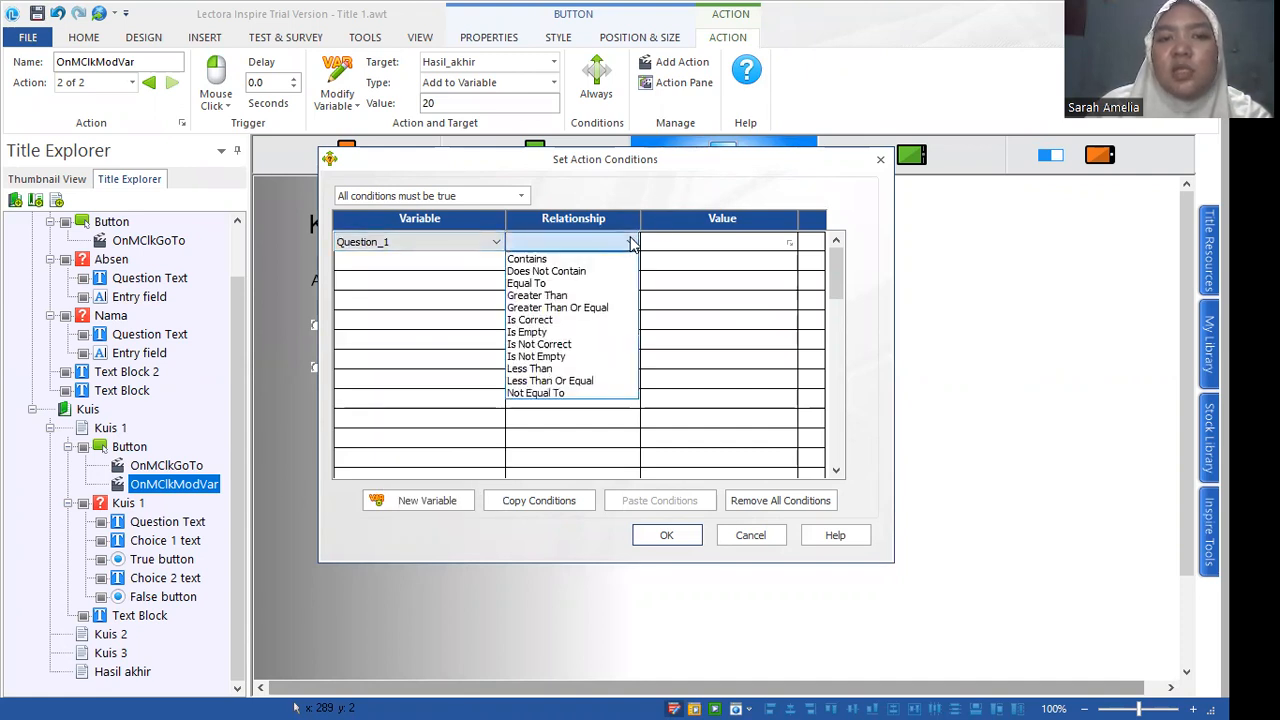
left_click(557, 320)
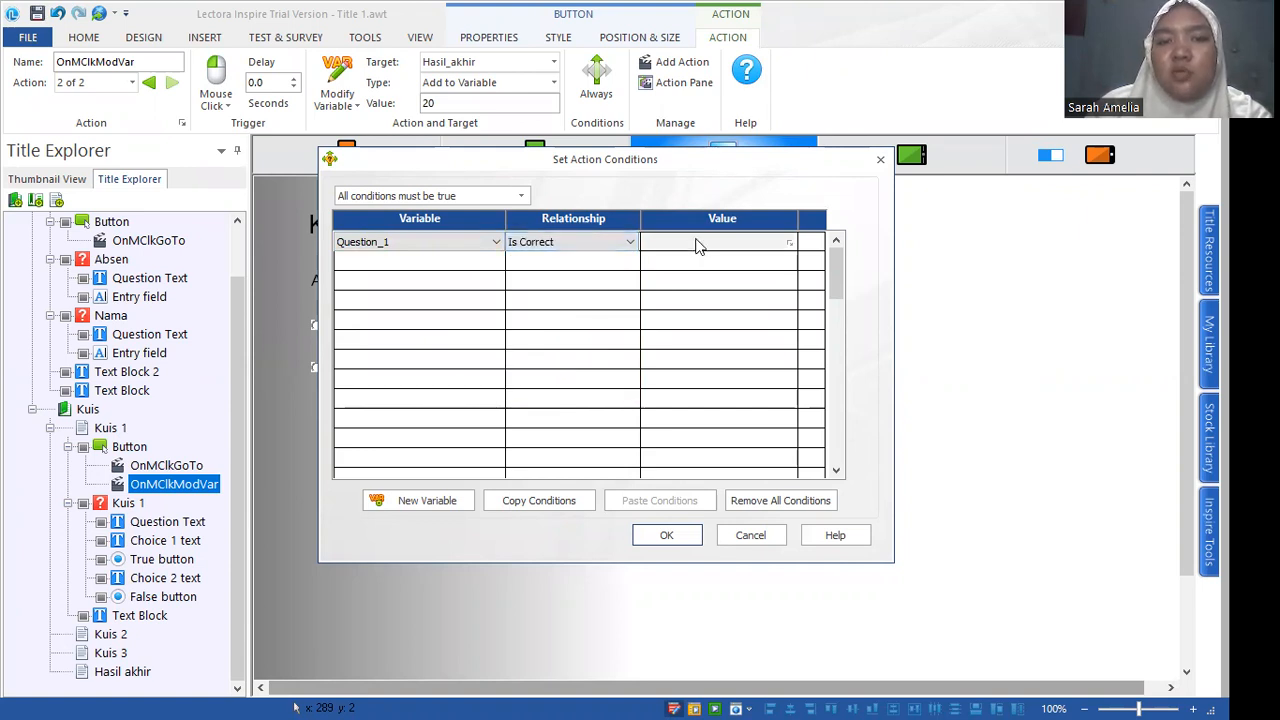
left_click(663, 545)
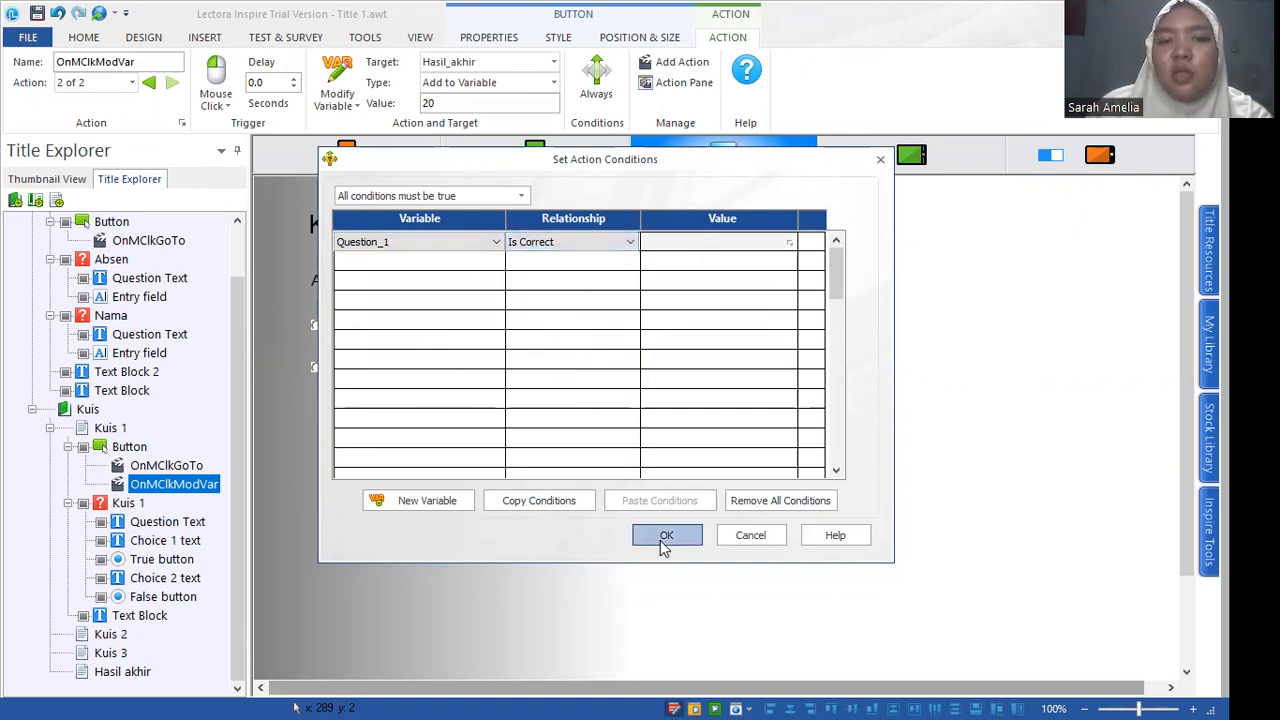
Move the Next button to the lower right area of the Kuis 1 page.
left_click_drag(715, 426, 935, 558)
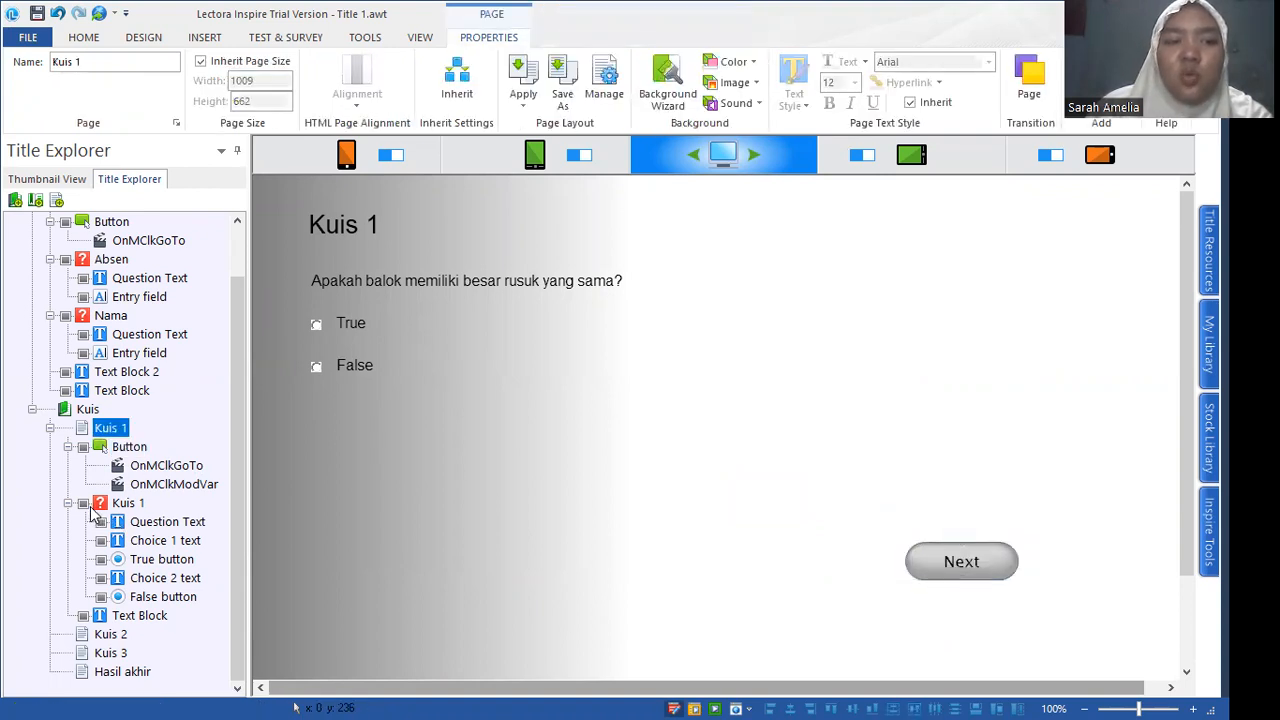
Collapse the contents of the Kuis 1 page in the title structure and open the Kuis 2 page.
left_click(150, 617)
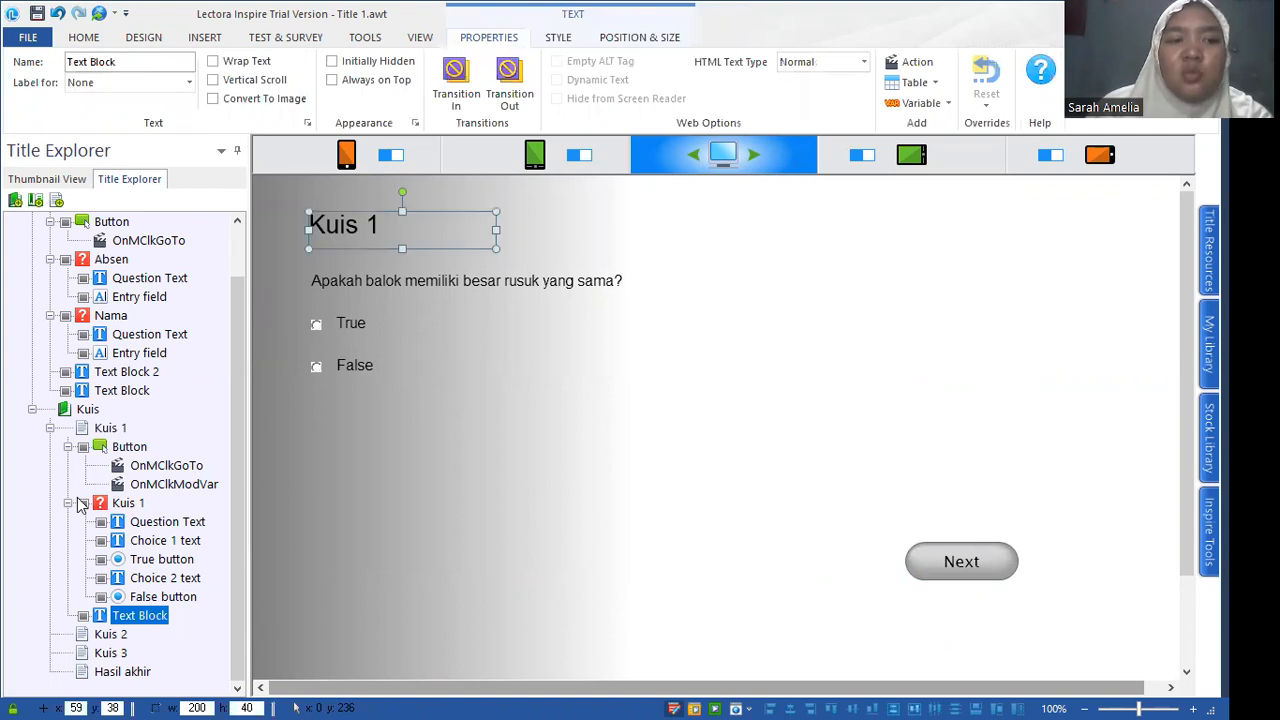
left_click(67, 503)
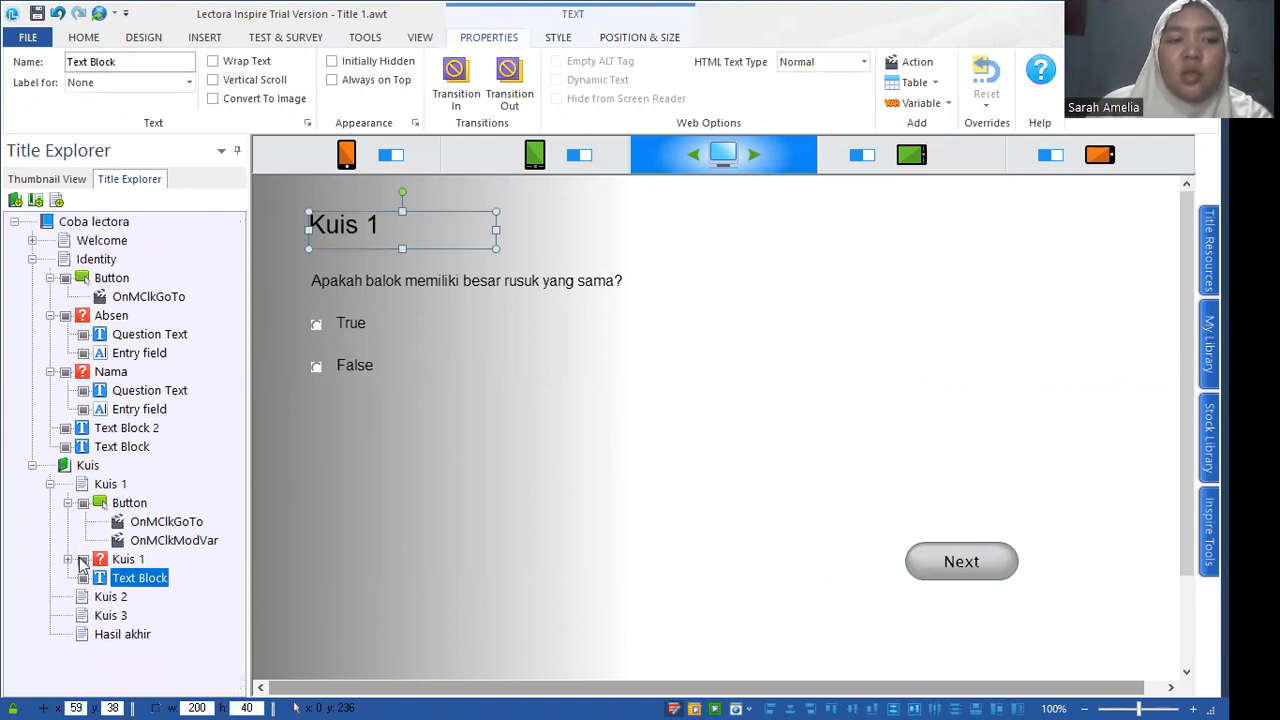
left_click(125, 564)
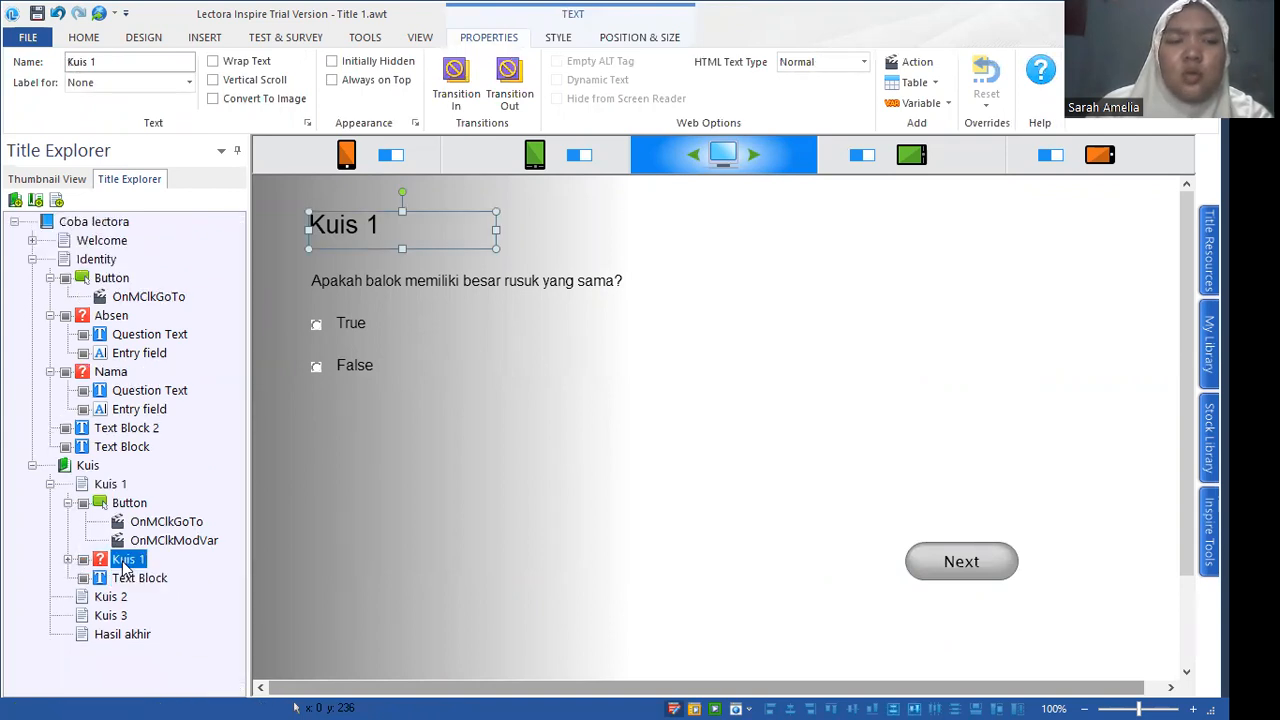
left_click(135, 579)
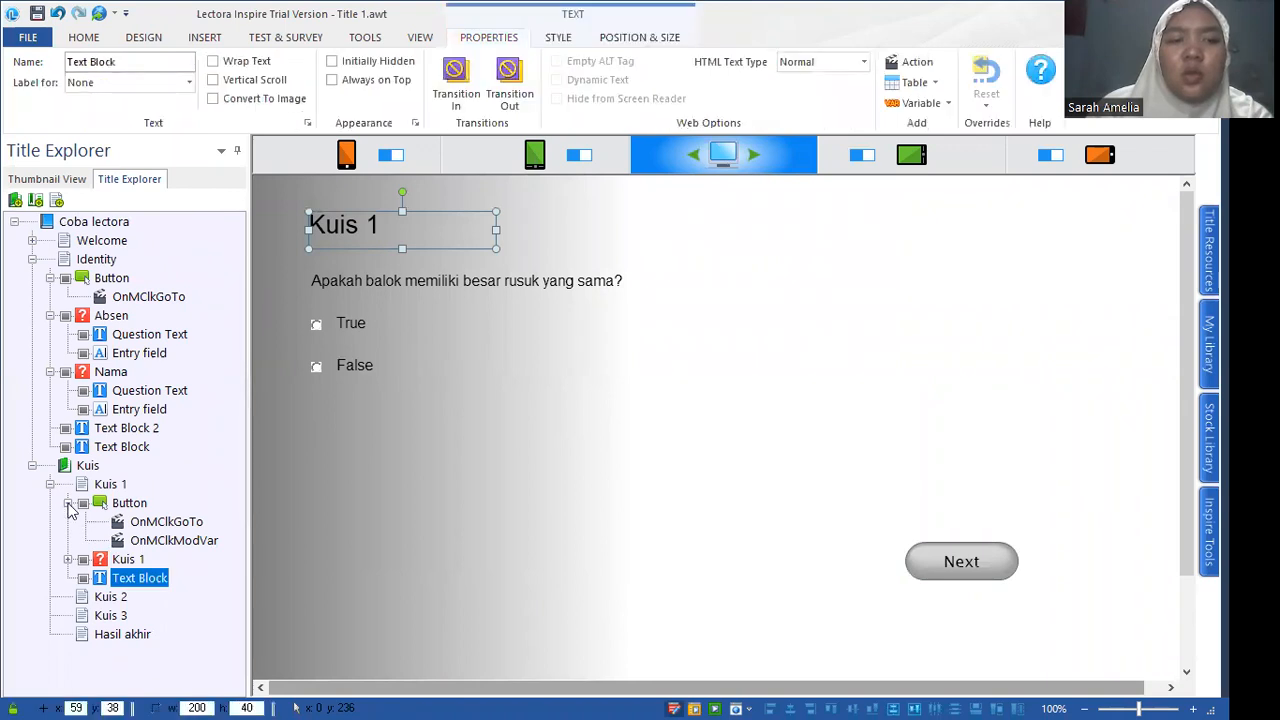
left_click(67, 503)
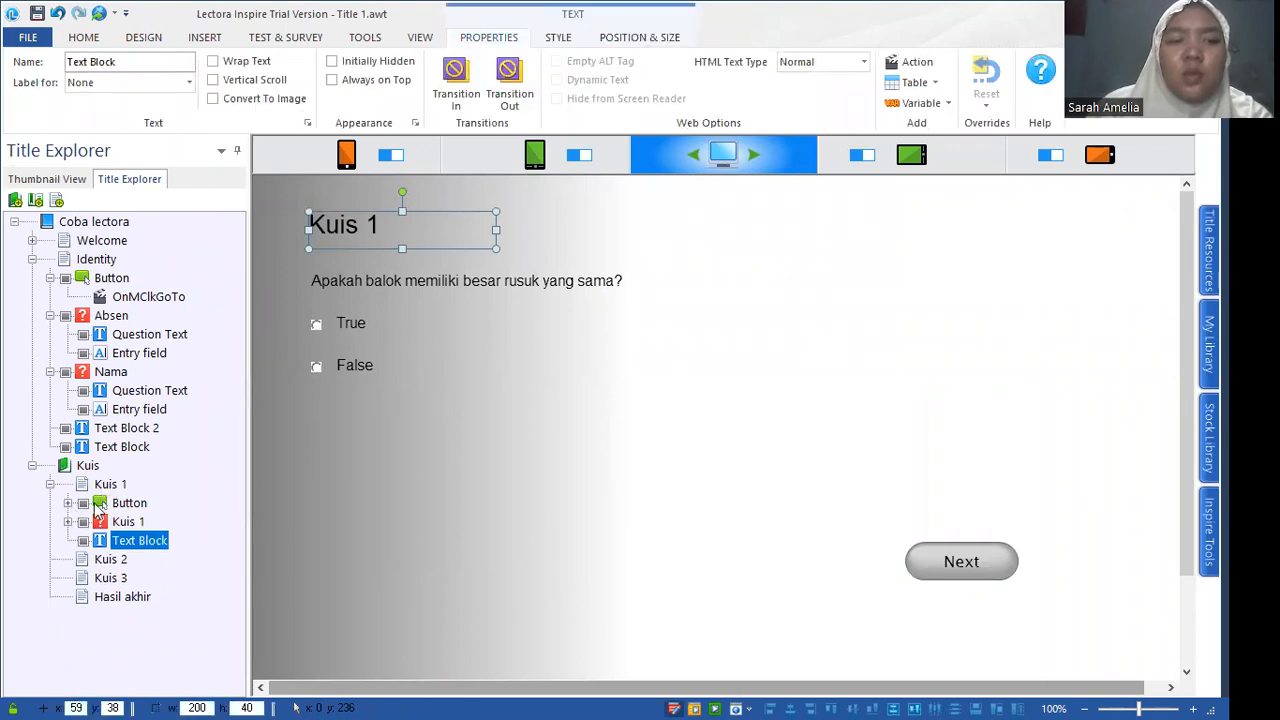
left_click(49, 485)
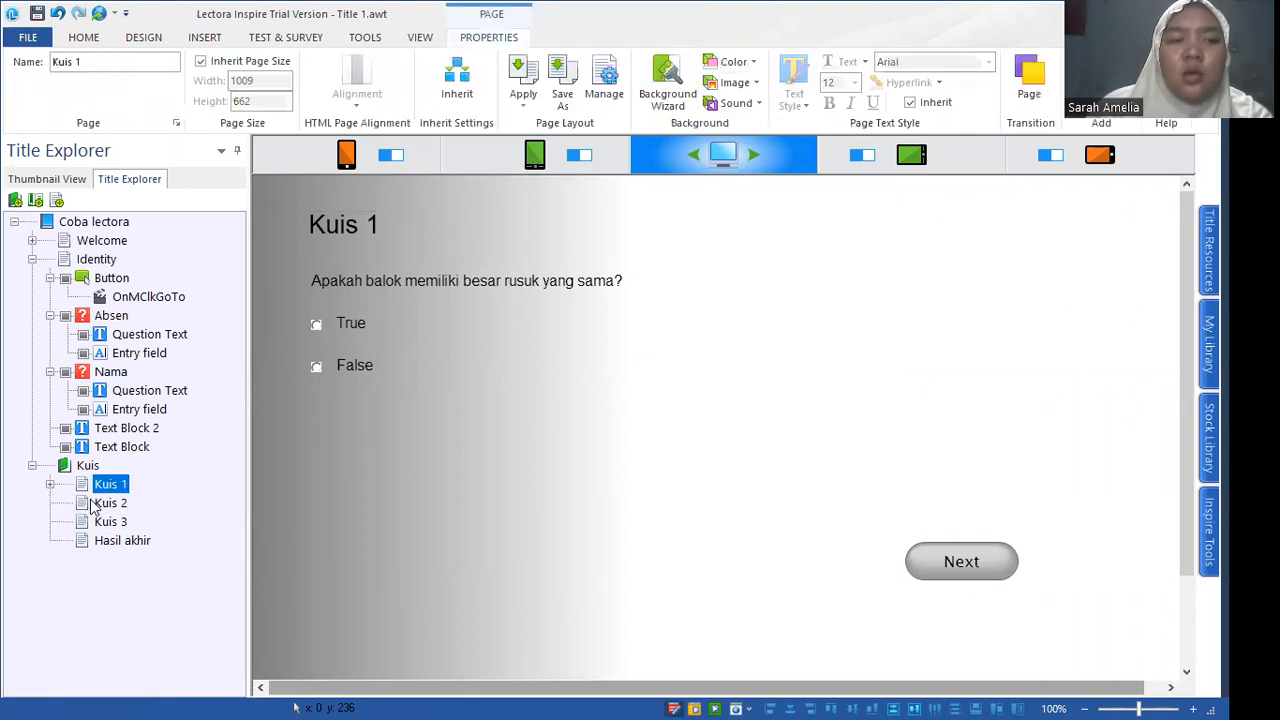
left_click(100, 503)
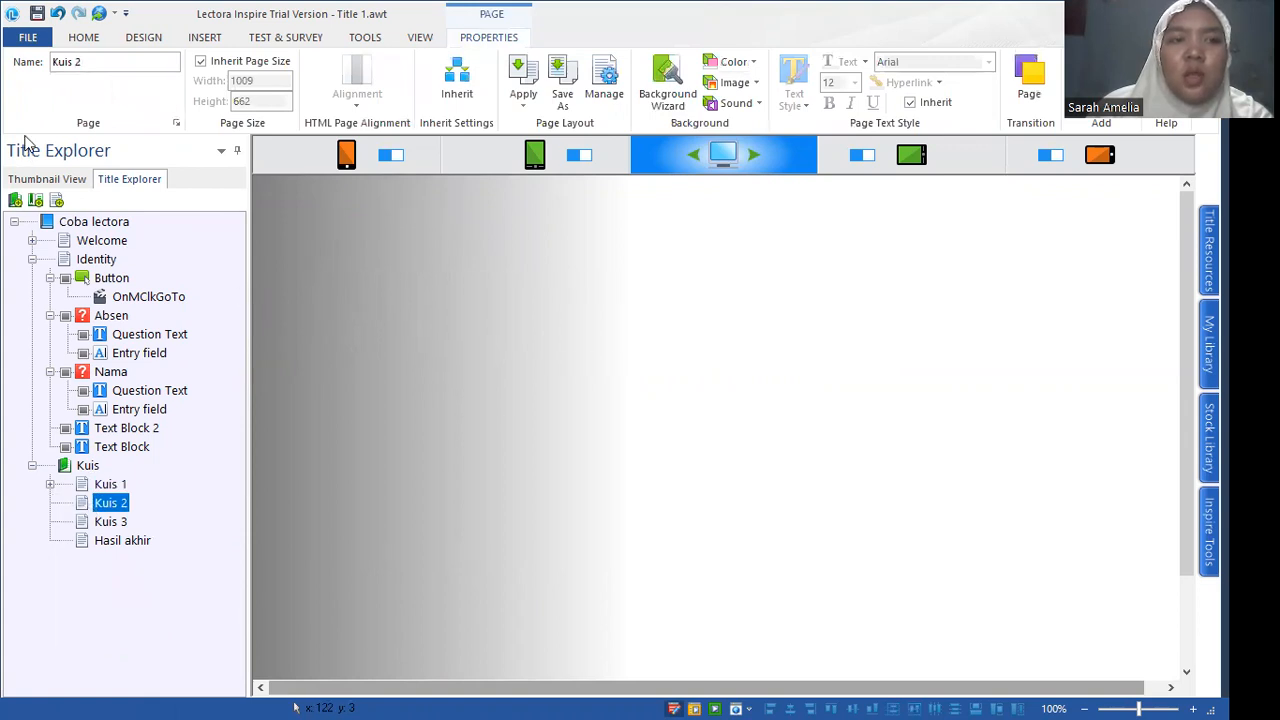
Insert a text block on the Kuis 2 page and enter "Kuis 2" as its text.
left_click(83, 40)
left_click(144, 40)
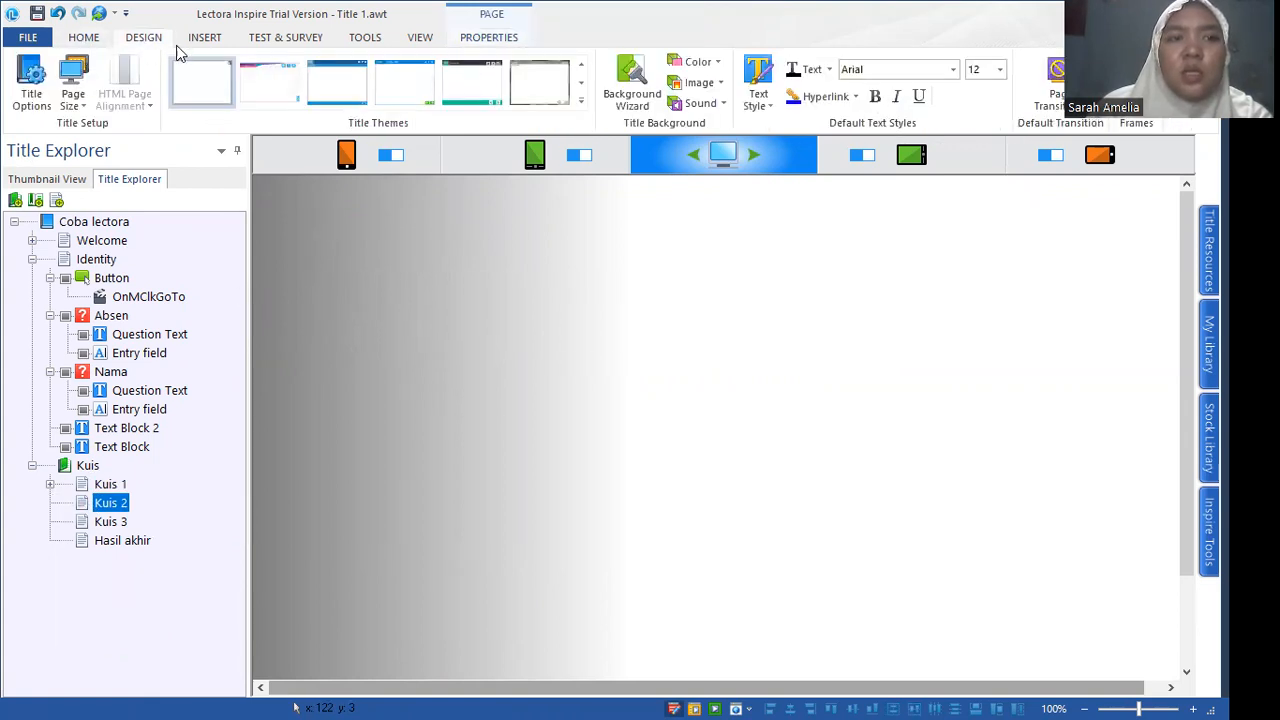
left_click(205, 40)
left_click(29, 80)
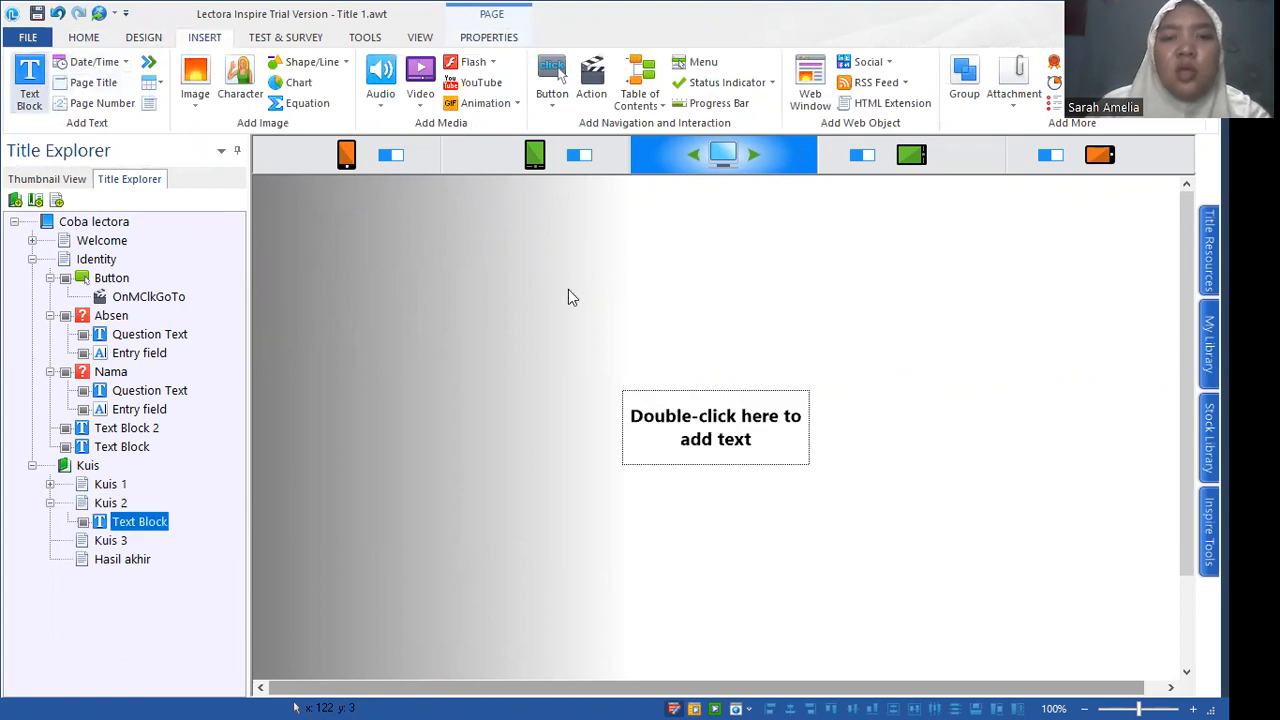
double_click(683, 430)
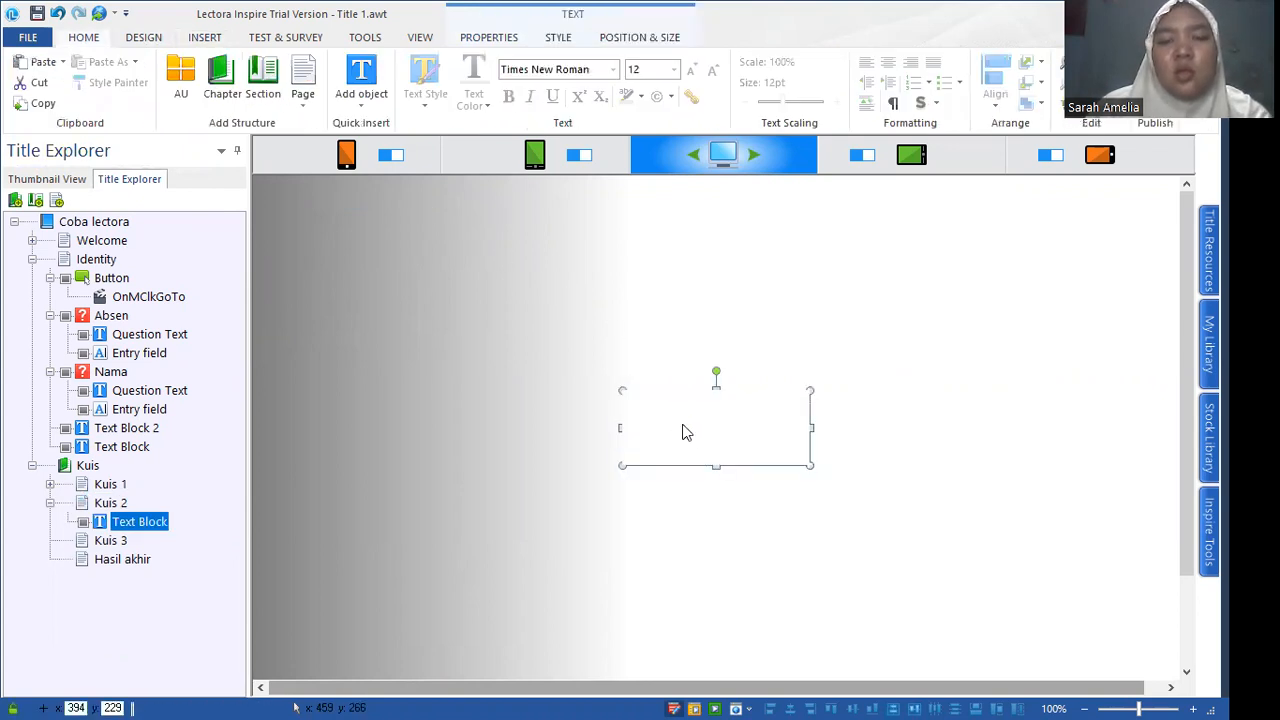
type("Kuis 2")
Set the font size of the entire "Kuis 2" heading text to 20.
key("ctrl+a")
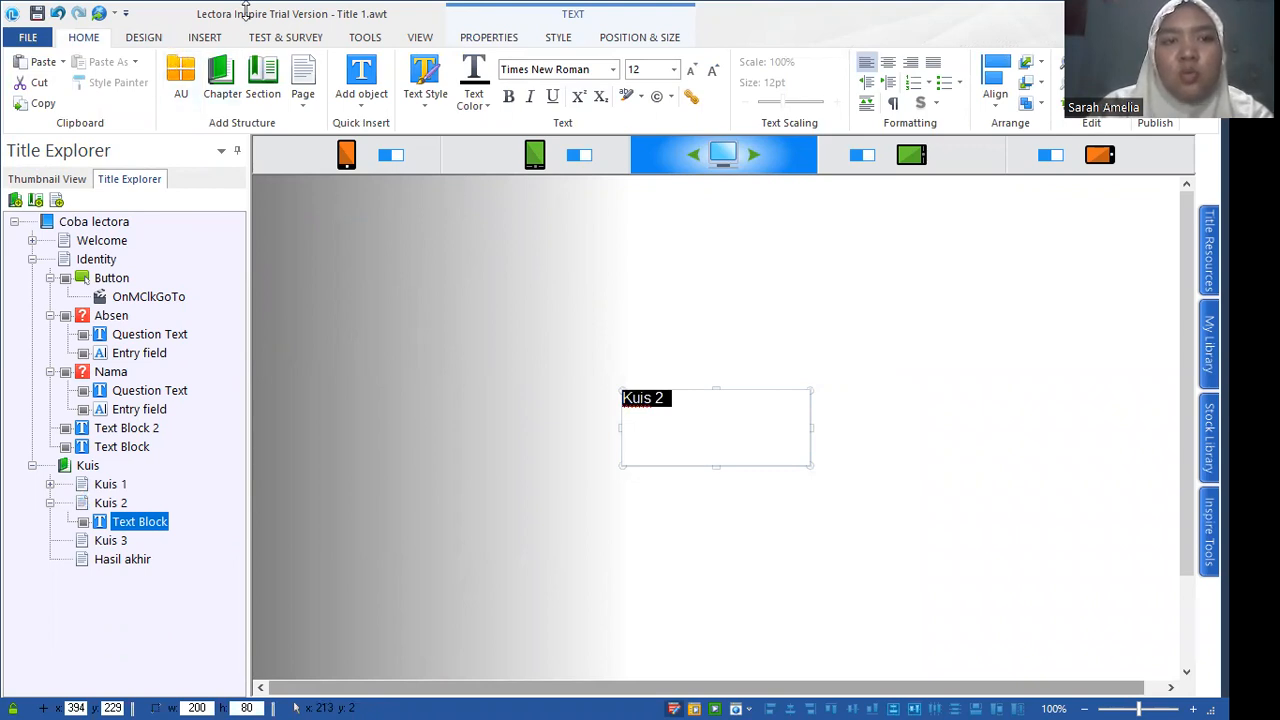
left_click(168, 39)
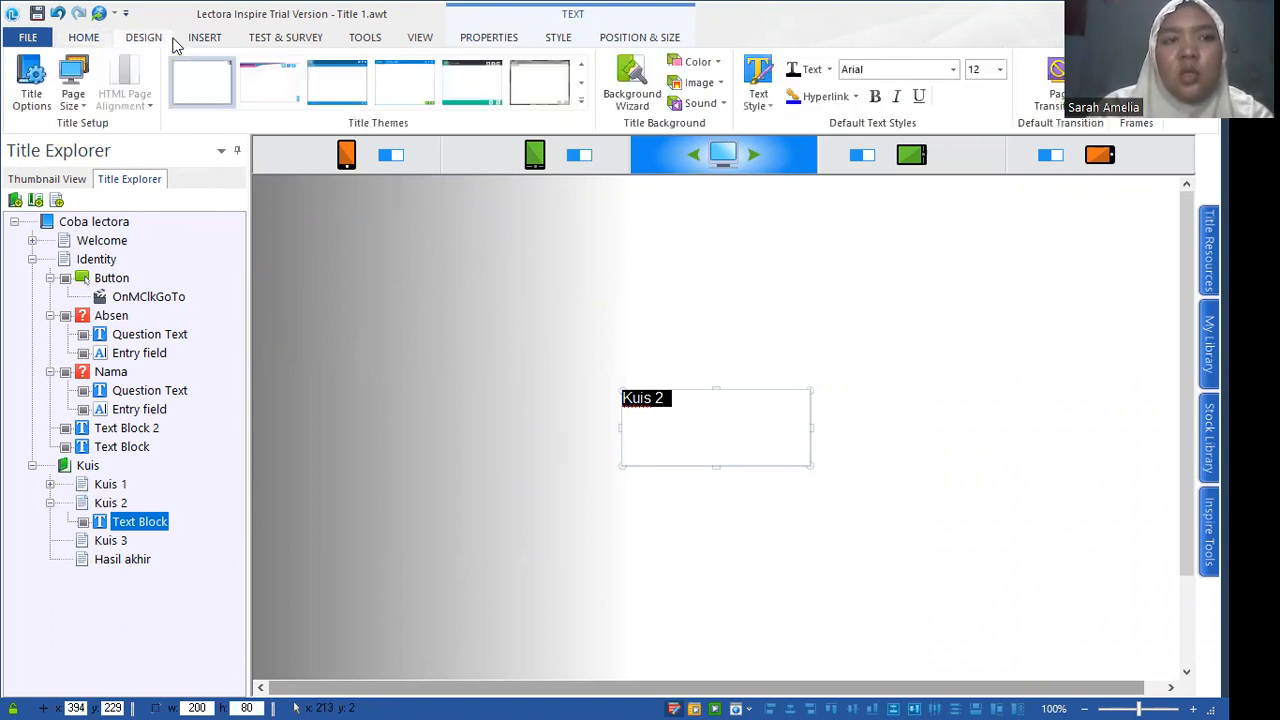
left_click(95, 39)
left_click(643, 69)
type("20")
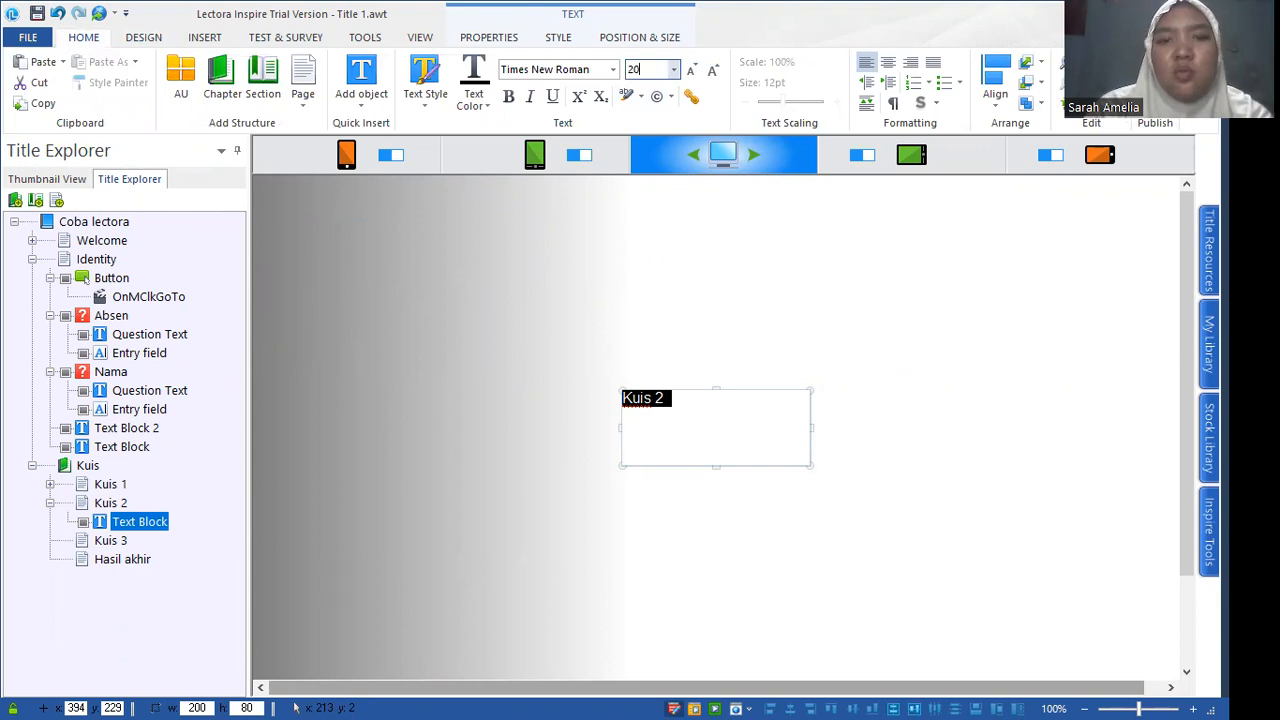
key("Return")
left_click(908, 463)
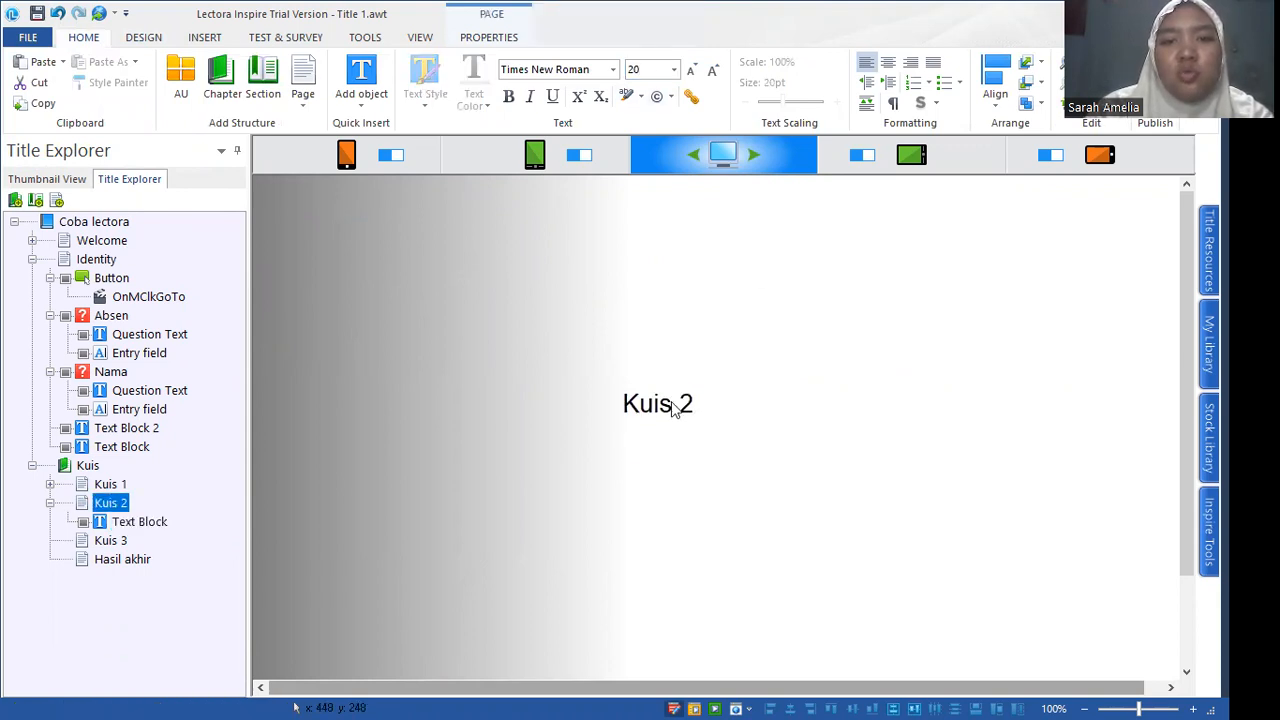
Move the "Kuis 2" heading to the page's upper left area at about x 60, y 54 and reduce its height to about 38.
left_click(674, 407)
left_click_drag(405, 263, 360, 225)
left_click_drag(405, 275, 404, 262)
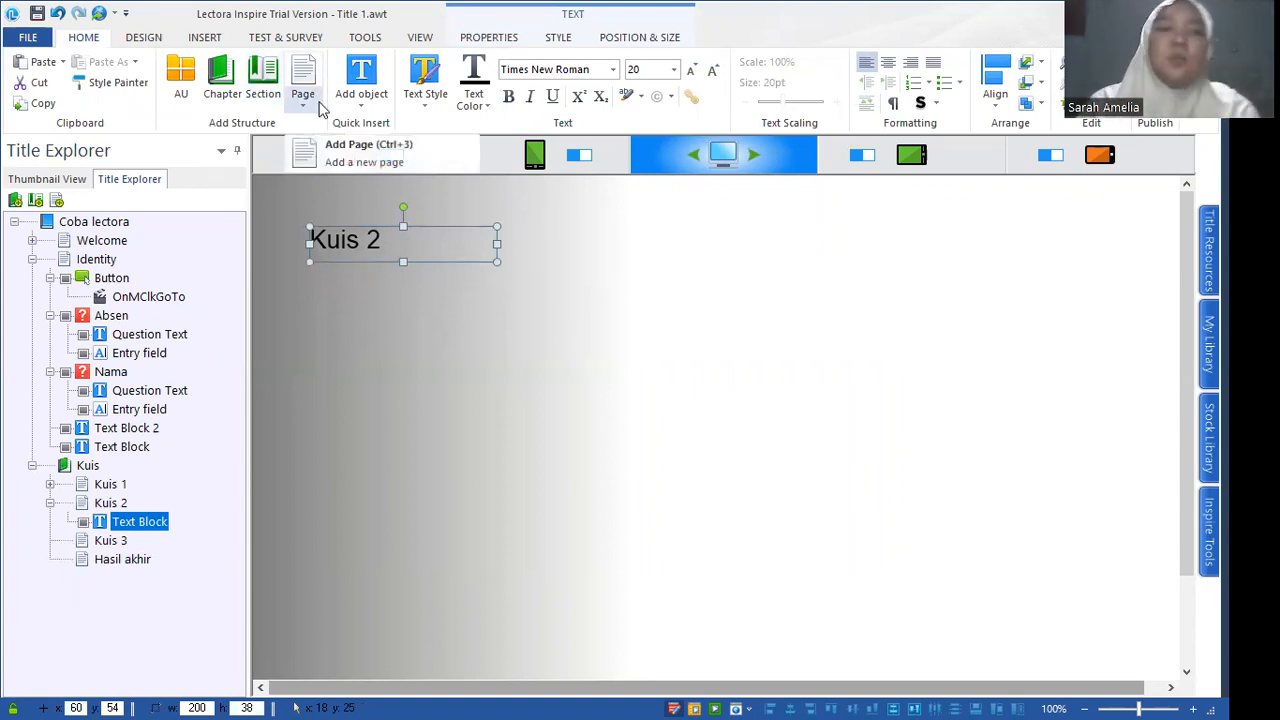
Add a Multiple Choice question named "Kuis 2" with the variable name Question_2.
left_click(224, 39)
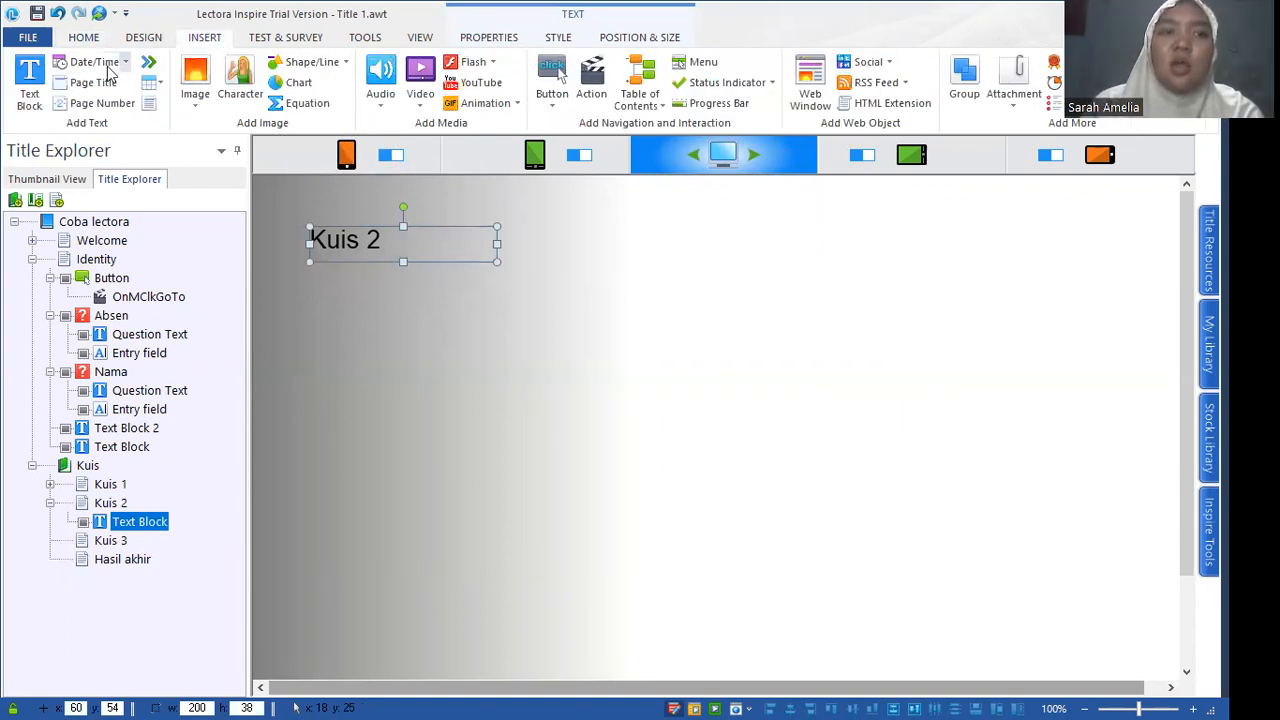
left_click(252, 40)
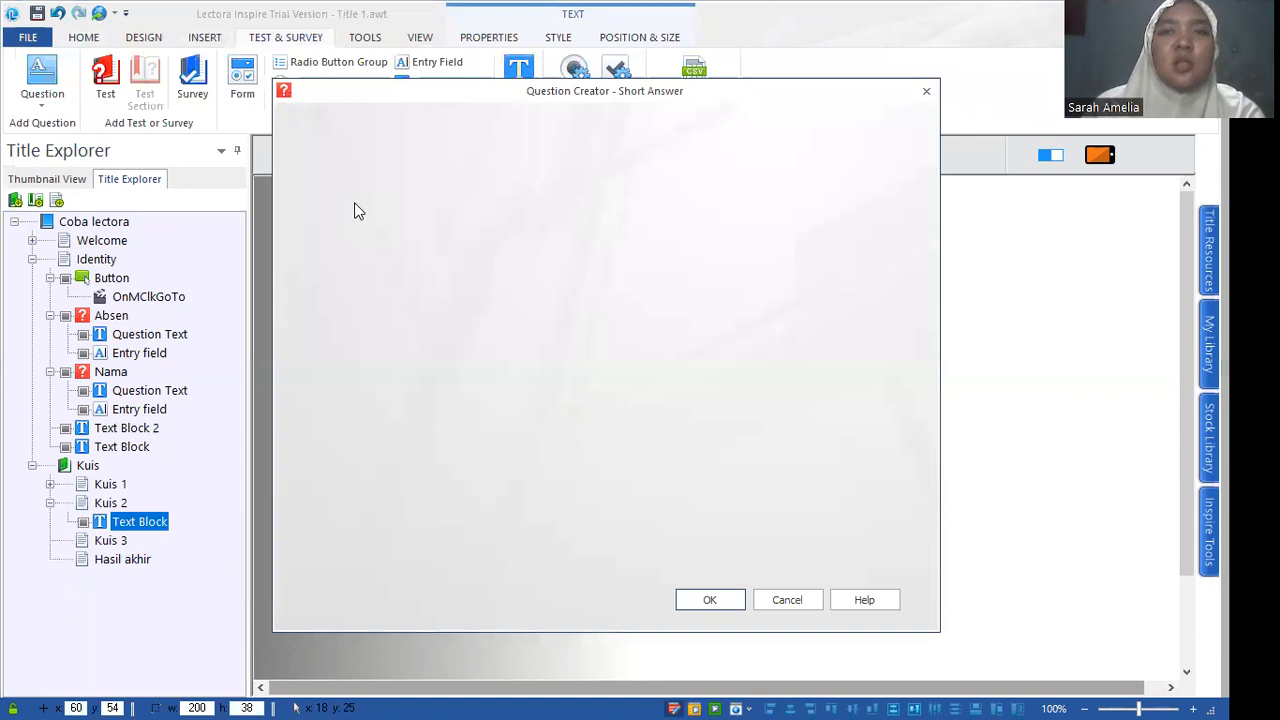
type("Kuis 2")
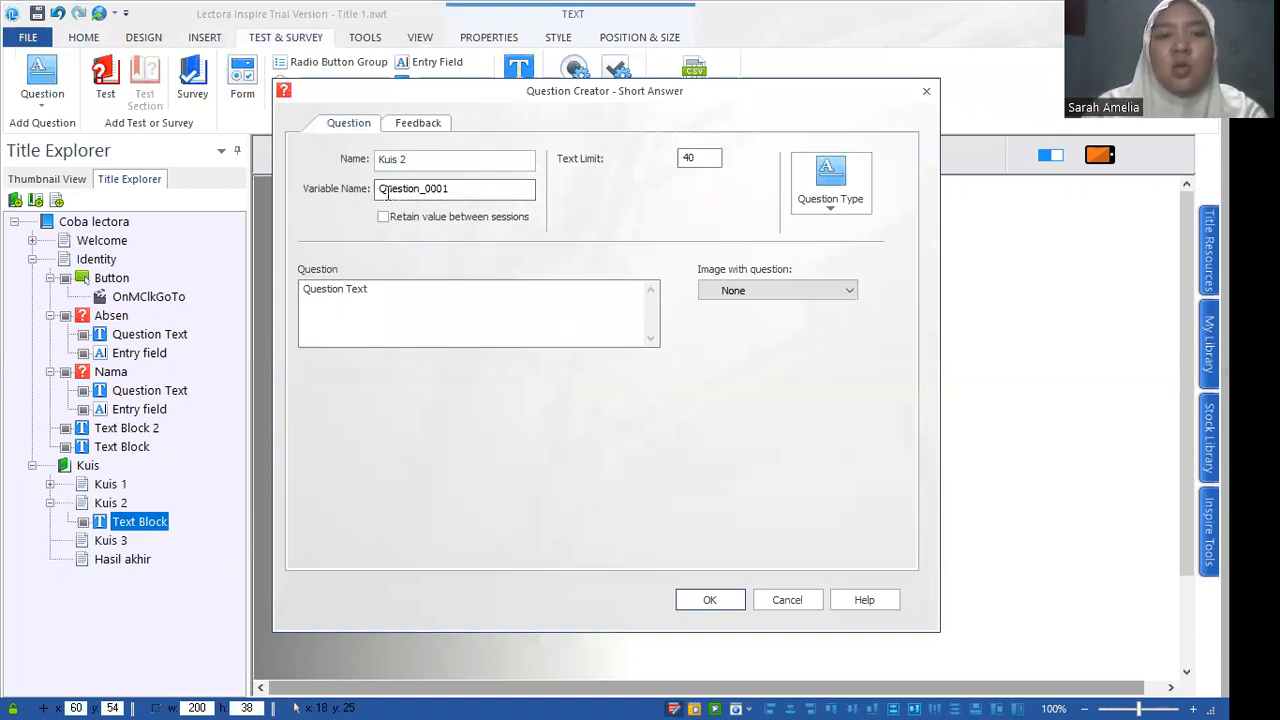
left_click(486, 187)
key("BackSpace")
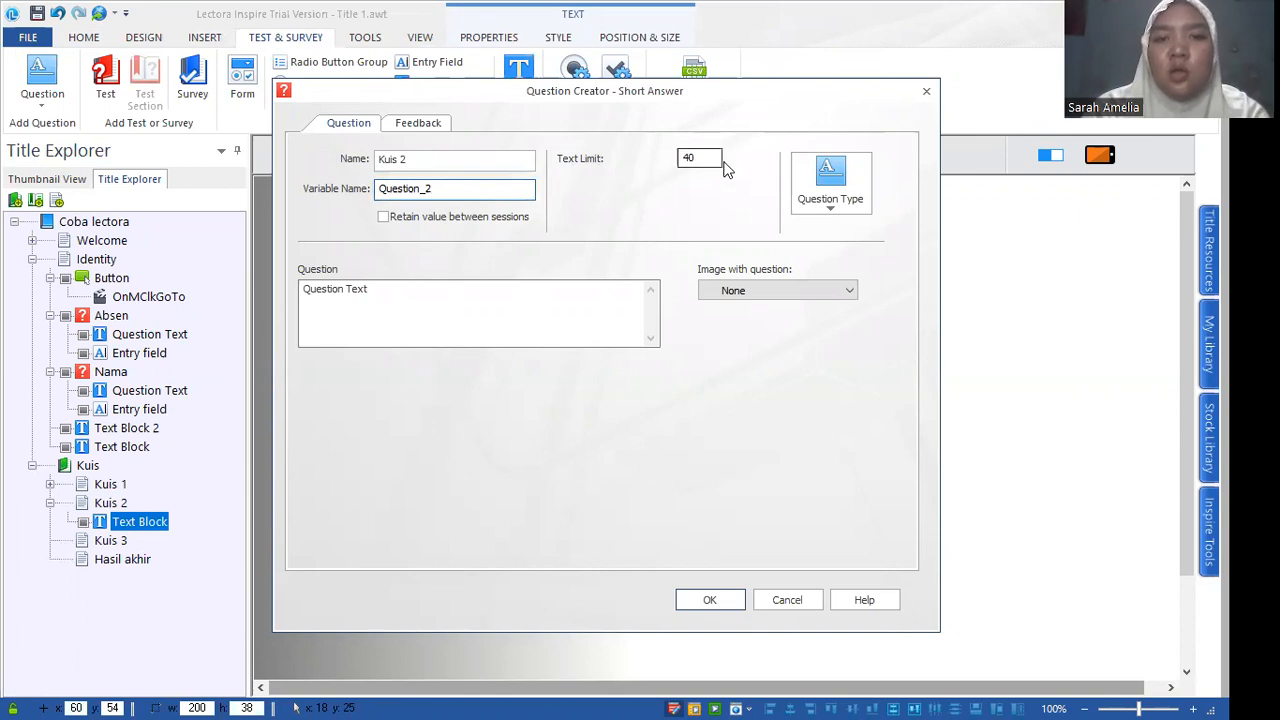
left_click(829, 205)
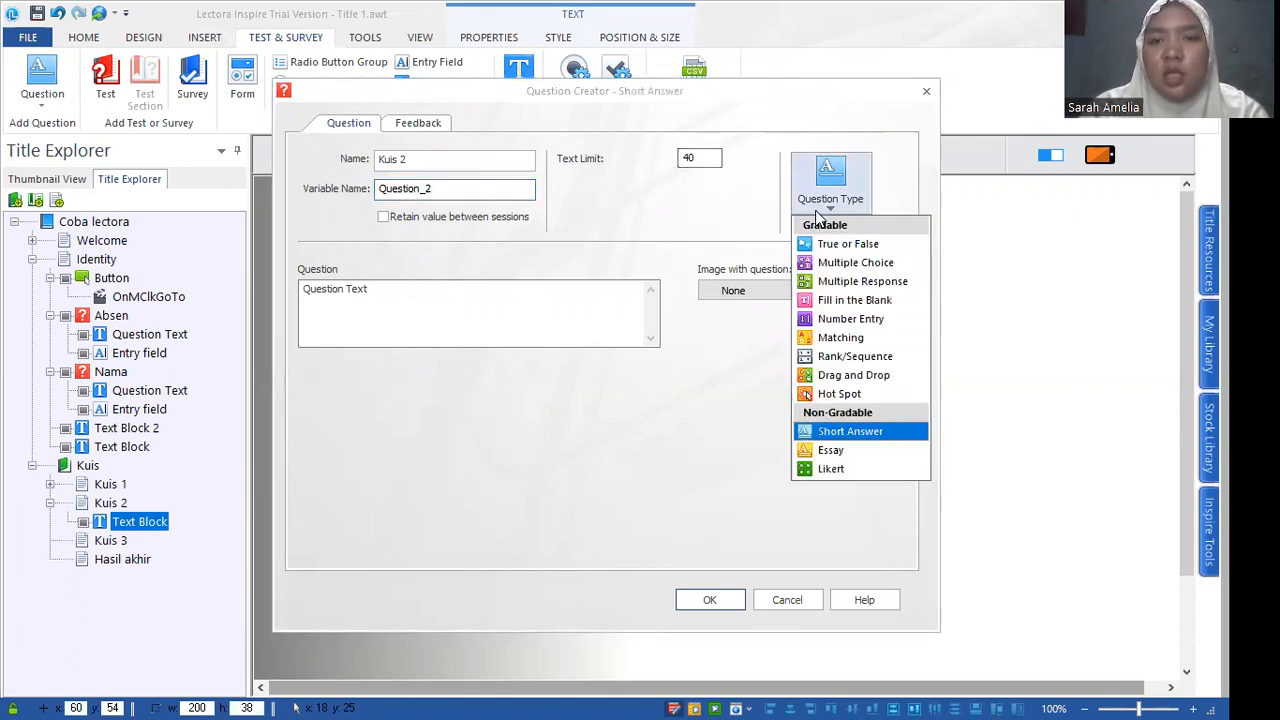
left_click(820, 262)
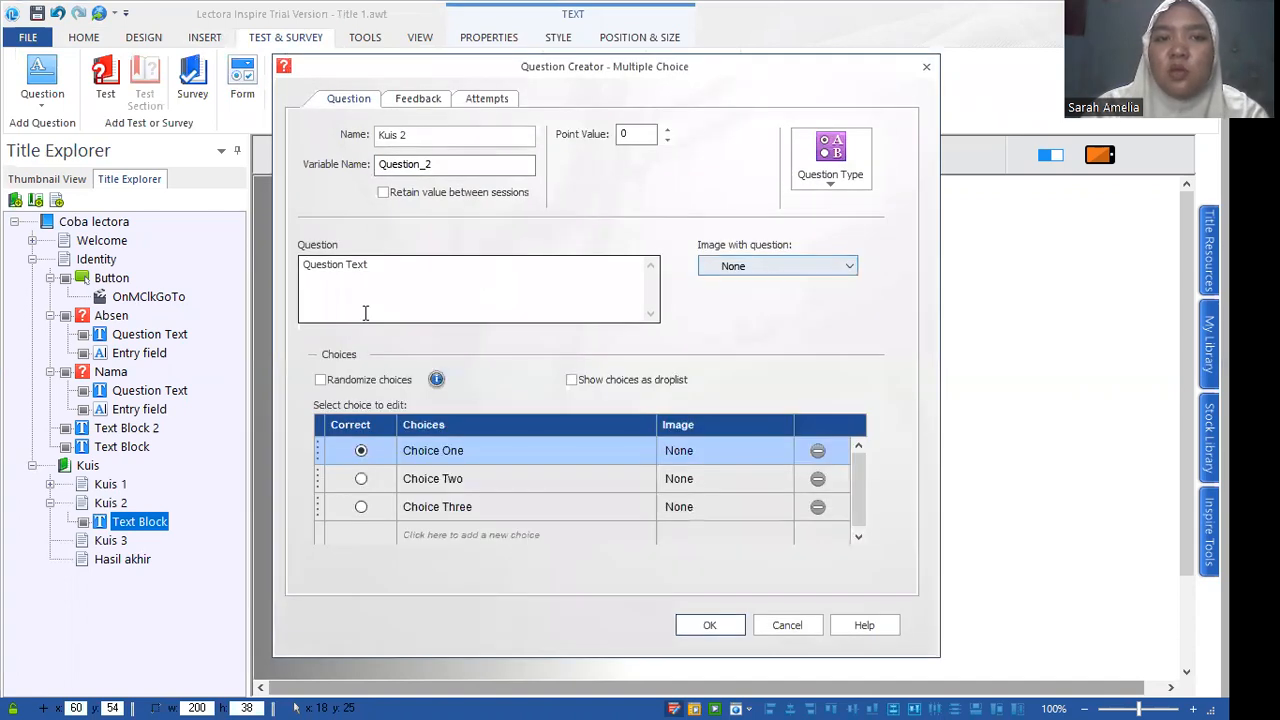
Replace the placeholder question text with "Berikut ini yang bukan merupakan bagian dari prisma adalah...".
triple_click(423, 268)
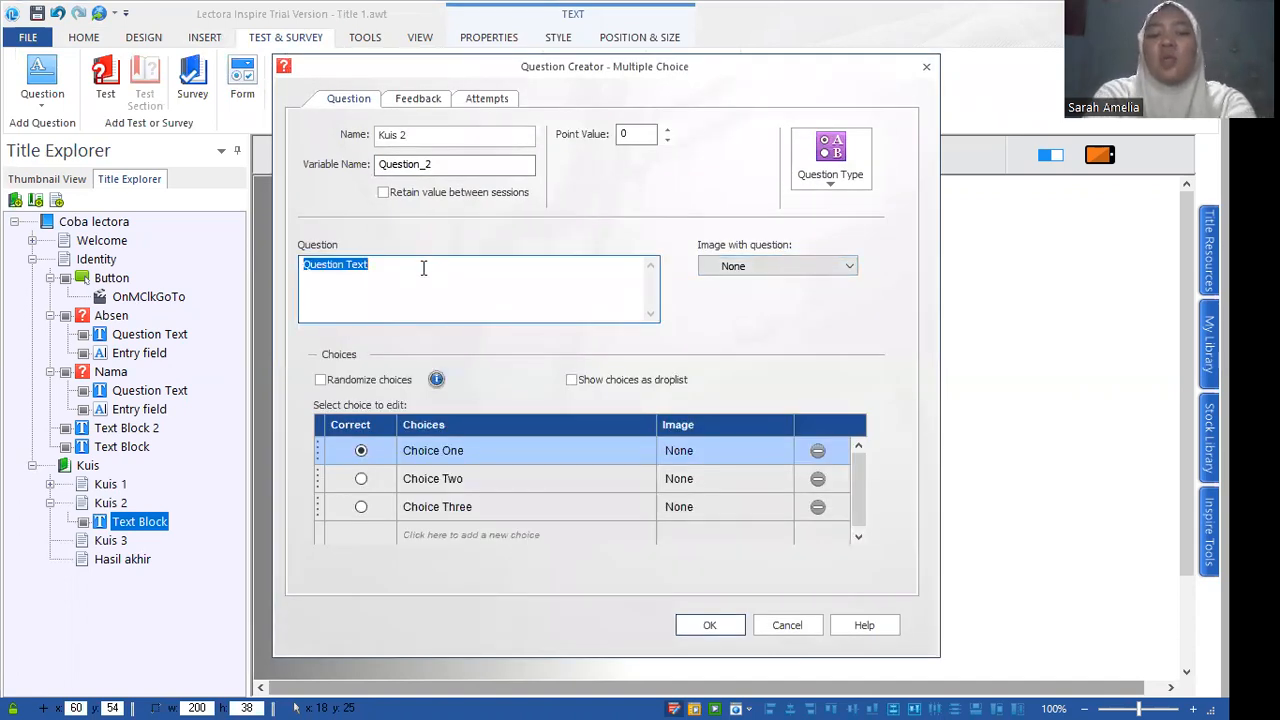
type("Berikut ini yang bukan m")
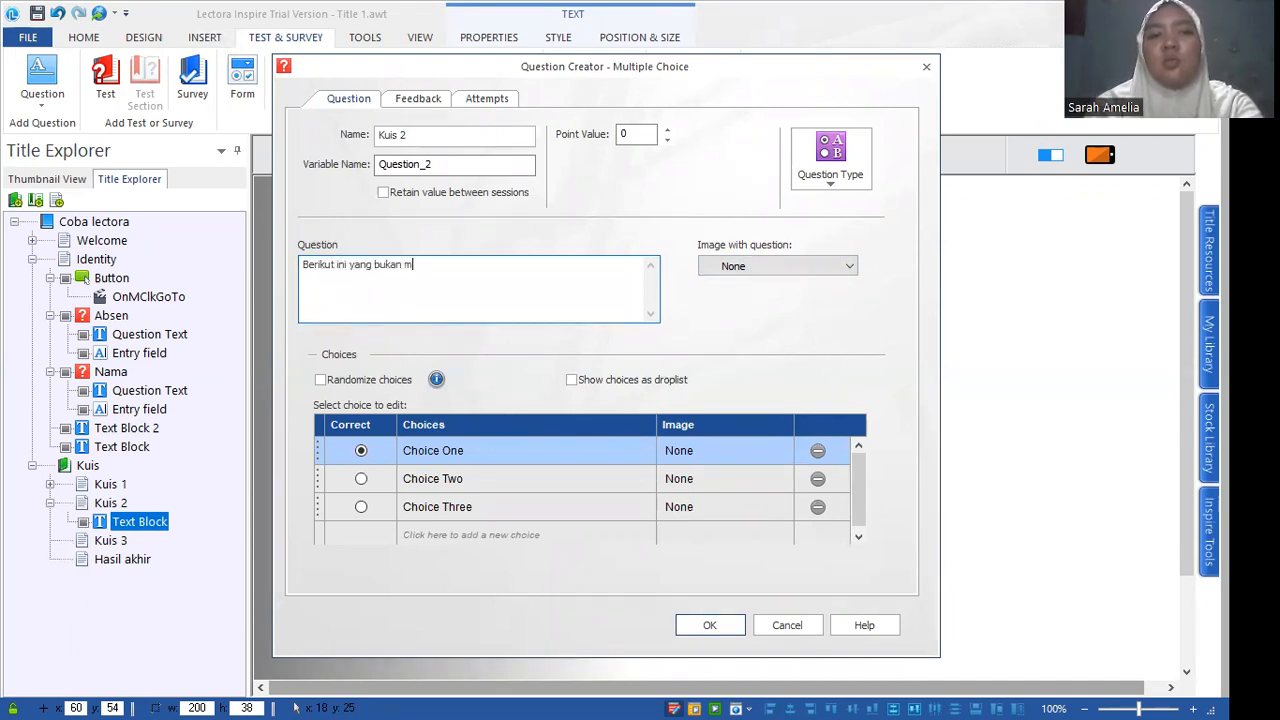
key("BackSpace")
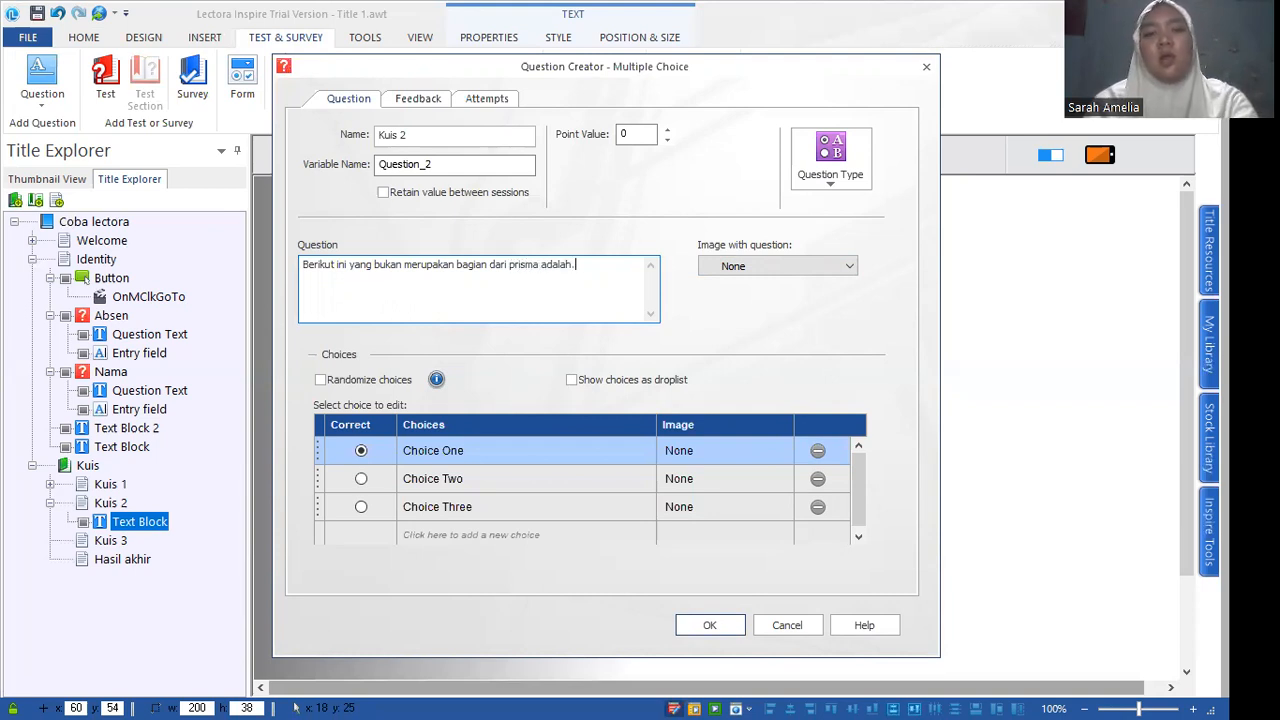
Set the first answer choice to "Kubus" and the second to "Balok".
left_click(446, 456)
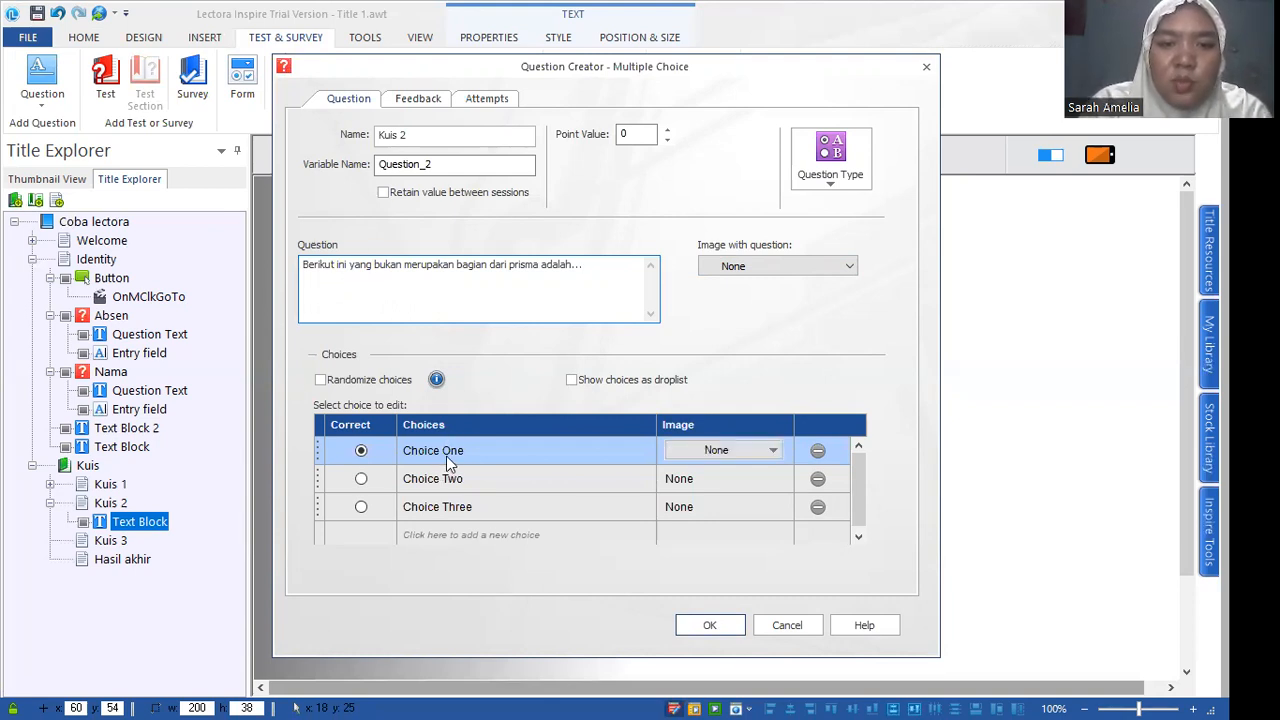
left_click(454, 454)
key("ctrl+a")
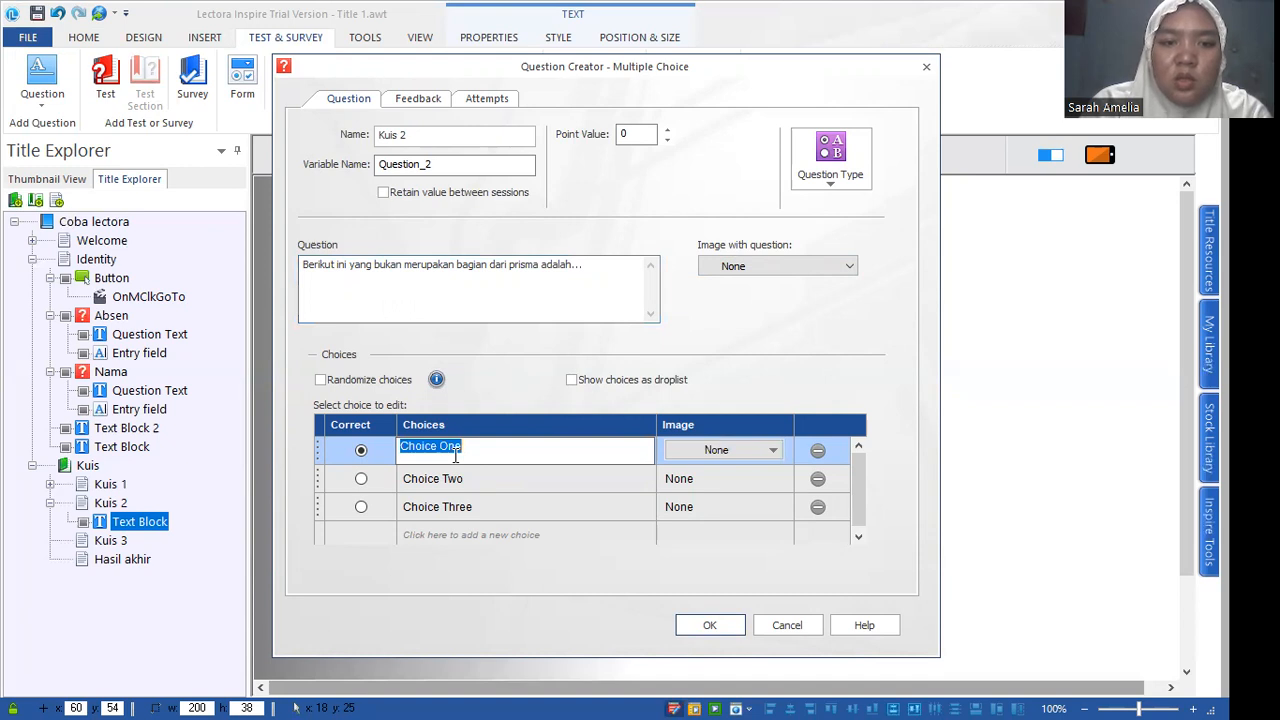
type("Kubus")
left_click(463, 484)
left_click(457, 482)
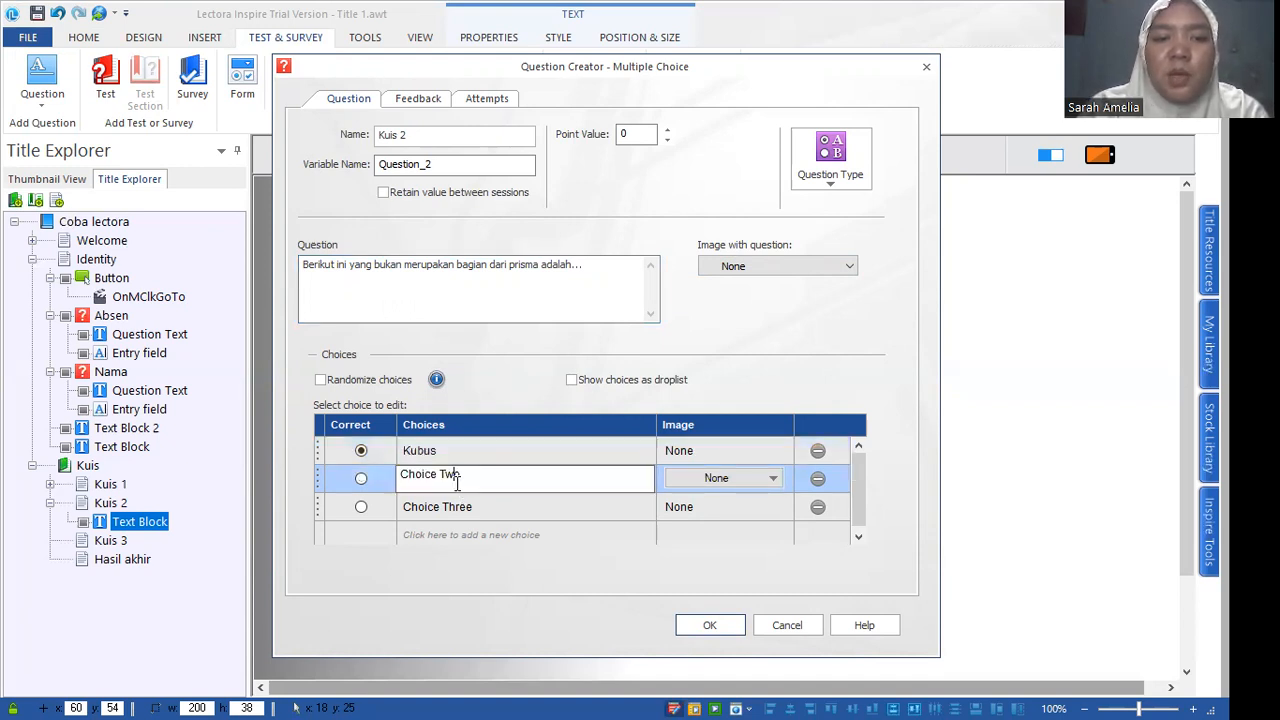
key("ctrl+a")
type("B")
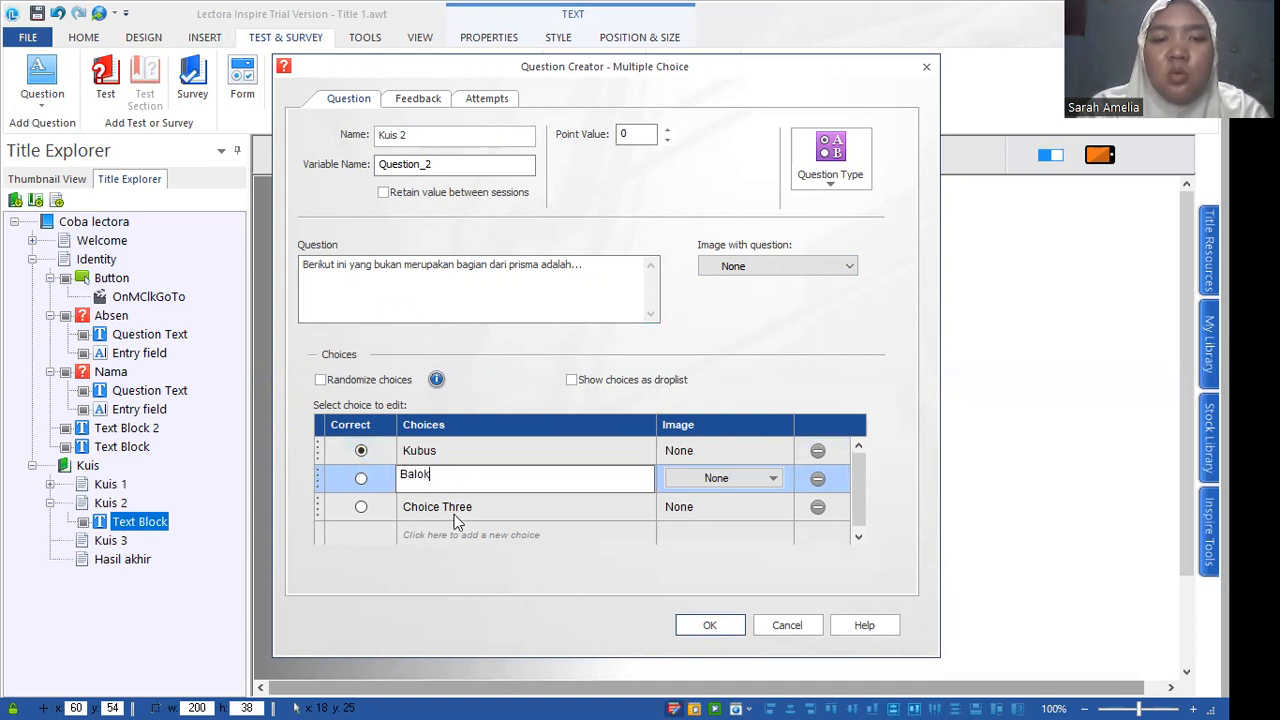
Set the third answer choice to "Limas segitiga" and add "Prisma segilima" as the fourth.
left_click(460, 510)
left_click(460, 510)
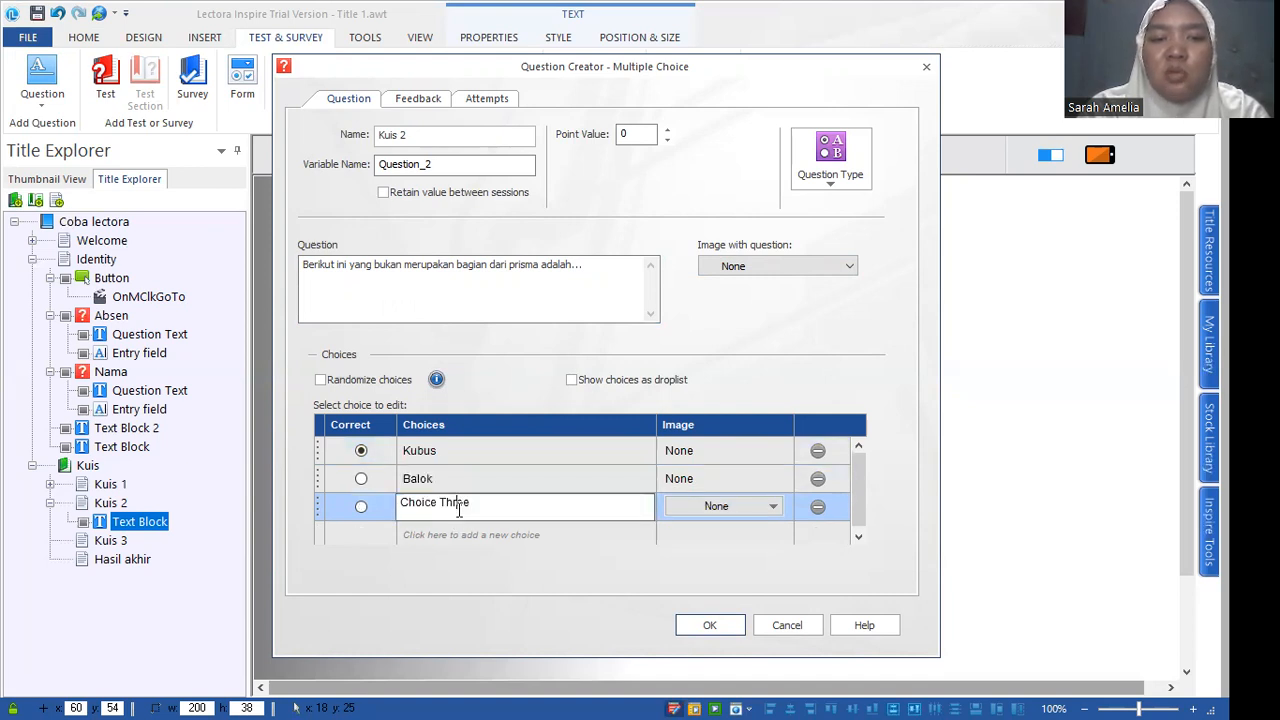
key("ctrl+a")
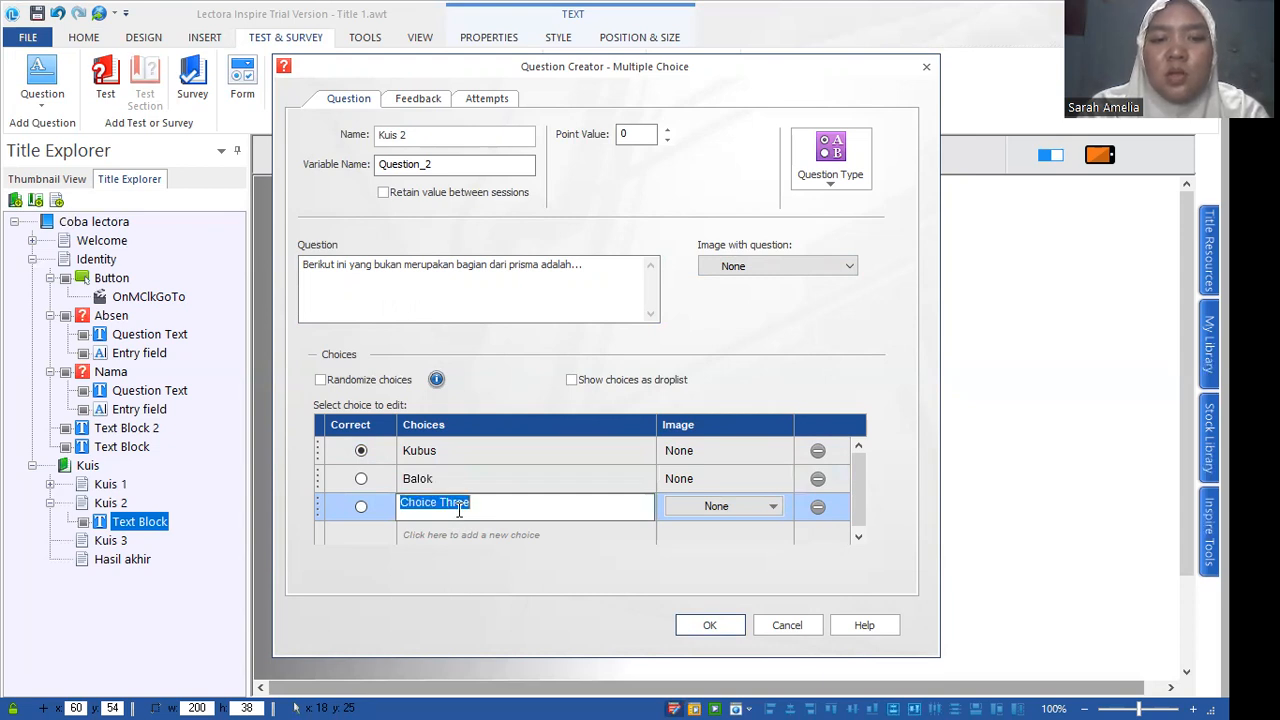
type("Limas segitiga")
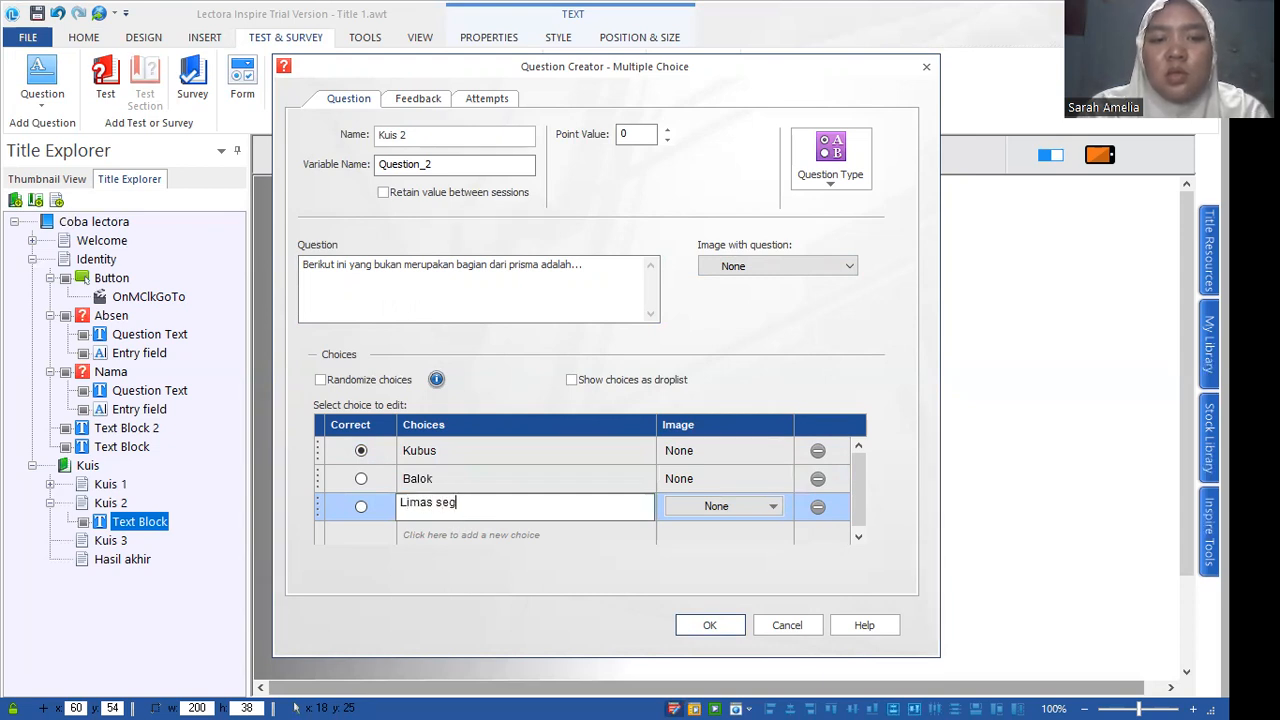
left_click(495, 536)
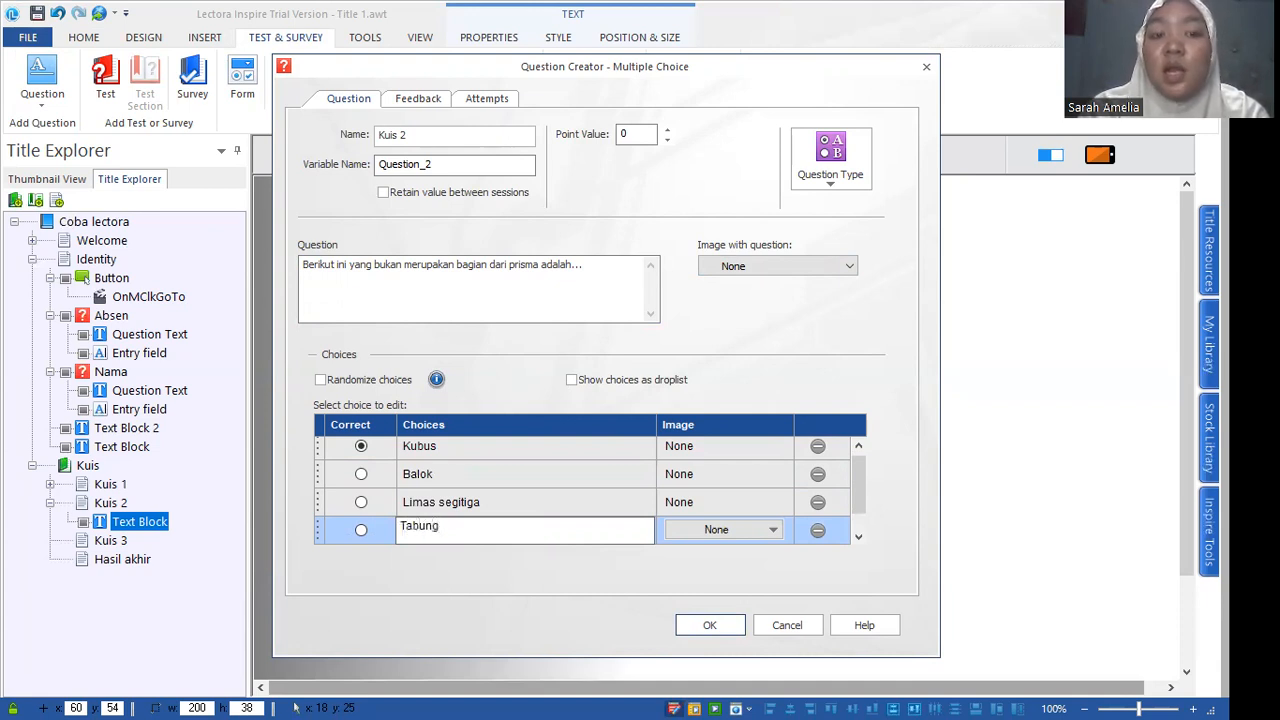
double_click(477, 537)
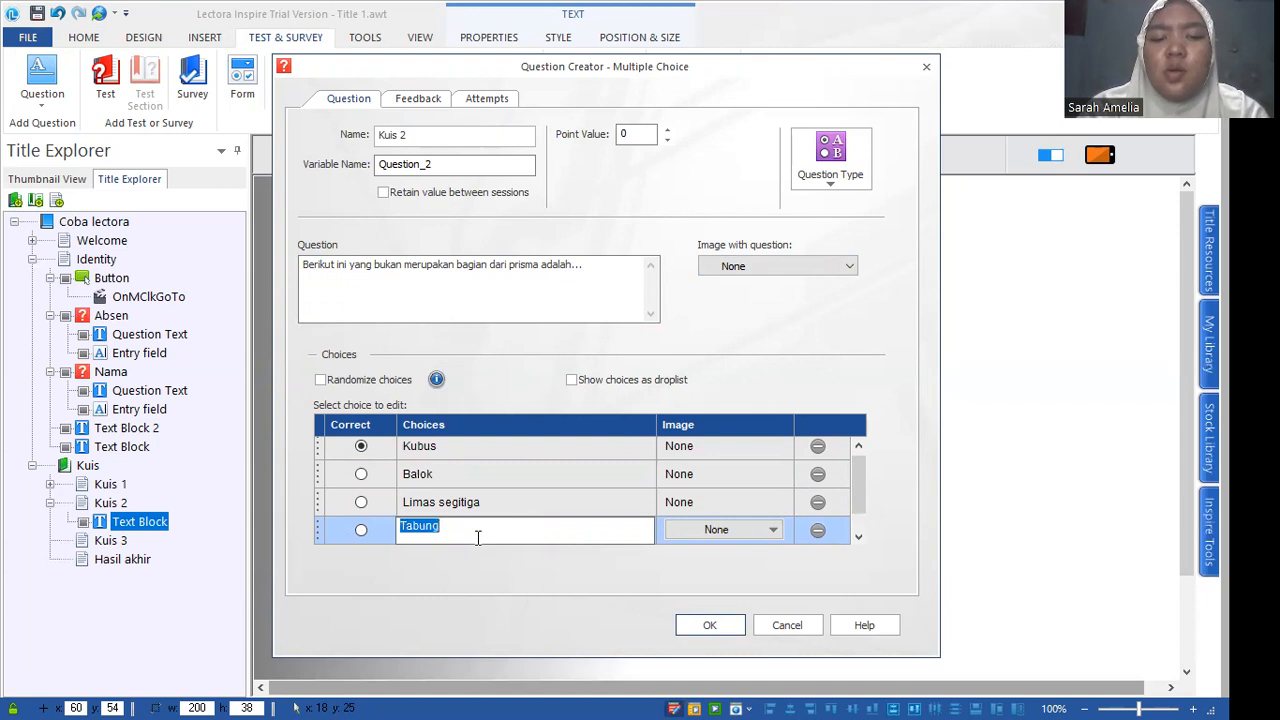
type("Prisma segilima")
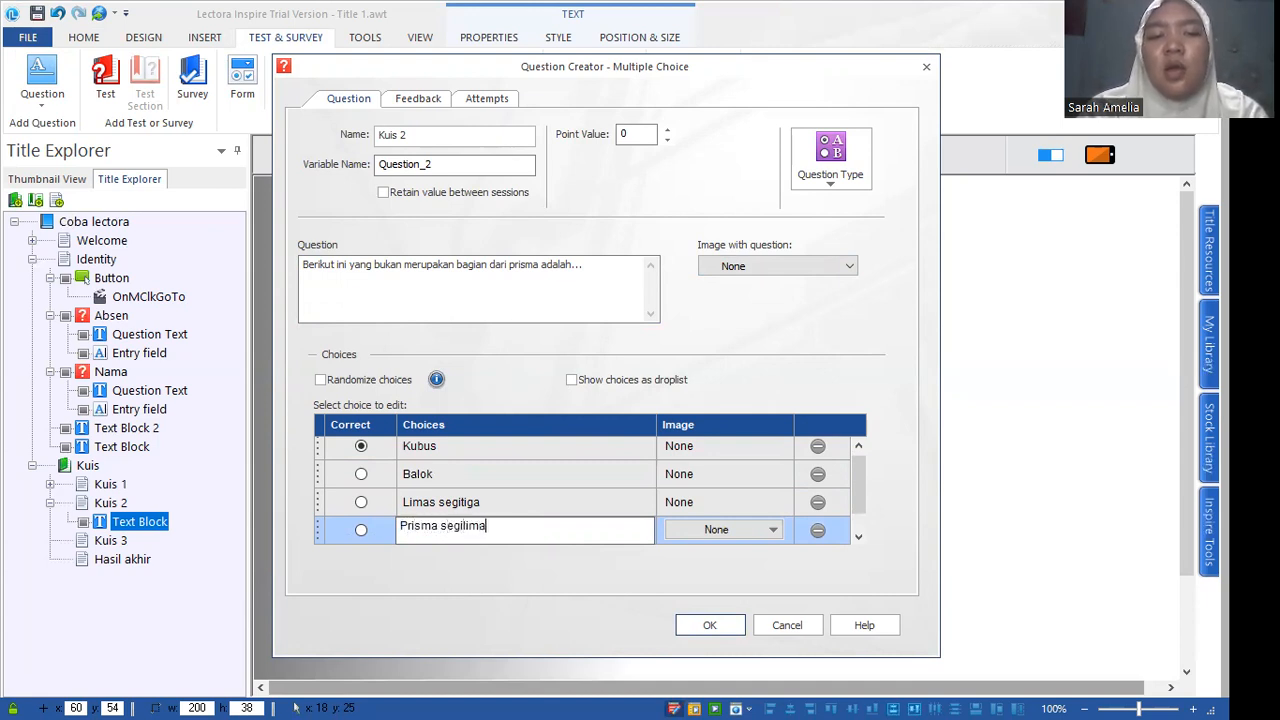
Mark "Limas segitiga" as the correct answer, leave feedback disabled, and add the finished question to the page.
left_click(361, 502)
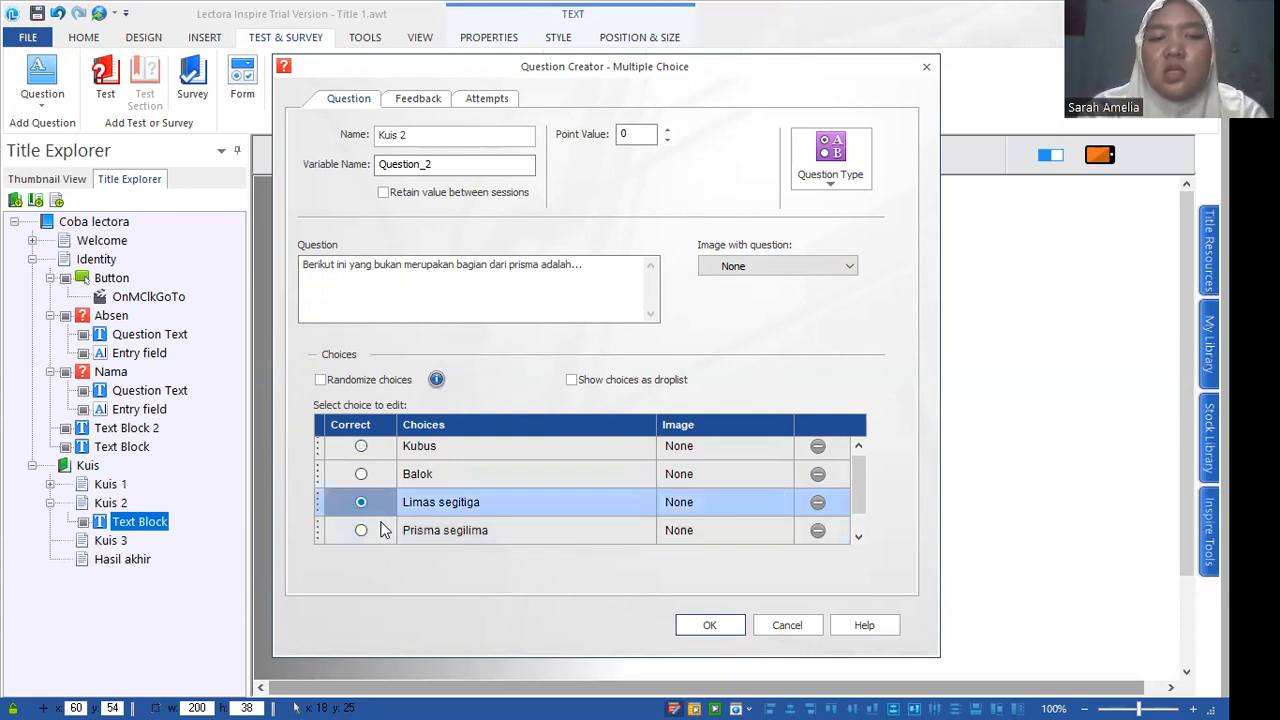
left_click(331, 266)
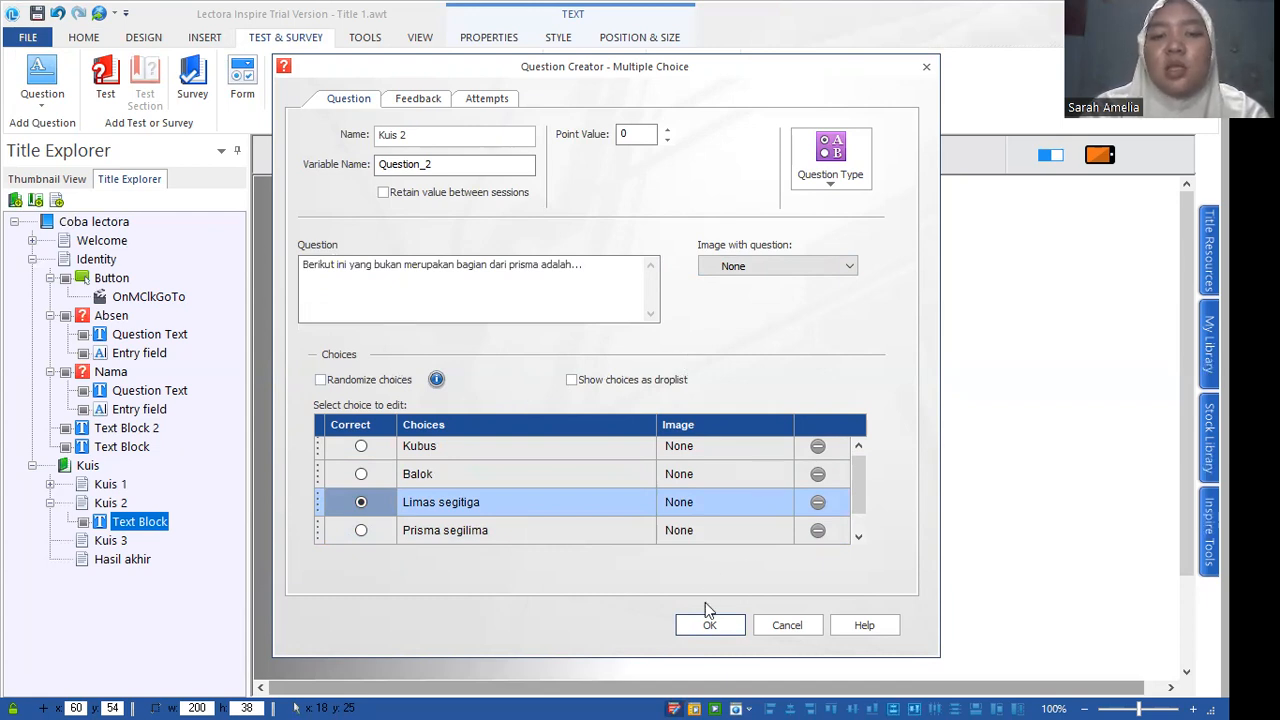
left_click(398, 101)
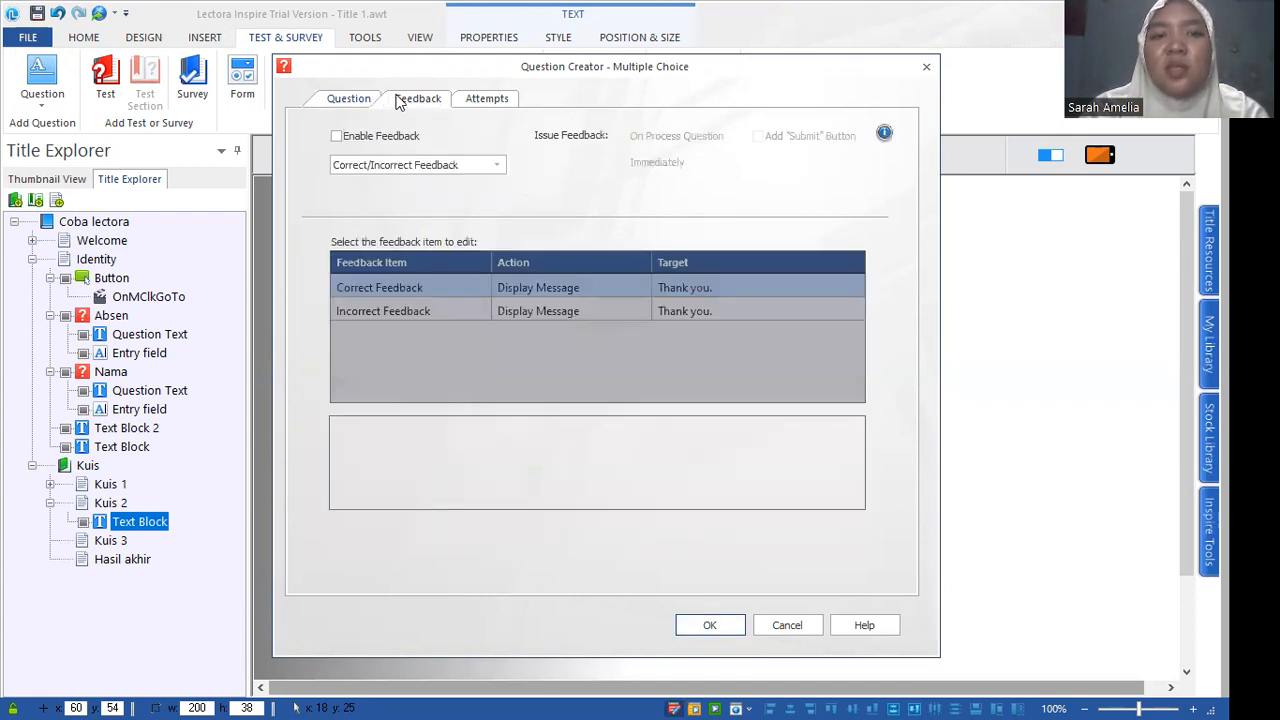
left_click(345, 99)
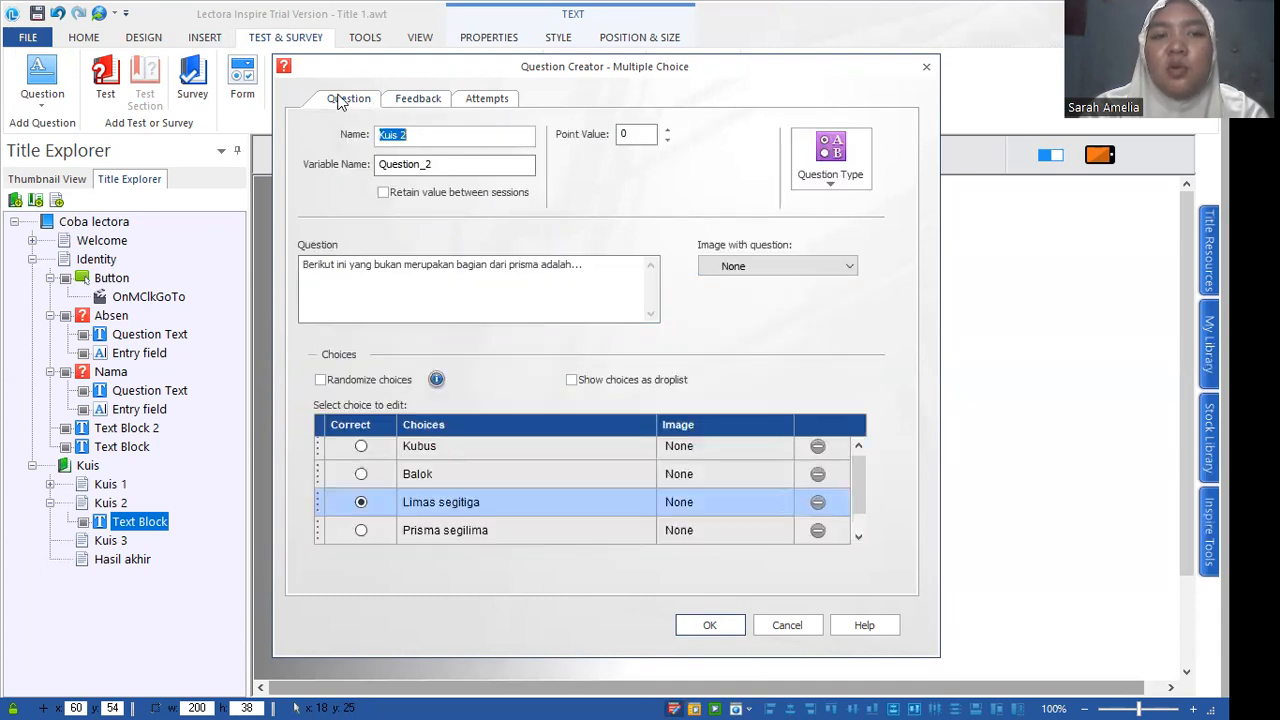
left_click(683, 628)
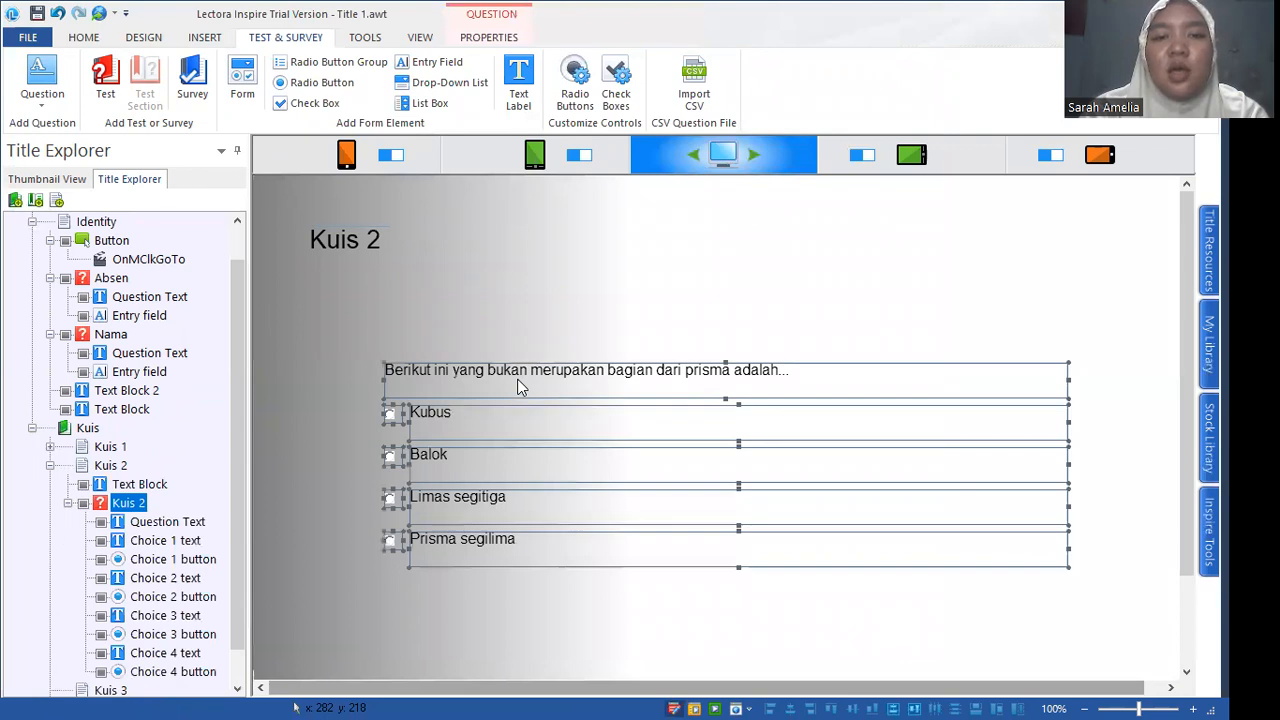
Move the whole question block up and left so it sits directly beneath the "Kuis 2" heading.
left_click_drag(520, 383, 451, 281)
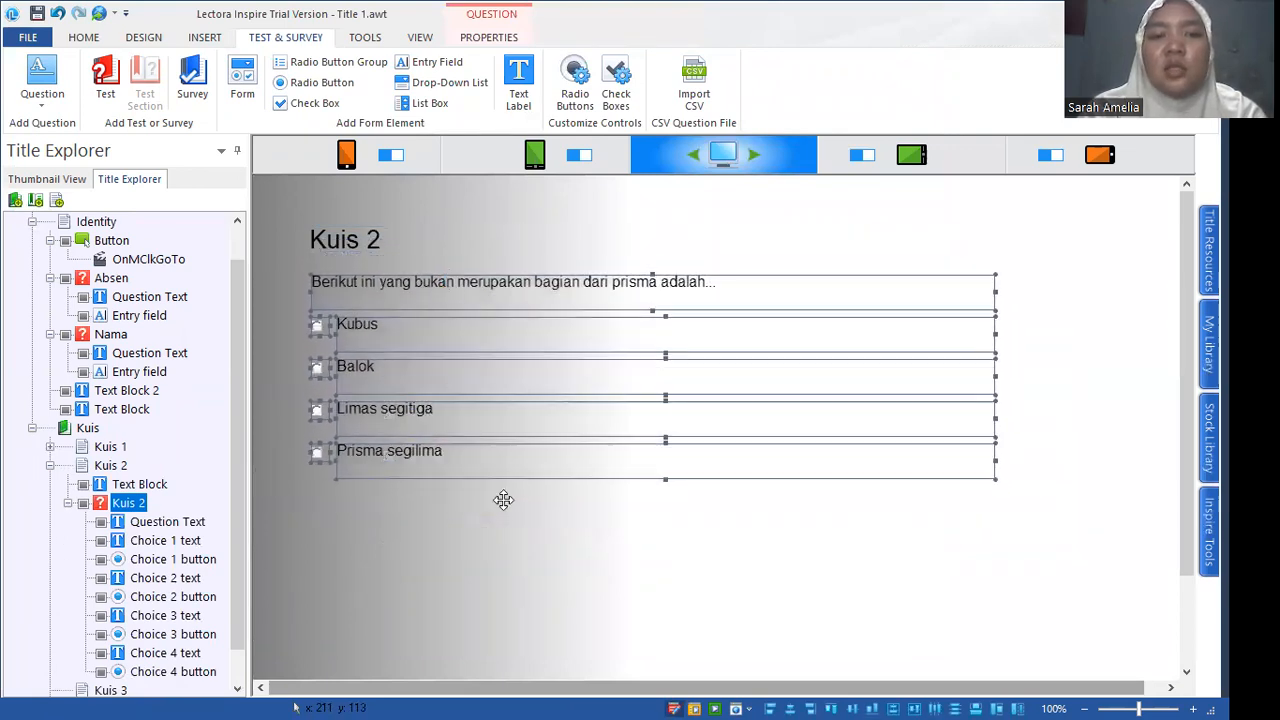
left_click(525, 544)
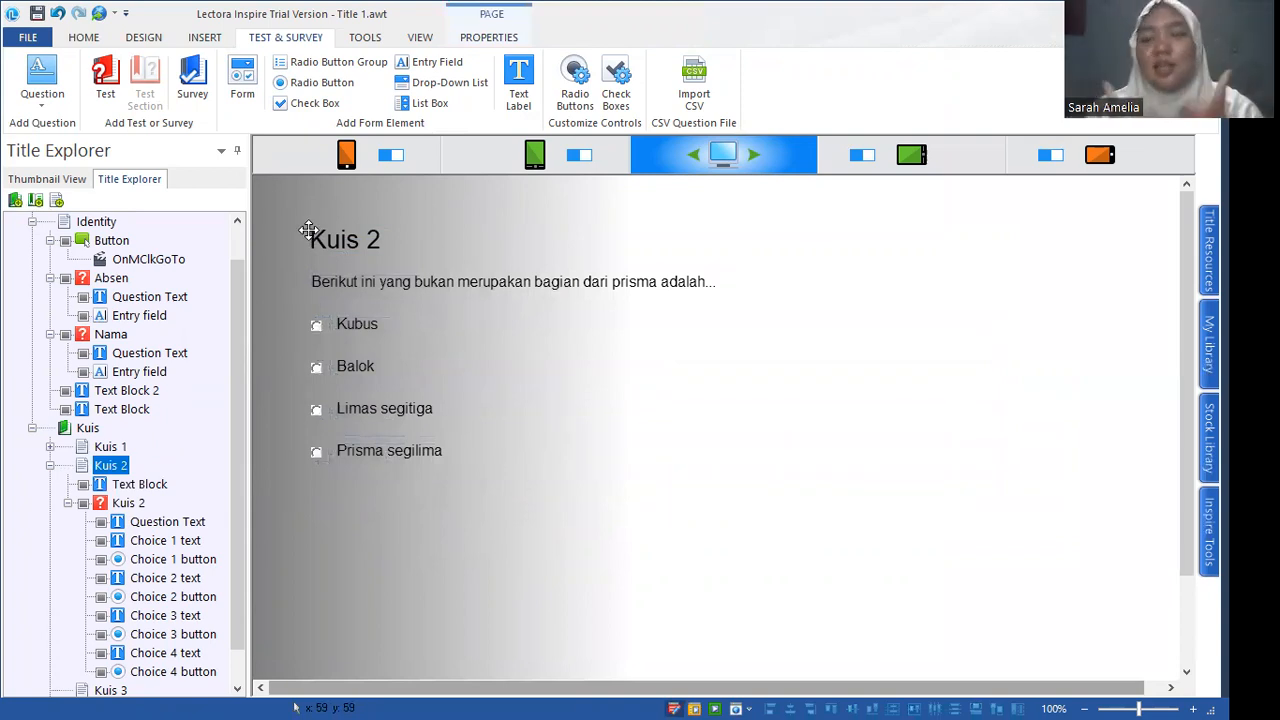
left_click(84, 38)
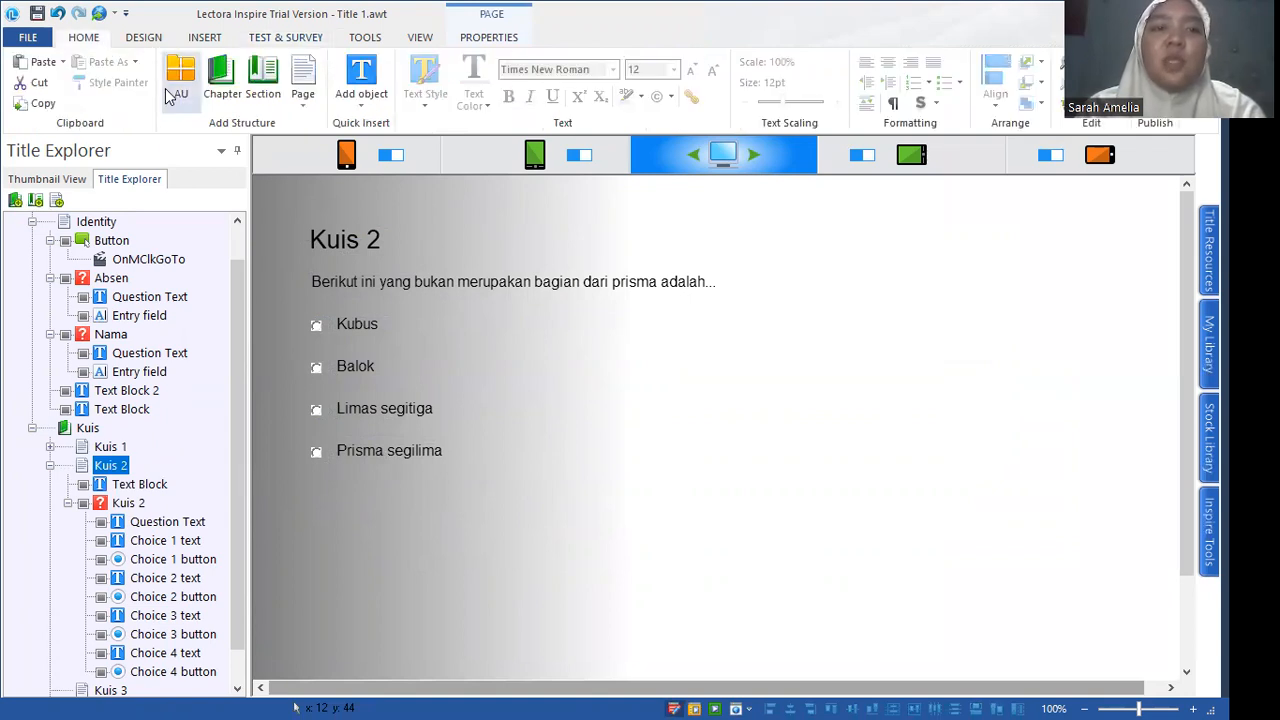
Insert a button on the Kuis 2 page and change its label to "Next".
left_click(200, 38)
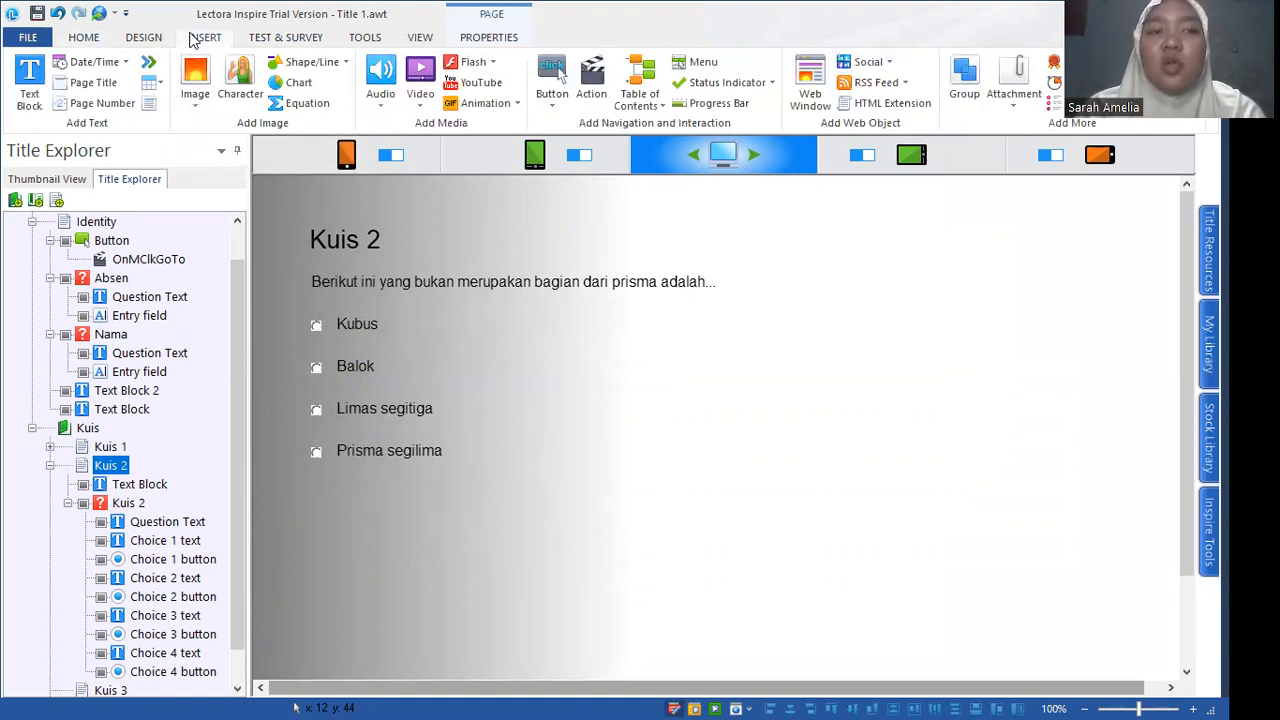
left_click(548, 88)
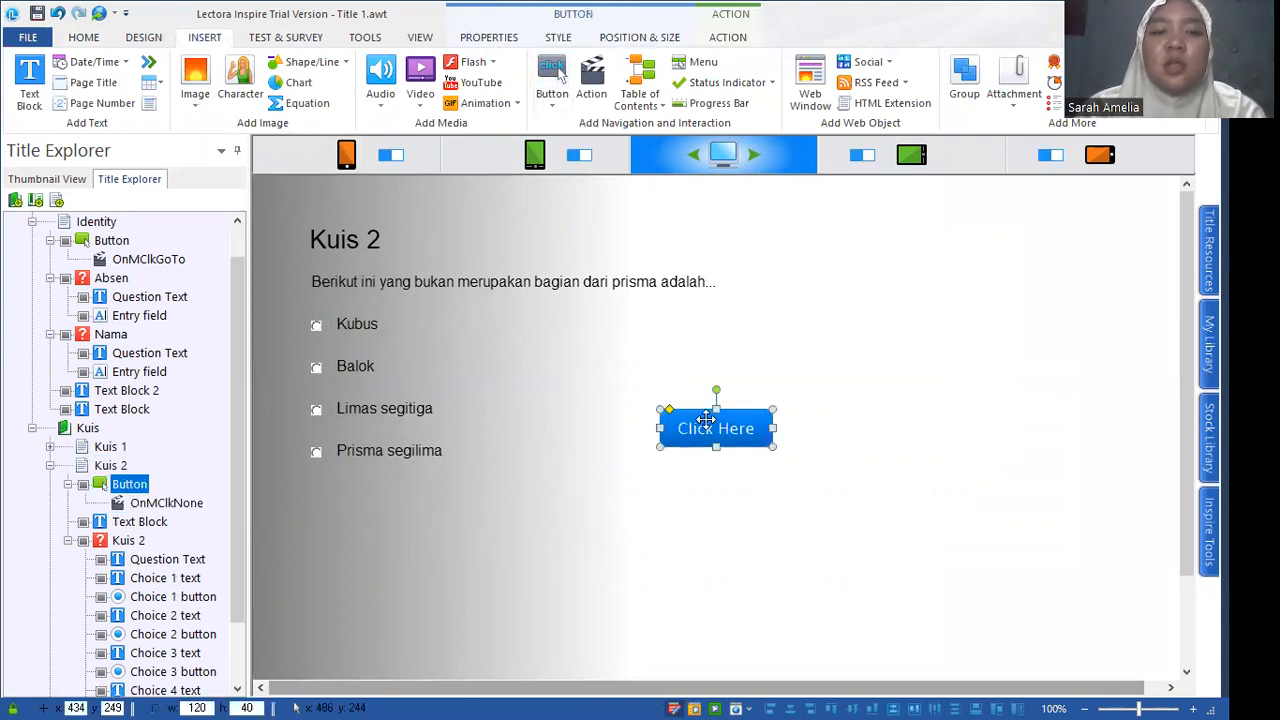
double_click(700, 428)
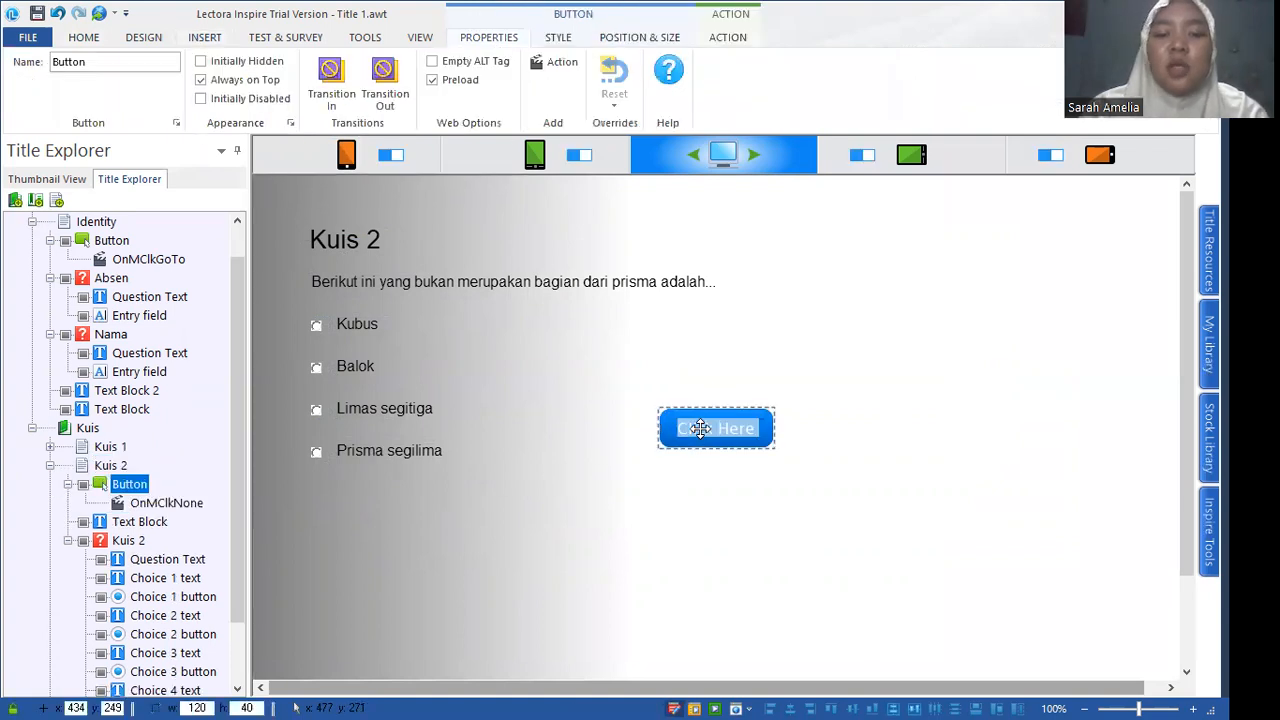
key("BackSpace")
type("Next")
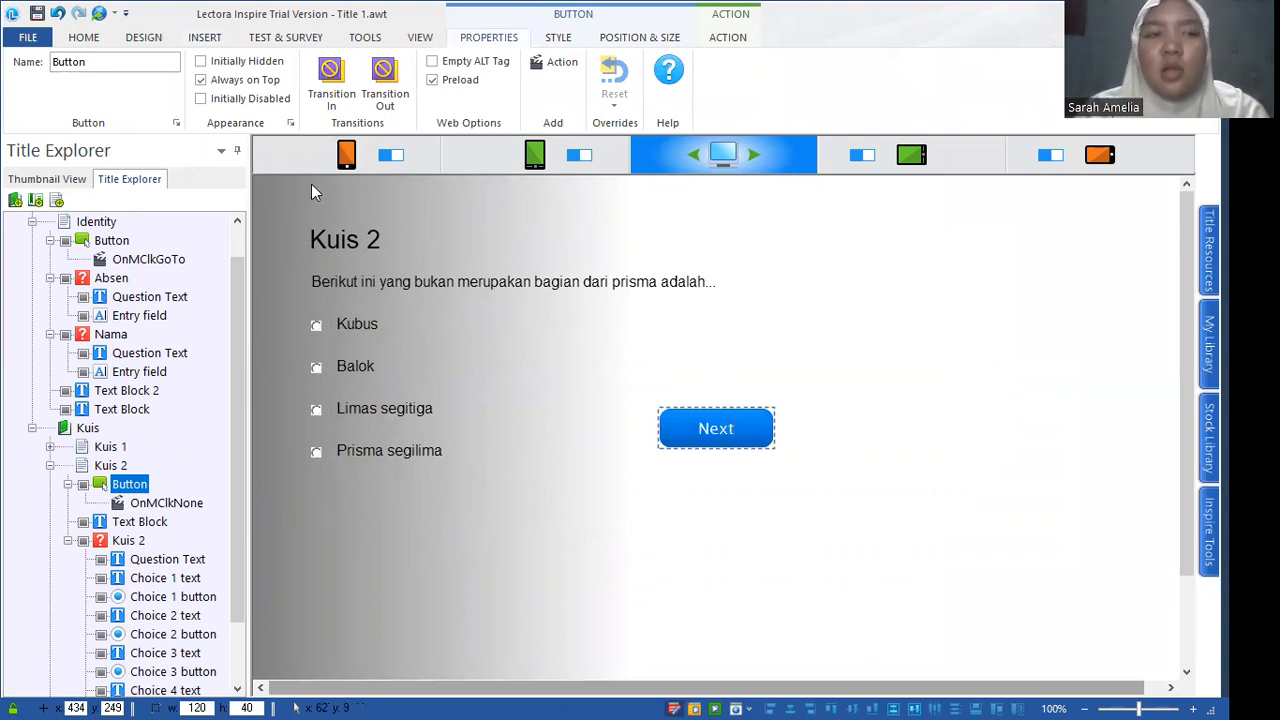
left_click(882, 434)
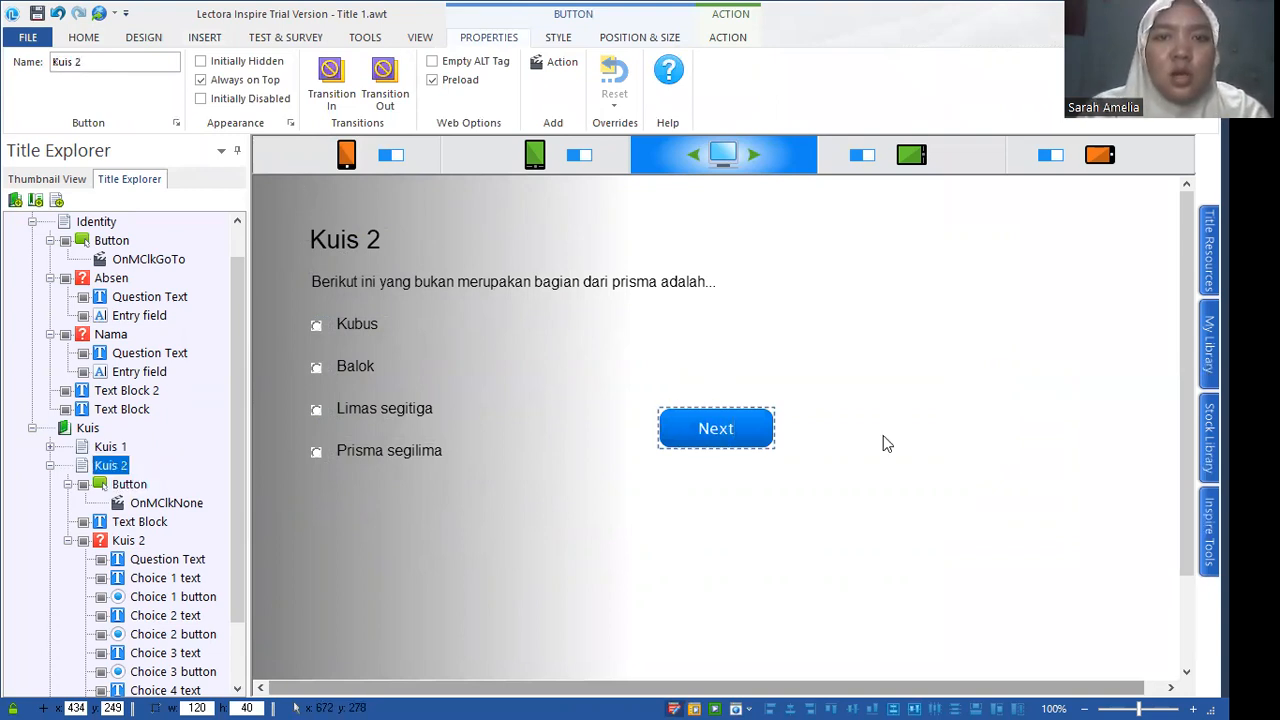
Change the Next button to the fully rounded pill shape and fill it with medium grey.
left_click(754, 429)
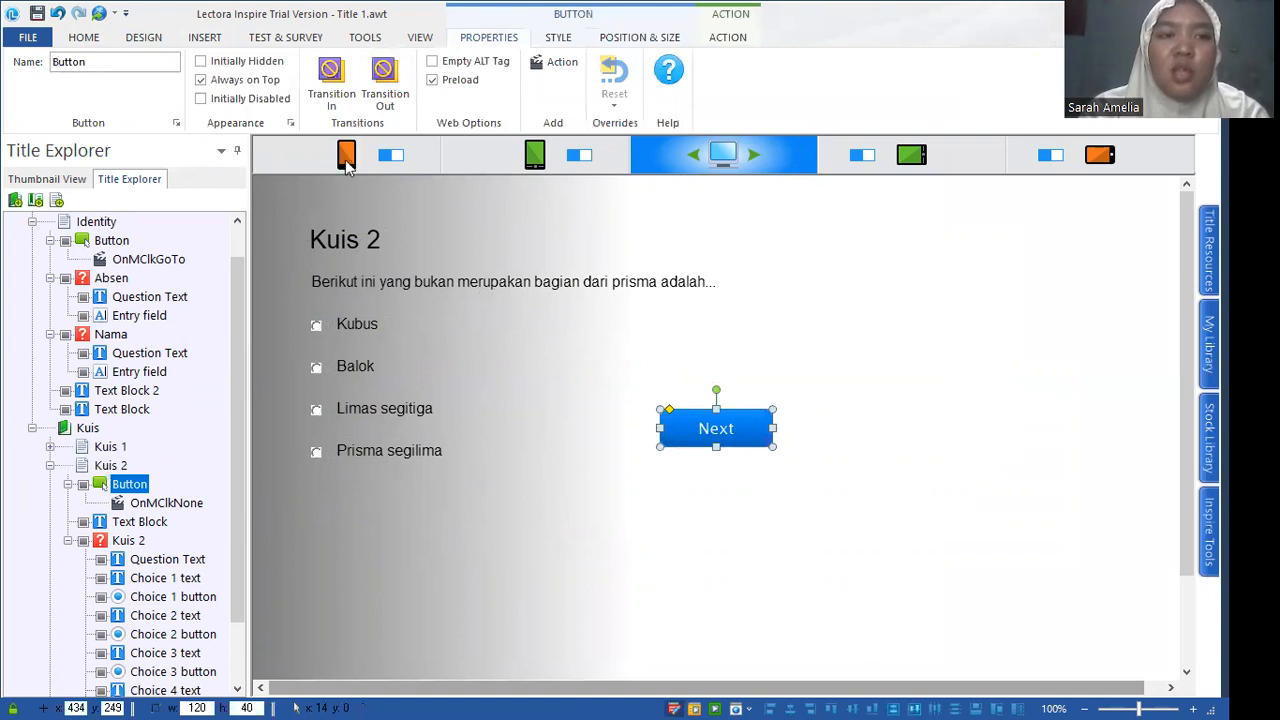
left_click(557, 40)
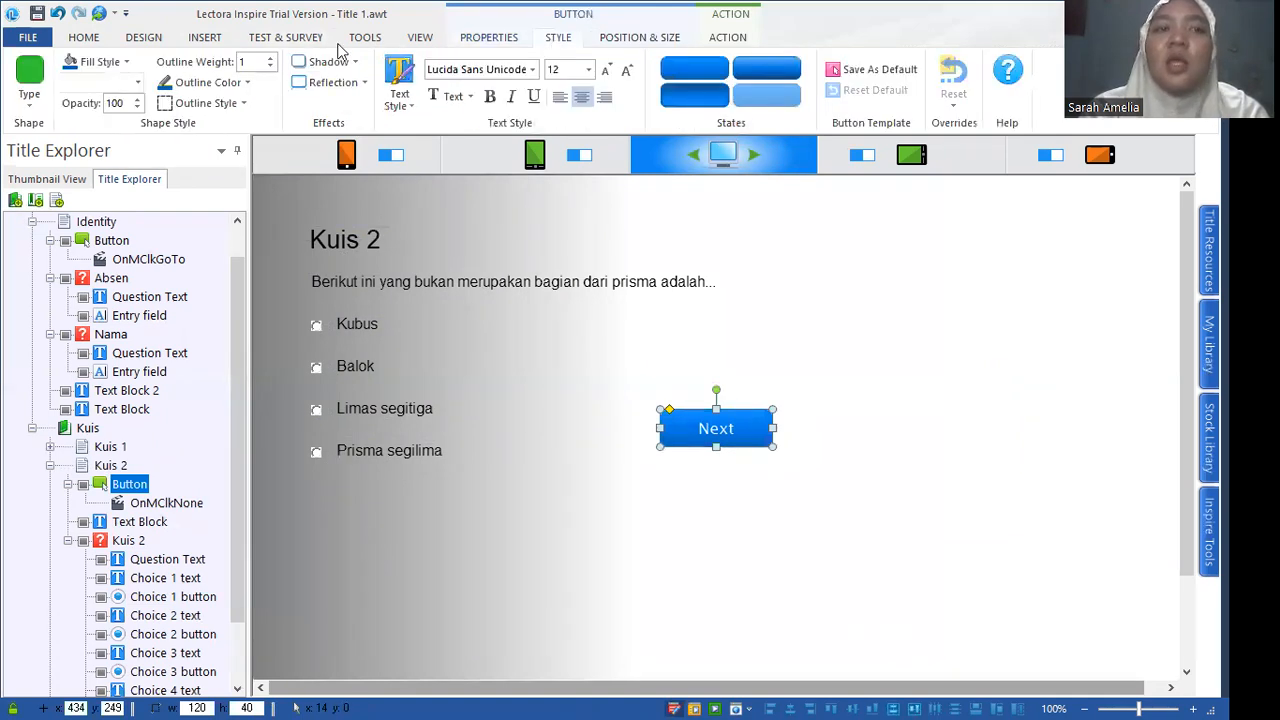
left_click(30, 93)
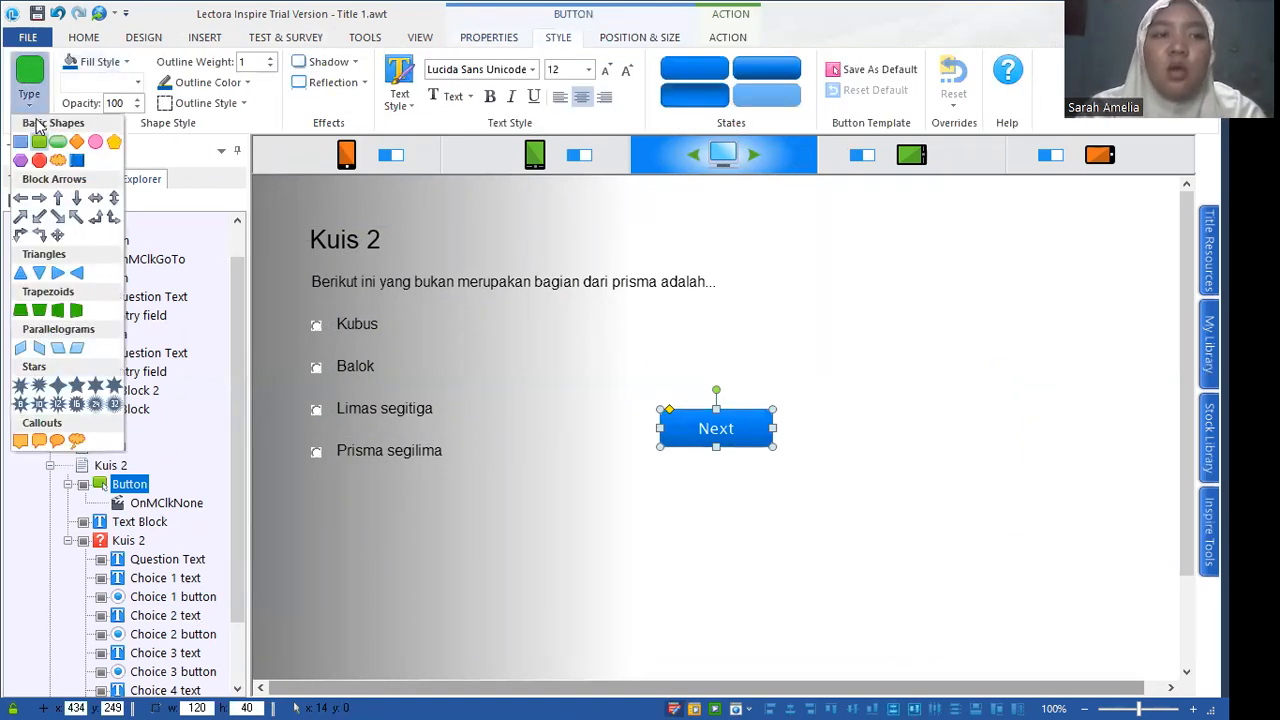
left_click(57, 143)
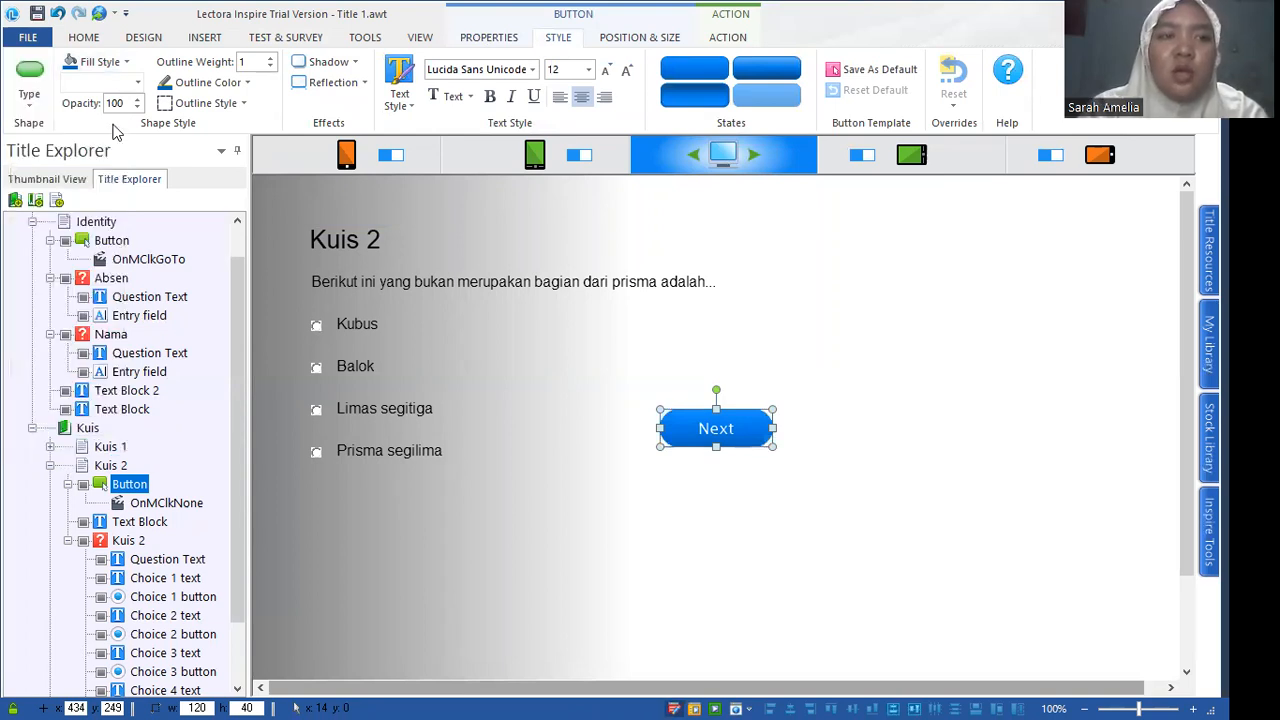
left_click(97, 61)
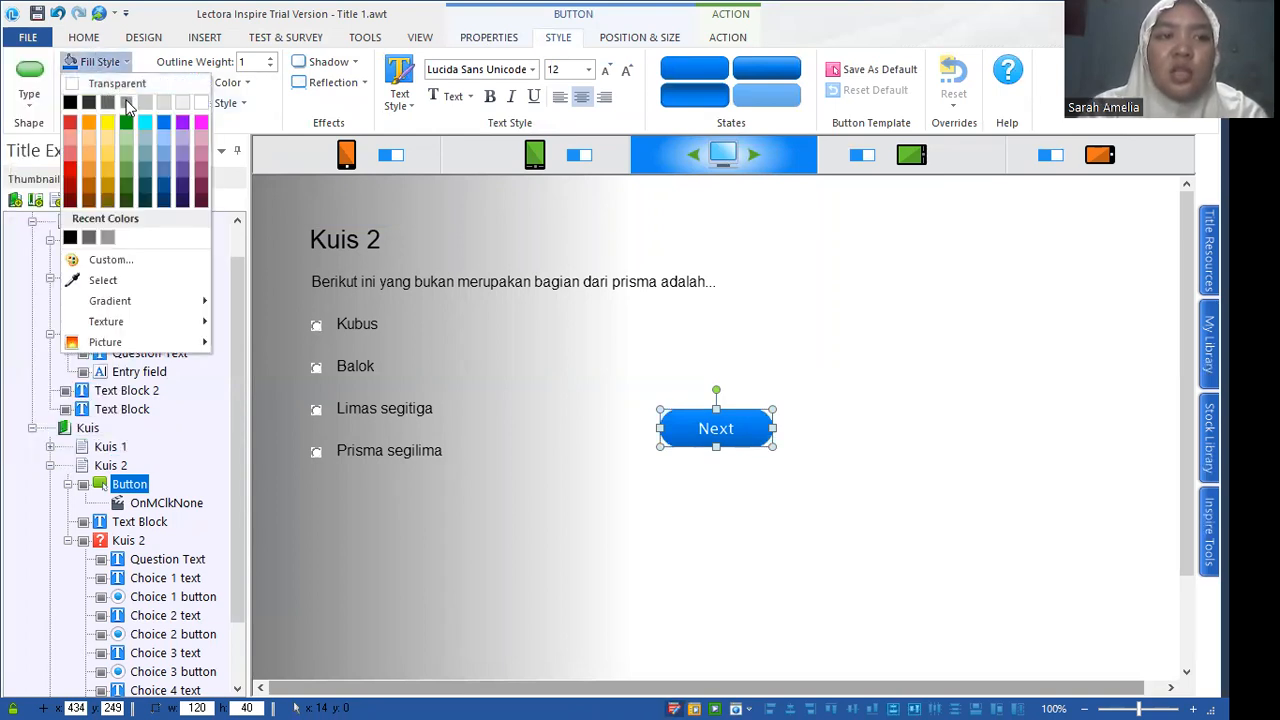
left_click(126, 103)
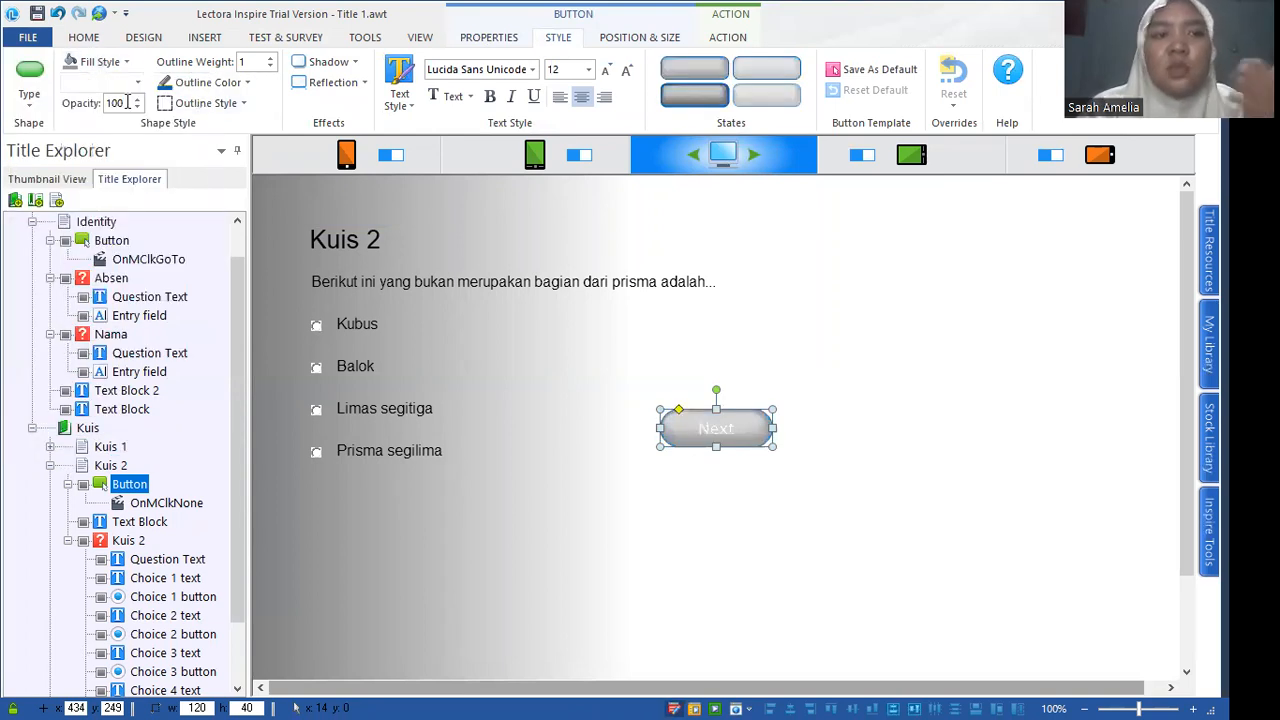
Give the Next button a dark grey outline and black label text.
left_click(206, 83)
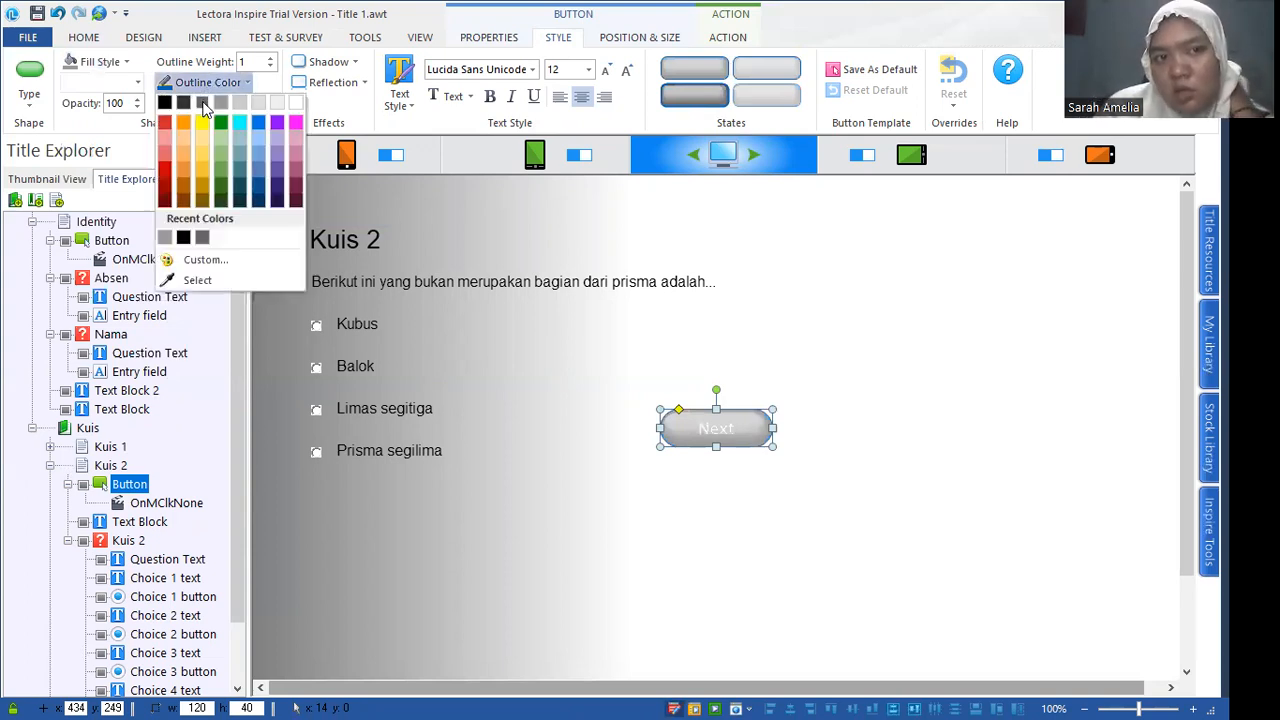
left_click(203, 103)
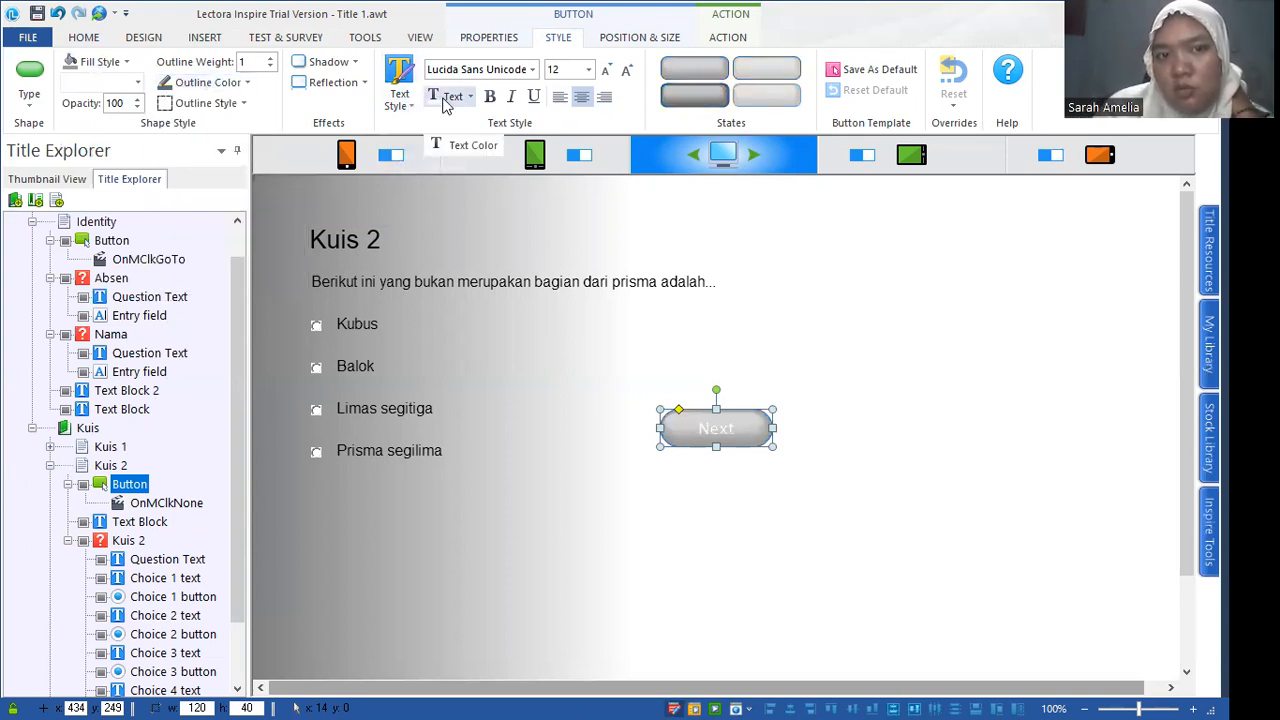
left_click(445, 100)
left_click(433, 117)
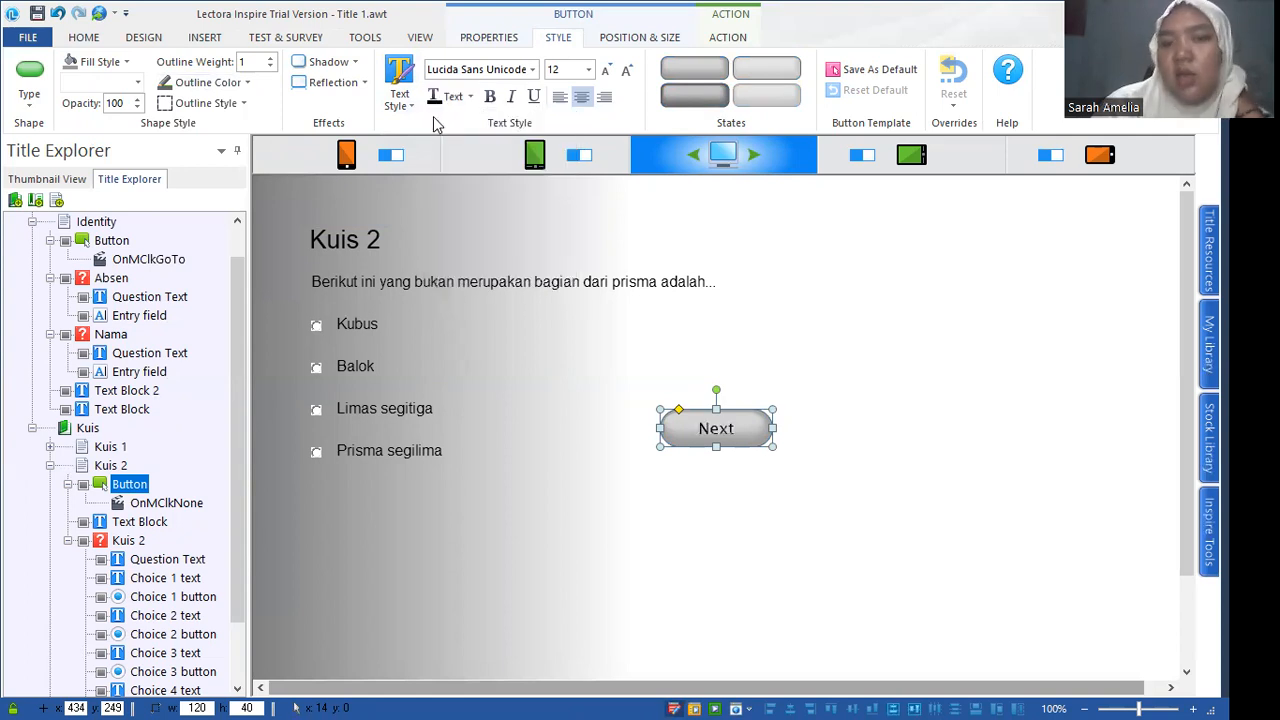
Set the Next button's mouse-click action to Go To with Next Page as the target.
left_click(727, 37)
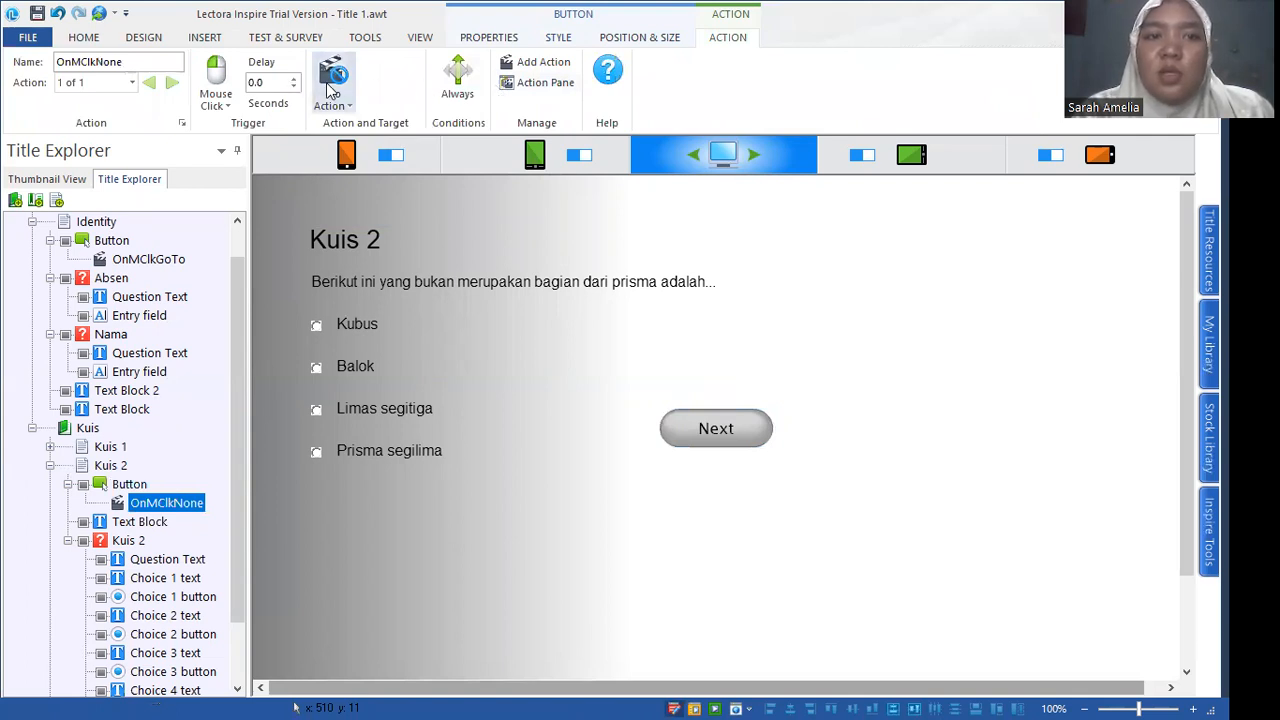
left_click(330, 90)
left_click(341, 166)
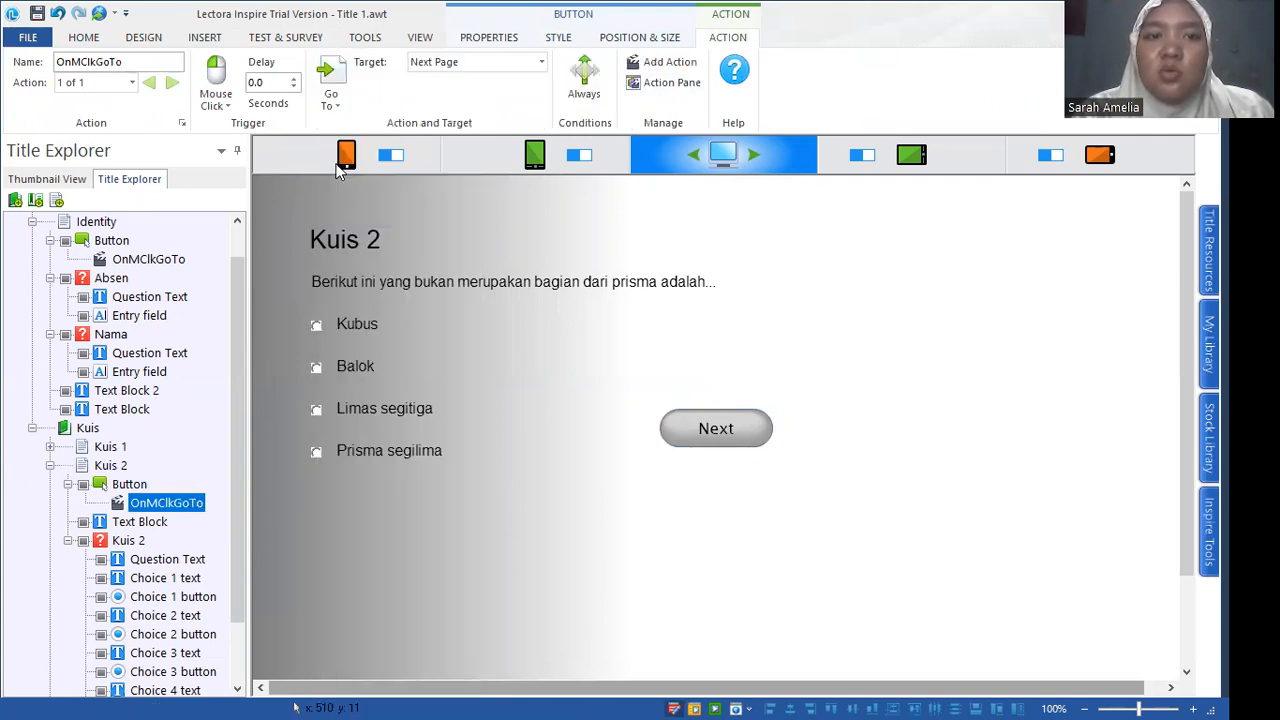
Add a second mouse-click action to the Next button, using Modify Variable with Hasil_akhir as the target.
left_click(660, 62)
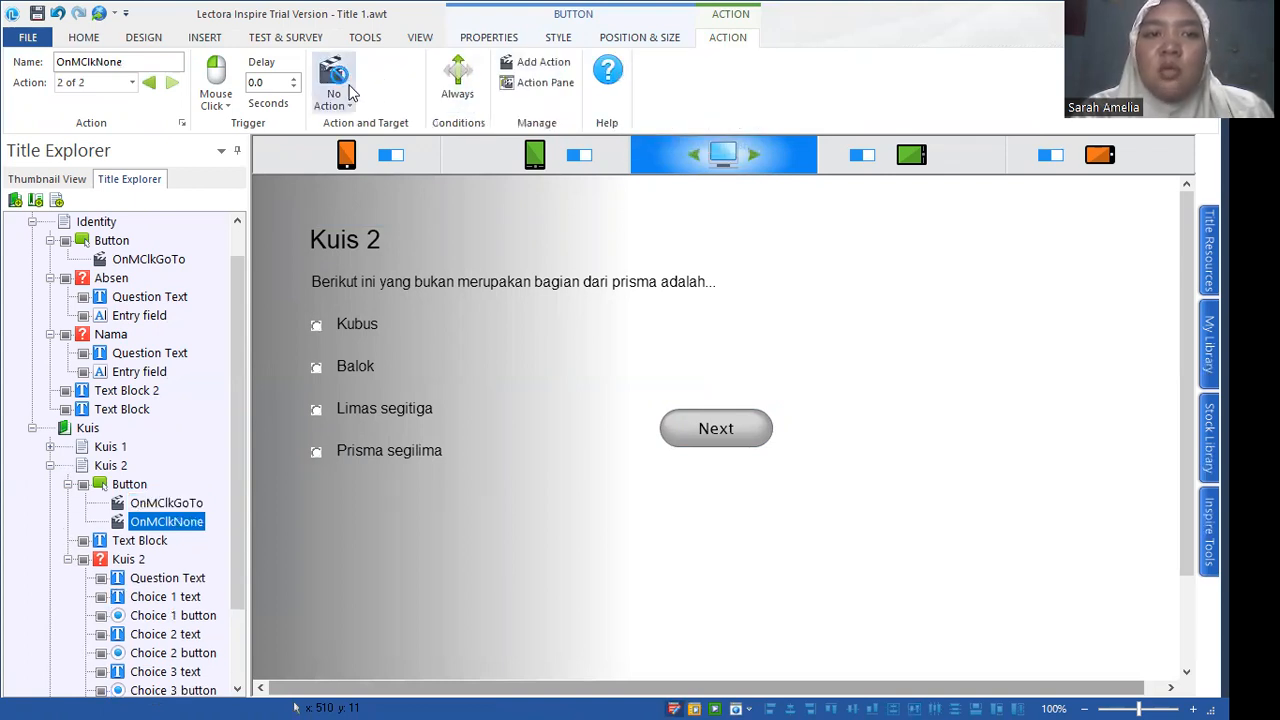
left_click(350, 92)
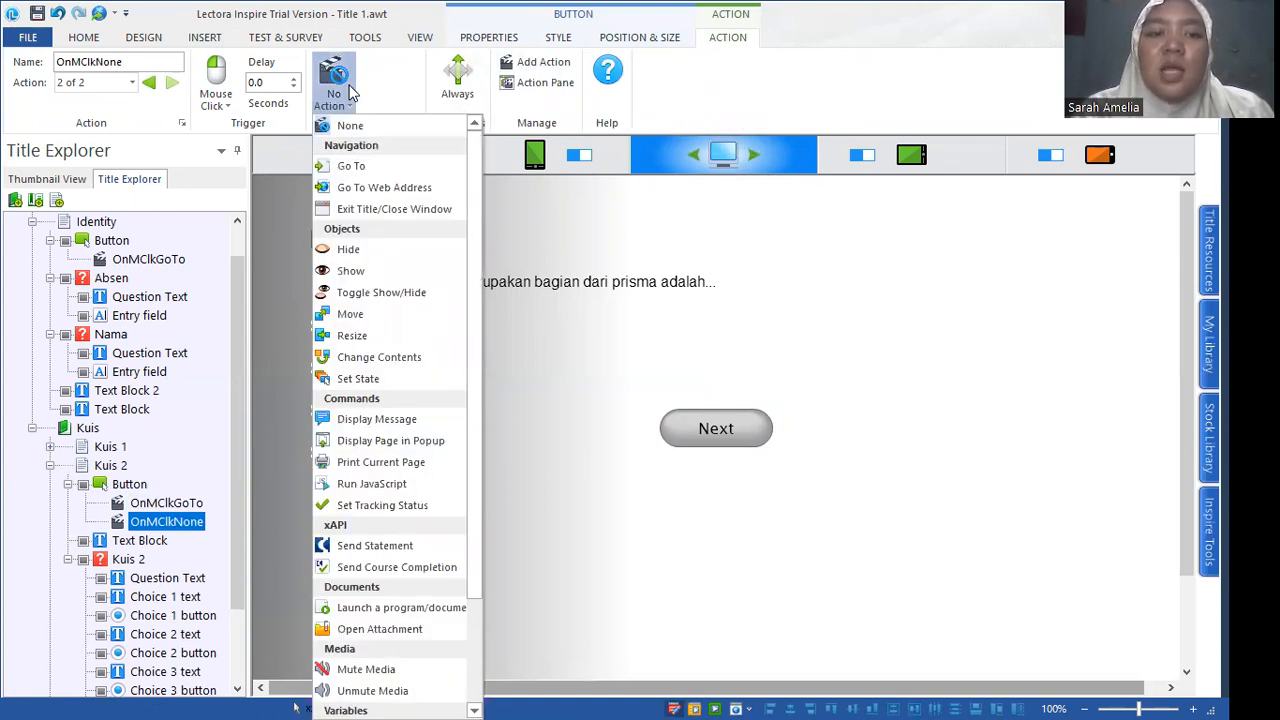
left_click_drag(474, 296, 435, 566)
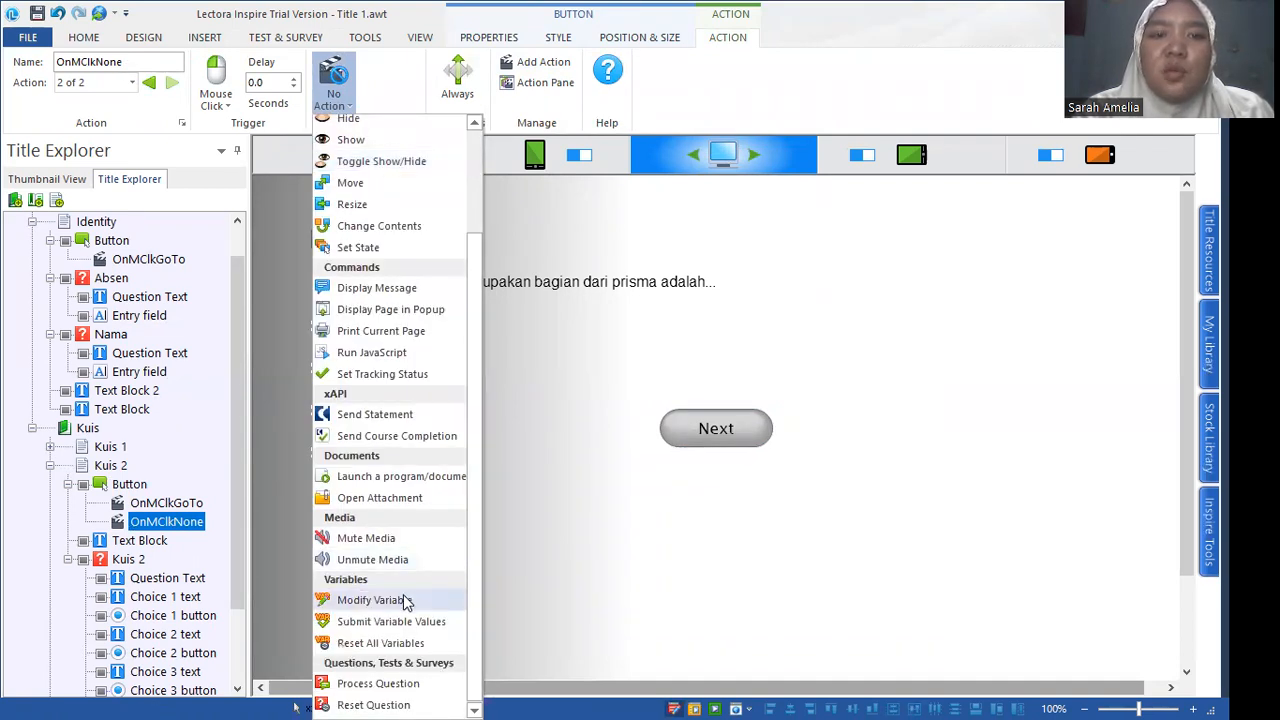
left_click(405, 600)
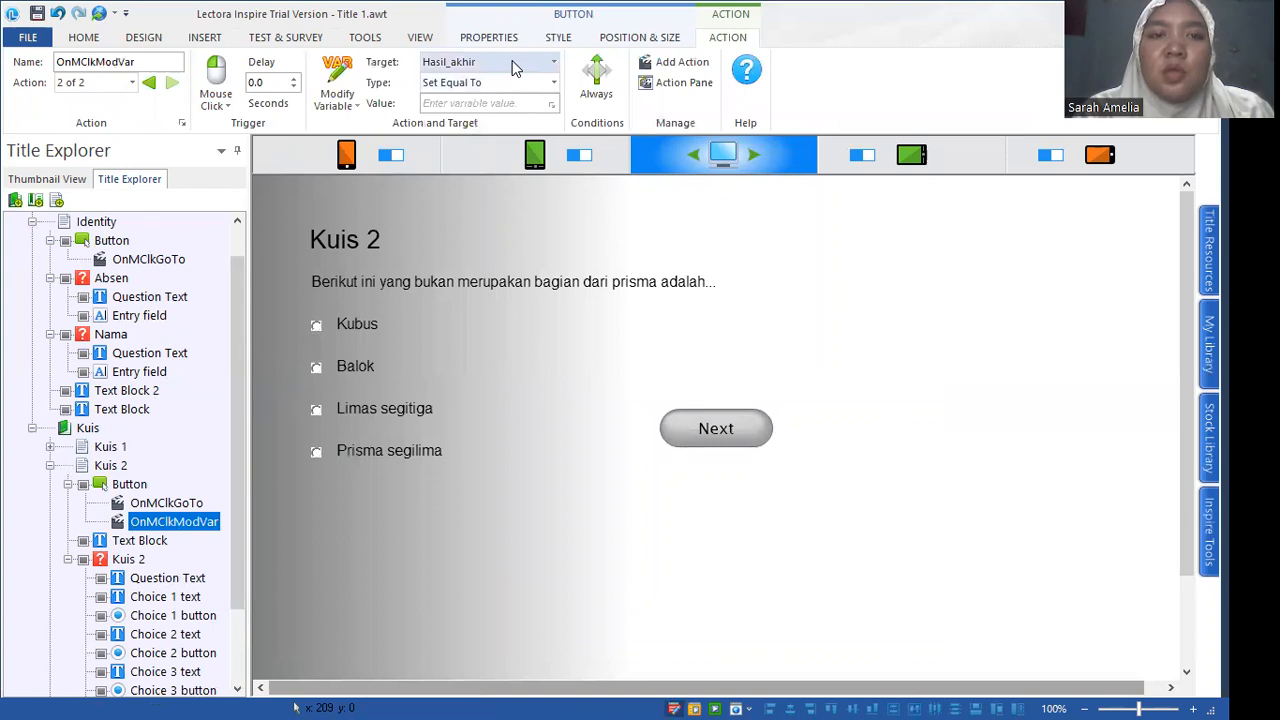
left_click(512, 60)
left_click(523, 49)
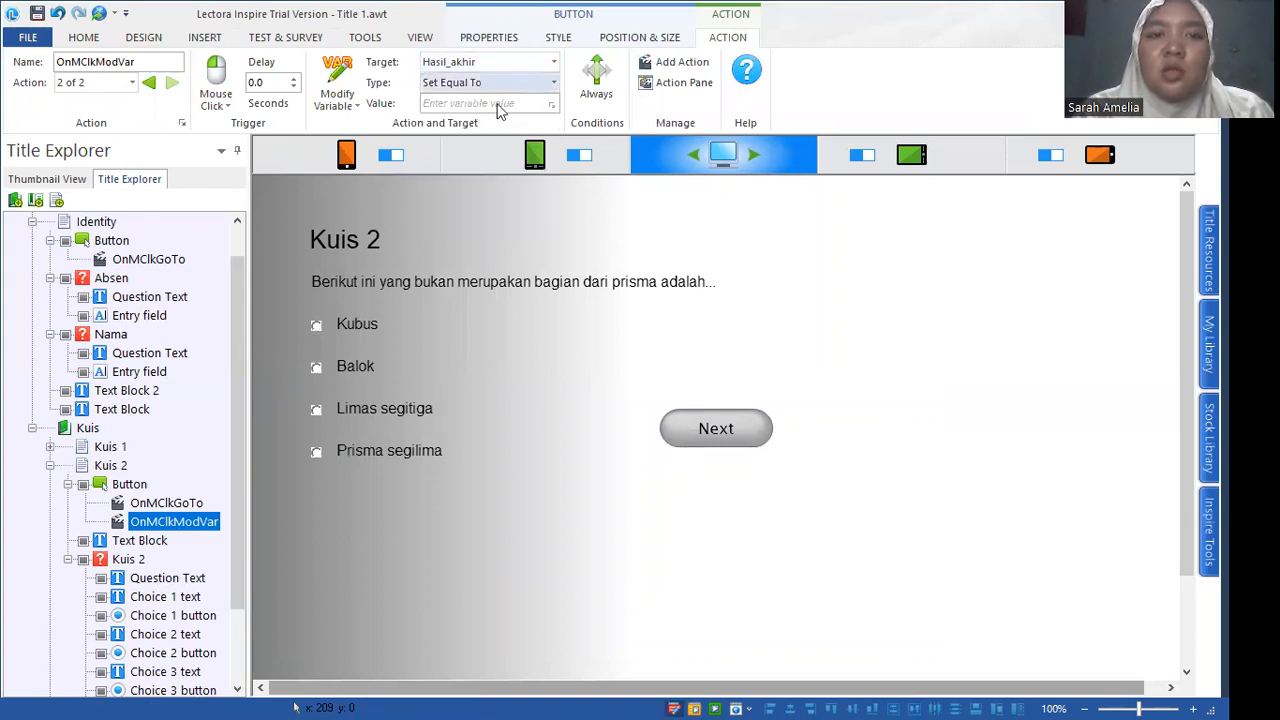
Set the variable action's modification type to Add to Variable with a value of 30.
left_click(500, 83)
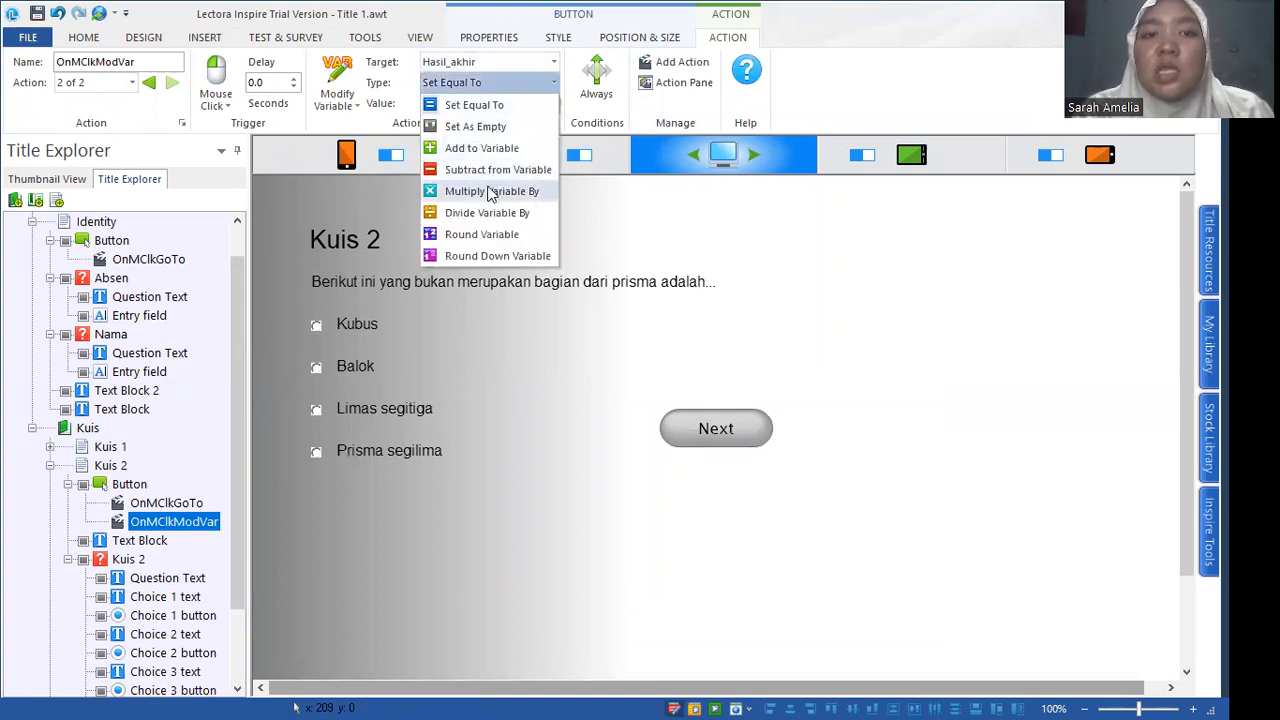
left_click(493, 148)
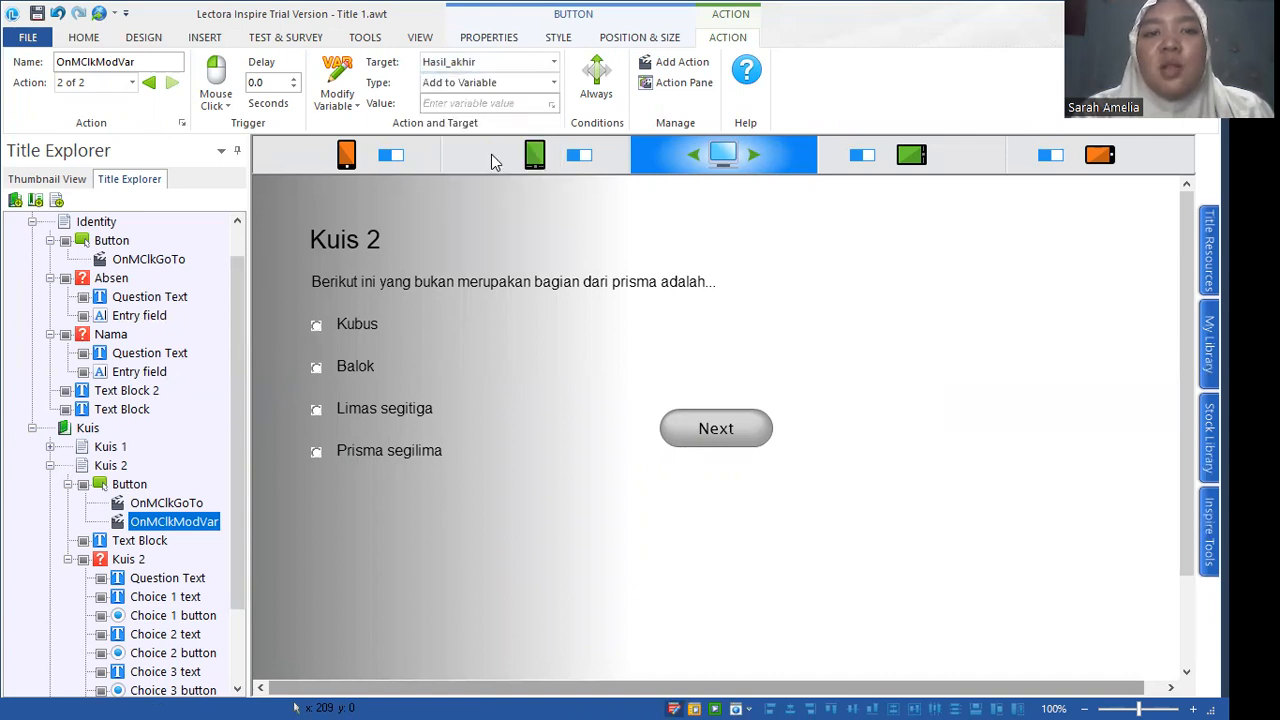
left_click(498, 102)
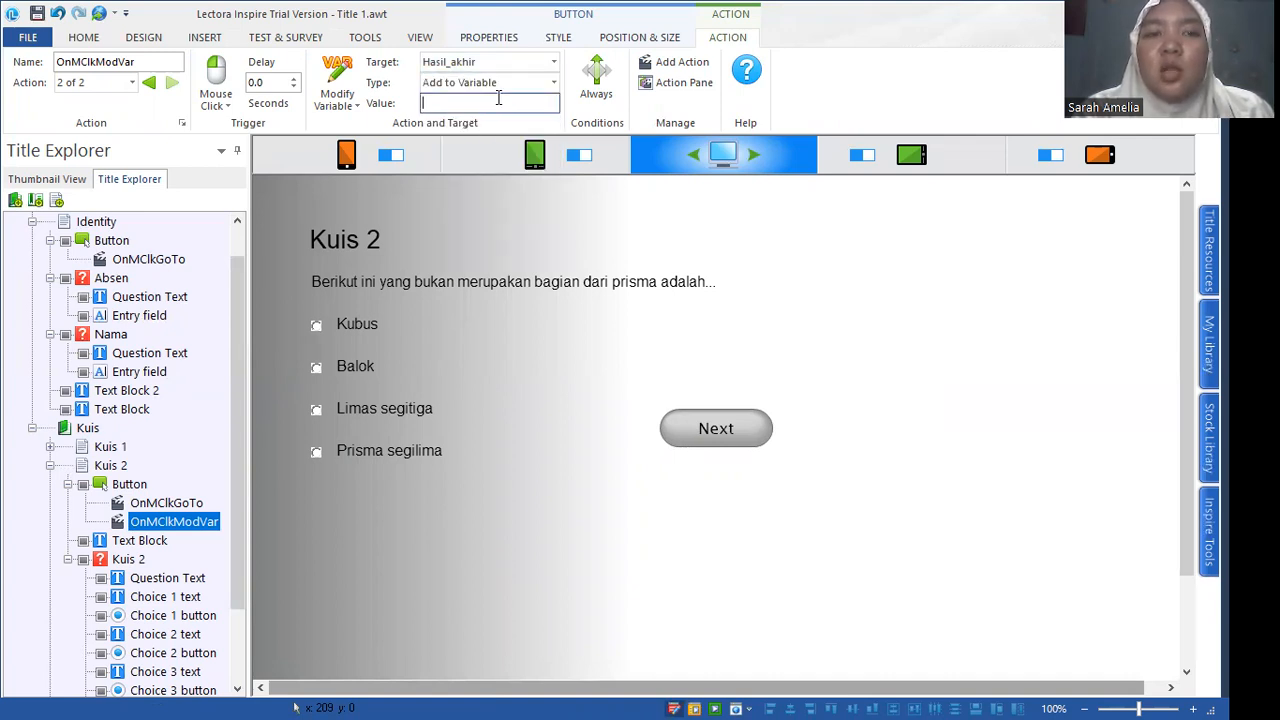
type("30")
Add a condition to the variable action requiring that Question_2 Is Correct.
left_click(603, 92)
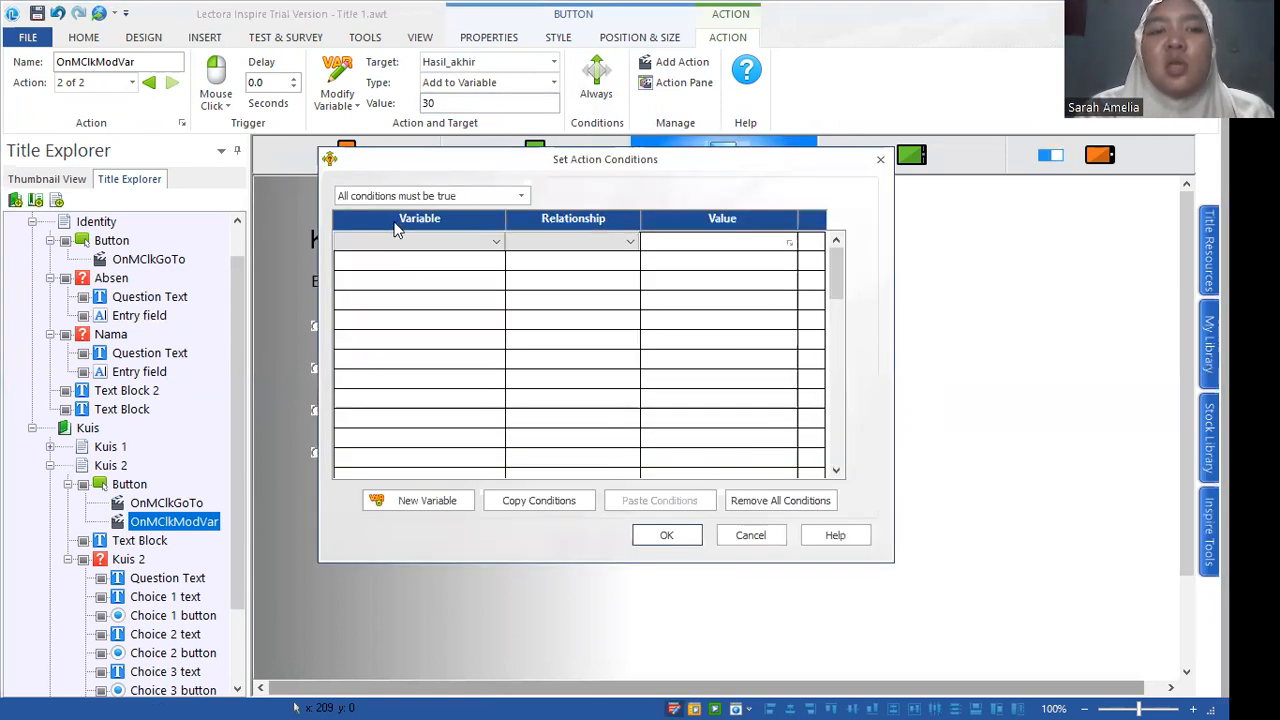
left_click(390, 242)
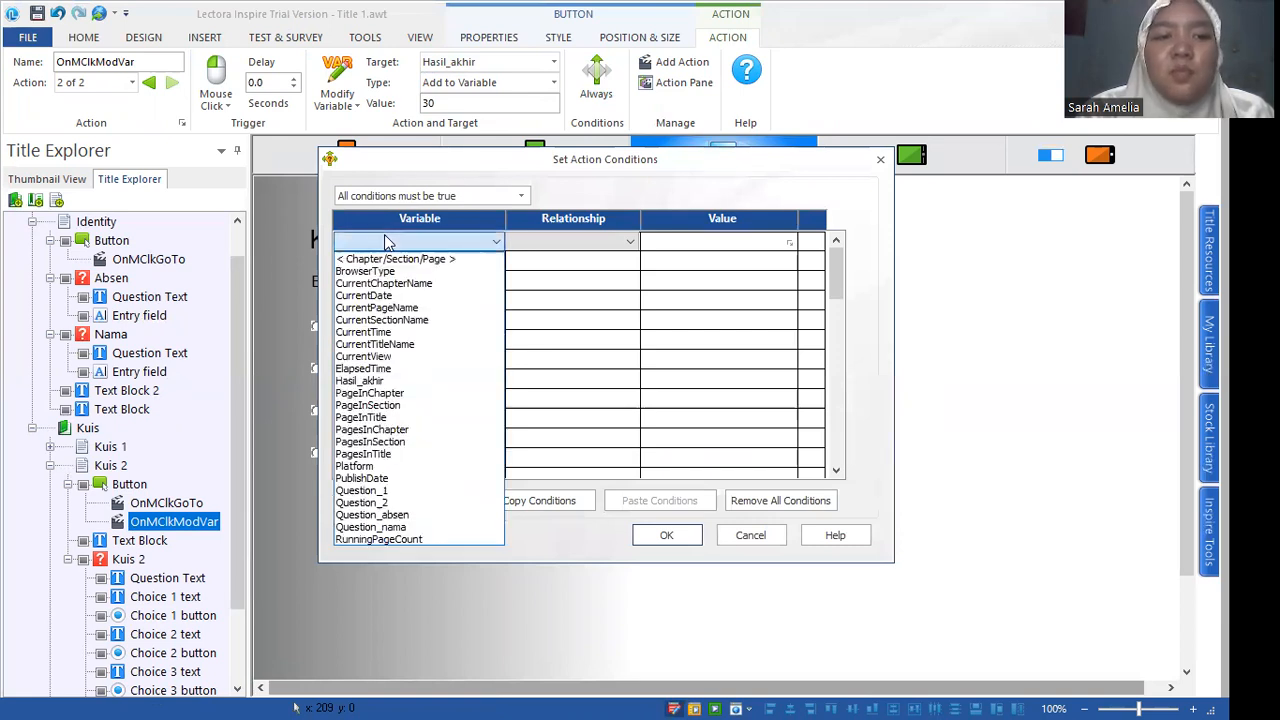
left_click(377, 506)
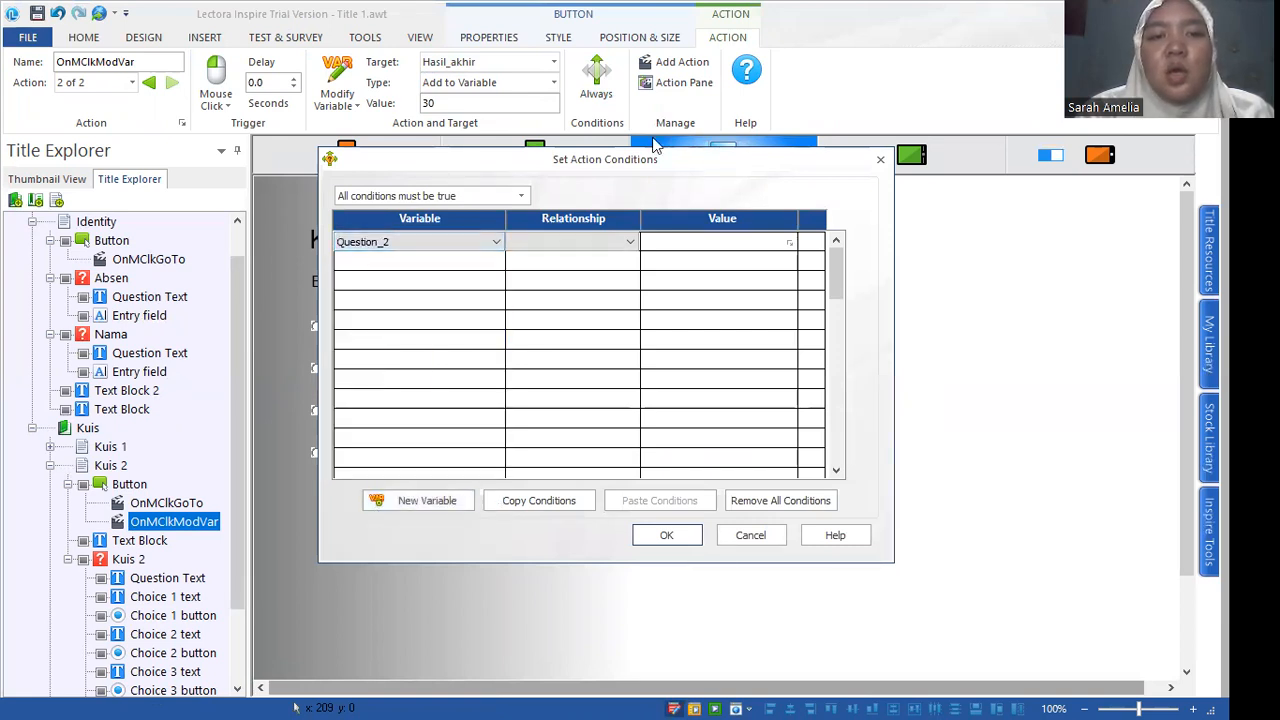
left_click(570, 244)
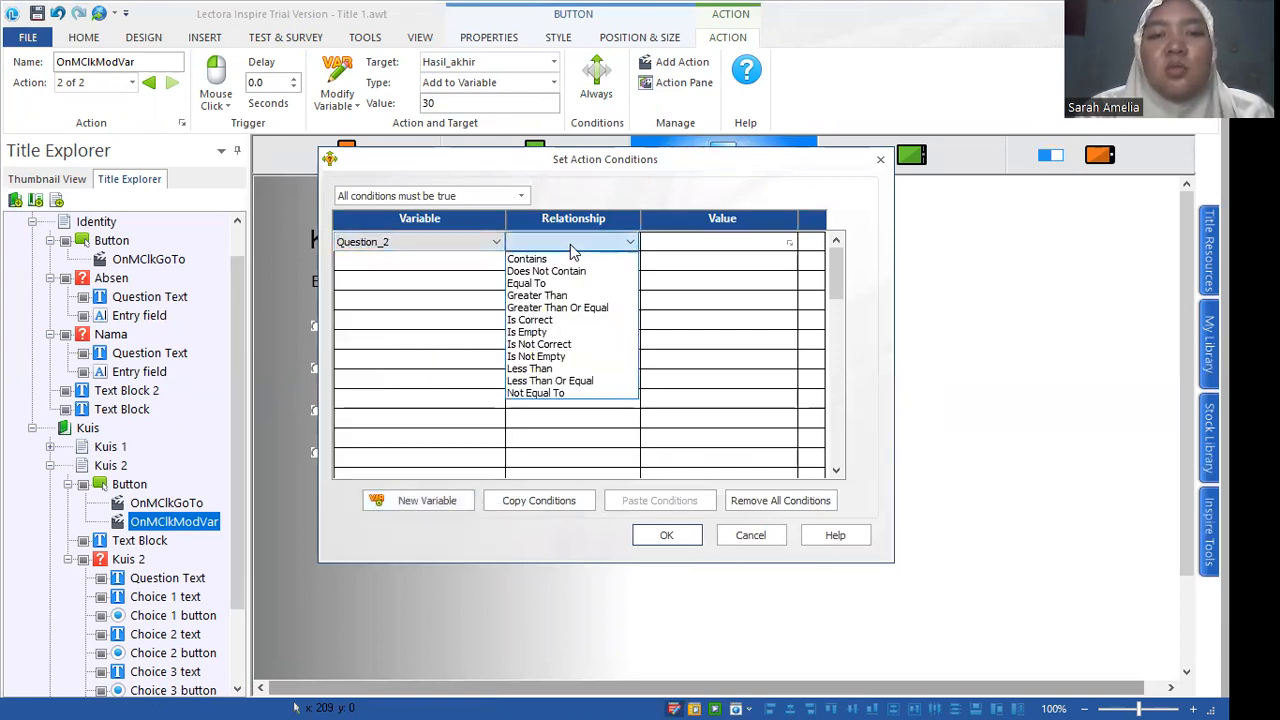
left_click(535, 320)
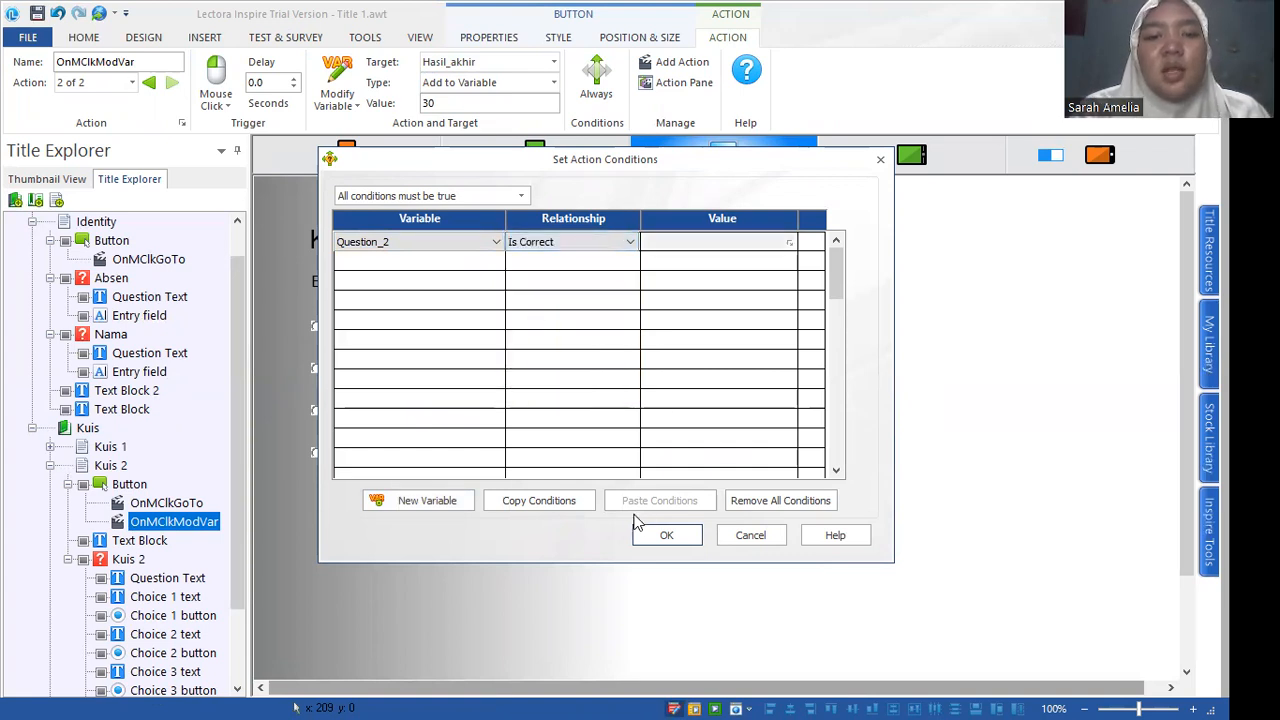
left_click(660, 536)
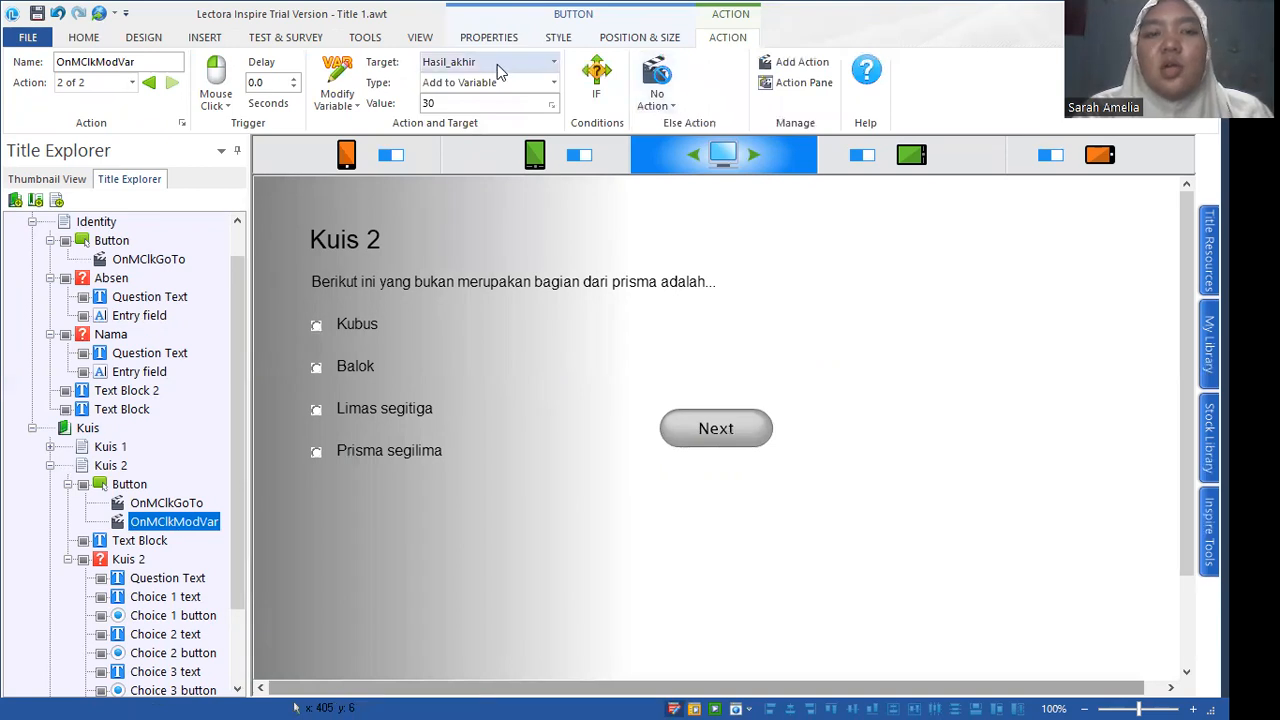
Move the Next button to the lower-right area of the Kuis 2 page and deselect it.
left_click_drag(698, 441, 966, 591)
left_click(673, 541)
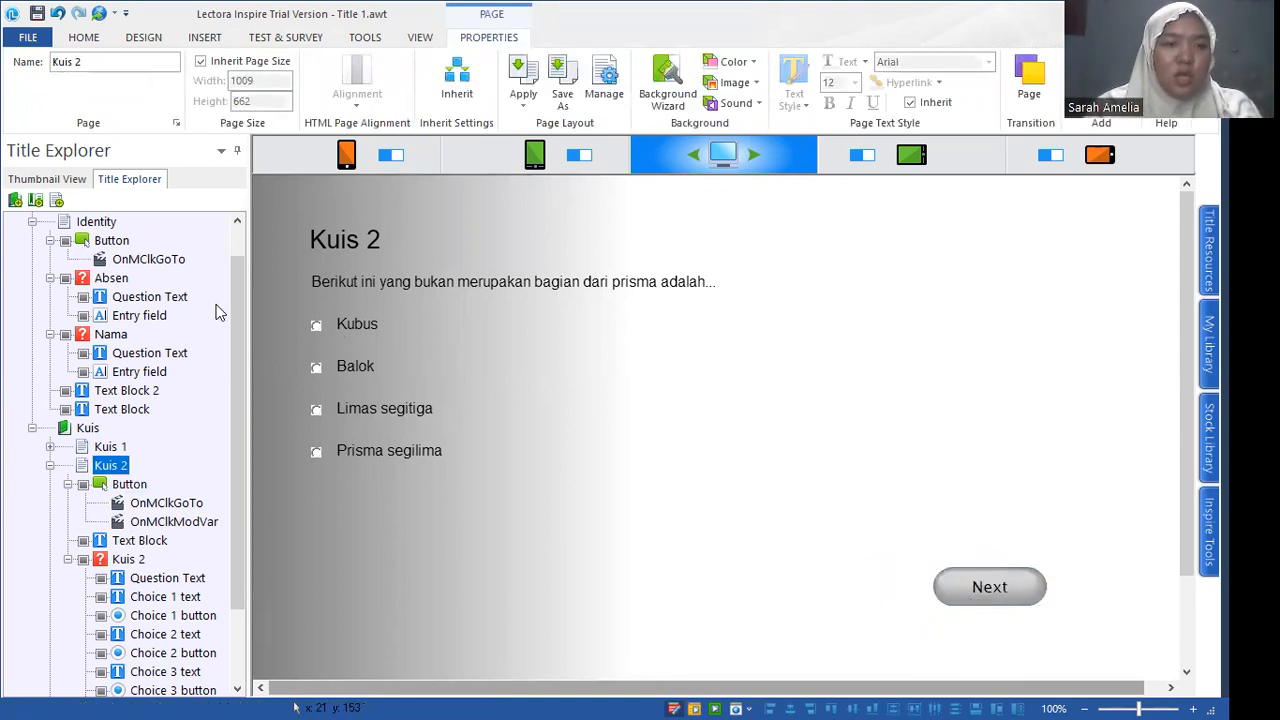
scroll(232, 330, "down", 2)
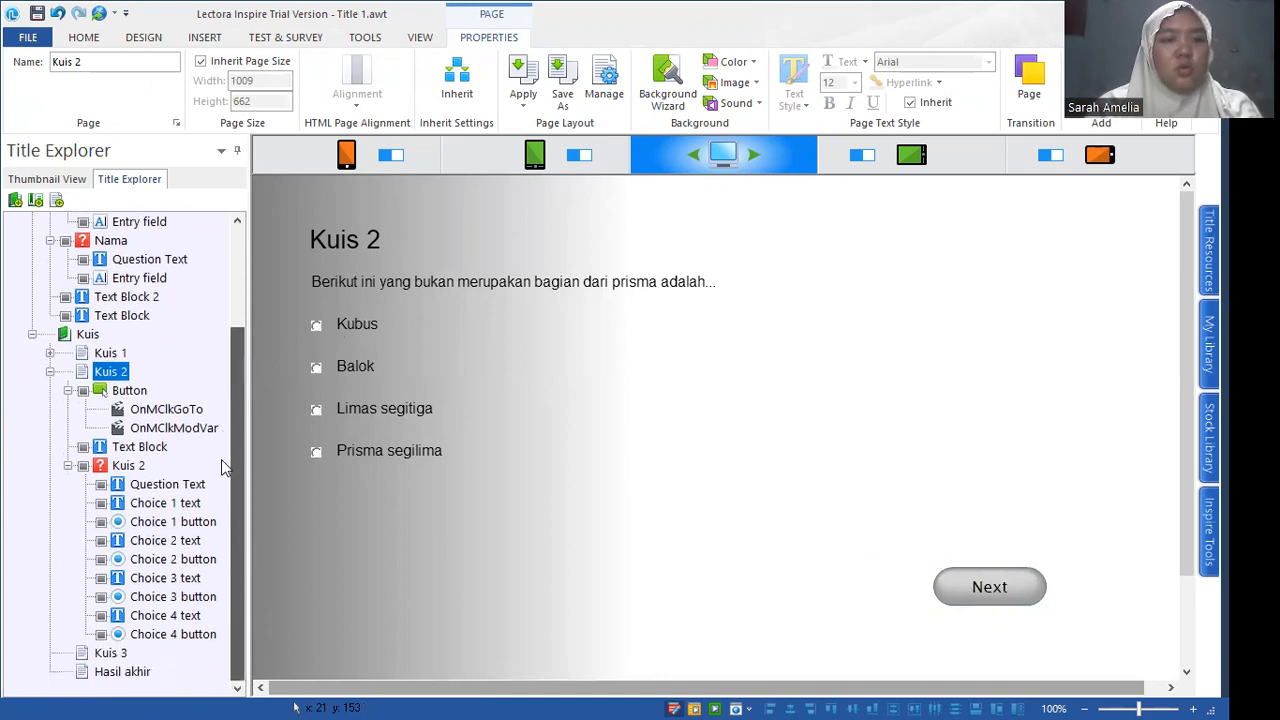
left_click(50, 353)
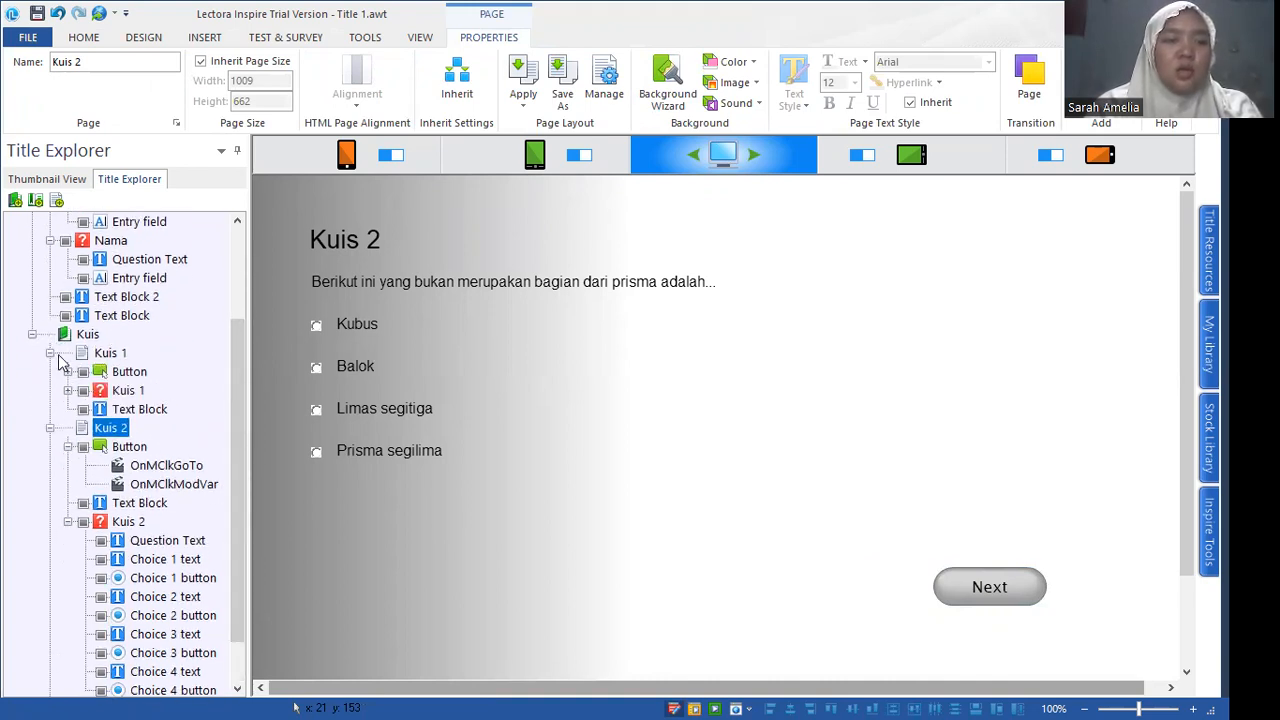
left_click(66, 391)
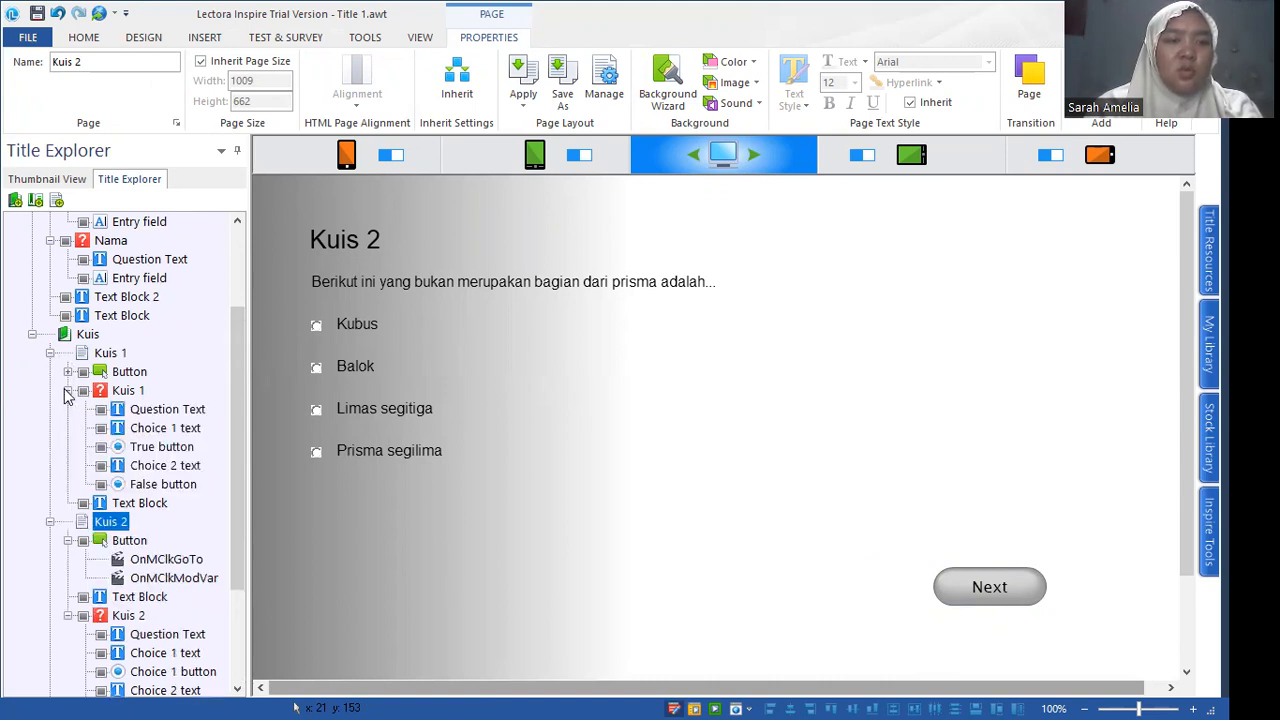
left_click_drag(240, 368, 224, 423)
left_click(50, 278)
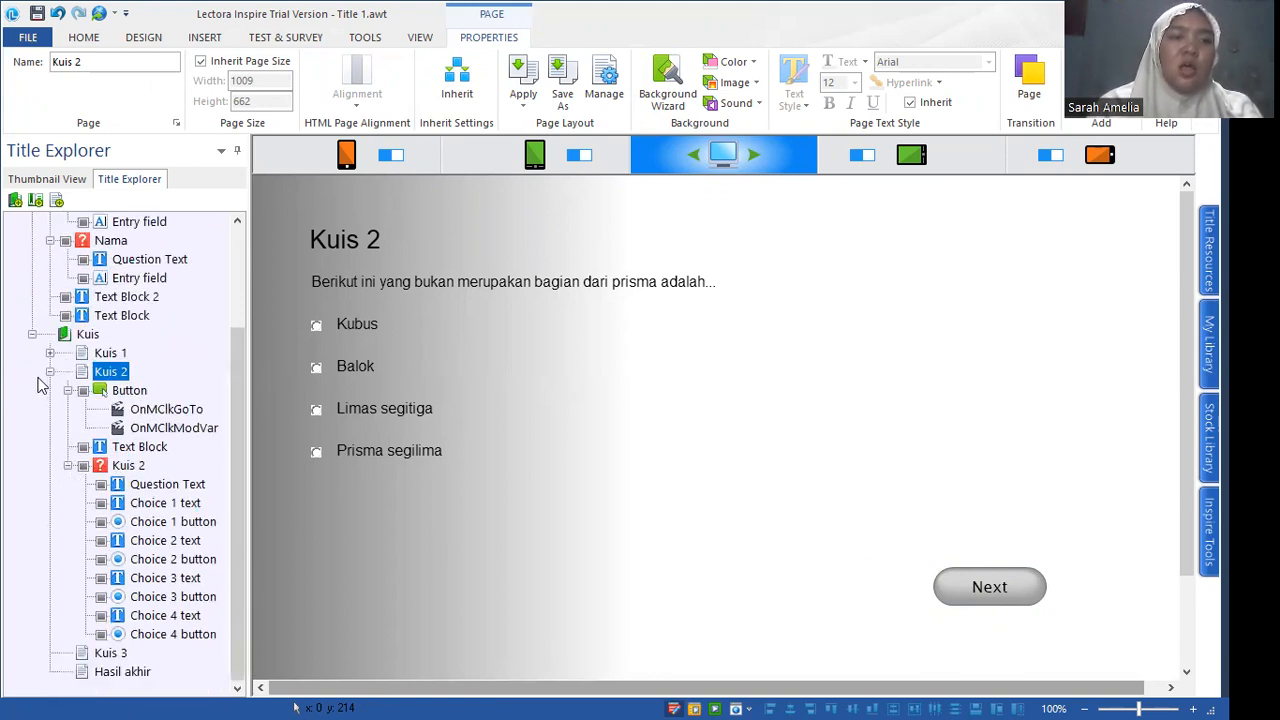
Add a text block reading "Kuis 3" to the Kuis 3 page.
left_click(50, 372)
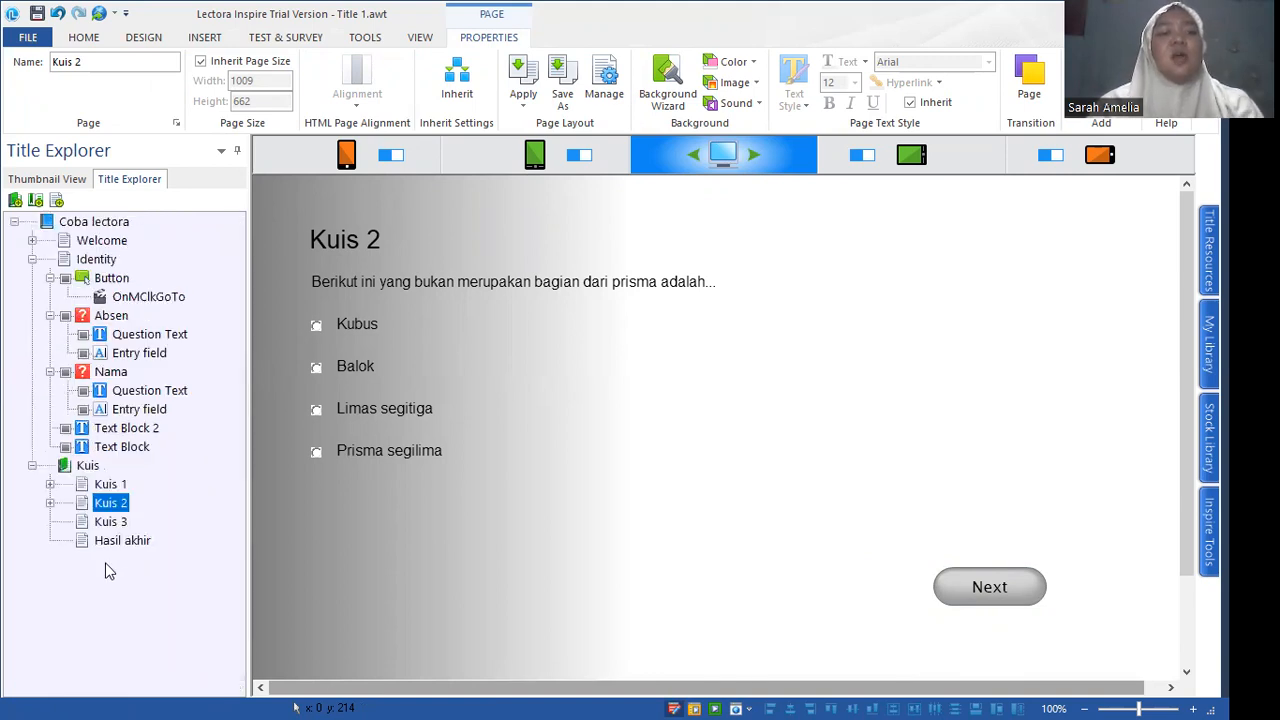
left_click(116, 524)
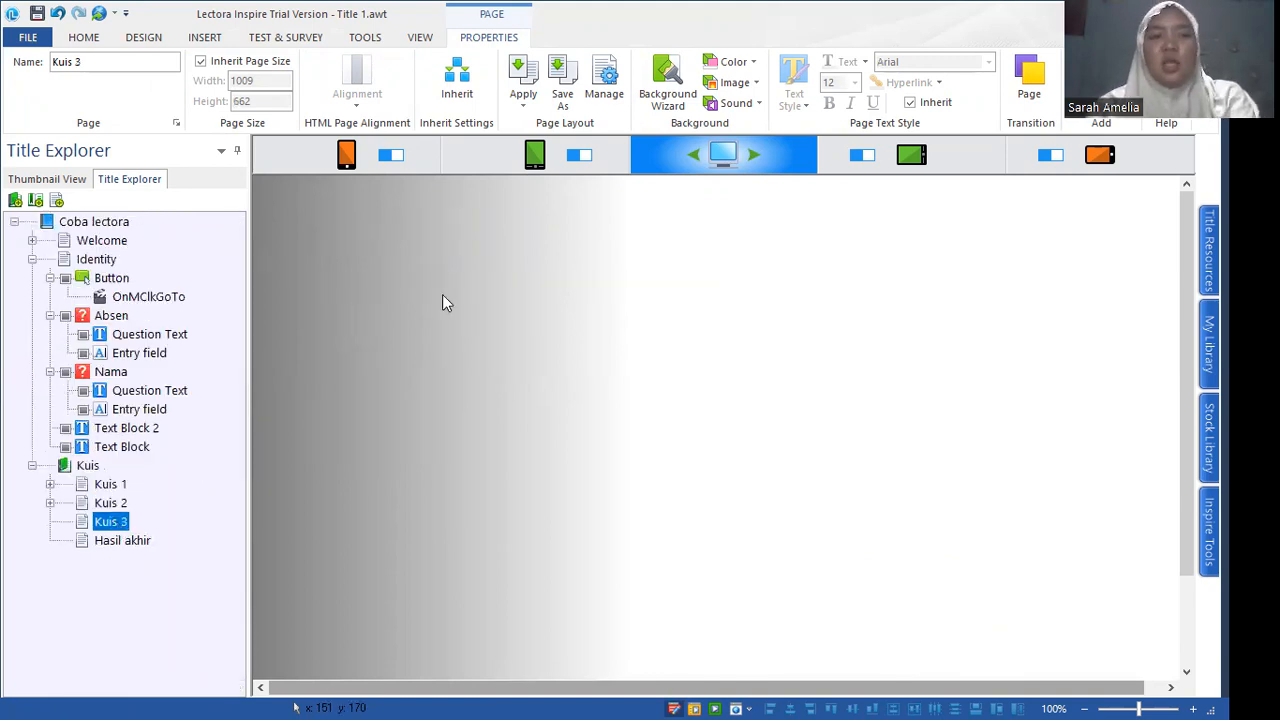
left_click(196, 44)
left_click(30, 86)
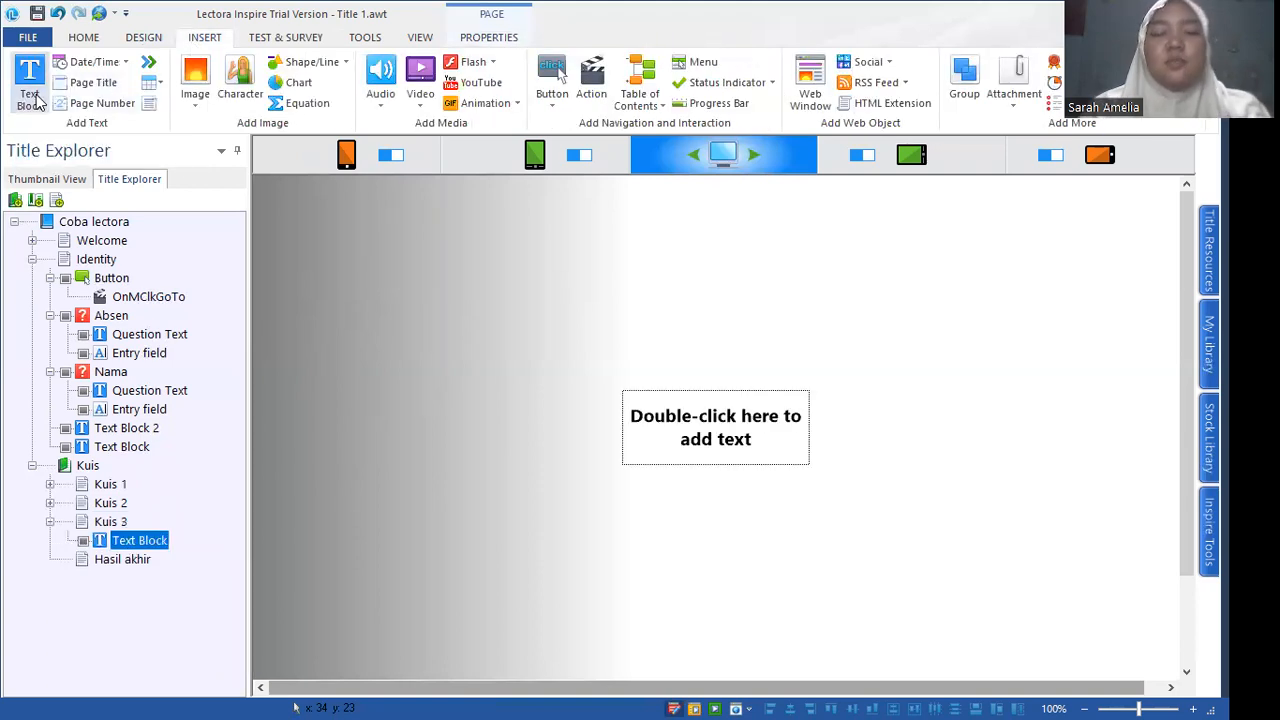
double_click(694, 430)
type("Ku")
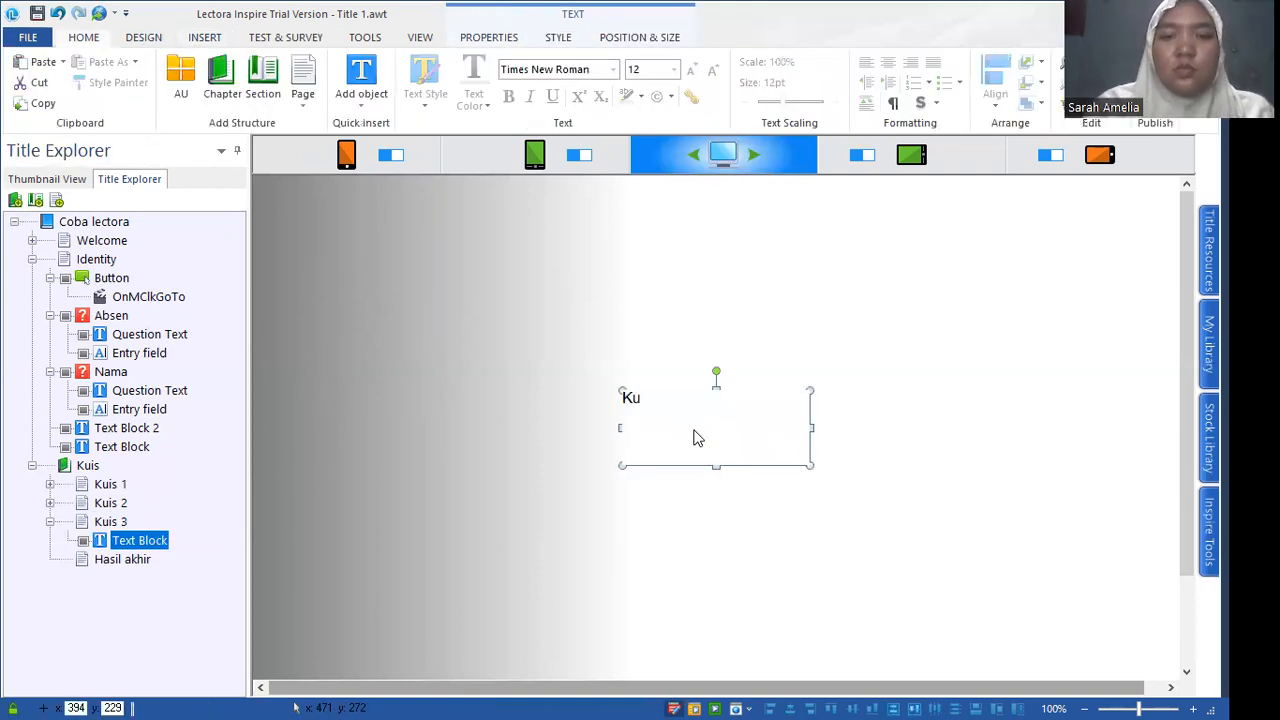
type("is 3")
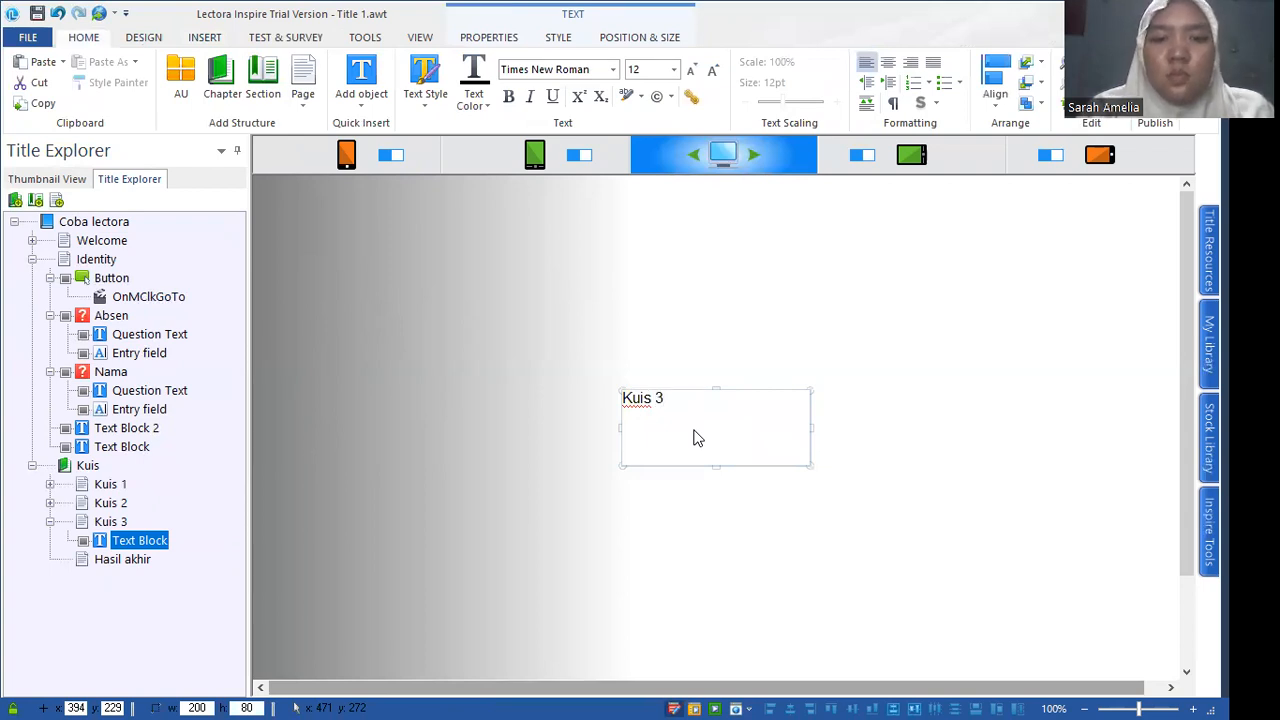
Set the font size of the Kuis 3 heading text to 20.
key("ctrl+a")
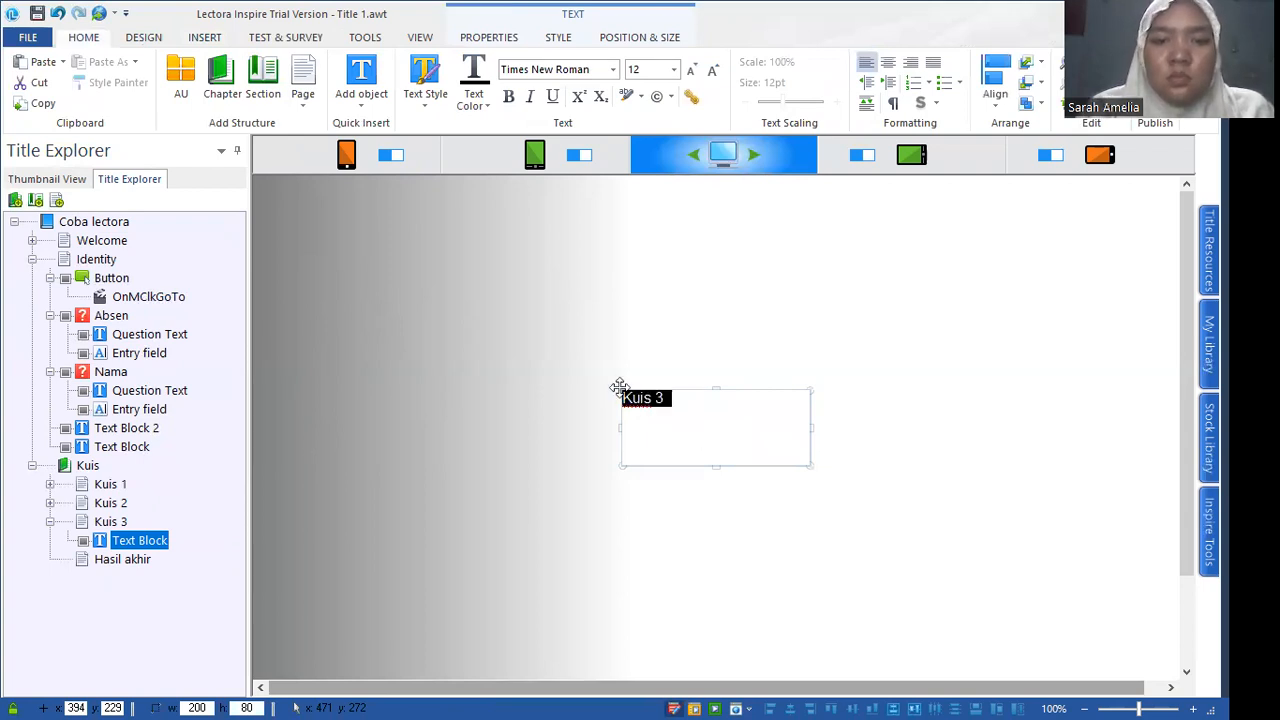
left_click(654, 68)
type("20")
key("Return")
left_click(793, 307)
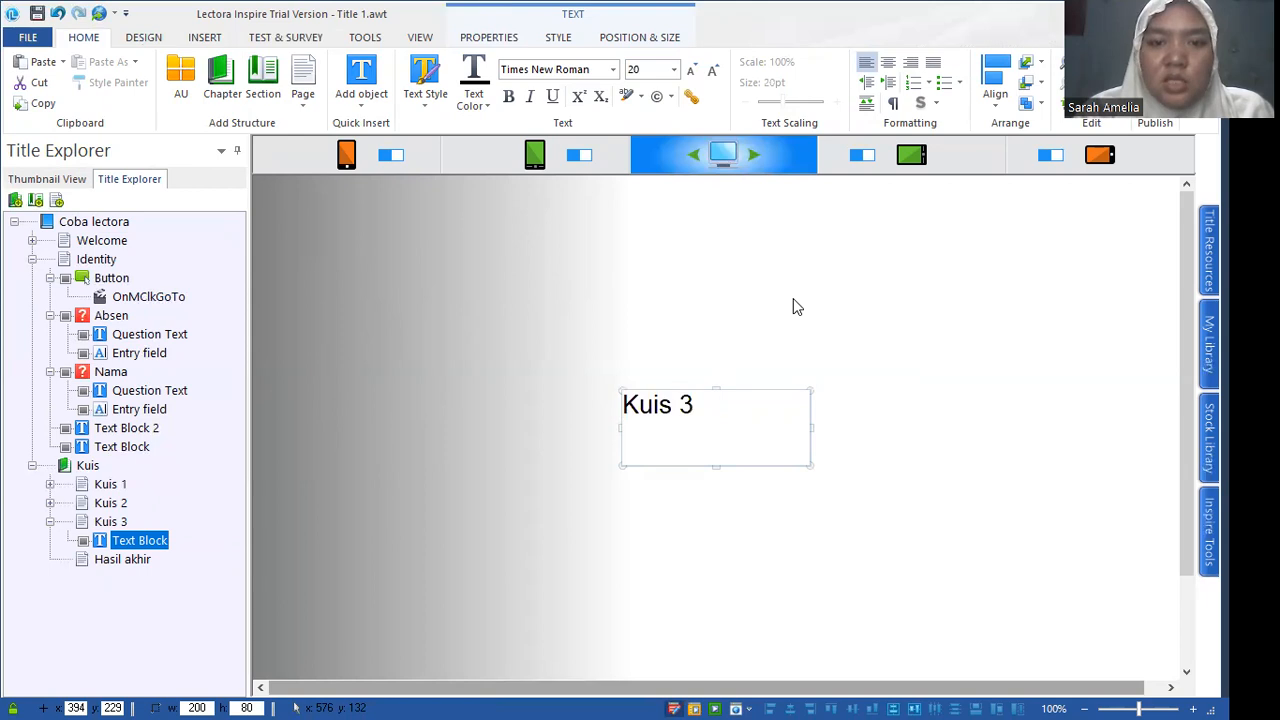
left_click(686, 409)
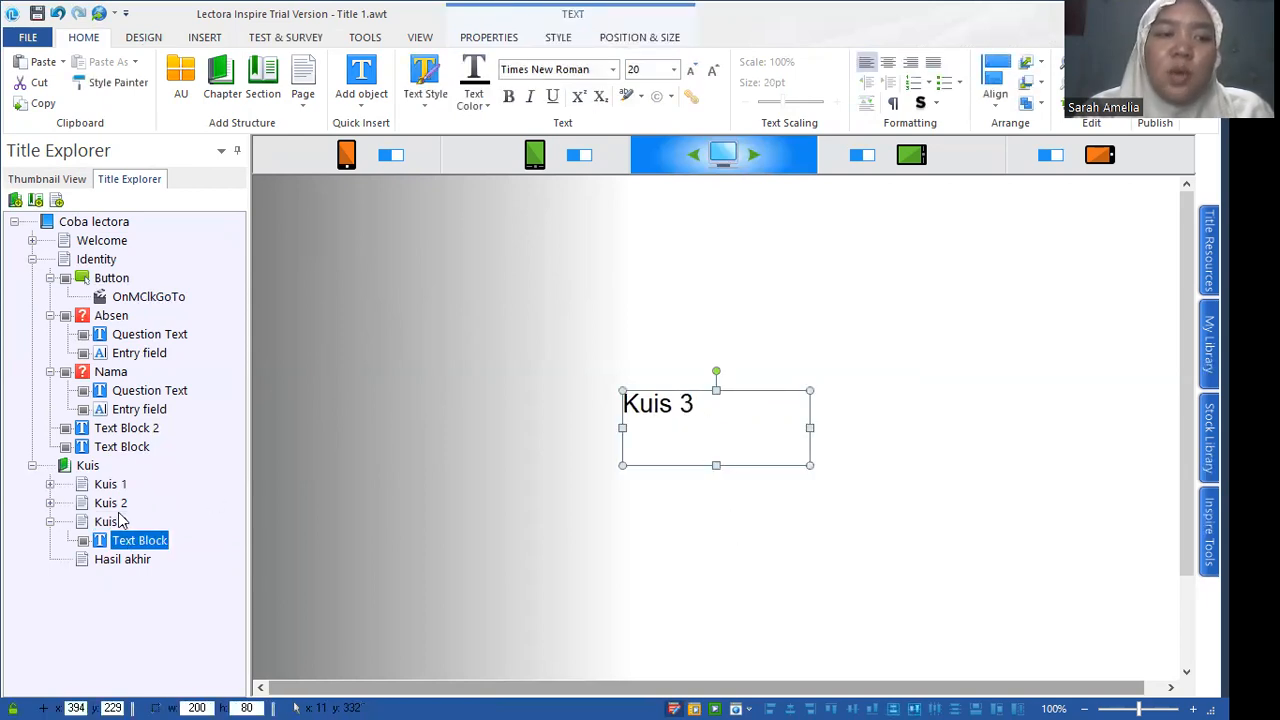
Edit the multiple-choice question on the Kuis 2 page to randomize its choices.
left_click(111, 504)
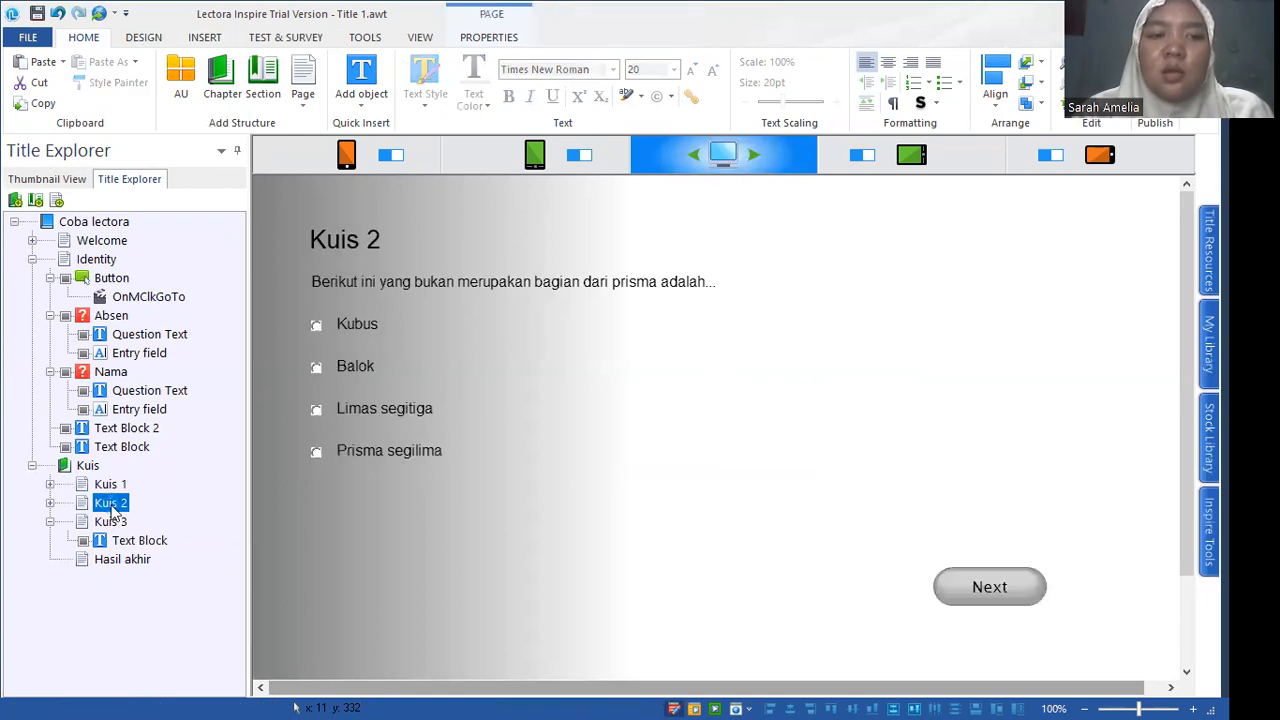
left_click(344, 405)
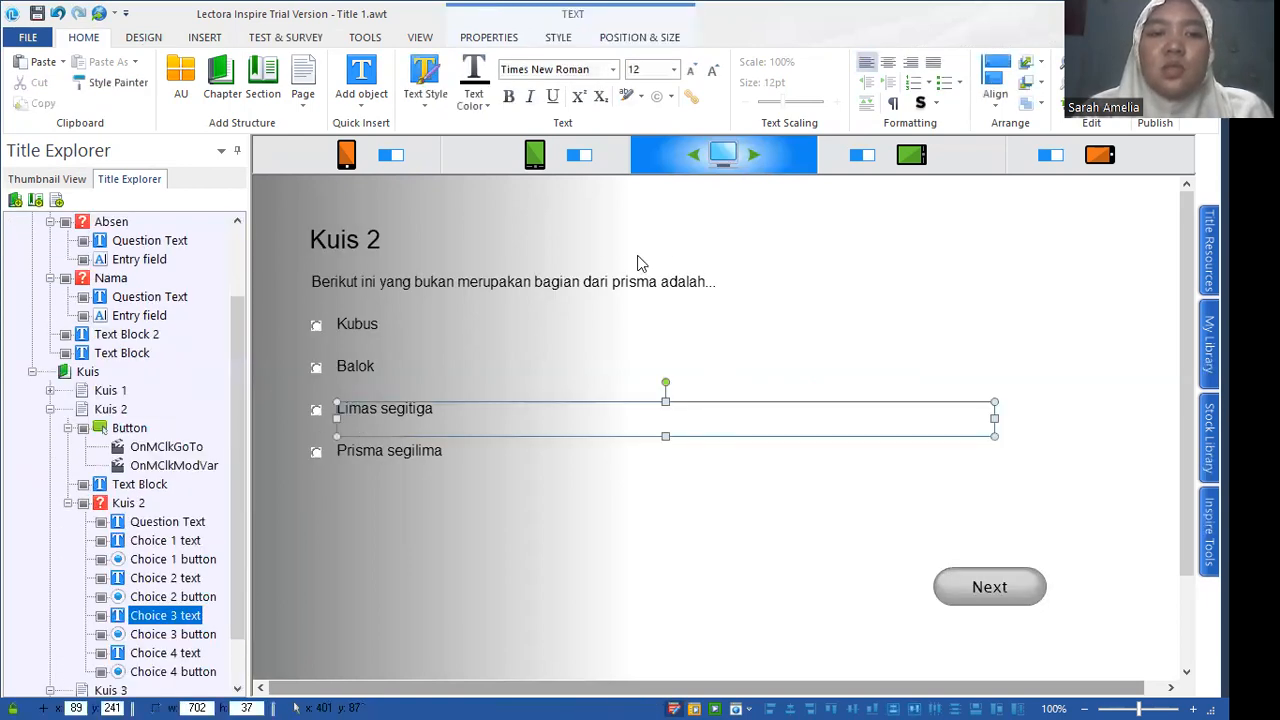
left_click(685, 254)
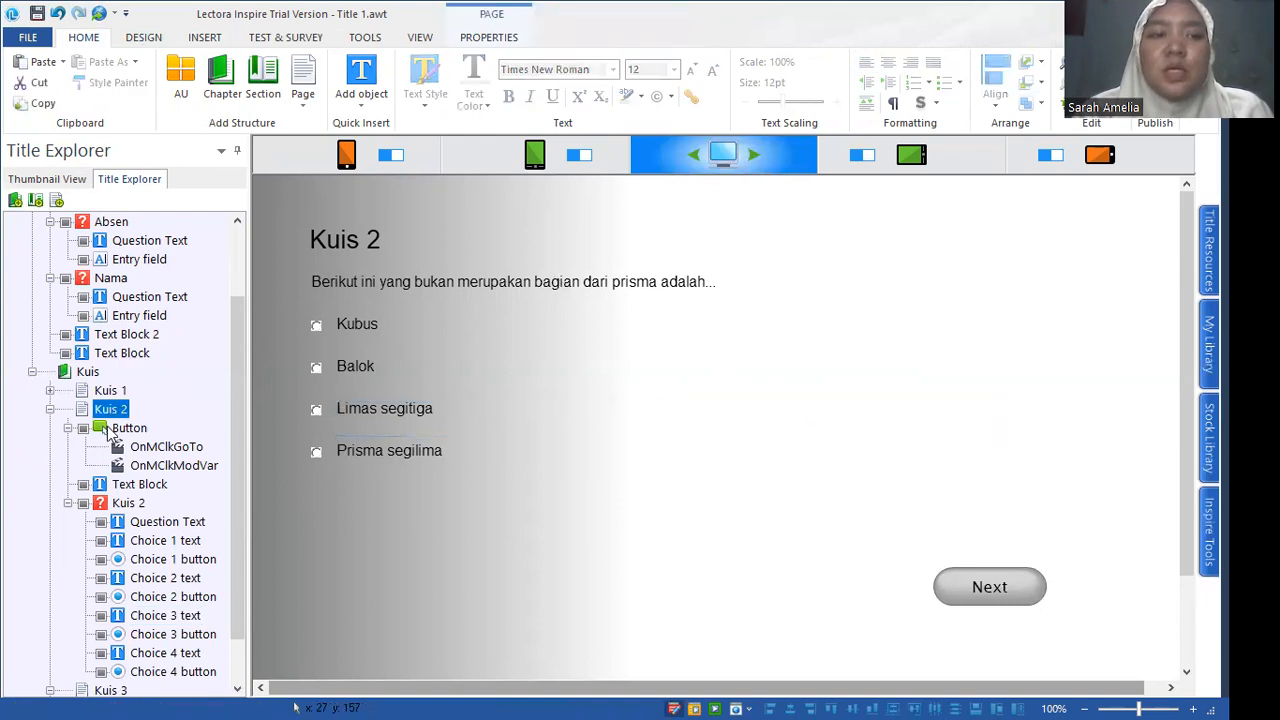
left_click(129, 504)
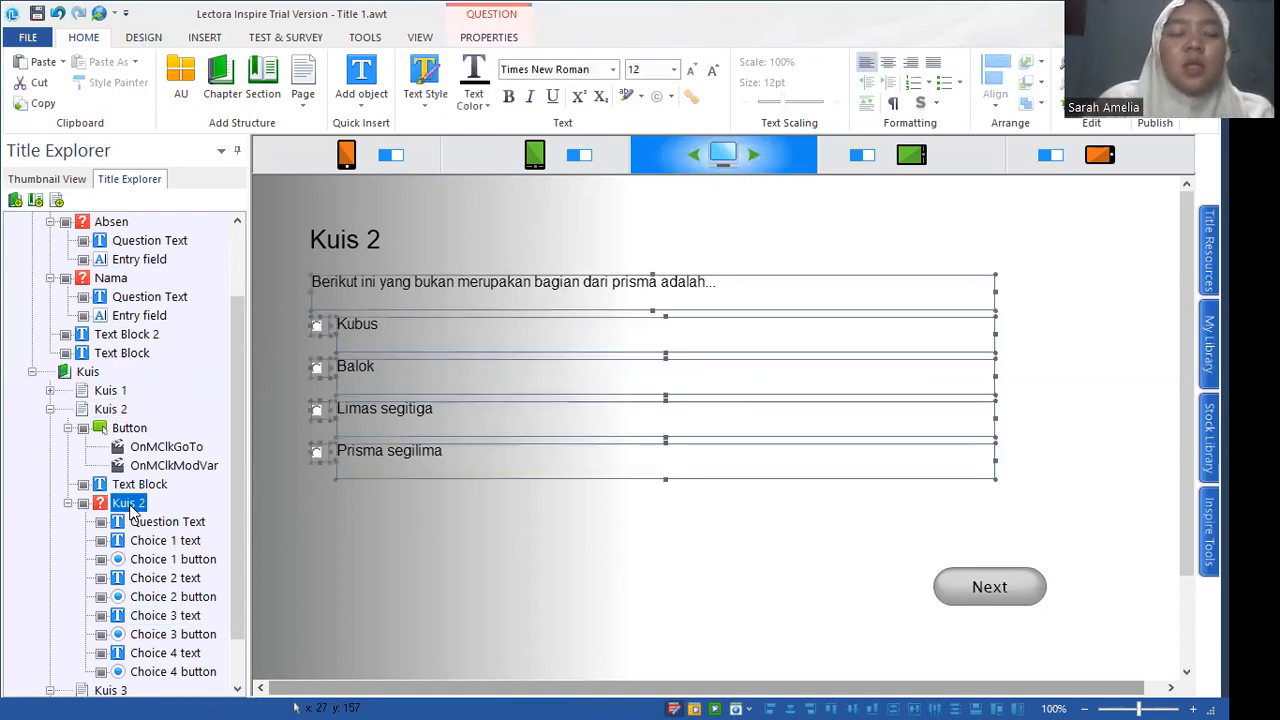
right_click(131, 508)
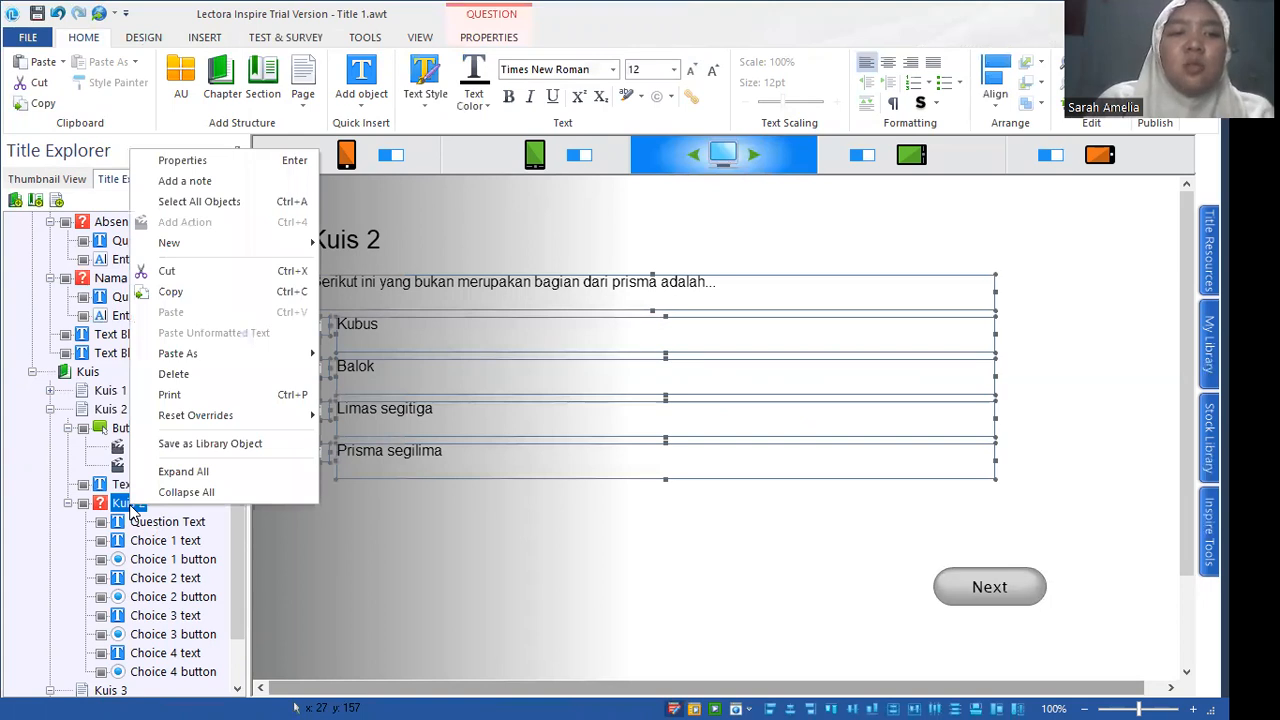
left_click(208, 162)
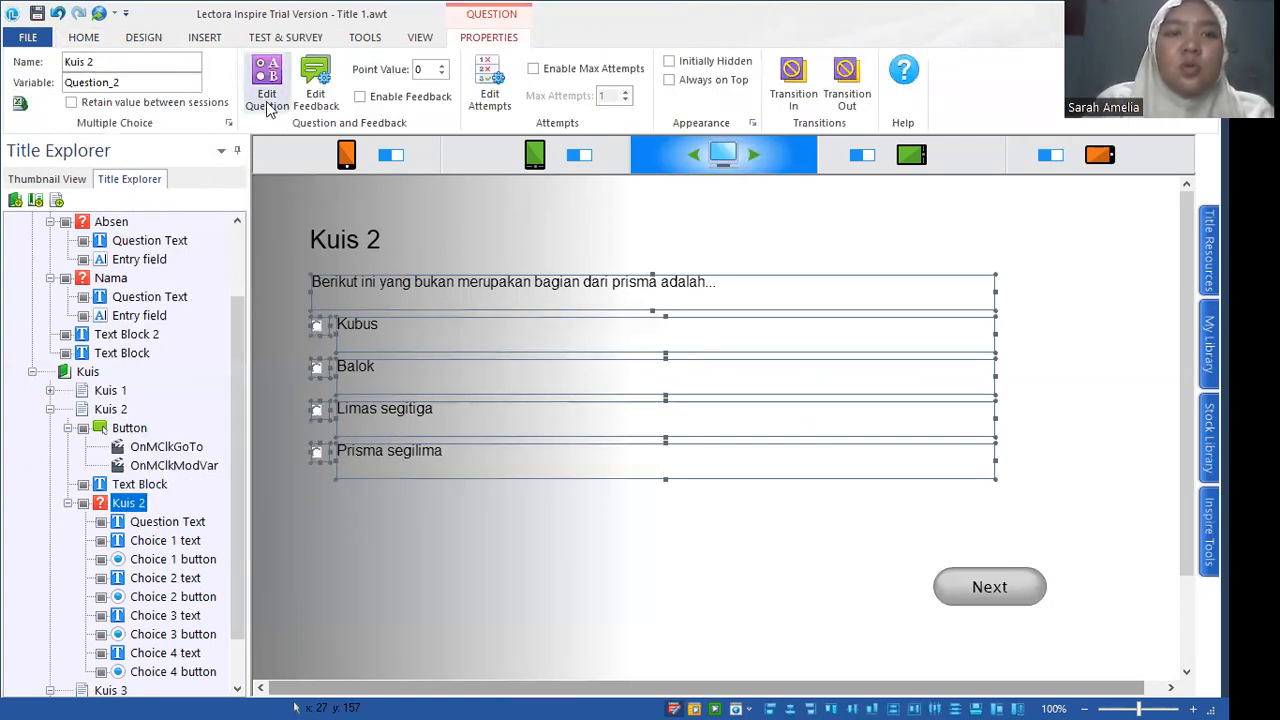
left_click(267, 106)
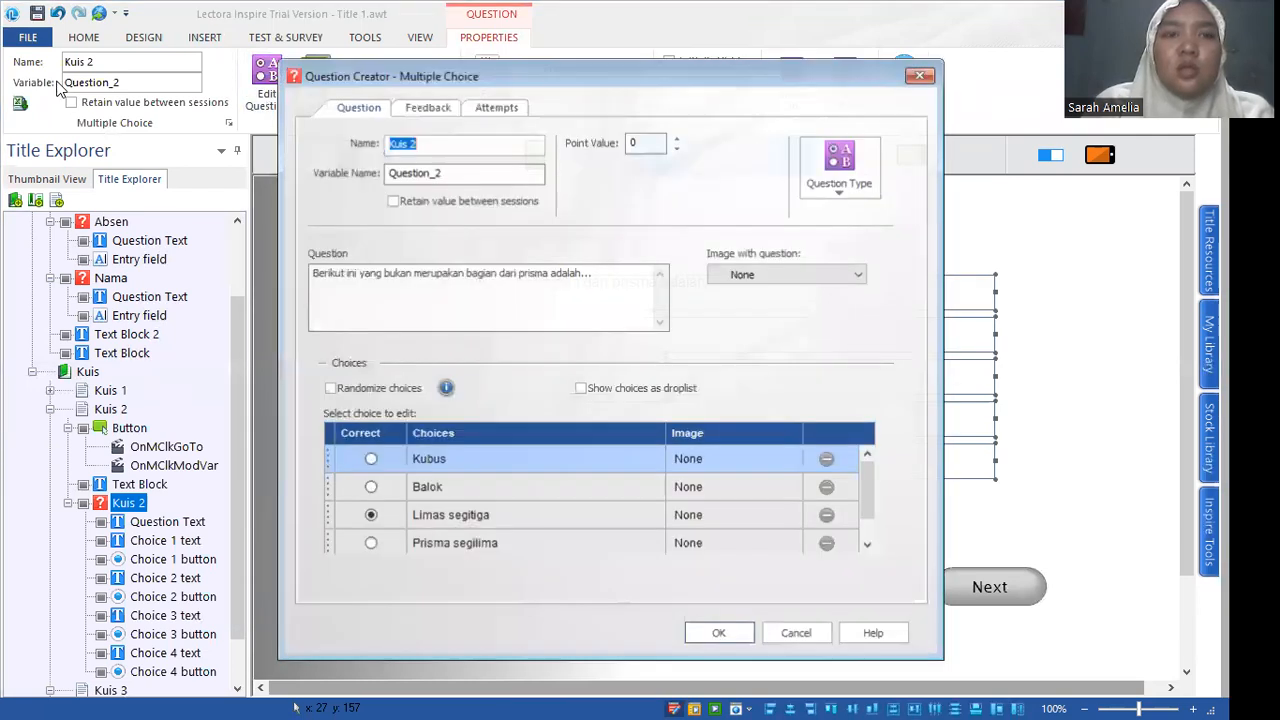
left_click(384, 388)
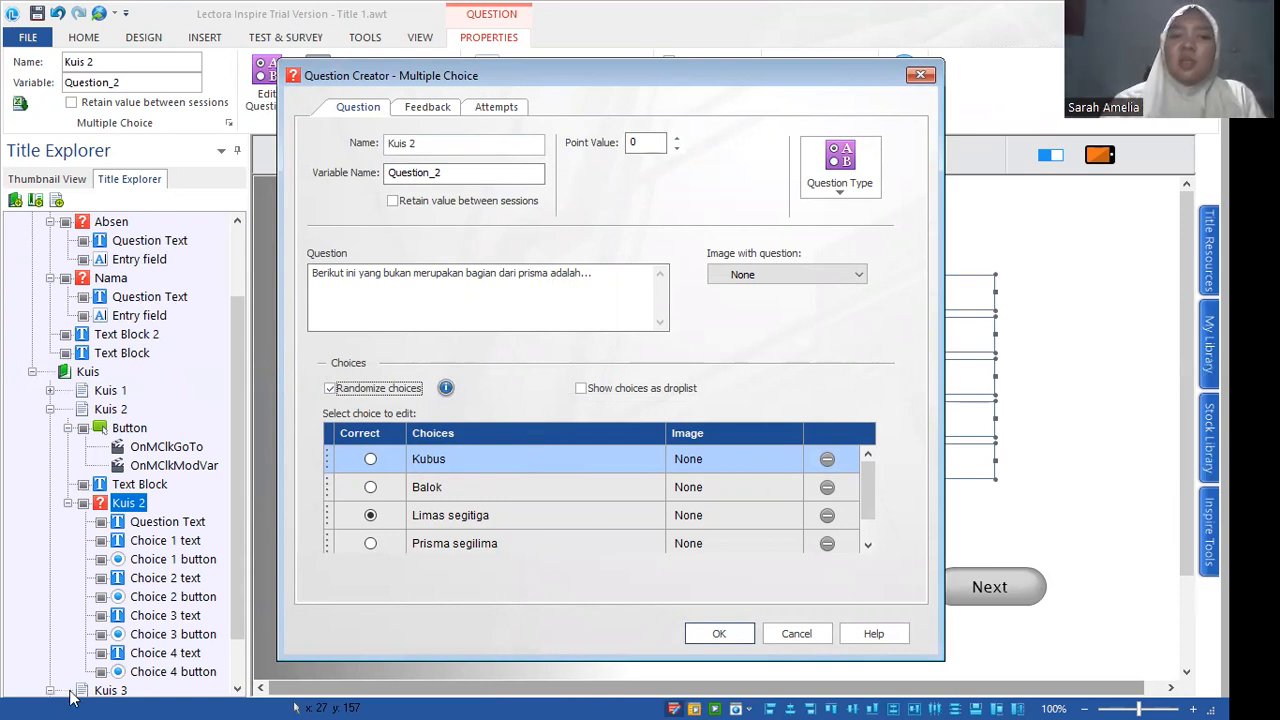
left_click(742, 640)
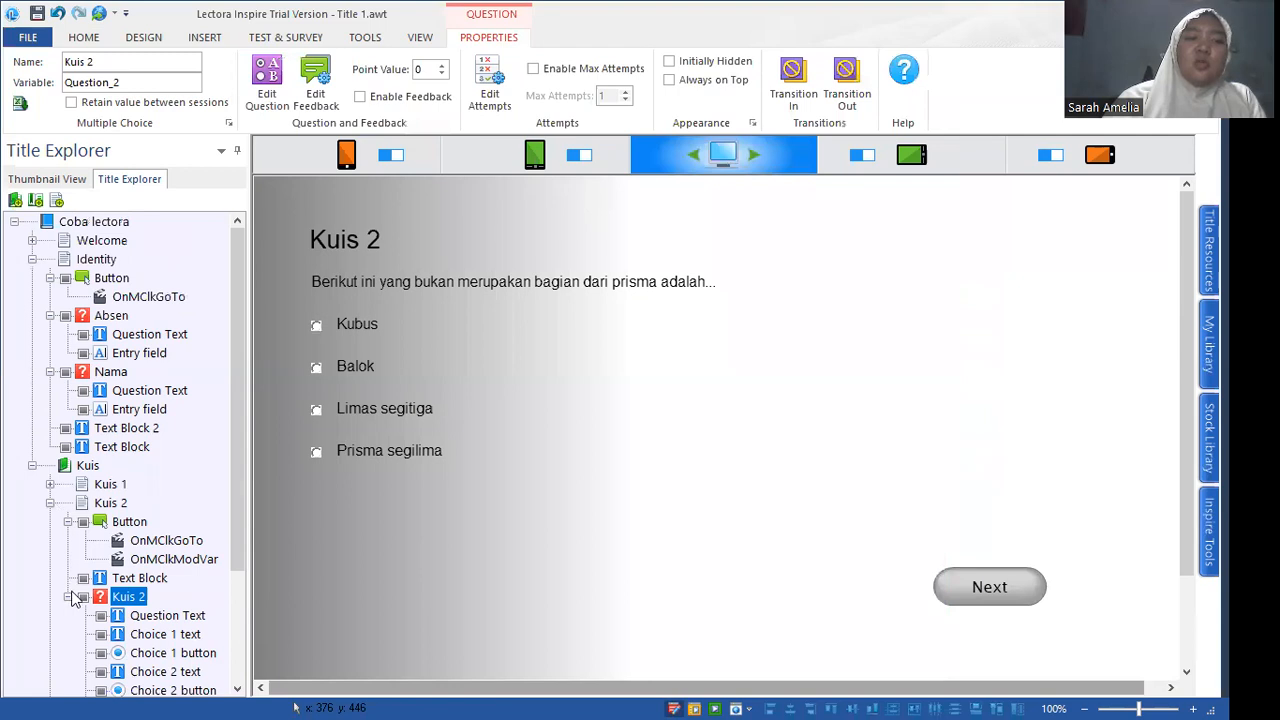
left_click(50, 503)
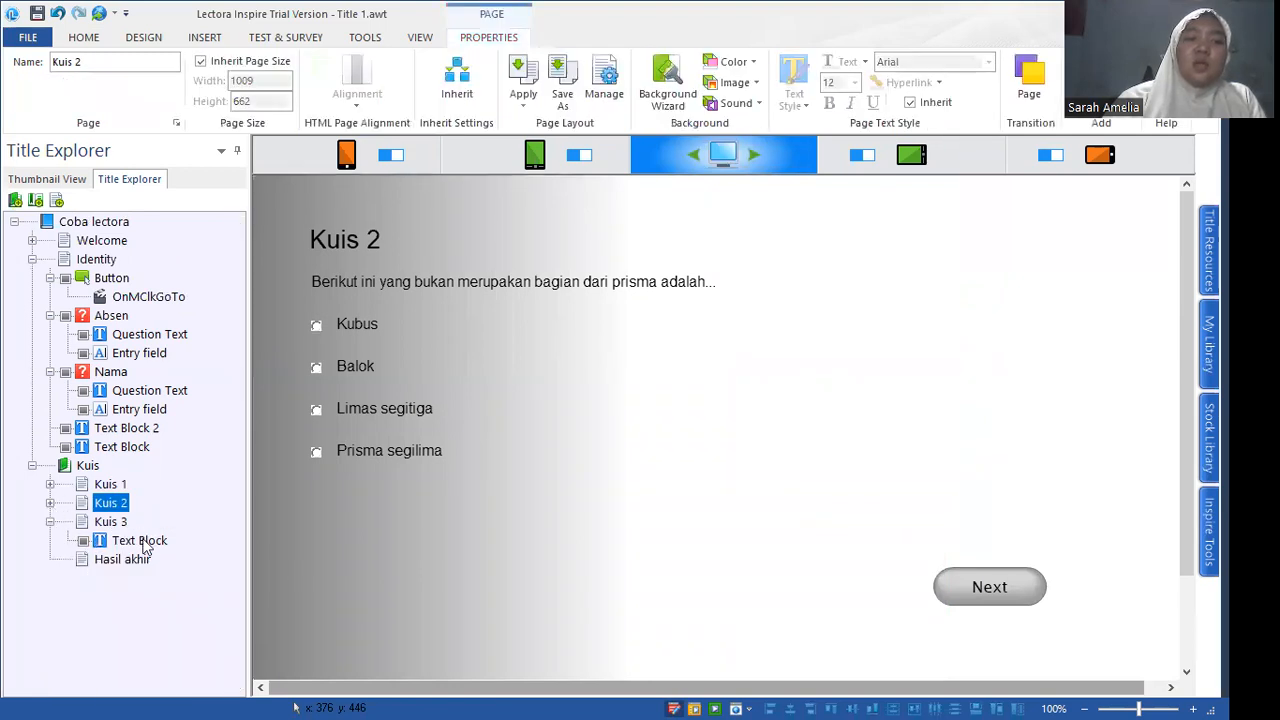
Move the Kuis 3 text block to the upper-left area of its page and shorten its height to fit the heading.
left_click(139, 540)
left_click_drag(660, 416, 327, 241)
left_click(386, 291)
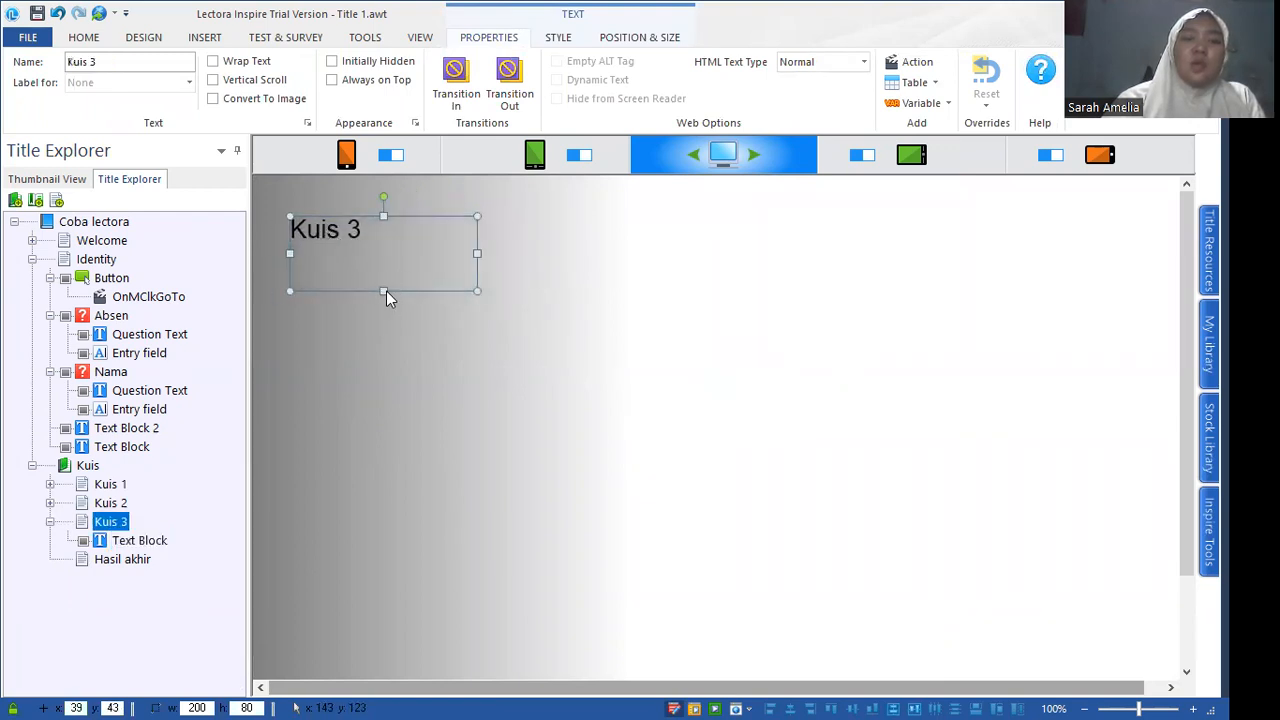
left_click(376, 284)
left_click_drag(383, 290, 383, 257)
left_click(364, 296)
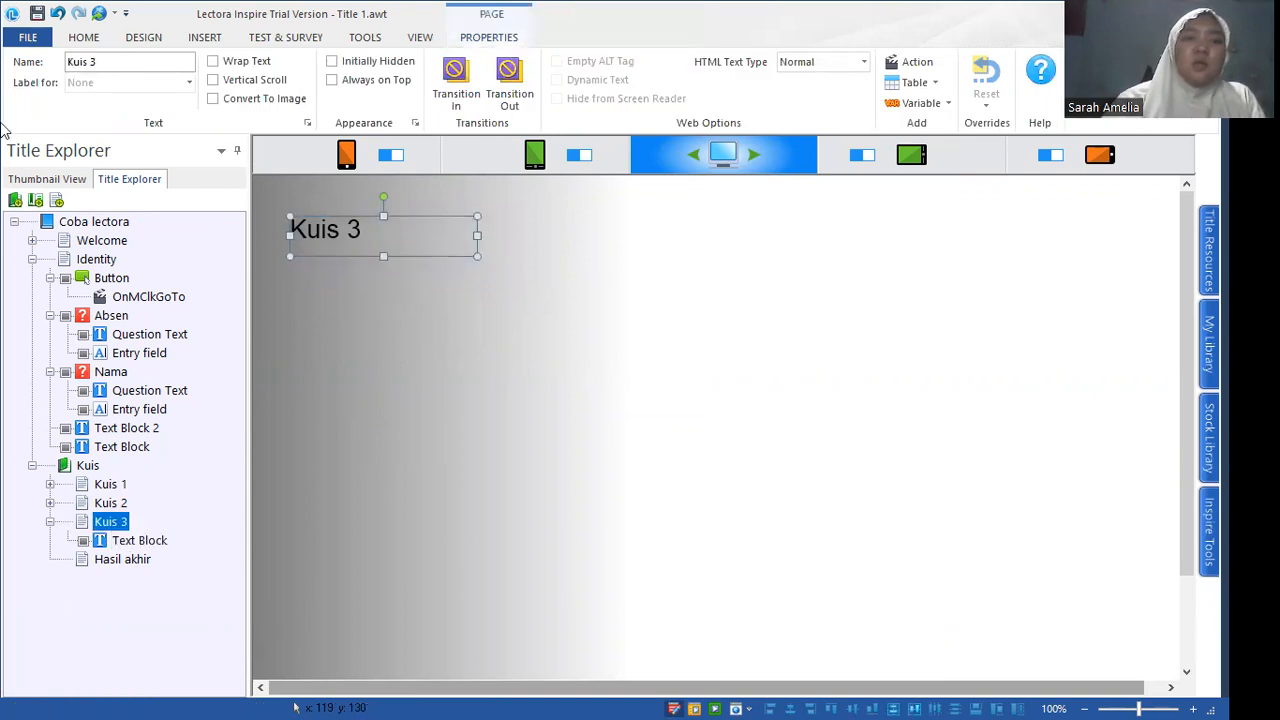
Start a new question on the Kuis 3 page and set its question type to Essay.
left_click(276, 40)
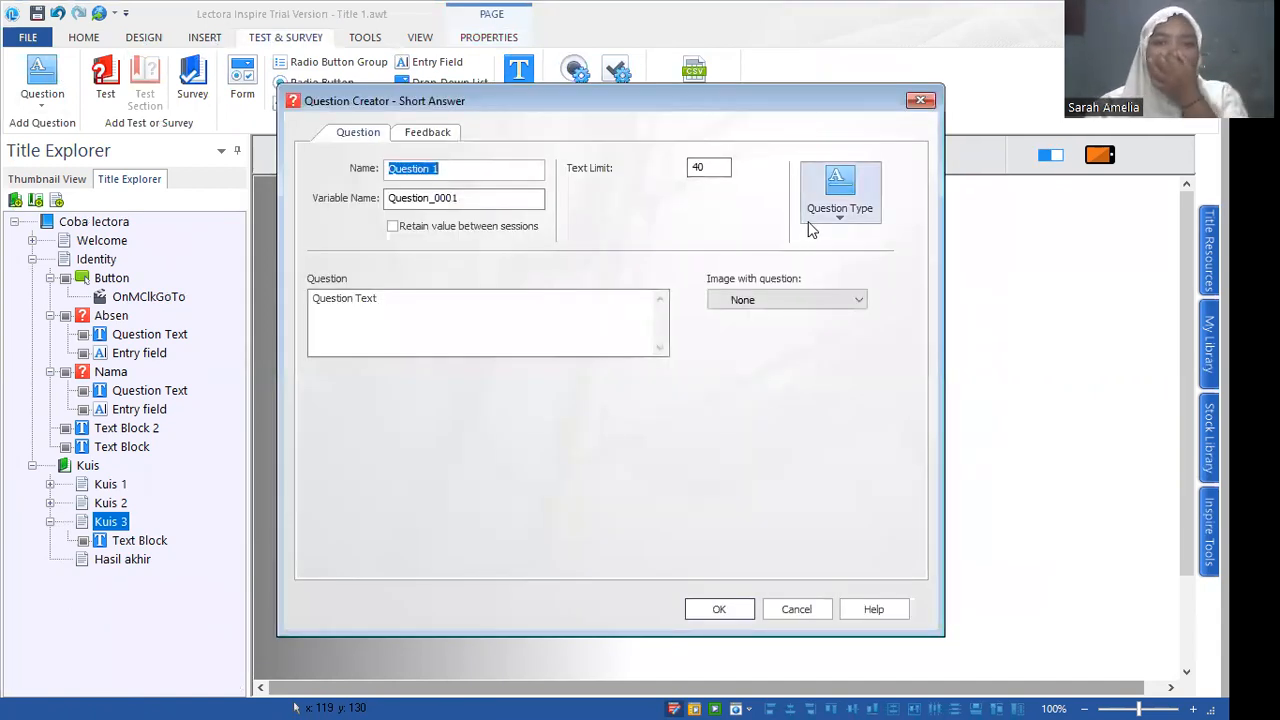
left_click(812, 228)
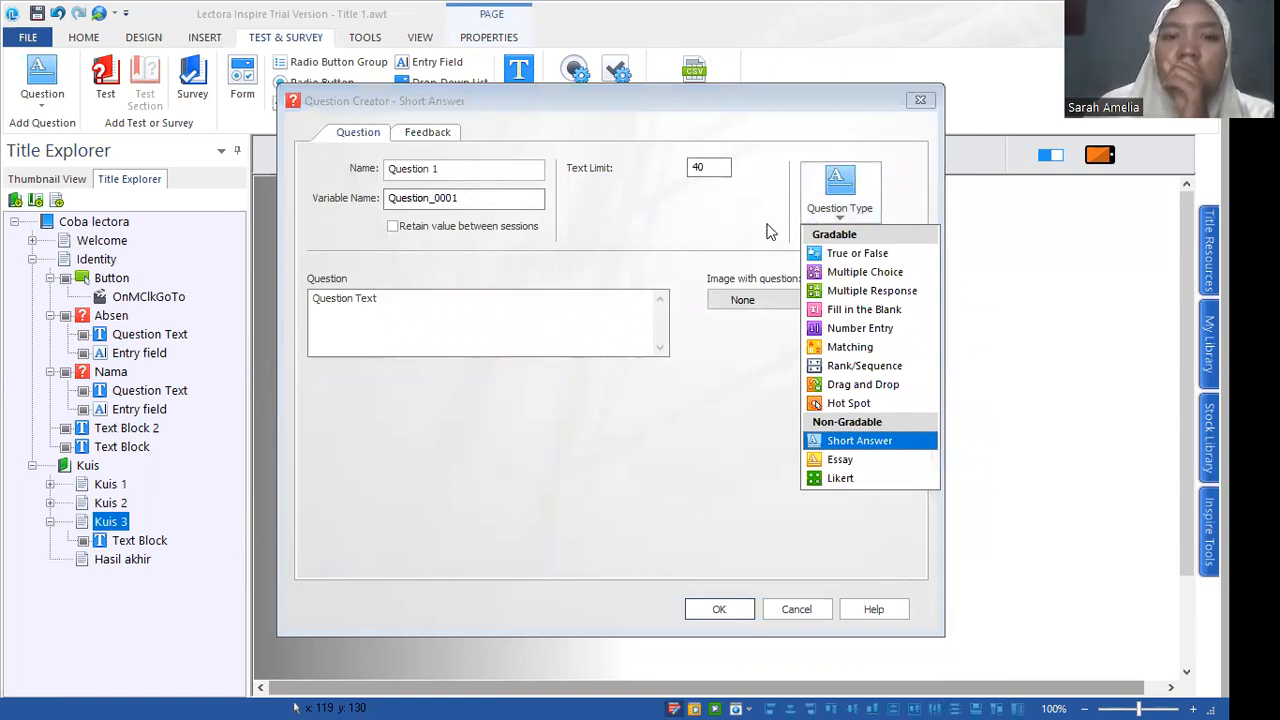
left_click(849, 463)
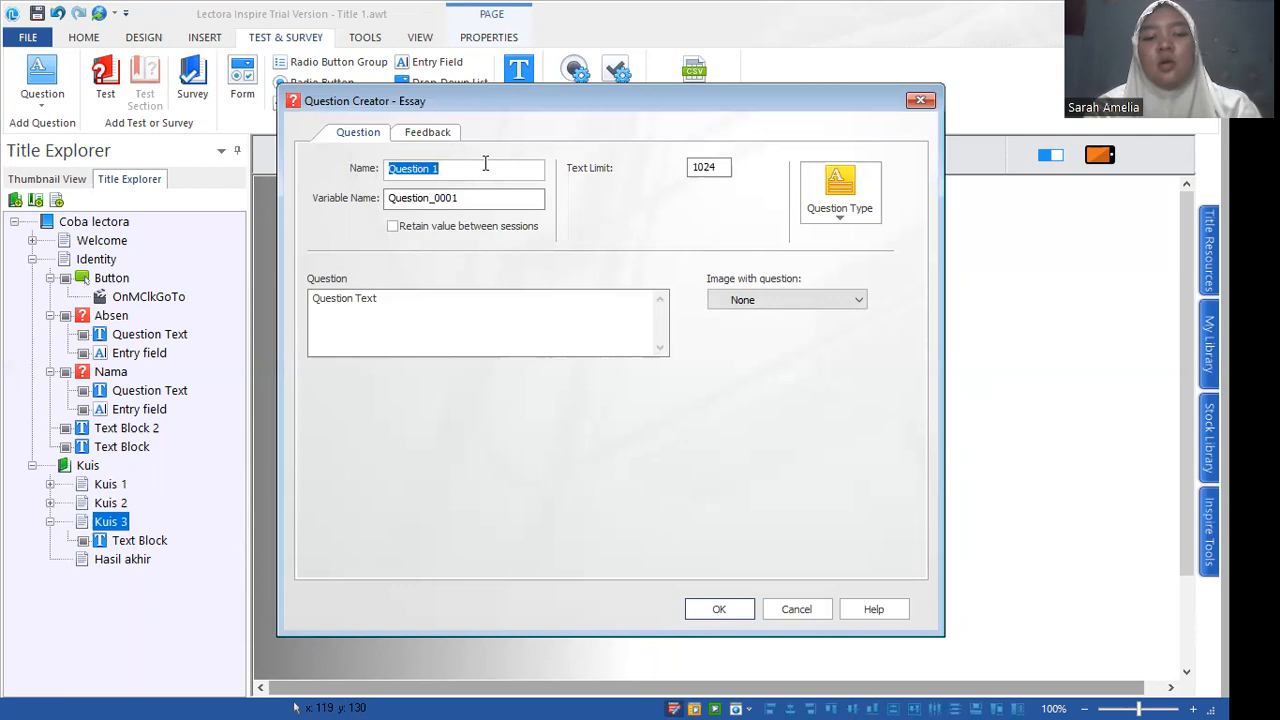
Name the essay question Kuis 3 and set its variable name to Question_3.
type("Quest")
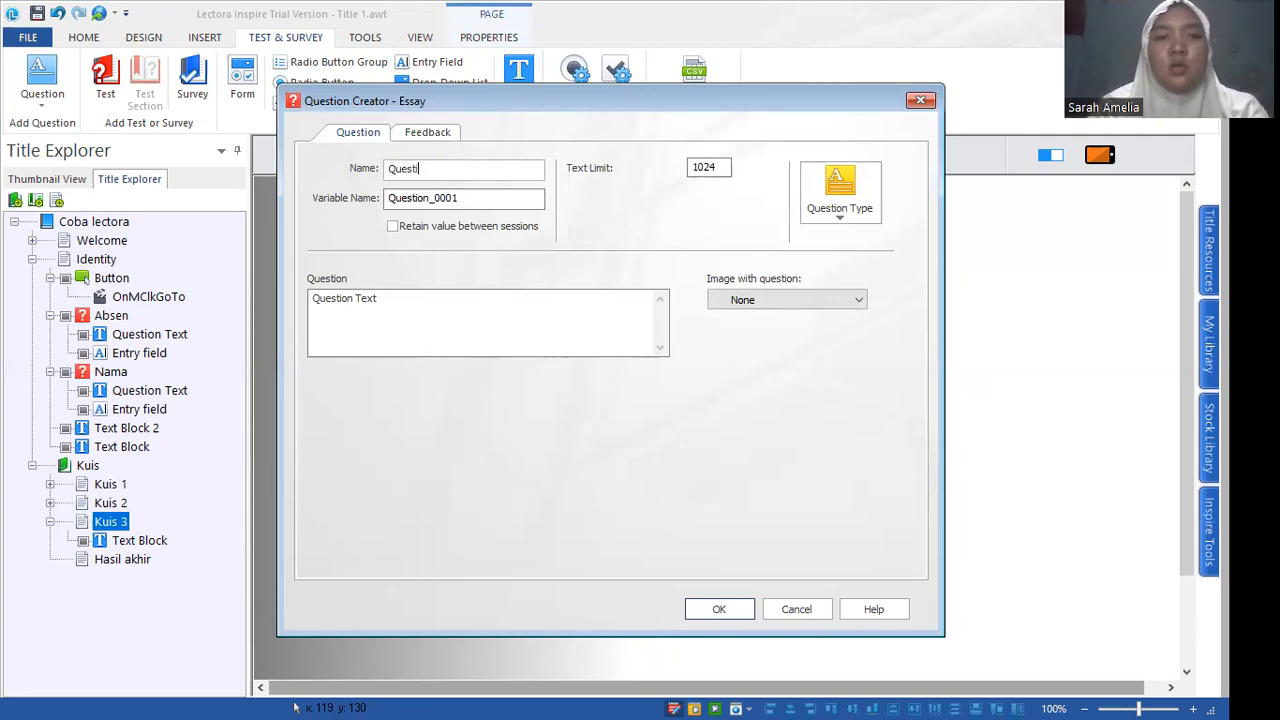
key("BackSpace")
key("BackSpace")
key("BackSpace")
key("BackSpace")
key("BackSpace")
type("Kuis 3")
left_click(524, 197)
key("BackSpace")
key("BackSpace")
key("BackSpace")
key("BackSpace")
Enter the question text "Apakah kubus termasuk di dalam kelompok prisma? Jelaskan. (Isi menggunakan huruf kecil semua)" and create the question.
left_click(472, 315)
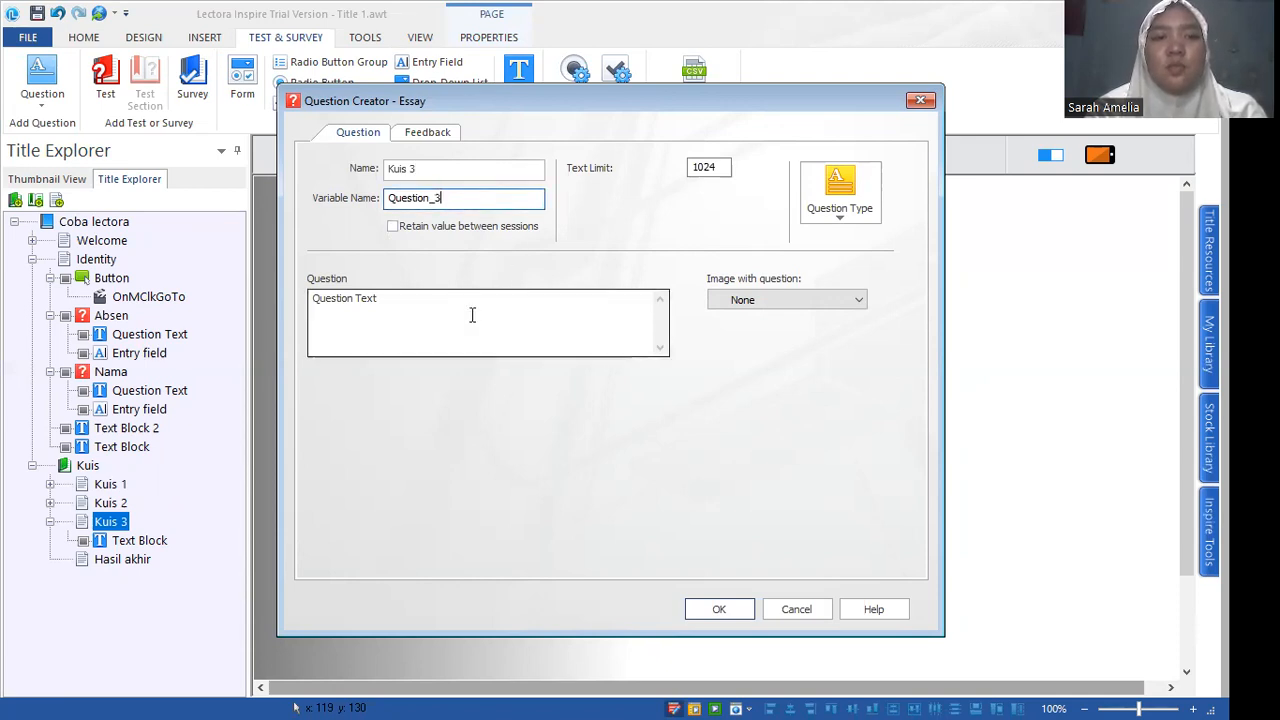
key("ctrl+a")
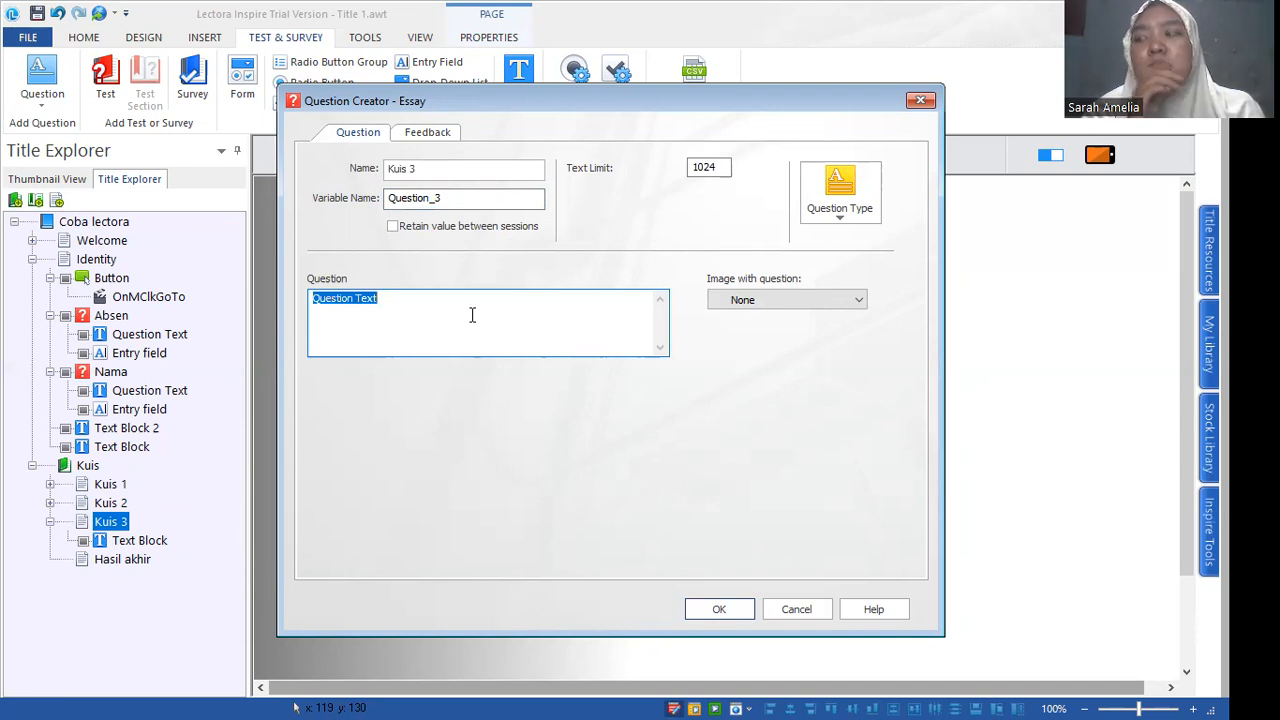
type("Apakah kubus termasuk di dalam")
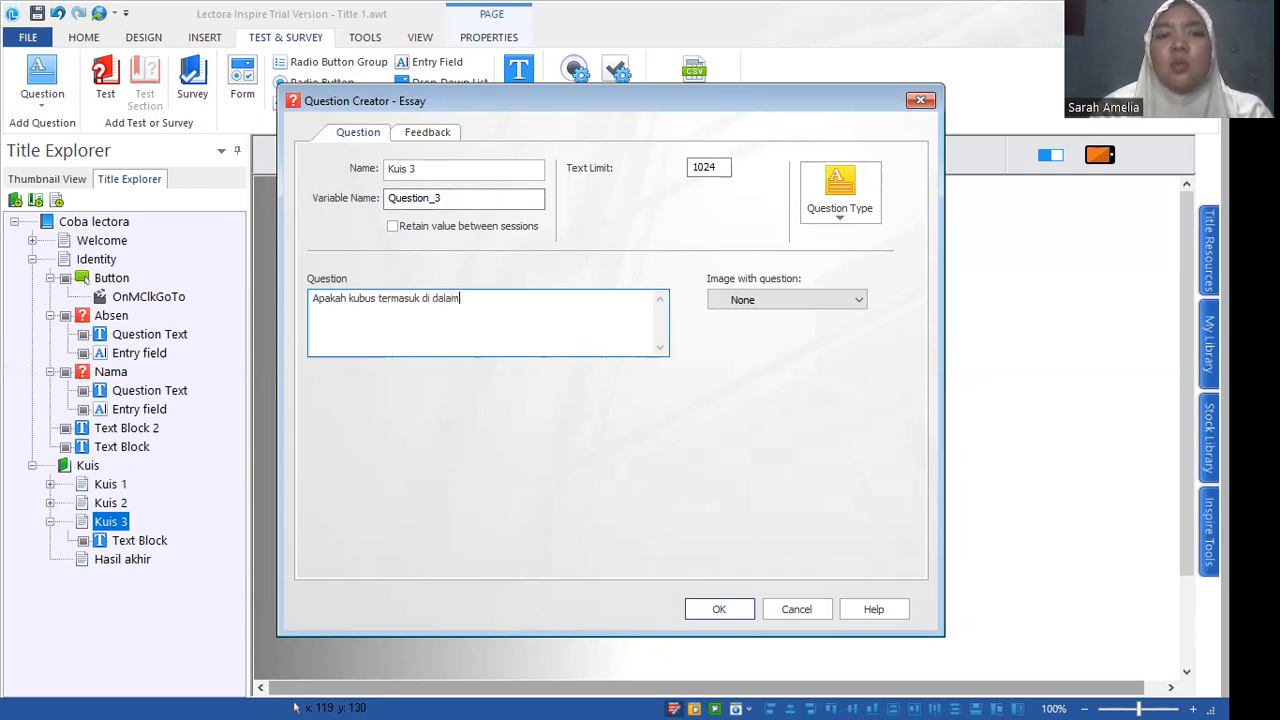
type(" kelompok prisma? Jika")
key("BackSpace")
key("BackSpace")
key("BackSpace")
type("elaskan.")
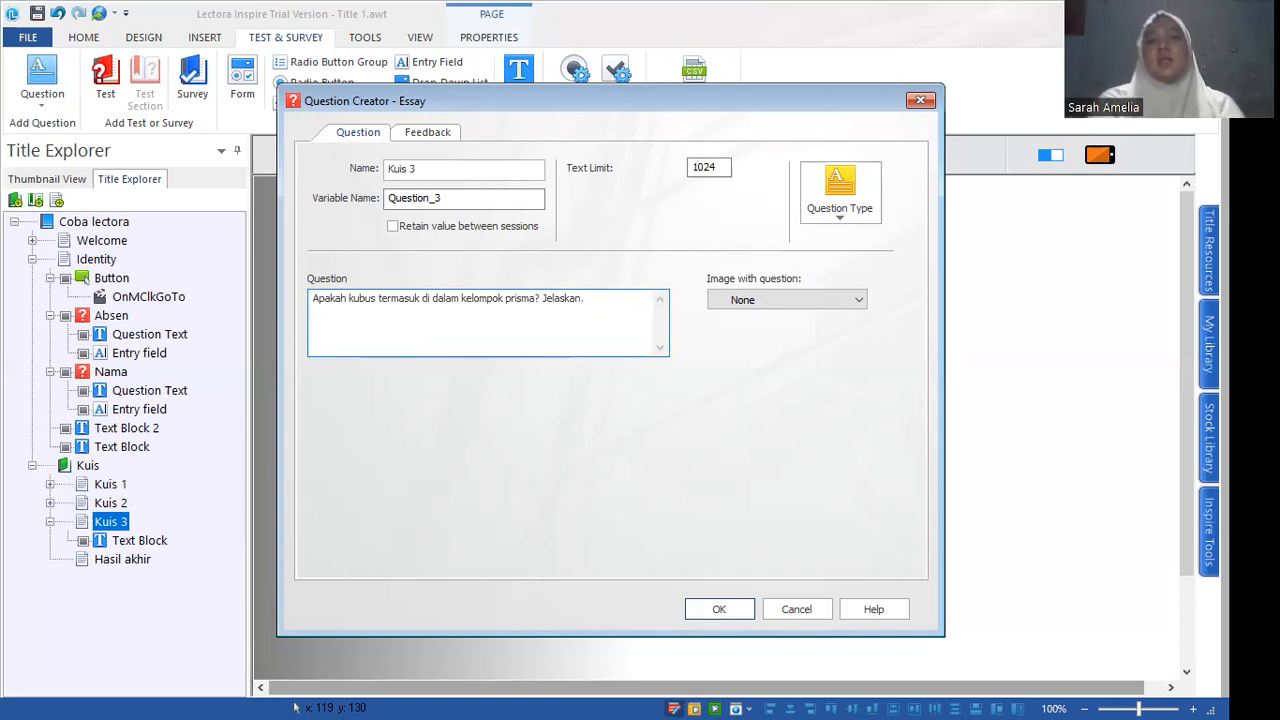
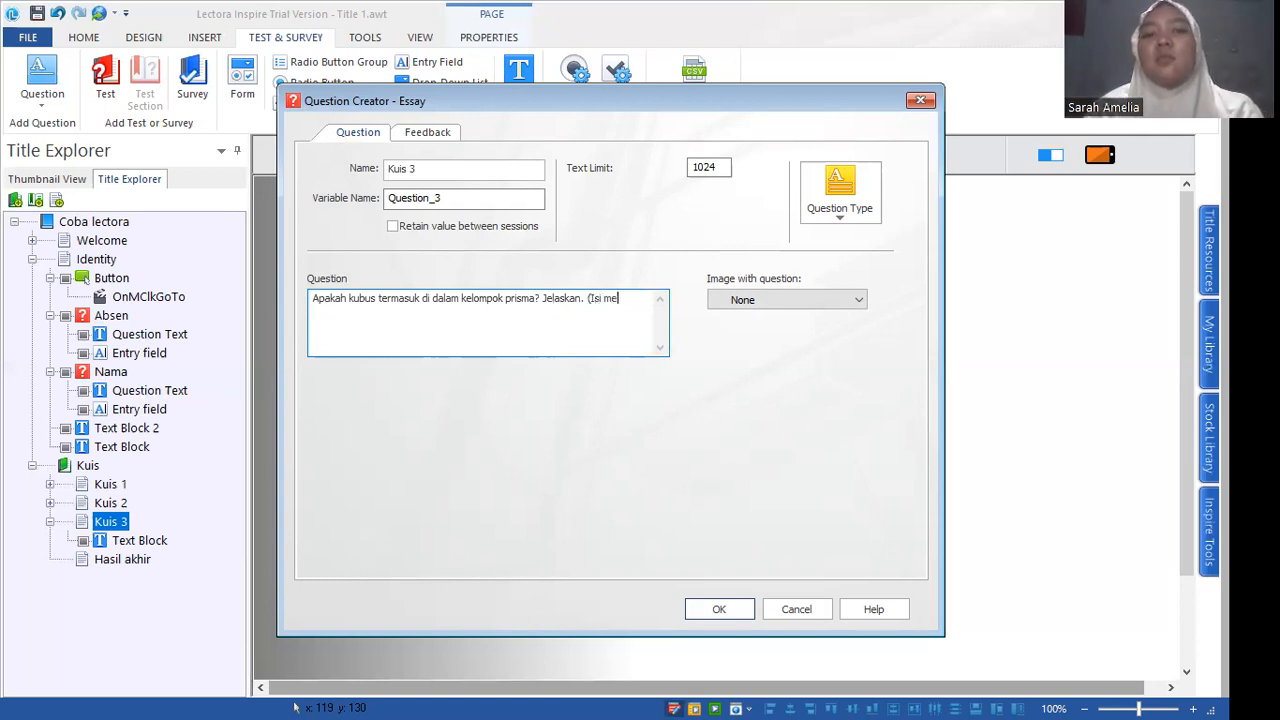
type("nakan h")
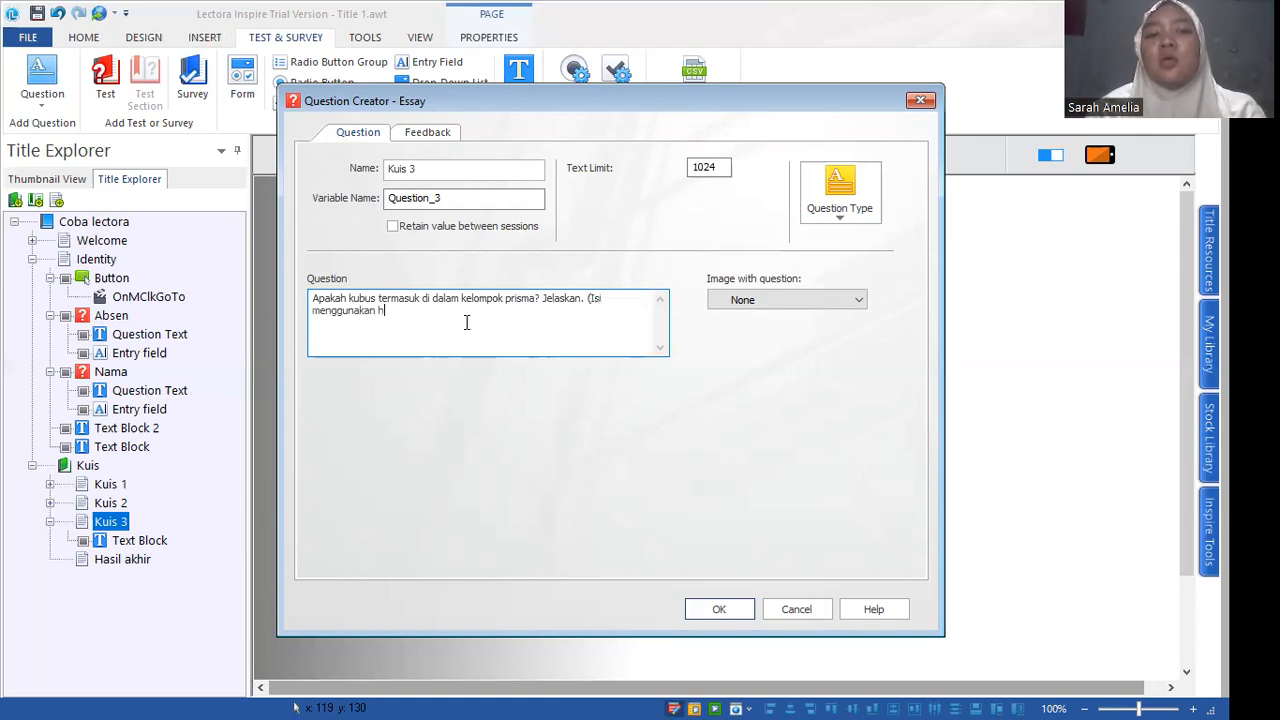
type("uruf kecil semua)")
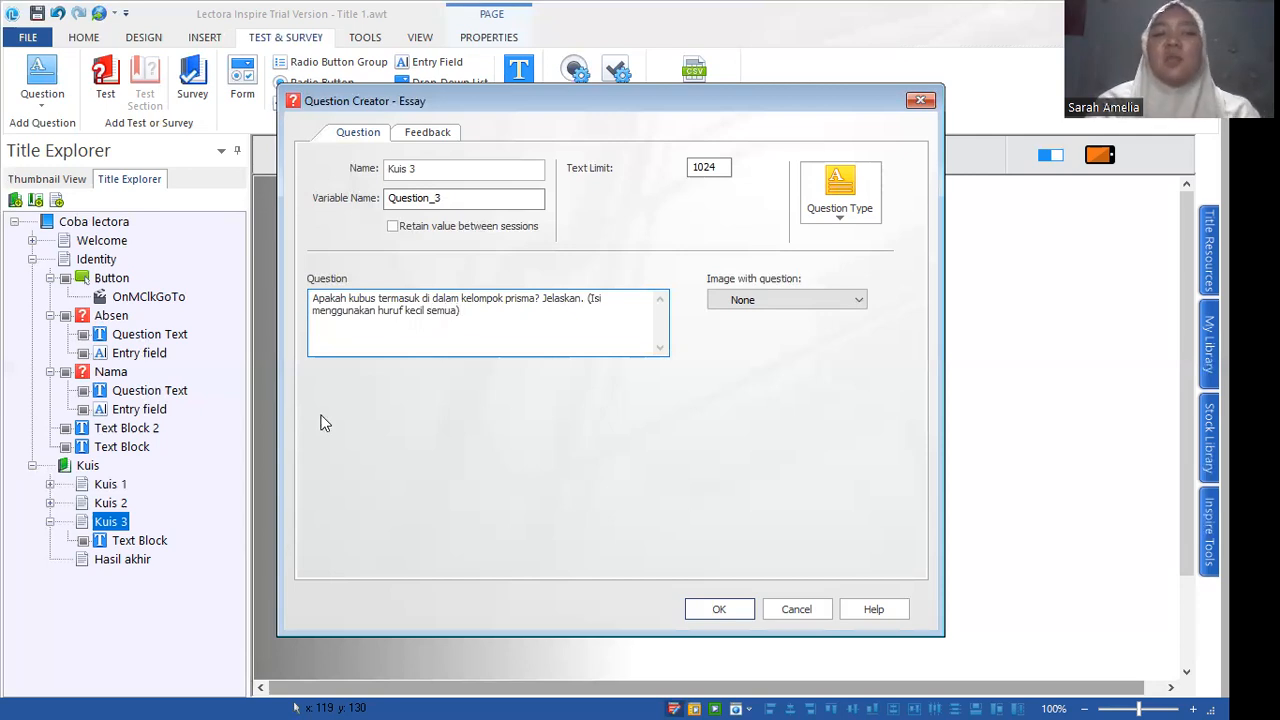
left_click(743, 609)
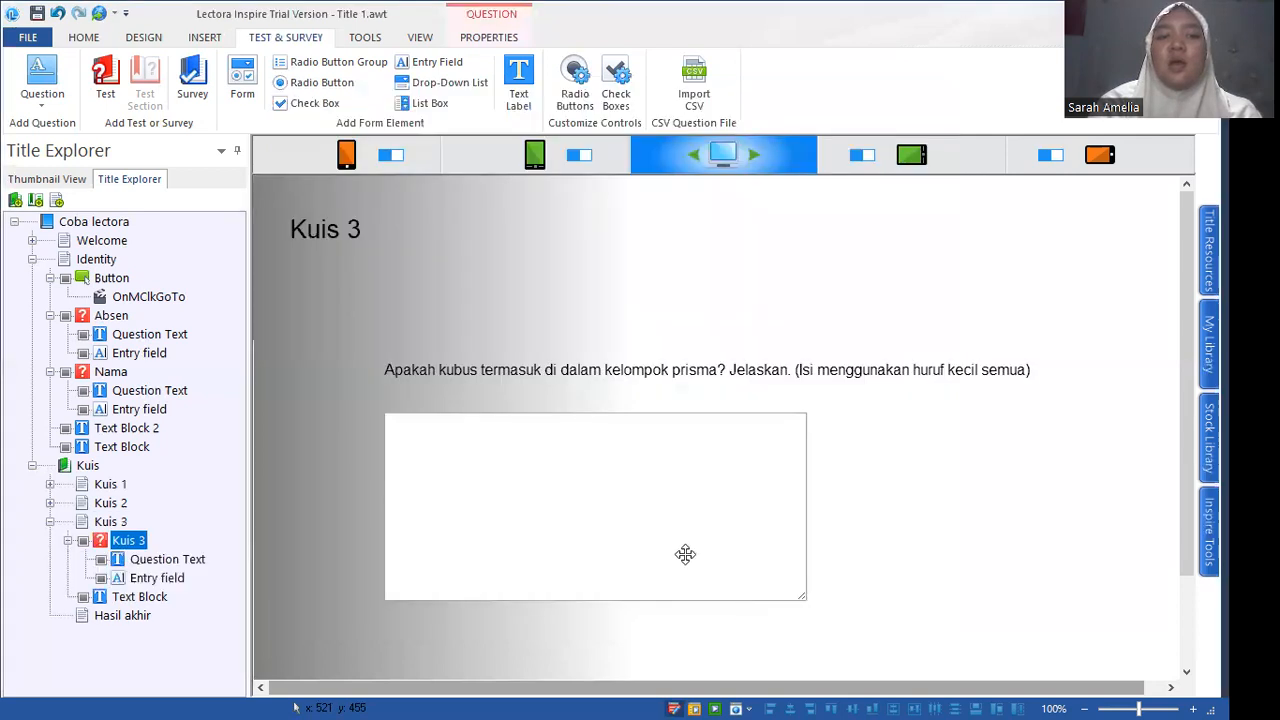
Move the essay question just below the Kuis 3 heading and replace the period after "Jelaskan" with an exclamation mark.
left_click(614, 380)
left_click_drag(614, 380, 514, 272)
left_click(760, 418)
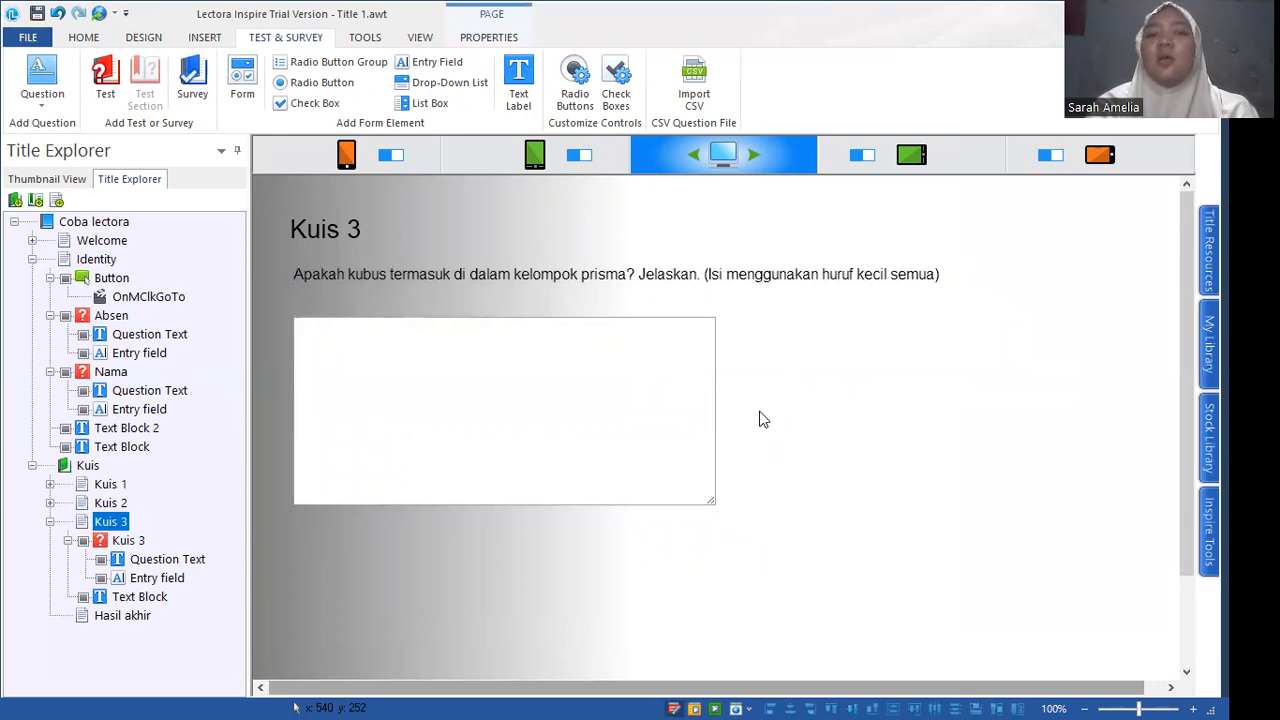
double_click(685, 277)
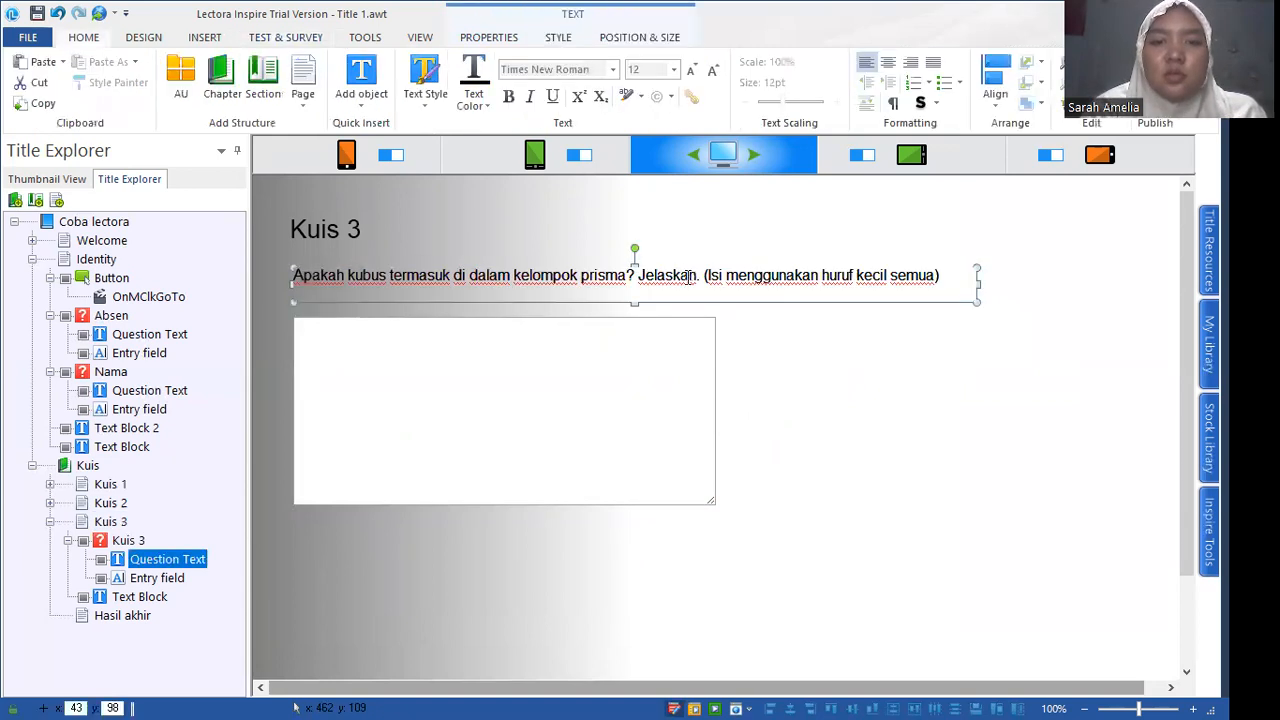
type("!")
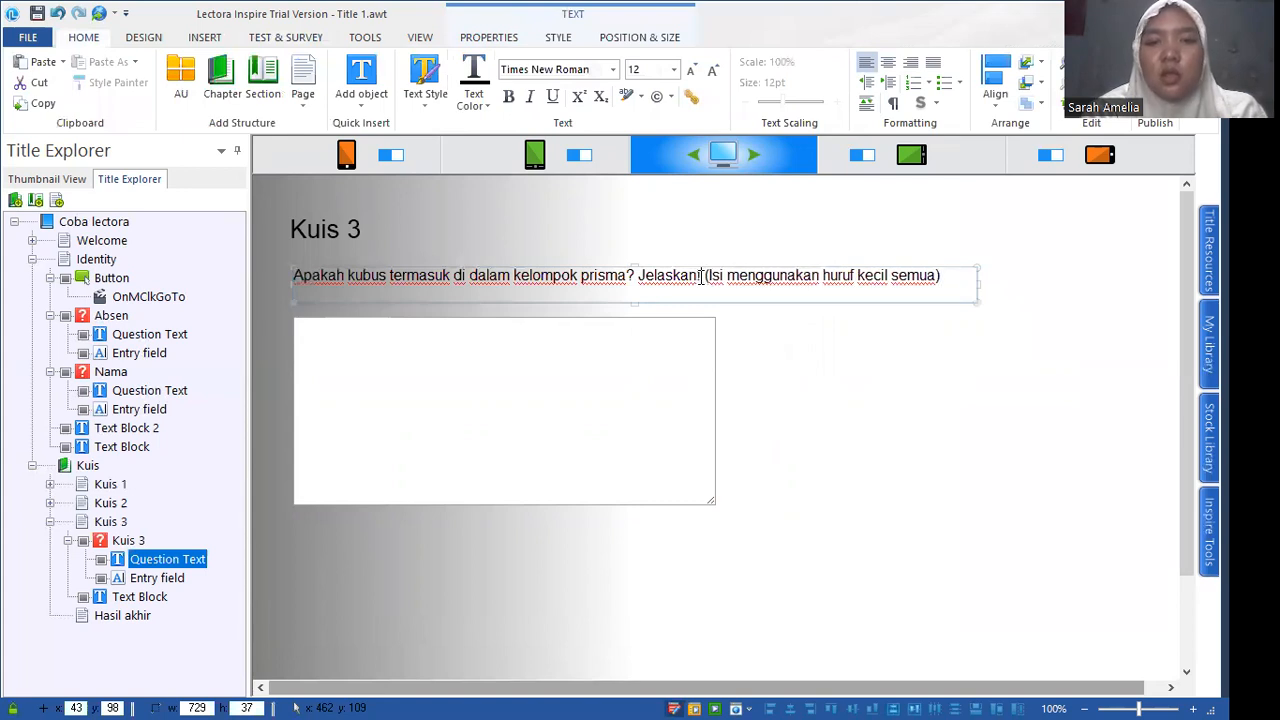
Add a button to the Kuis 3 page and place it below and right of the answer box, at about x 699, y 388.
left_click(817, 374)
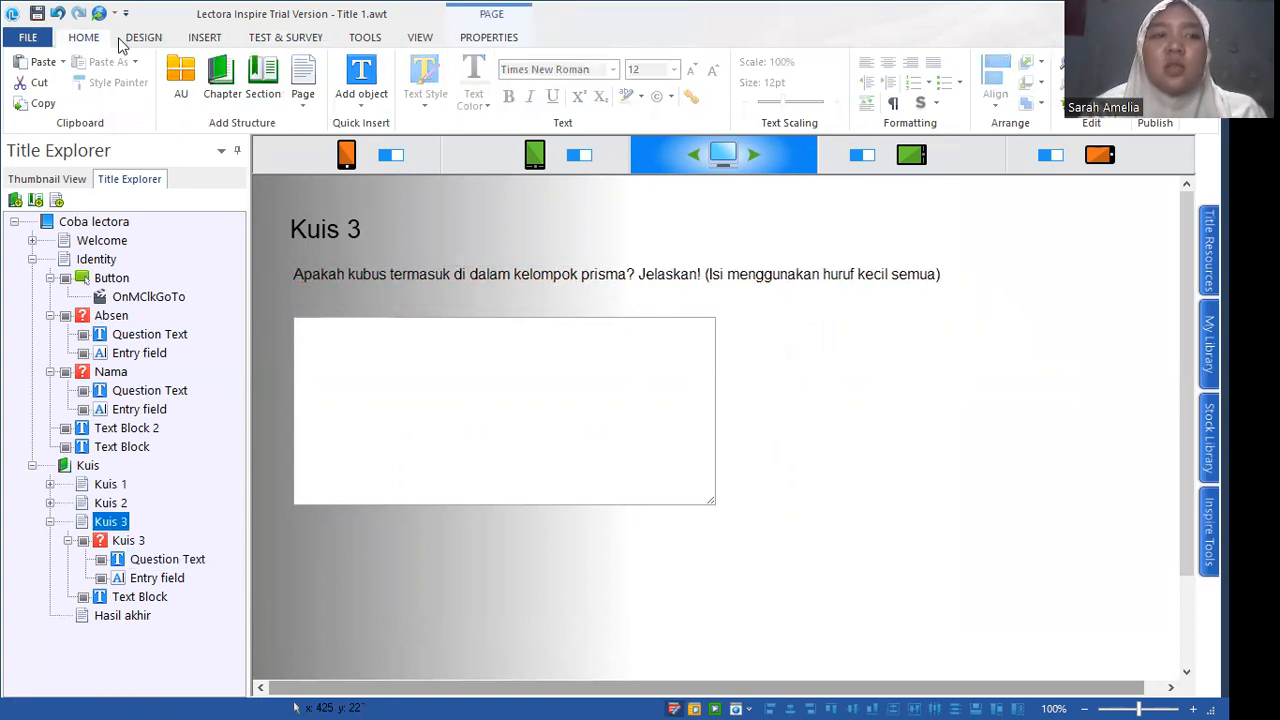
left_click(207, 38)
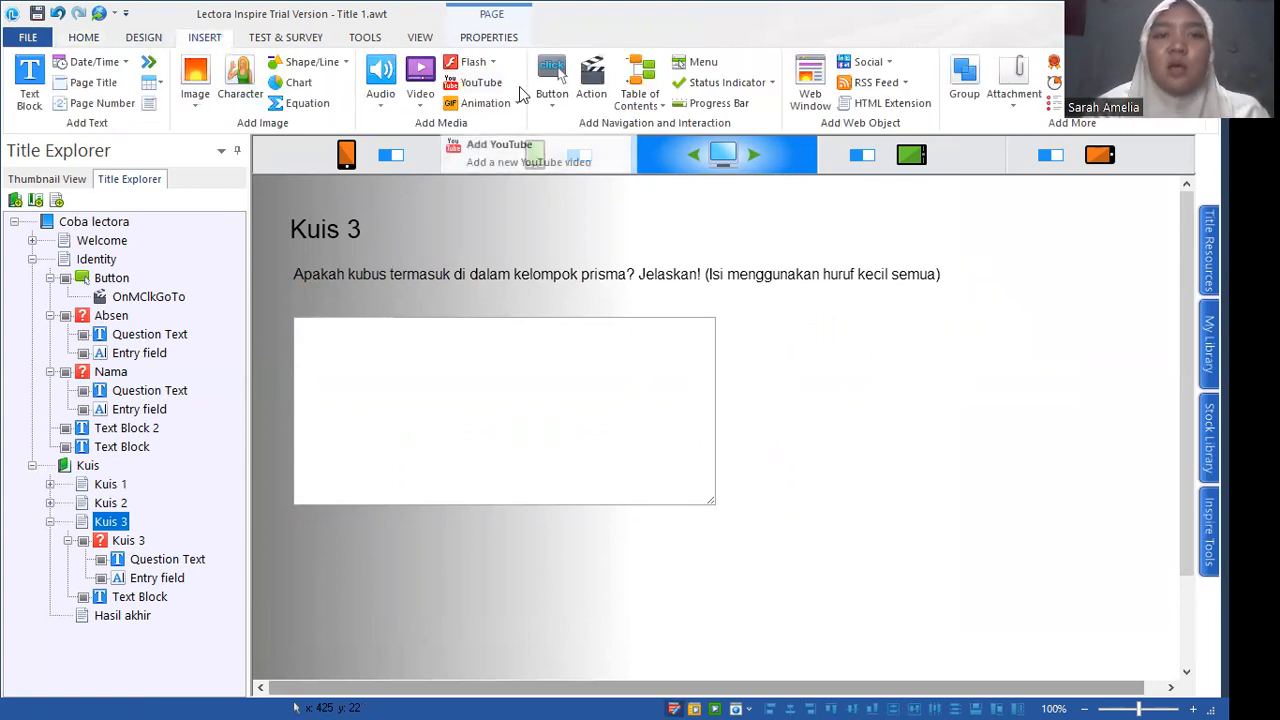
left_click(553, 70)
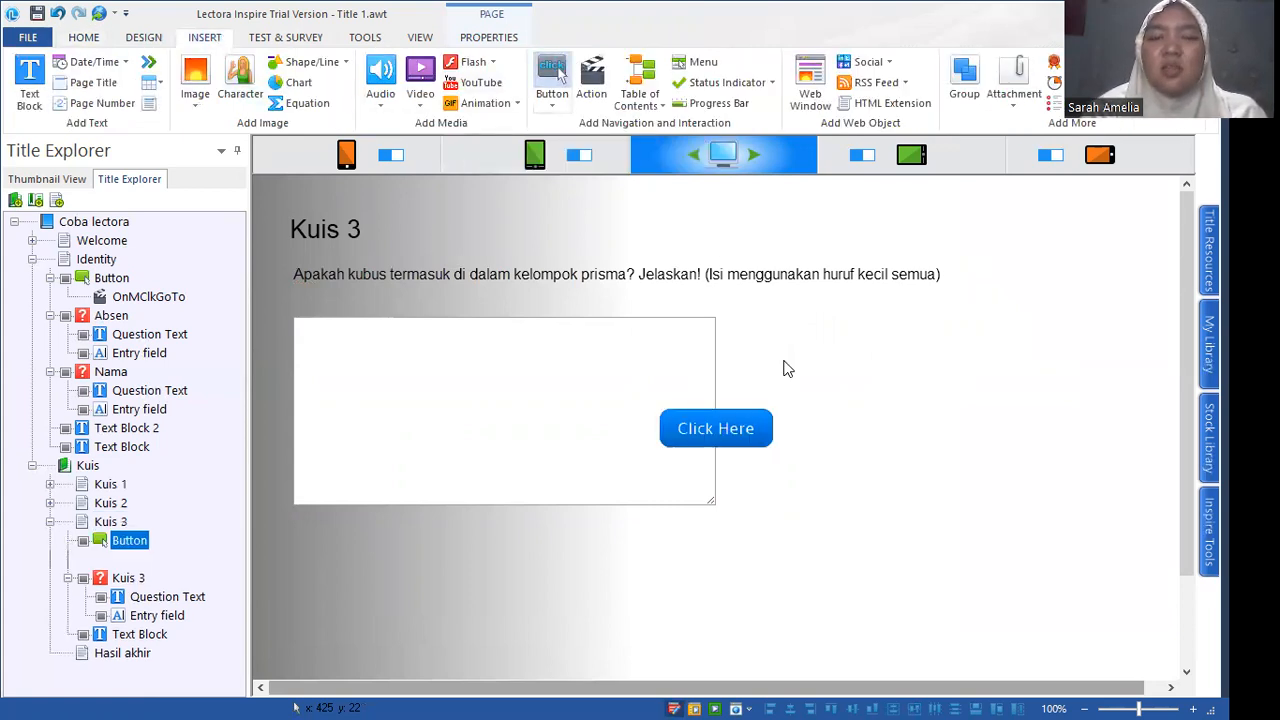
left_click(730, 416)
left_click_drag(730, 416, 978, 547)
Replace the label of the new Kuis 3 button with "Finish".
double_click(982, 553)
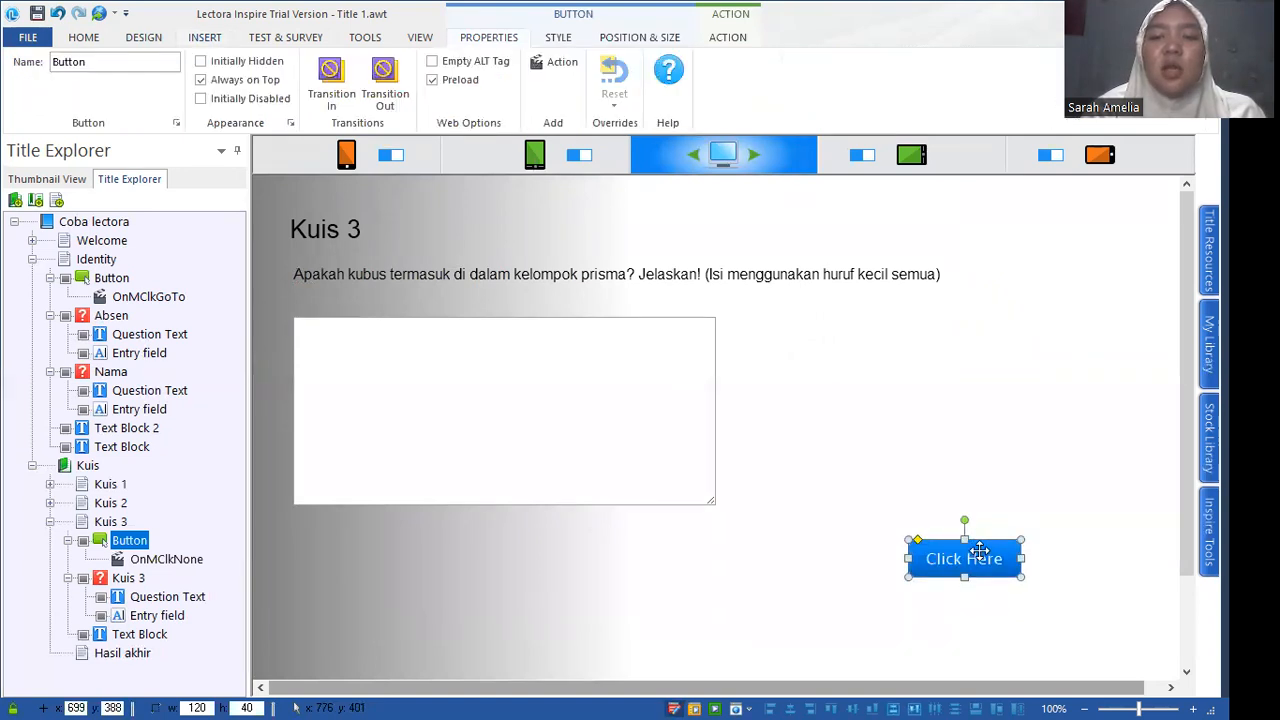
key("BackSpace")
type("F")
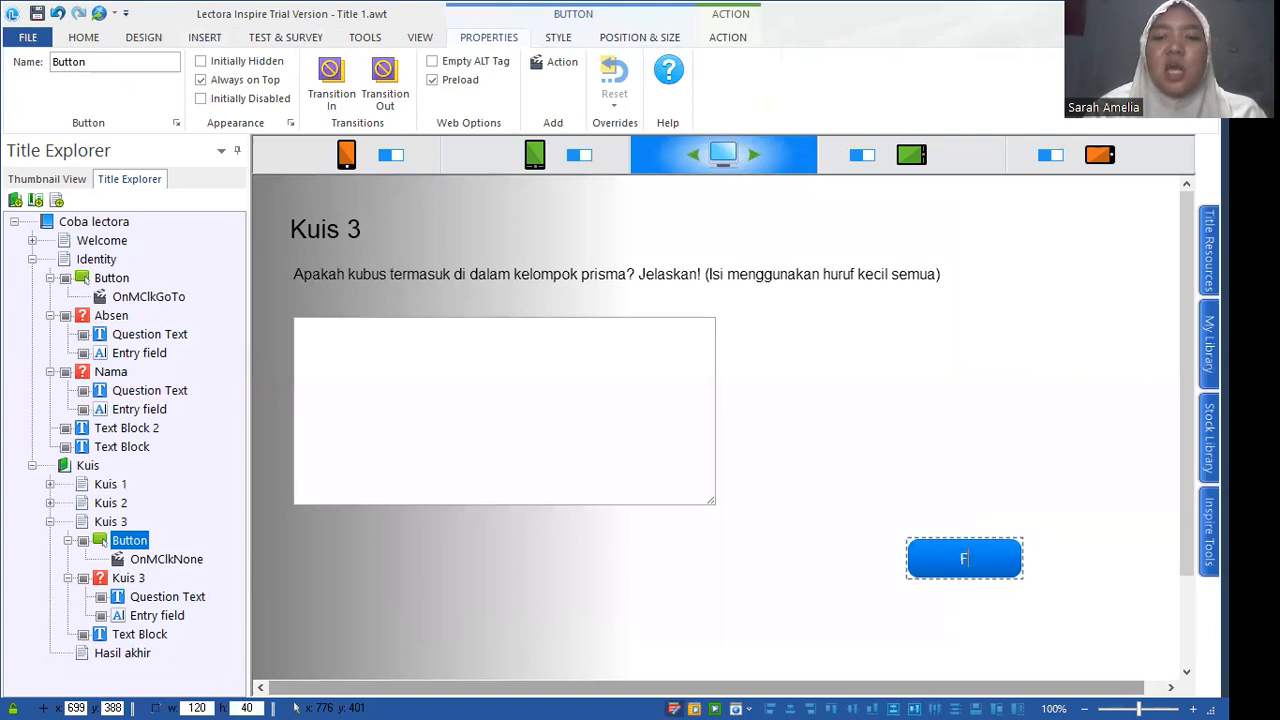
type("inish")
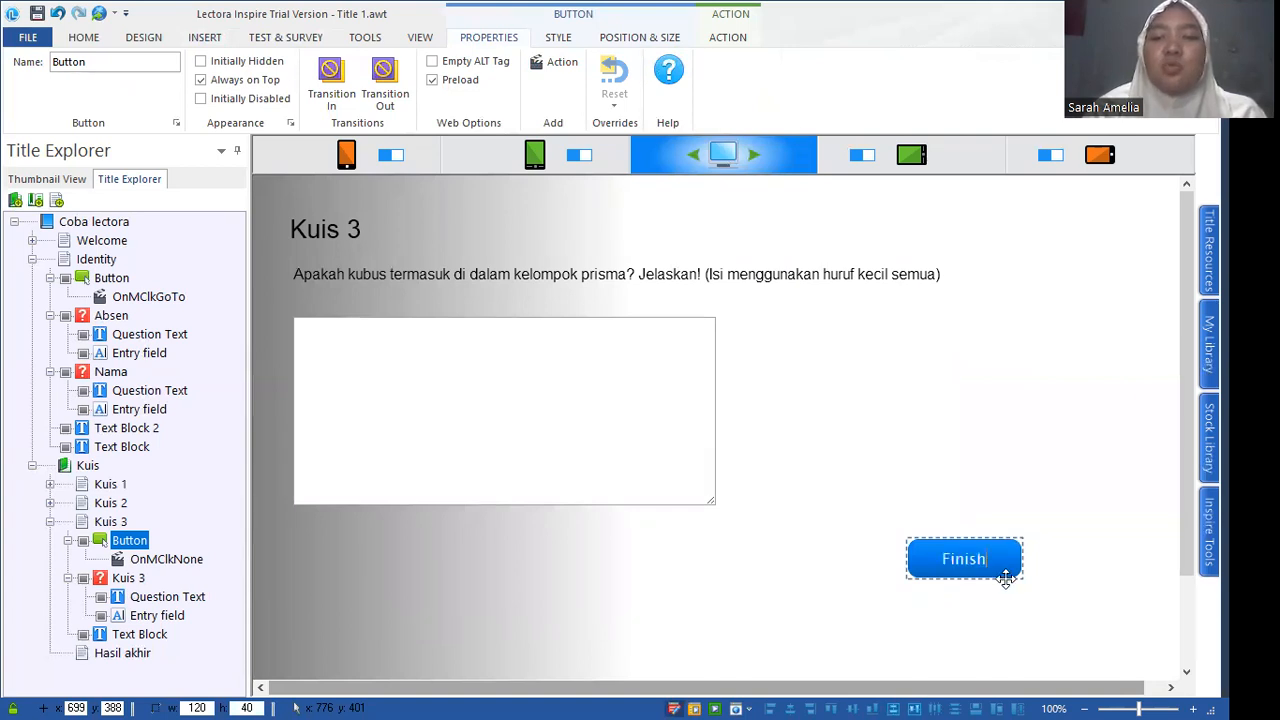
left_click(1004, 530)
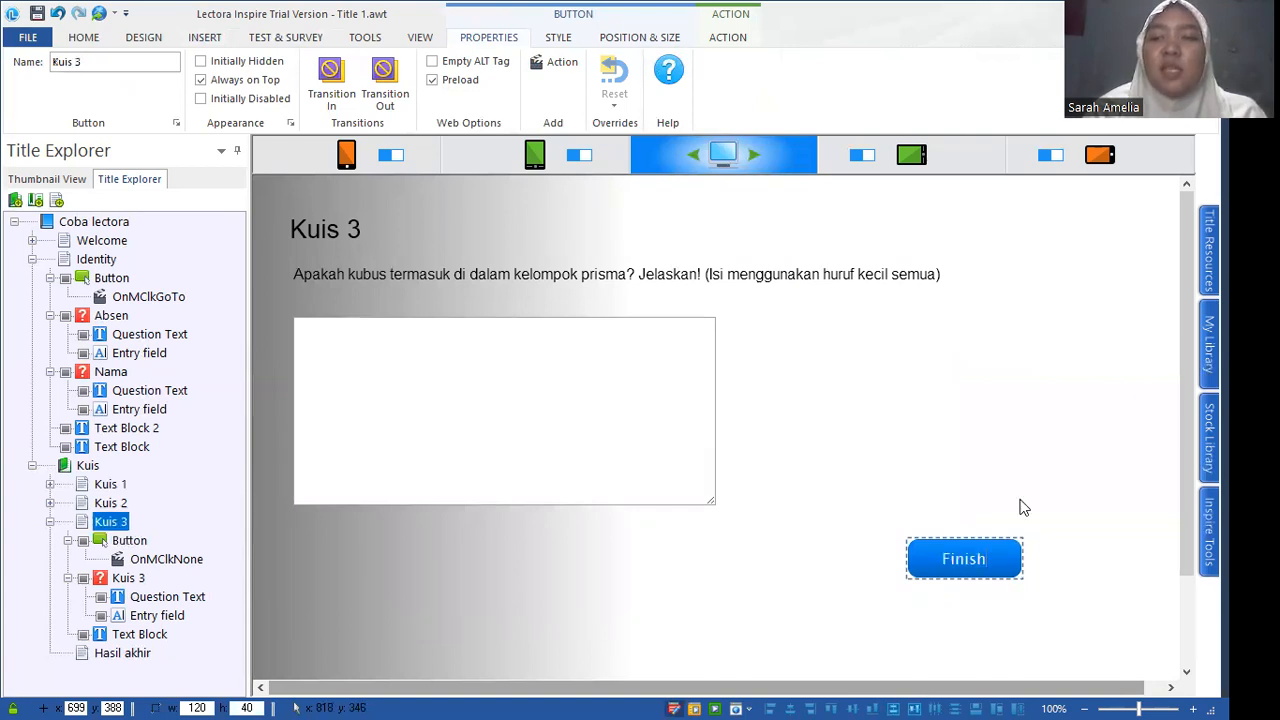
Change the Finish button to the fully rounded pill shape with a grey fill.
left_click(982, 555)
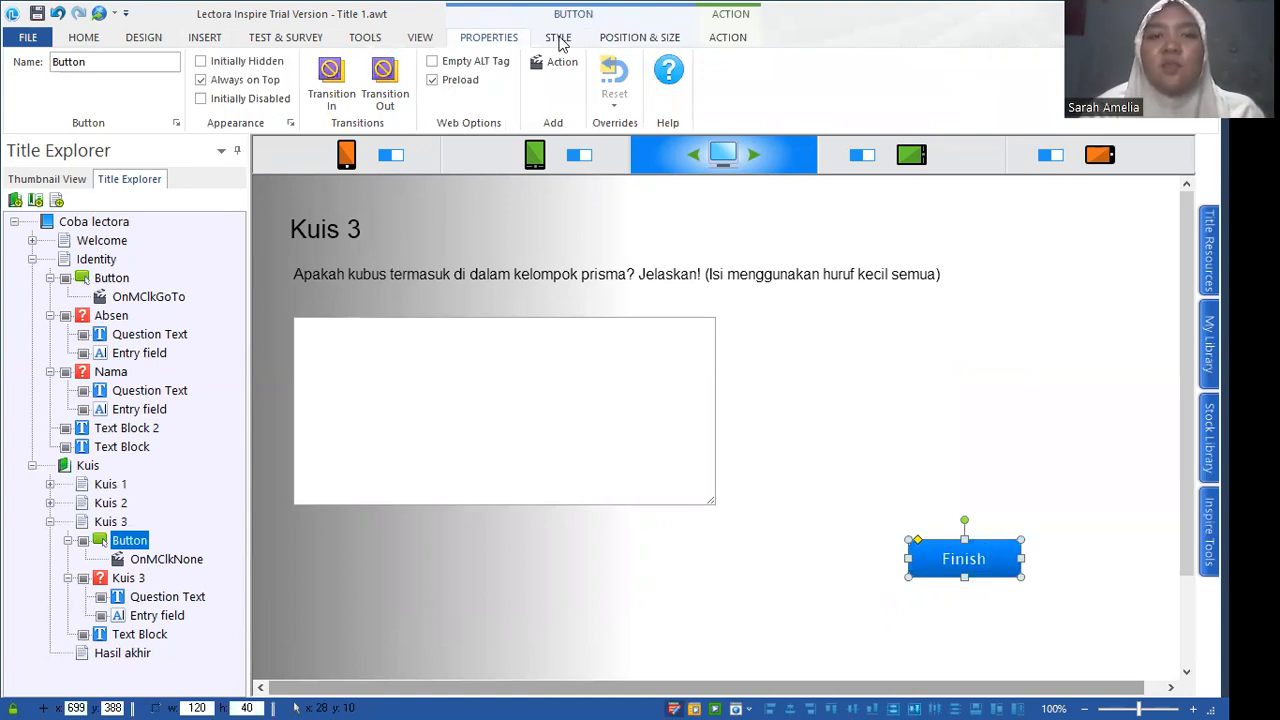
left_click(558, 38)
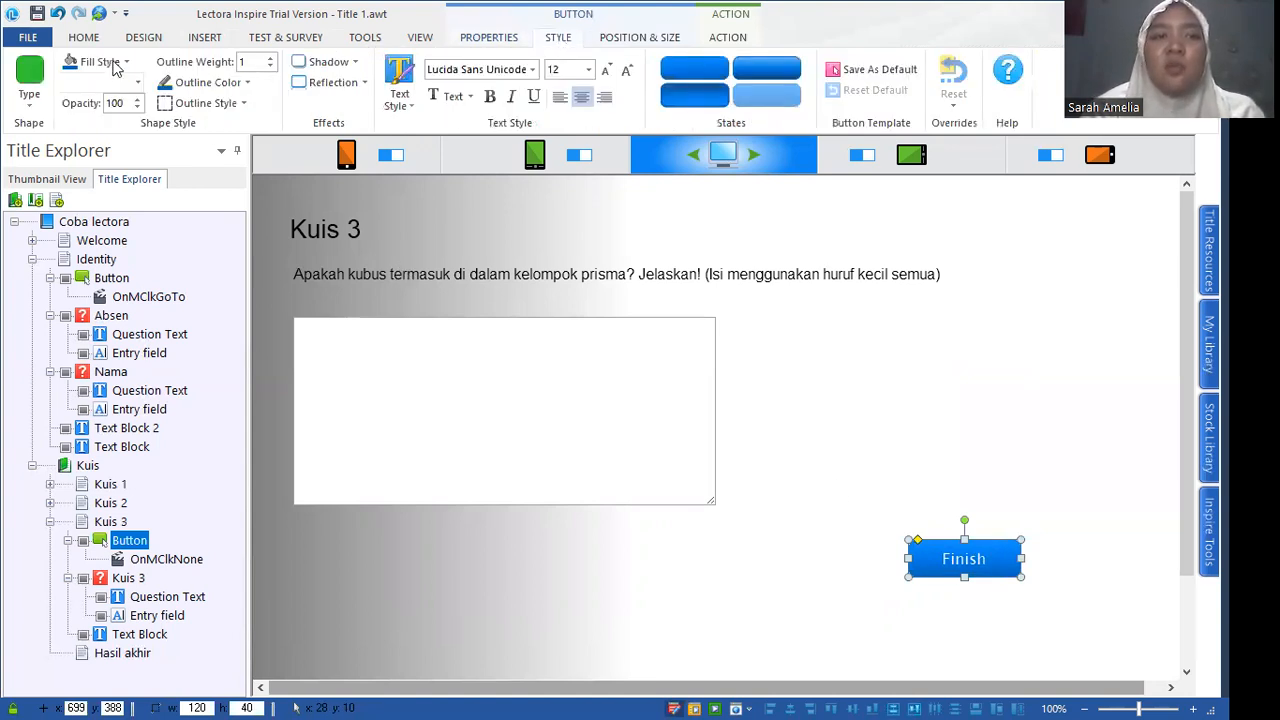
left_click(46, 100)
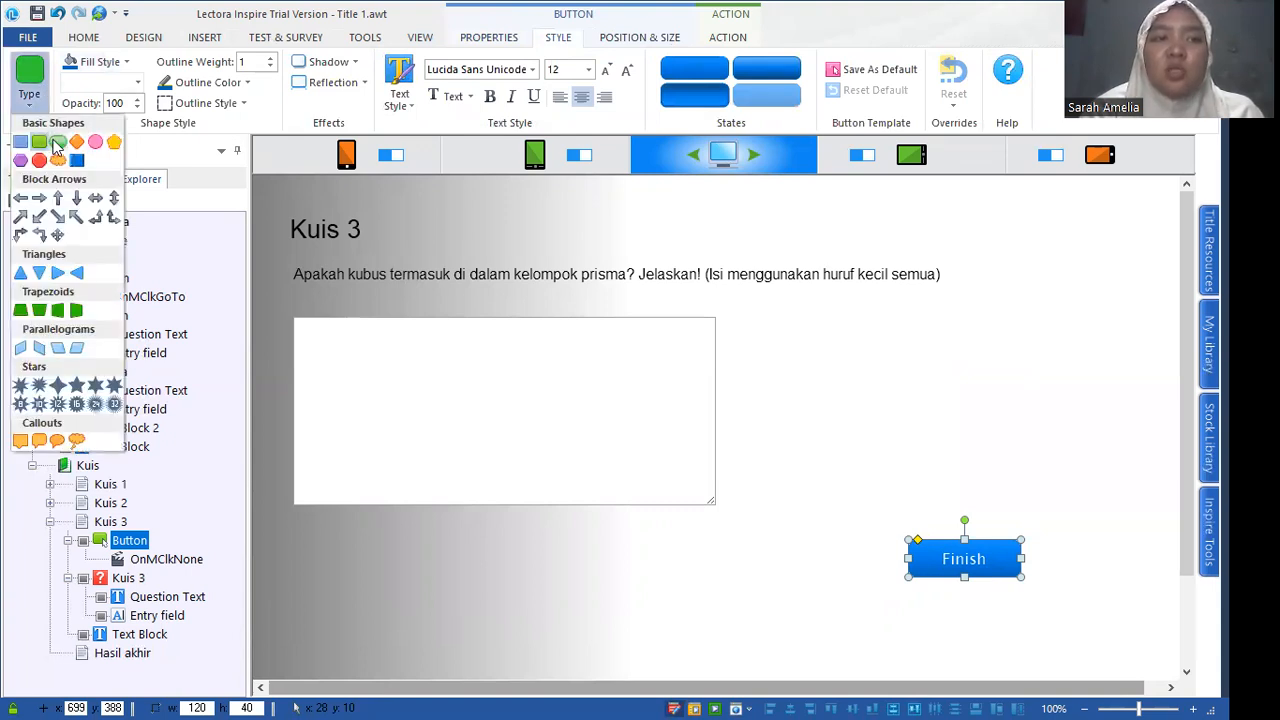
left_click(58, 142)
left_click(104, 64)
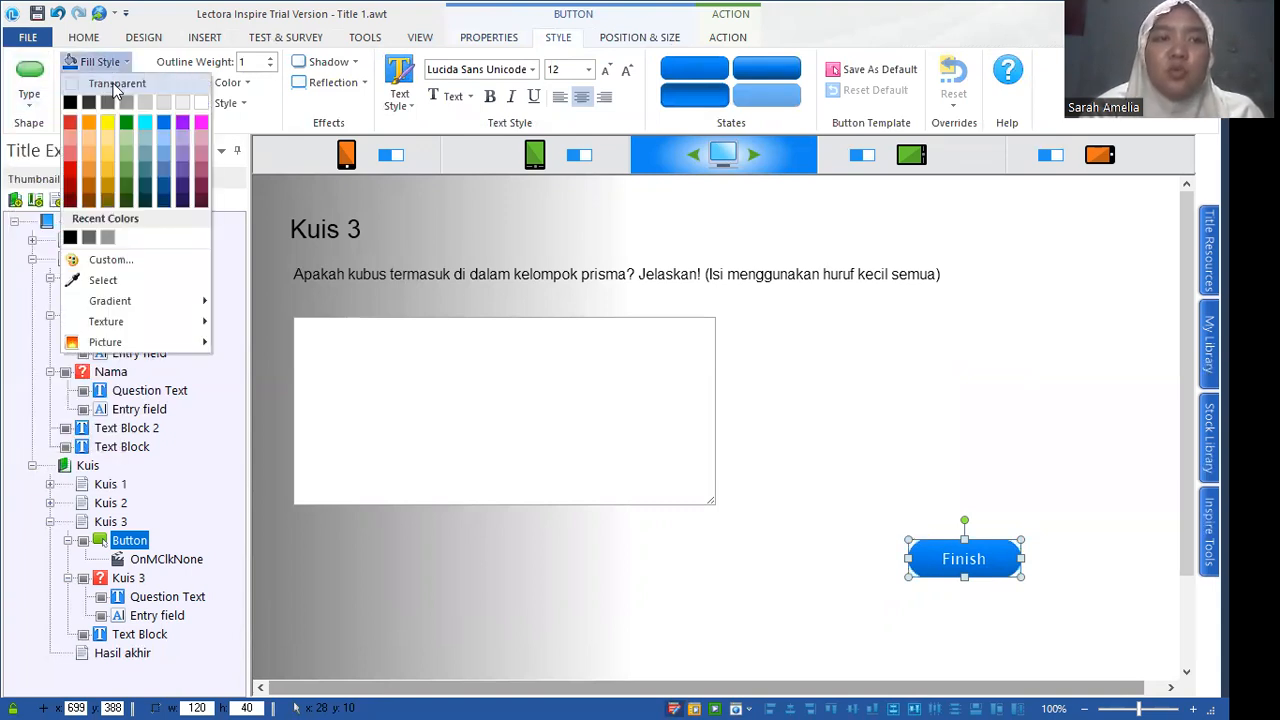
left_click(126, 102)
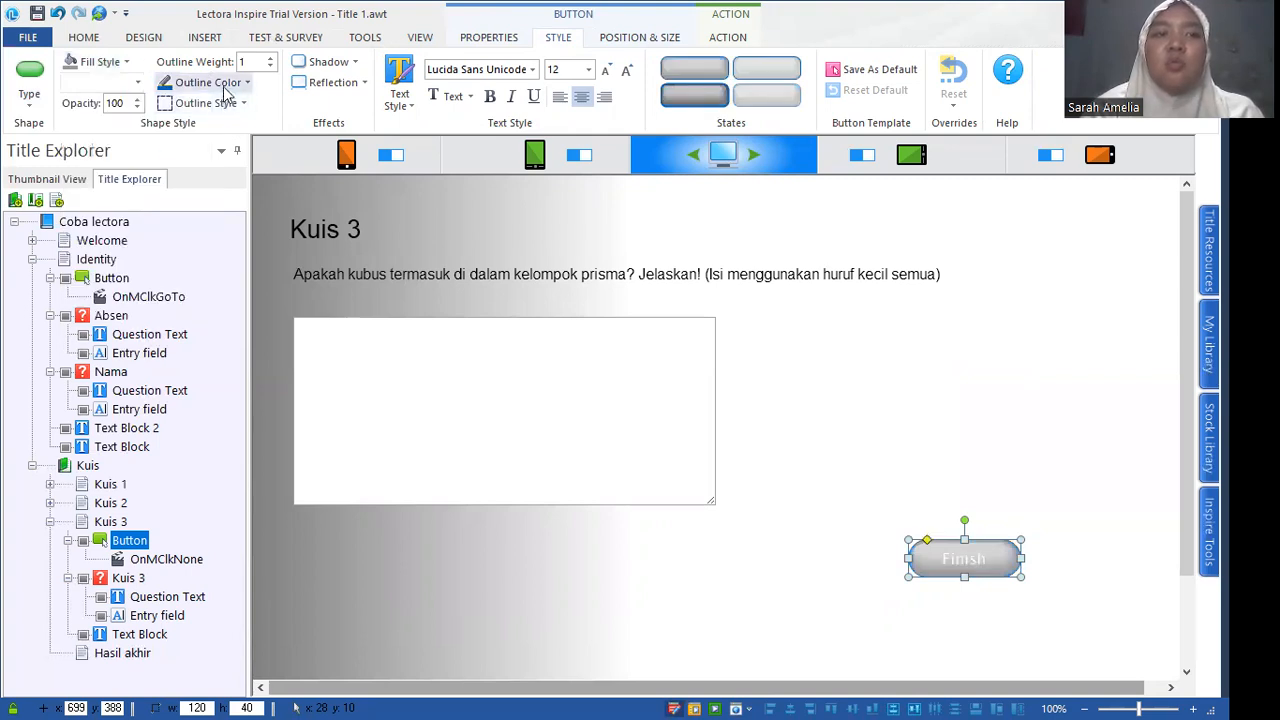
Set the Finish button's outline color to dark grey and its text color to black.
left_click(208, 83)
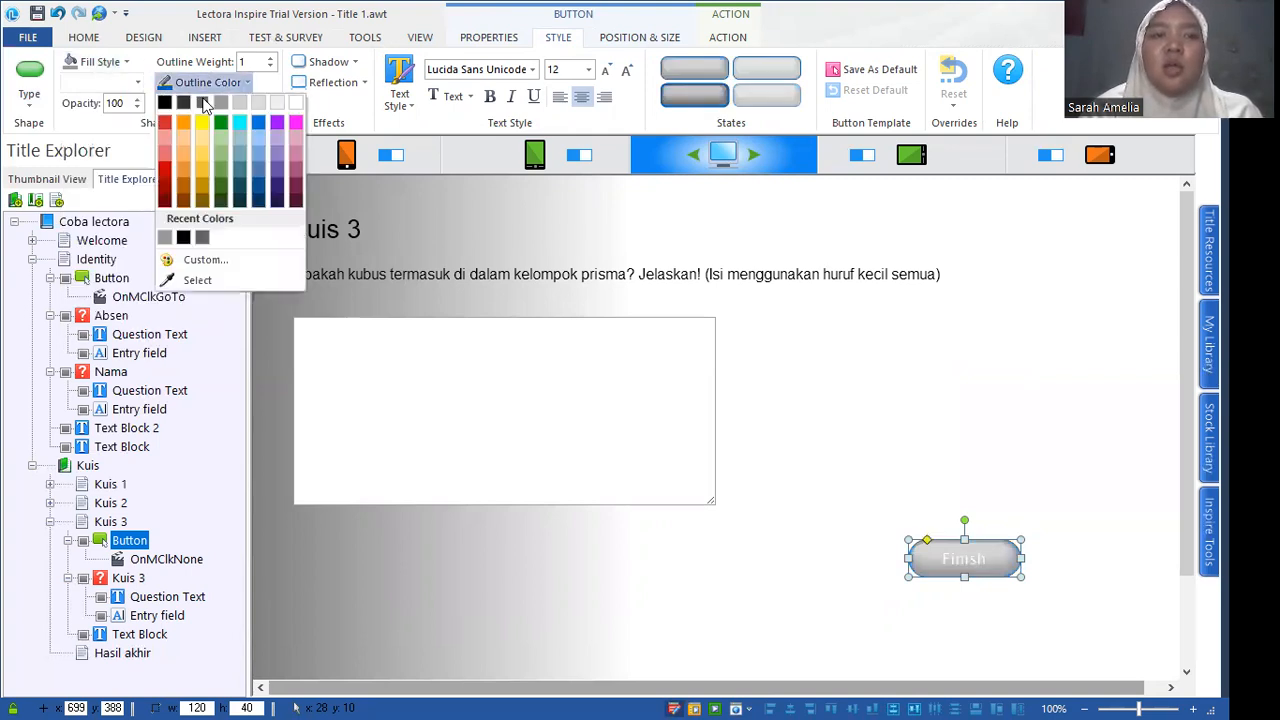
left_click(204, 102)
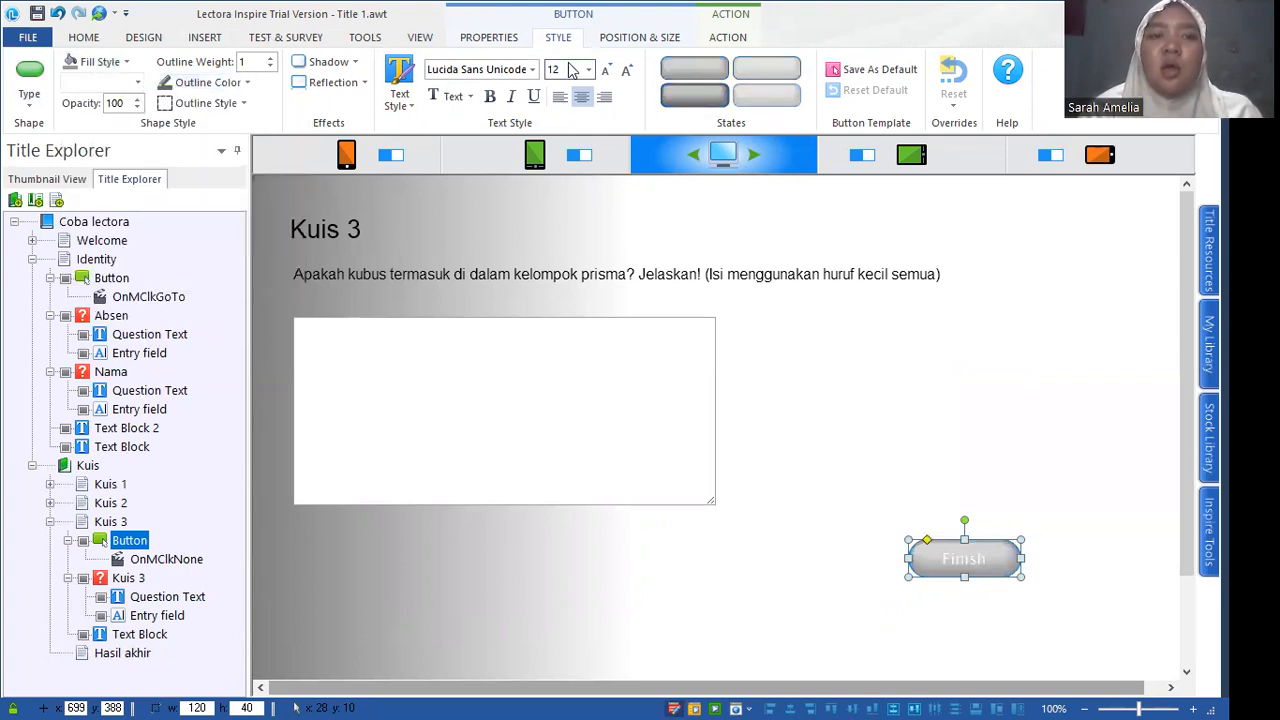
left_click(471, 97)
left_click(435, 116)
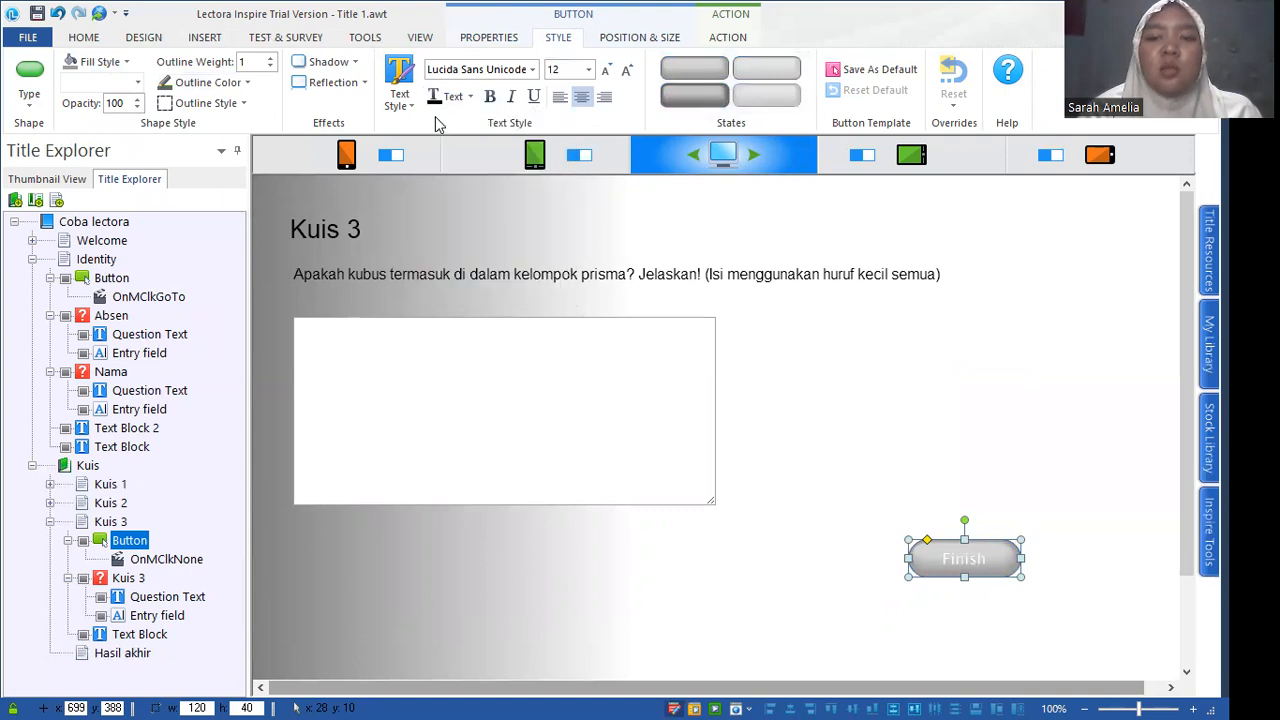
left_click(1003, 488)
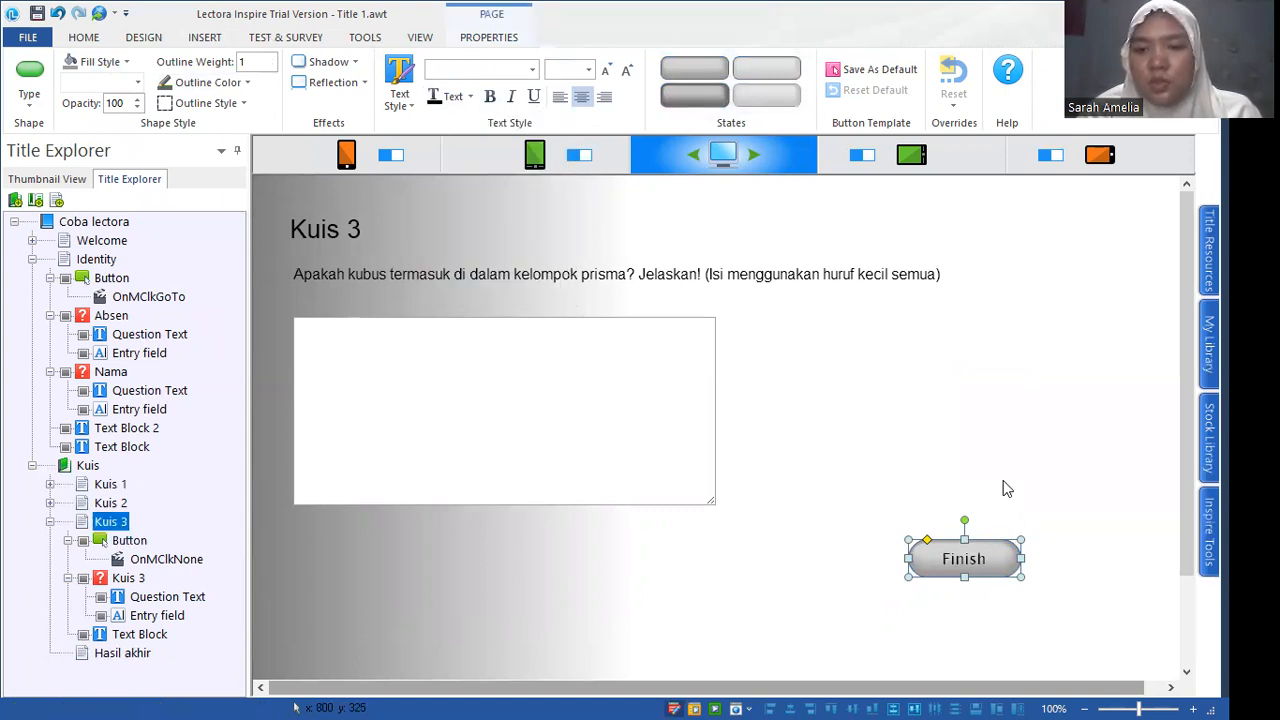
Set the Finish button's mouse-click action to Go To with Next Page as the target.
left_click(986, 540)
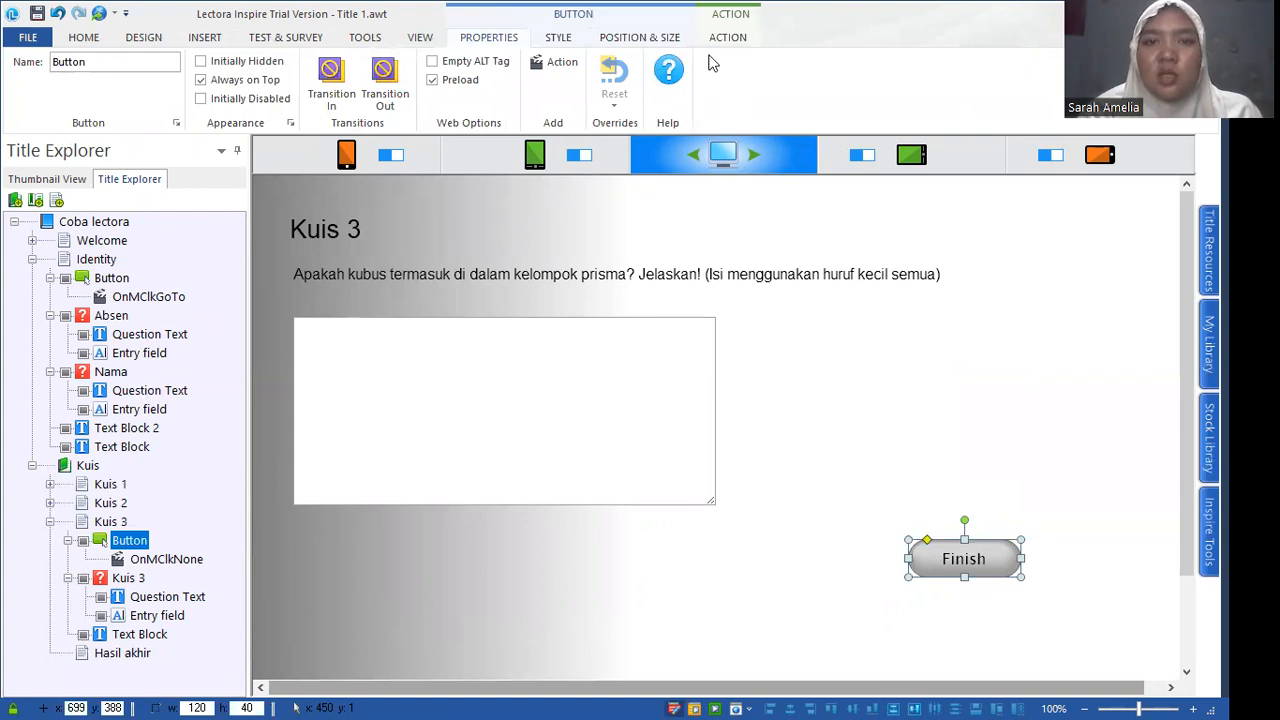
left_click(735, 40)
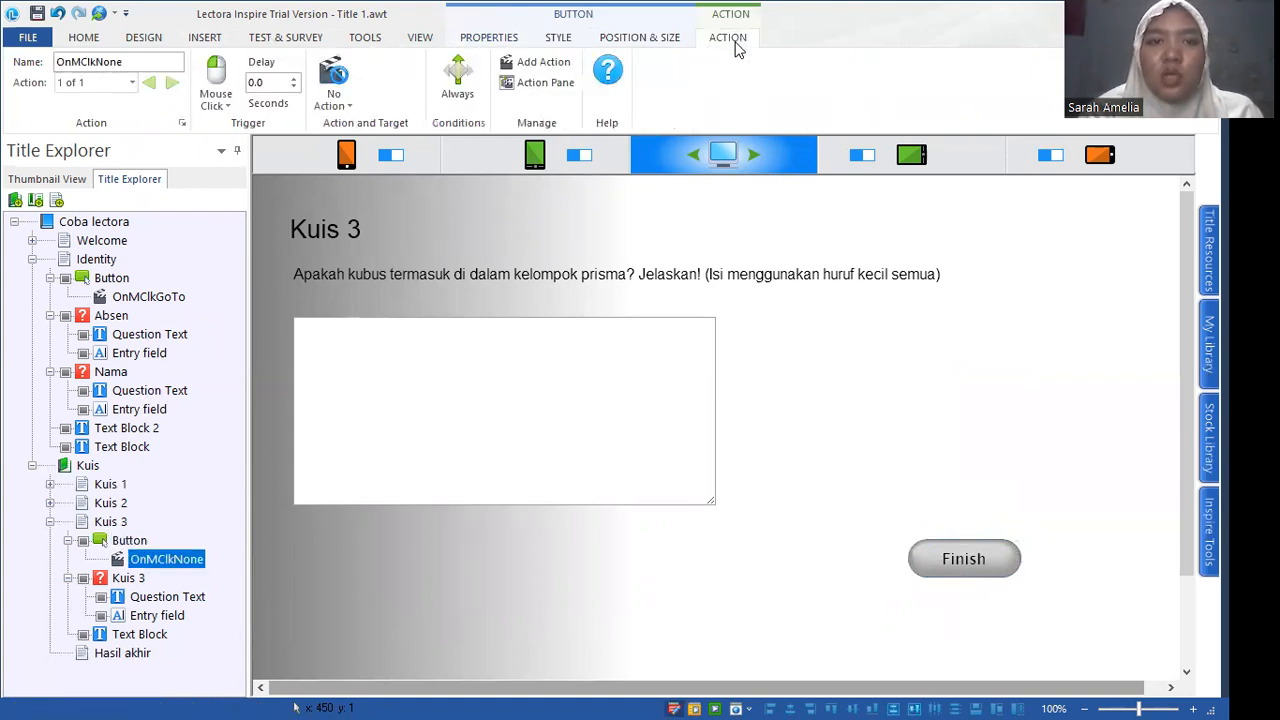
left_click(333, 80)
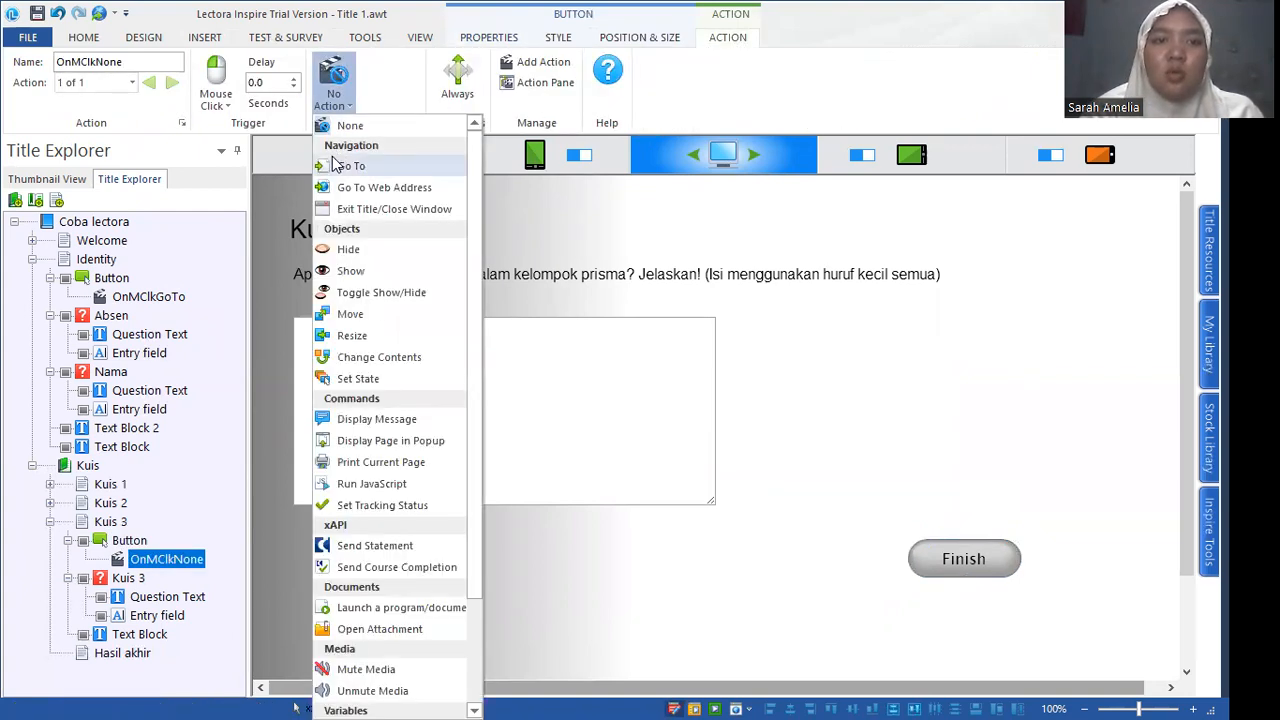
left_click(340, 166)
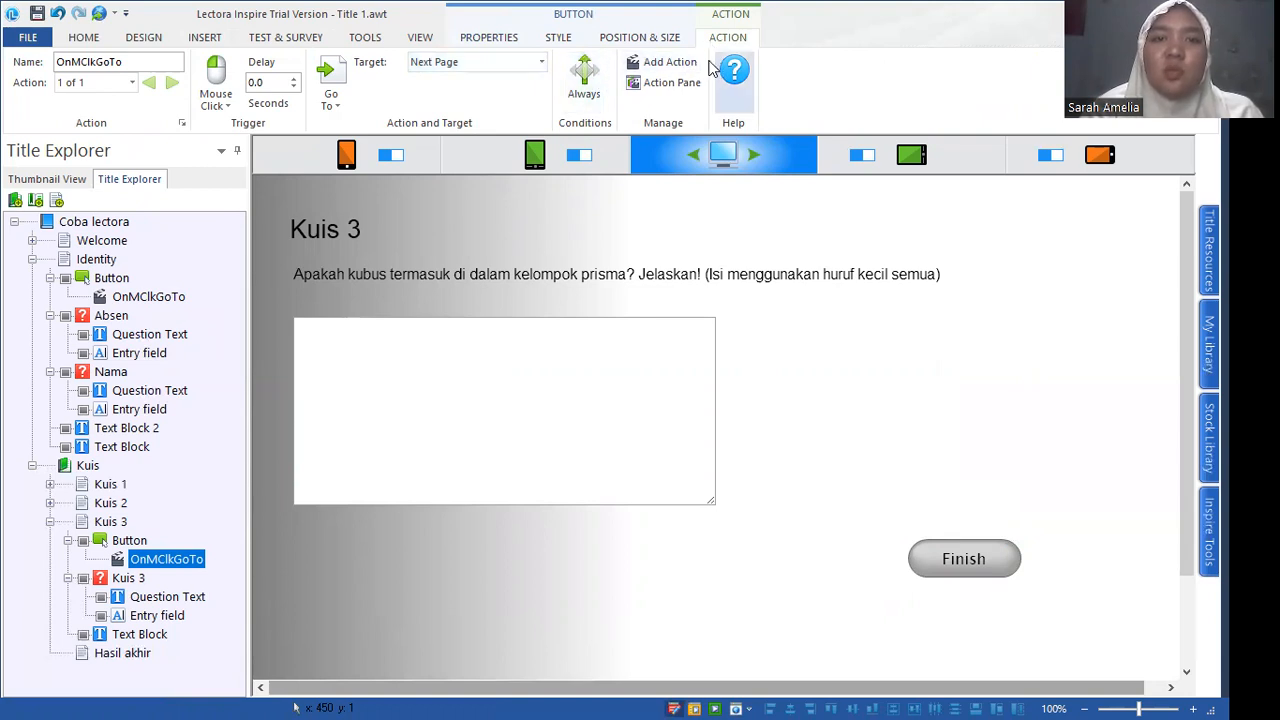
Add a second action to the Finish button, a Modify Variable action that adds 50 to the Hasil_akhir variable.
left_click(668, 63)
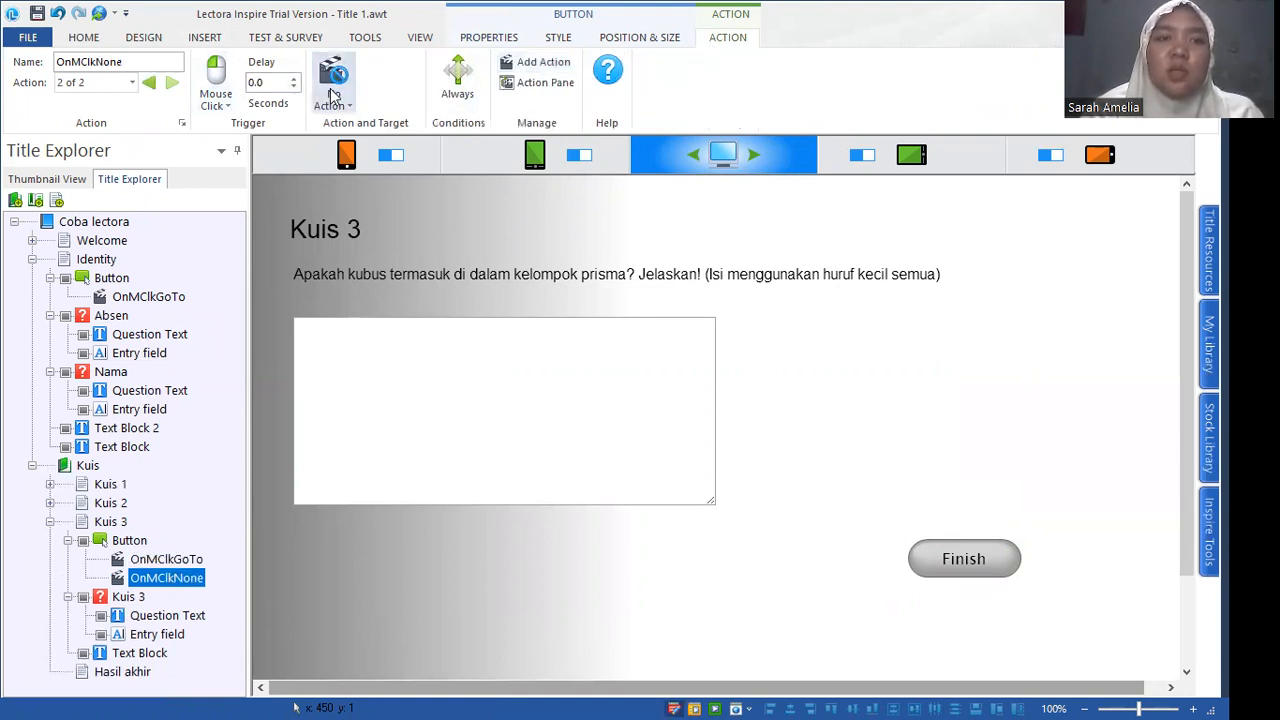
left_click(333, 95)
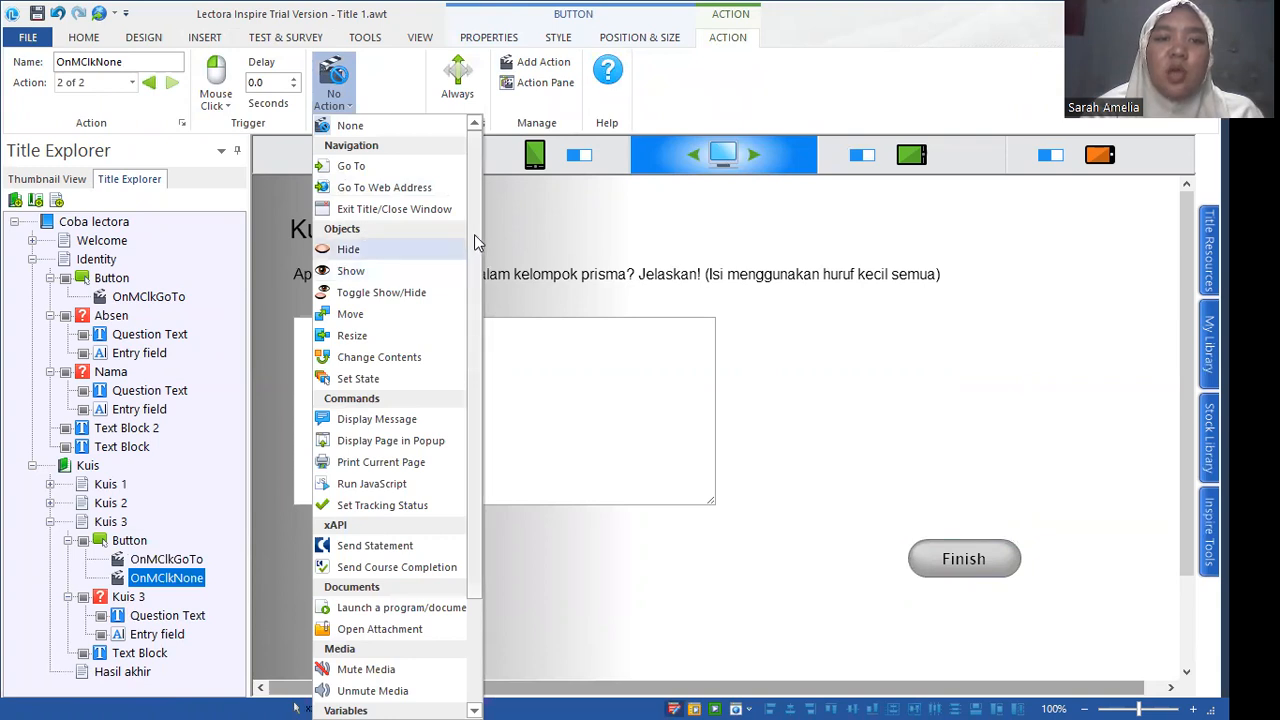
scroll(443, 477, "down", 2)
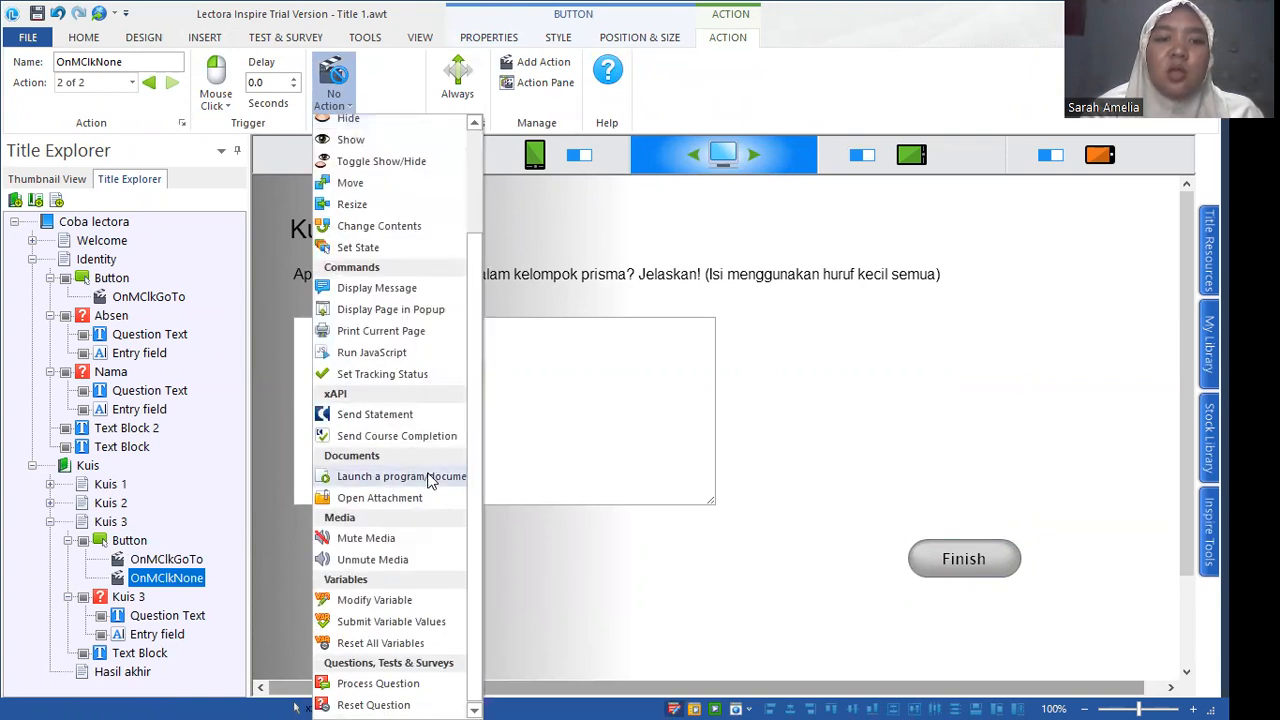
left_click(383, 596)
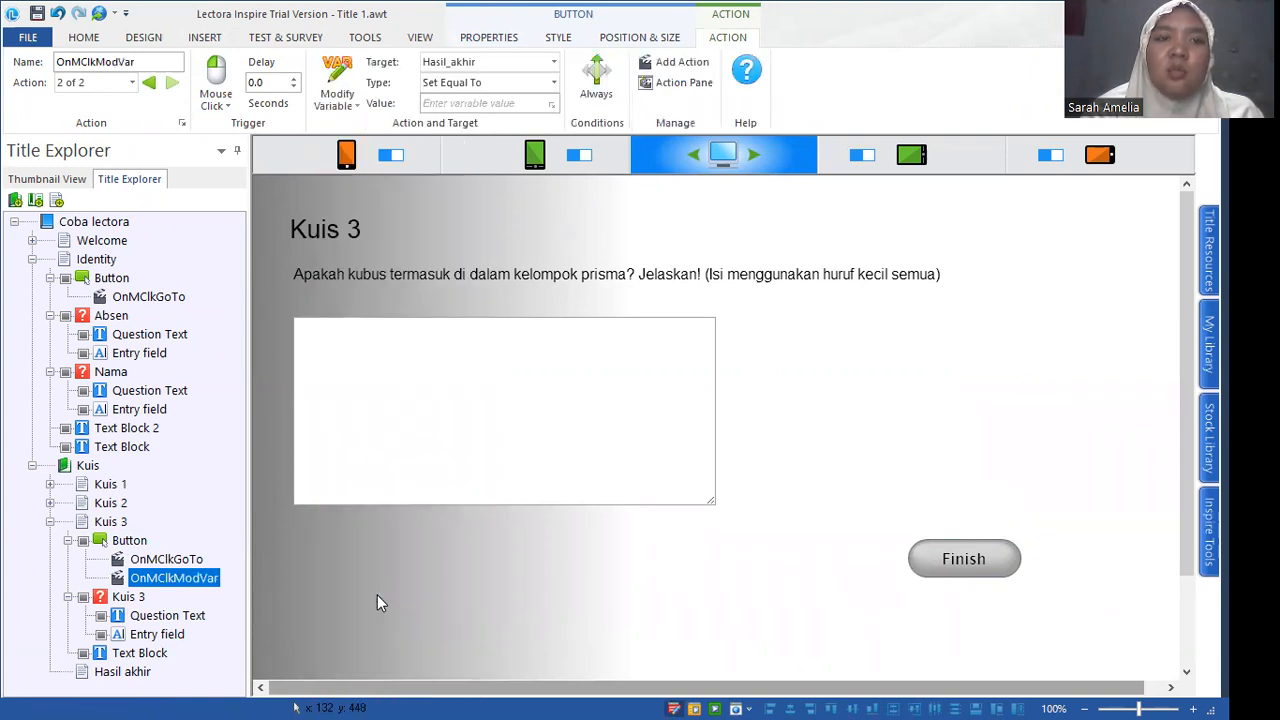
left_click(475, 65)
left_click(475, 65)
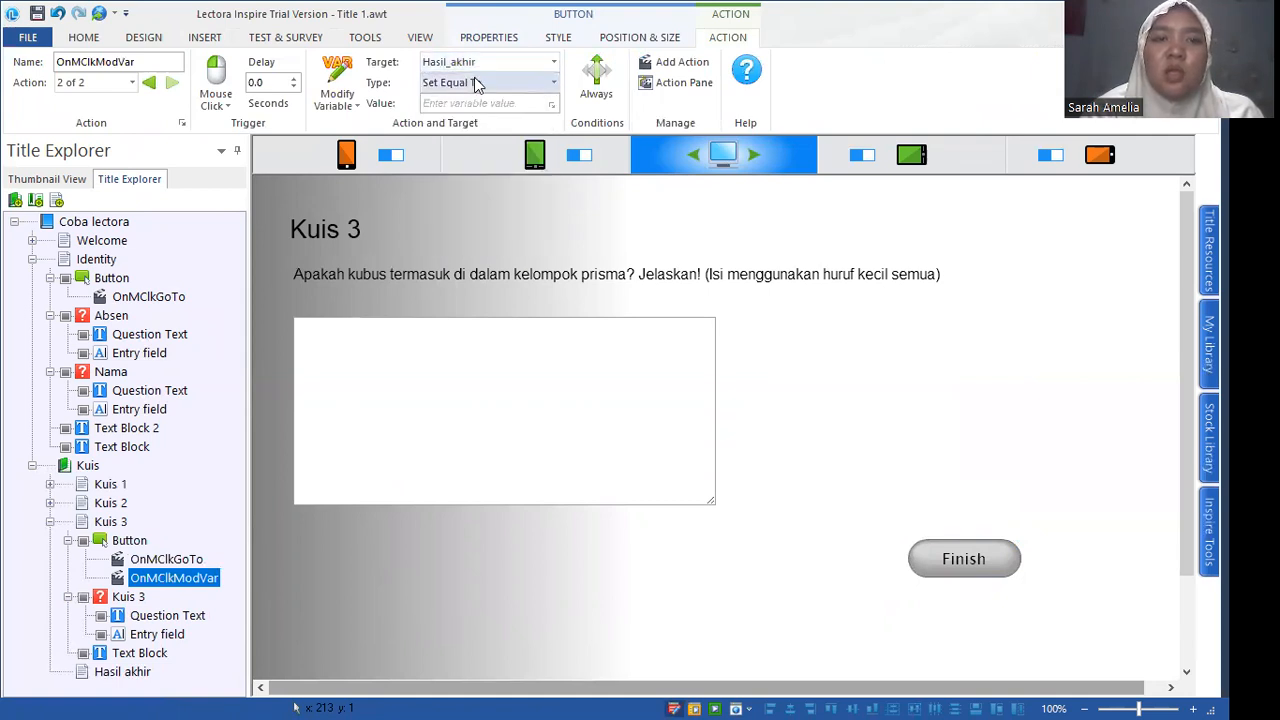
left_click(475, 83)
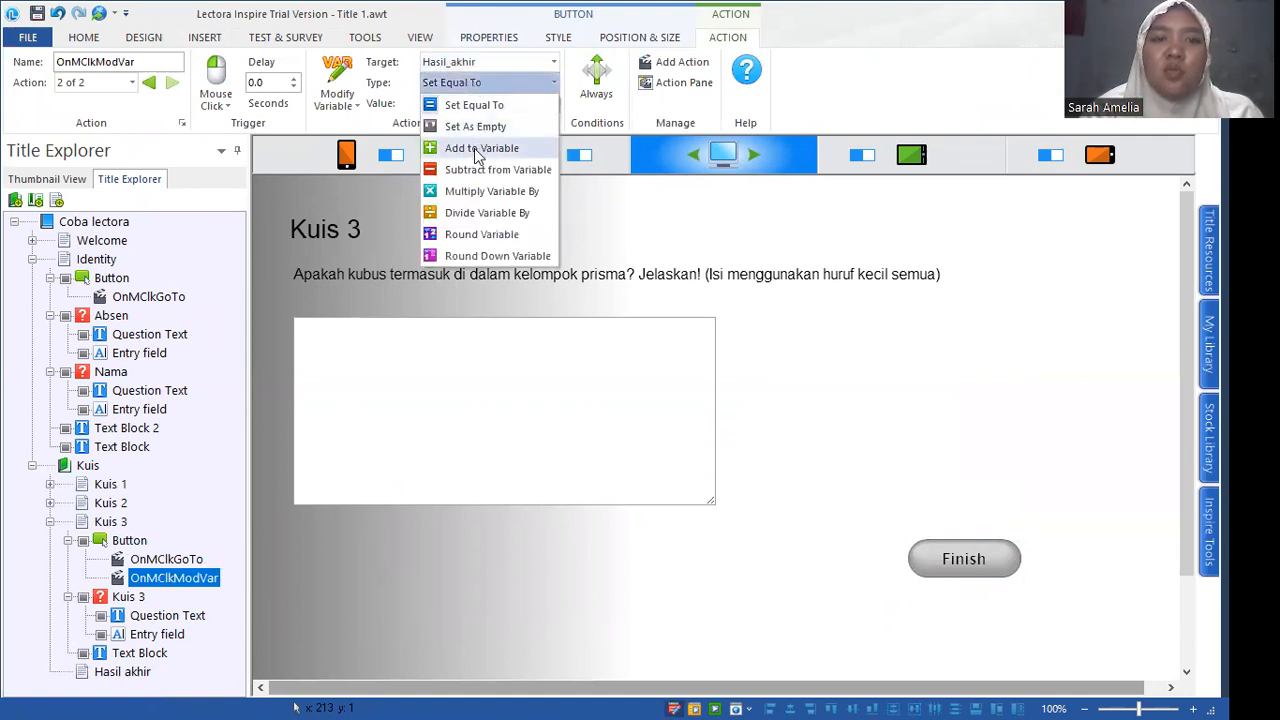
left_click(485, 149)
left_click(490, 104)
type("50")
Restrict the Modify Variable action with the condition that Question_3 Contains "iya".
left_click(600, 83)
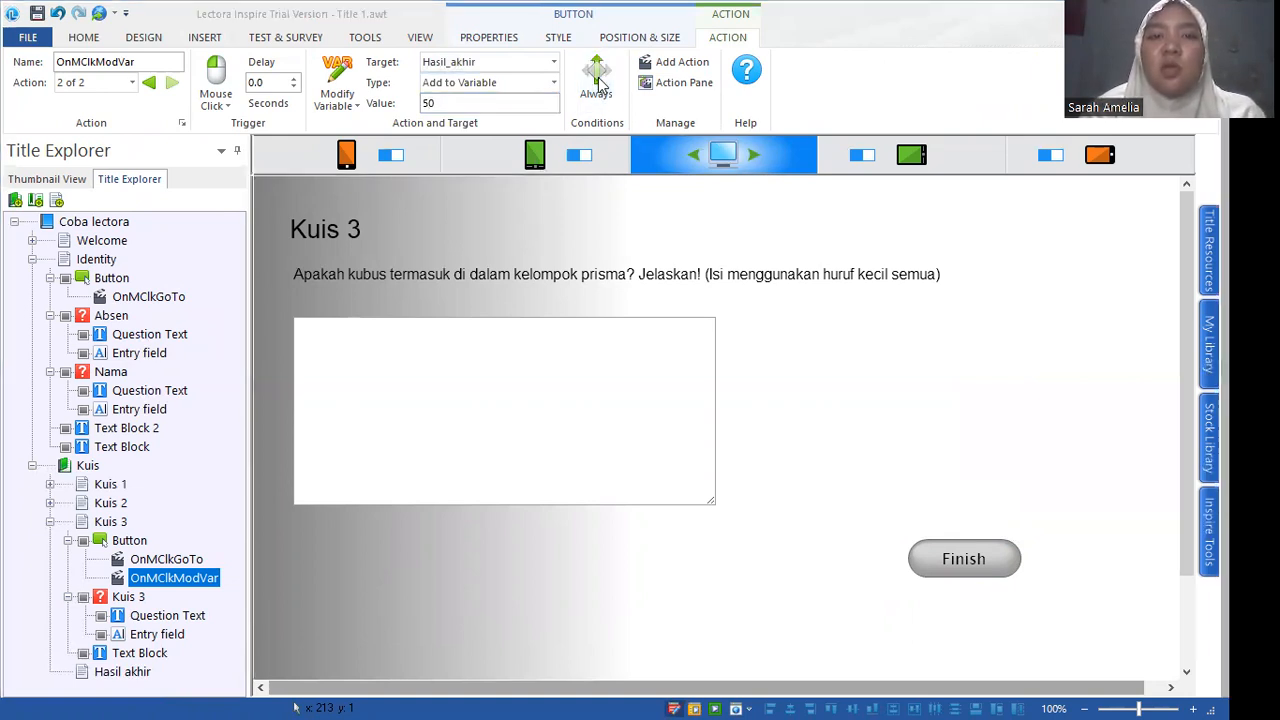
left_click(490, 242)
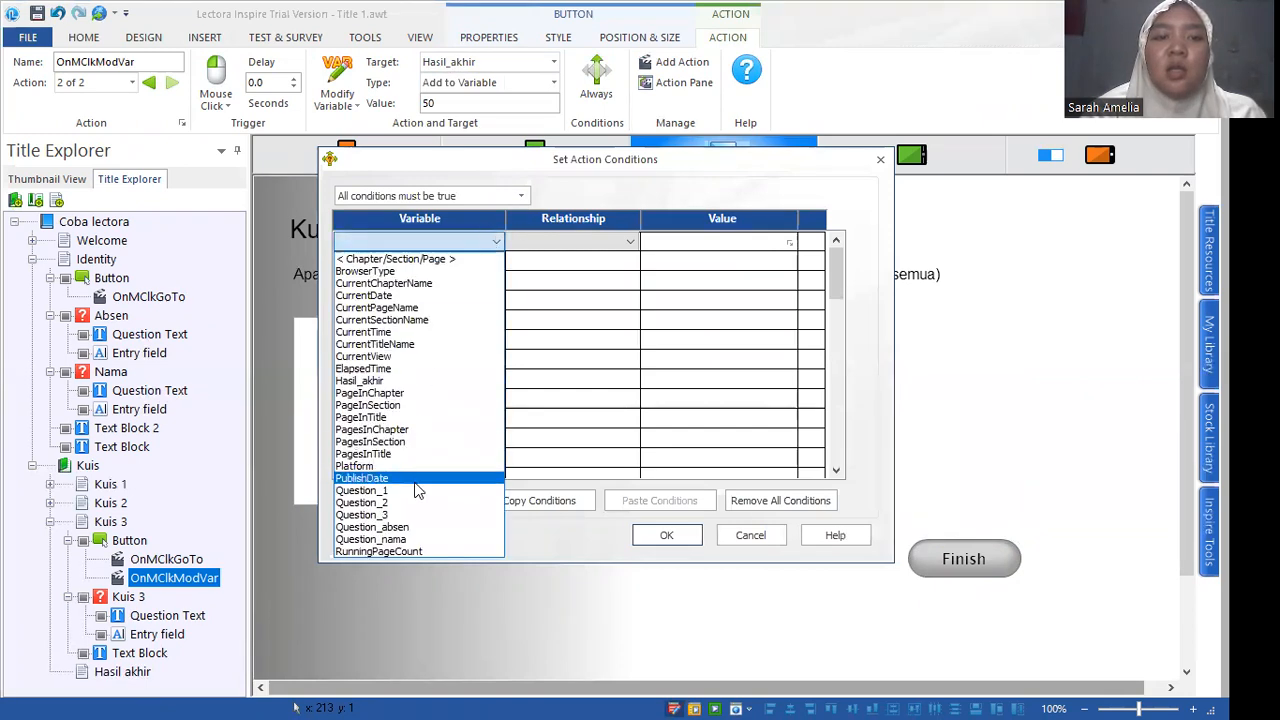
left_click(420, 514)
left_click(560, 254)
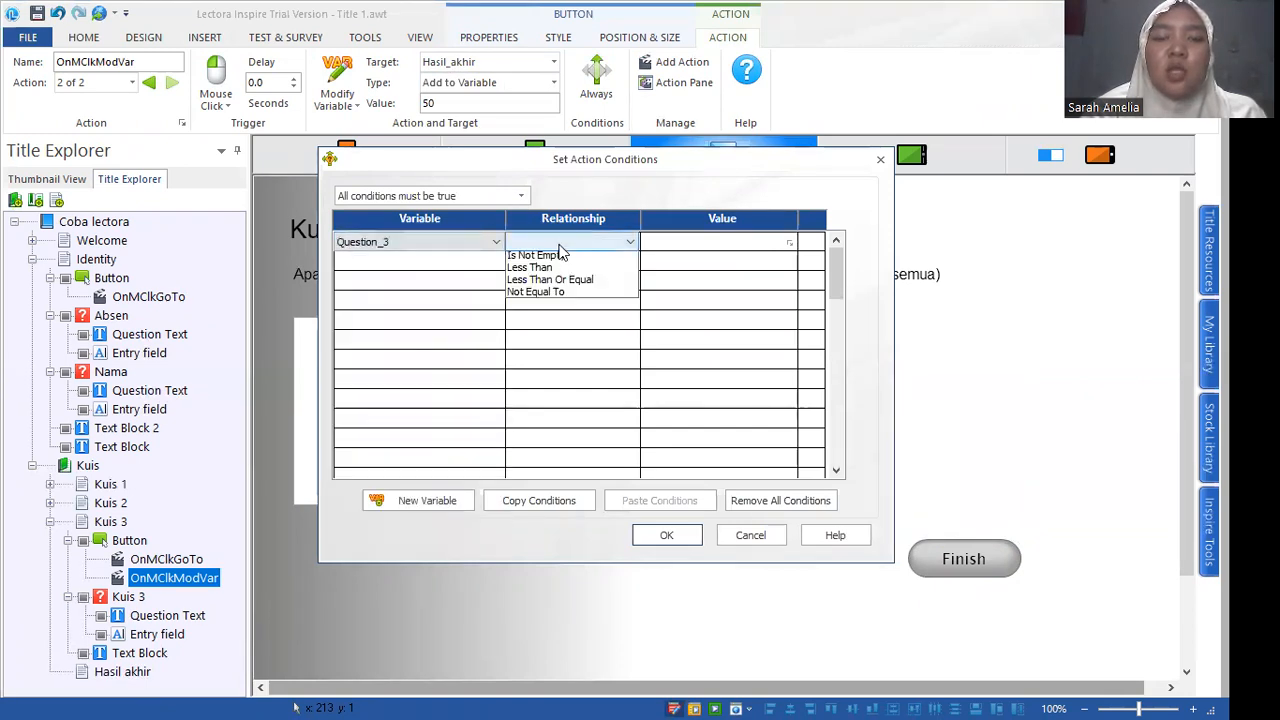
left_click(553, 259)
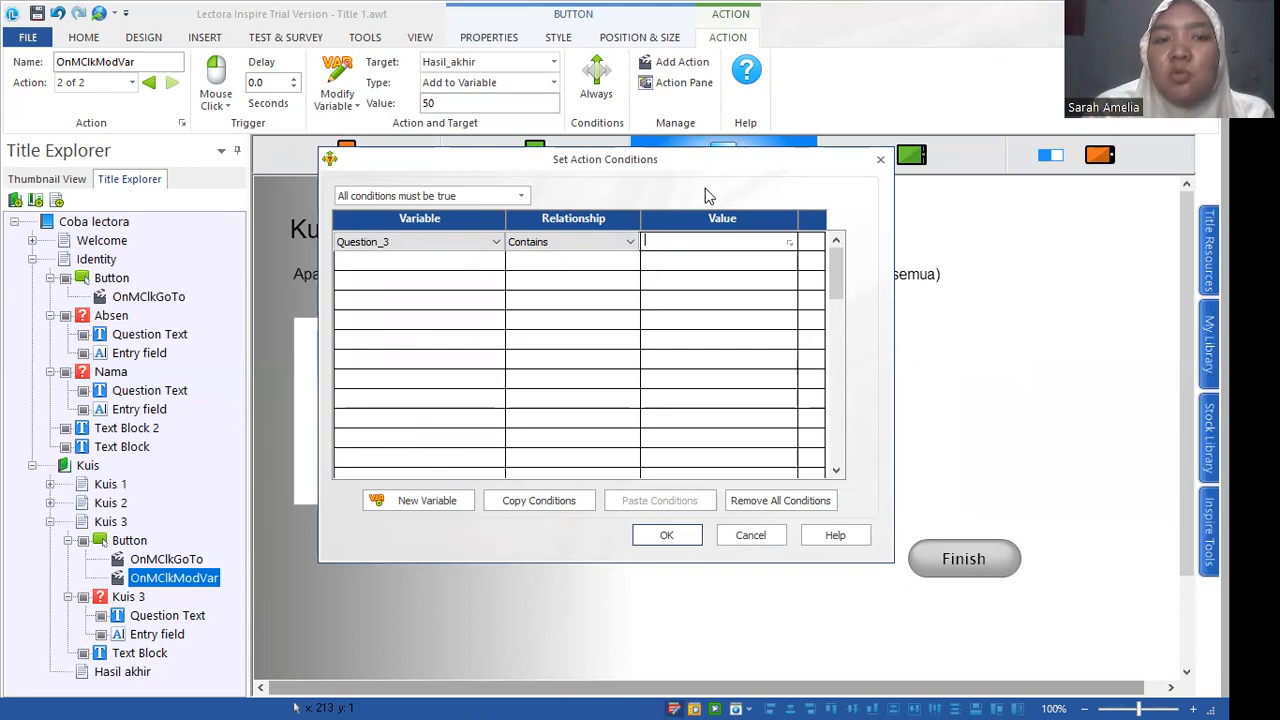
left_click_drag(700, 160, 622, 155)
type("iya")
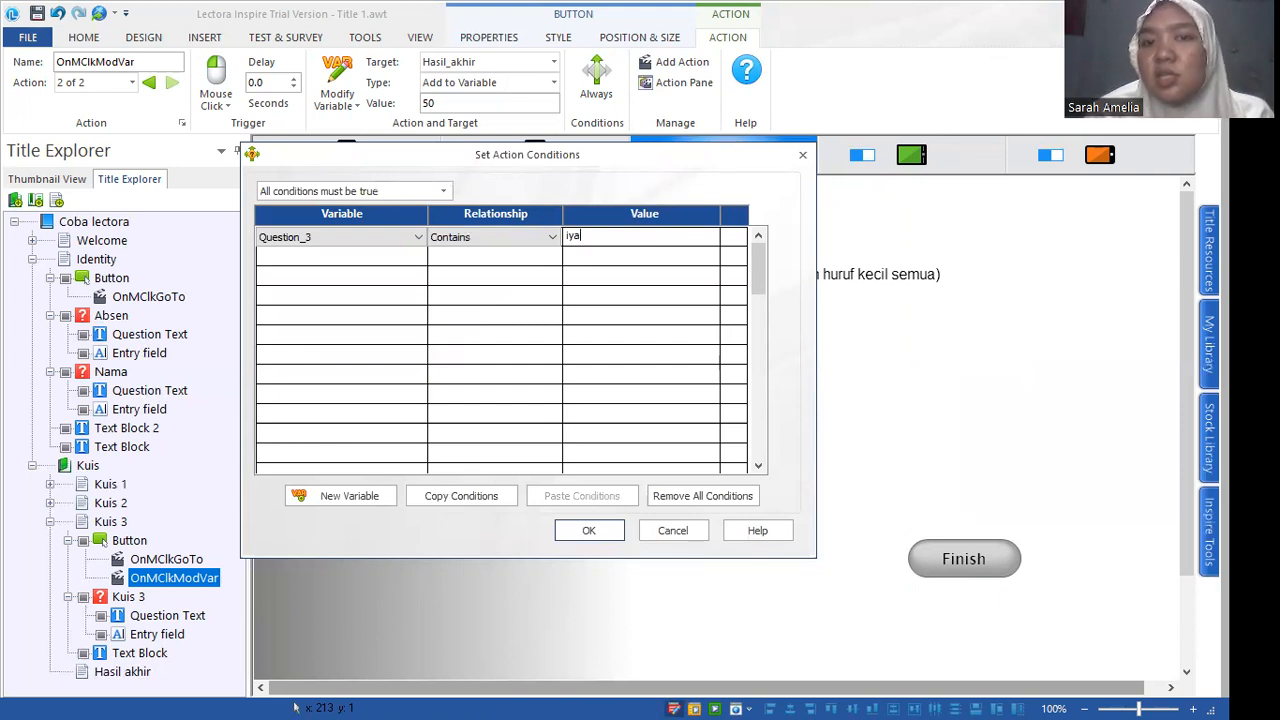
left_click(598, 531)
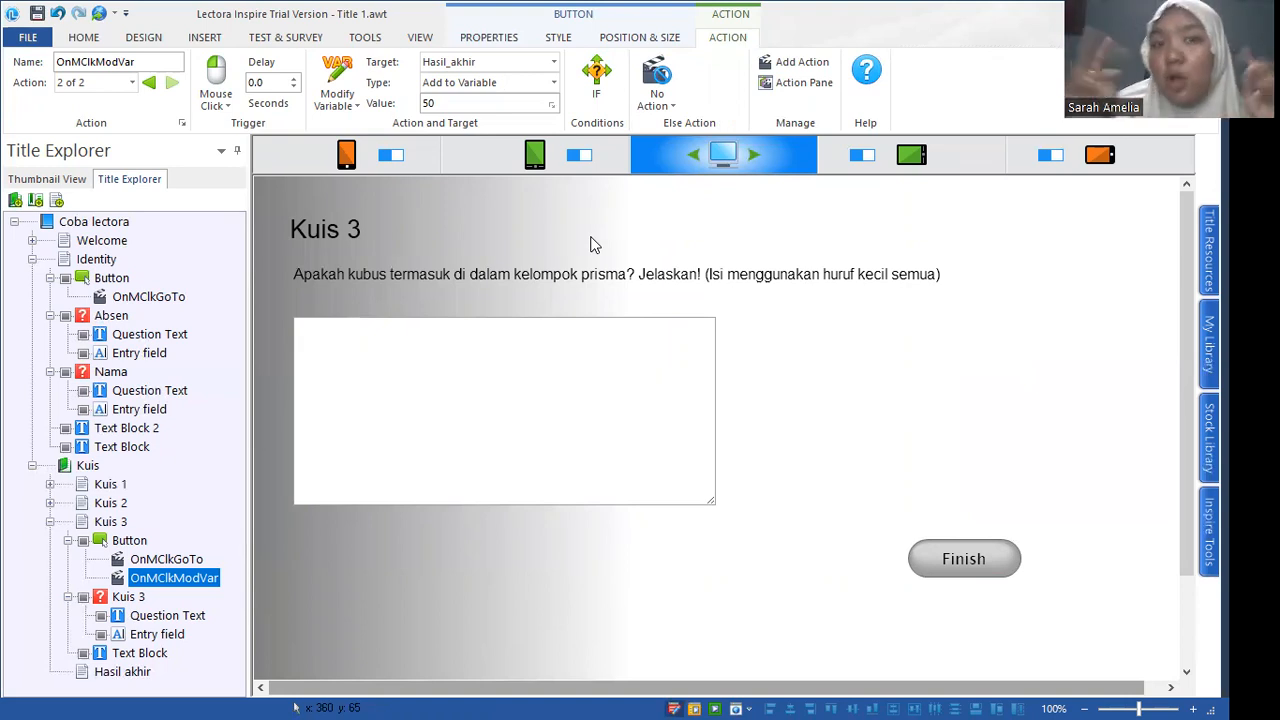
Move the Finish button slightly lower and further right on the page, and collapse Kuis 3 in the title structure.
left_click(50, 521)
left_click(955, 553)
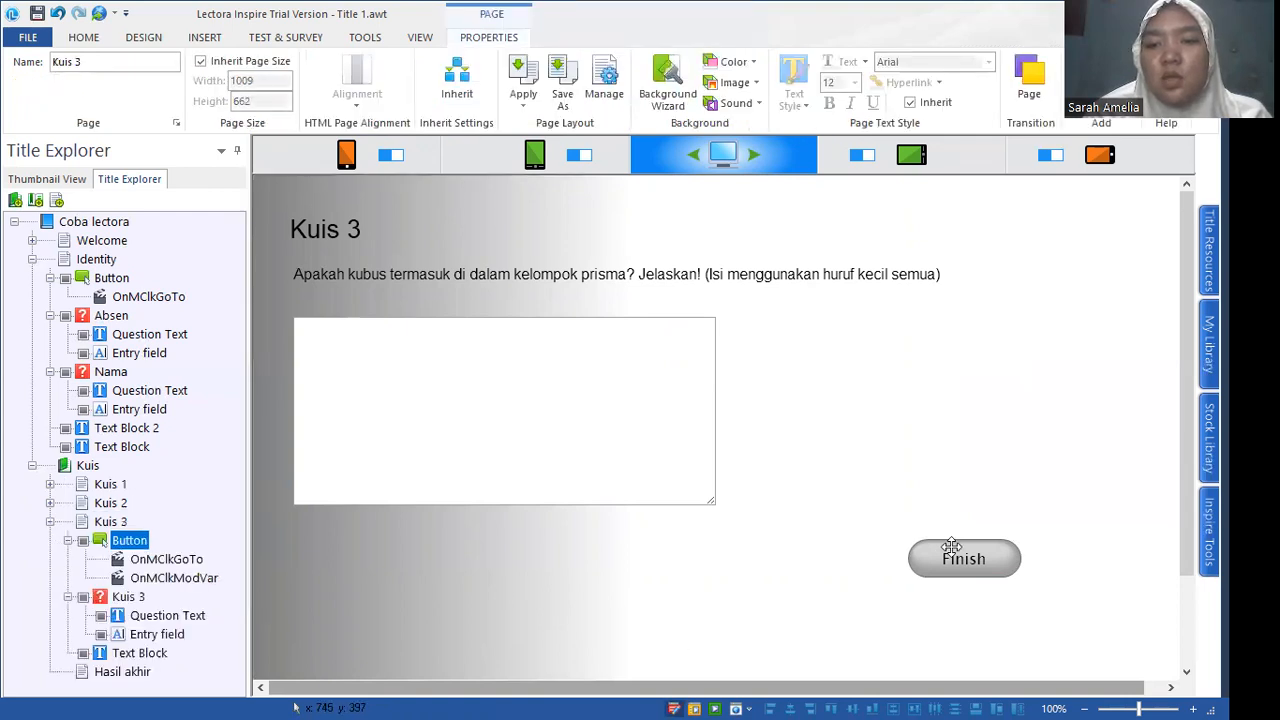
left_click_drag(957, 553, 975, 577)
left_click(870, 585)
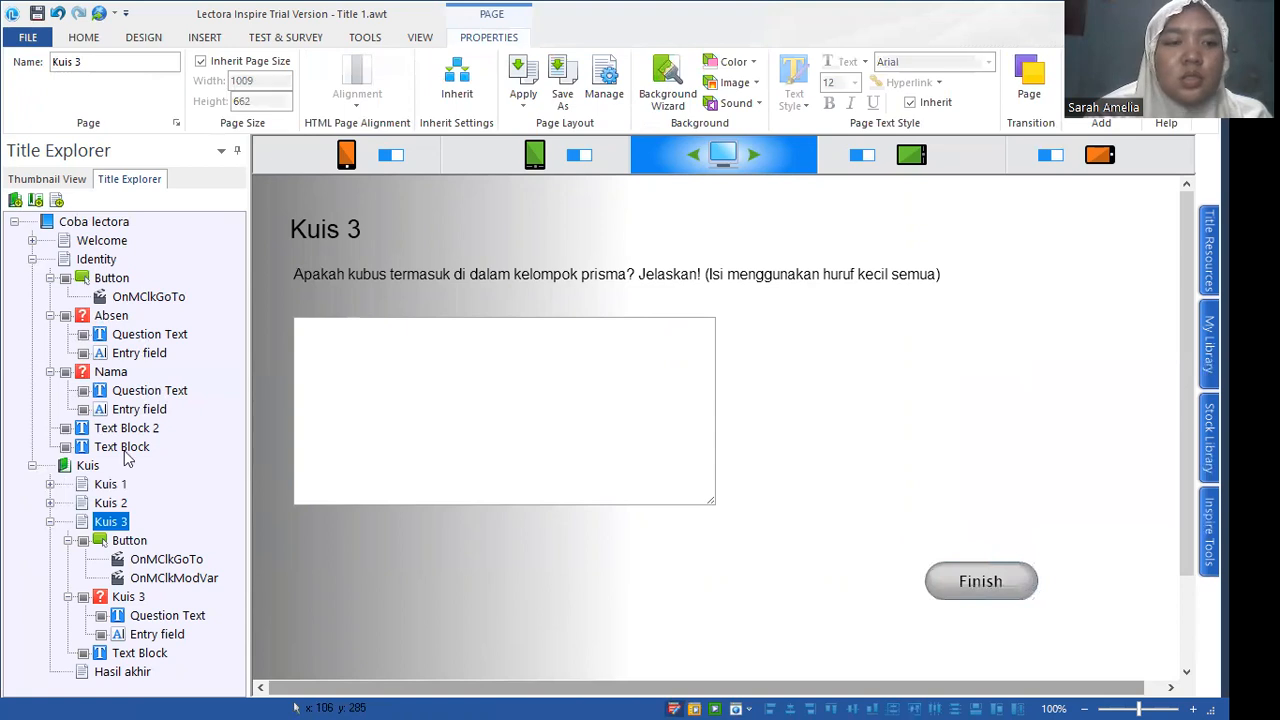
left_click(50, 522)
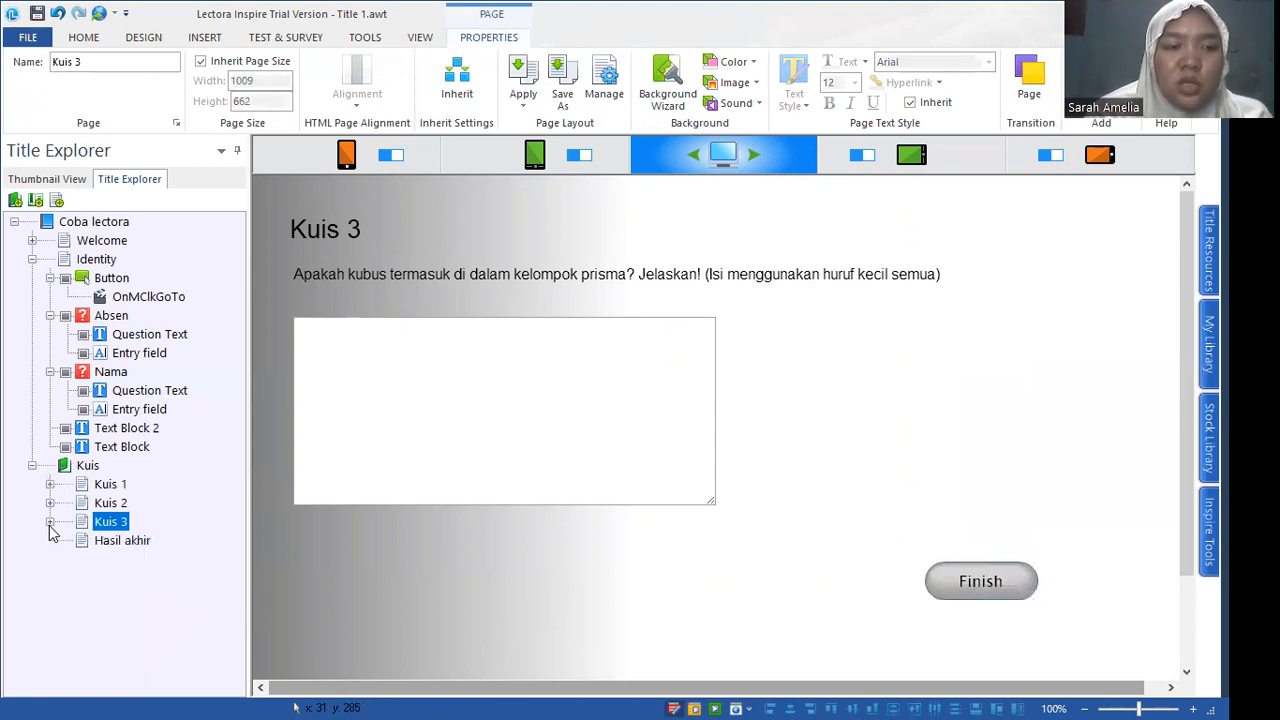
Insert a new text block on the Hasil akhir page.
left_click(126, 546)
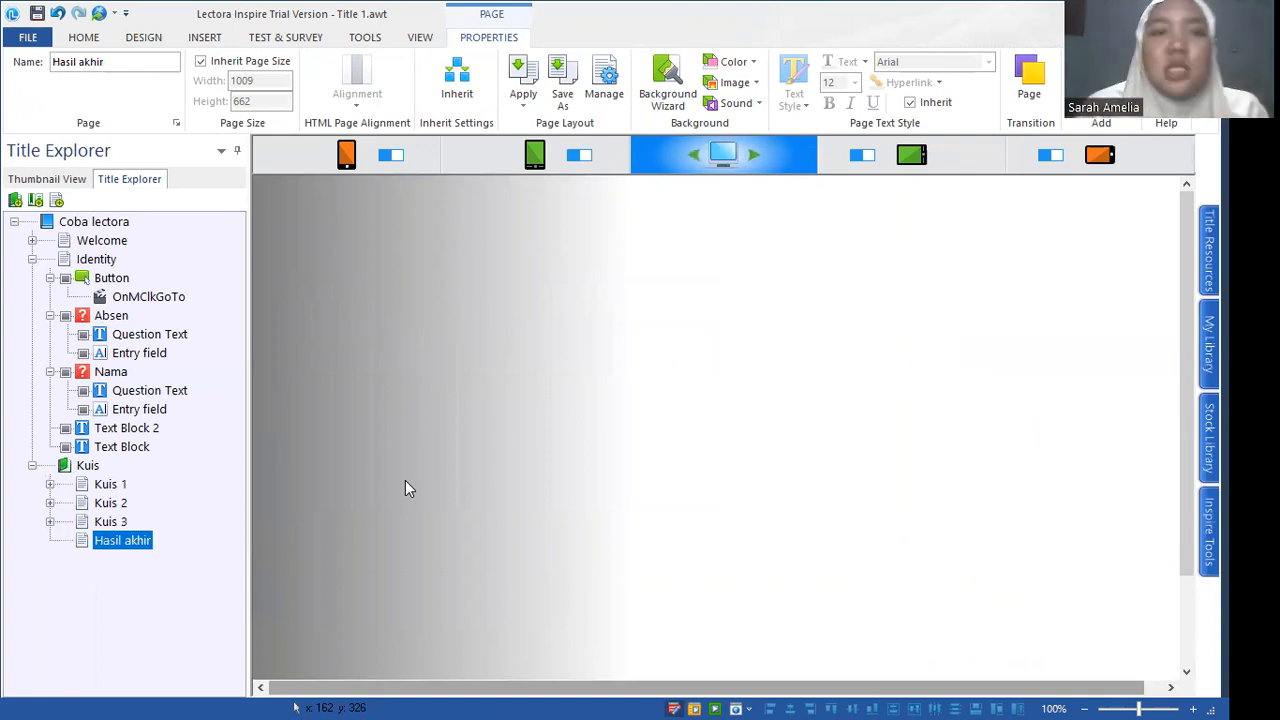
left_click(97, 37)
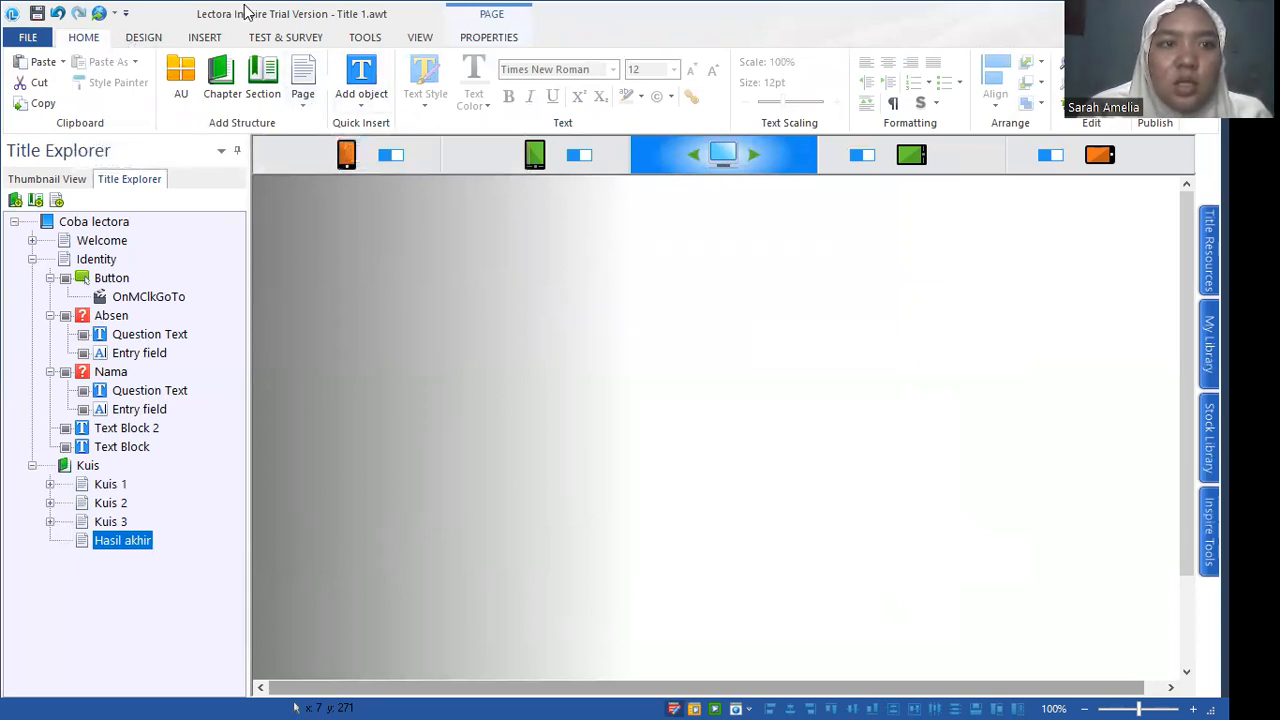
left_click(205, 37)
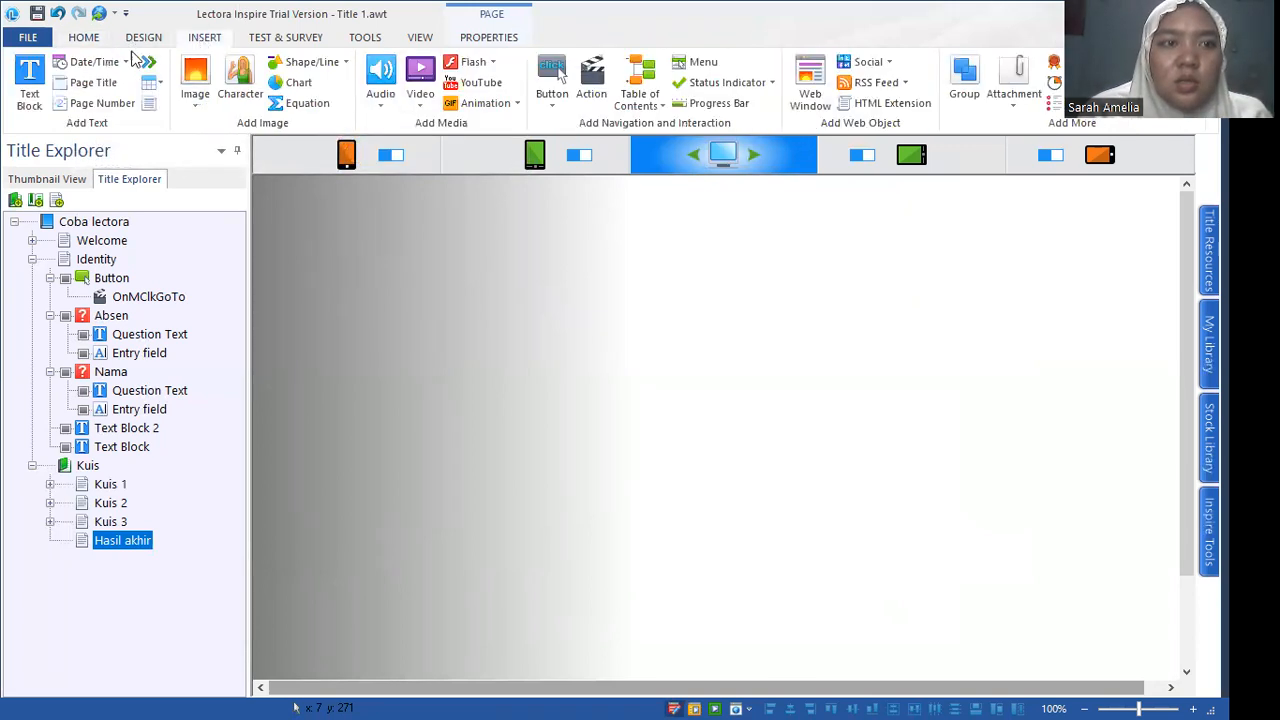
left_click(30, 82)
left_click(786, 420)
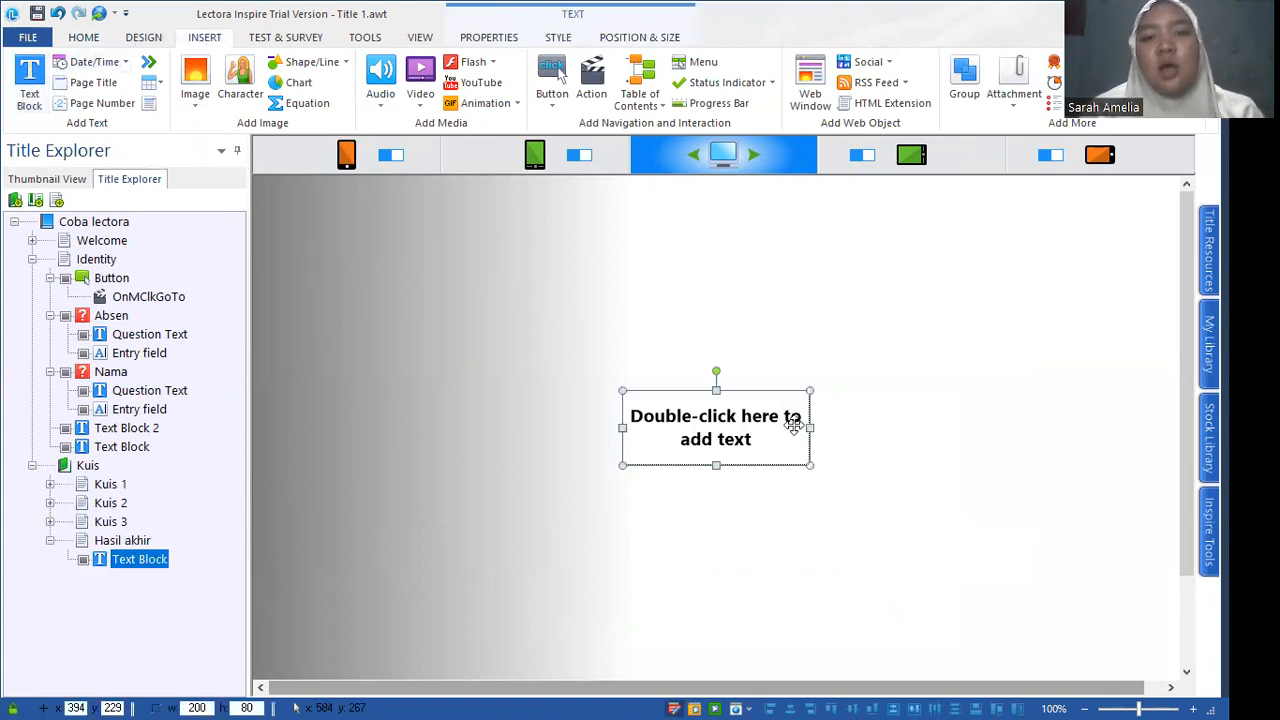
Enter the labels "Nama :" and "Nomor Absen :" in the text block, with tab-aligned colons and extra line spacing between them.
double_click(757, 423)
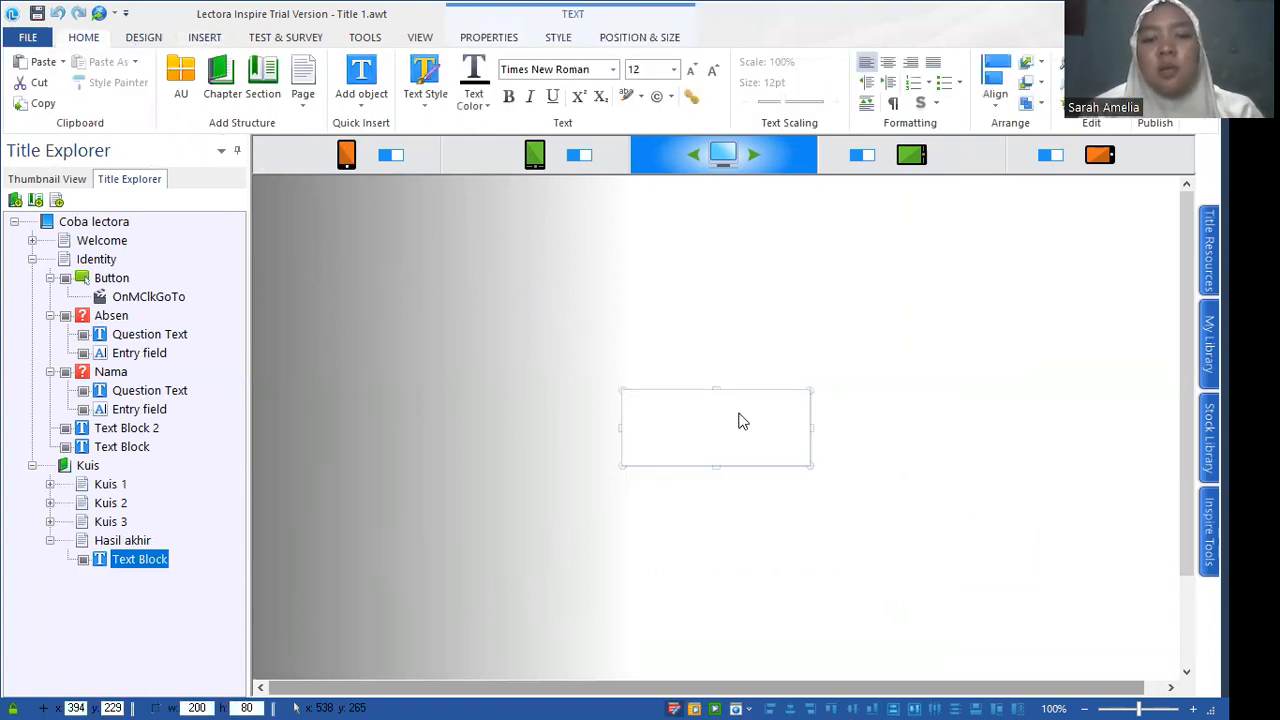
type("Nama:")
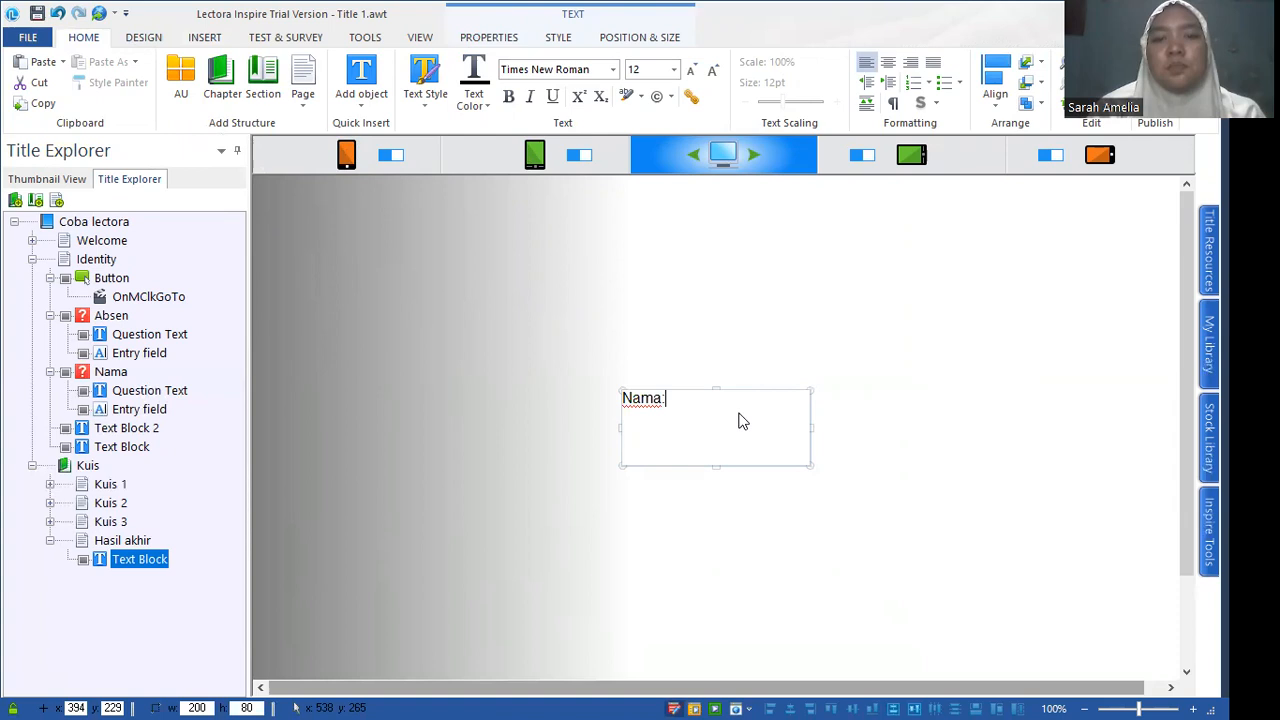
type("Nomo")
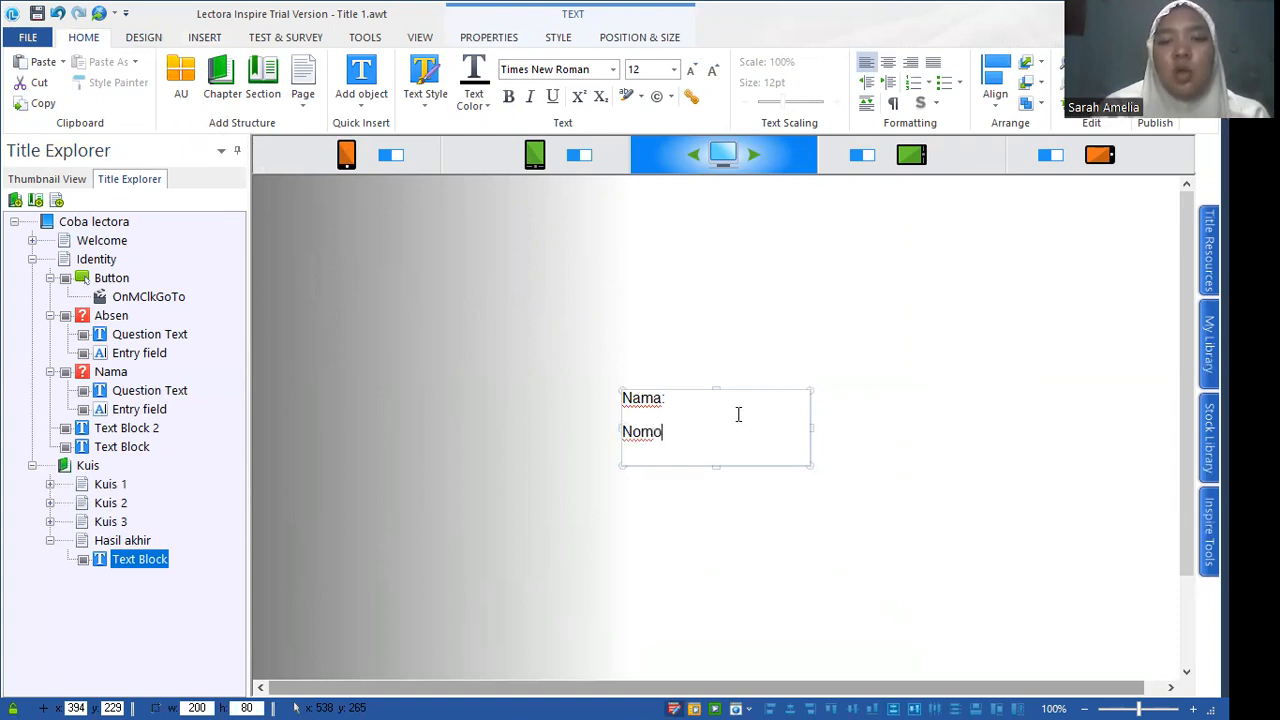
type("r Absen")
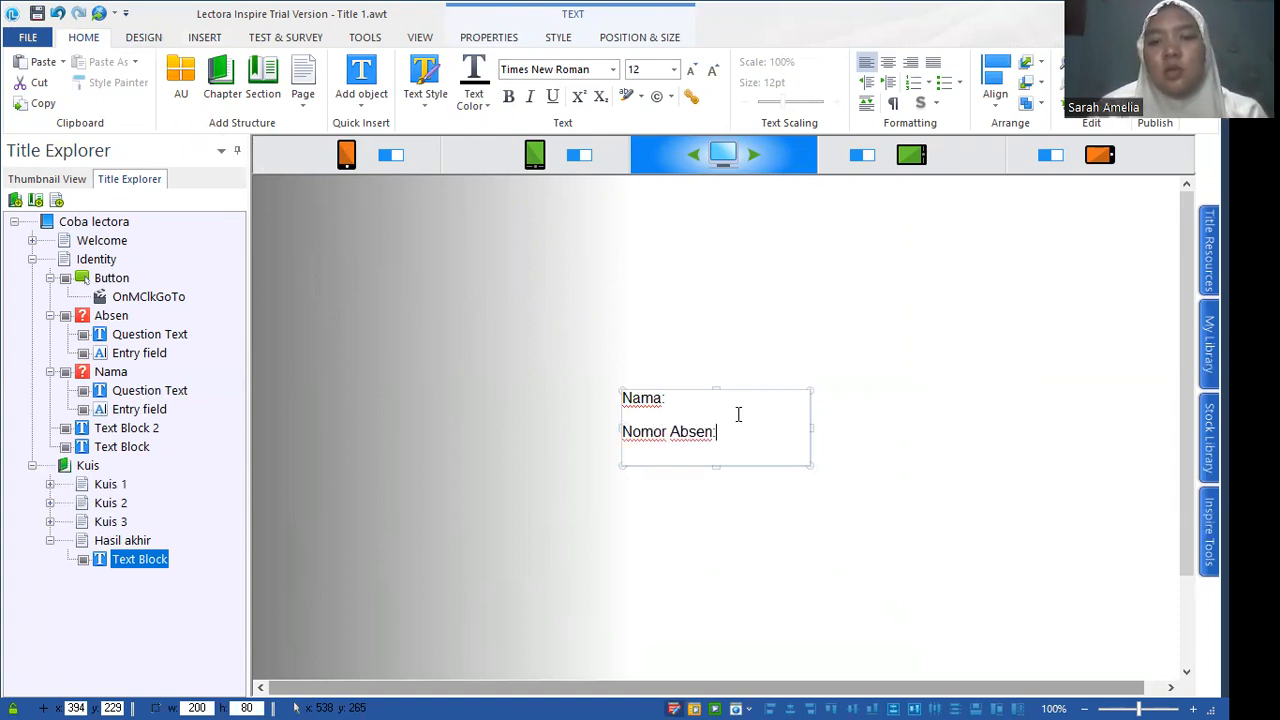
type(":")
key("Left")
key("Tab")
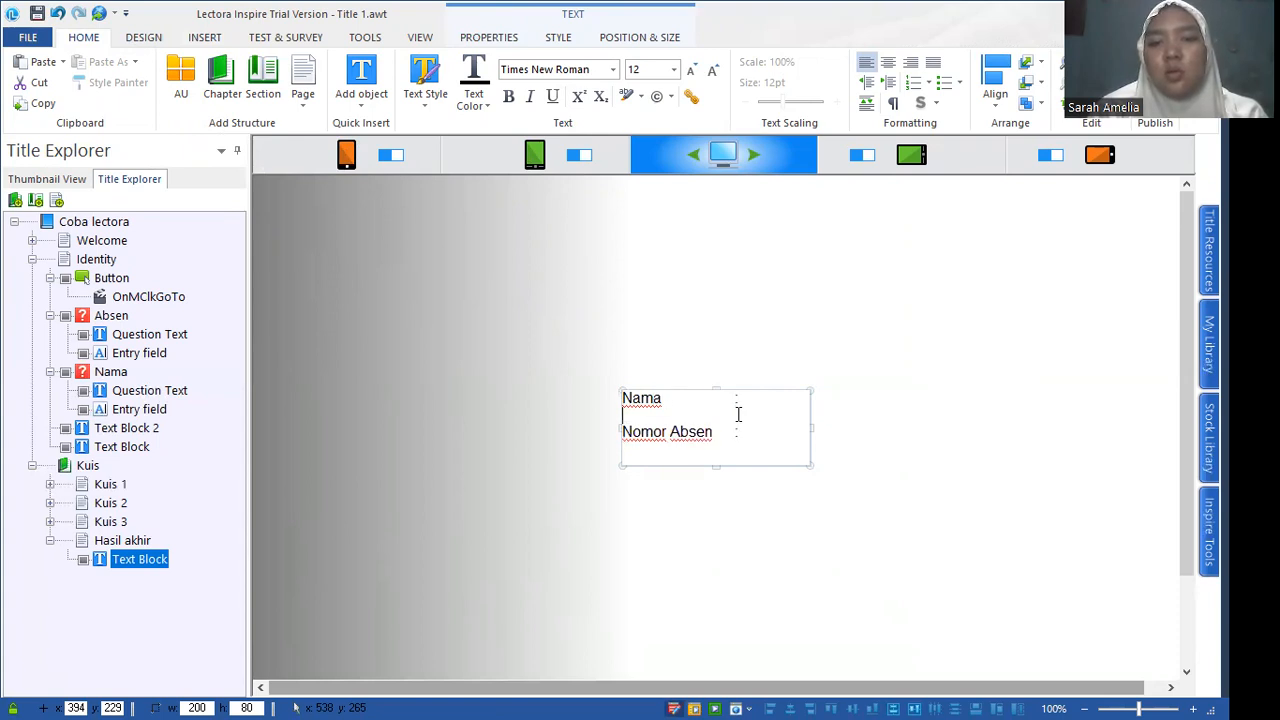
key("Return")
key("BackSpace")
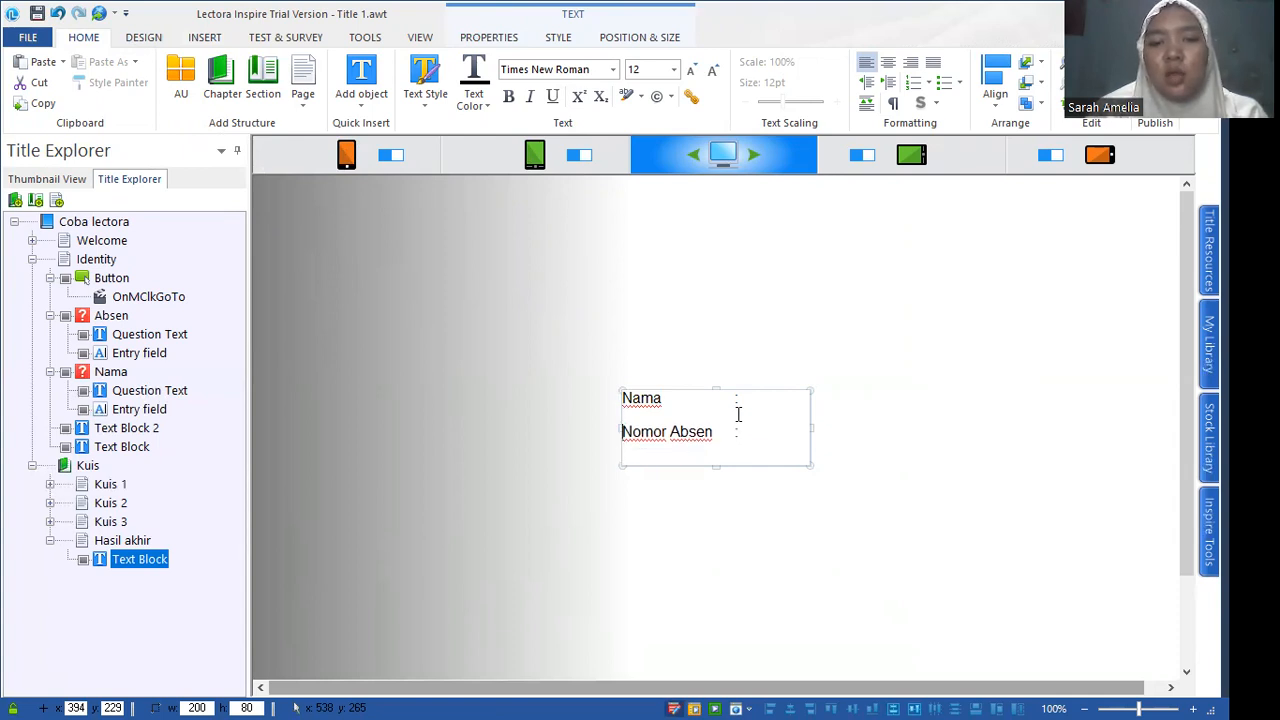
key("Return")
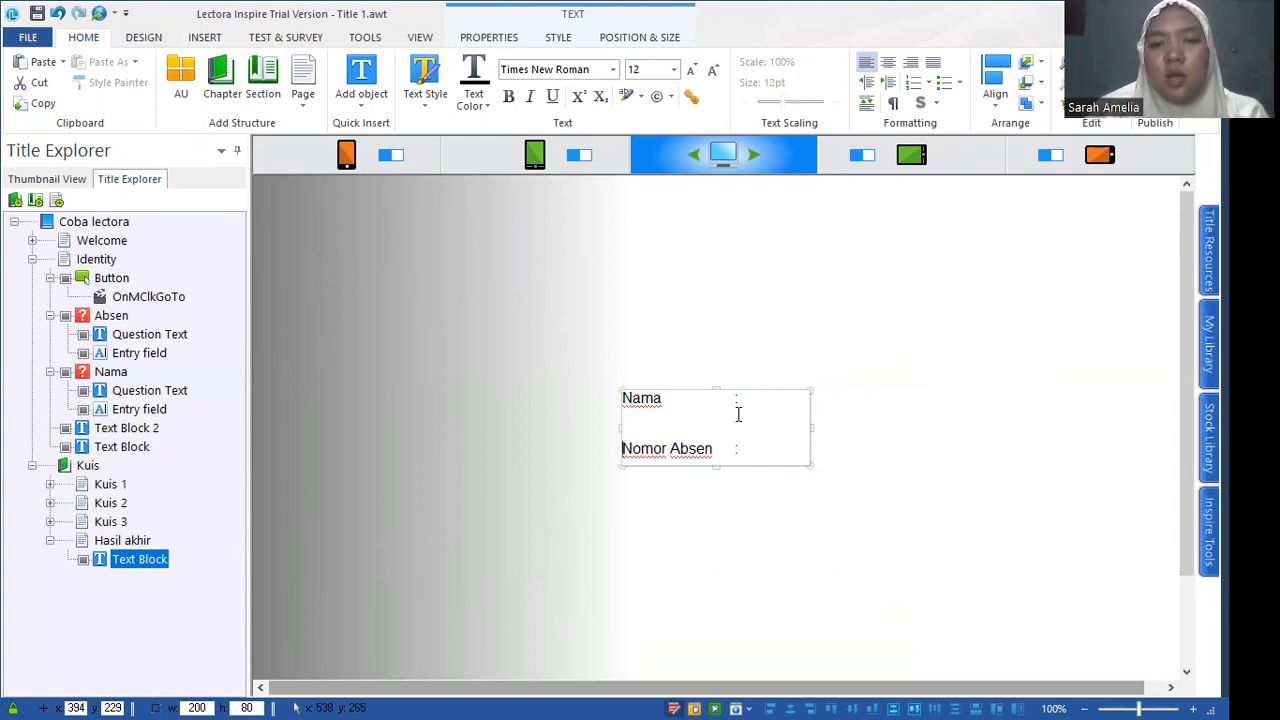
key("Right")
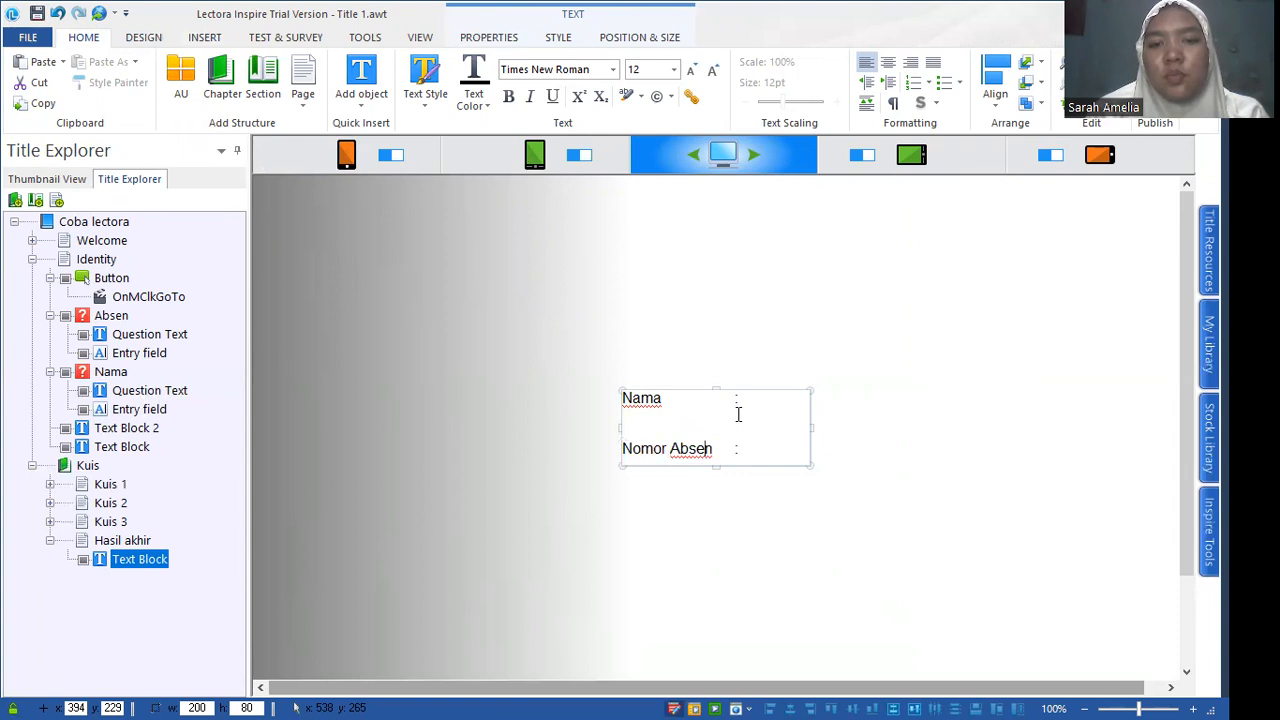
Add a "Nilai :" line below Nomor Absen, with its colon tab-aligned to the others, and finish editing the text block.
key("Return")
key("Return")
type("Nilai:")
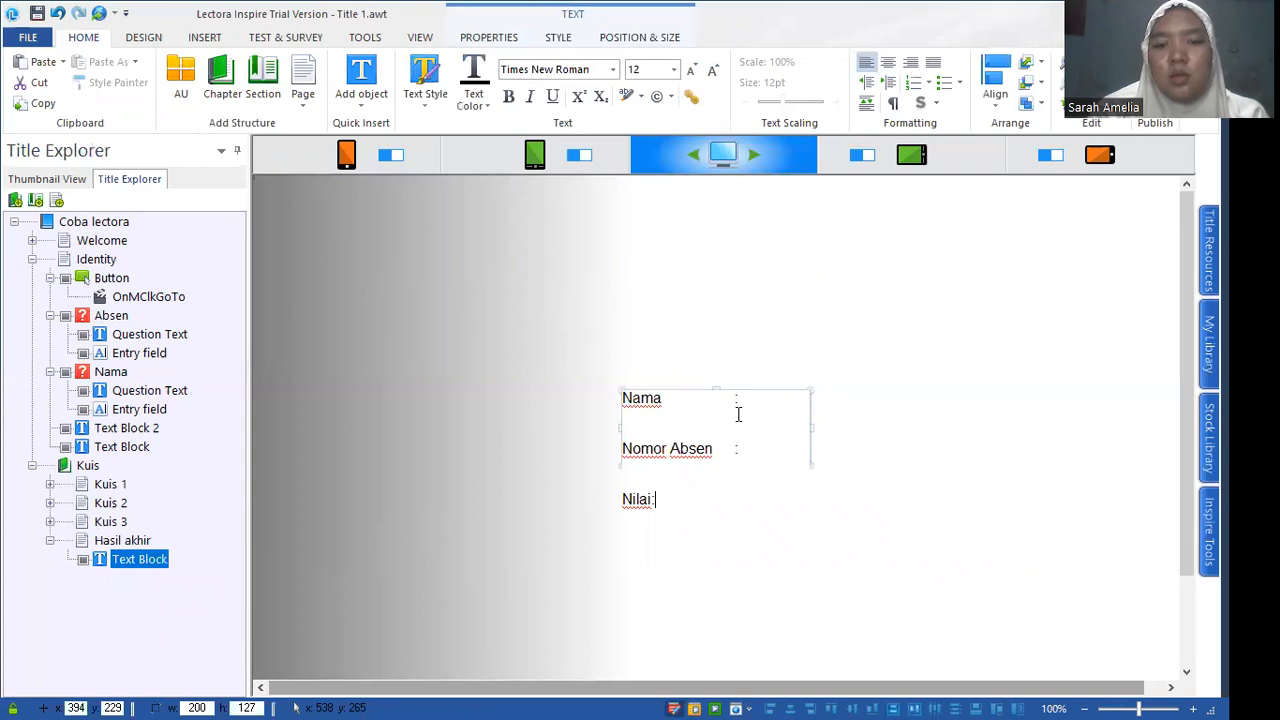
key("BackSpace")
key("BackSpace")
key("Tab")
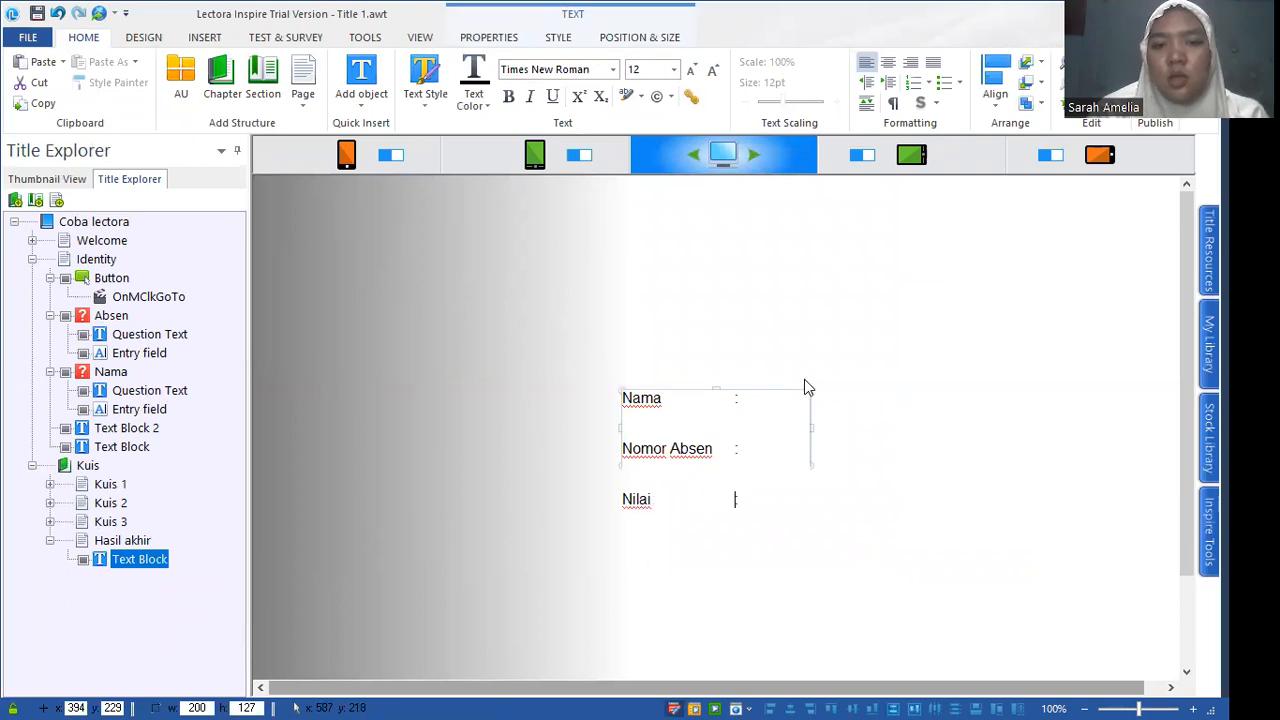
key("ctrl+a")
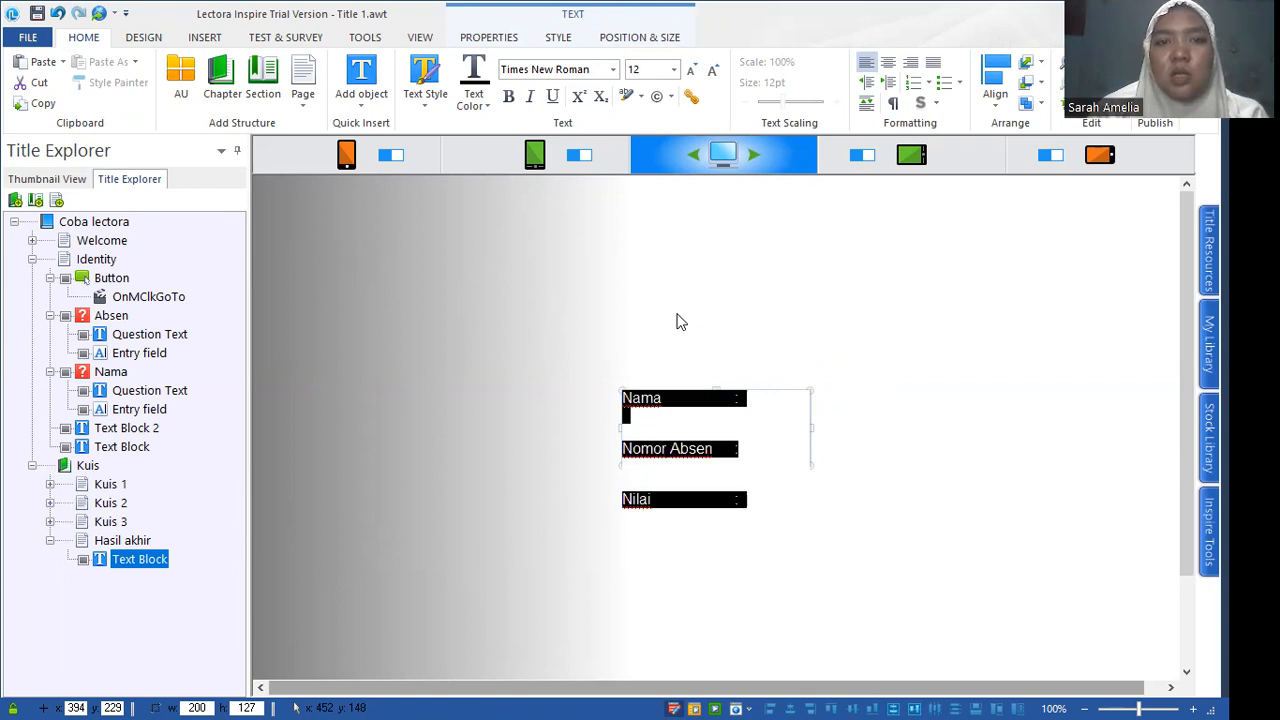
left_click(818, 352)
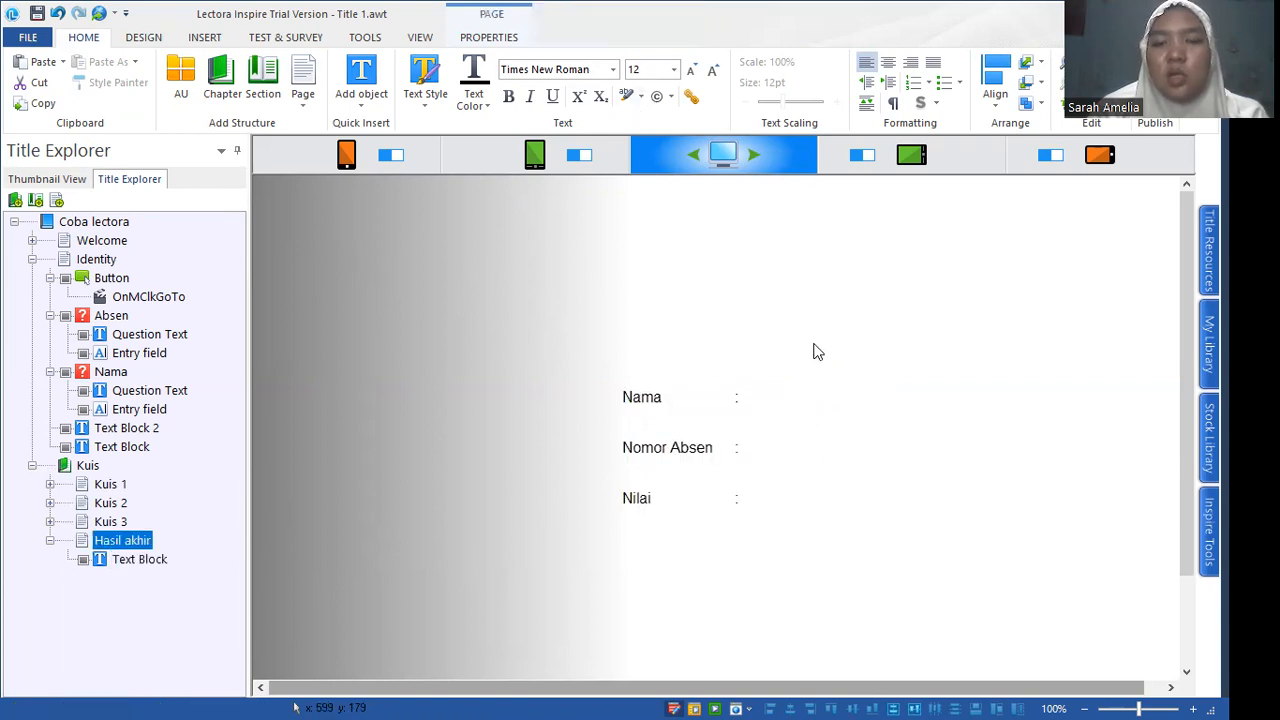
Move the label text block left and slightly up on the page, to about x 215, y 218.
left_click(709, 399)
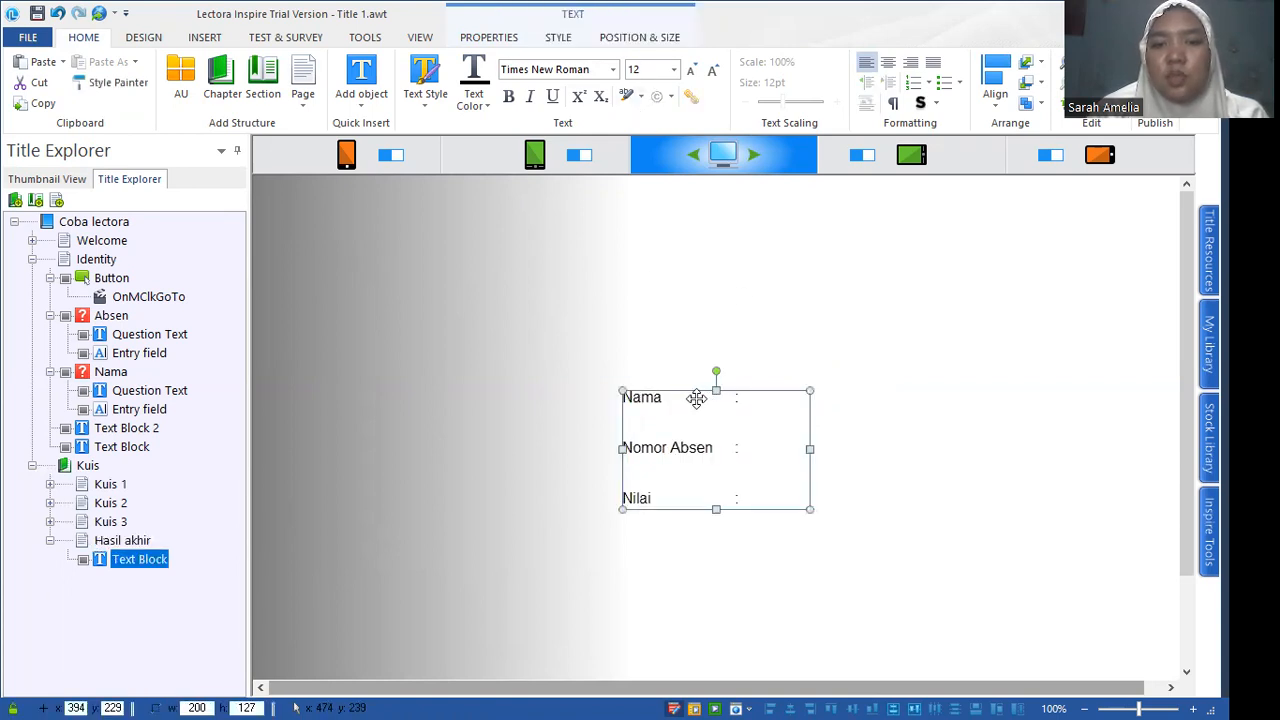
left_click_drag(692, 393, 526, 384)
left_click(791, 409)
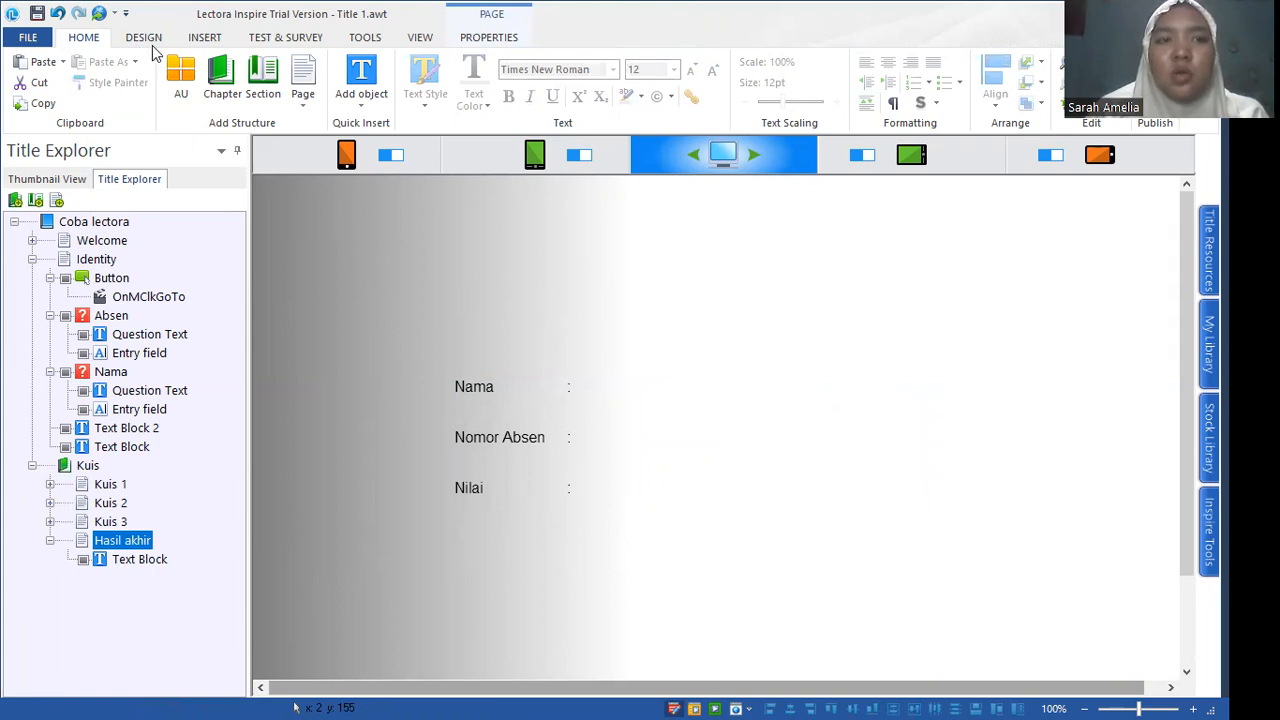
Insert a second text block, place it just after the Nama colon, and widen it to about 345.
left_click(205, 38)
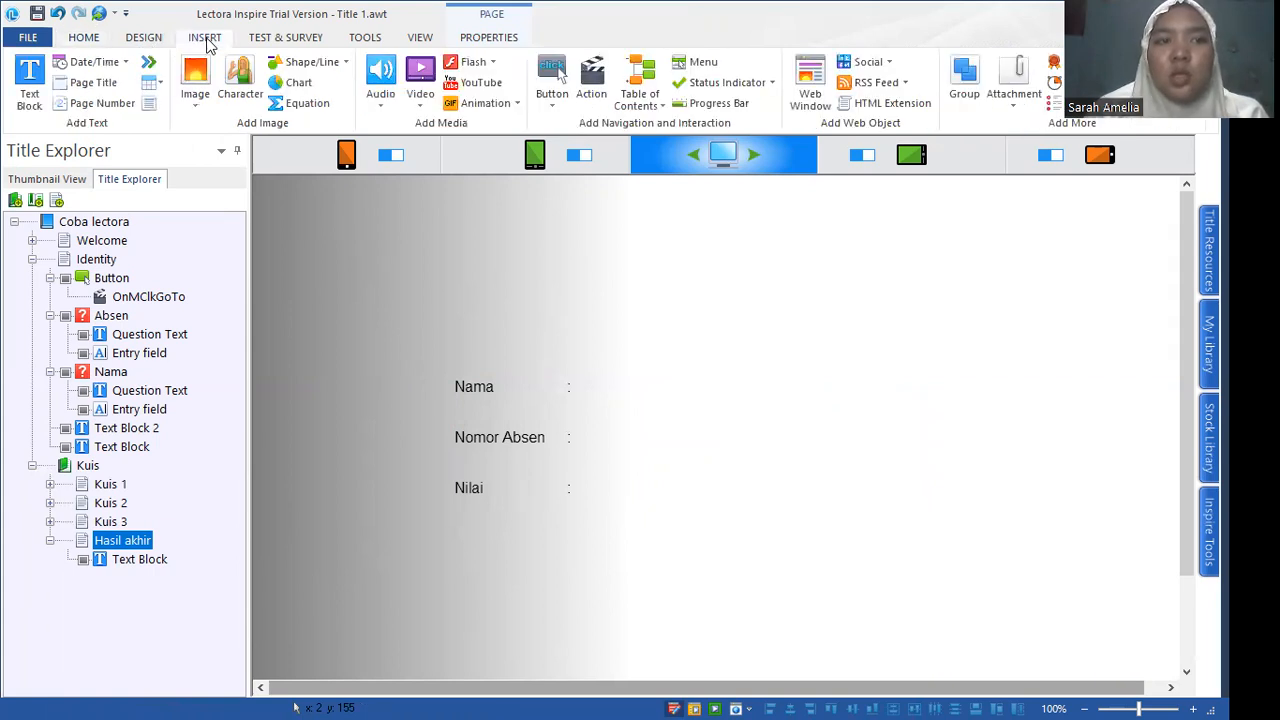
left_click(26, 86)
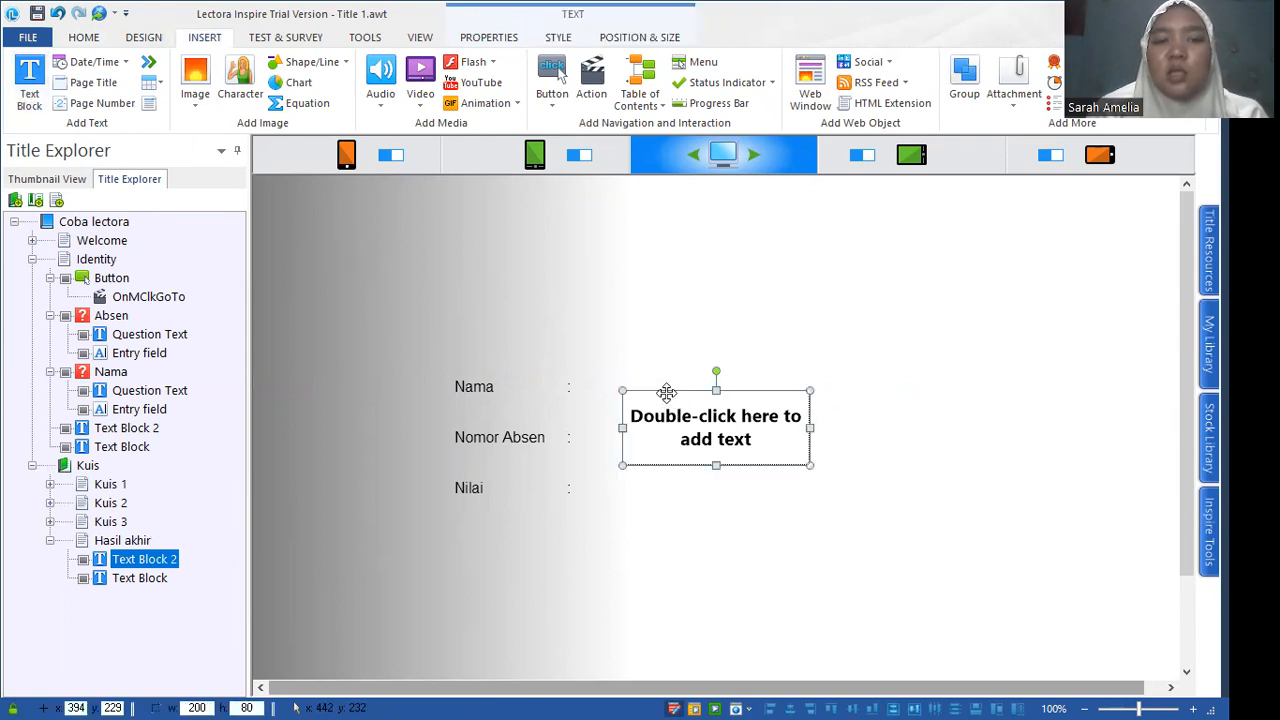
left_click_drag(666, 392, 625, 375)
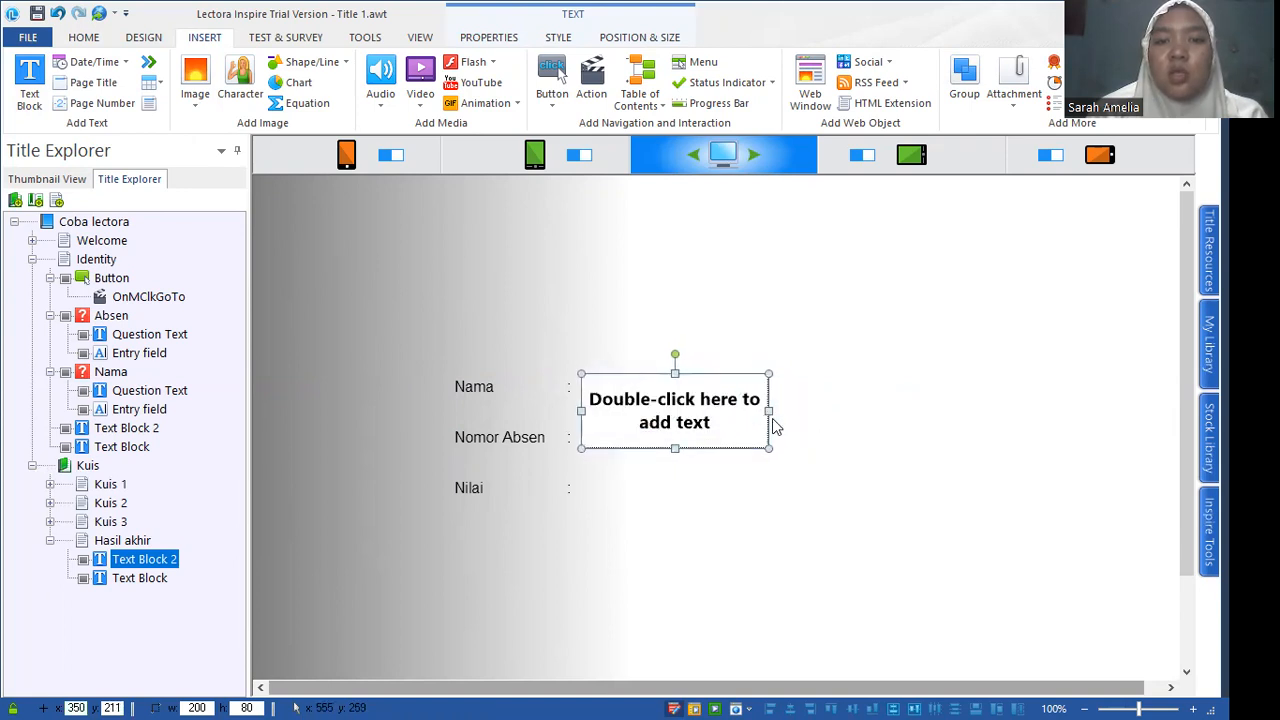
left_click_drag(768, 410, 904, 410)
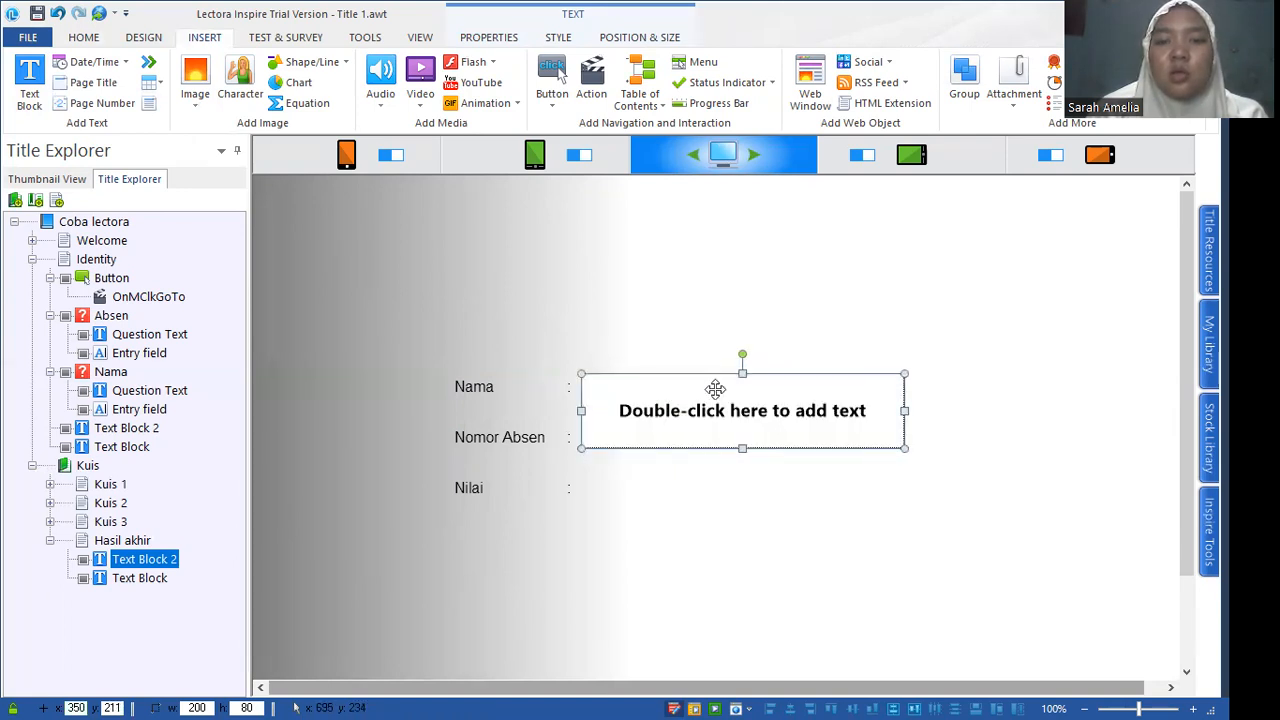
Reduce the second text block's height to about 25 so that it fits a single line beside Nama.
left_click(83, 37)
left_click(530, 402)
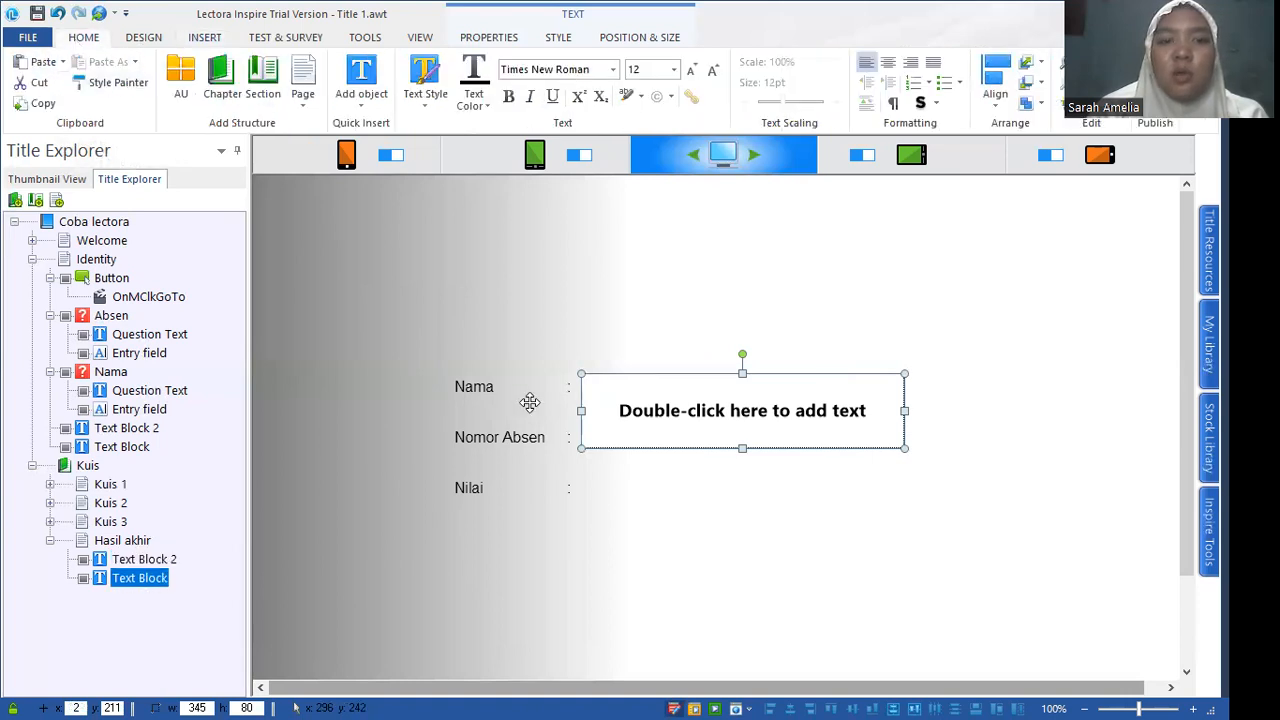
left_click(475, 388)
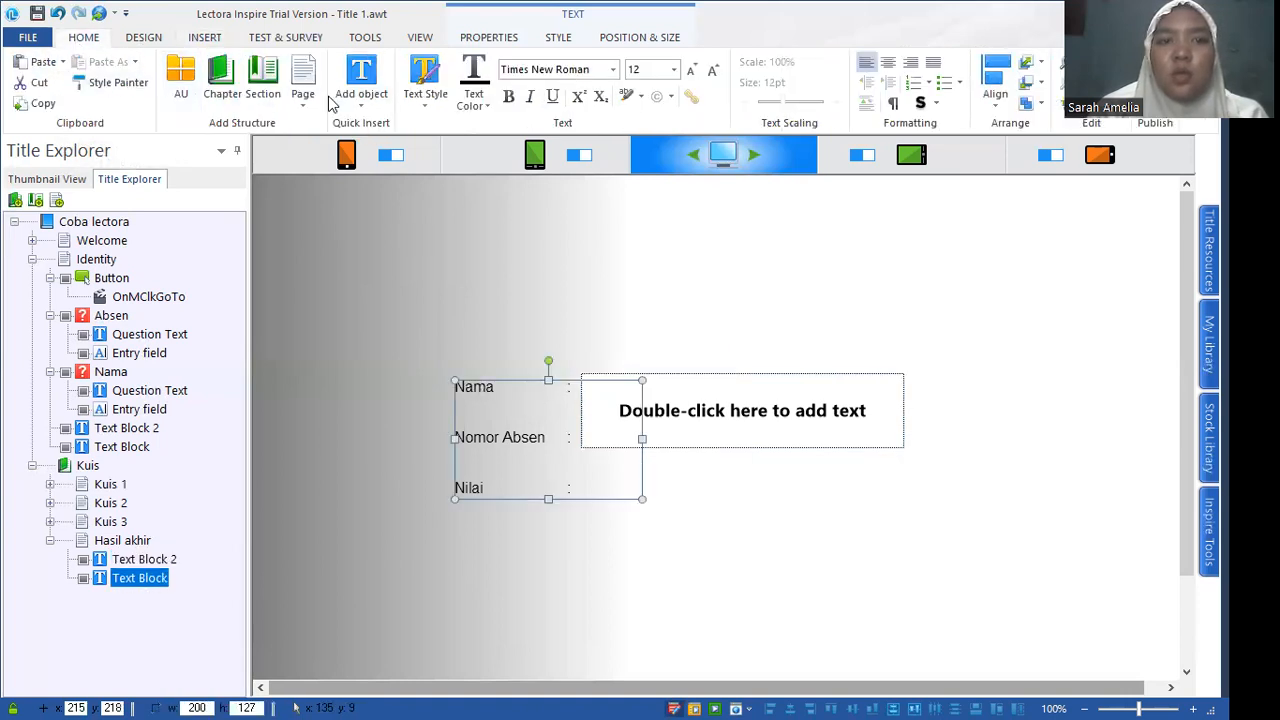
left_click(805, 410)
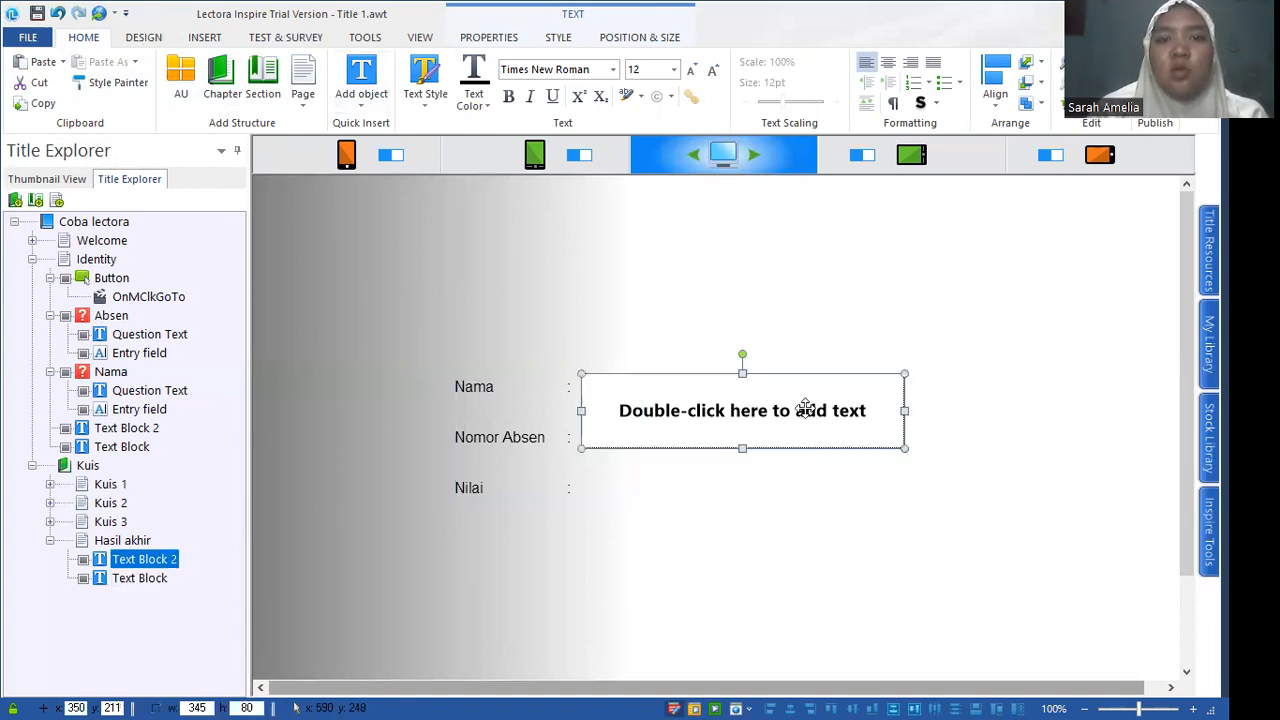
left_click_drag(742, 447, 726, 401)
double_click(665, 389)
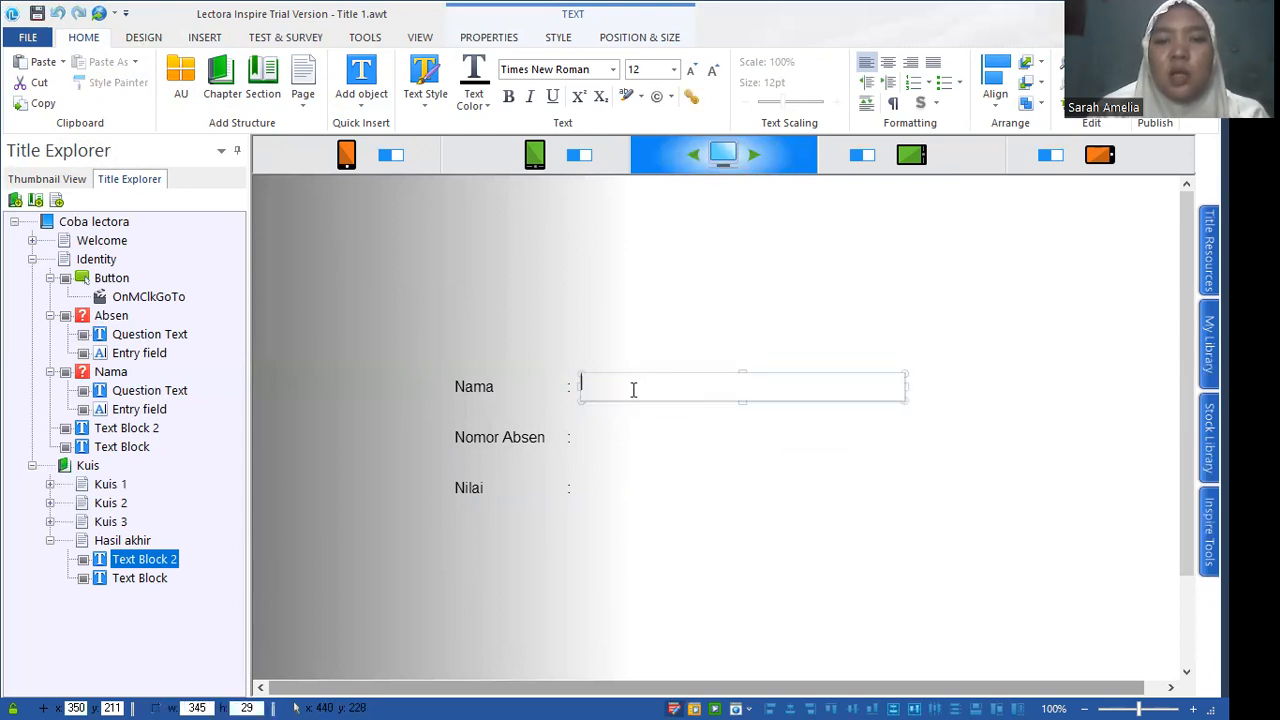
left_click(626, 328)
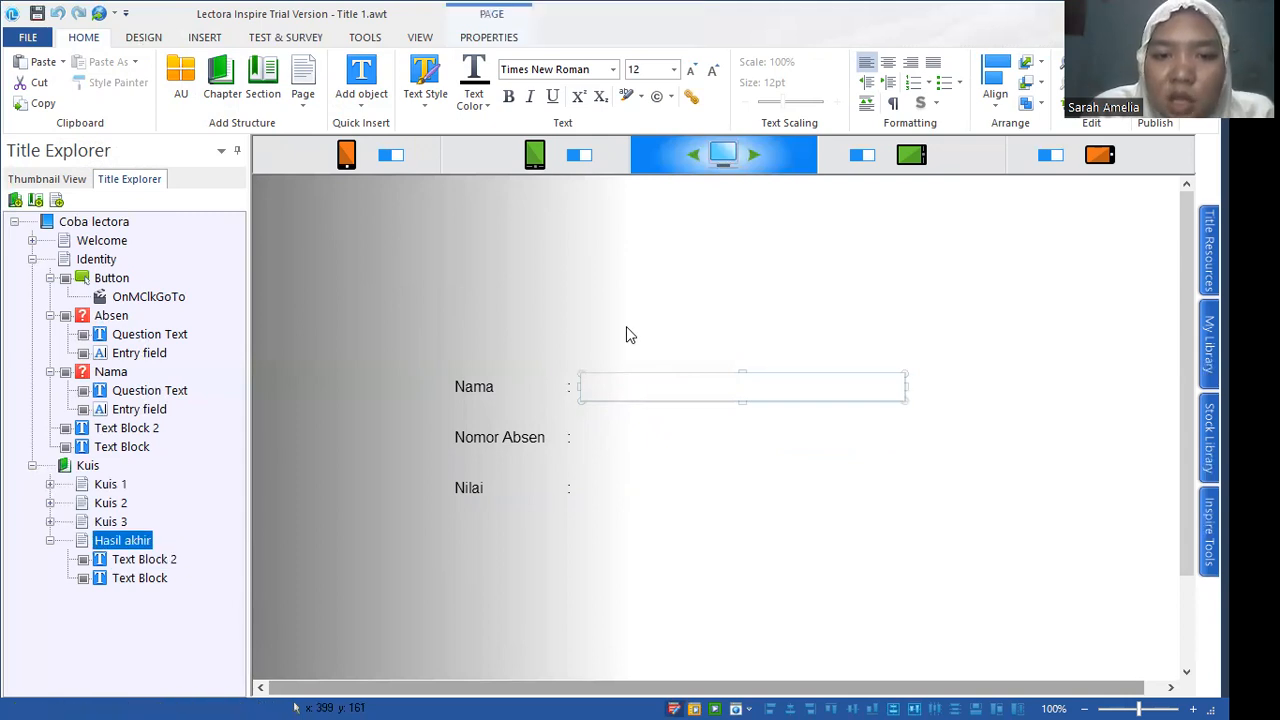
left_click(735, 392)
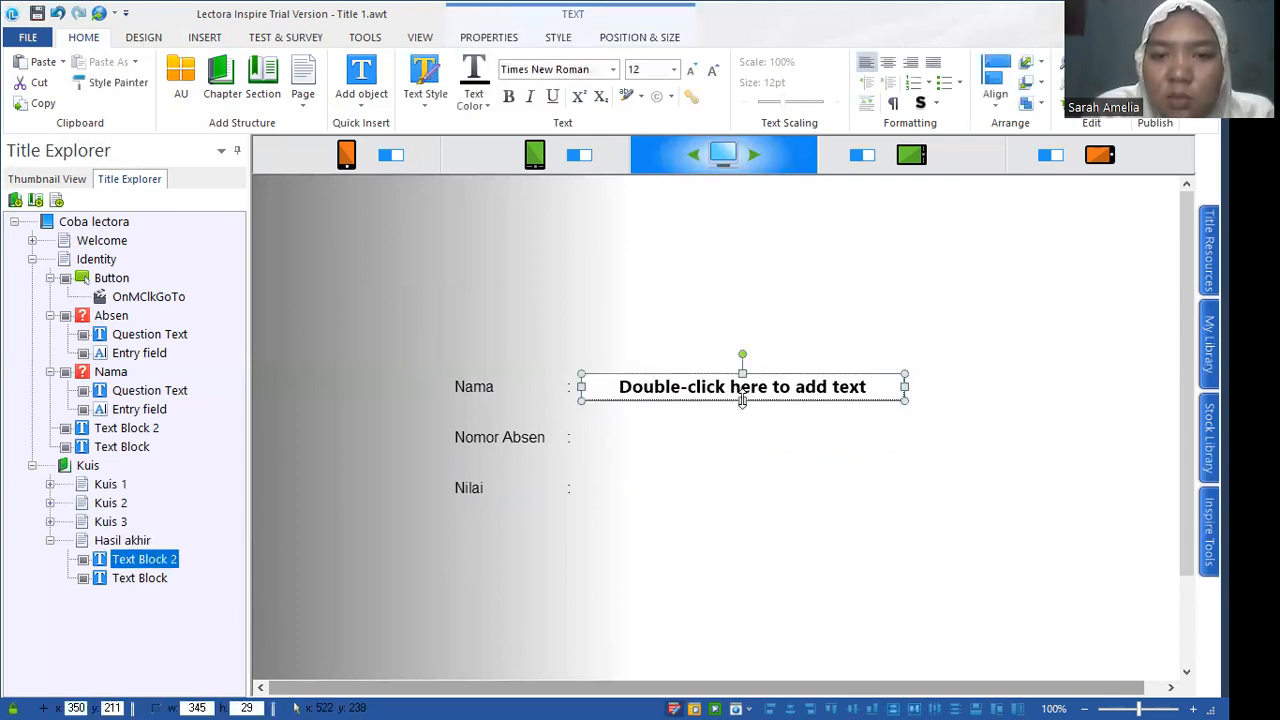
left_click_drag(741, 395, 741, 392)
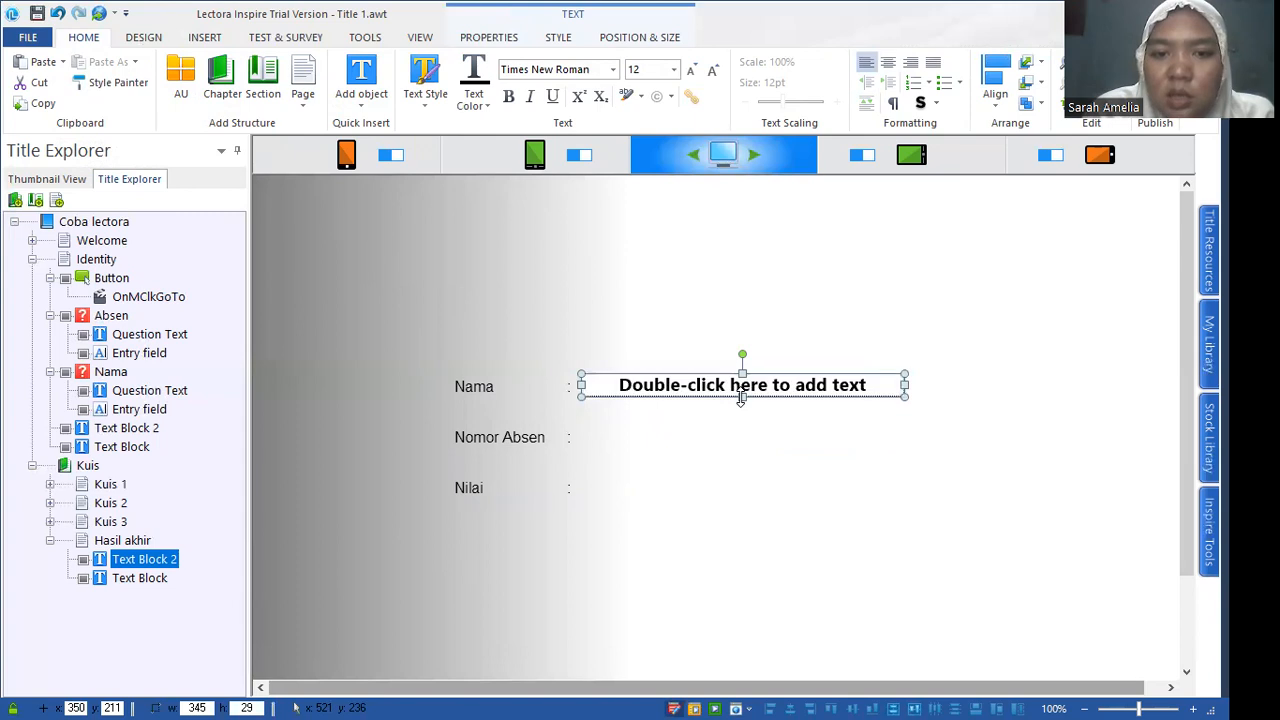
Nudge the second text block down to about y 216 to line it up with the Nama label.
double_click(694, 385)
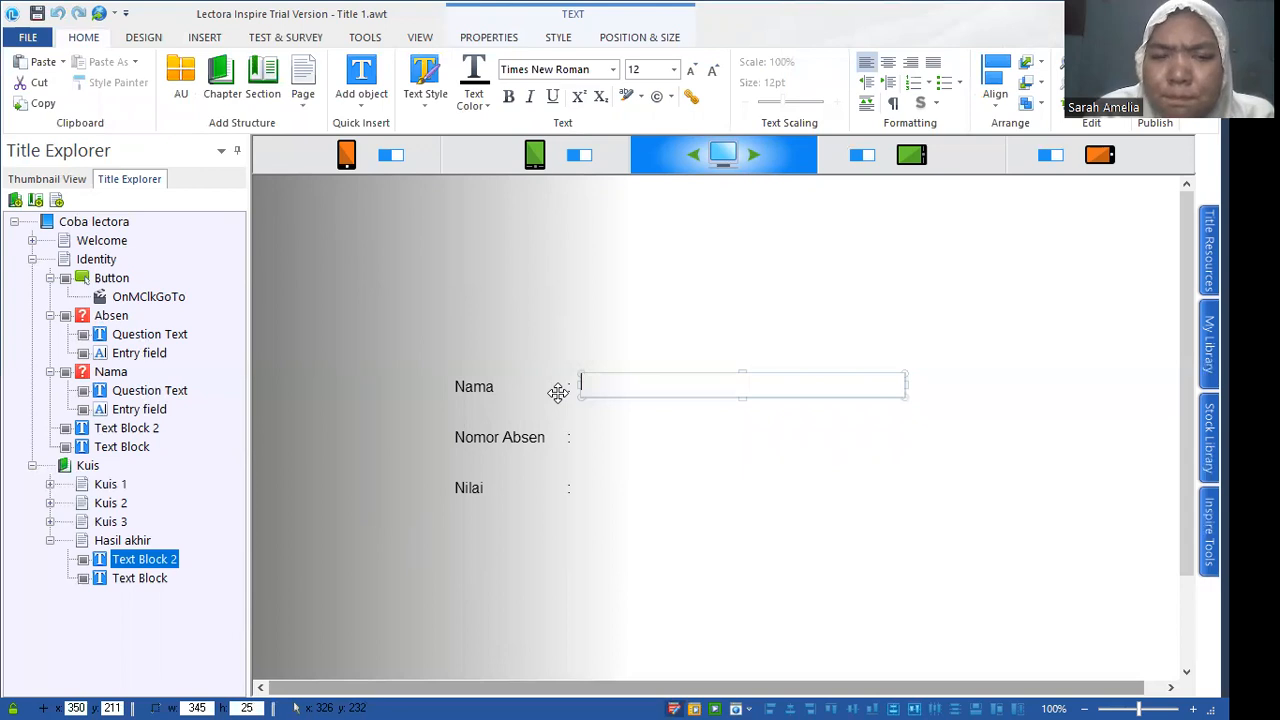
left_click(630, 405)
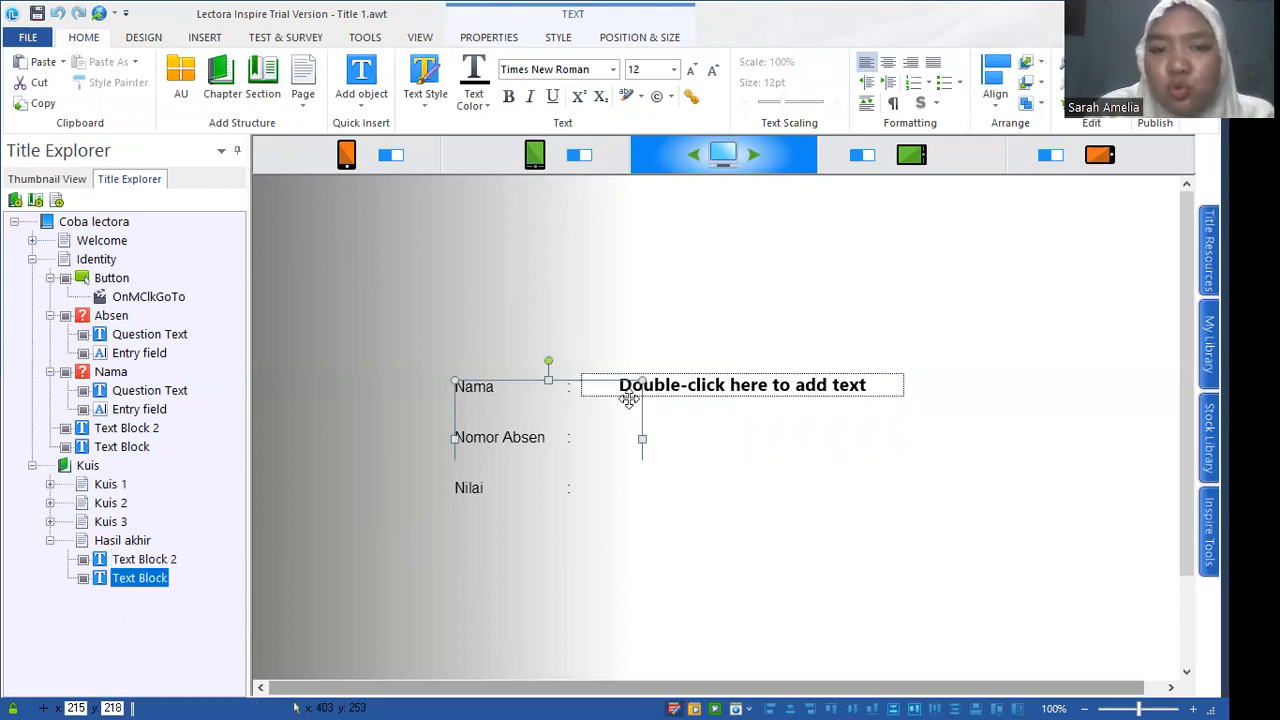
left_click(680, 380)
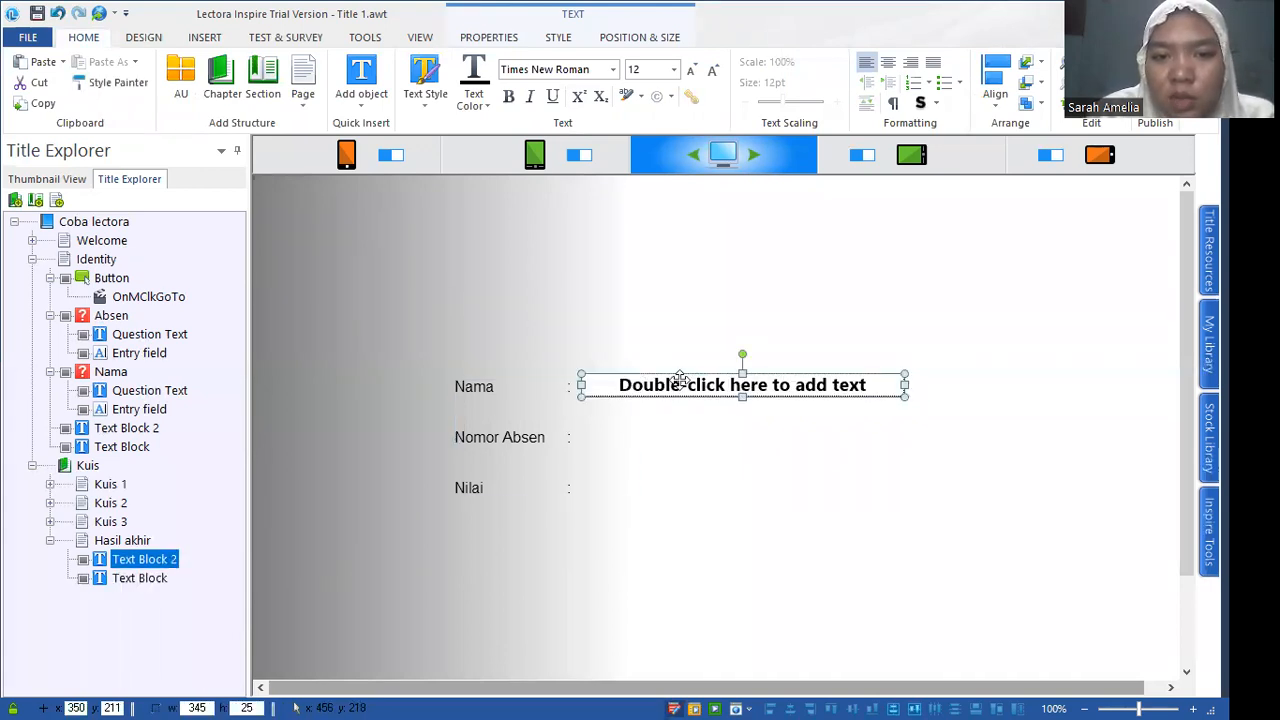
double_click(643, 391)
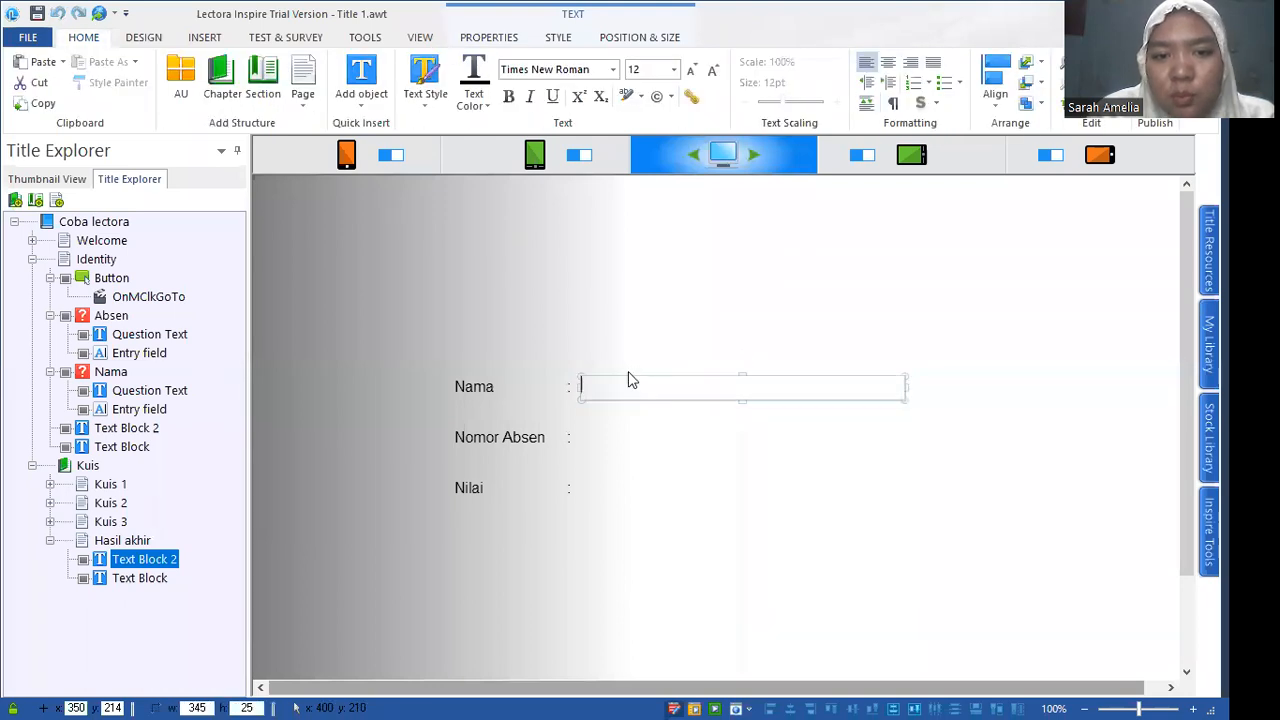
key("Escape")
left_click(625, 382)
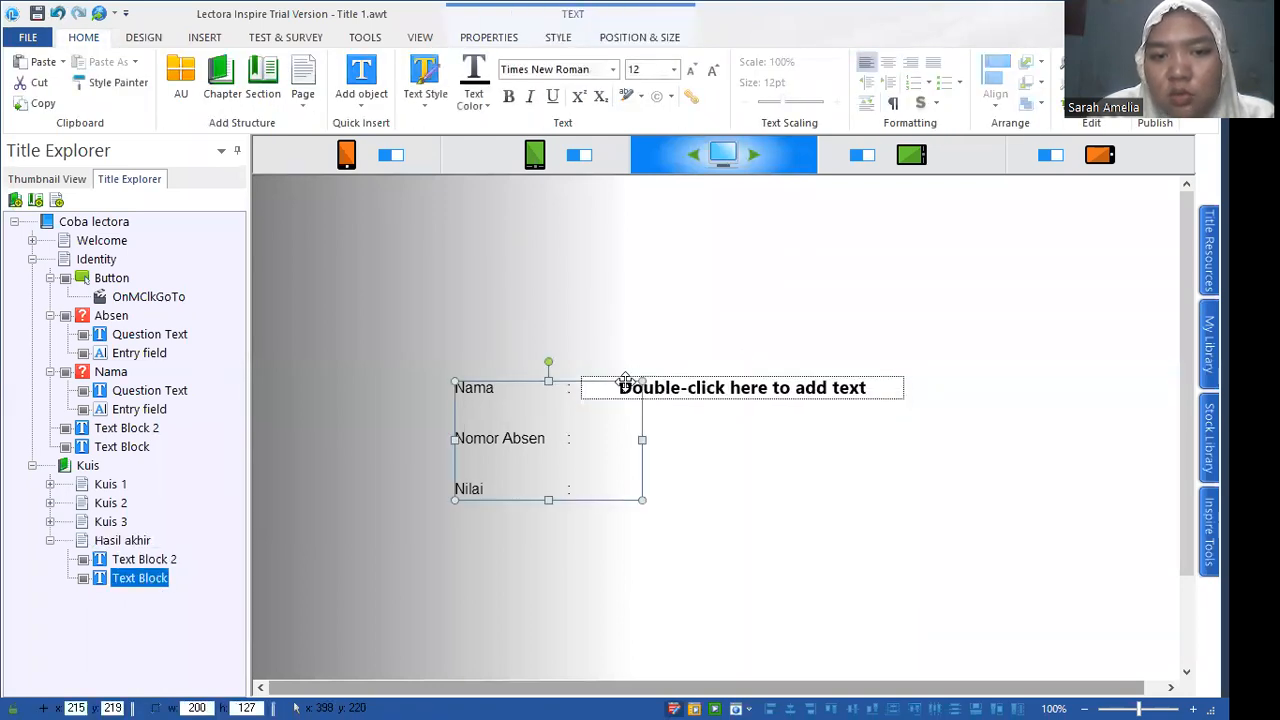
left_click(698, 377)
left_click(698, 377)
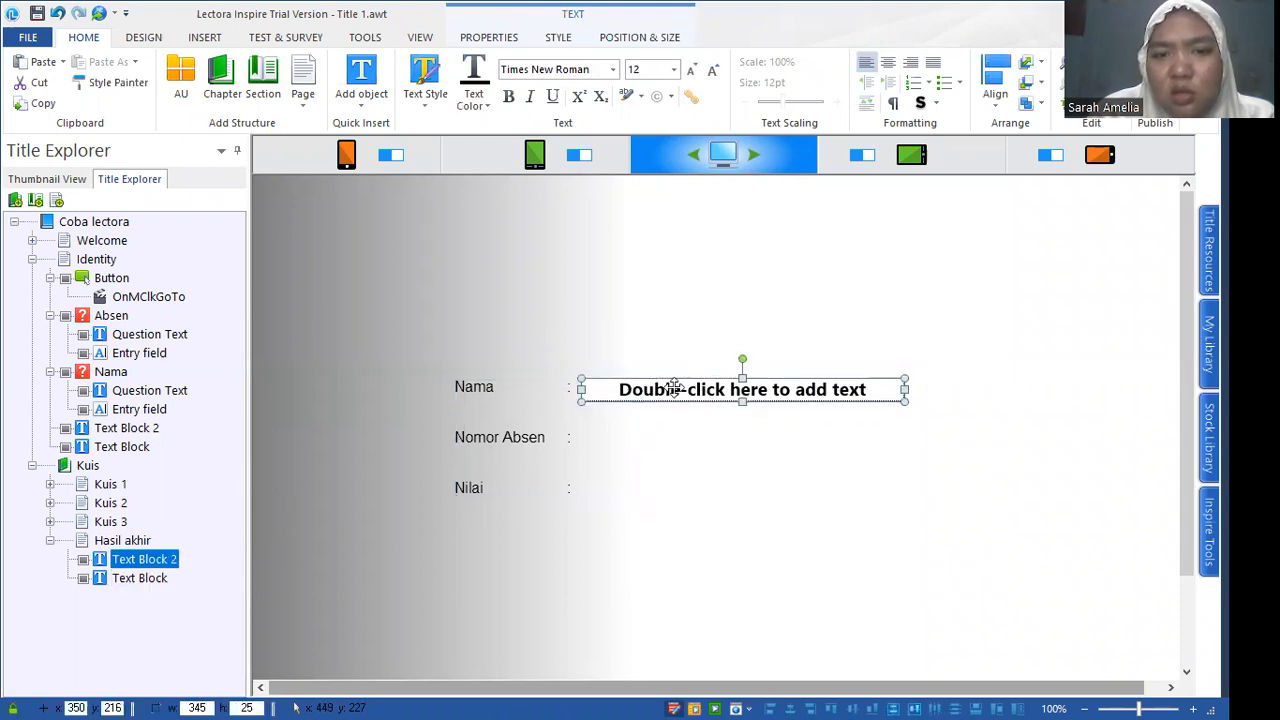
Add an action to the text block beside Nama and set its trigger to Show.
double_click(675, 388)
left_click(670, 432)
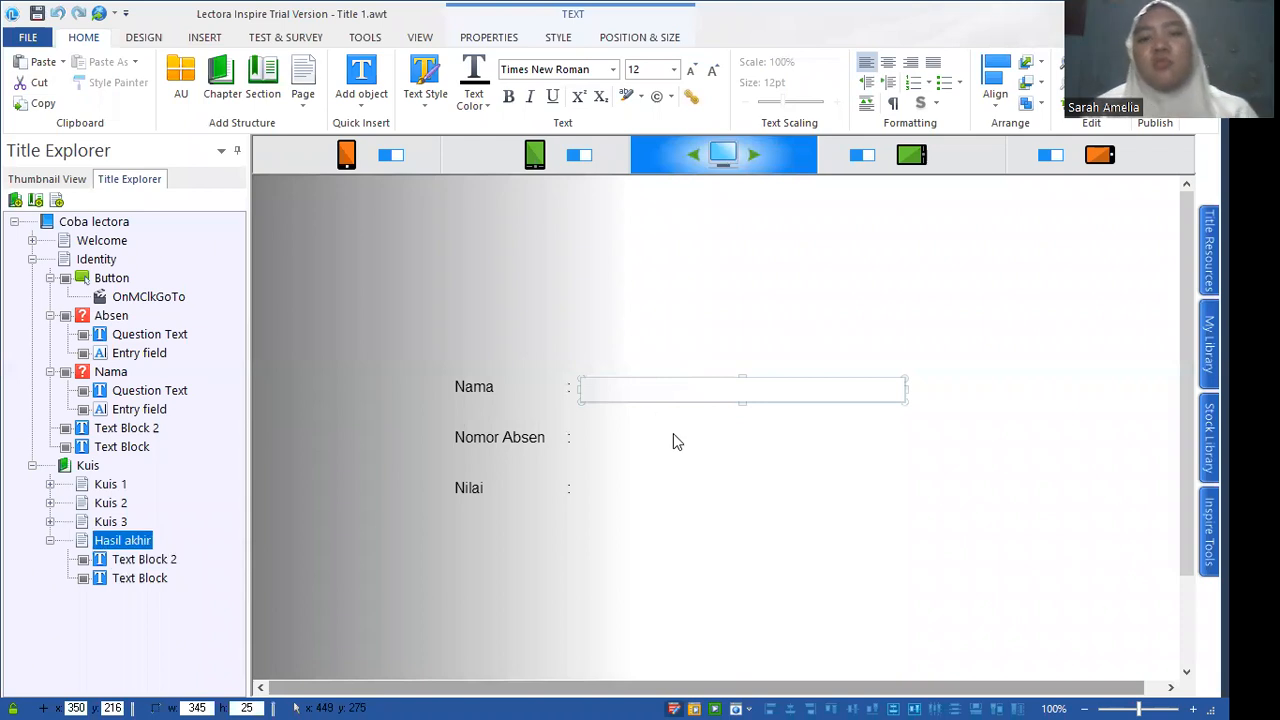
left_click(660, 388)
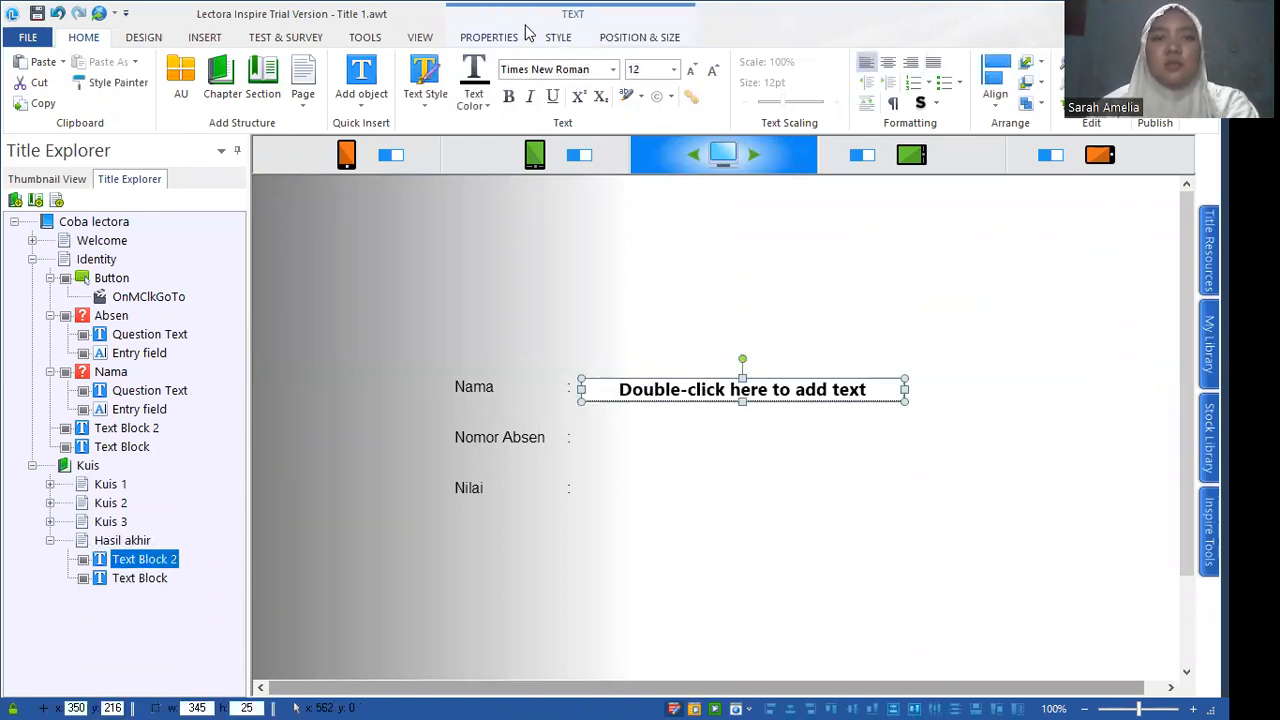
left_click(494, 38)
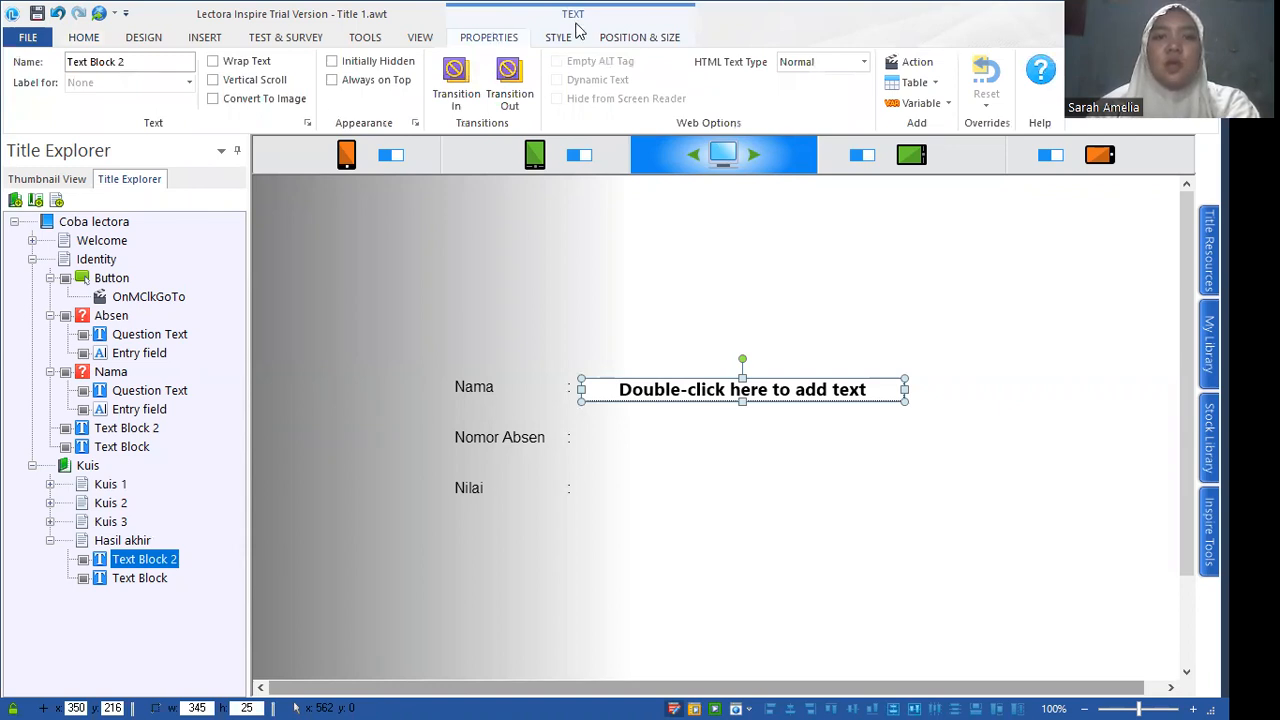
left_click(914, 66)
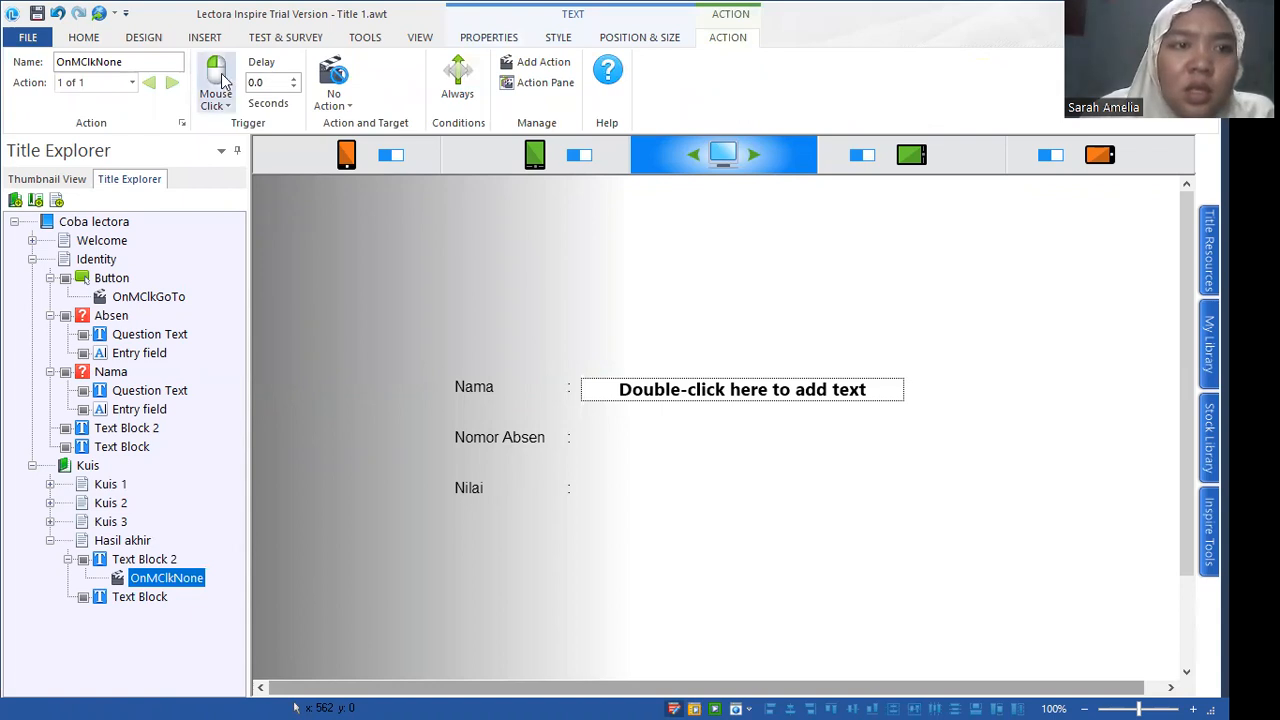
left_click(119, 62)
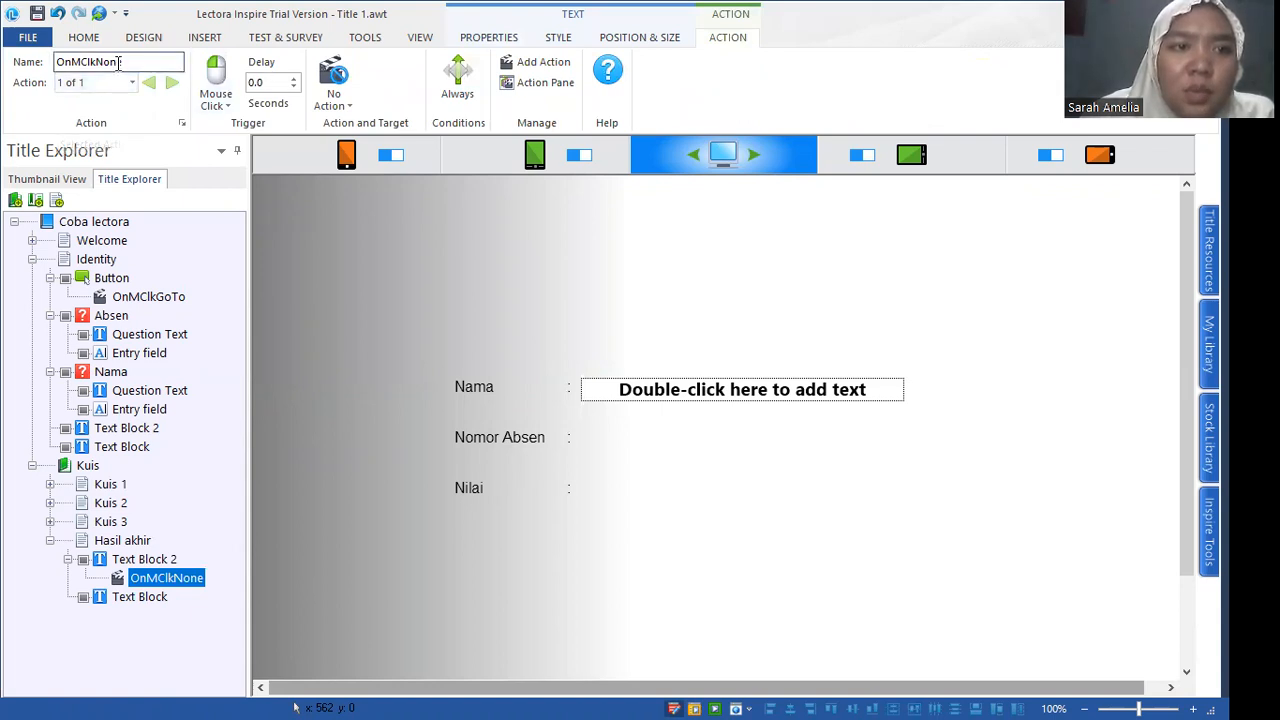
left_click(207, 100)
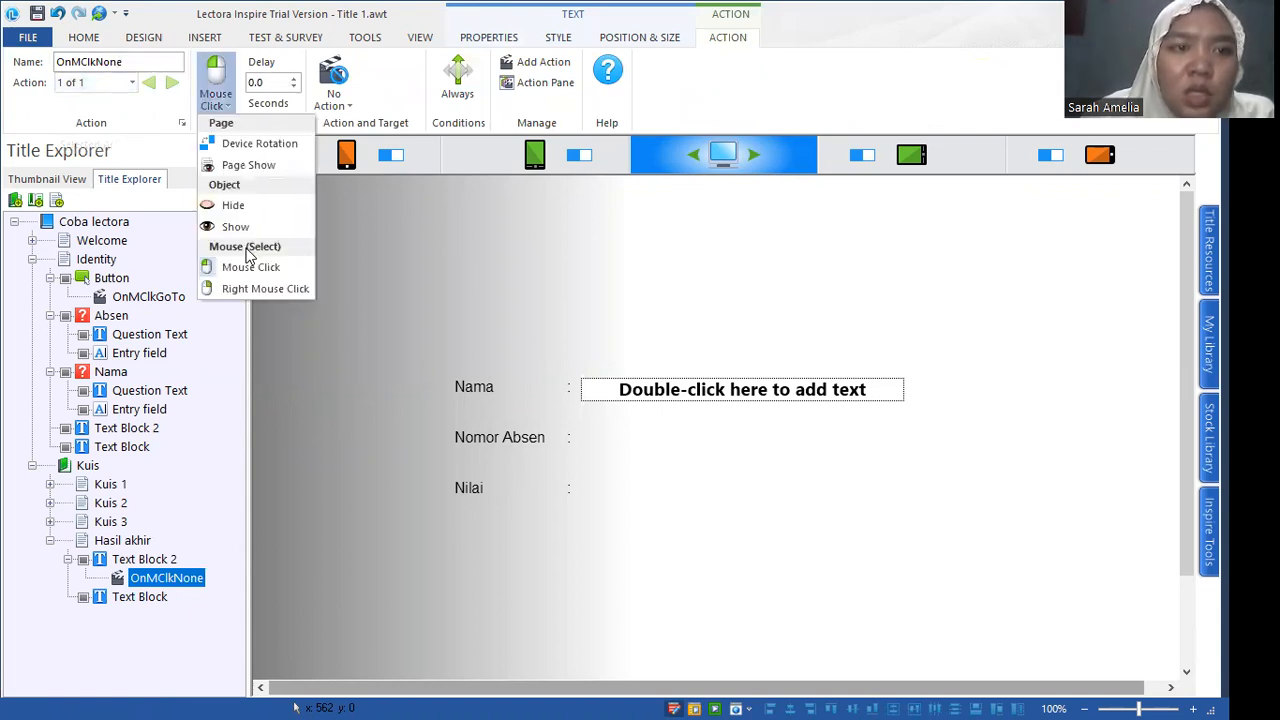
left_click(234, 225)
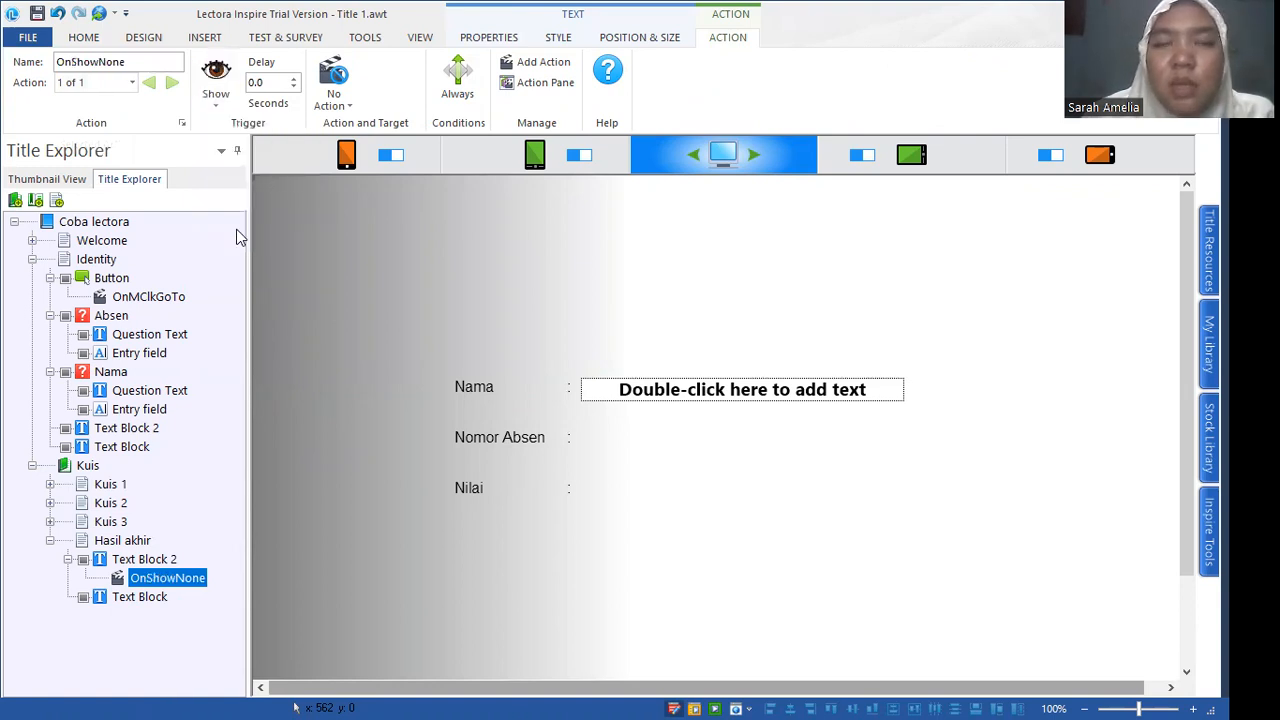
Try Show as the action for the Nama text block and look through the available targets and action types.
left_click(335, 90)
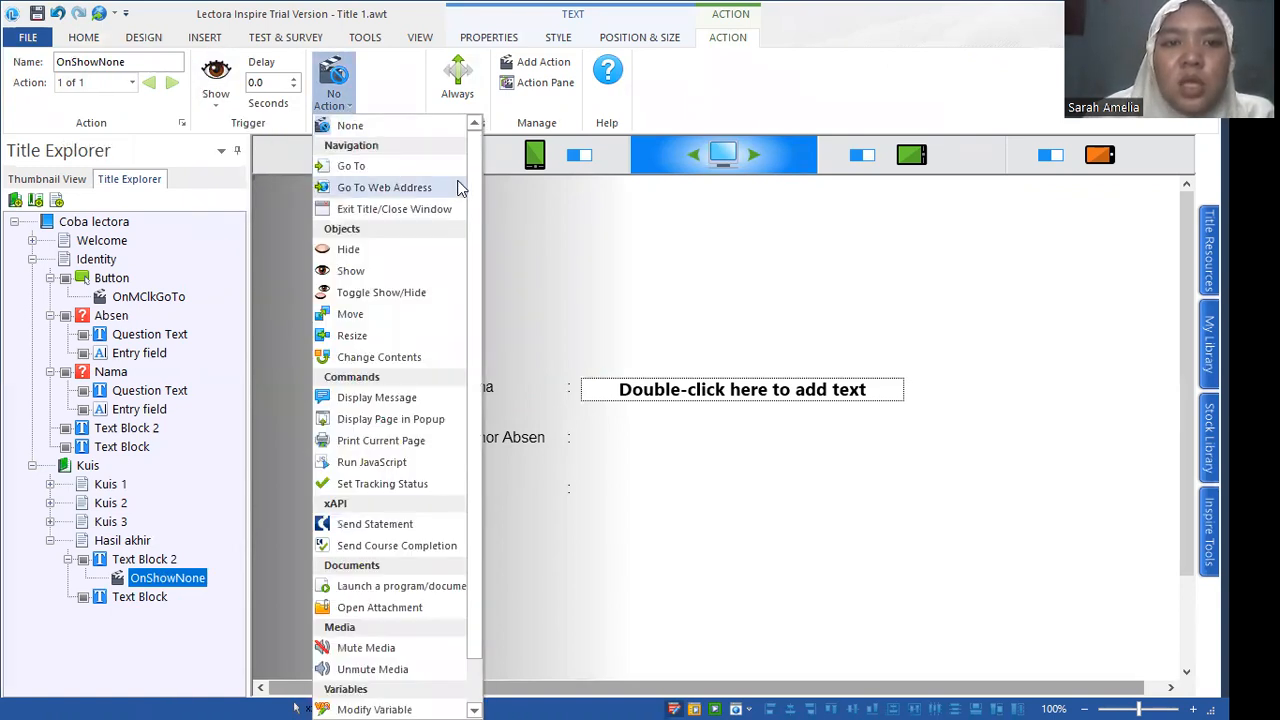
left_click(371, 271)
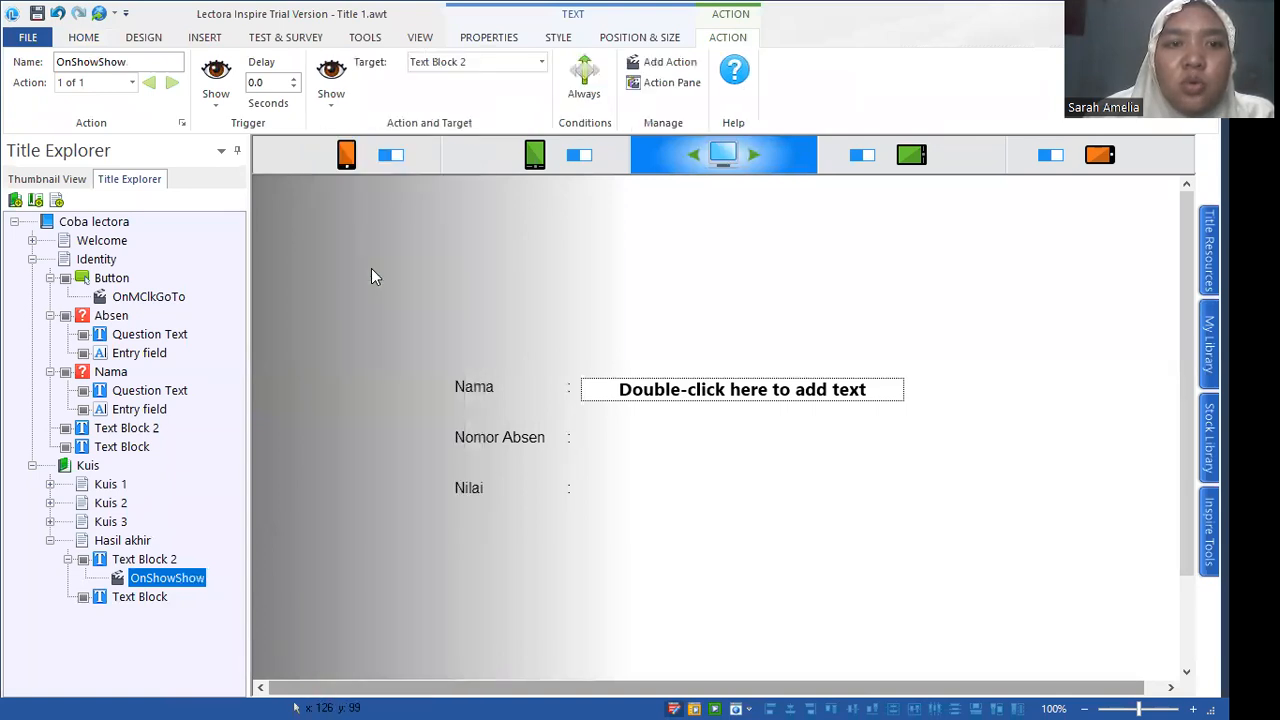
left_click(541, 66)
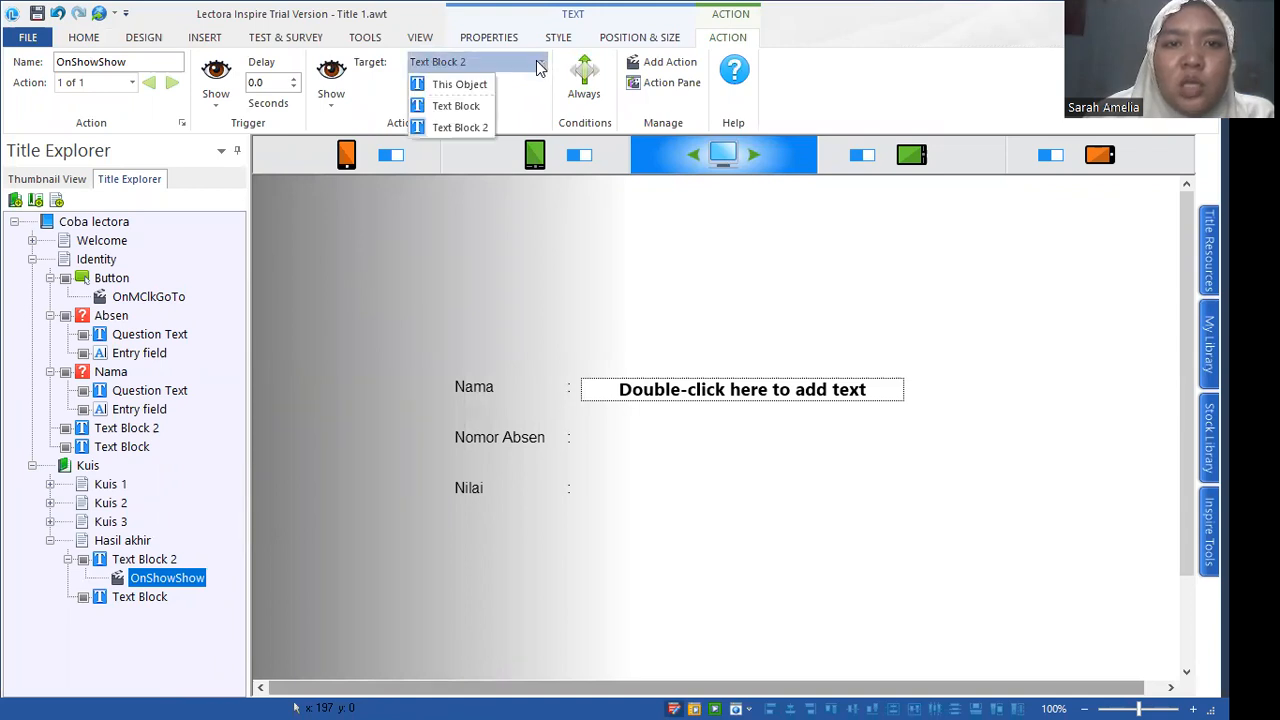
left_click(536, 62)
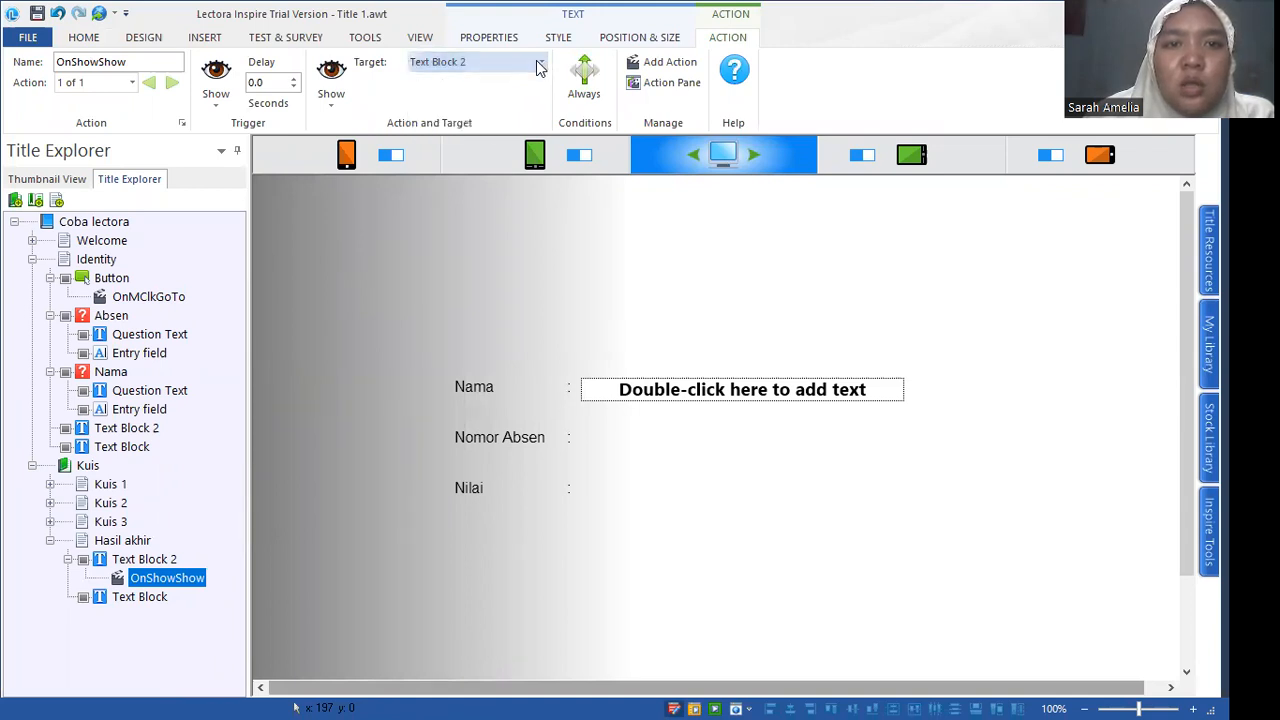
left_click(331, 94)
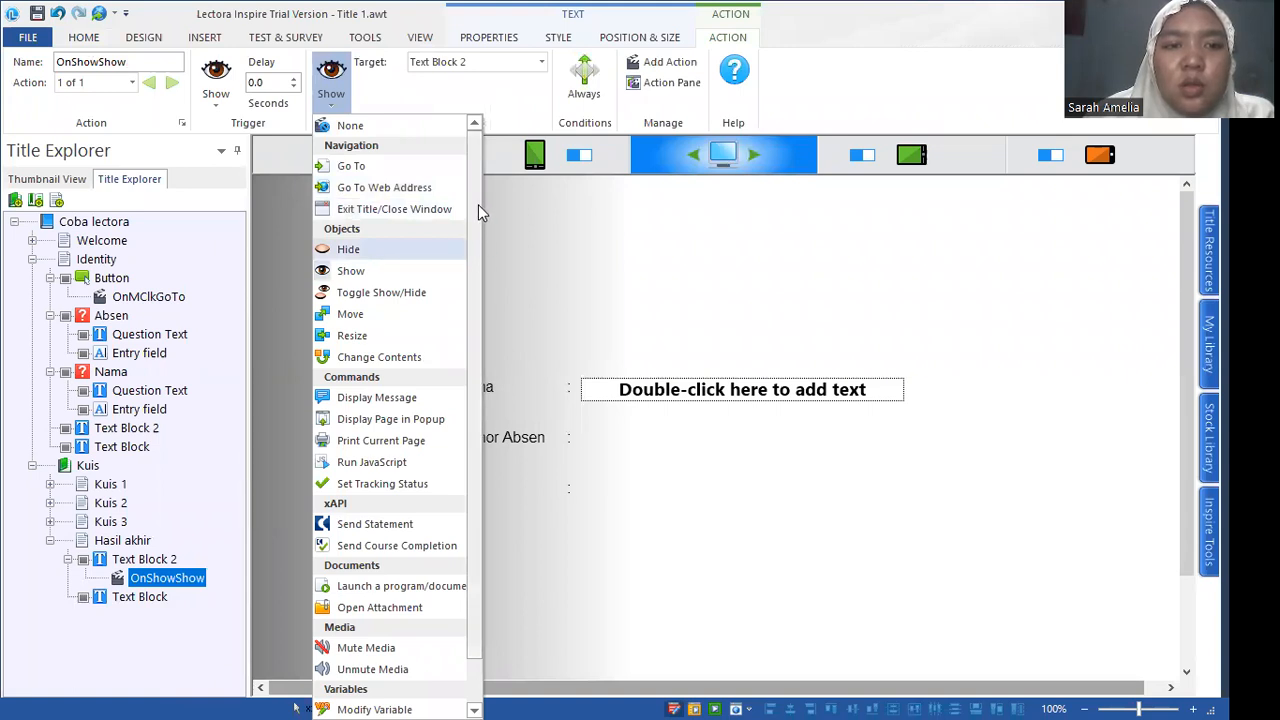
scroll(476, 202, "down", 2)
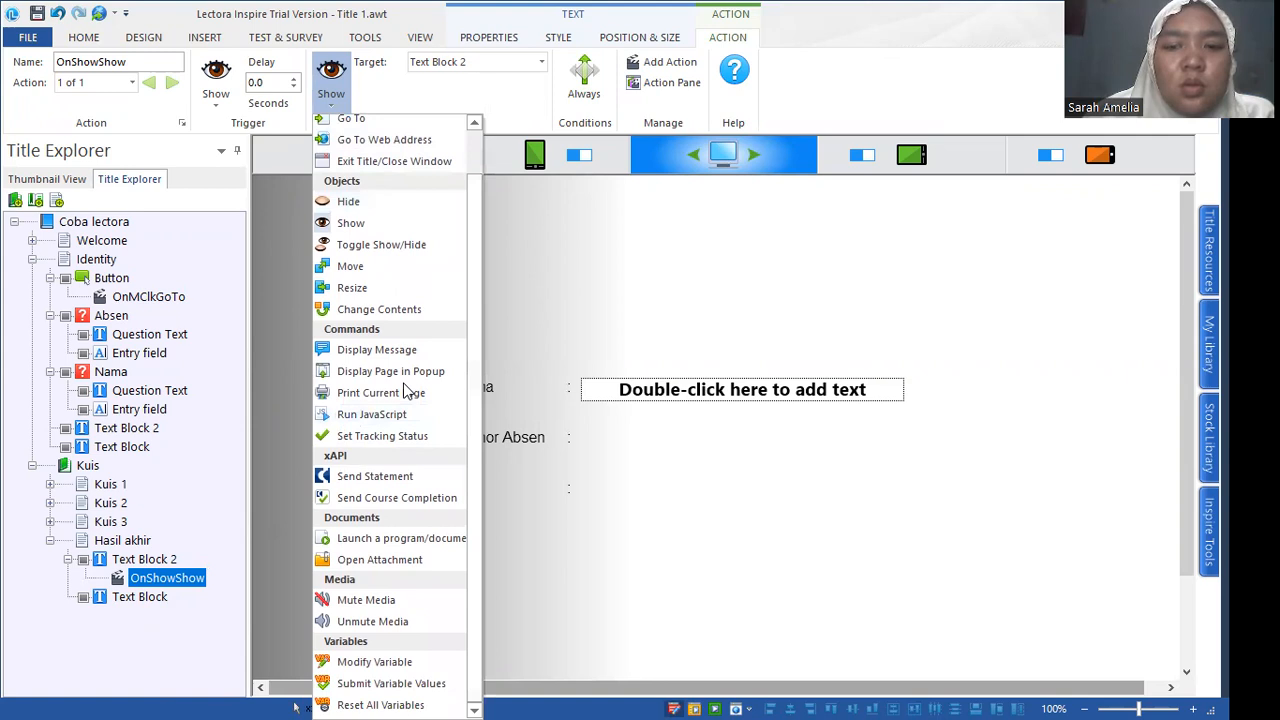
left_click(860, 378)
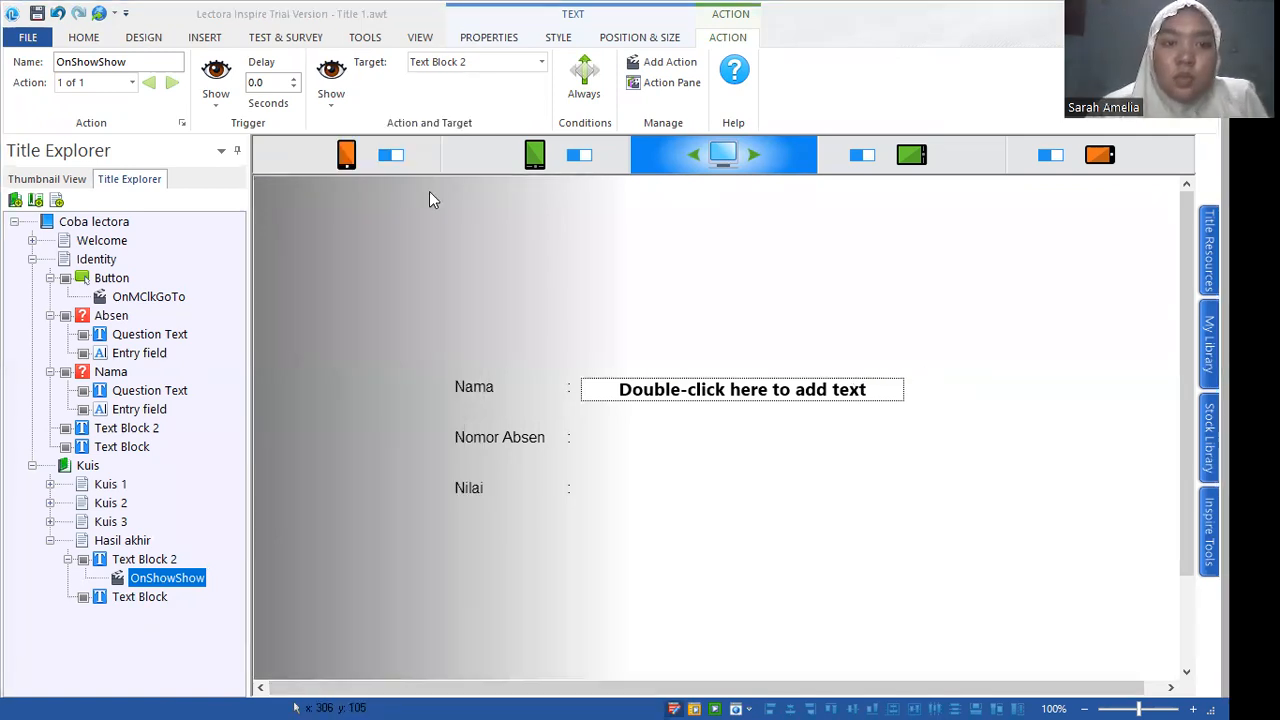
Make the Nama text block's action Change Contents, targeting Text Block 2 with the variable Question_nama as its value.
left_click(335, 100)
left_click(388, 362)
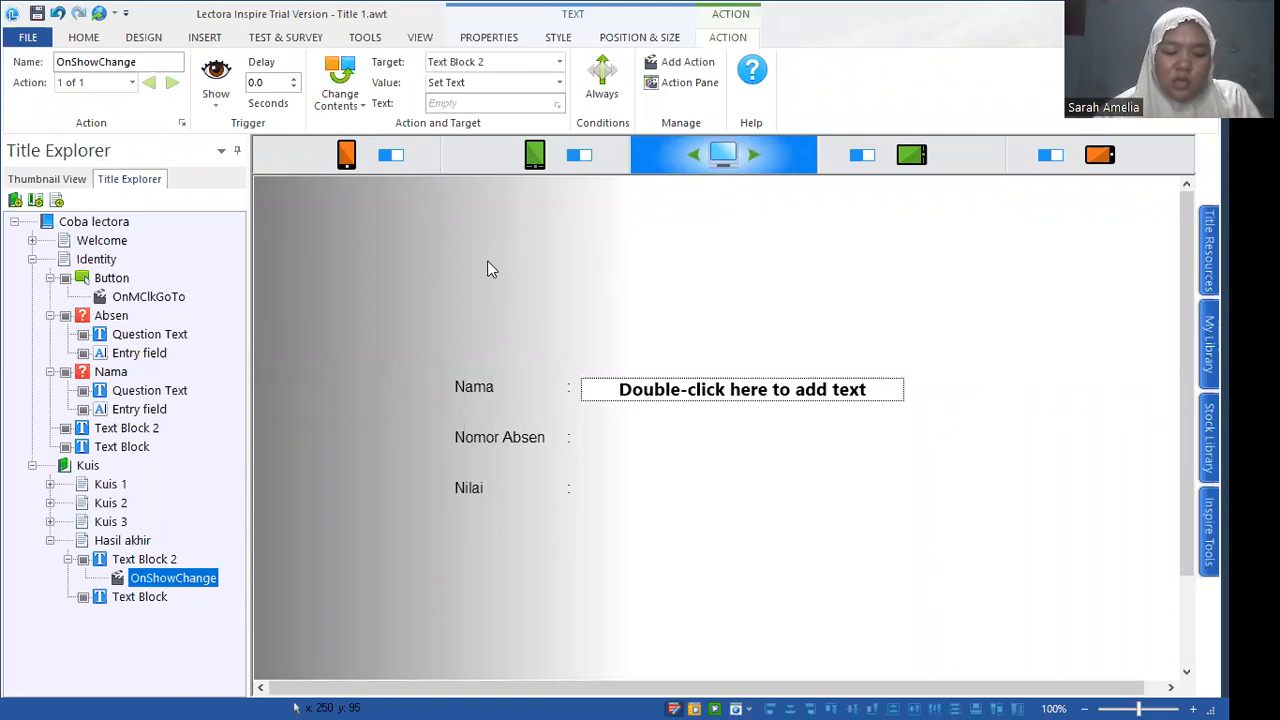
left_click(512, 60)
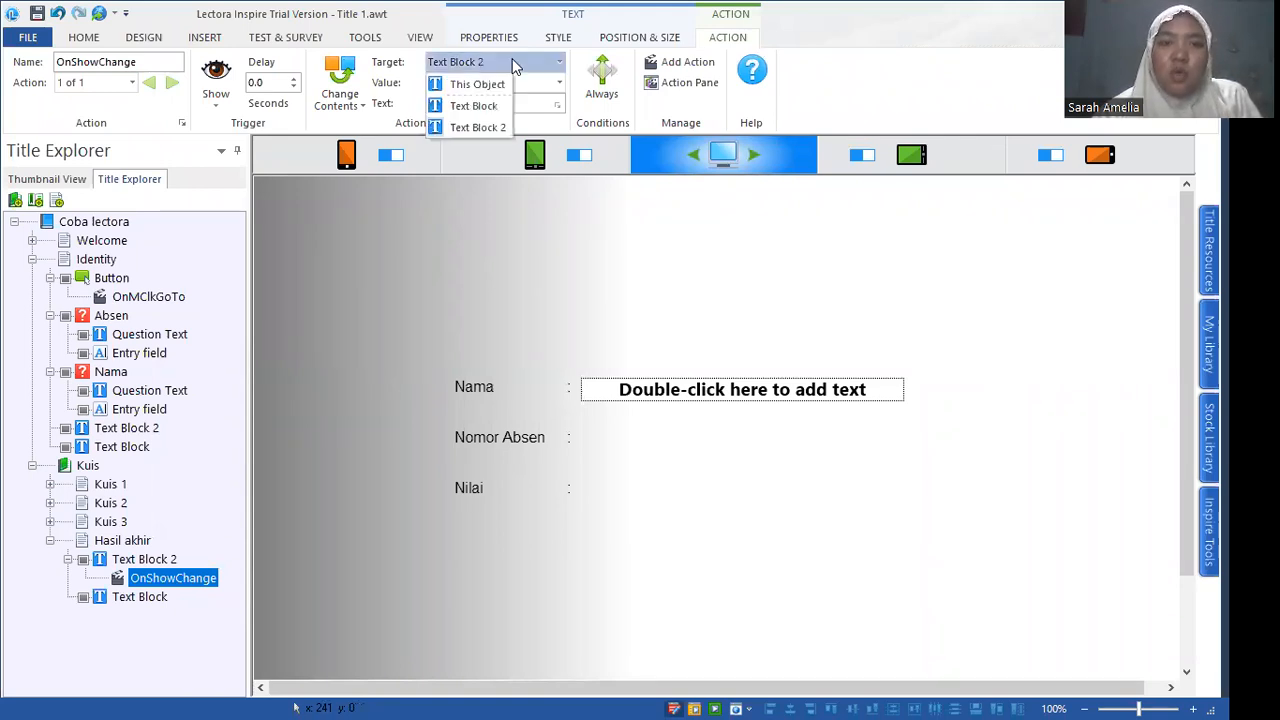
left_click(491, 127)
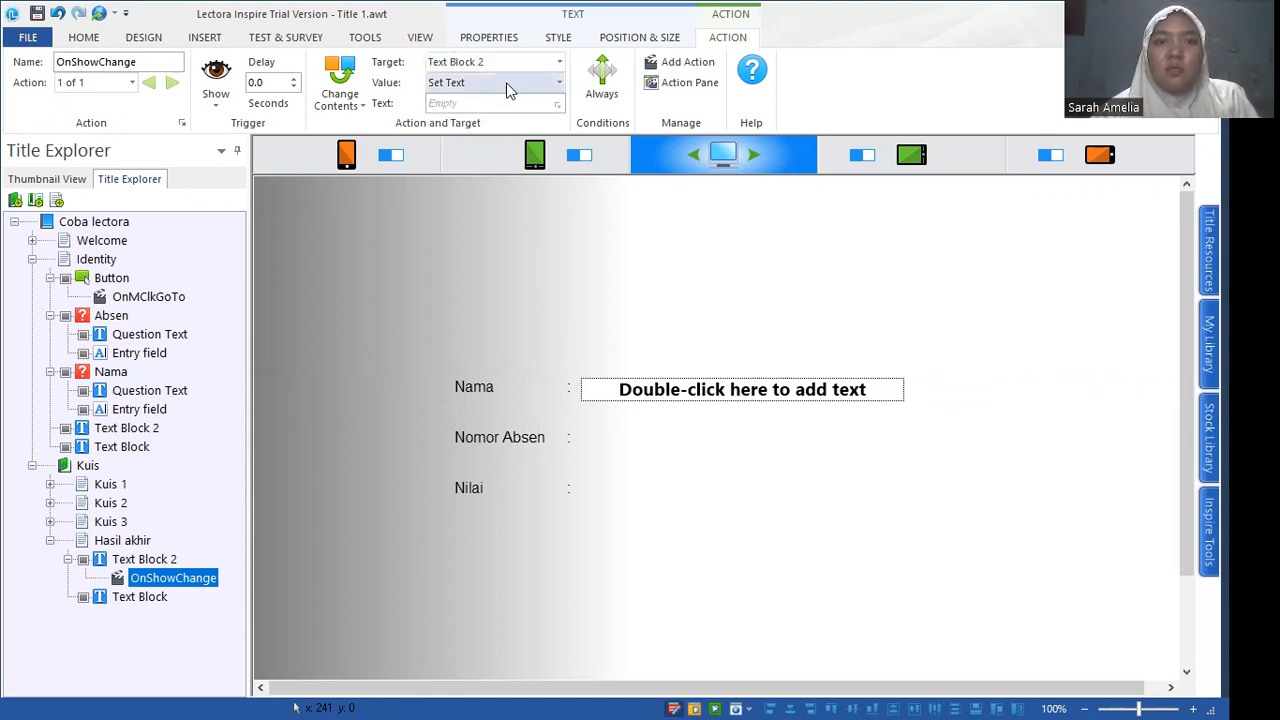
left_click(506, 85)
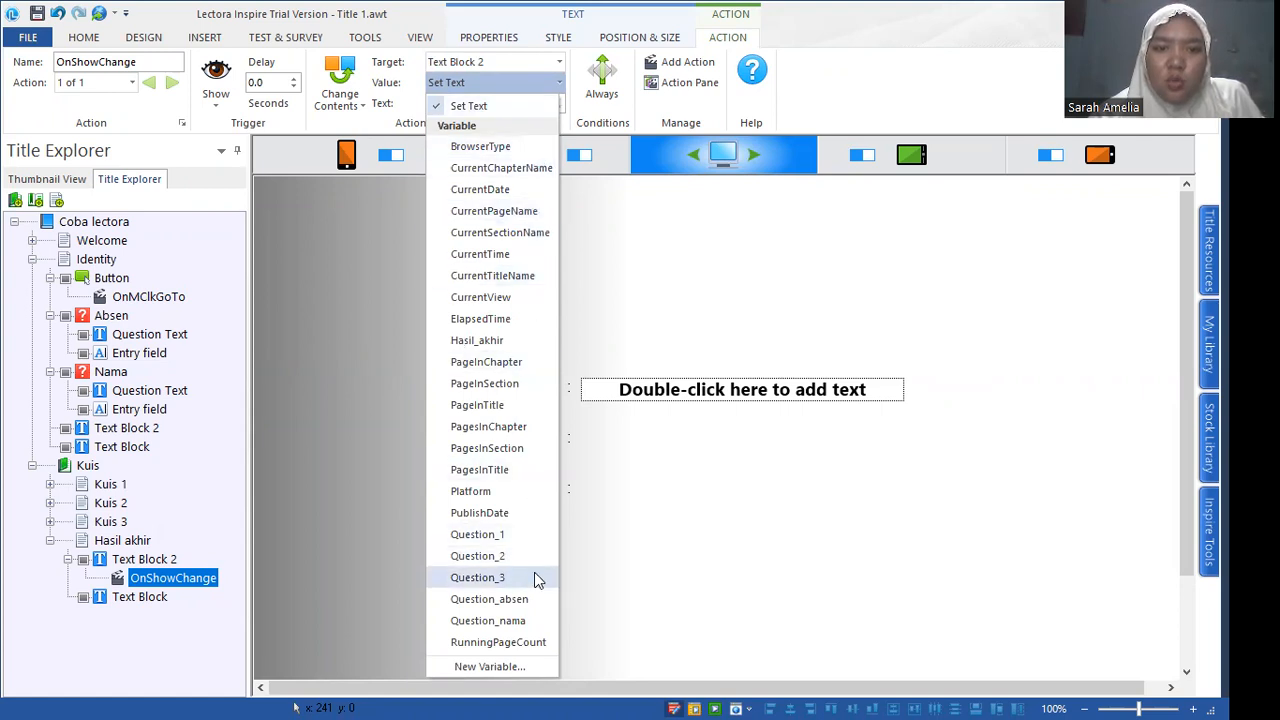
left_click(542, 619)
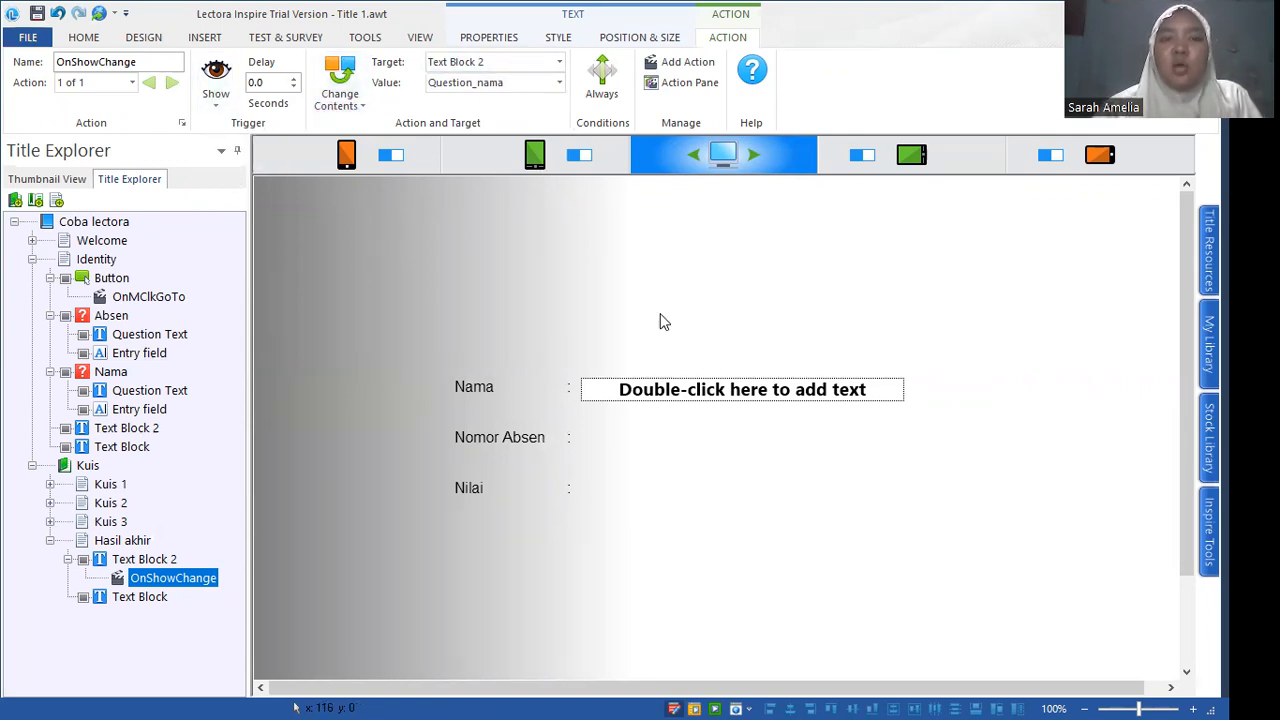
Insert a third text block on the Hasil akhir page and place it just after the Nomor Absen colon, about x 347, y 264.
left_click(620, 390)
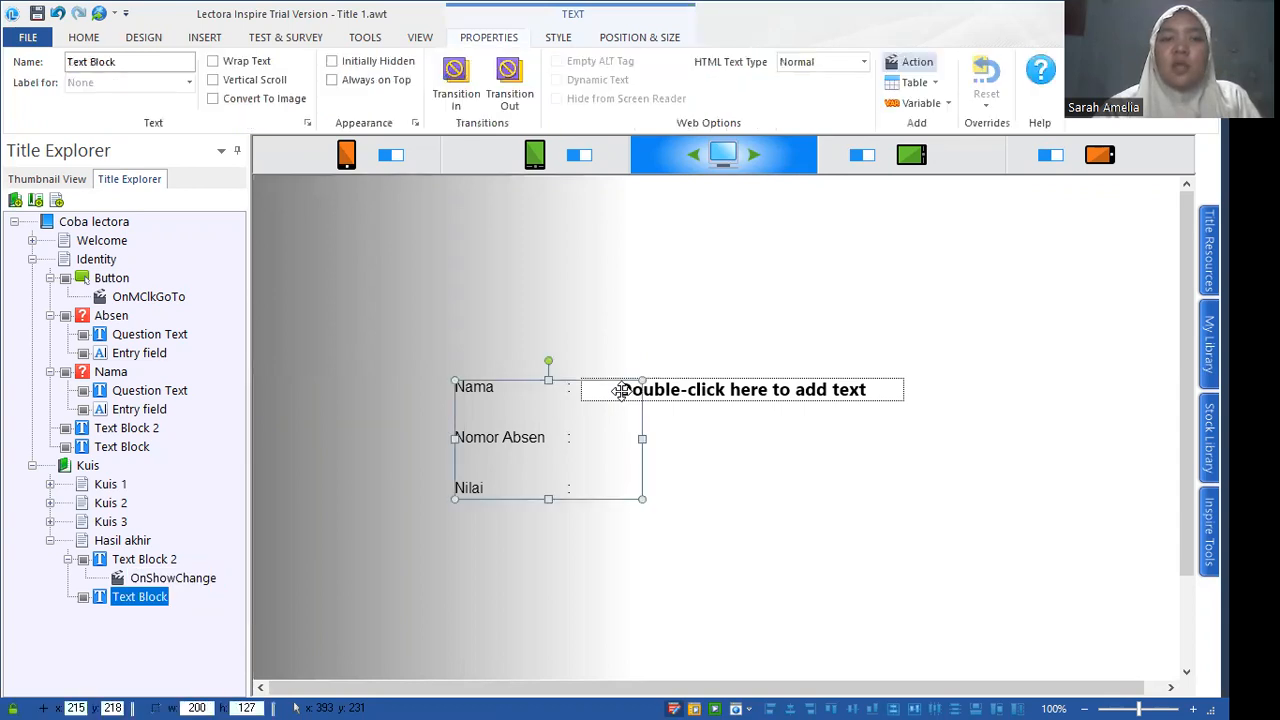
left_click(830, 450)
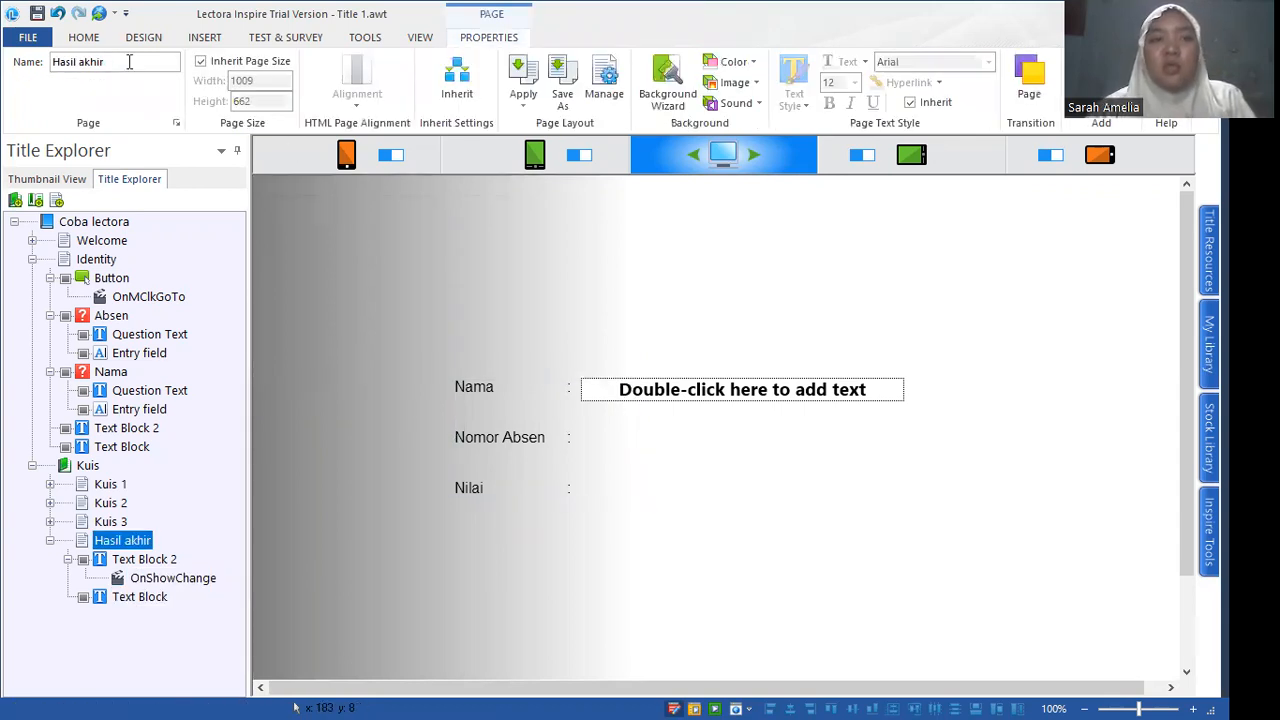
left_click(85, 38)
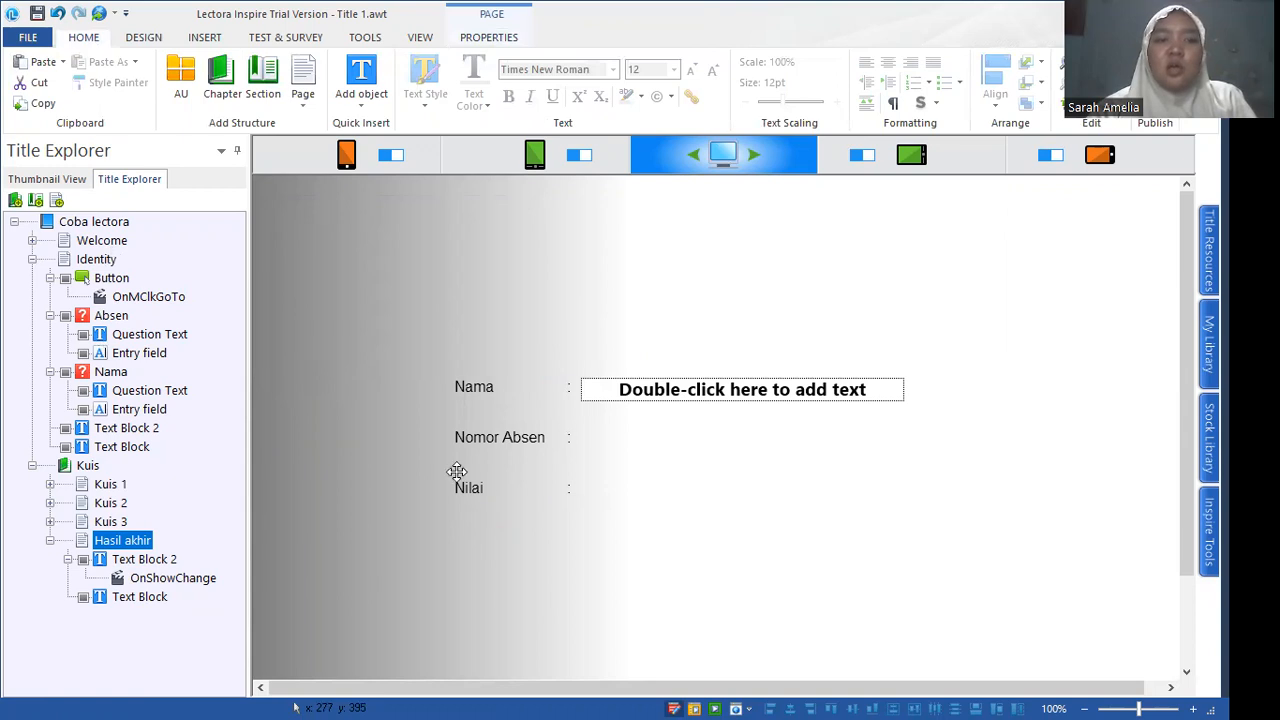
left_click(188, 37)
left_click(29, 80)
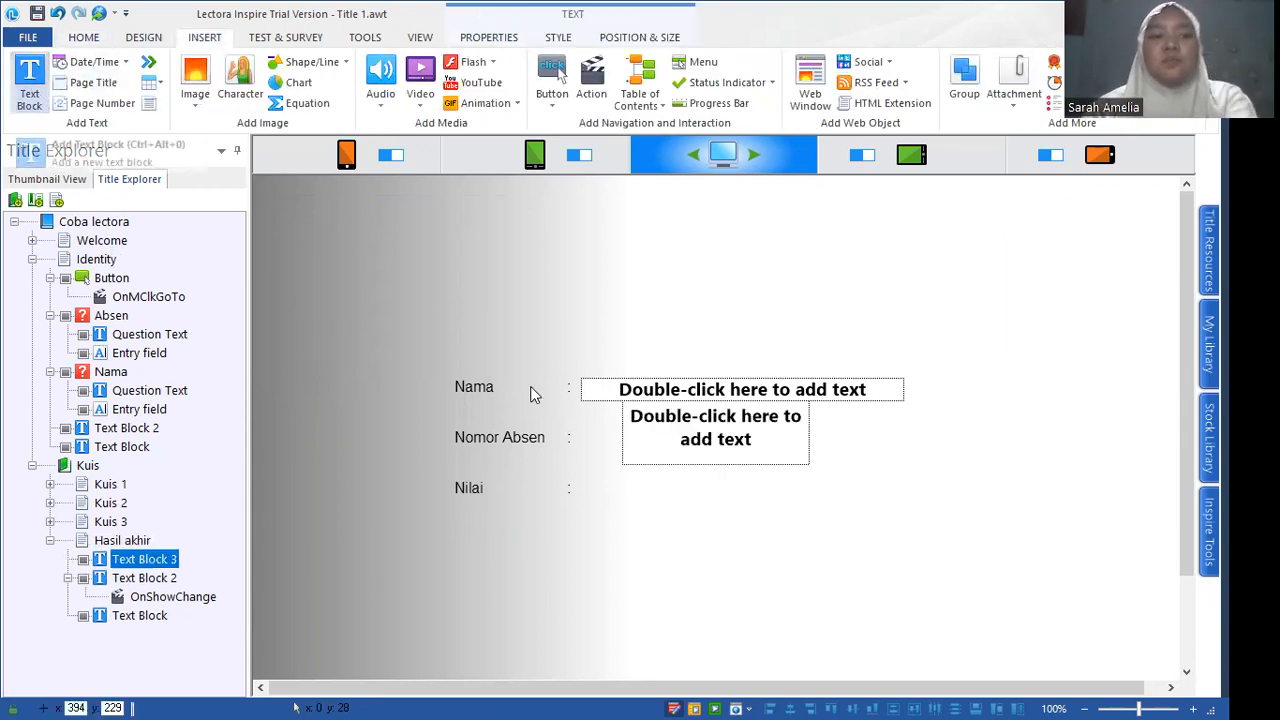
left_click_drag(714, 432, 670, 465)
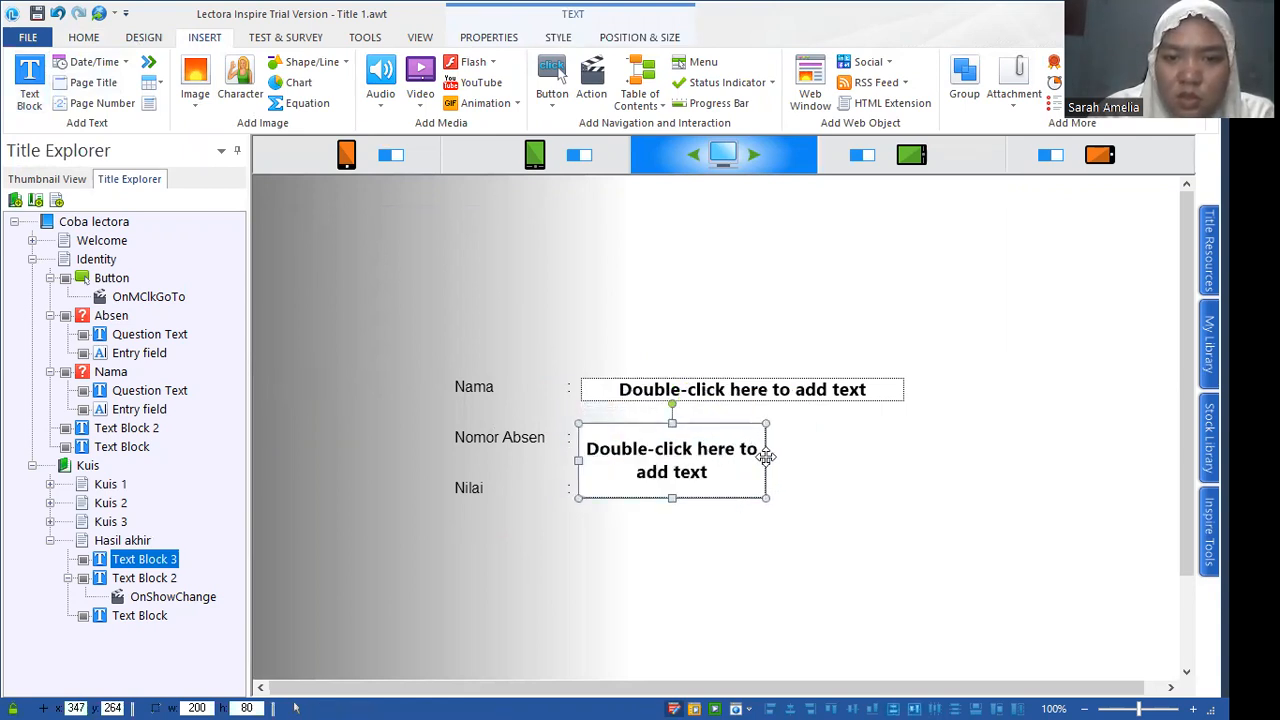
Resize the text block beside Nomor Absen to about 349 wide and 29 high so it fits a single line.
left_click_drag(768, 461, 920, 448)
left_click(718, 473)
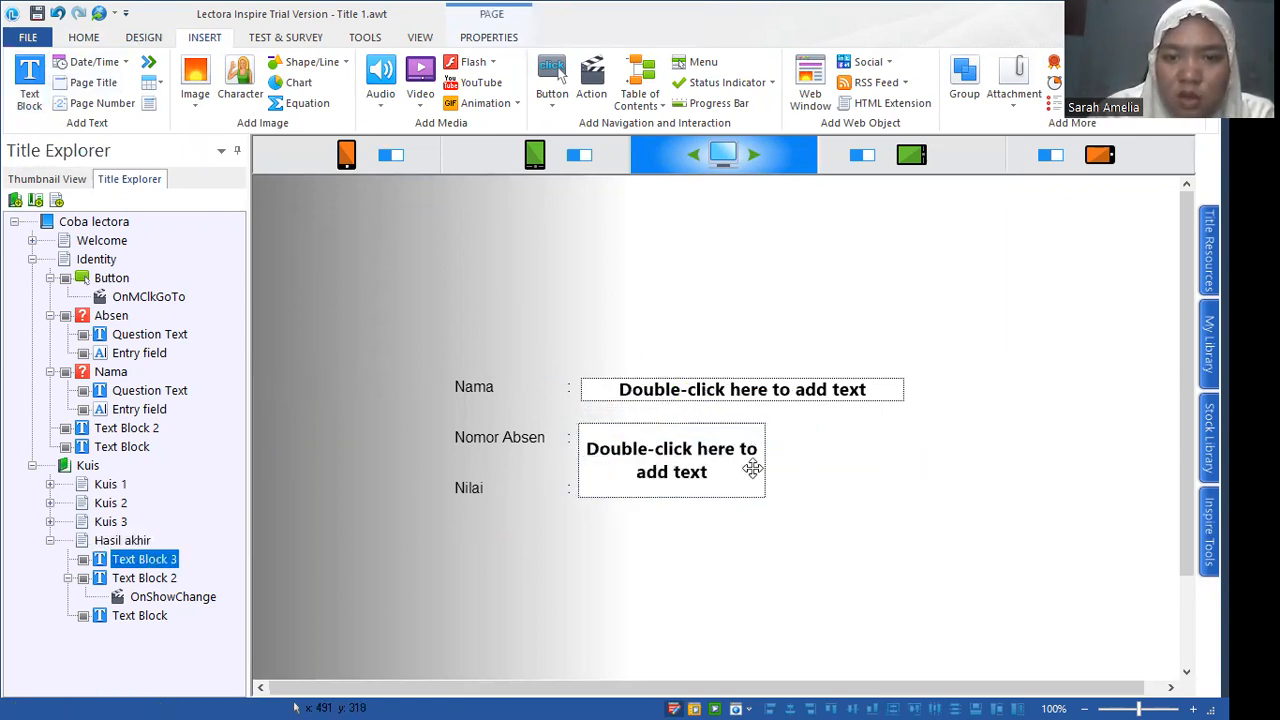
left_click_drag(766, 461, 900, 447)
left_click_drag(742, 486, 742, 450)
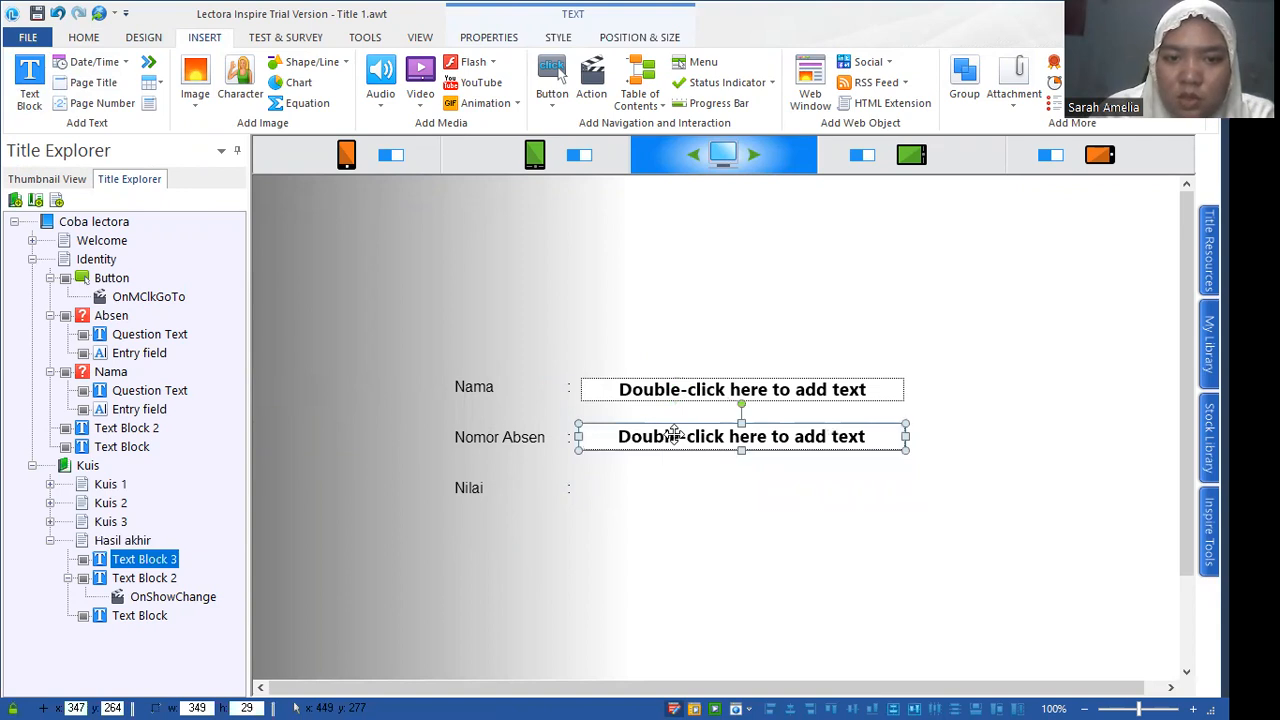
Nudge the third text block down to about y 269 to line it up with the Nomor Absen label.
double_click(673, 434)
left_click(637, 460)
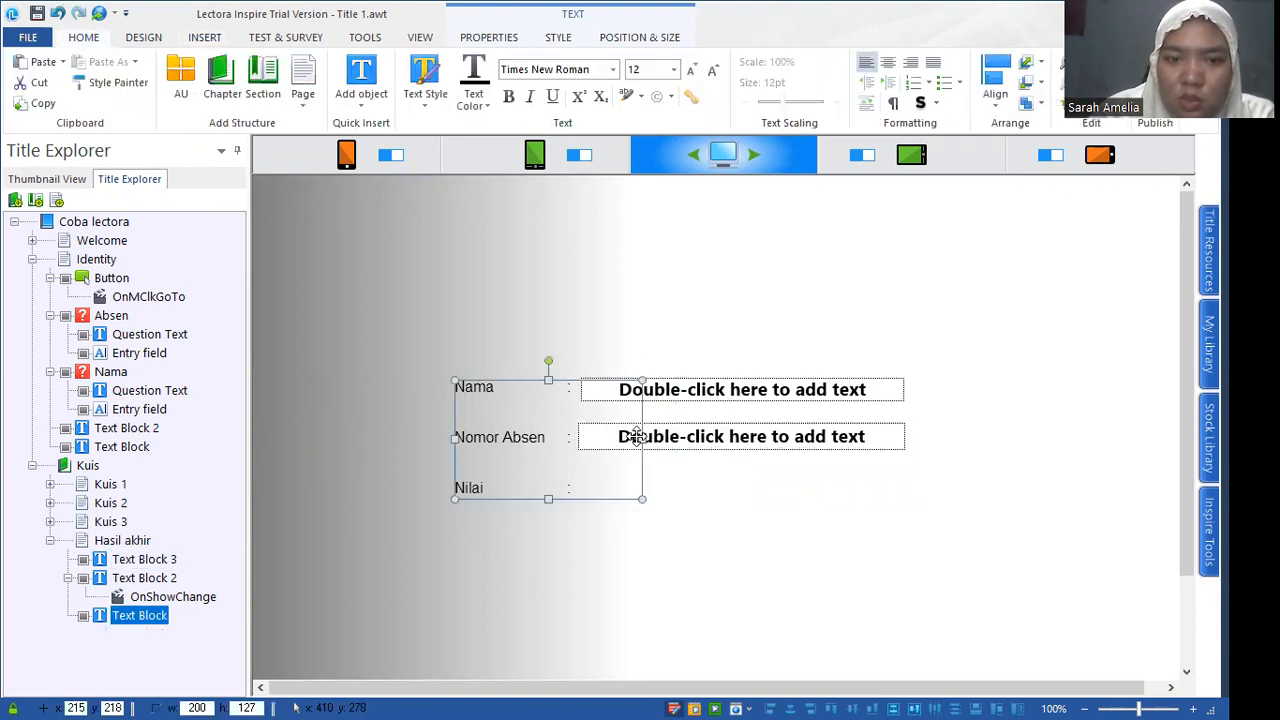
left_click(733, 433)
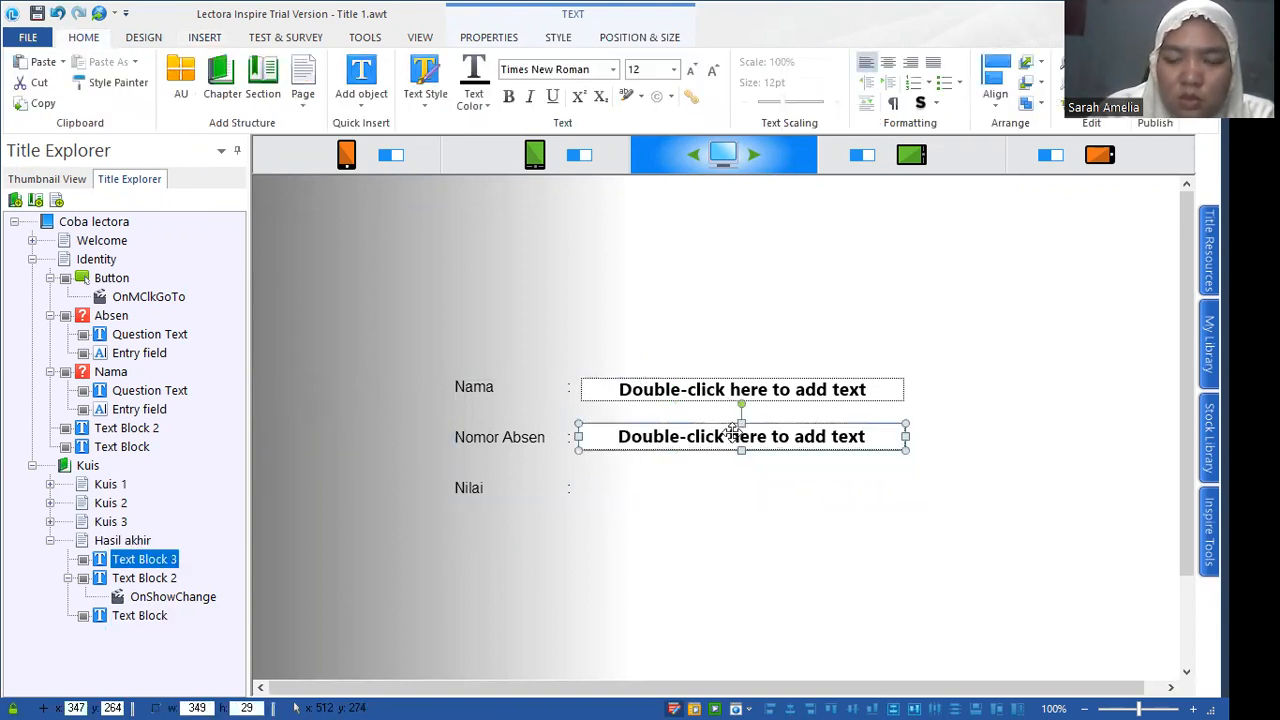
key("Down")
key("Down")
key("Down")
key("Down")
double_click(673, 440)
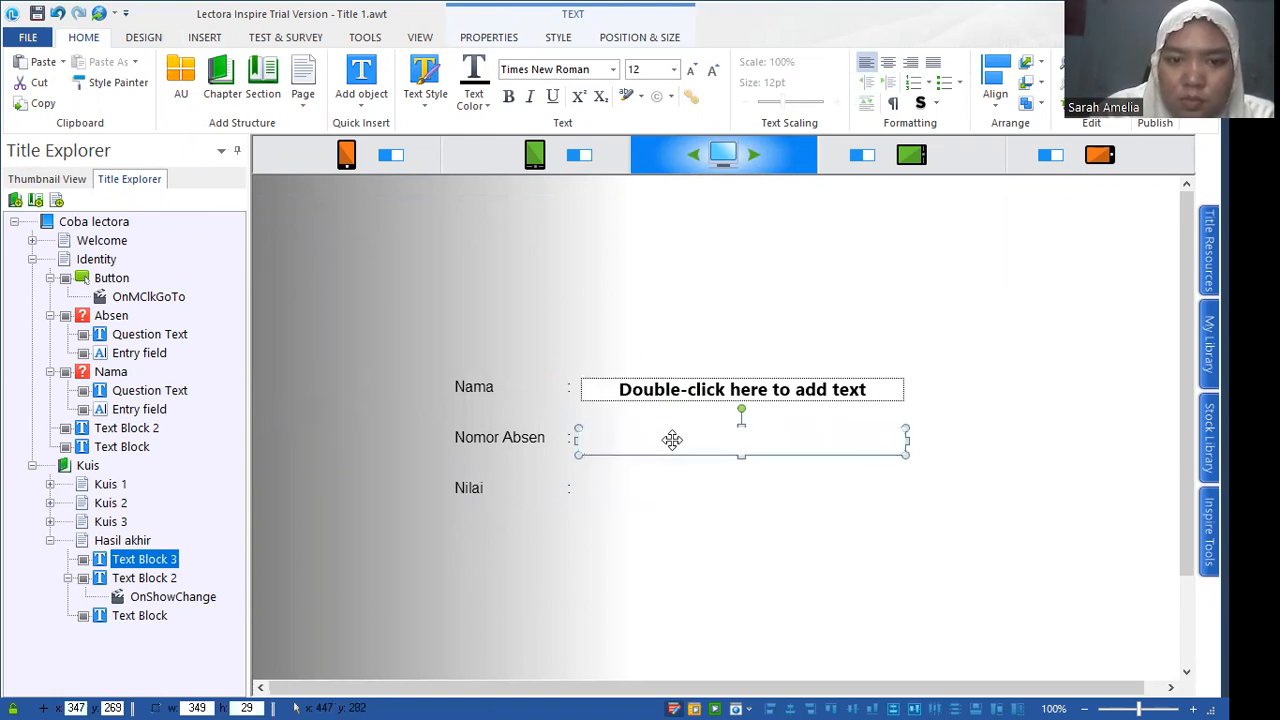
left_click(720, 512)
Add an action to the text block beside Nomor Absen and set its trigger to Show.
left_click(687, 443)
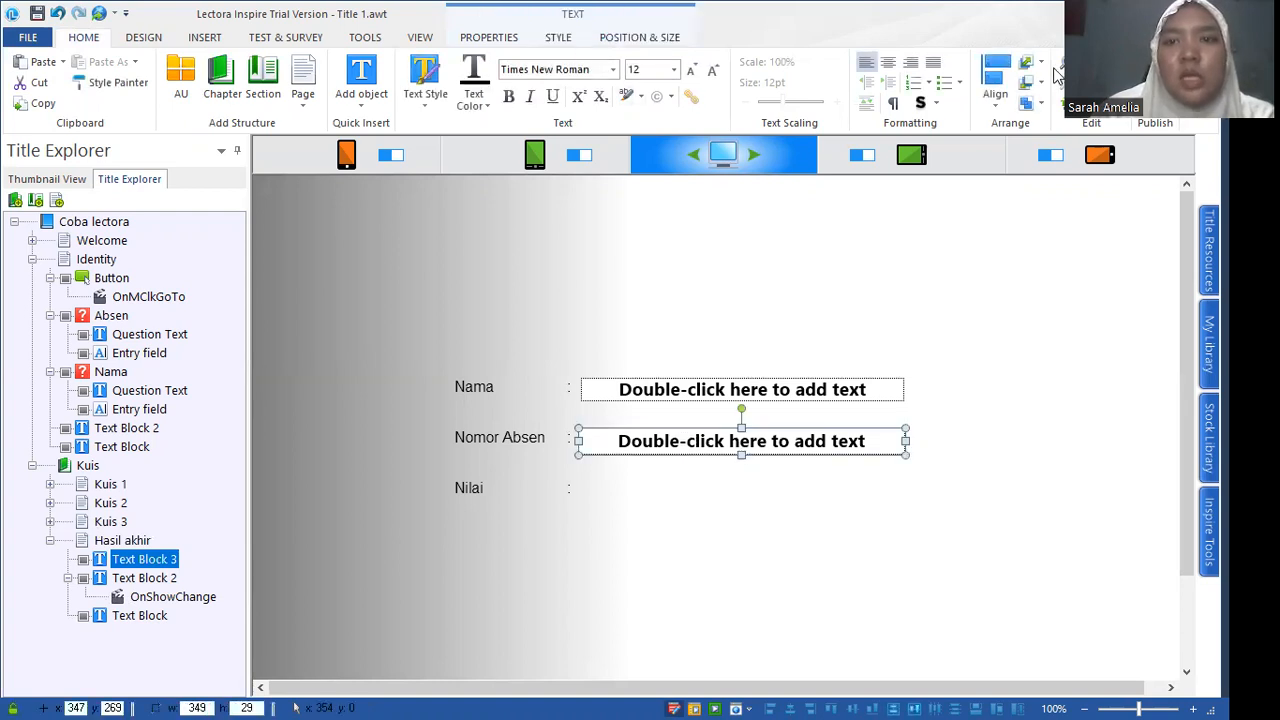
left_click(558, 40)
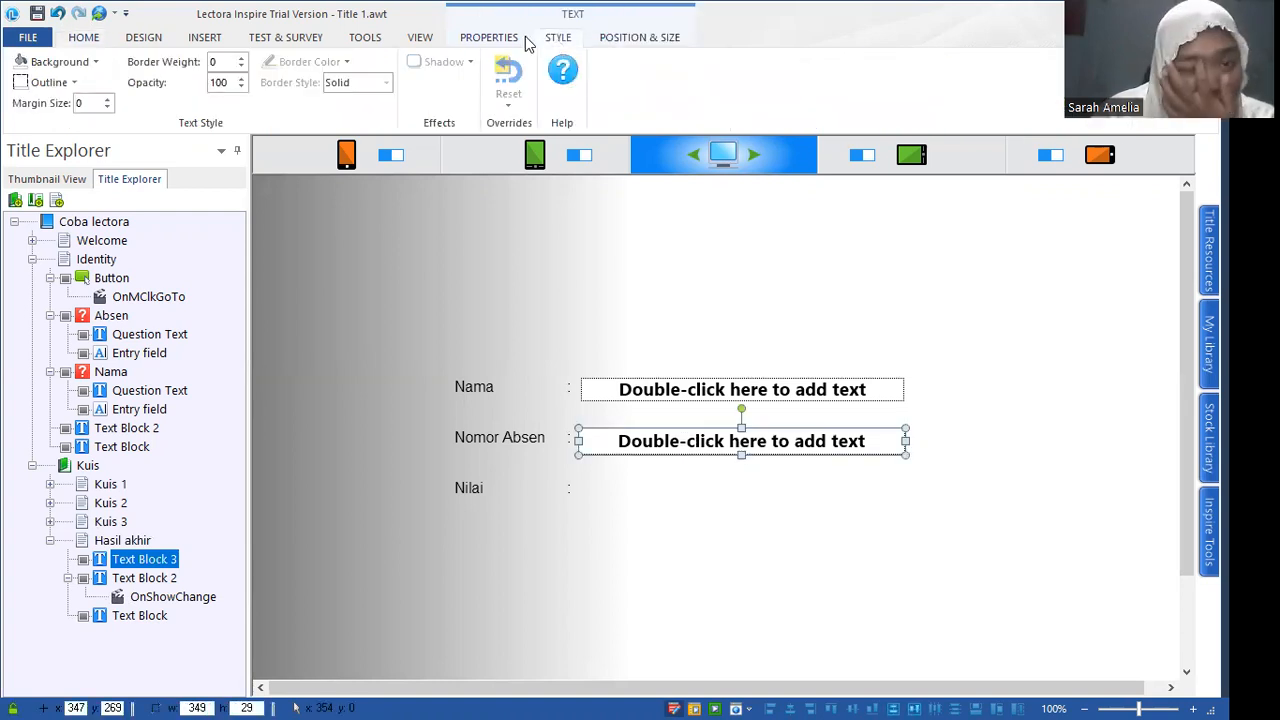
left_click(526, 40)
left_click(905, 62)
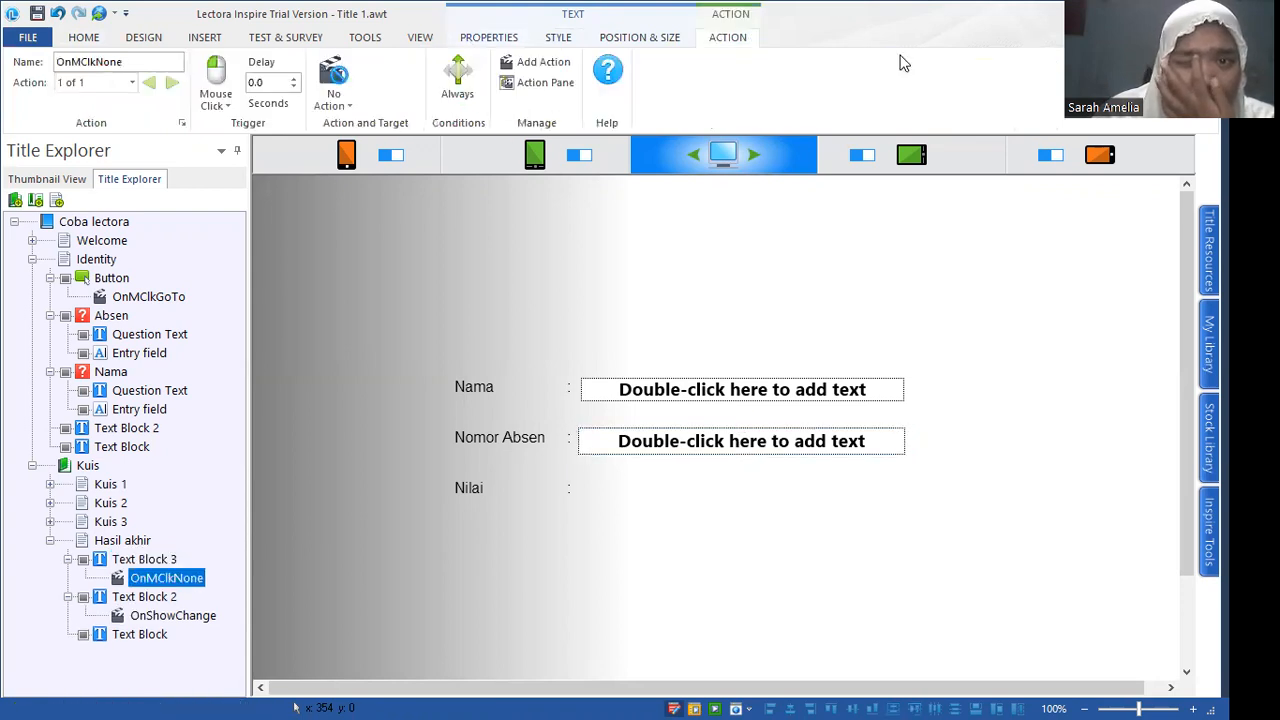
left_click(216, 92)
left_click(255, 220)
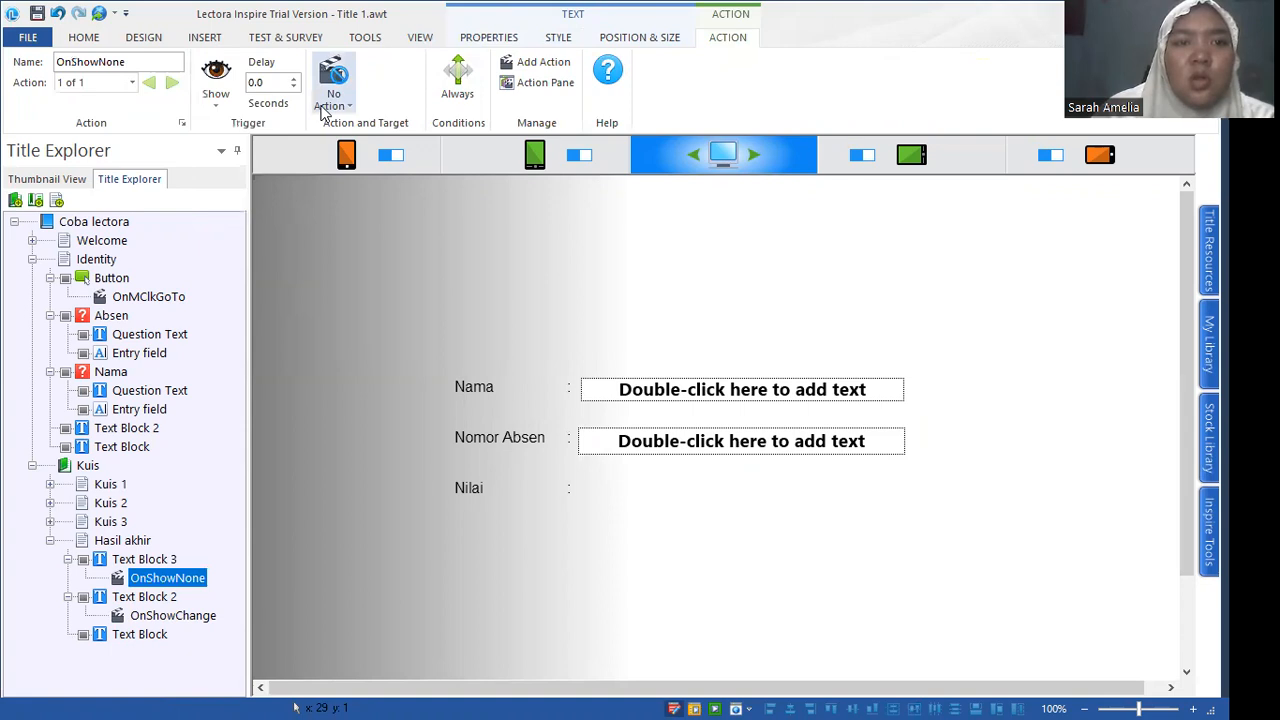
Set the Nomor Absen text block's show action to Change Contents, targeting Text Block 3 with the Question_absen variable as value.
left_click(325, 108)
scroll(476, 182, "down", 1)
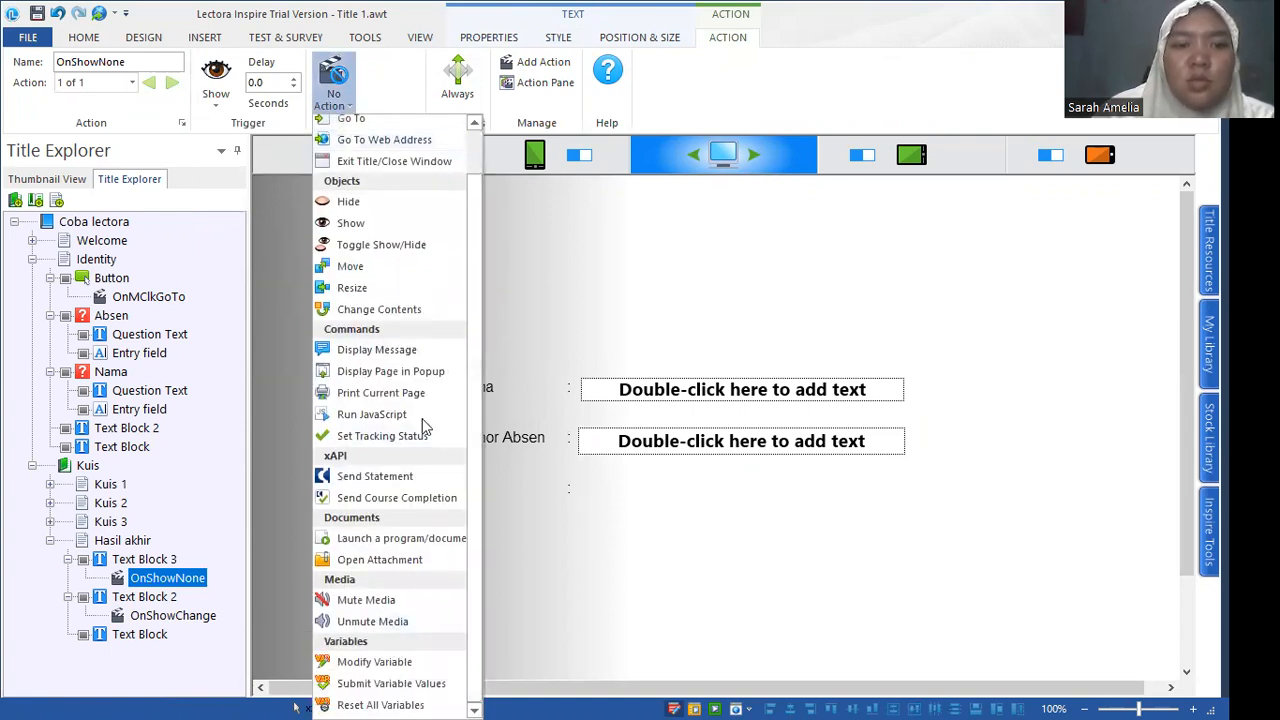
left_click(406, 312)
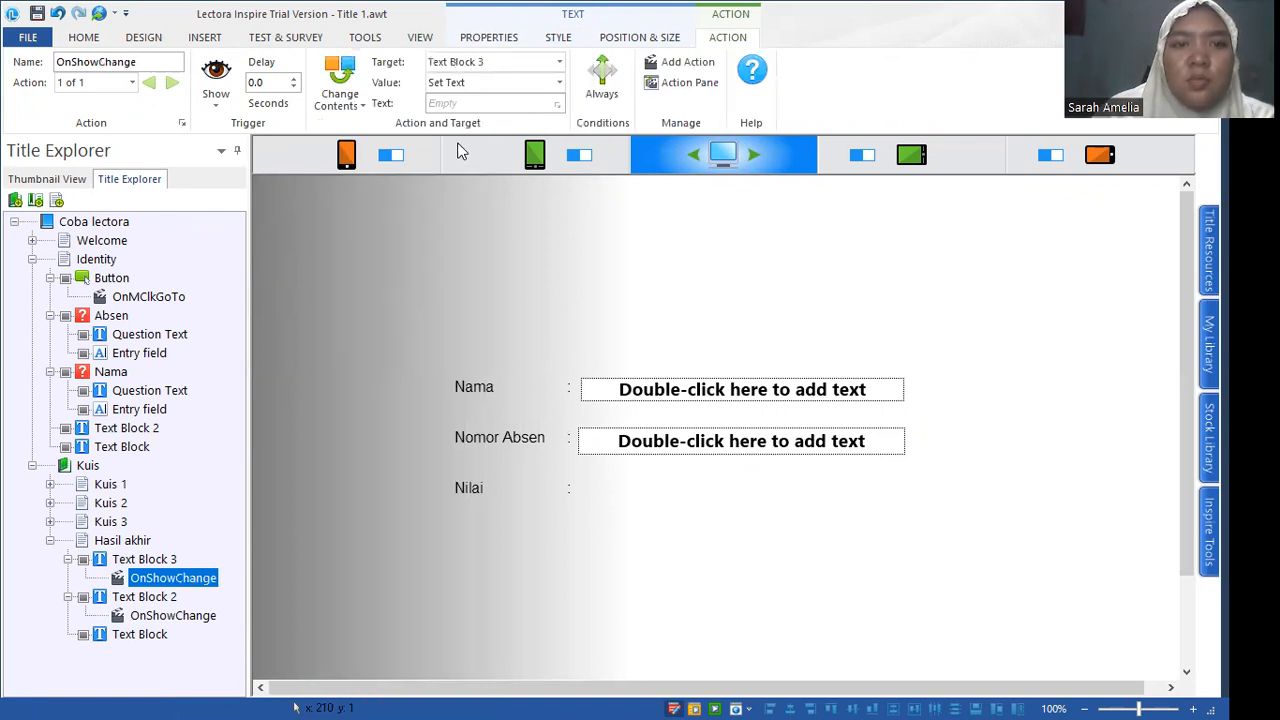
left_click(484, 64)
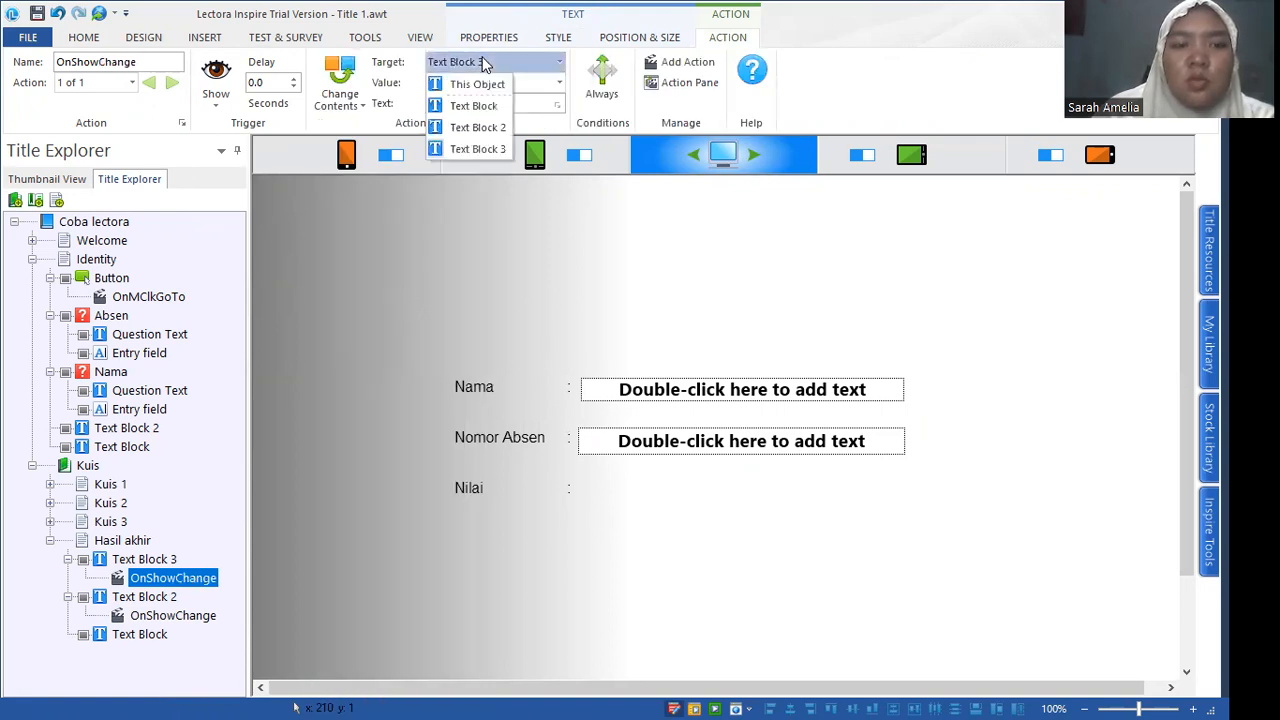
left_click(484, 64)
left_click(484, 64)
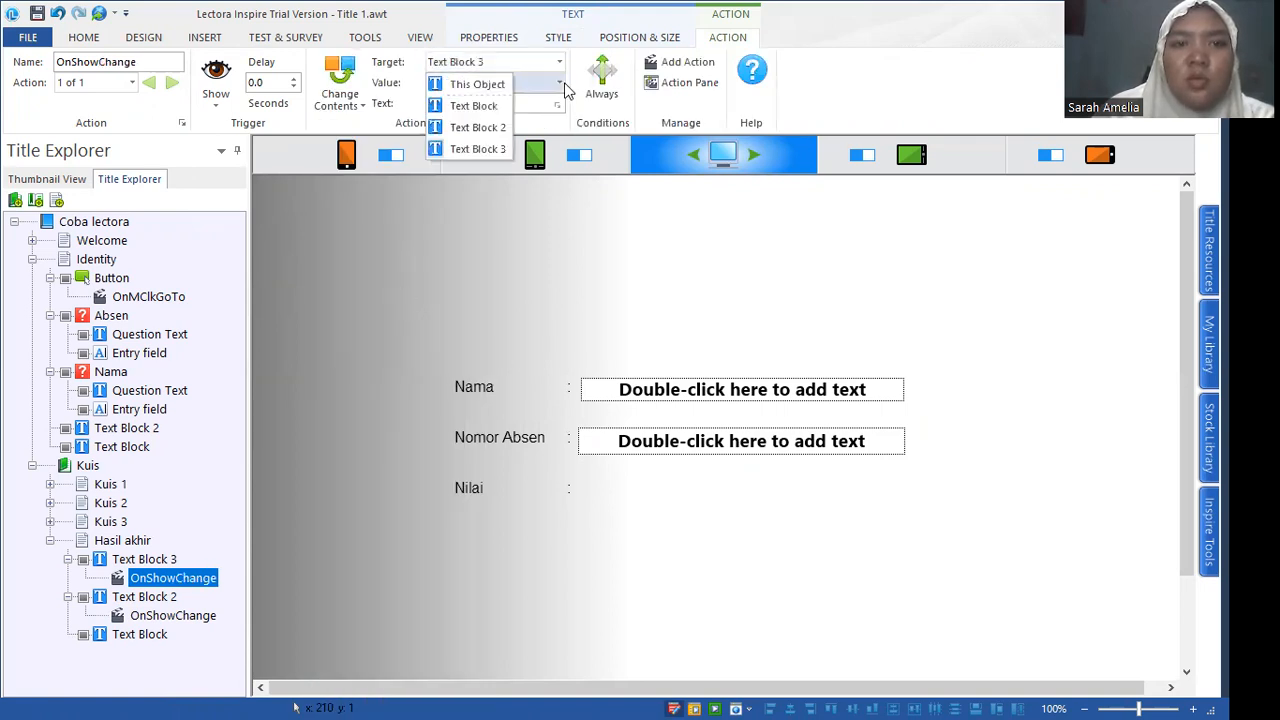
left_click(561, 84)
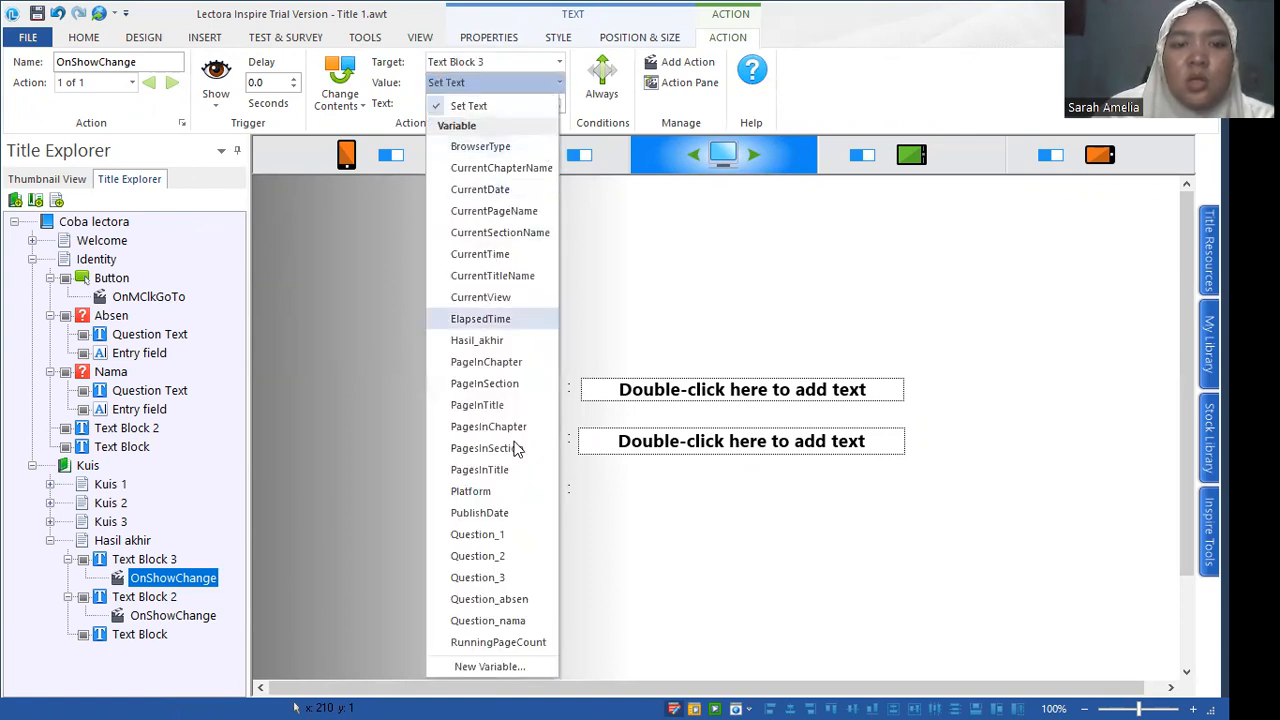
left_click(538, 606)
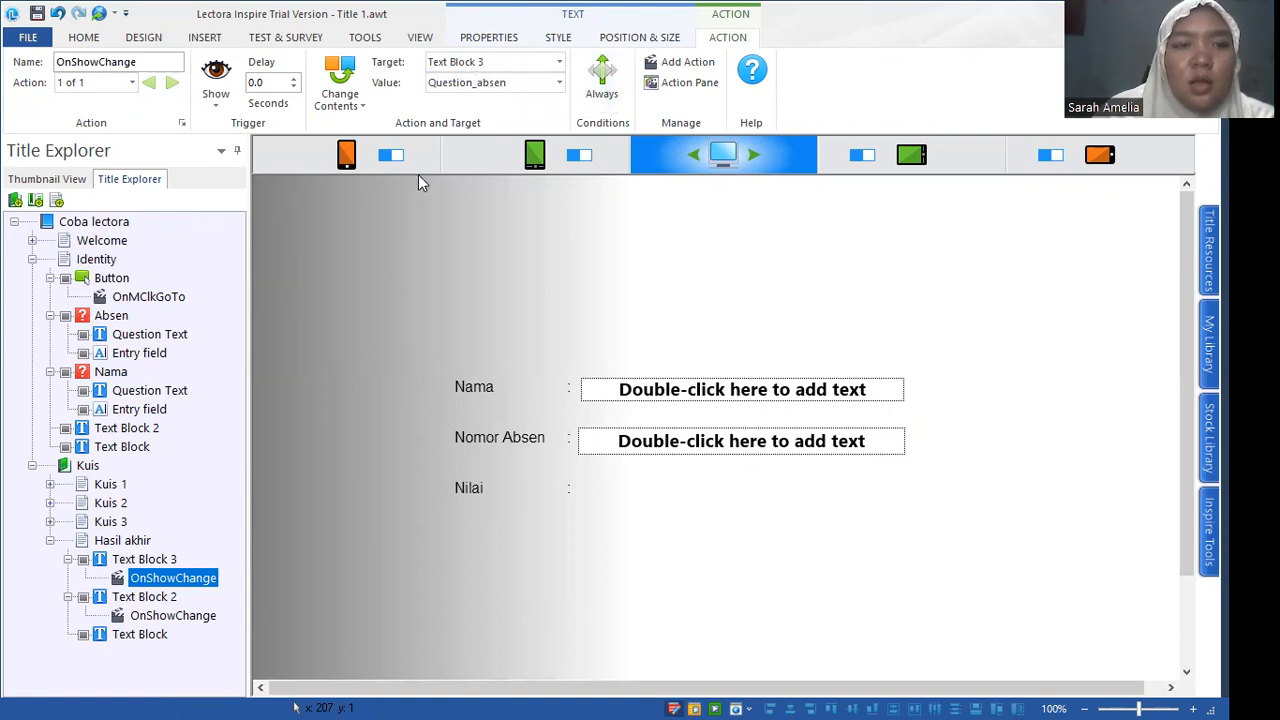
Insert a fourth text block on the Hasil akhir page and place it just after the Nilai colon, about x 347, y 318.
left_click(414, 256)
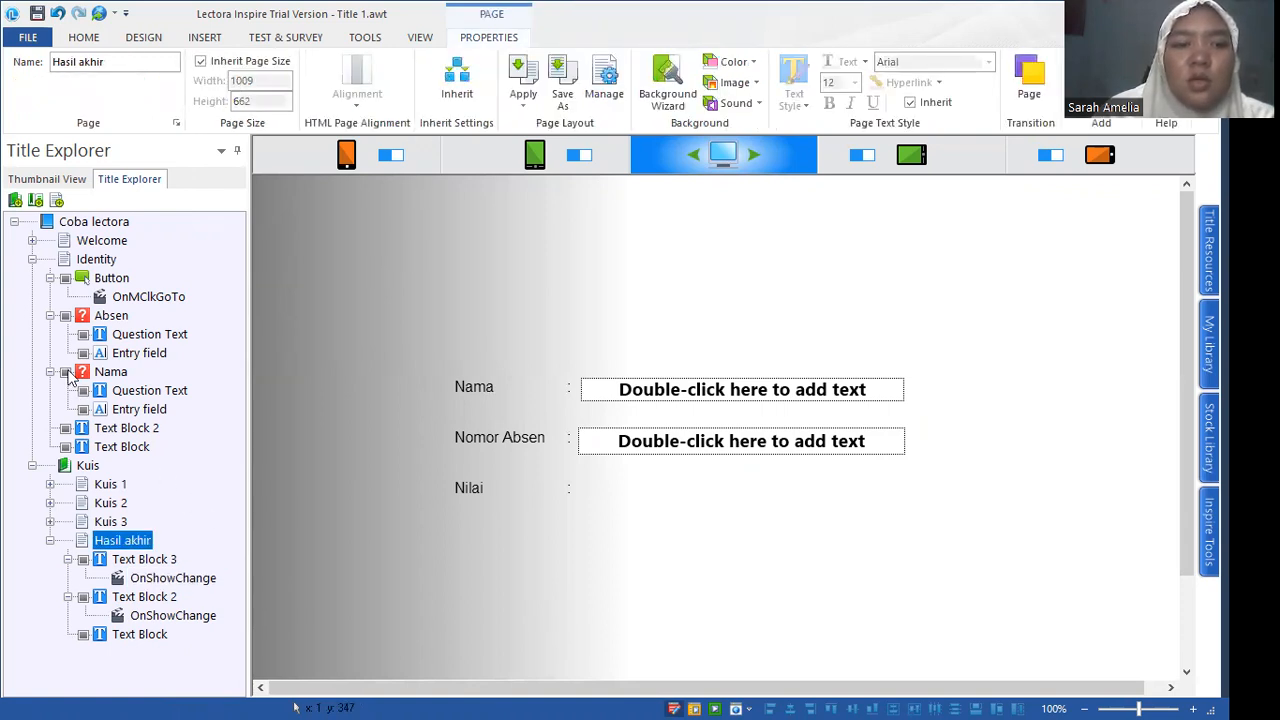
left_click(205, 38)
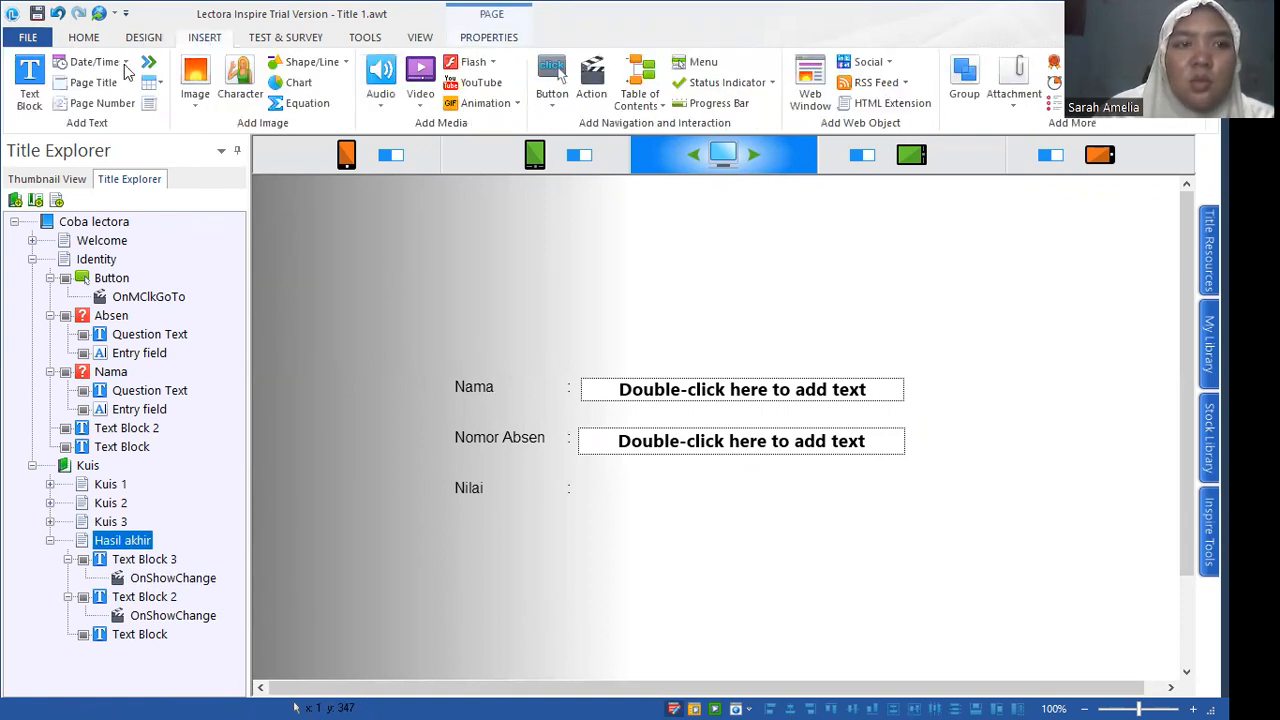
left_click(30, 88)
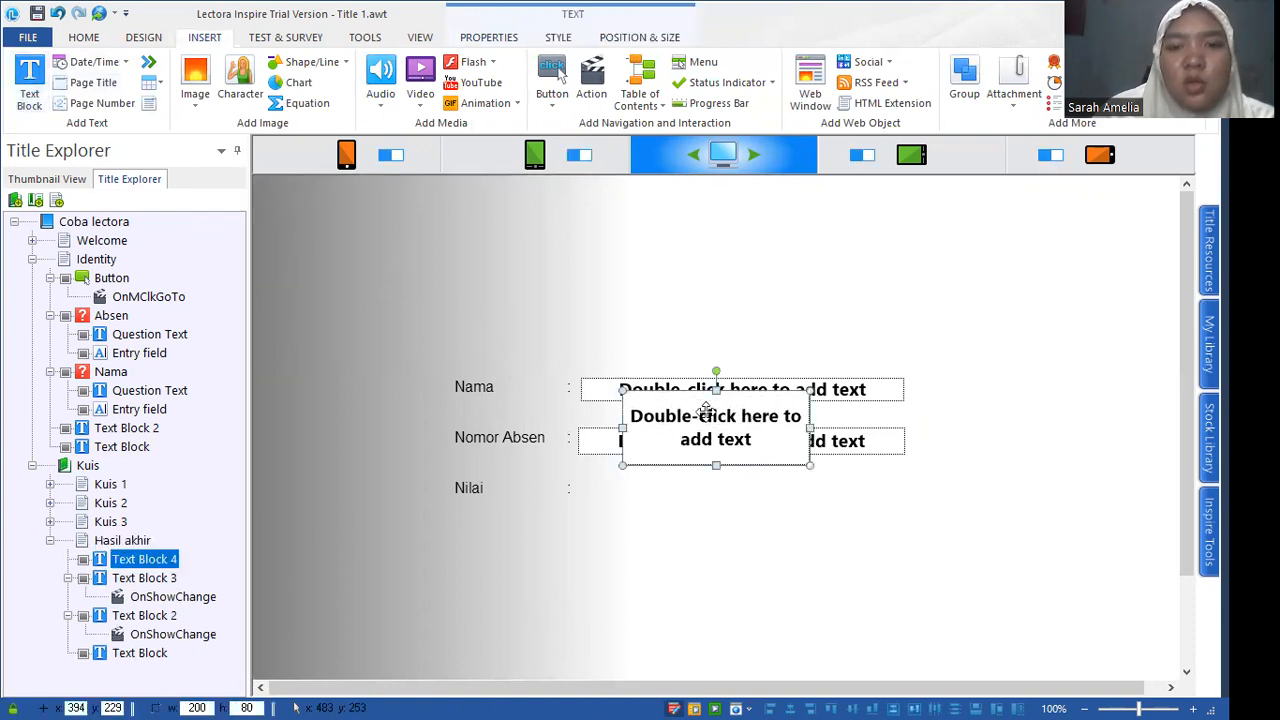
left_click_drag(678, 453, 668, 493)
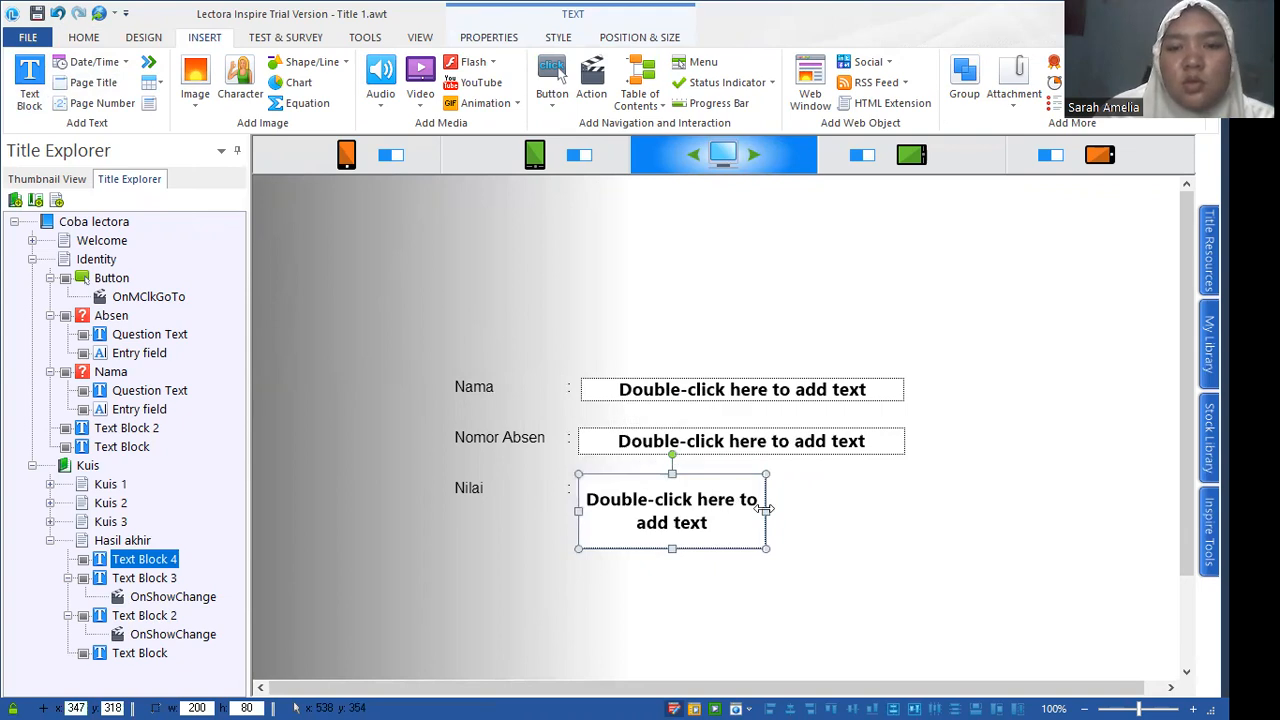
Resize the text block beside Nilai to about 354 wide and 30 high so it fits a single line.
left_click_drag(769, 511, 909, 516)
left_click(674, 496)
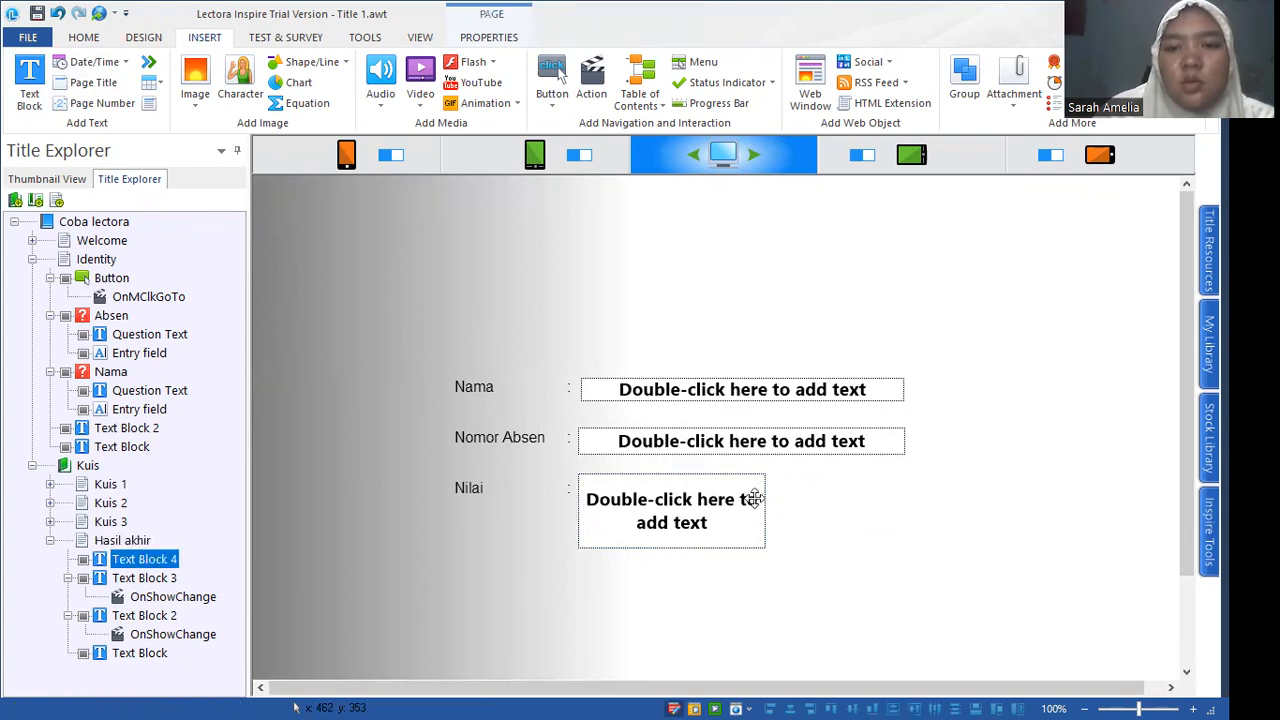
left_click_drag(766, 511, 910, 512)
left_click_drag(744, 545, 744, 502)
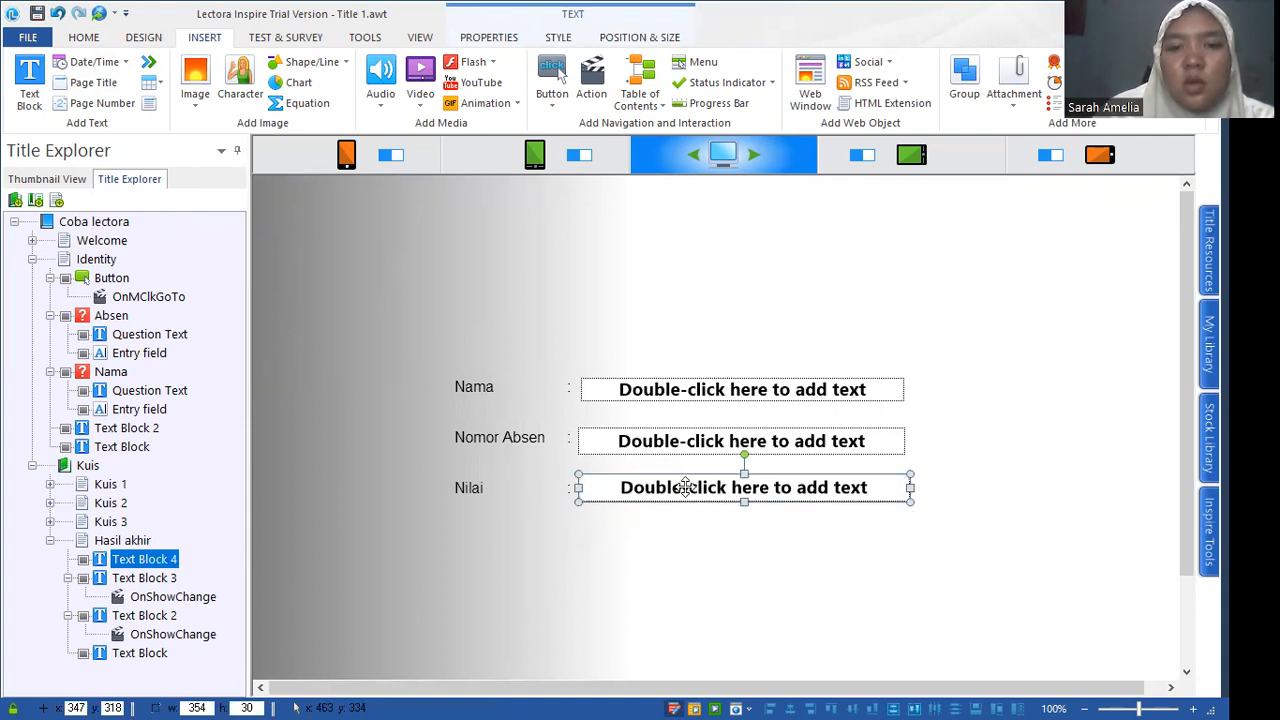
Nudge the text block beside Nilai down to about y 323 to line it up with the Nilai label.
double_click(685, 487)
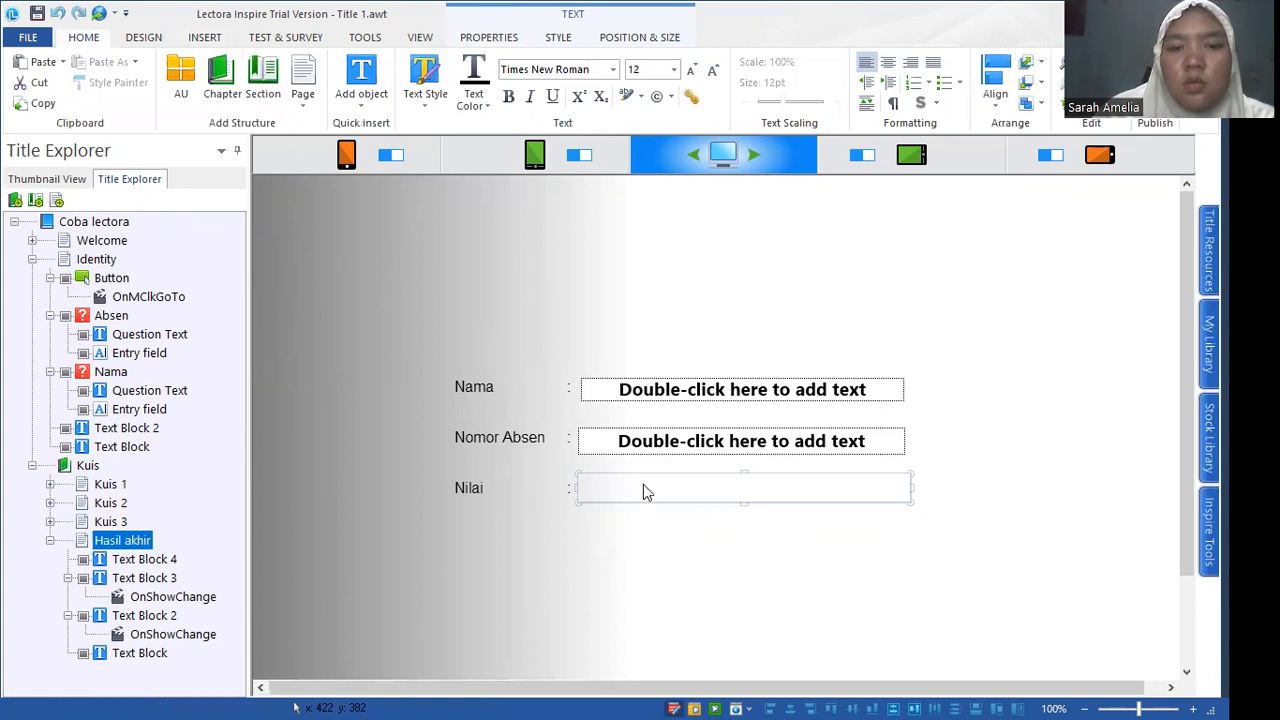
left_click(644, 481)
key("Down")
key("Down")
key("Down")
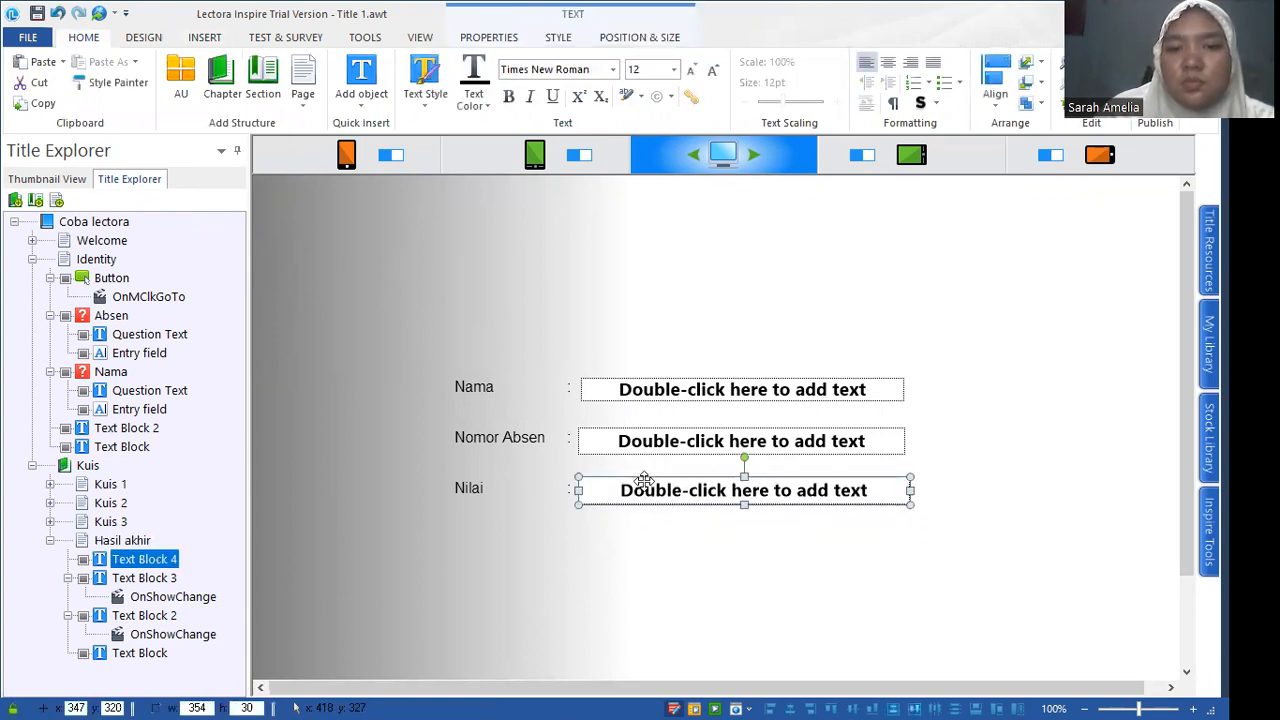
double_click(636, 489)
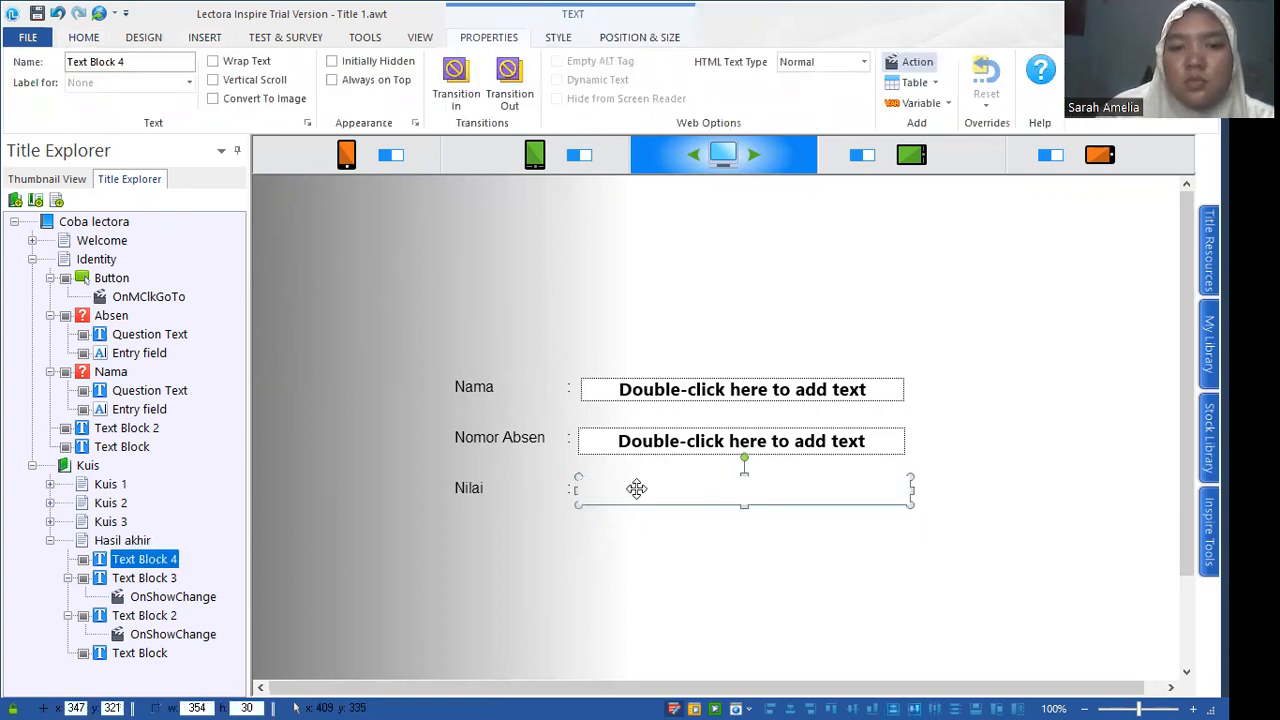
left_click(634, 557)
left_click(634, 489)
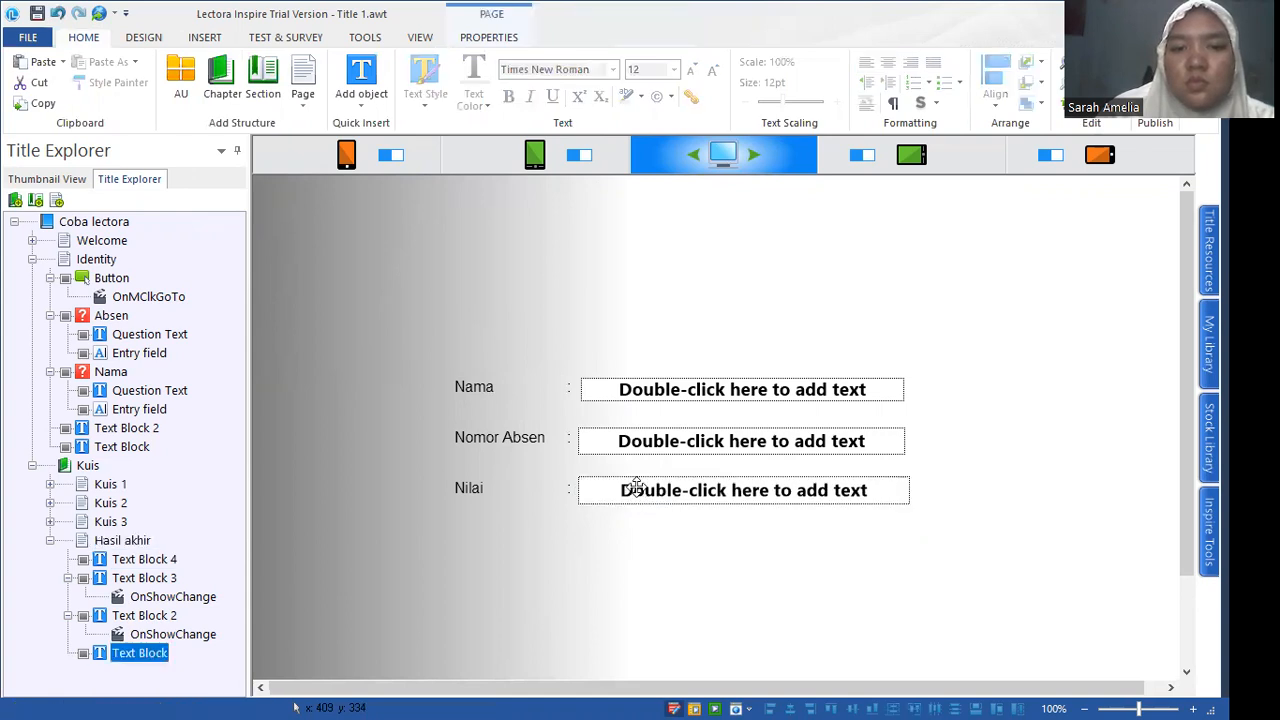
left_click(690, 491)
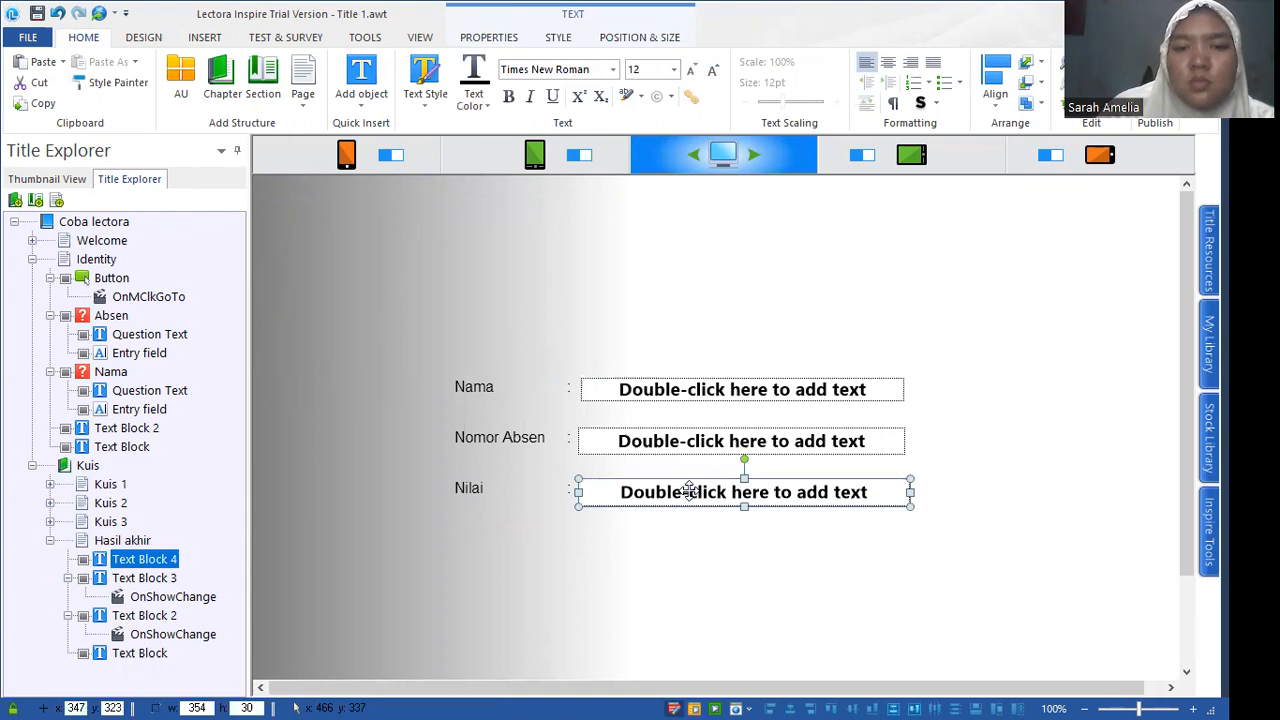
double_click(690, 491)
left_click(671, 531)
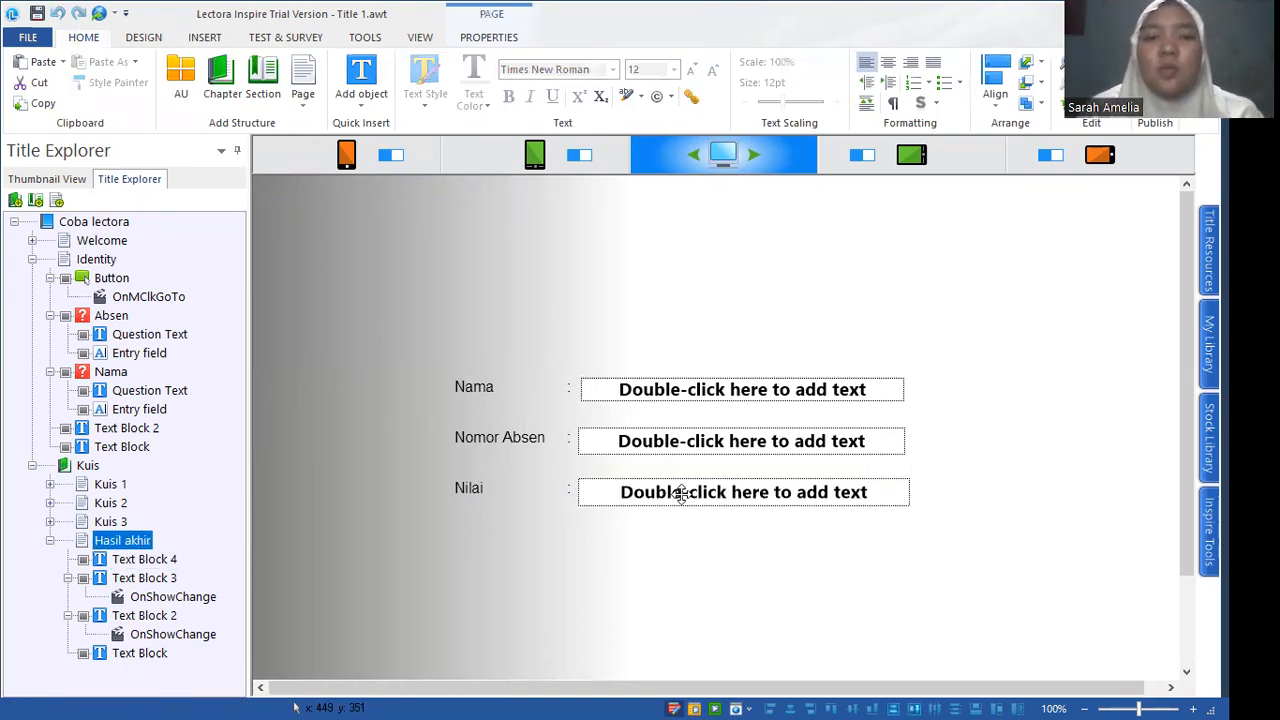
Add an action to the text block beside Nilai and set its trigger to Show.
left_click(680, 491)
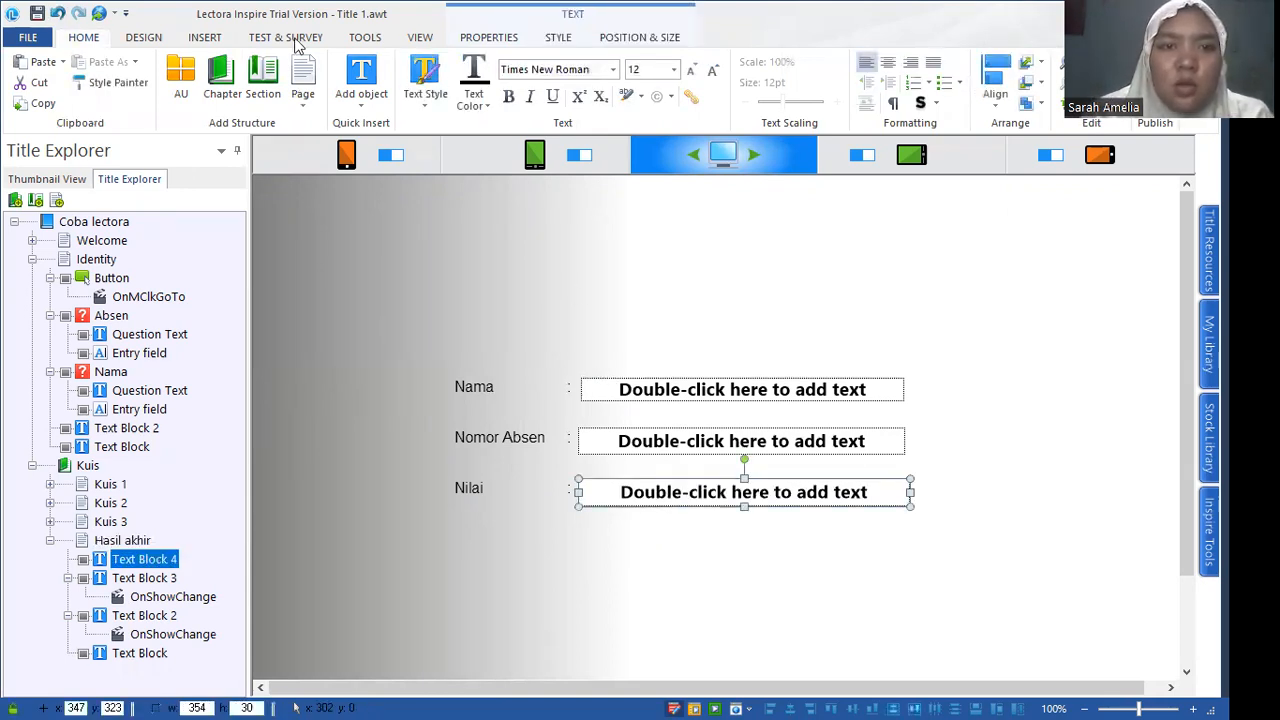
left_click(489, 38)
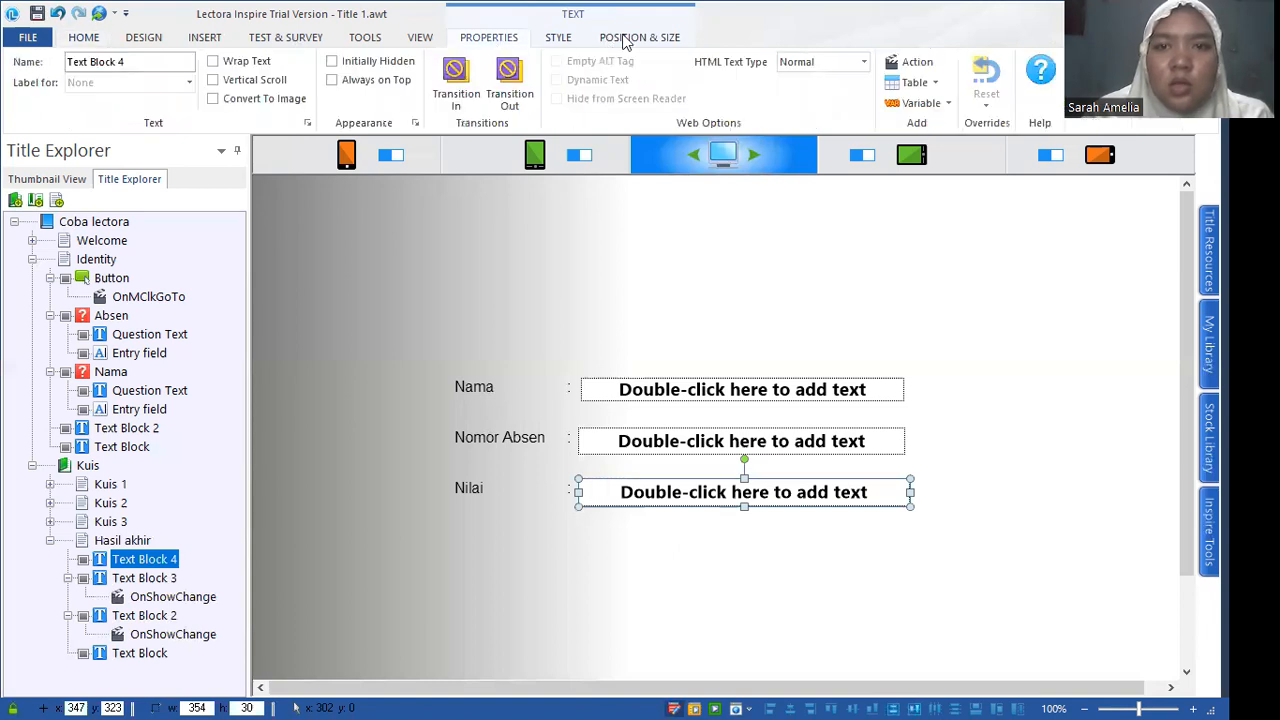
left_click(914, 62)
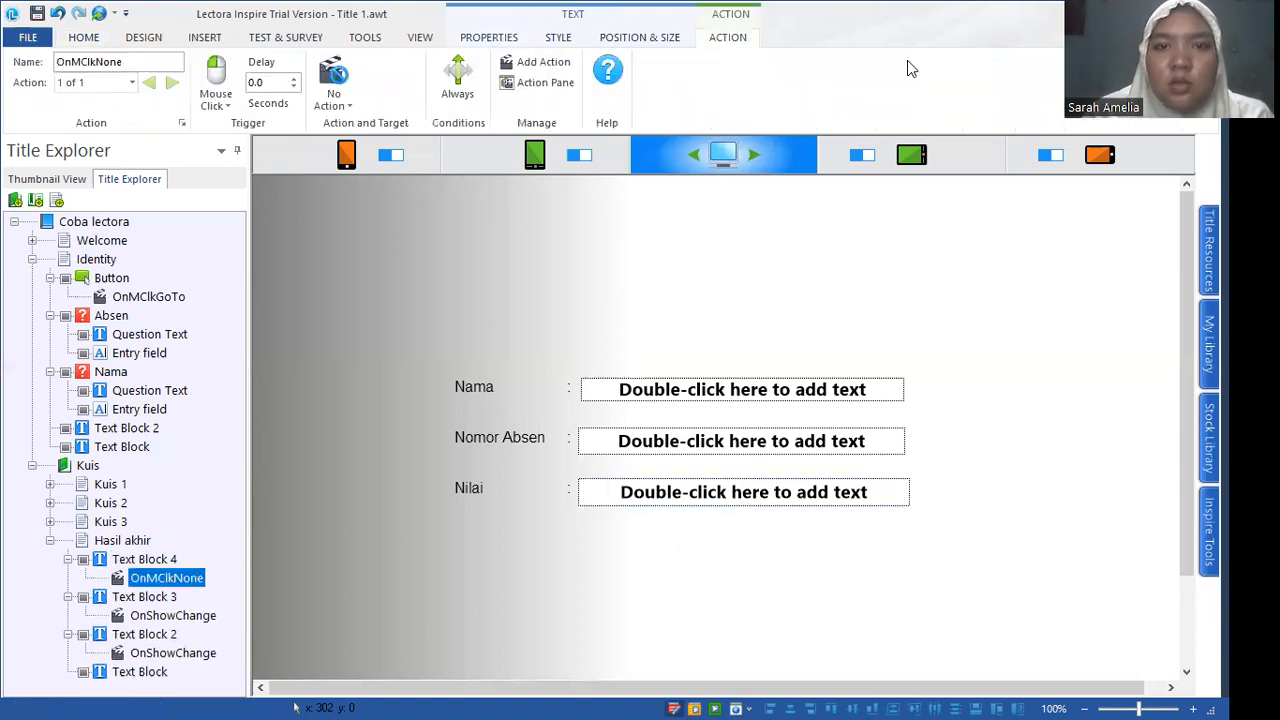
left_click(216, 100)
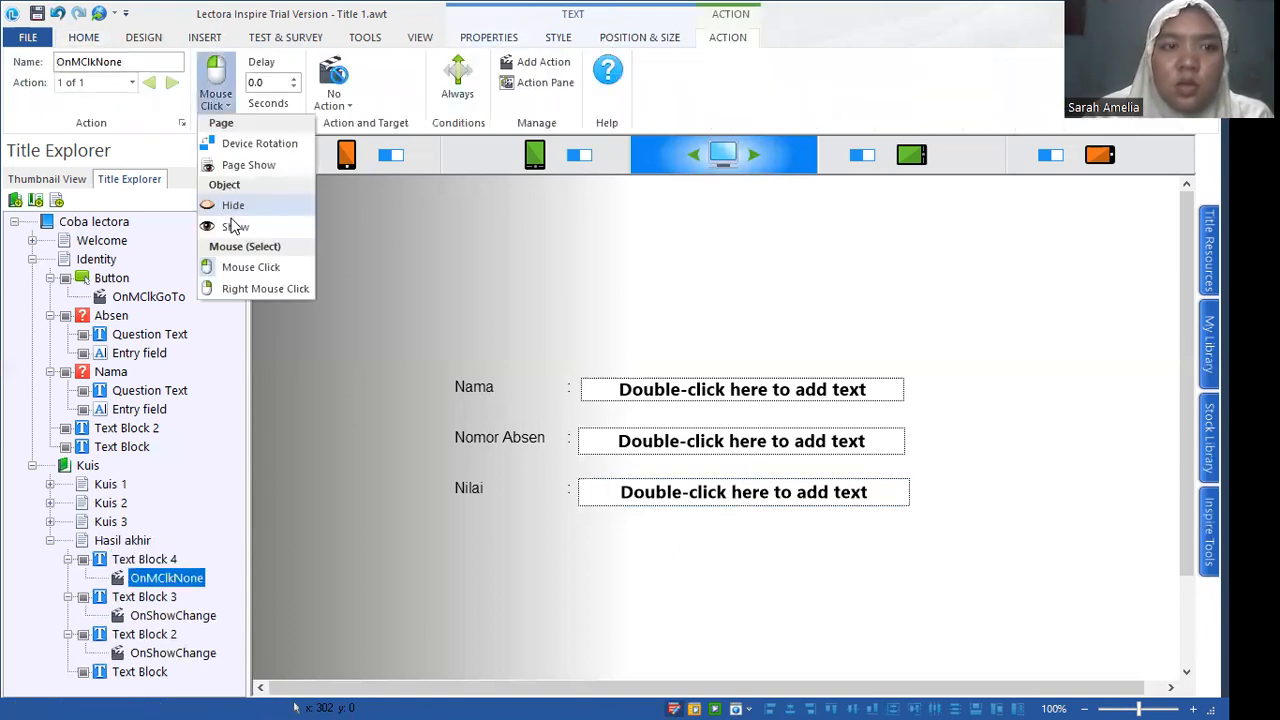
left_click(235, 206)
Set the Nilai text block's show action to Change Contents with the Hasil_akhir variable as value.
left_click(333, 93)
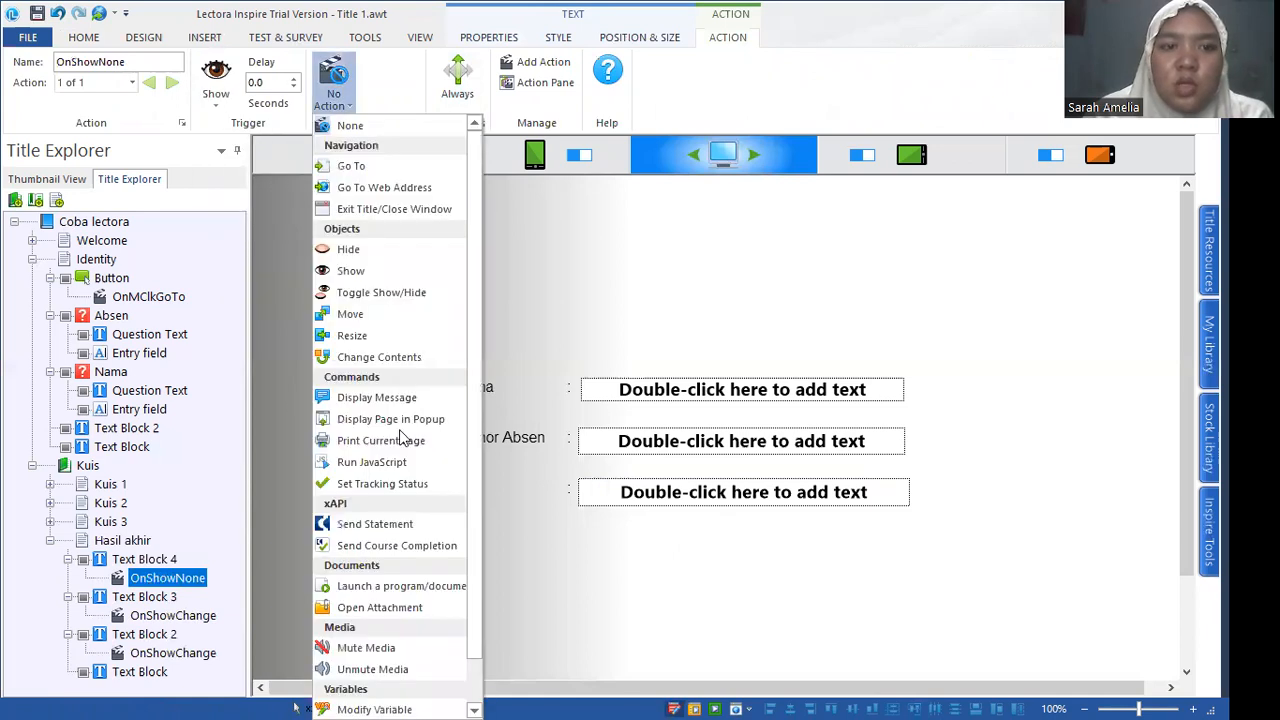
left_click(400, 360)
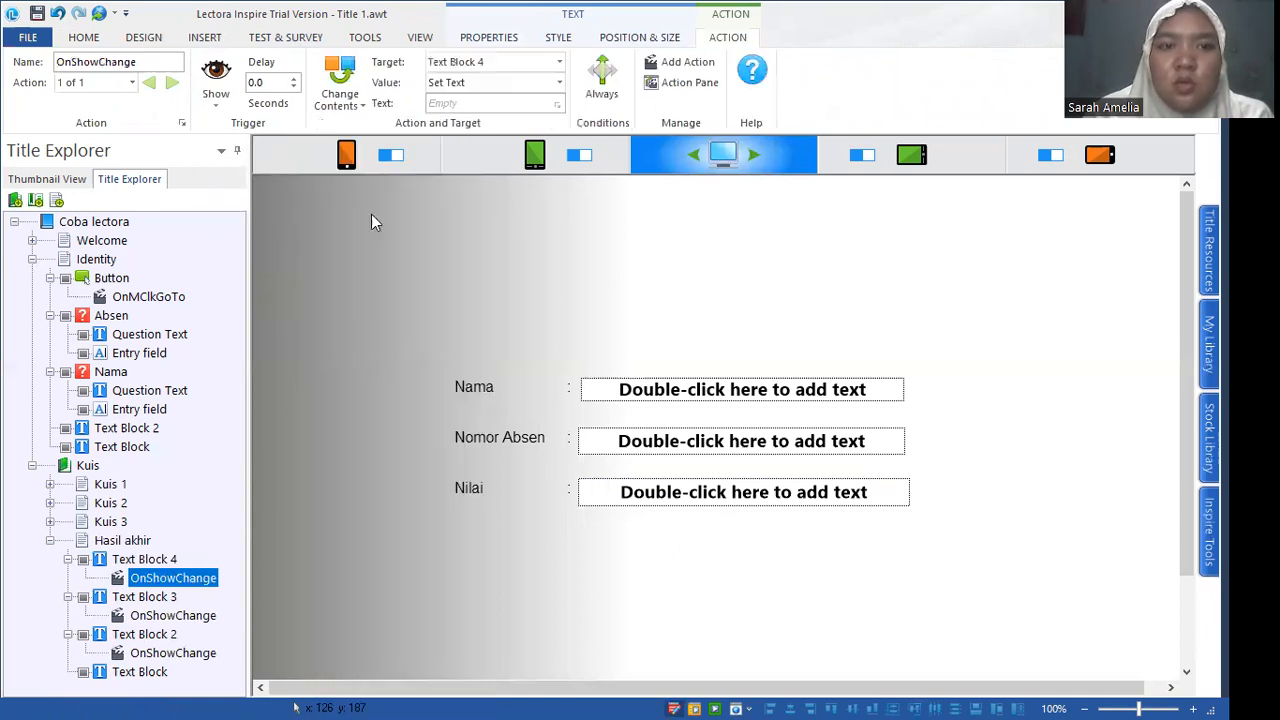
left_click(530, 84)
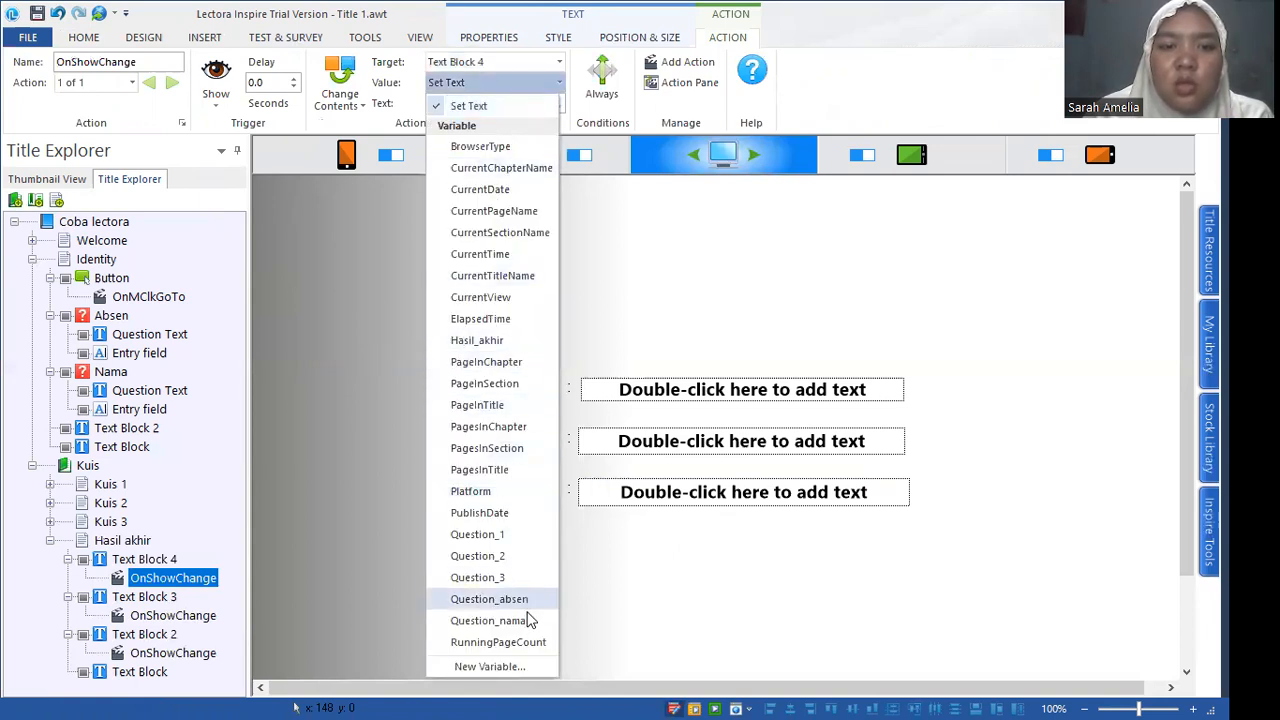
left_click(506, 341)
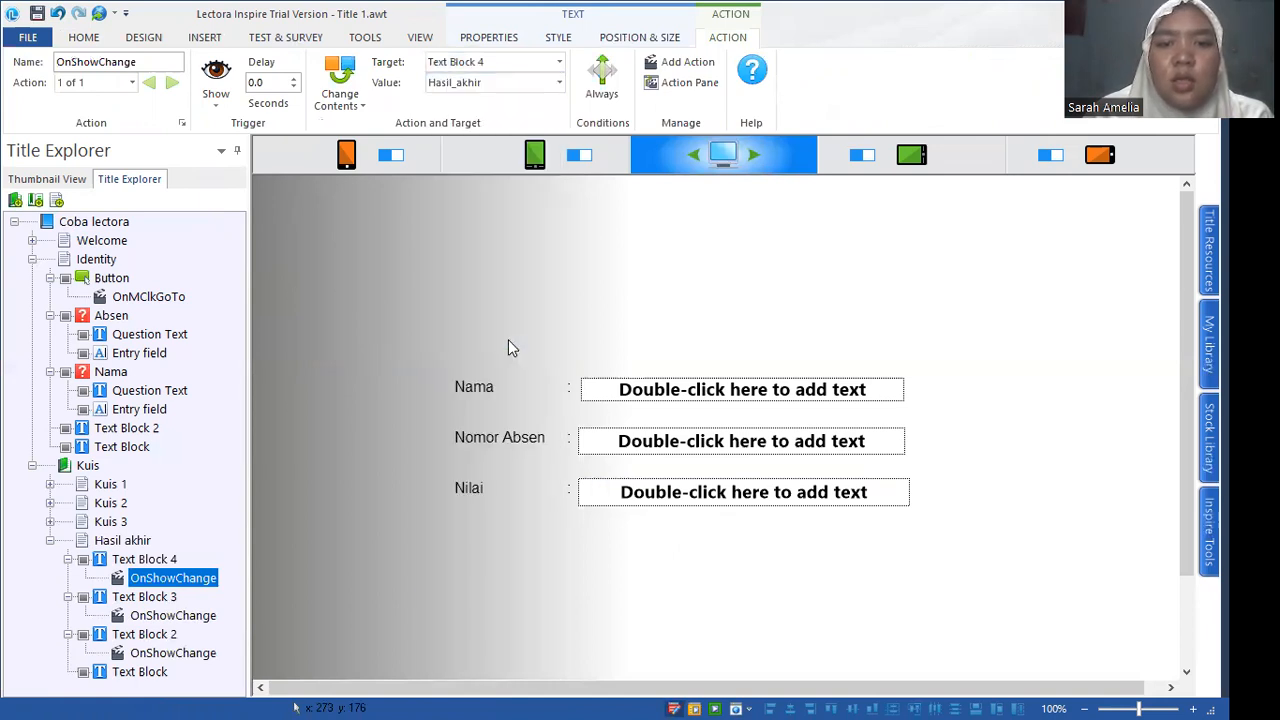
Return to the Welcome page of the Coba lectora title and run the title from there.
left_click(122, 540)
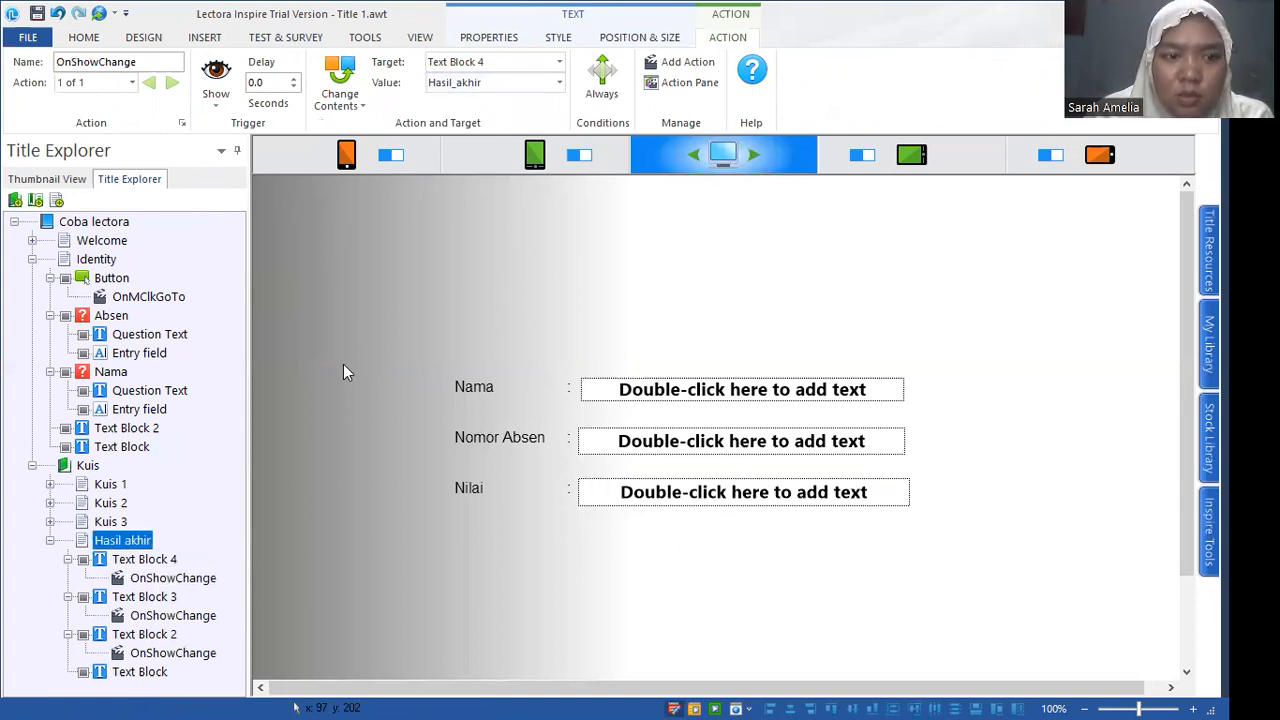
left_click(93, 222)
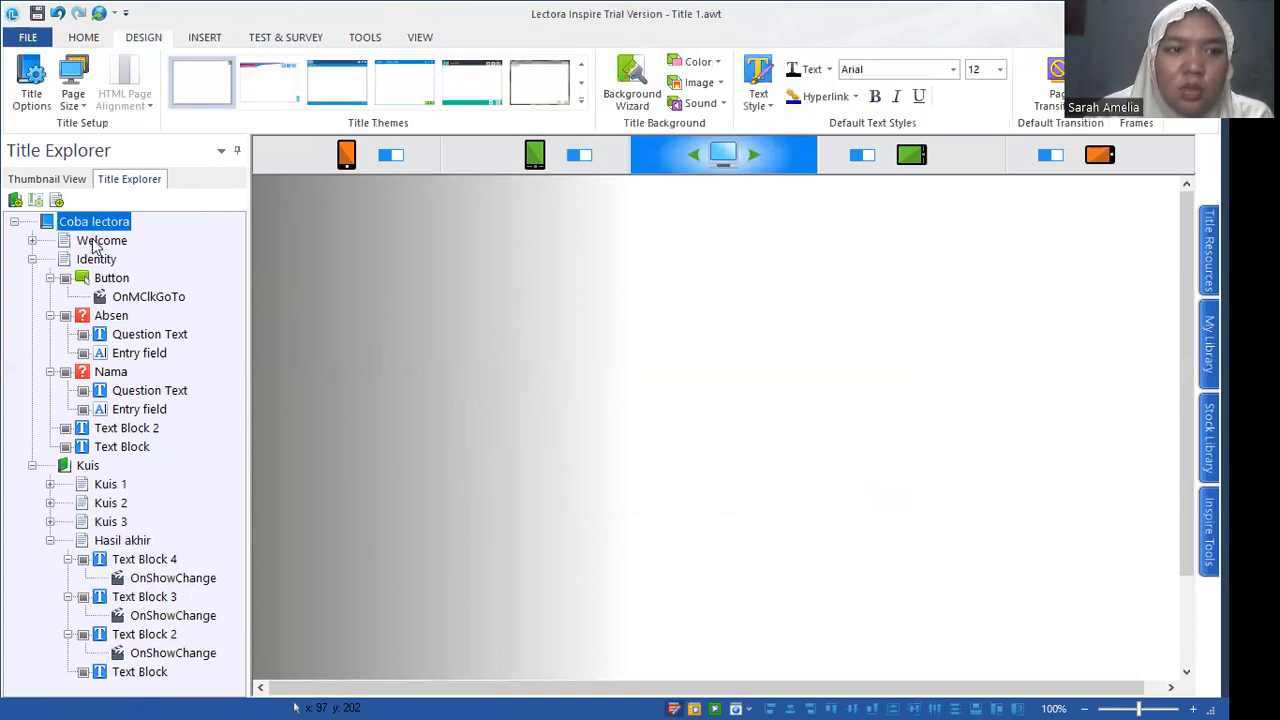
left_click(100, 240)
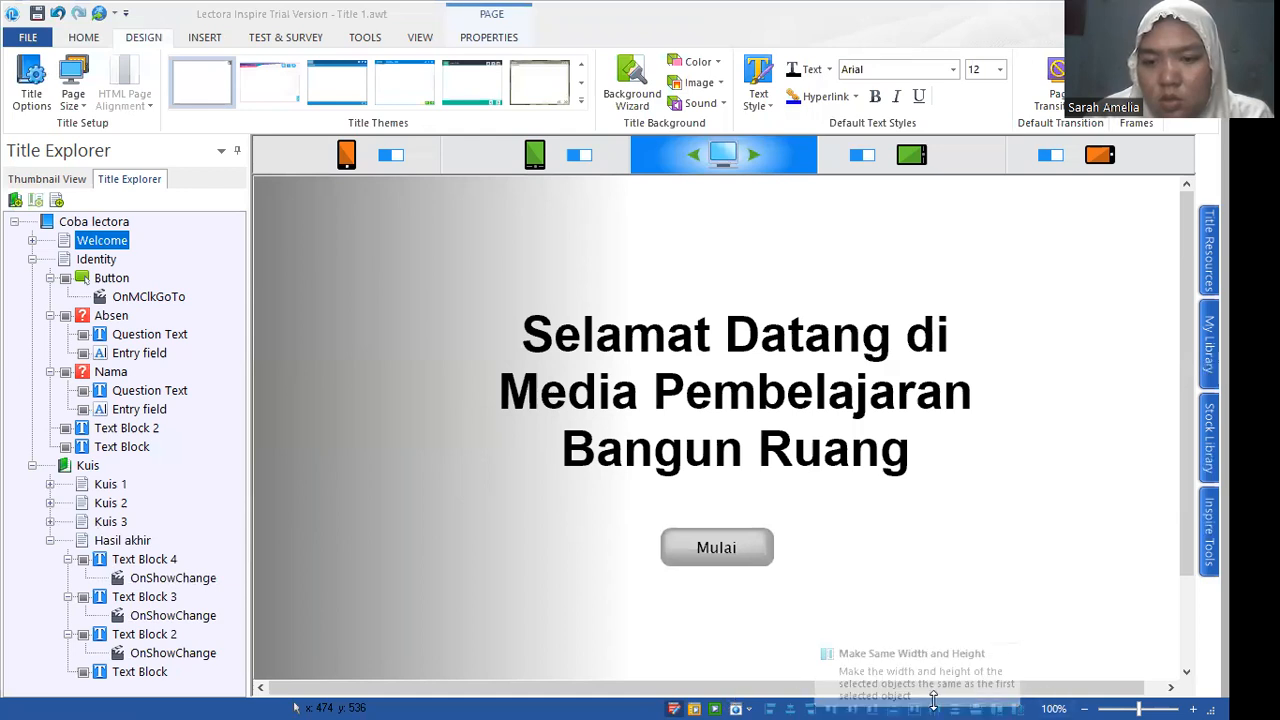
left_click(716, 697)
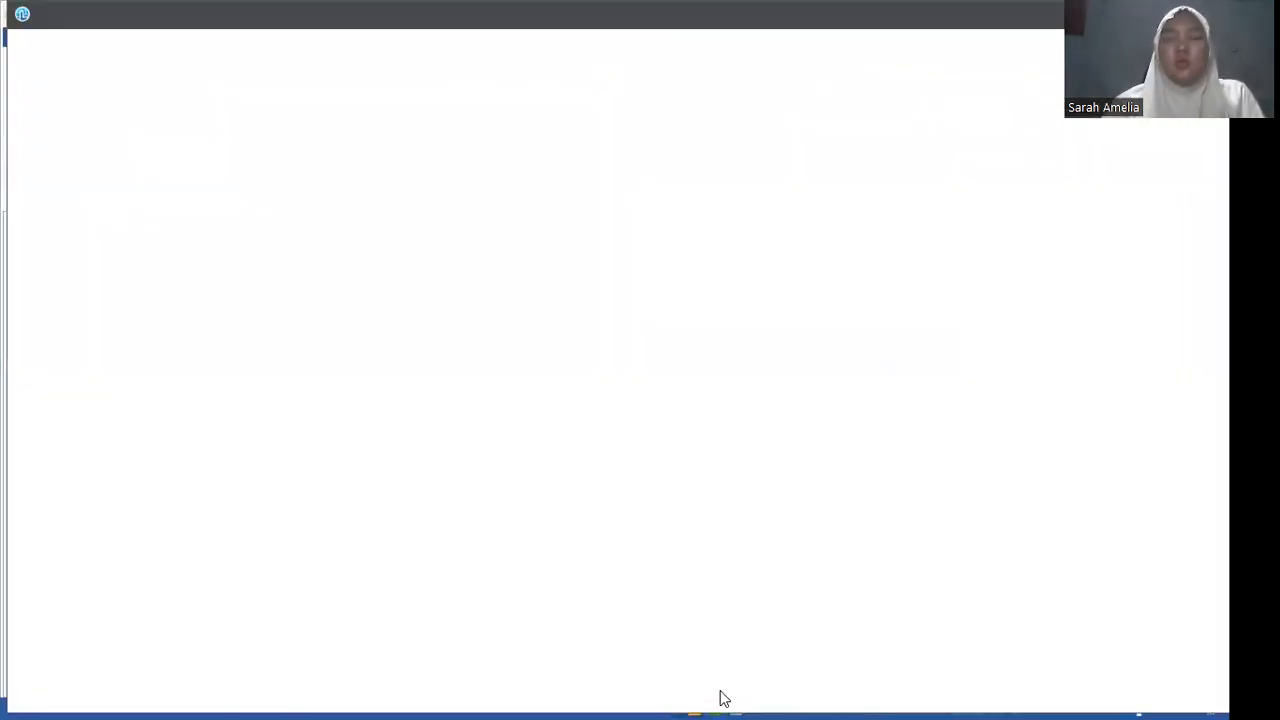